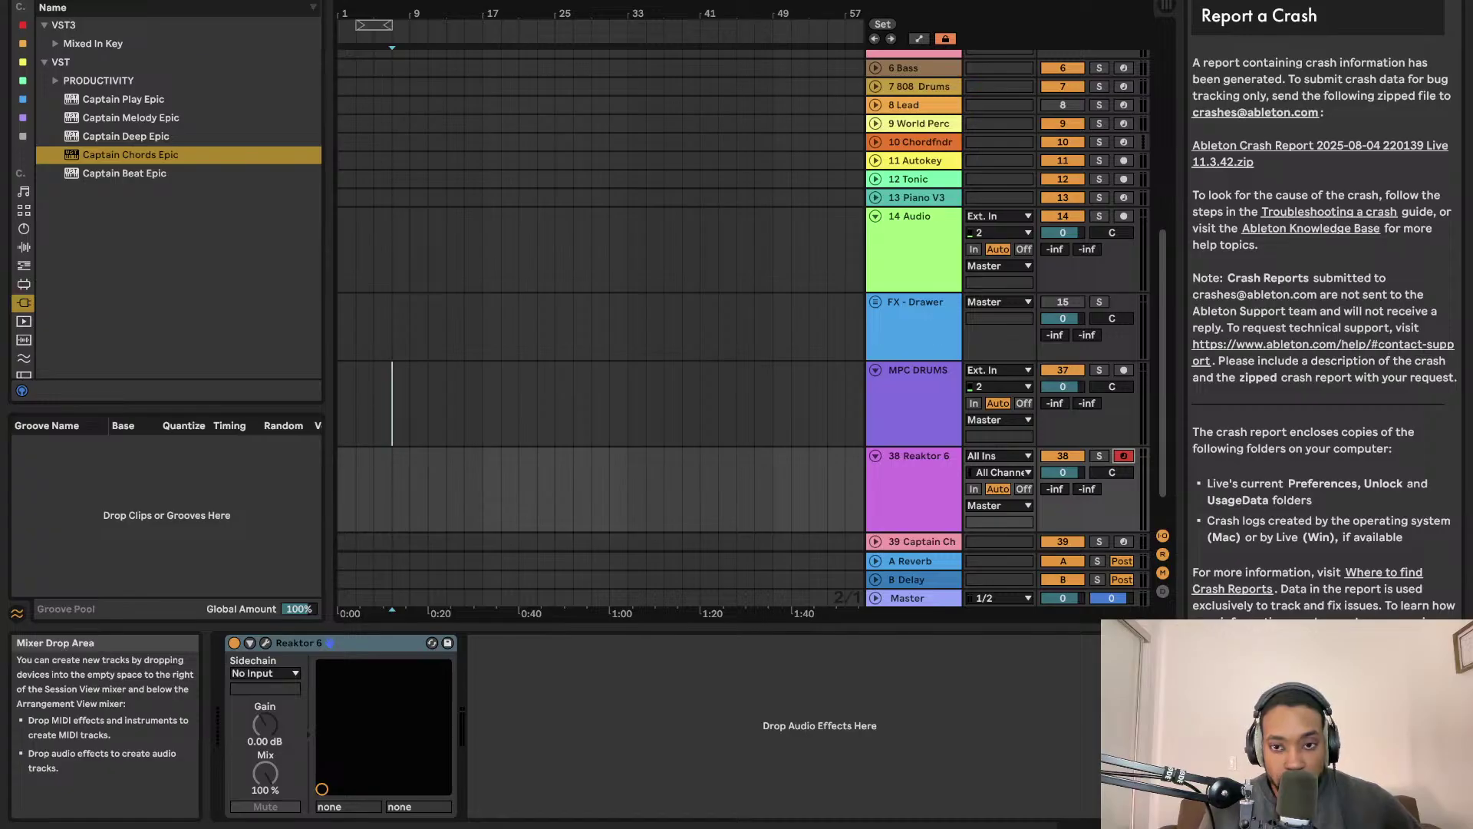
# Disarm the Reaktor 6 track and open its plug-in window
pyautogui.click(1124, 456)
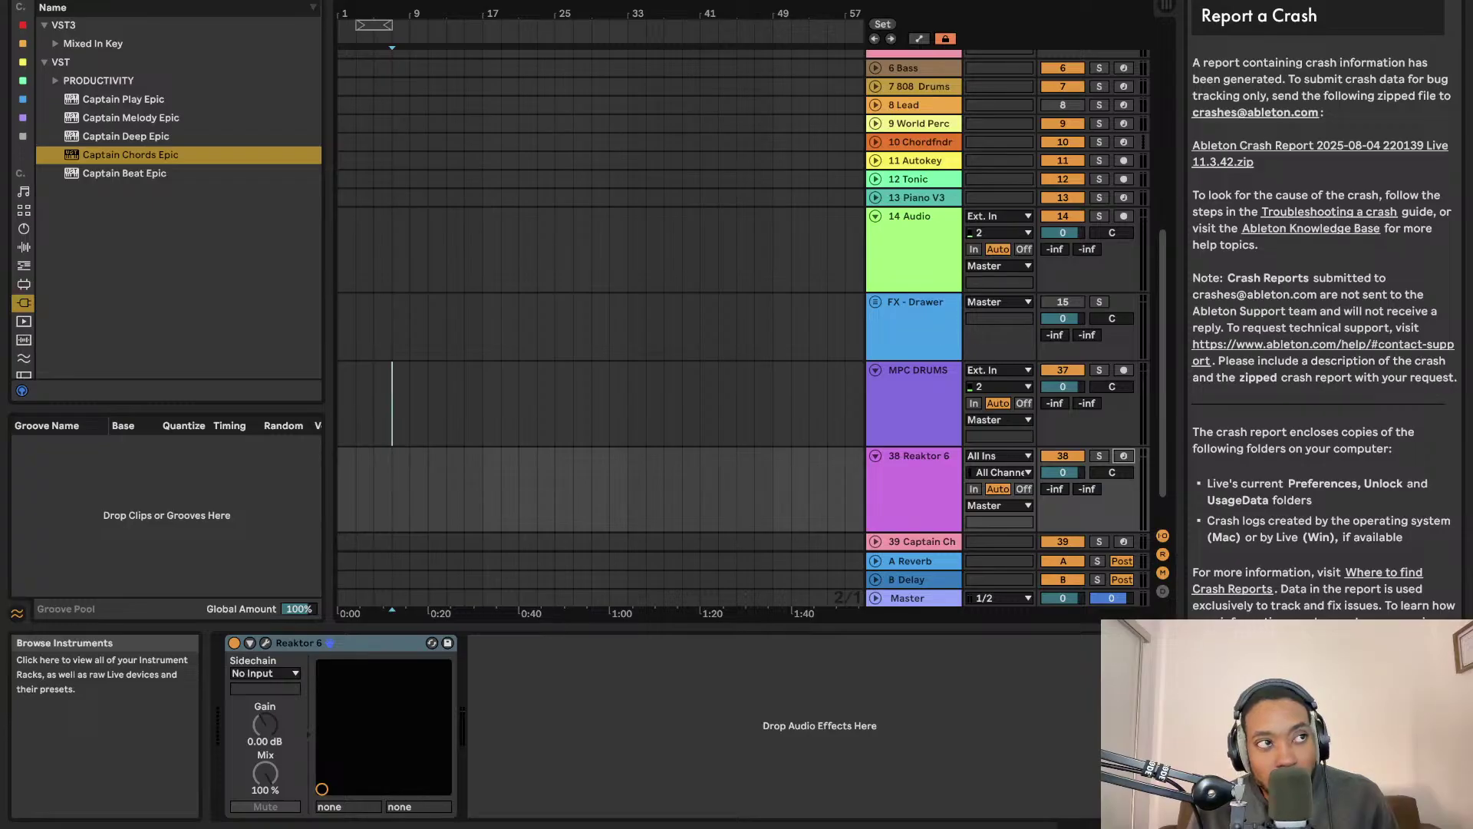
pyautogui.click(269, 642)
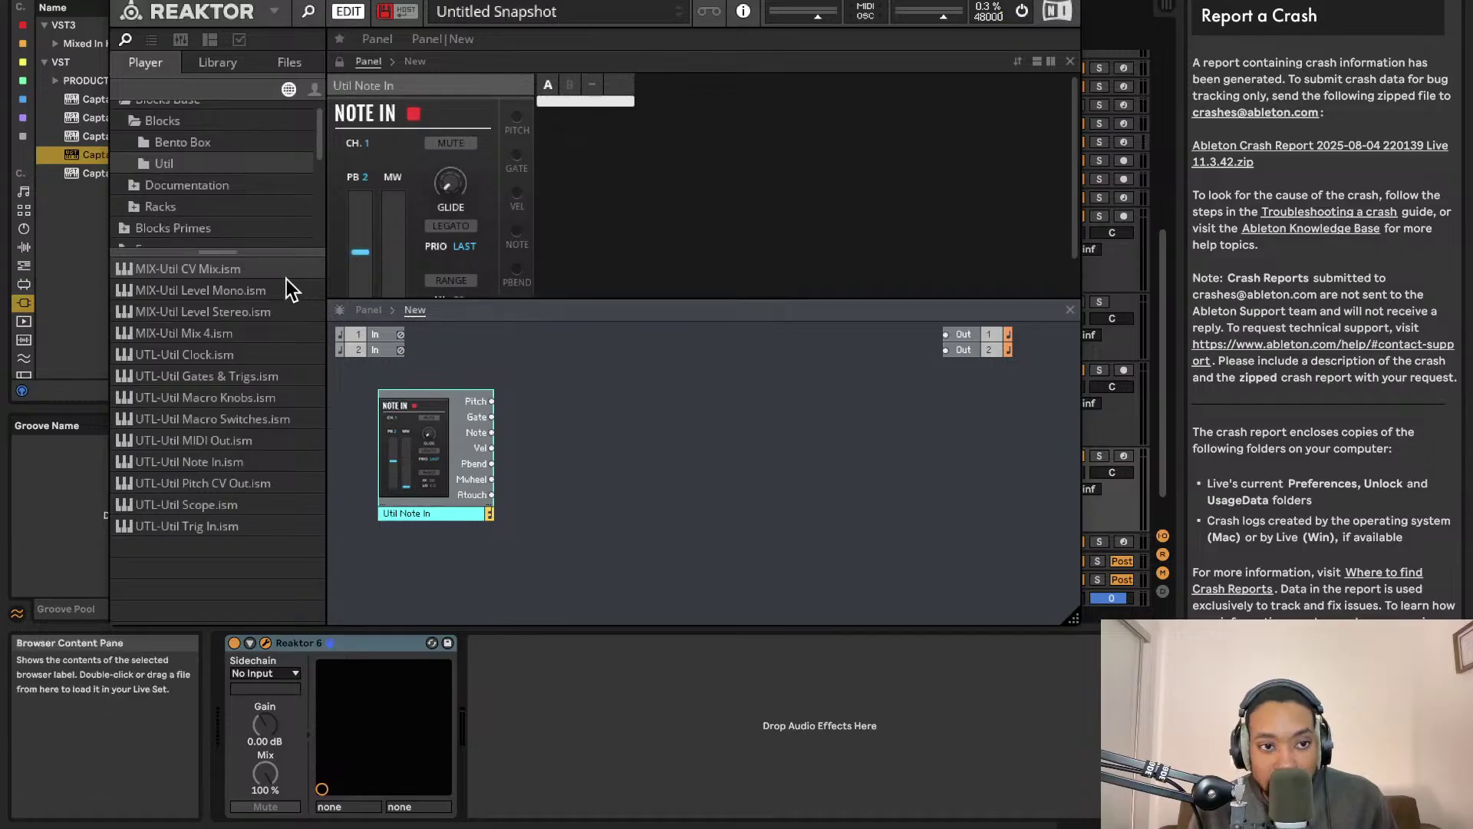
# Add two Bento Box Oscillator blocks to the structure beside the Util Note In block
pyautogui.click(196, 141)
pyautogui.moveTo(255, 360); pyautogui.dragTo(406, 364)
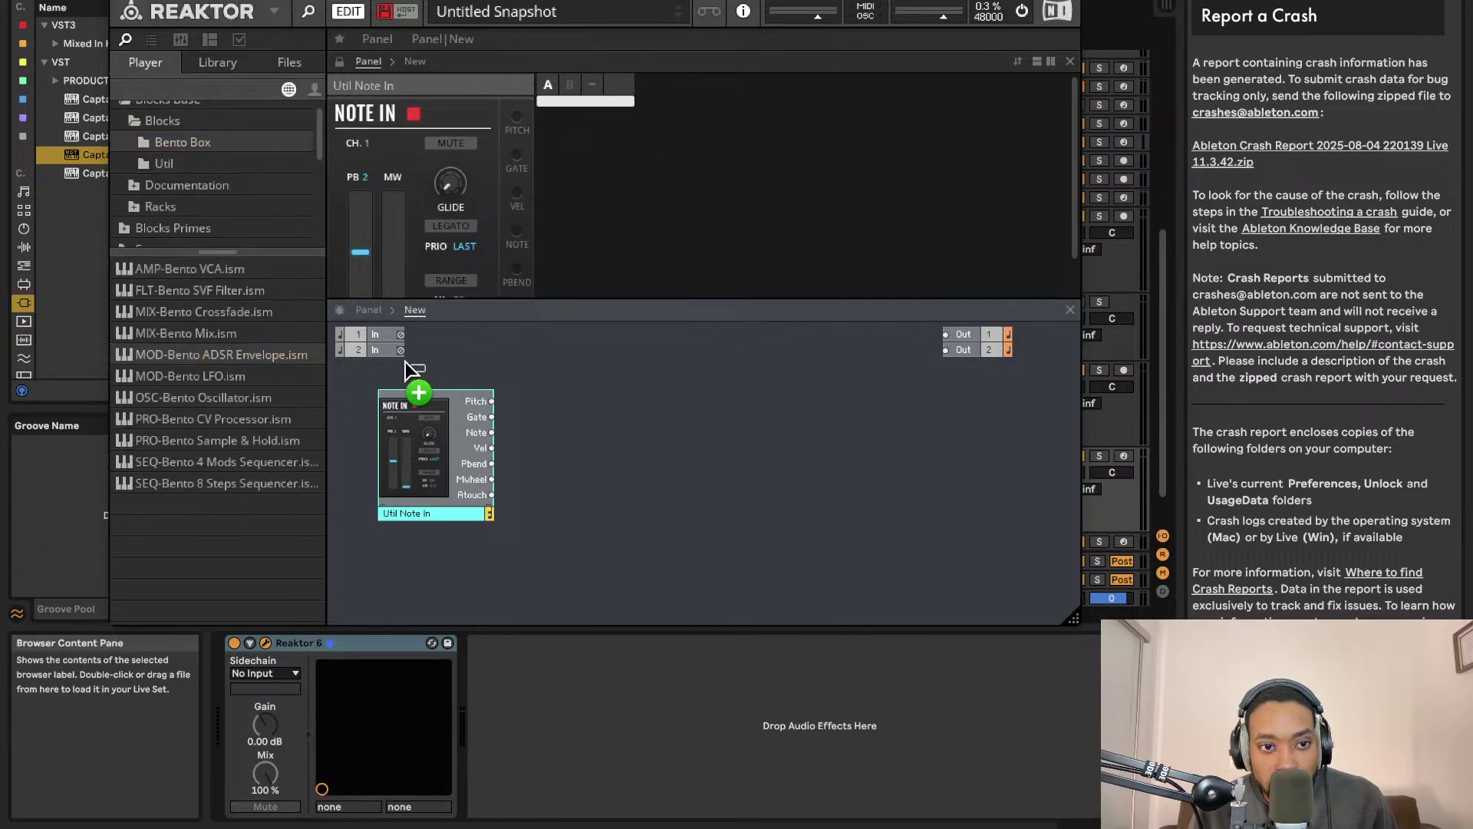
pyautogui.click(242, 391)
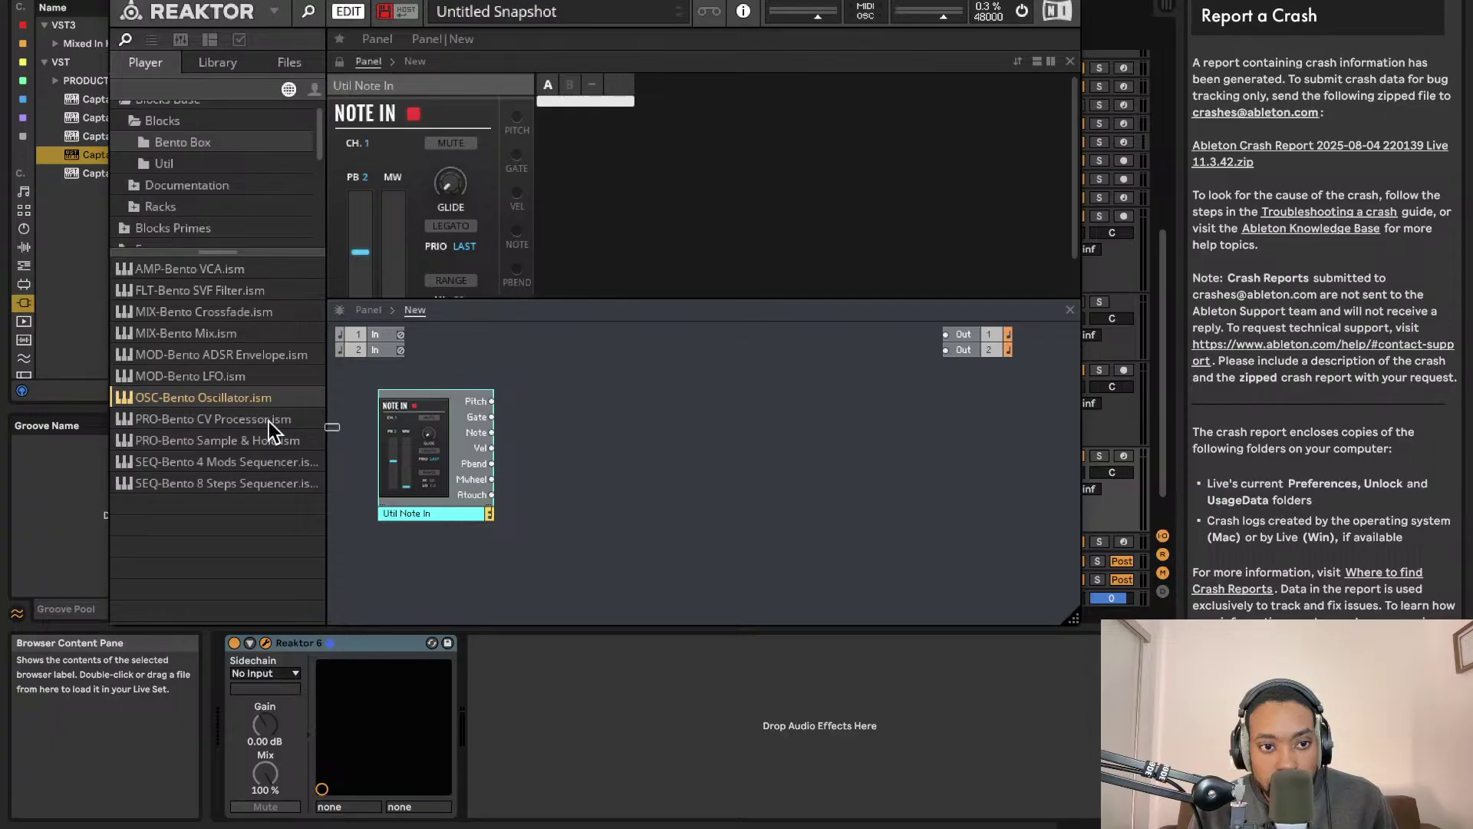
pyautogui.moveTo(296, 397); pyautogui.dragTo(623, 527)
# Rename the two oscillator blocks as Bento Box OSC 1 and Bento Box OSC 2
pyautogui.doubleClick(636, 503)
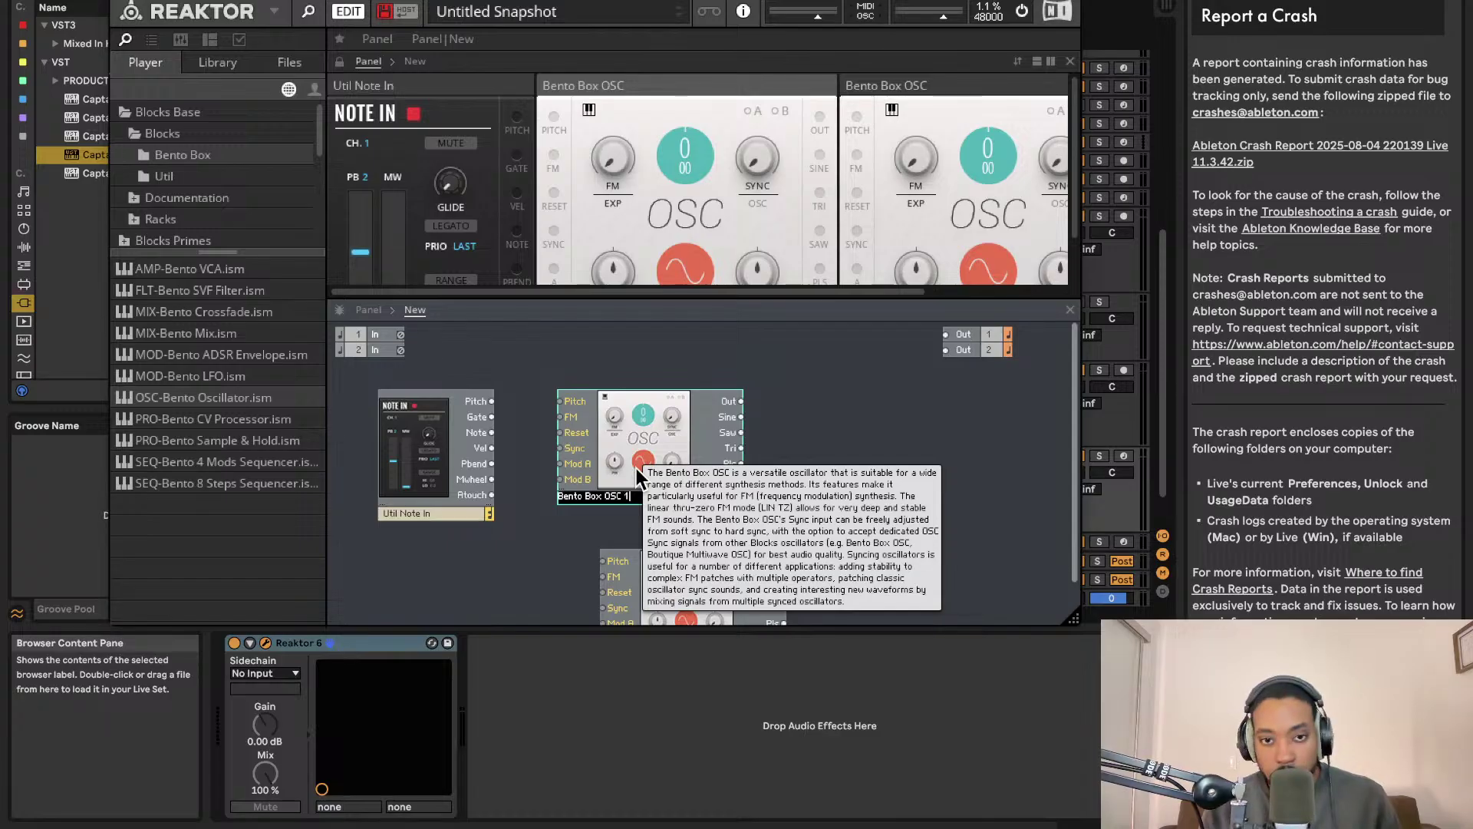
pyautogui.scroll(-1, 637, 468)
pyautogui.write('1')
pyautogui.press('Return')
pyautogui.doubleClick(691, 611)
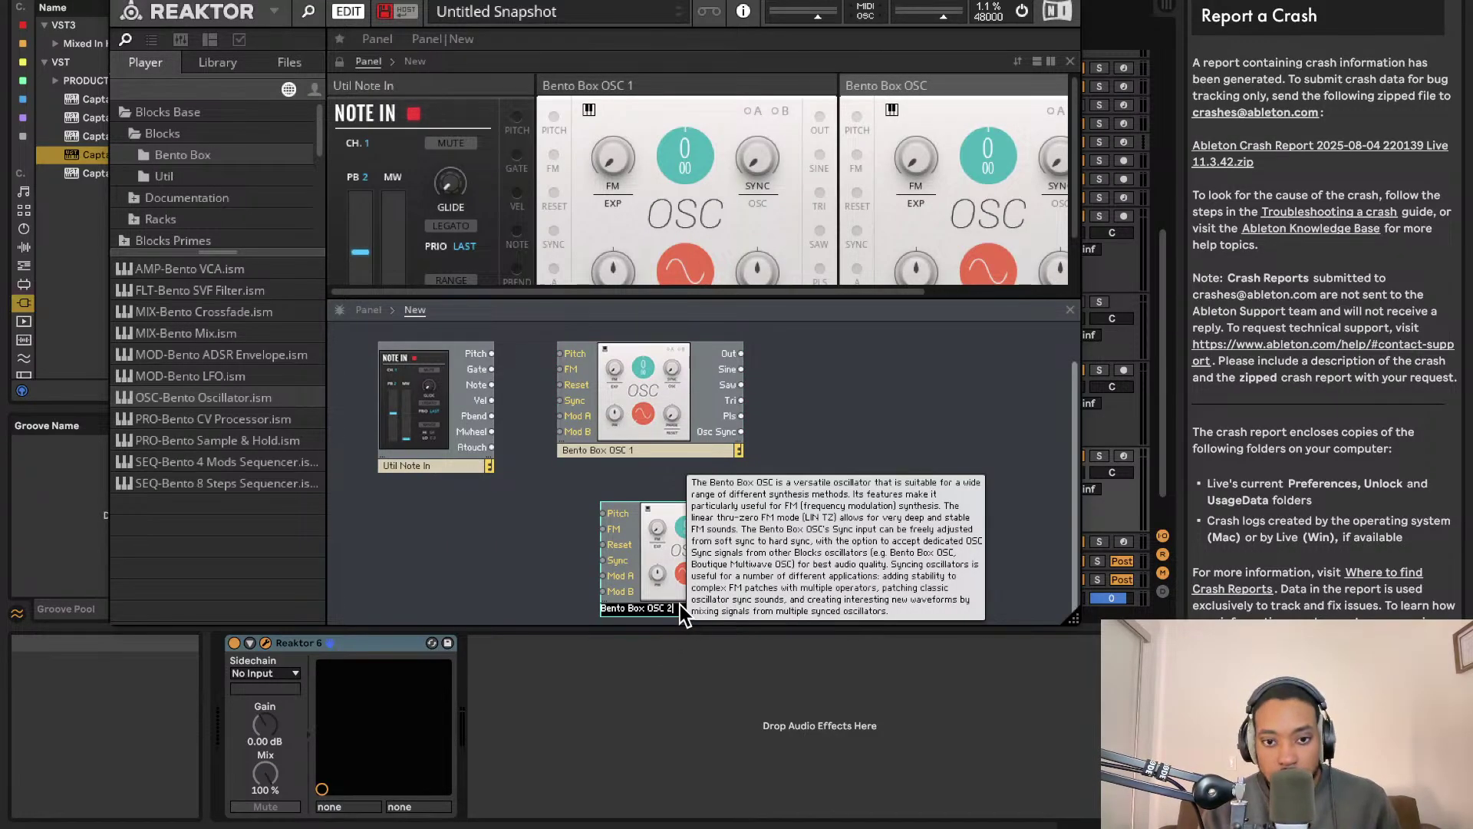
pyautogui.write('2')
pyautogui.press('Return')
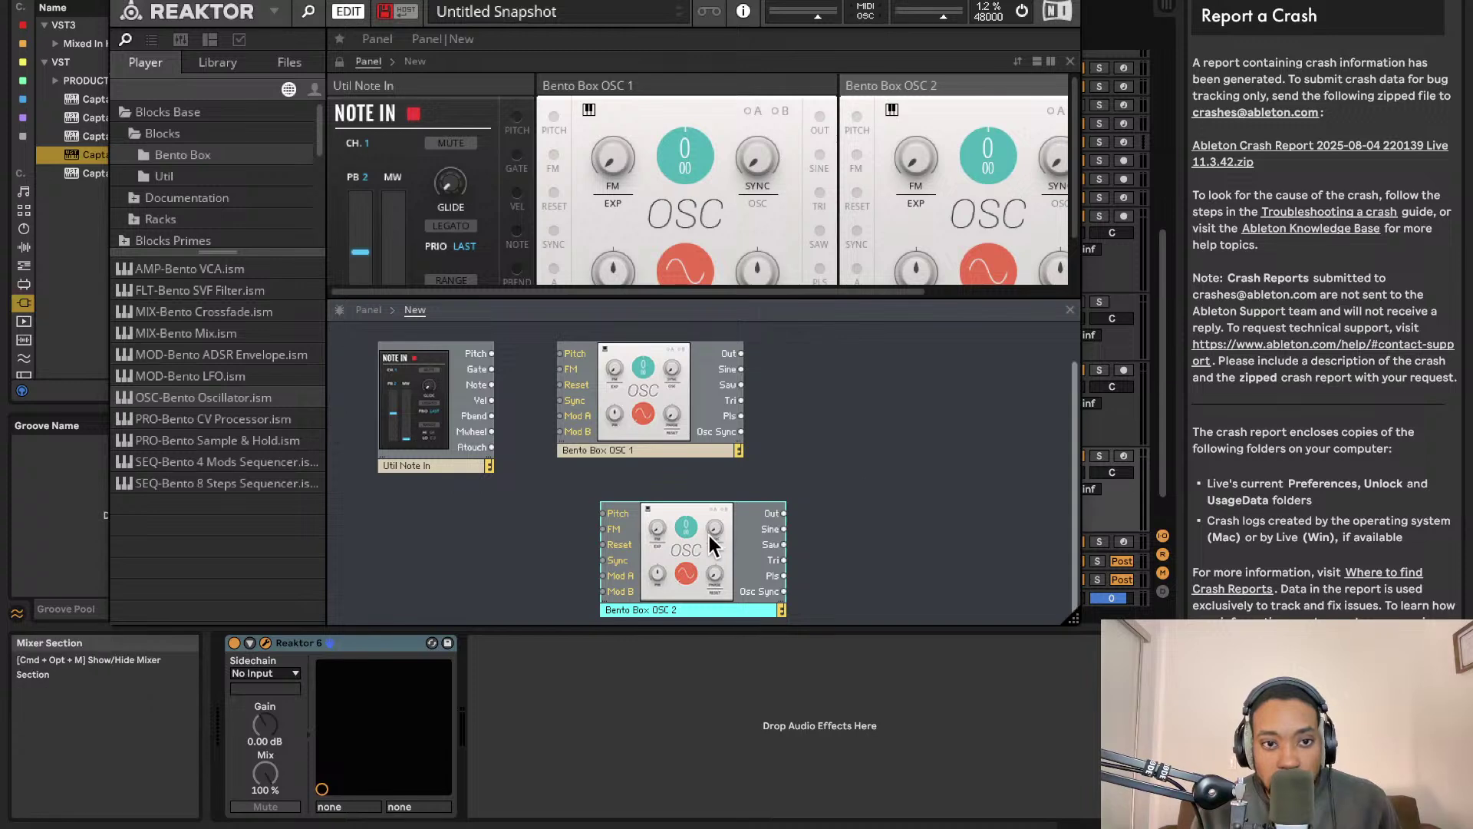
# Wire Note In's Pitch to both oscillators and route their Out ports to In 1 and In 2 of a new Bento Box Mix
pyautogui.moveTo(711, 534); pyautogui.dragTo(659, 523)
pyautogui.moveTo(176, 333); pyautogui.dragTo(741, 353)
pyautogui.moveTo(741, 501); pyautogui.dragTo(850, 475)
pyautogui.moveTo(555, 347); pyautogui.dragTo(553, 501)
pyautogui.moveTo(821, 470)
pyautogui.mouseDown()
pyautogui.moveTo(799, 459)
pyautogui.moveTo(904, 497)
pyautogui.moveTo(817, 471)
pyautogui.mouseUp()
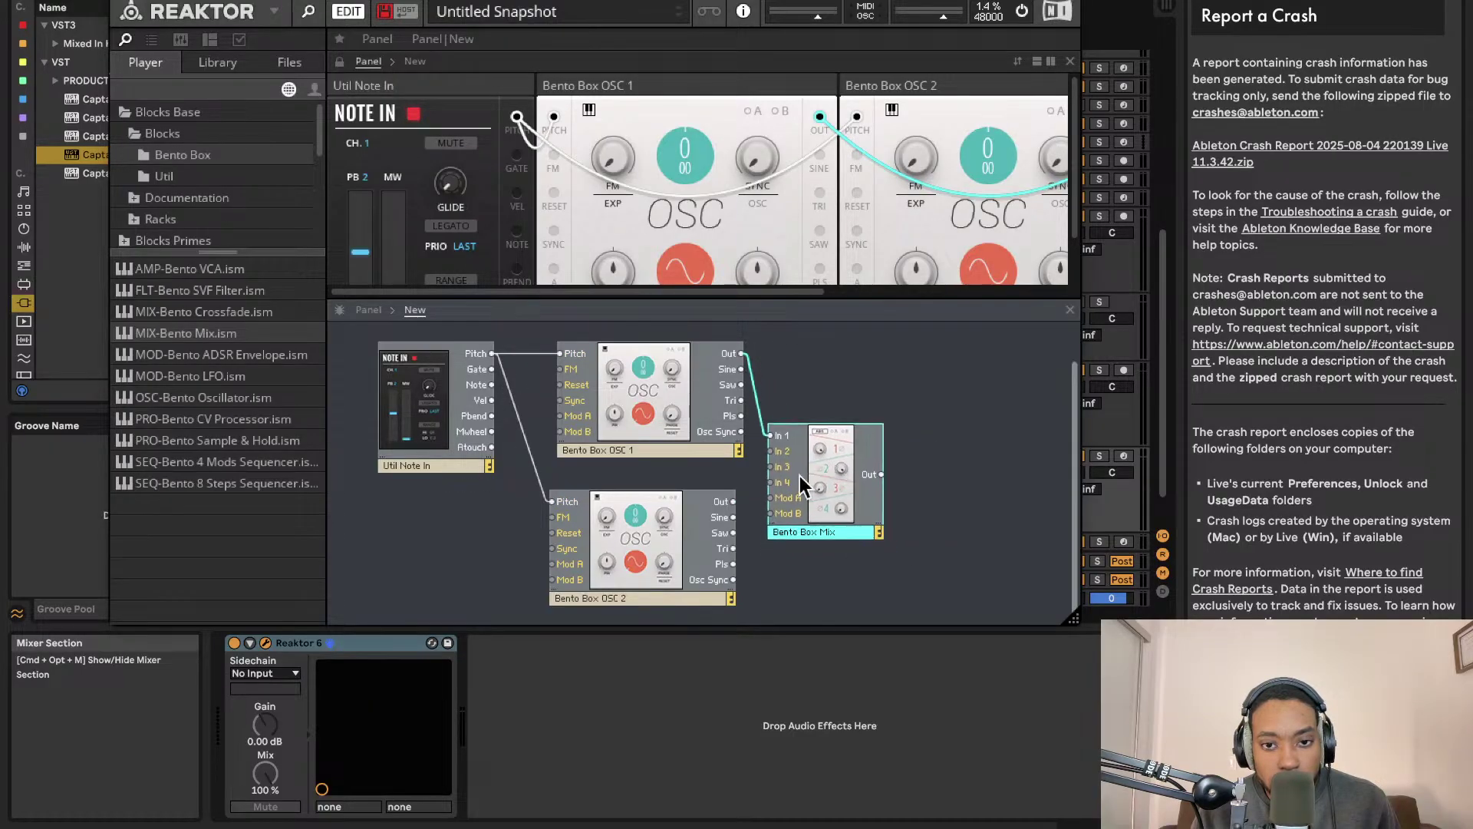
pyautogui.moveTo(728, 498); pyautogui.dragTo(734, 501)
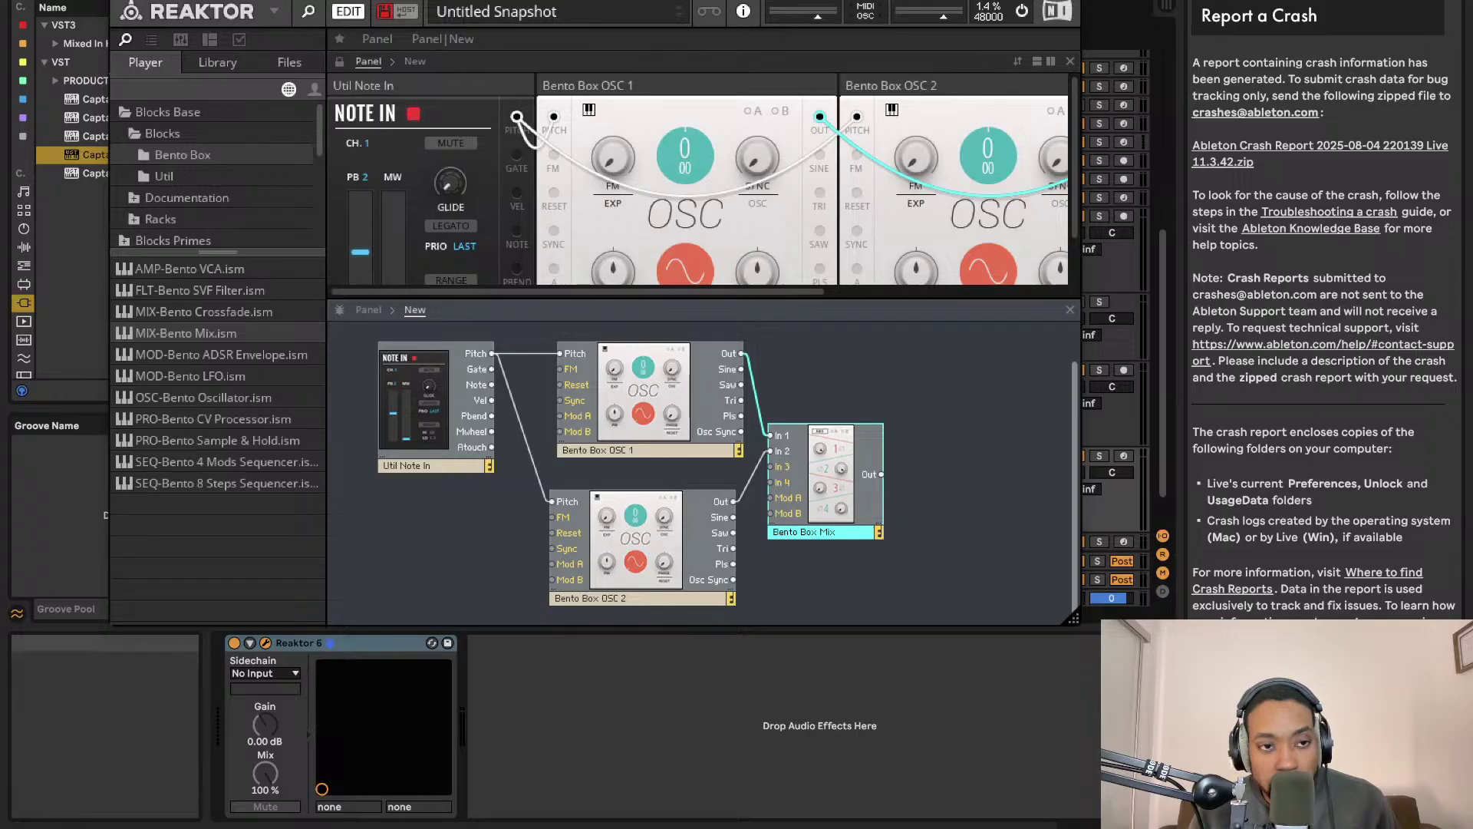
# Add a Bento Box SVF Filter and a Bento Box VCA, chaining the mixer's output through the filter into the VCA
pyautogui.moveTo(239, 295); pyautogui.dragTo(895, 564)
pyautogui.moveTo(232, 276); pyautogui.dragTo(1008, 590)
pyautogui.moveTo(872, 583); pyautogui.dragTo(863, 474)
pyautogui.click(1062, 418)
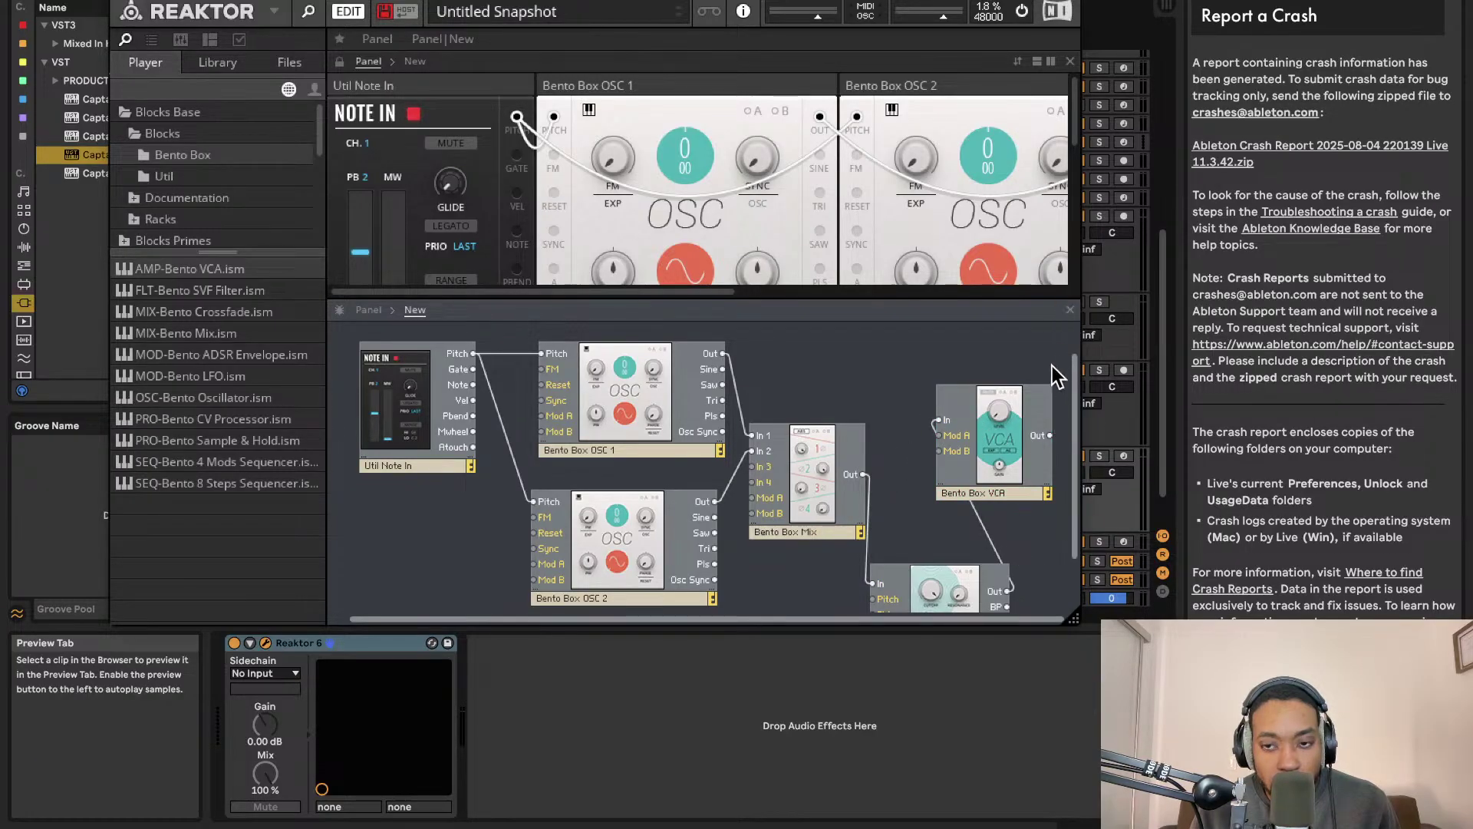
# Connect the VCA's Out port to both main outputs, Out 1 and Out 2
pyautogui.scroll(2, 1010, 380)
pyautogui.moveTo(1003, 477)
pyautogui.mouseDown()
pyautogui.moveTo(976, 483)
pyautogui.moveTo(915, 350)
pyautogui.mouseUp()
pyautogui.moveTo(999, 471); pyautogui.dragTo(913, 343)
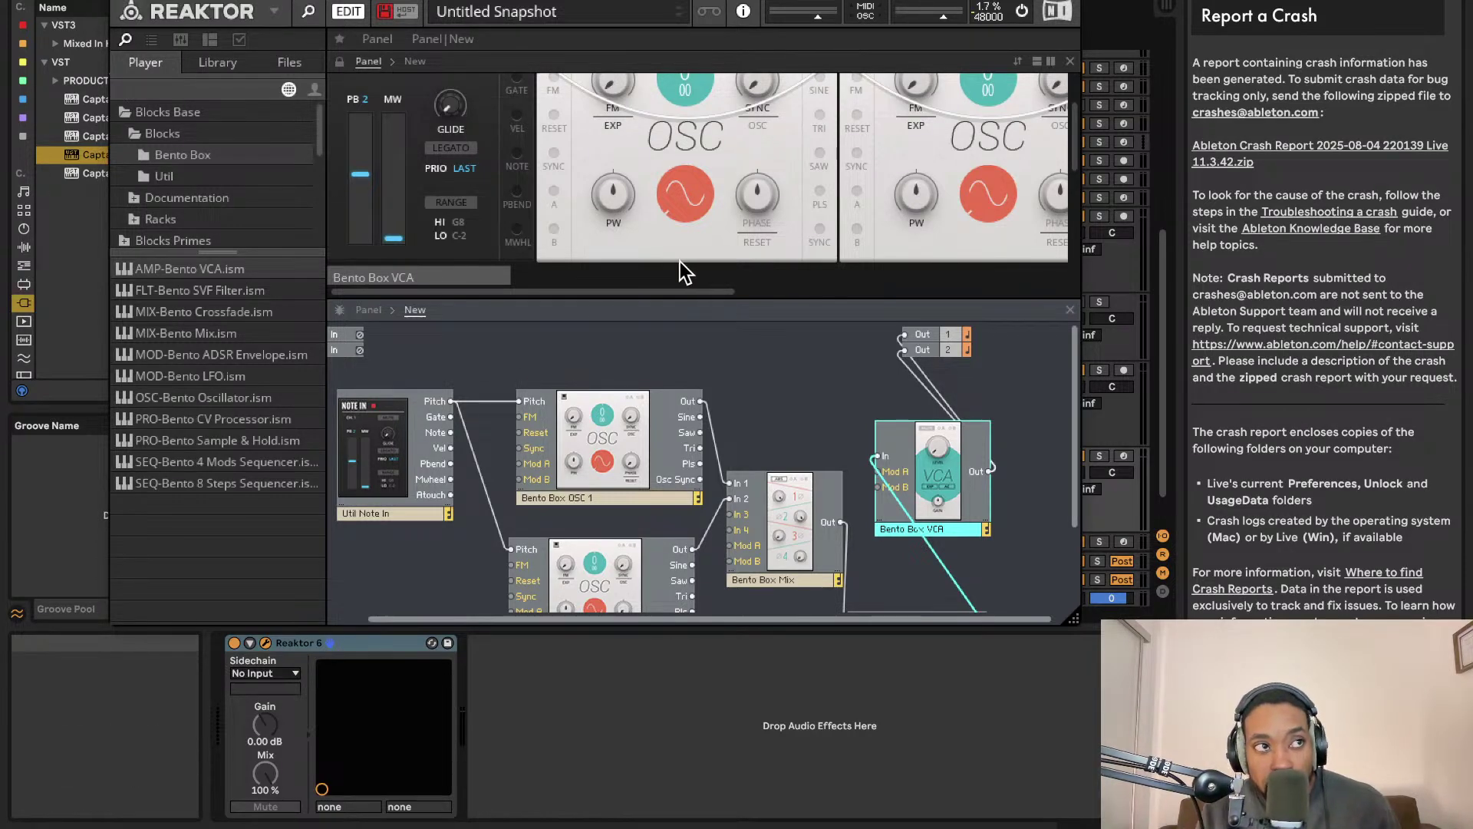
# Detune Bento Box OSC 2 slightly, setting its pitch display to 0 / 05
pyautogui.scroll(2, 709, 146)
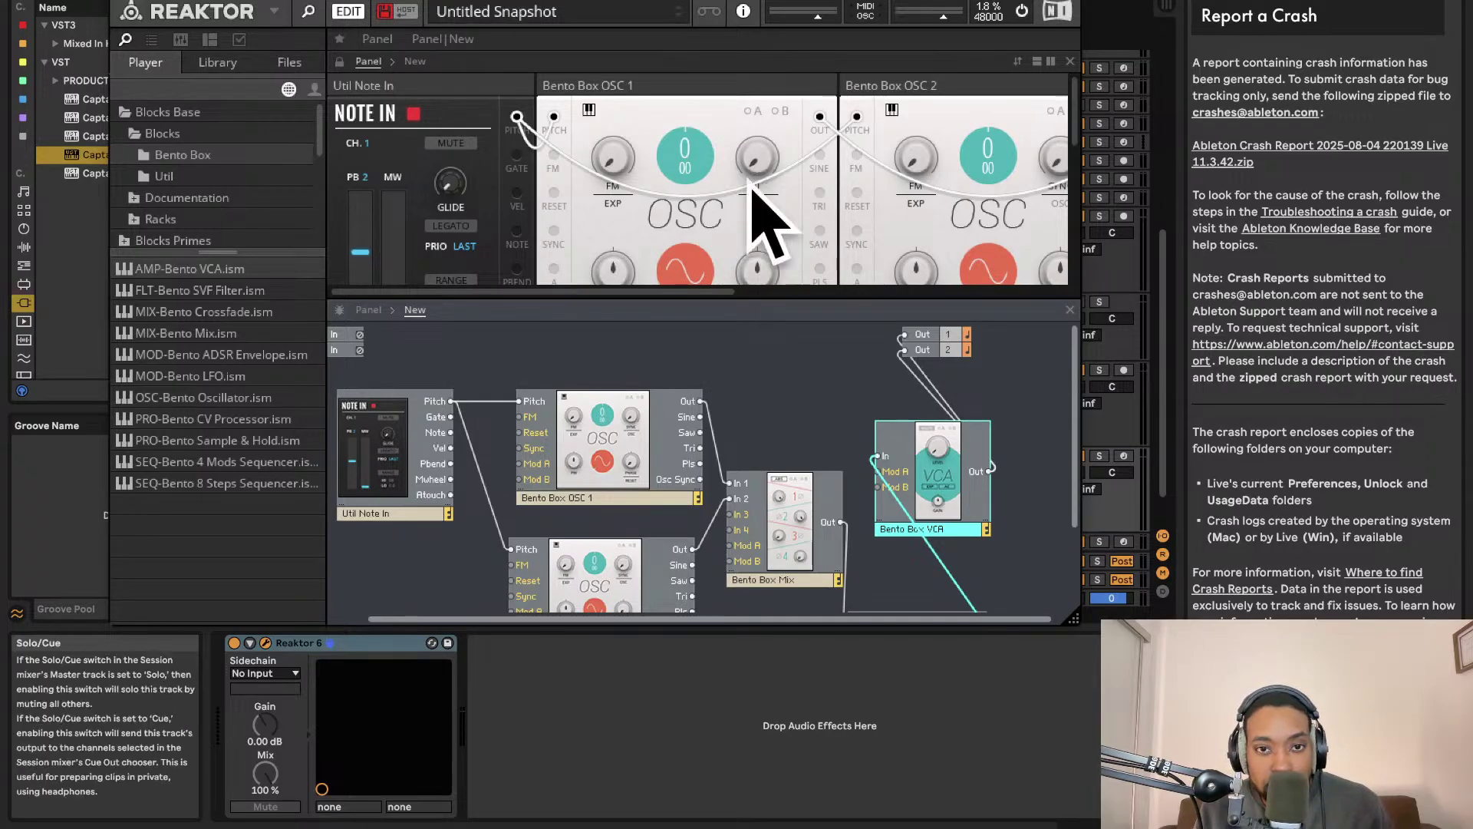
pyautogui.scroll(-2, 740, 239)
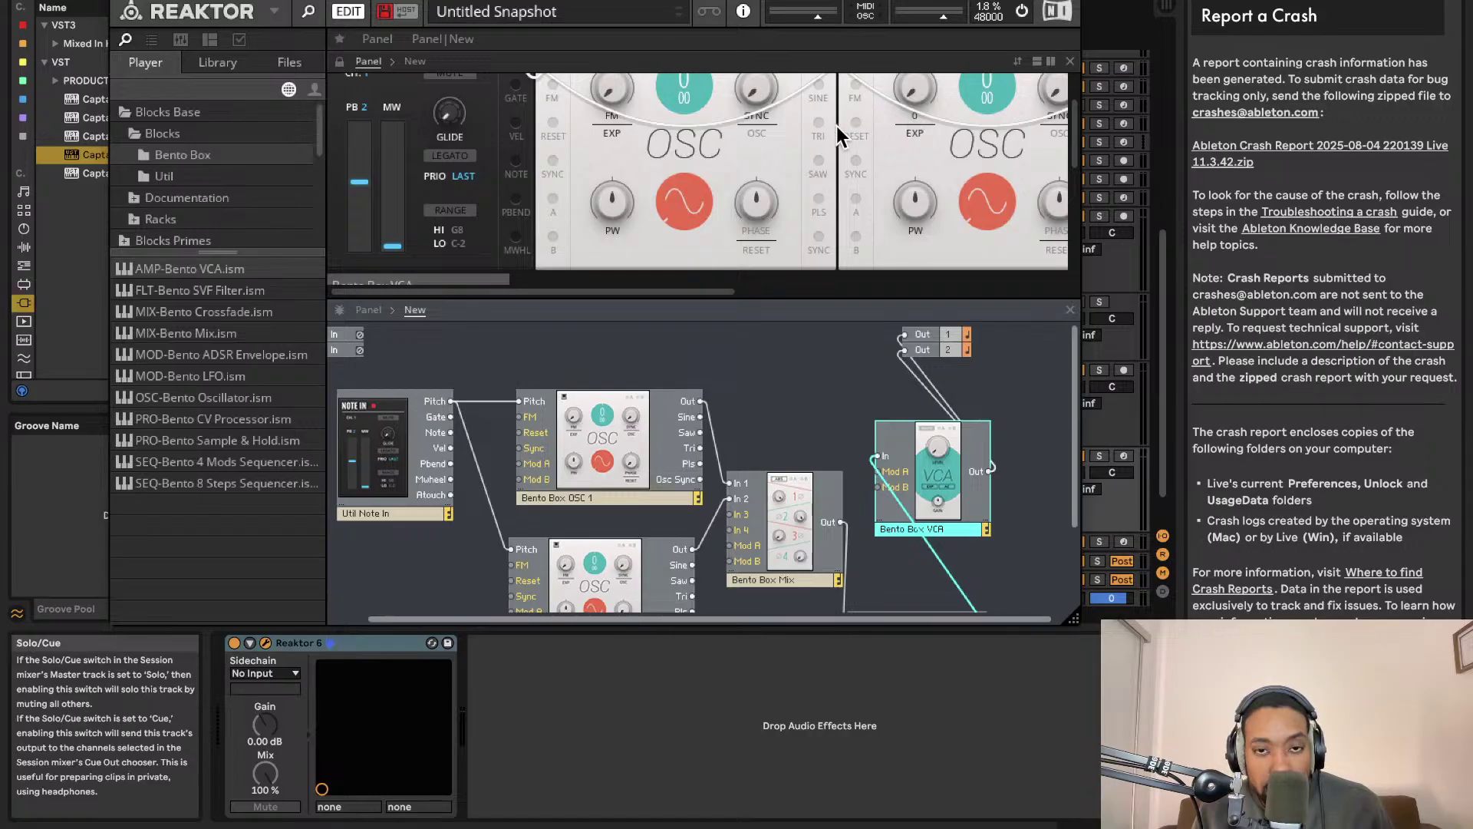
pyautogui.scroll(1, 951, 134)
pyautogui.moveTo(983, 141); pyautogui.dragTo(984, 132)
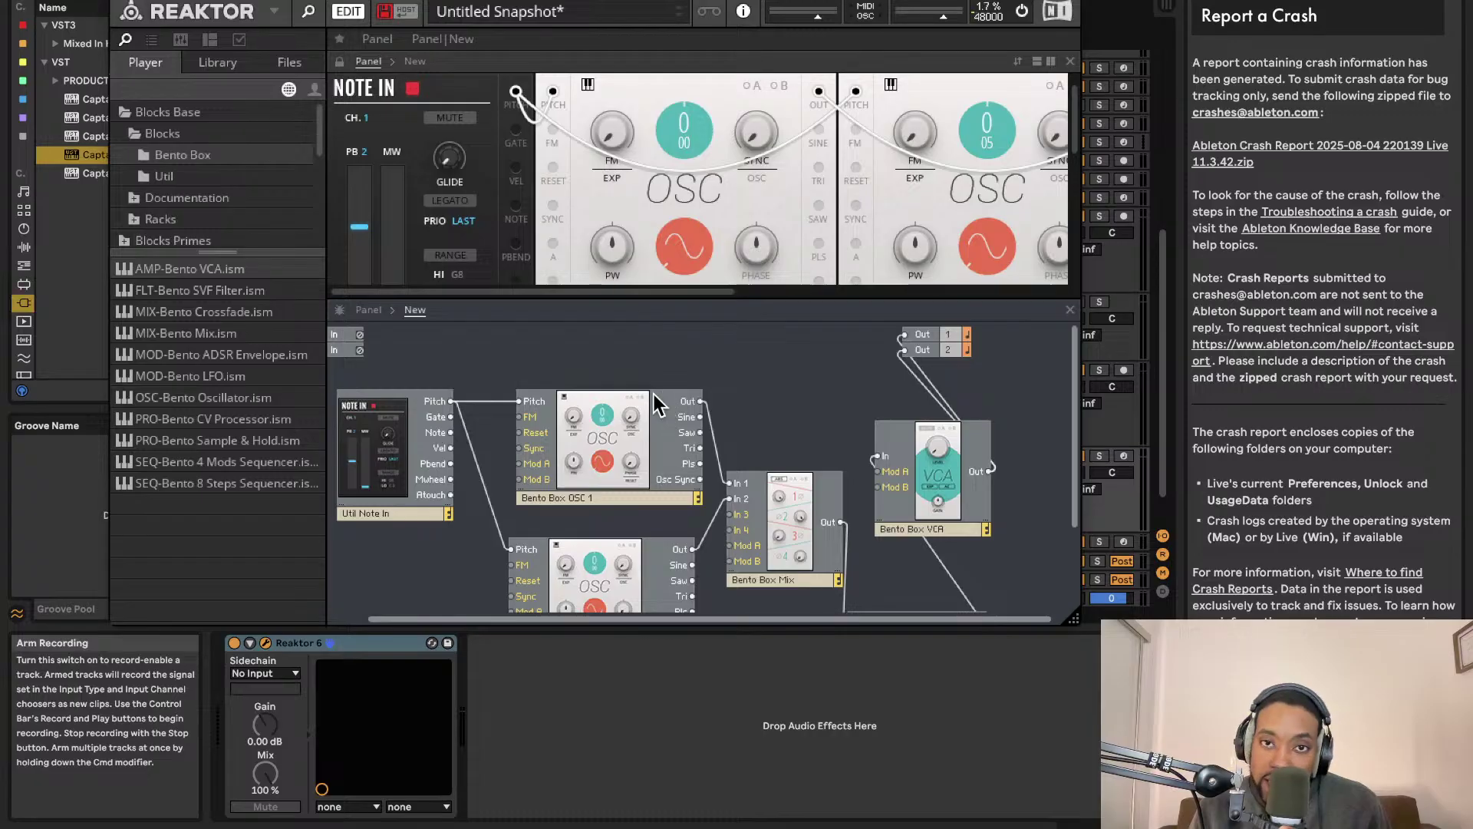
# Add a Bento Box ADSR Envelope triggered by Note In's Gate and connect its Out to the VCA's Mod A
pyautogui.moveTo(650, 393)
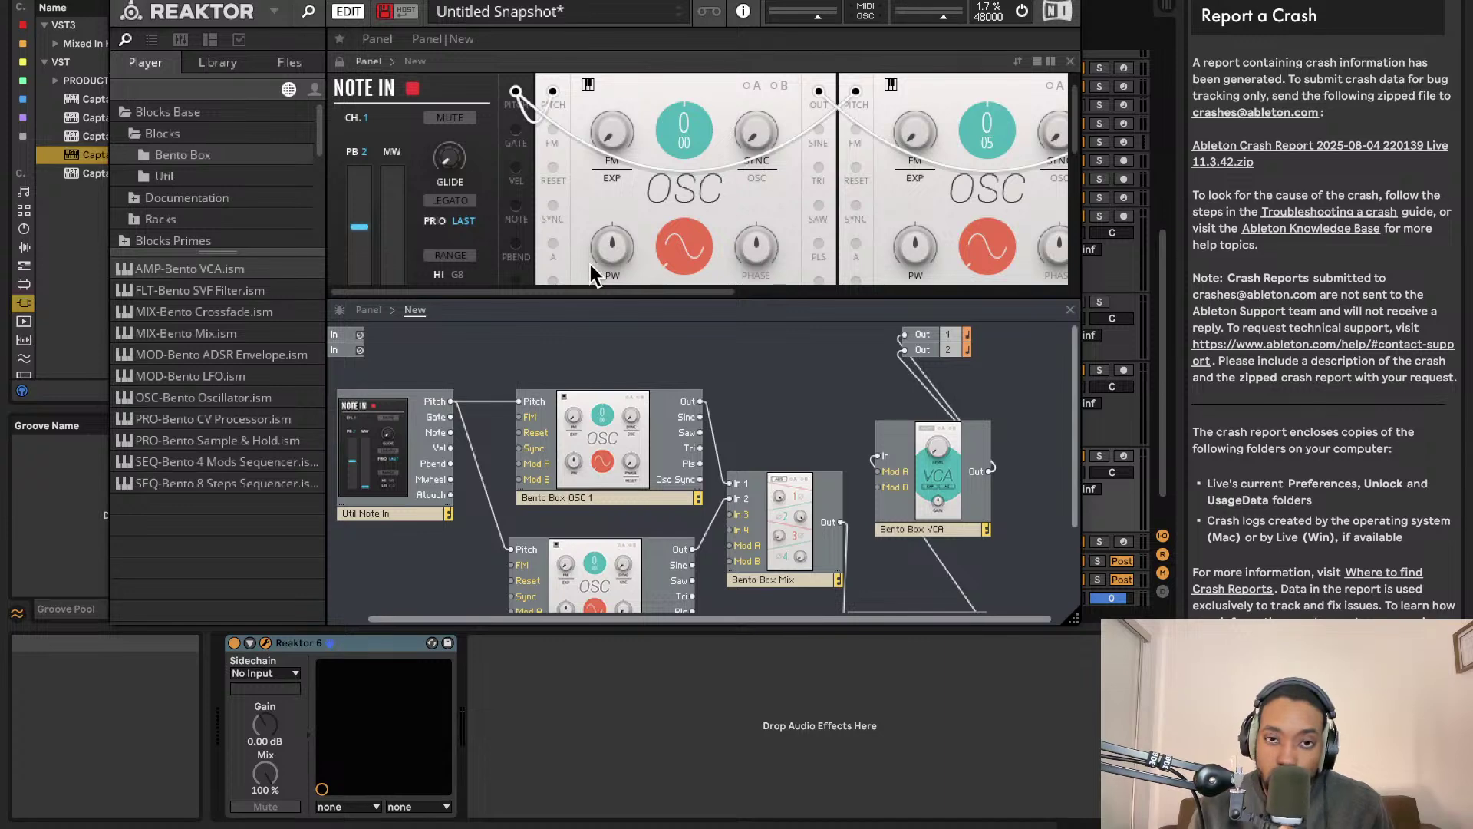
pyautogui.scroll(1, 577, 374)
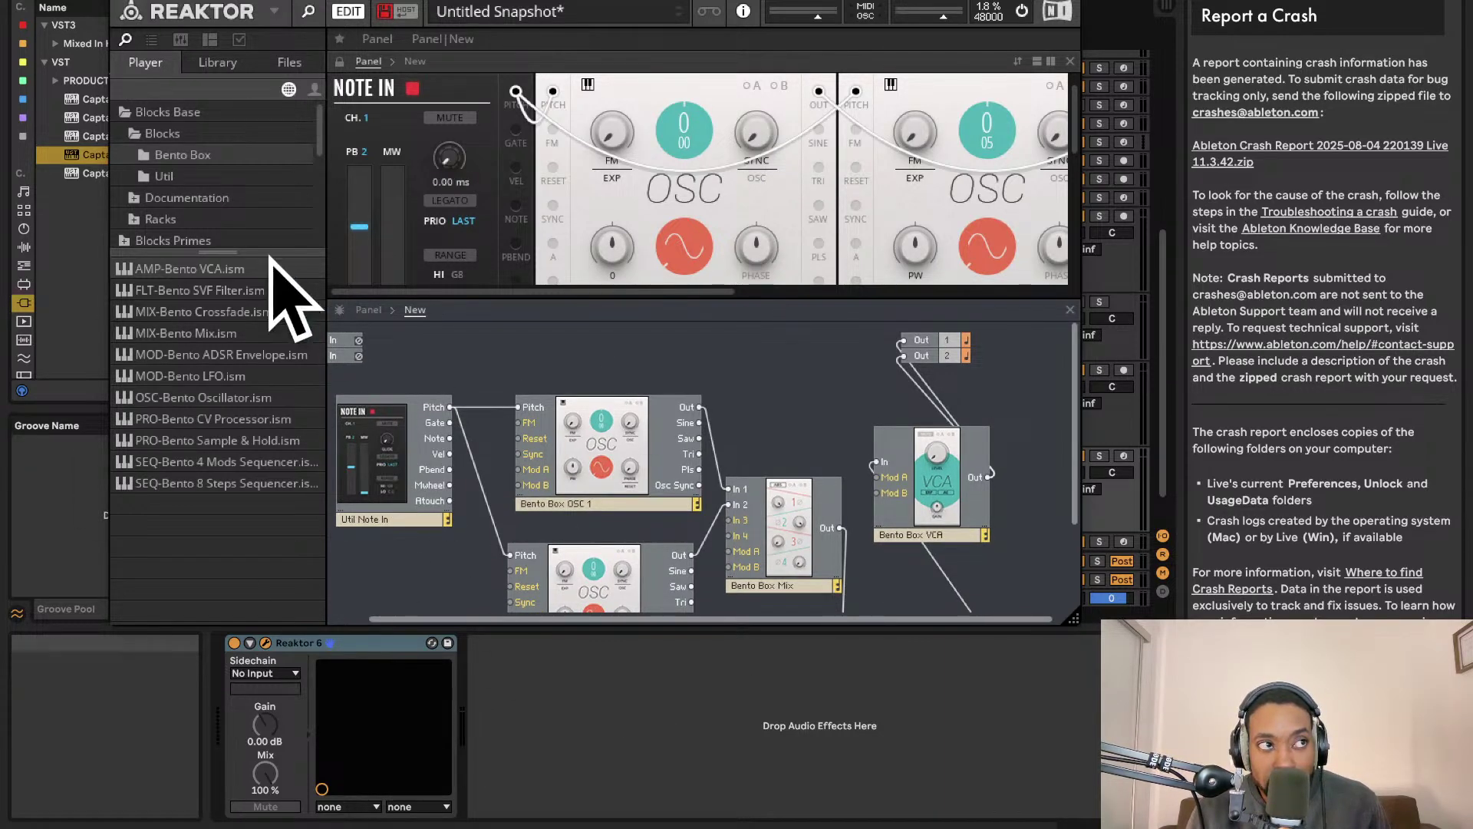
pyautogui.scroll(-5, 840, 358)
pyautogui.scroll(-1, 840, 357)
pyautogui.moveTo(236, 354); pyautogui.dragTo(887, 546)
pyautogui.moveTo(422, 291); pyautogui.dragTo(447, 330)
pyautogui.moveTo(946, 569); pyautogui.dragTo(877, 384)
pyautogui.moveTo(870, 583); pyautogui.dragTo(753, 581)
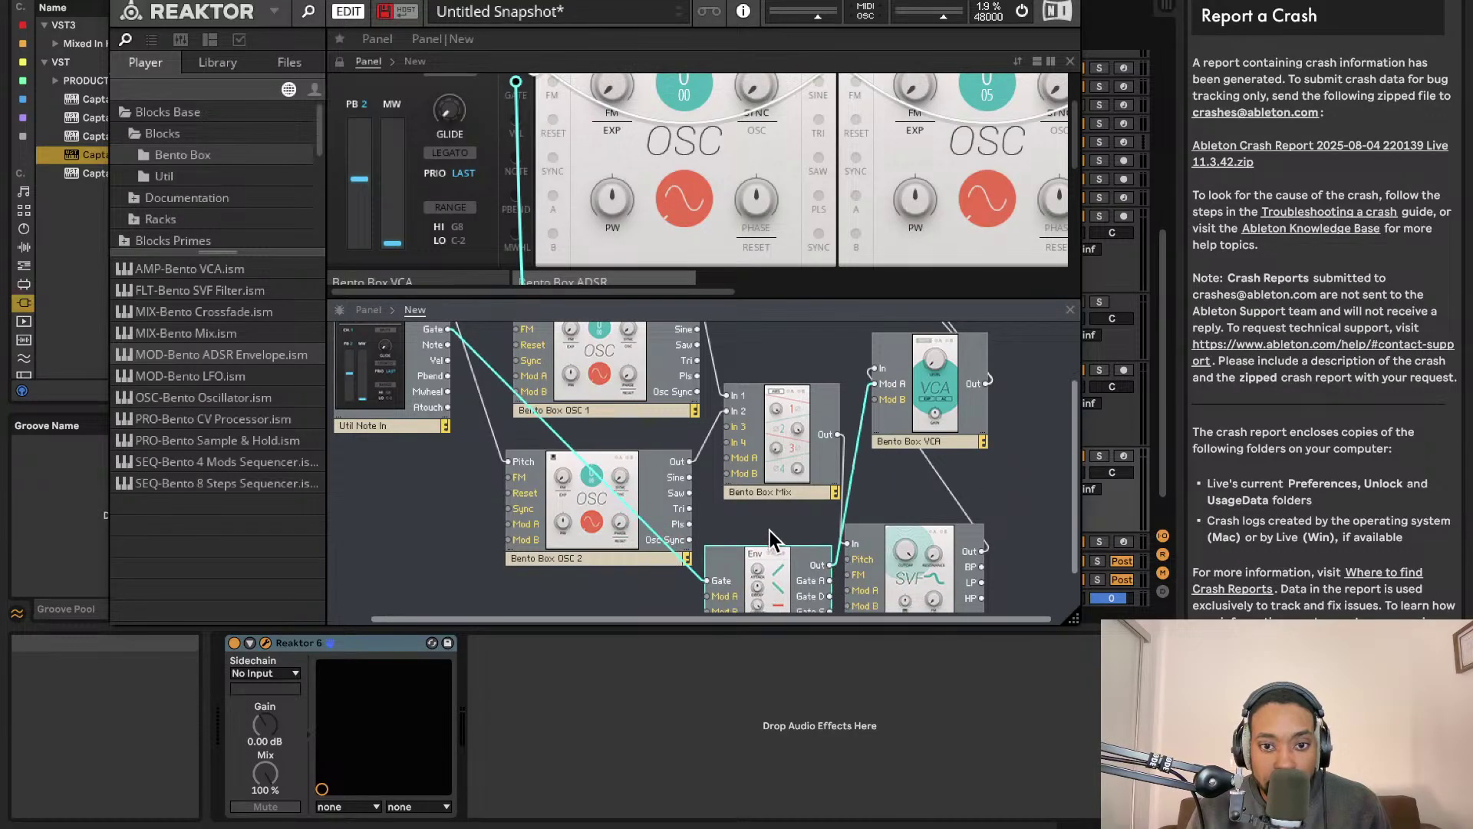
# Rename the envelope block as AMP ADSR and reposition it between OSC 2 and the SVF filter
pyautogui.scroll(-3, 775, 530)
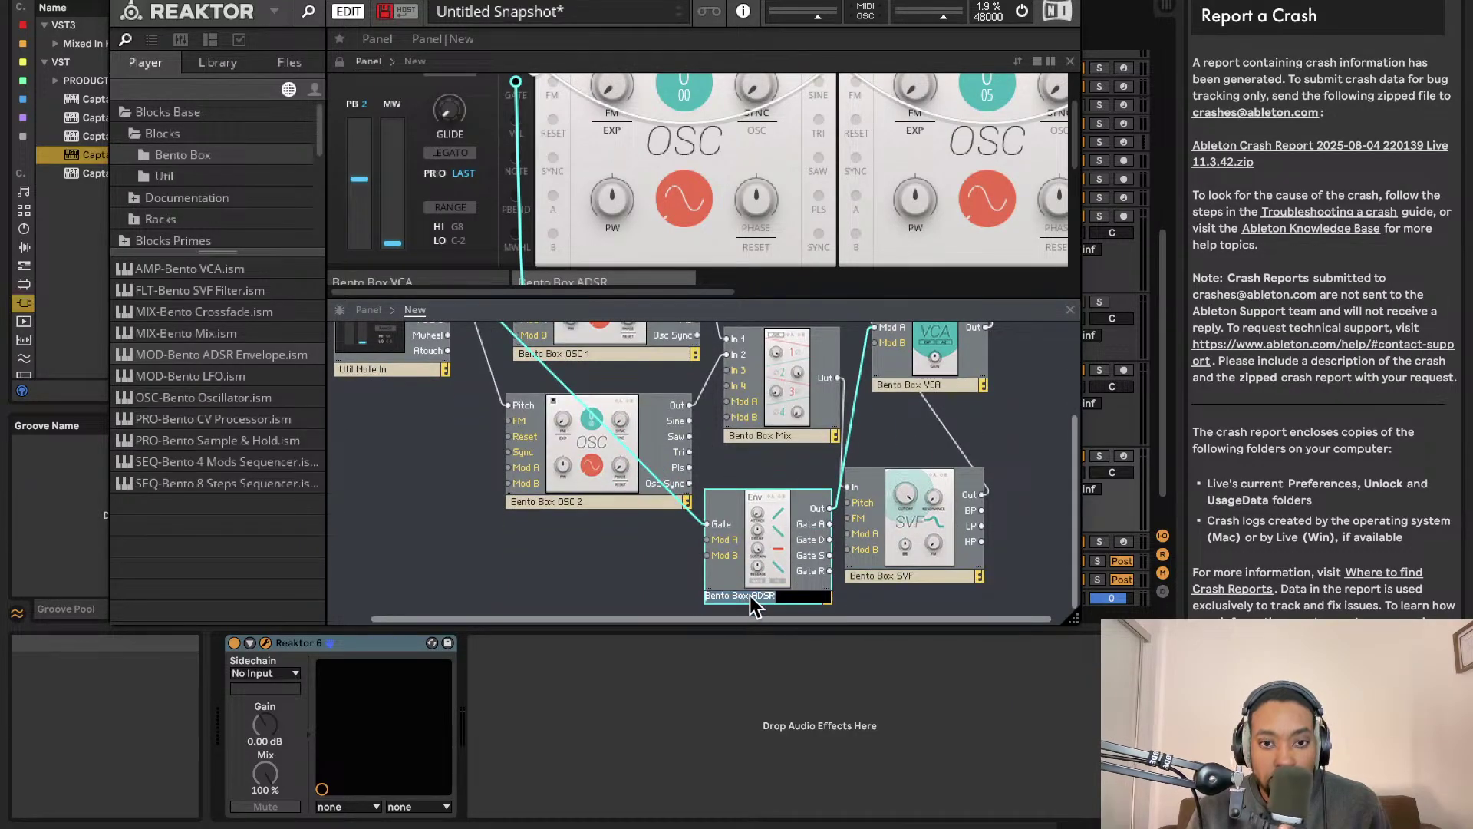
pyautogui.moveTo(748, 597)
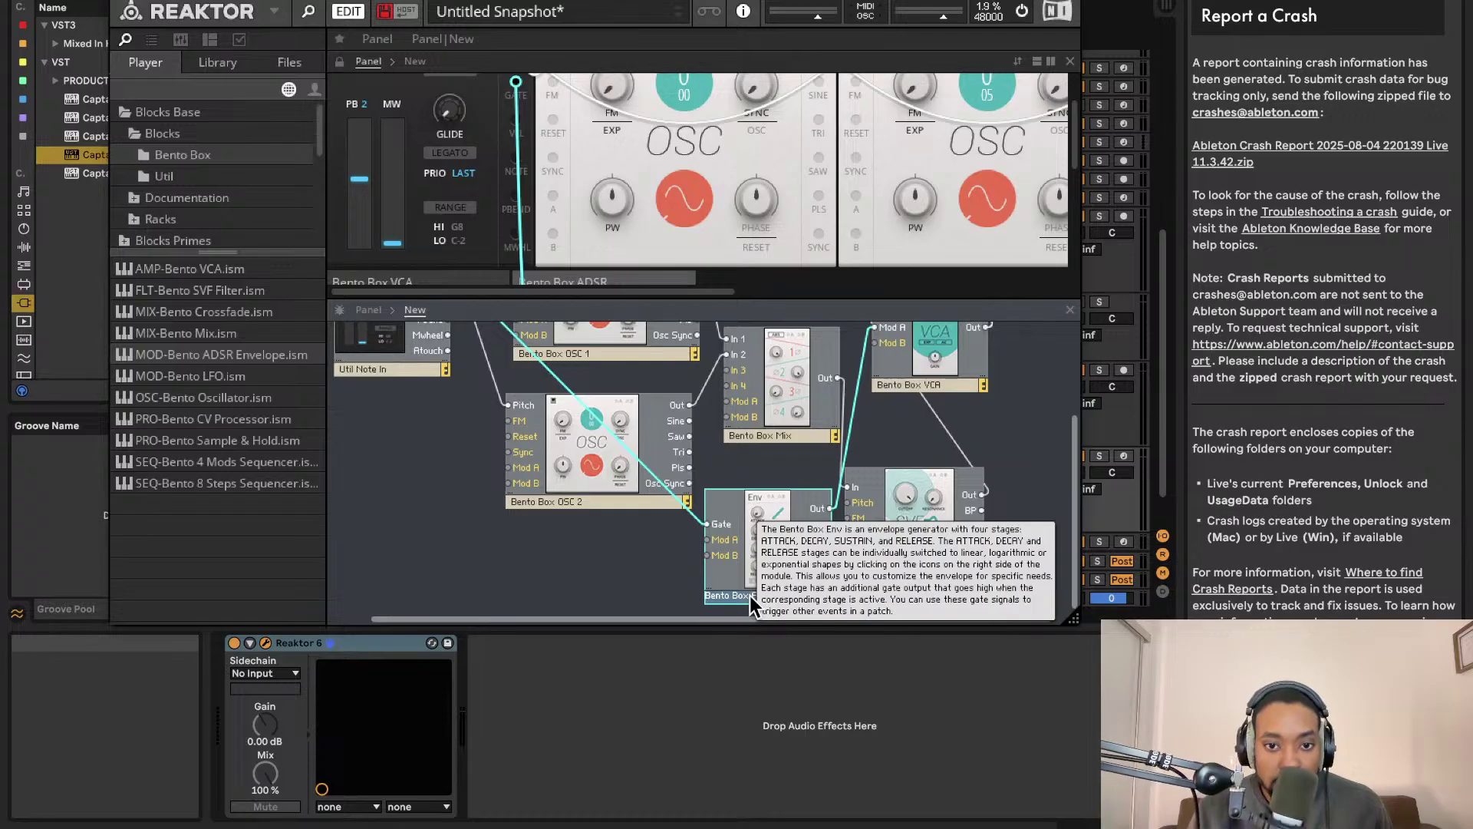
pyautogui.hscroll(-1, 749, 595)
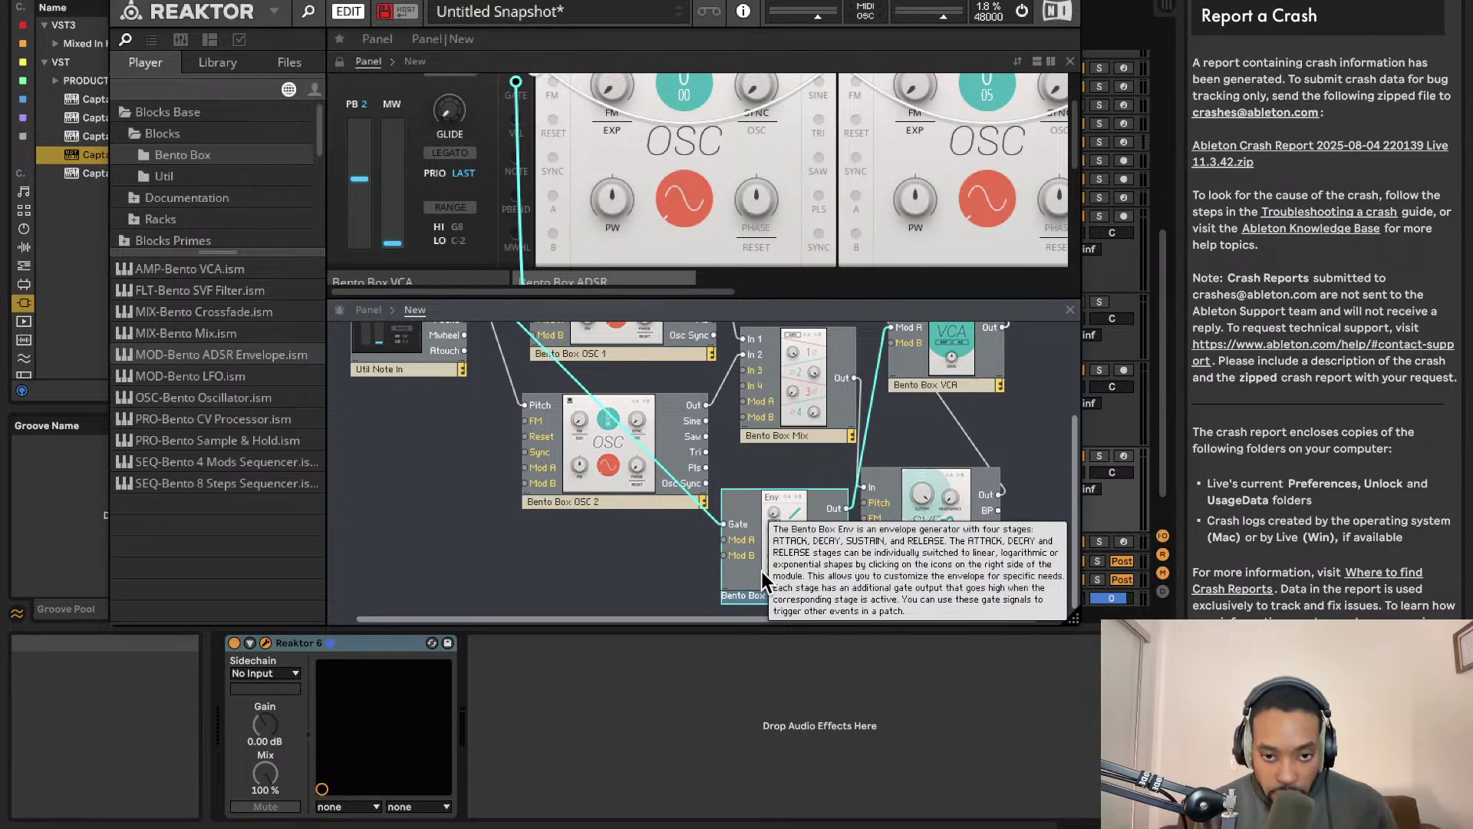
pyautogui.moveTo(772, 584)
pyautogui.mouseDown()
pyautogui.moveTo(738, 600)
pyautogui.moveTo(778, 574)
pyautogui.moveTo(763, 589)
pyautogui.mouseUp()
pyautogui.doubleClick(763, 587)
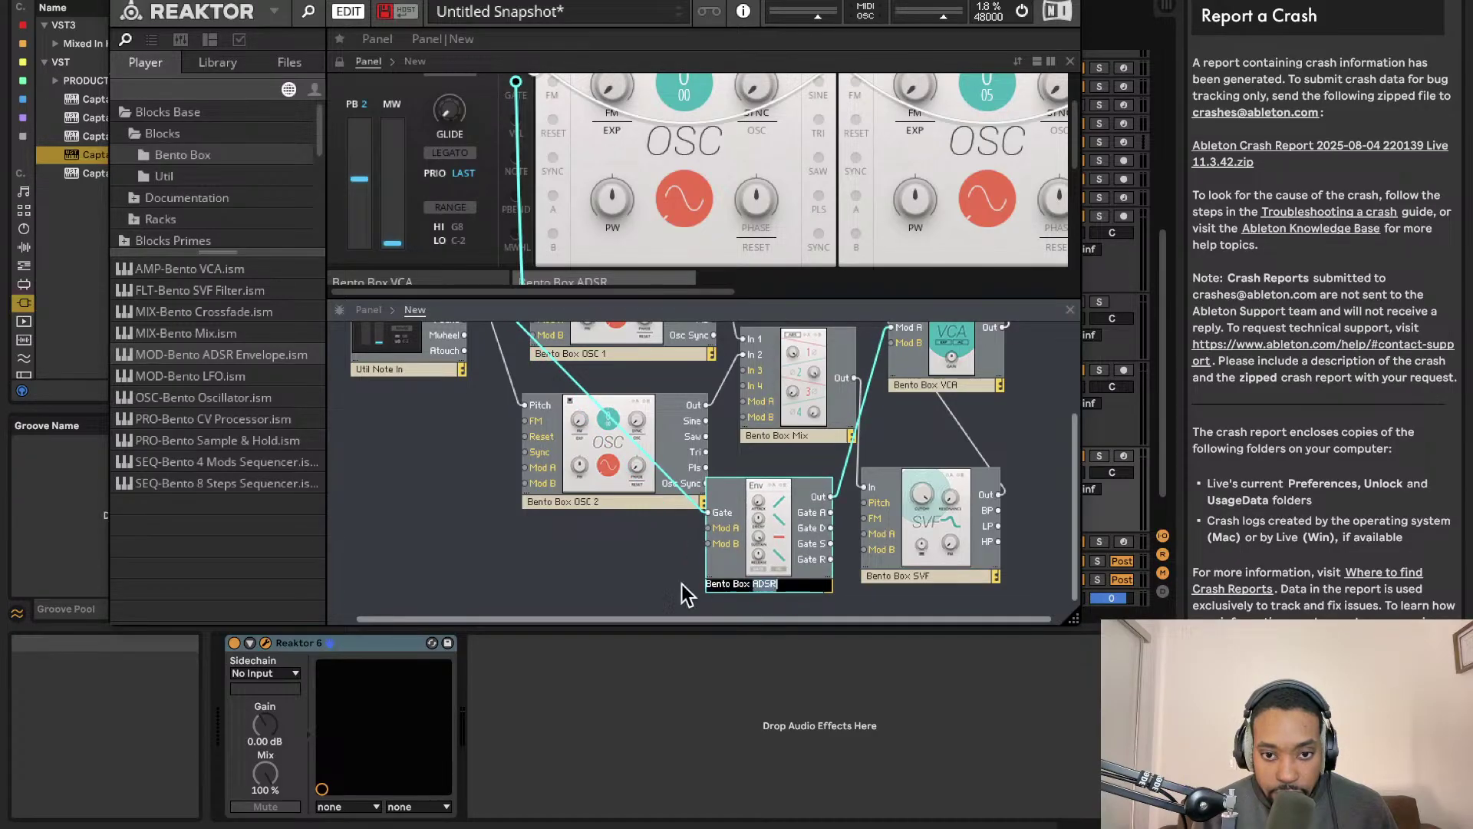
pyautogui.write('AMP ADSR')
pyautogui.click(624, 562)
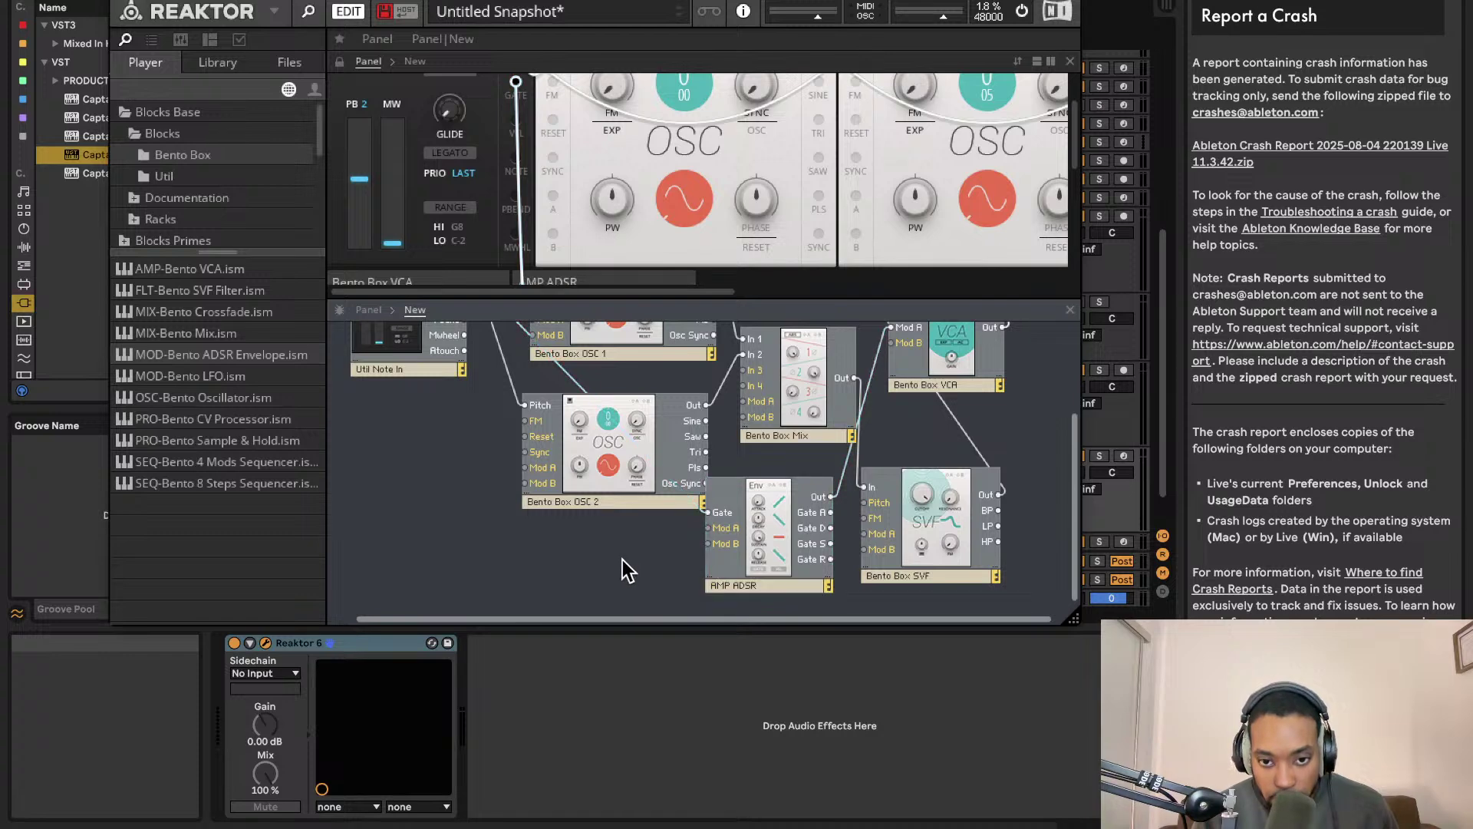
pyautogui.scroll(3, 675, 553)
pyautogui.moveTo(765, 578); pyautogui.dragTo(789, 574)
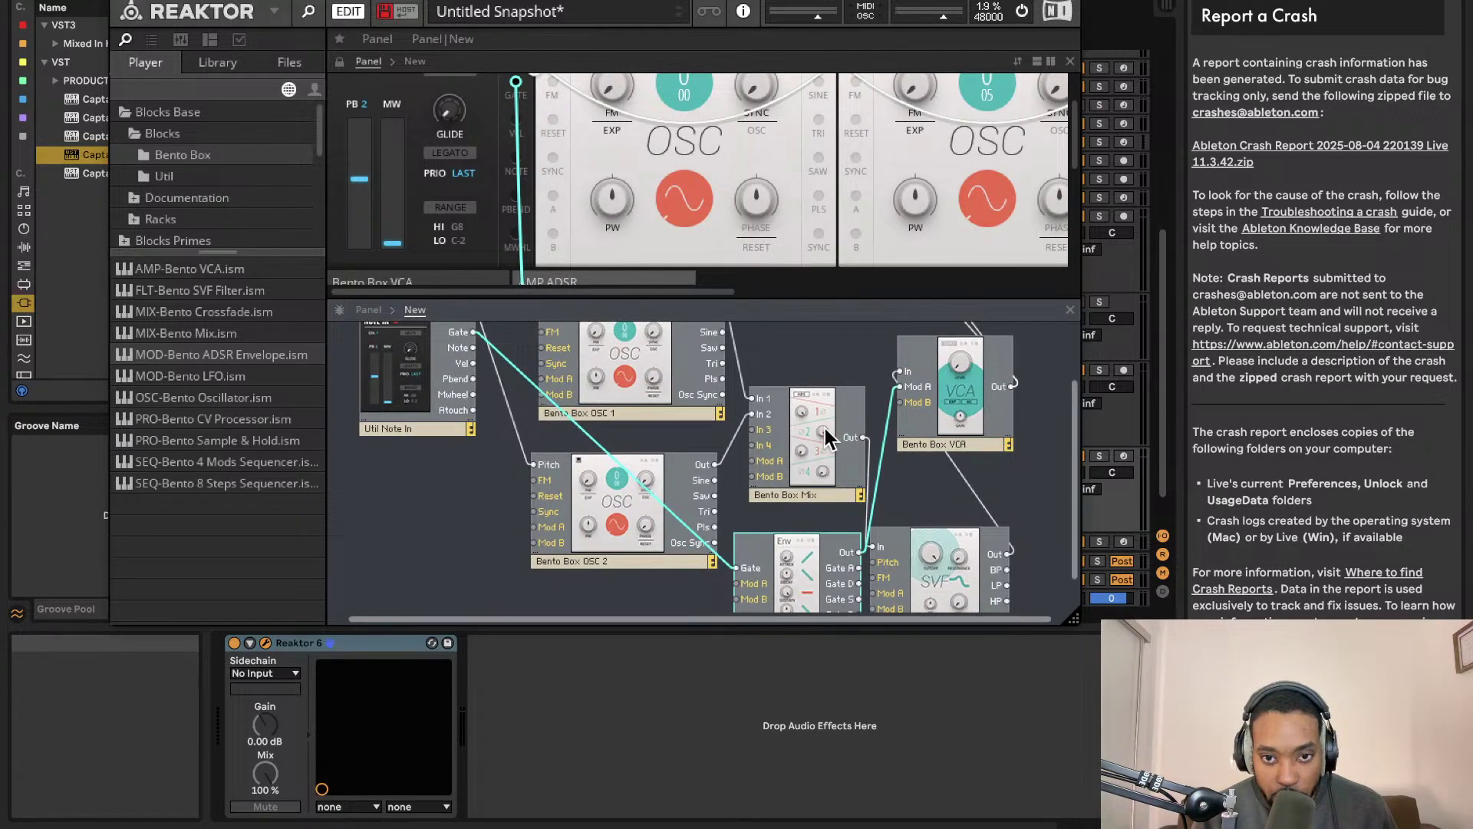
# Enlarge the Reaktor window downward and give the panel view more height above the structure view
pyautogui.scroll(2, 828, 437)
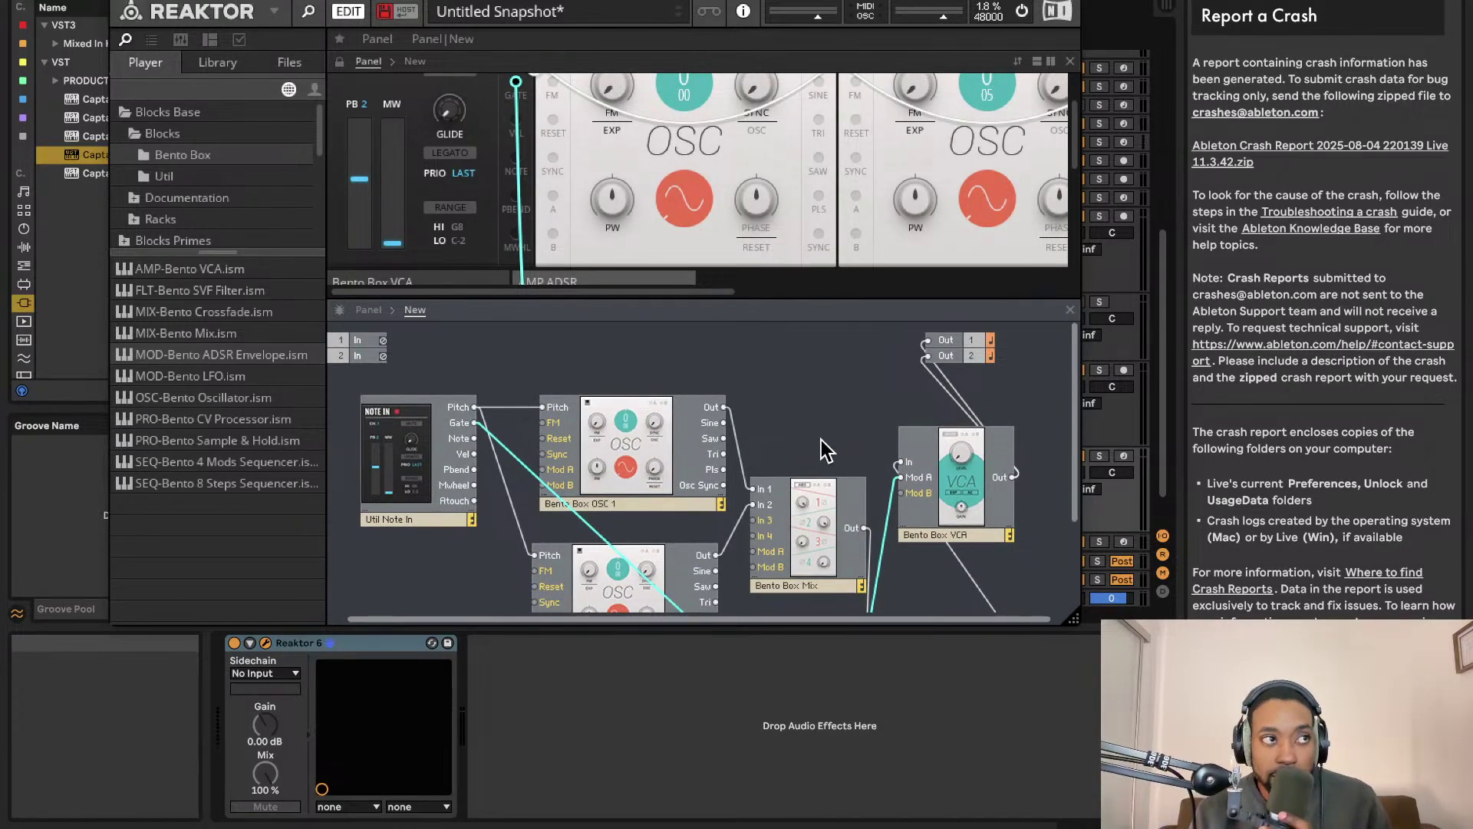
pyautogui.scroll(2, 884, 196)
pyautogui.scroll(-6, 882, 194)
pyautogui.hscroll(4, 877, 196)
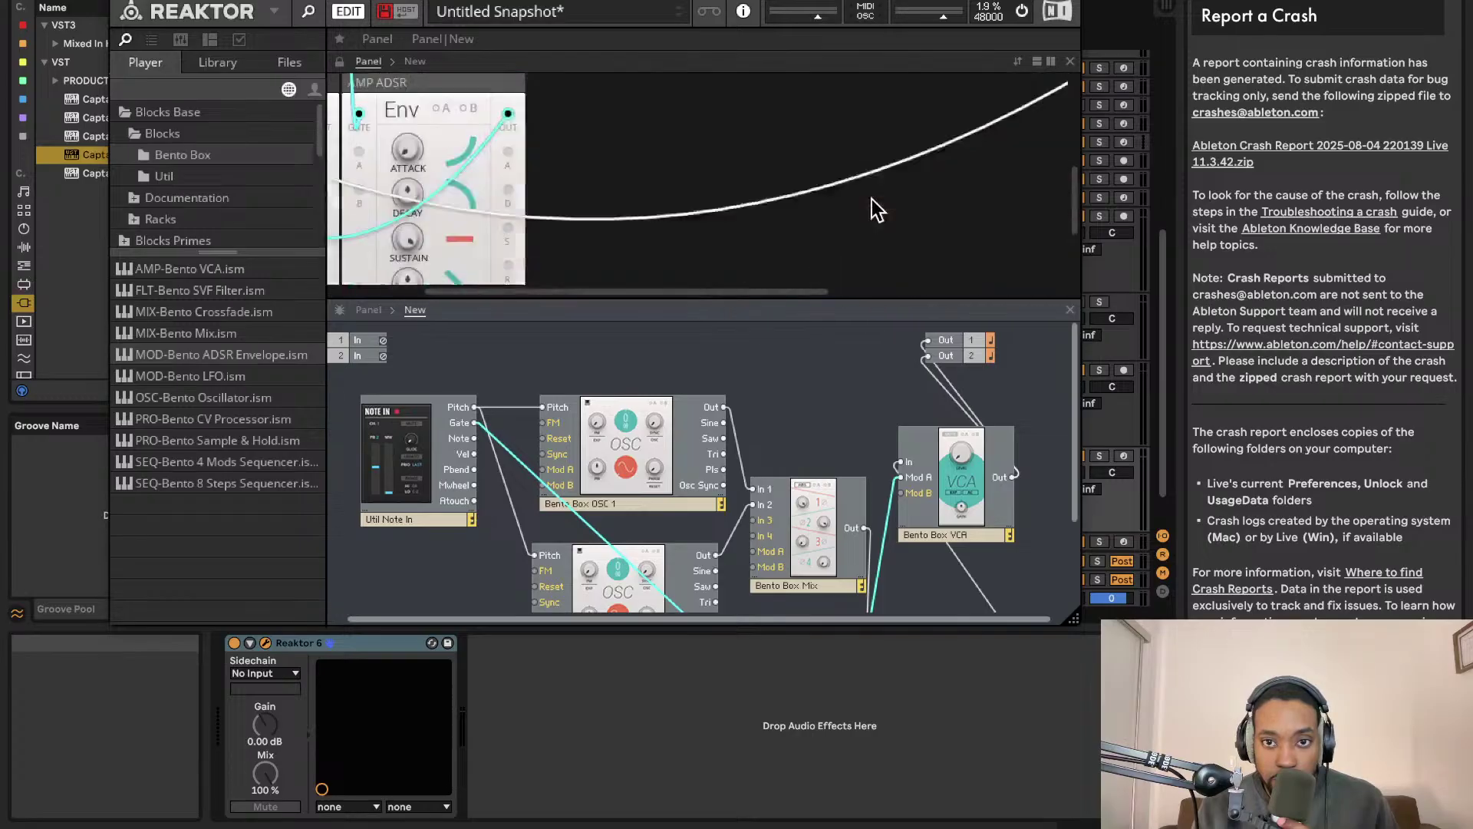
pyautogui.scroll(3, 862, 203)
pyautogui.scroll(2, 858, 207)
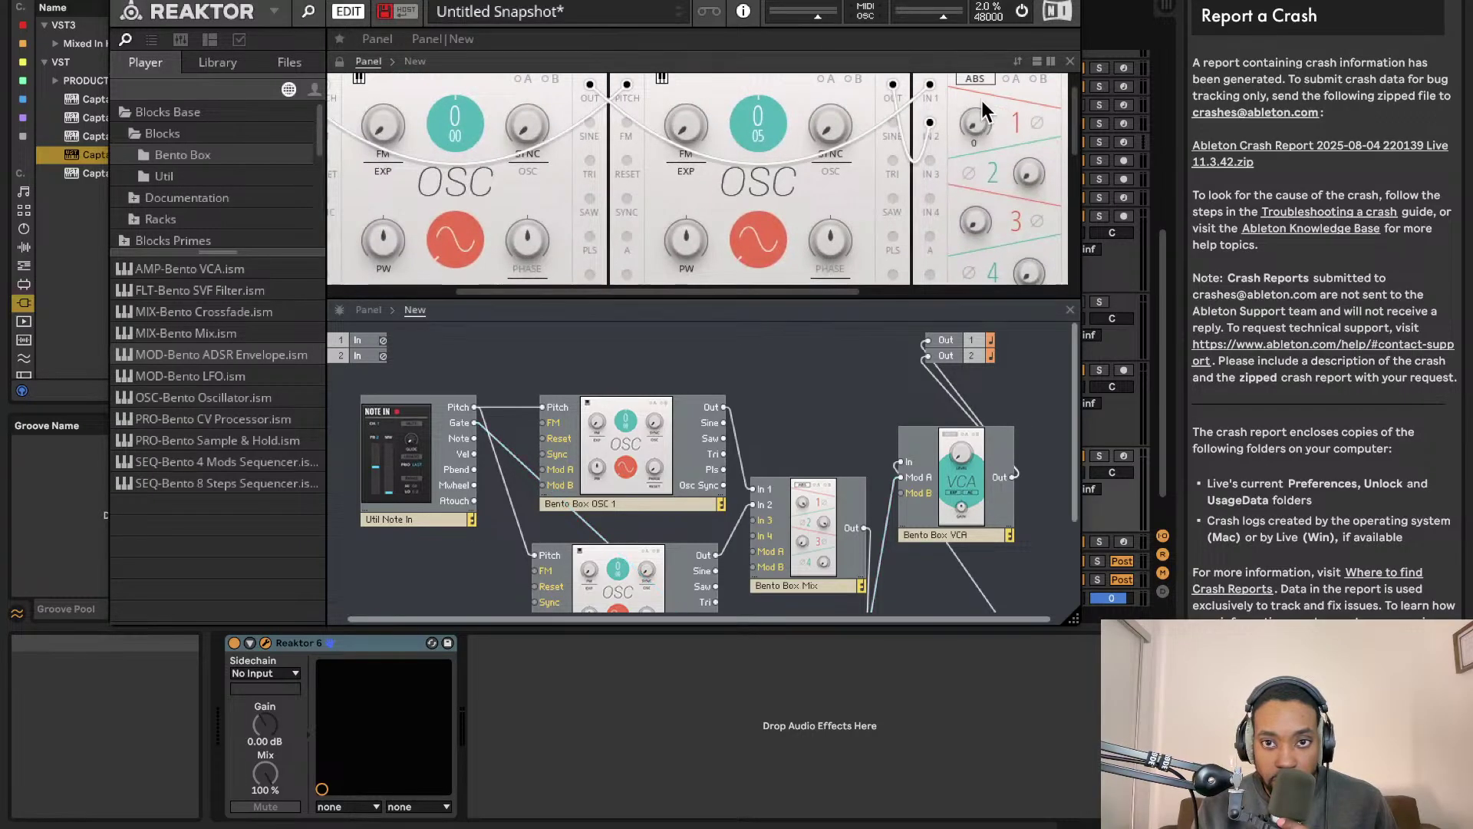
pyautogui.moveTo(1074, 618); pyautogui.dragTo(1052, 825)
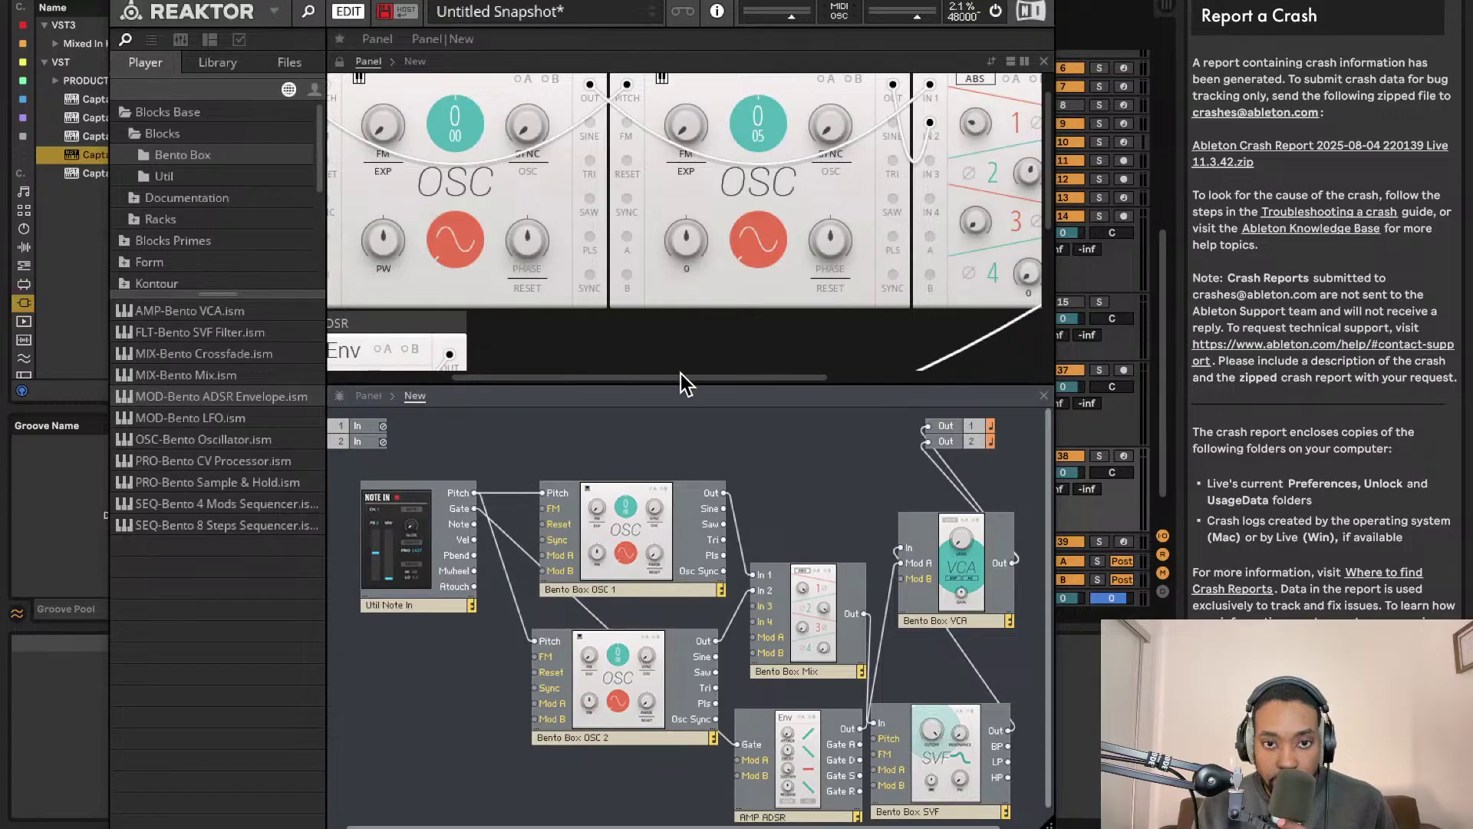
pyautogui.moveTo(679, 386); pyautogui.dragTo(680, 528)
# Rearrange the panel so AMP ADSR sits in the upper row between Bento Box Mix and Bento Box SVF
pyautogui.scroll(-2, 694, 412)
pyautogui.hscroll(3, 740, 391)
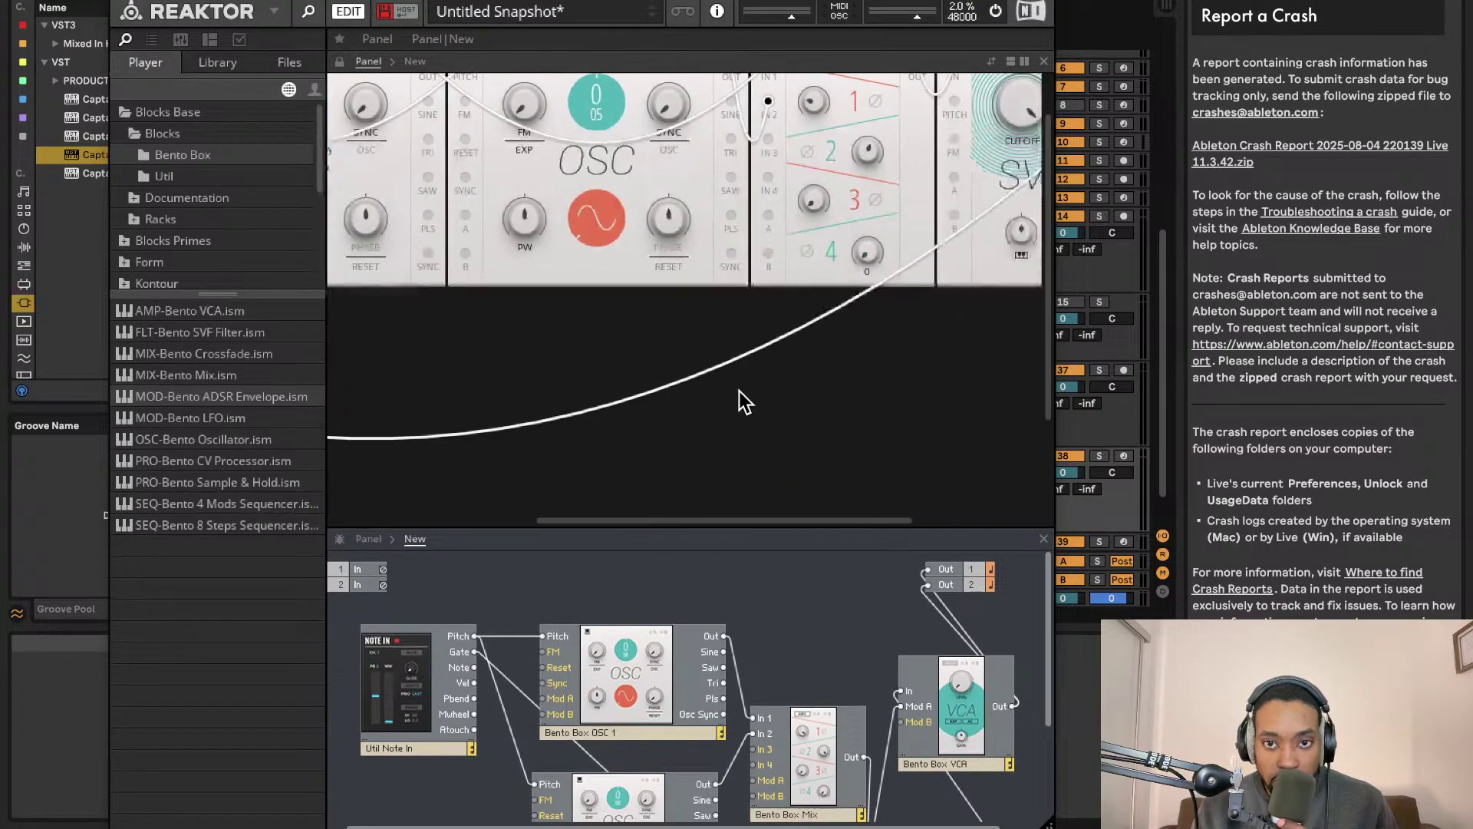
pyautogui.scroll(3, 739, 387)
pyautogui.hscroll(3, 745, 343)
pyautogui.hscroll(-10, 739, 322)
pyautogui.scroll(-1, 734, 299)
pyautogui.hscroll(3, 700, 316)
pyautogui.scroll(-1, 701, 316)
pyautogui.hscroll(-2, 703, 316)
pyautogui.moveTo(516, 317); pyautogui.dragTo(1020, 87)
pyautogui.hscroll(7, 854, 121)
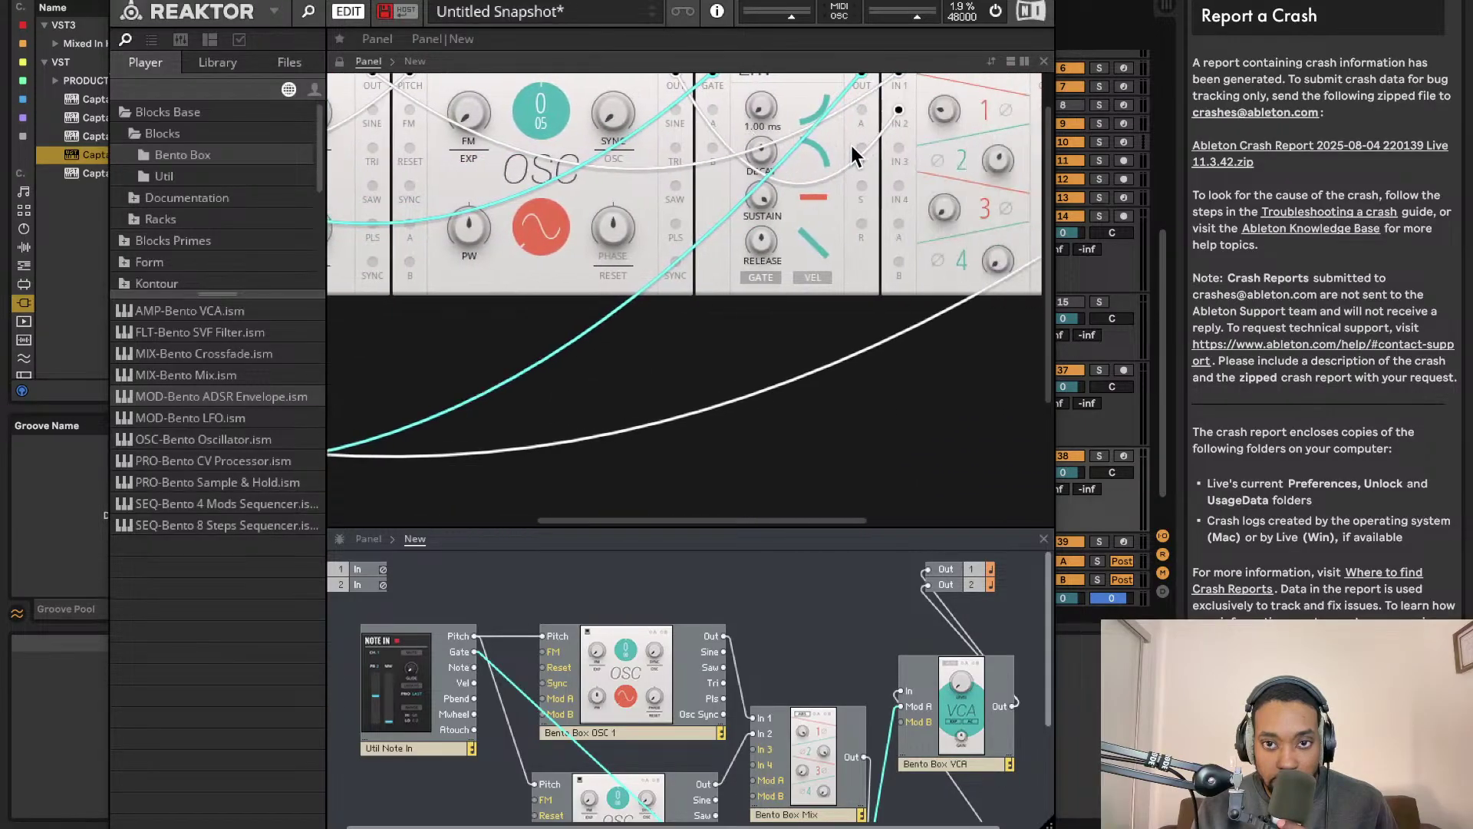
pyautogui.scroll(2, 851, 146)
pyautogui.moveTo(795, 89); pyautogui.dragTo(766, 105)
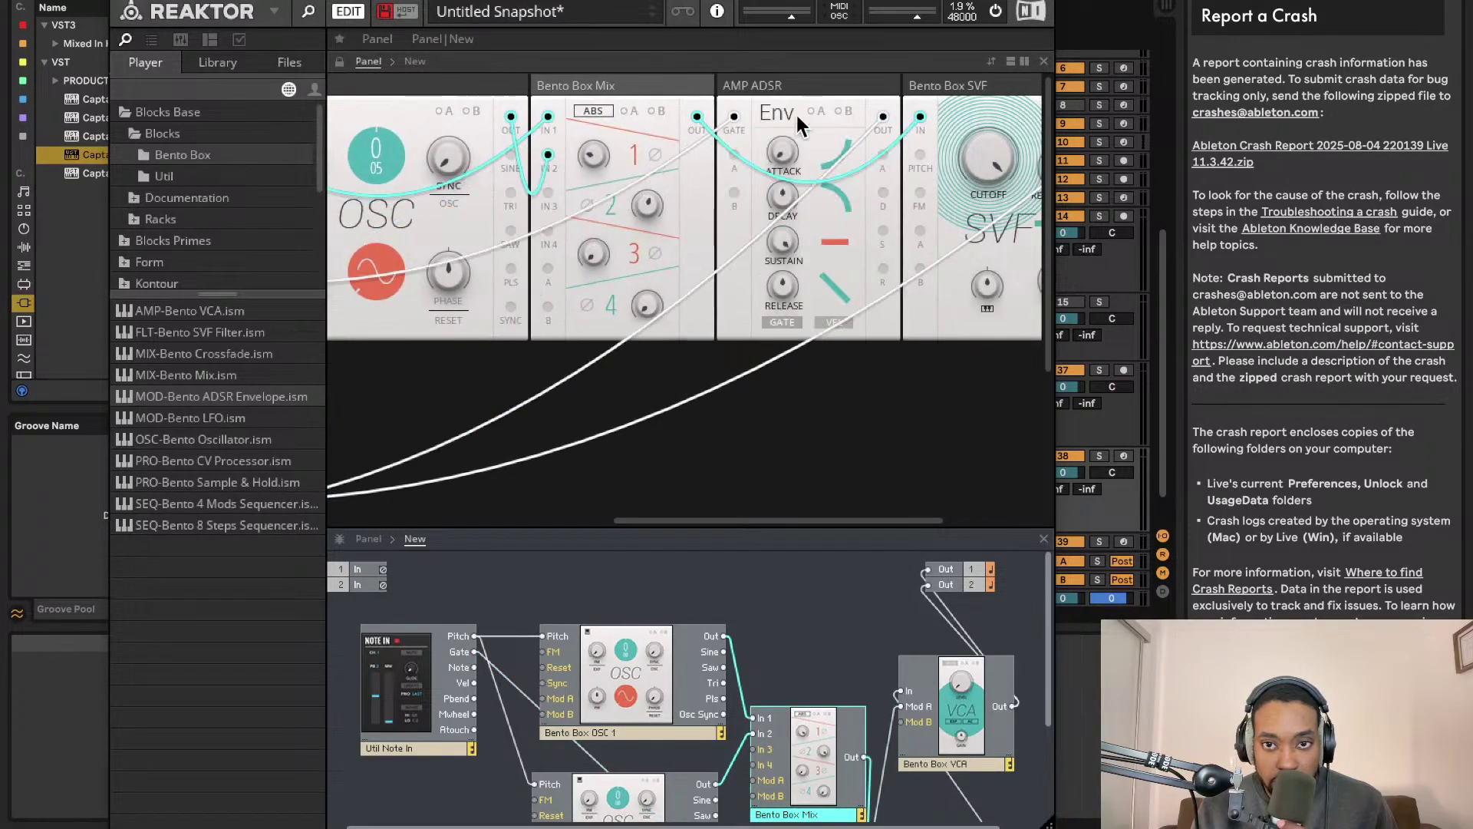
# Select modulation input A for the level on the Bento Box VCA panel
pyautogui.hscroll(3, 766, 106)
pyautogui.hscroll(-10, 785, 125)
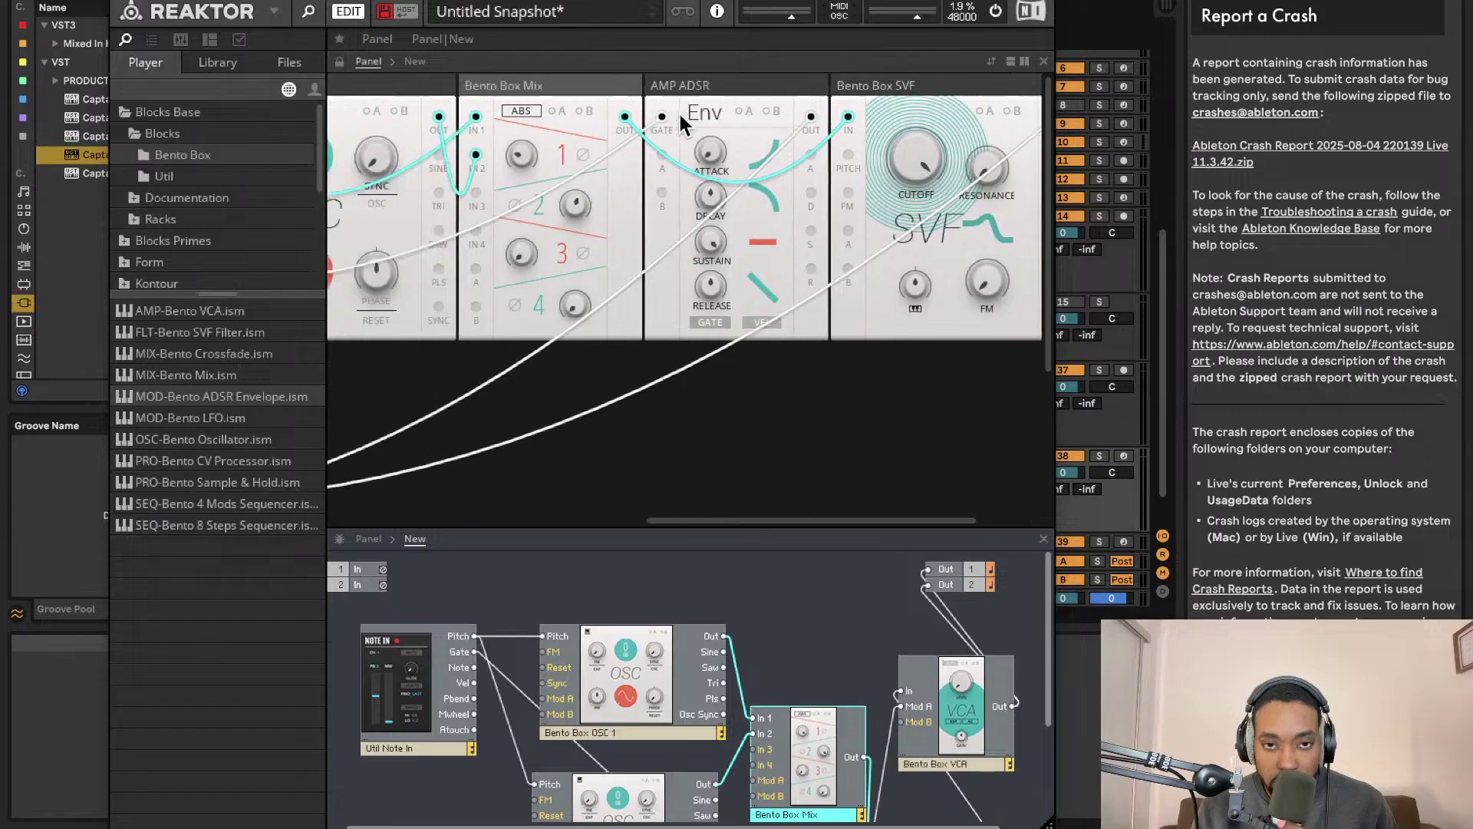
pyautogui.click(431, 175)
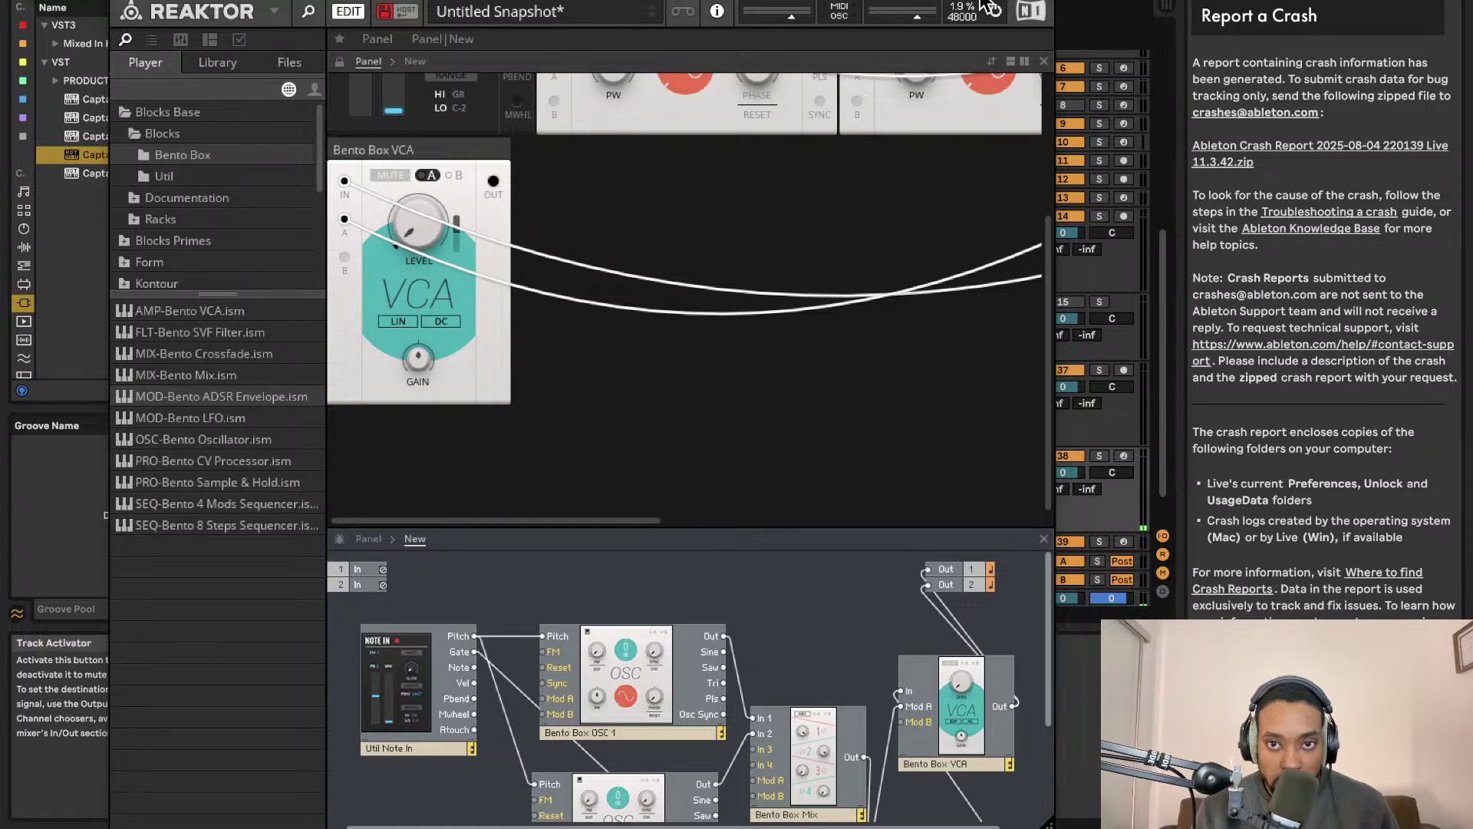
# Move the Reaktor window aside from the track controls and arm the Reaktor 6 track, keeping the plug-in window shown
pyautogui.moveTo(982, 6); pyautogui.dragTo(732, 0)
pyautogui.click(1123, 456)
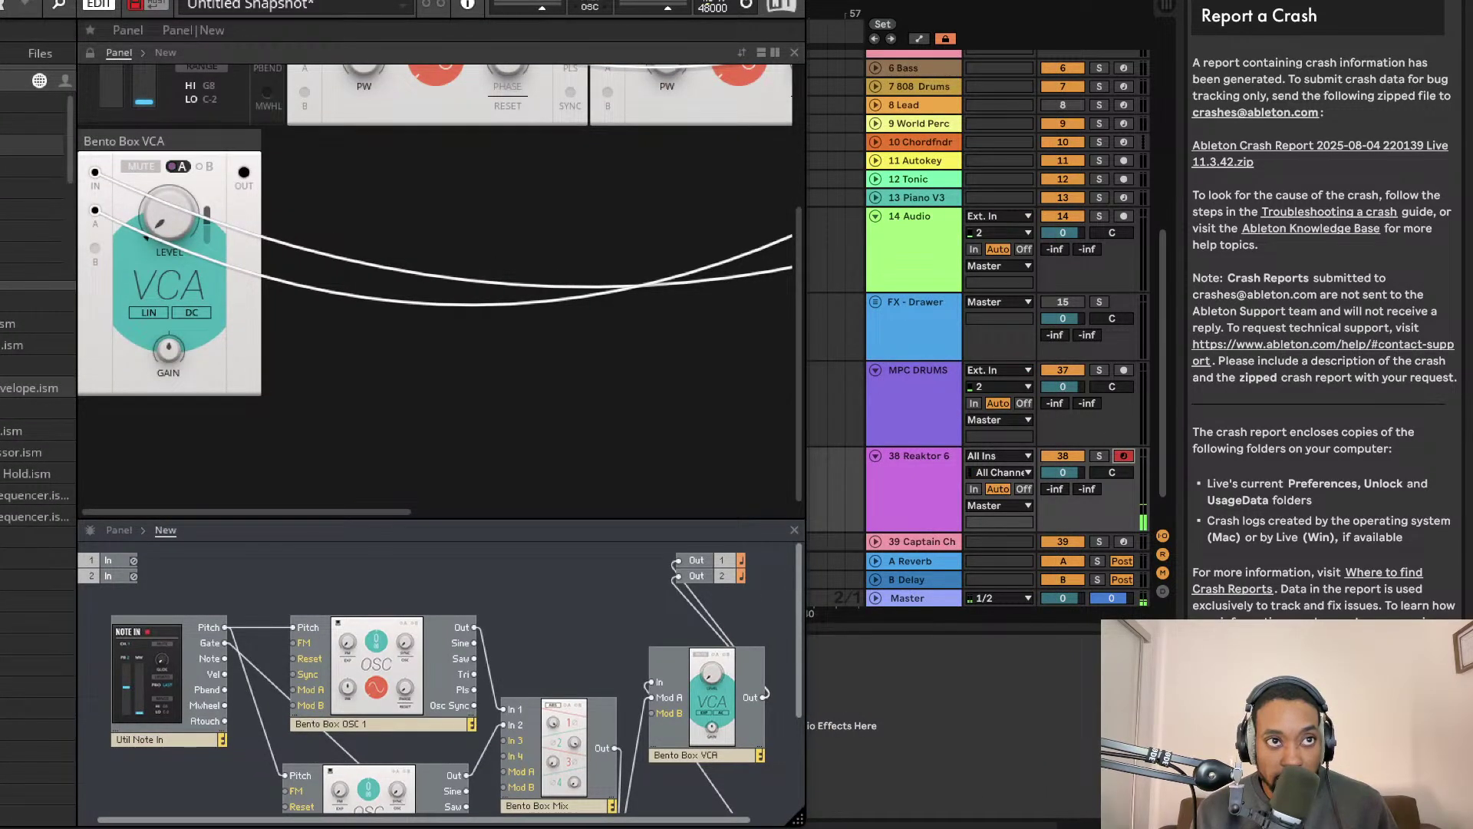
pyautogui.hotkey('ctrl', 'alt', 'p')
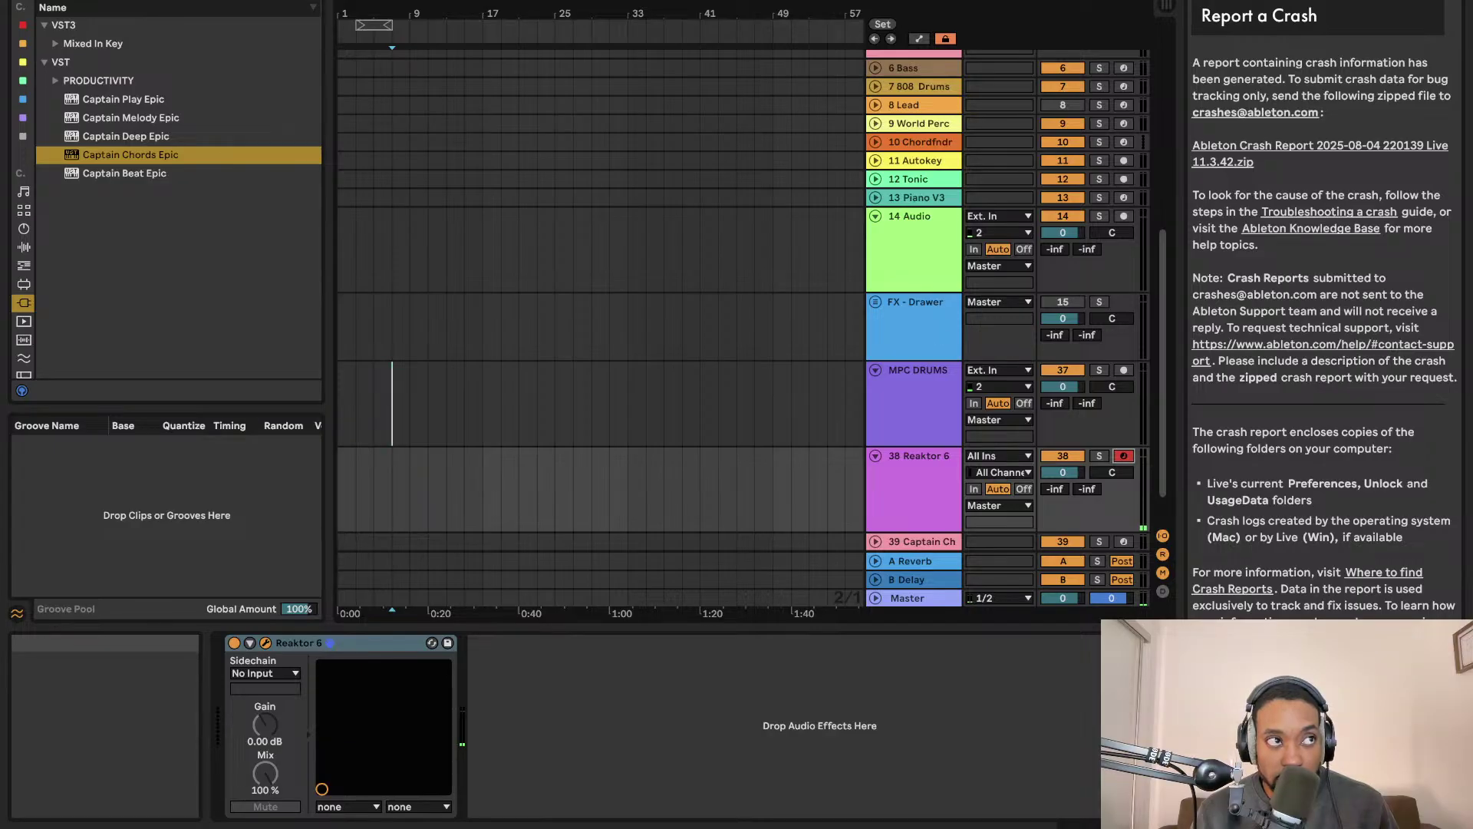
pyautogui.hotkey('ctrl', 'alt', 'p')
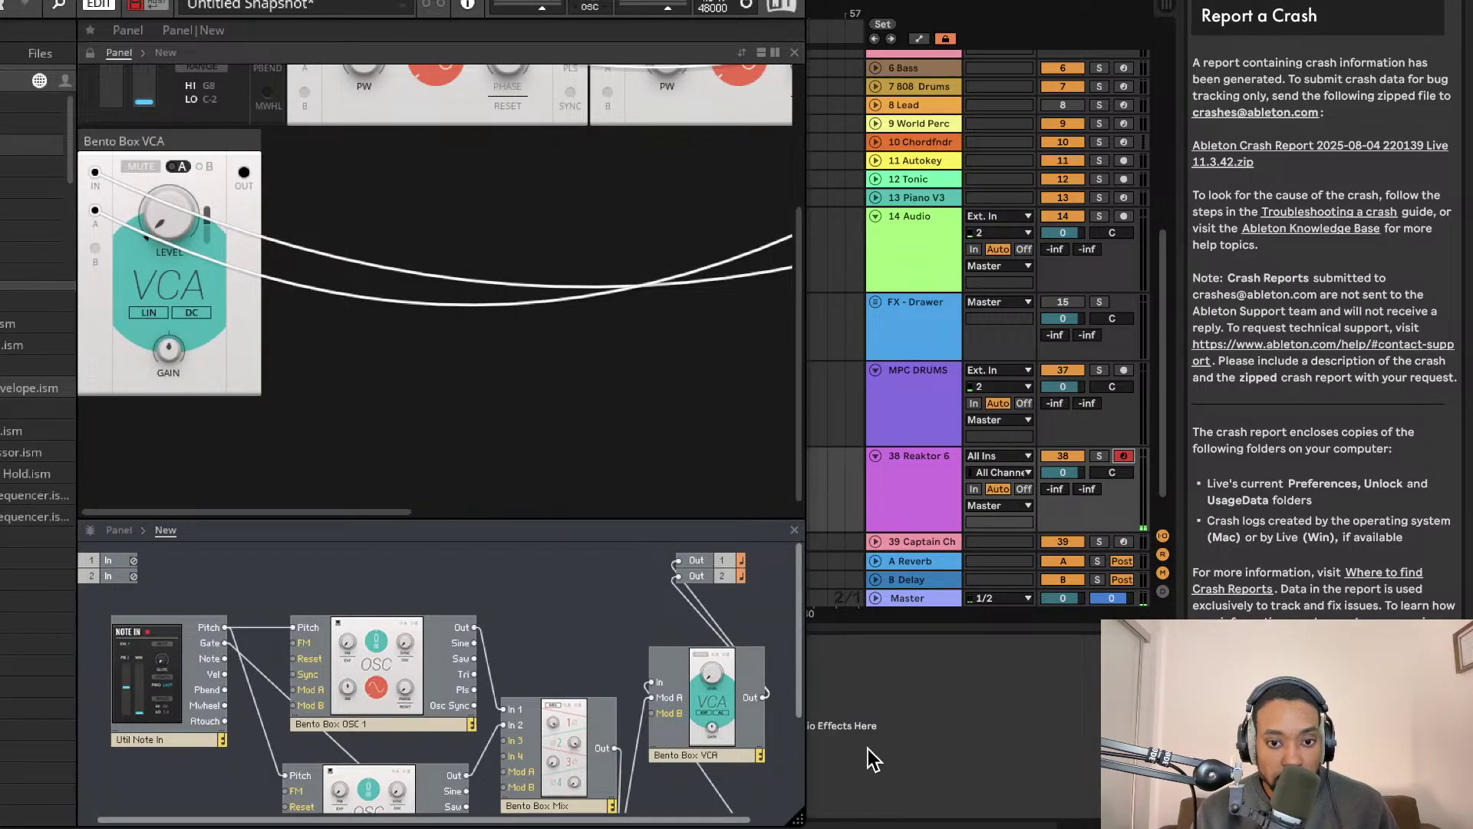
# Widen the Reaktor window and move it so the block browser and the upper-row blocks are in view
pyautogui.moveTo(800, 820); pyautogui.dragTo(848, 820)
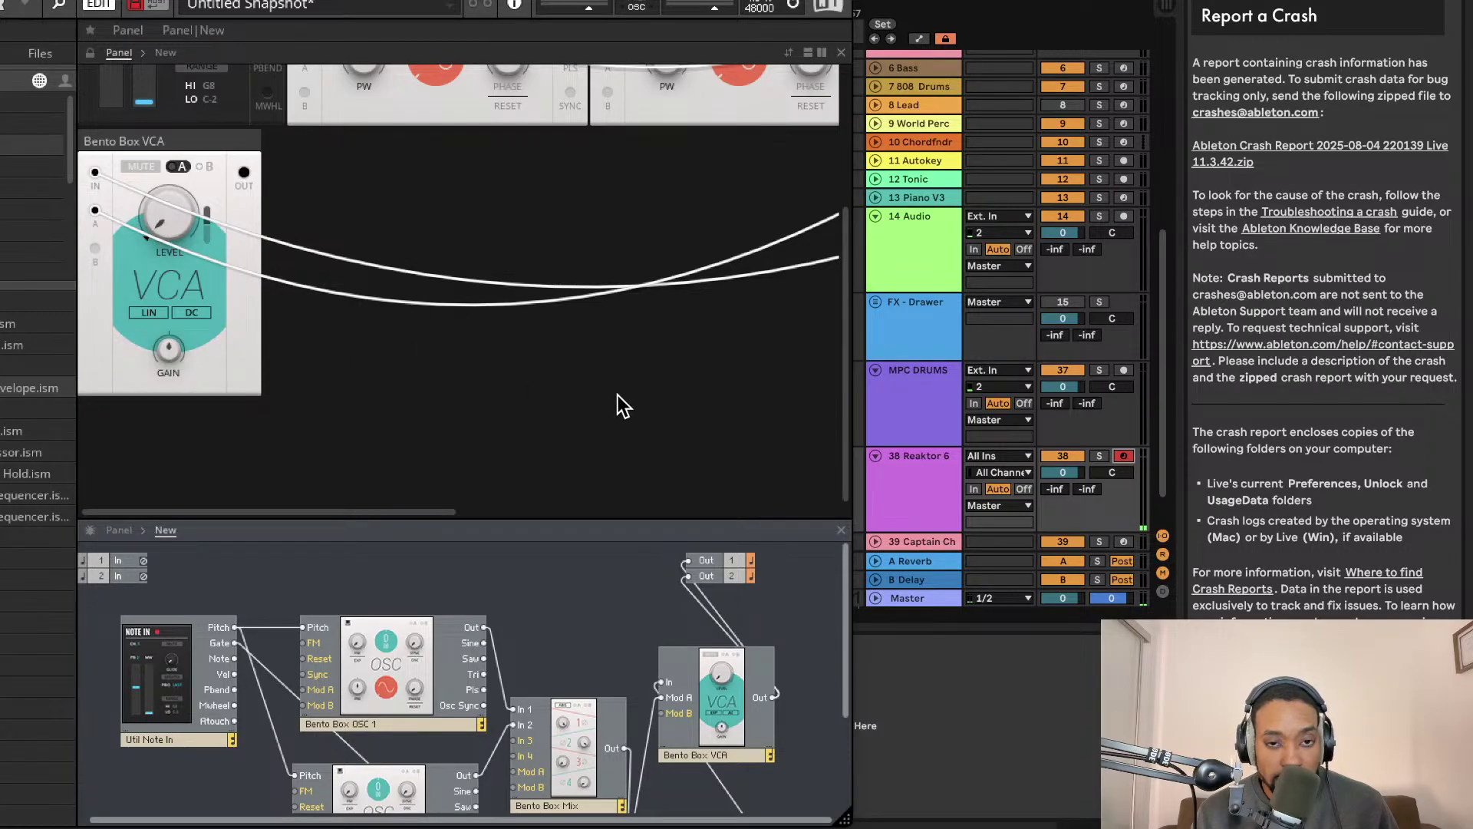
pyautogui.moveTo(491, 1); pyautogui.dragTo(610, 10)
pyautogui.scroll(3, 657, 246)
pyautogui.hscroll(10, 656, 247)
pyautogui.scroll(3, 657, 247)
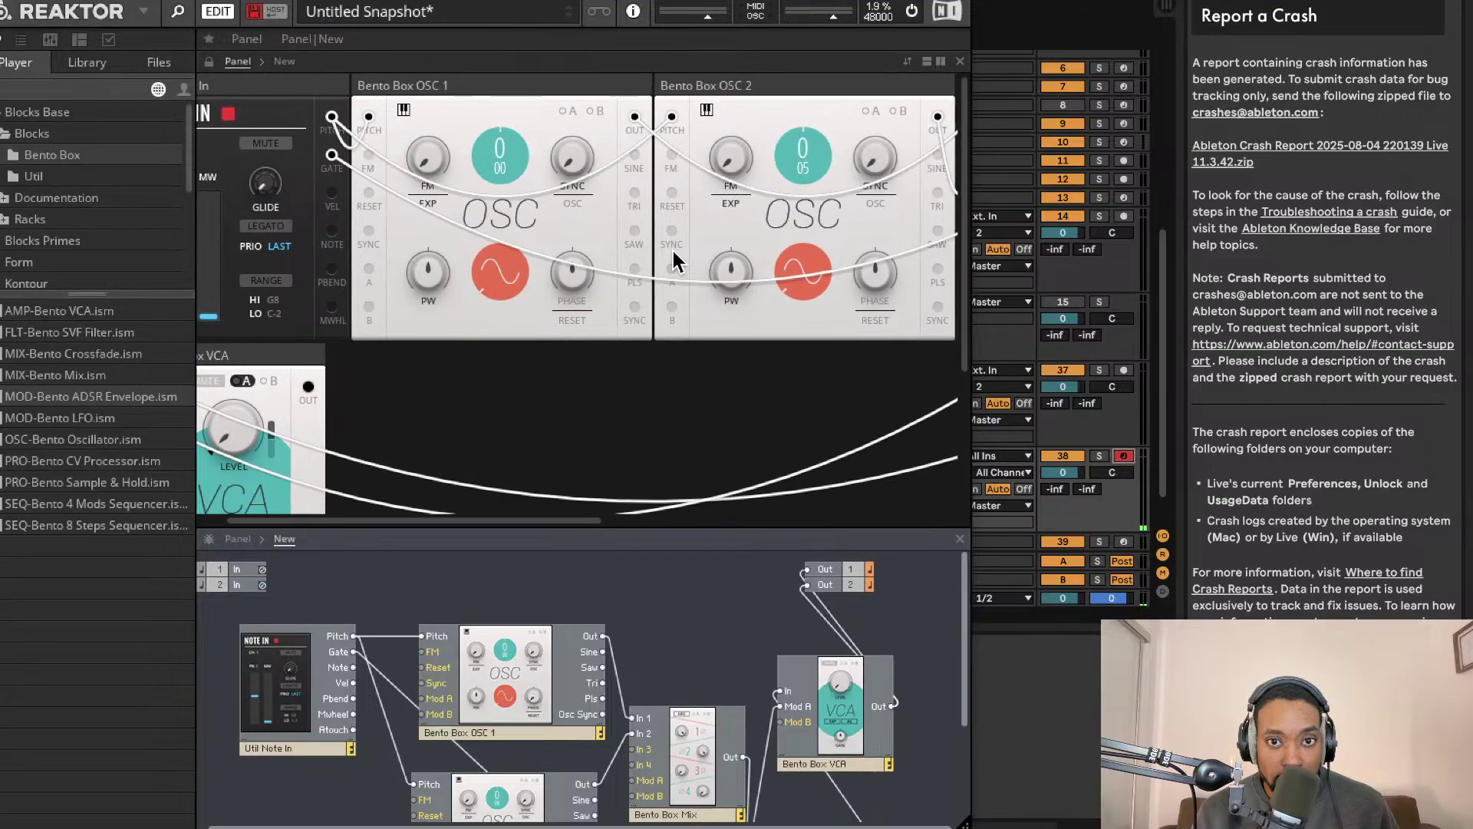
pyautogui.hscroll(2, 805, 184)
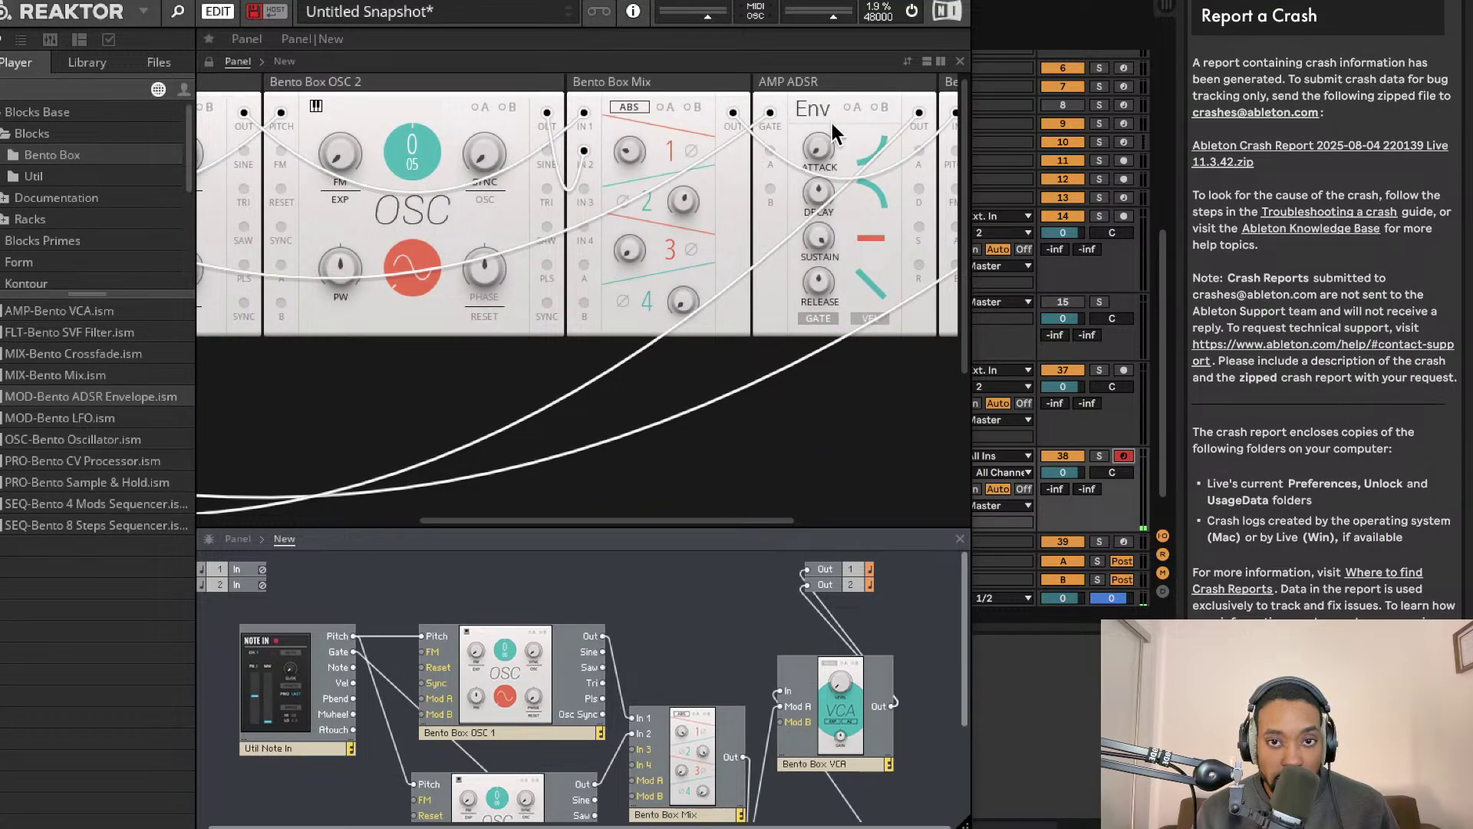
# Shorten the decay time on the AMP ADSR panel
pyautogui.moveTo(637, 152); pyautogui.dragTo(691, 215)
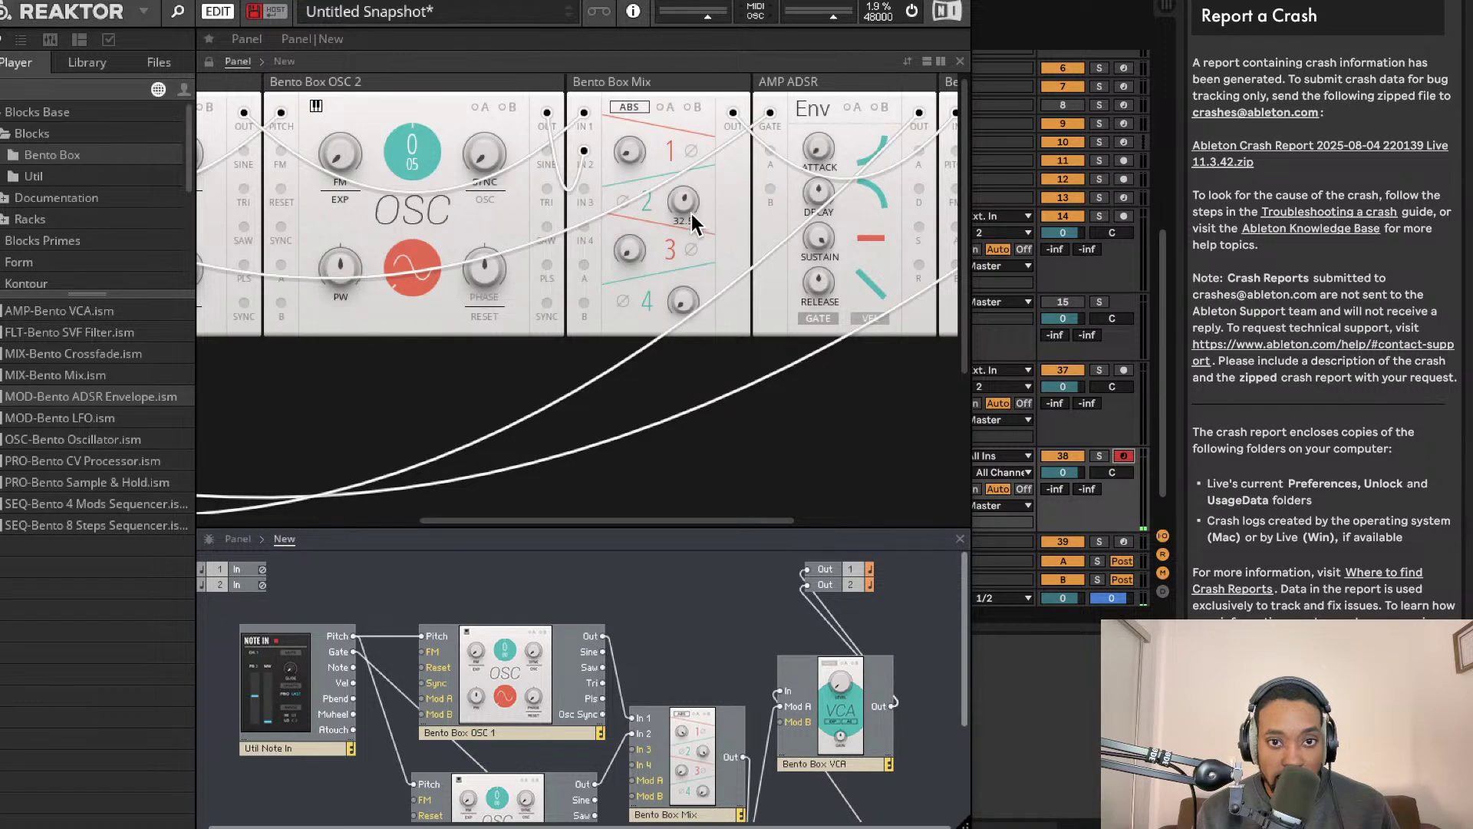
pyautogui.hscroll(1, 714, 171)
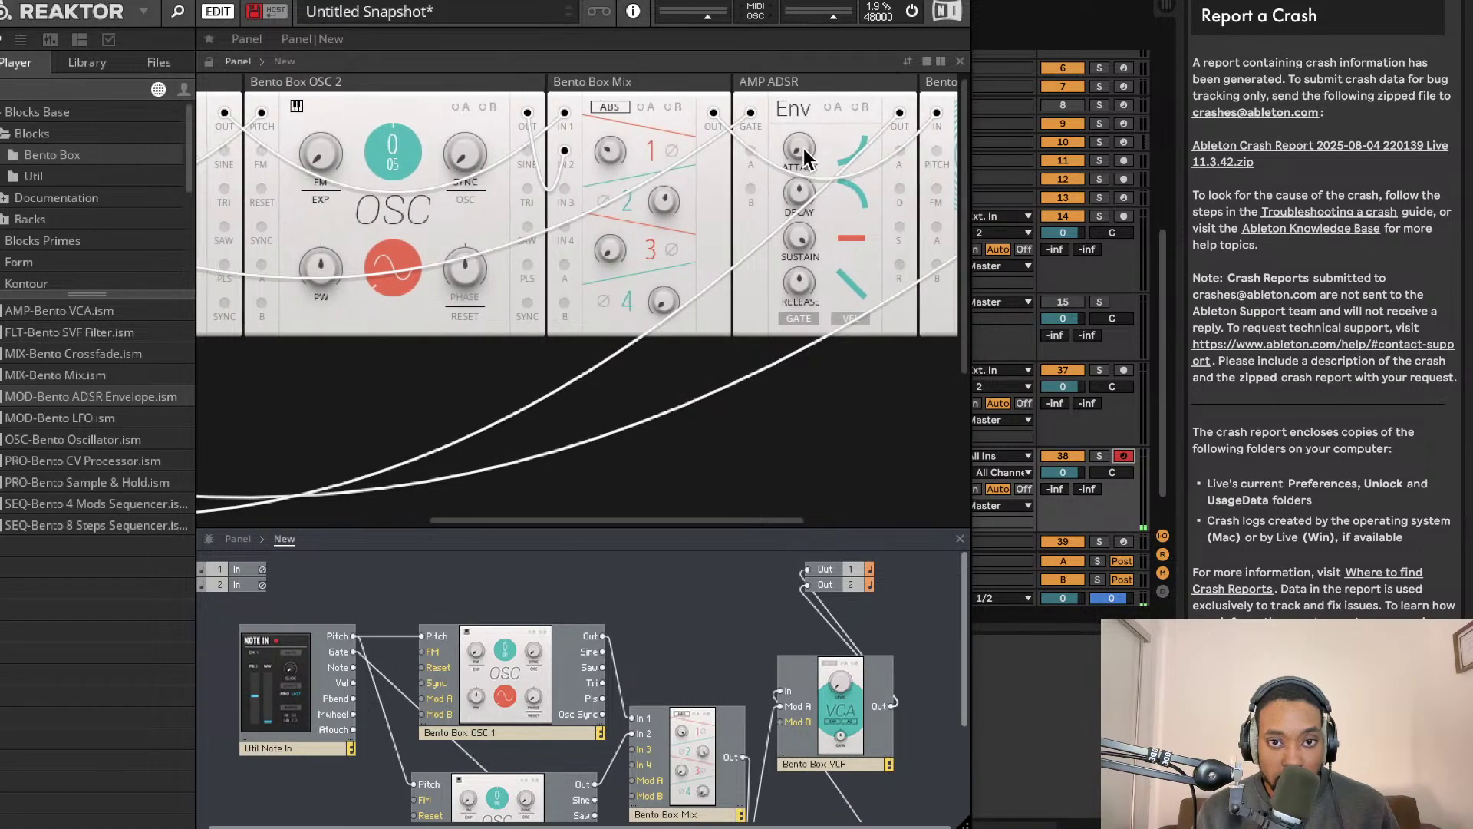
pyautogui.hscroll(1, 800, 157)
pyautogui.moveTo(787, 196); pyautogui.dragTo(785, 201)
pyautogui.scroll(1, 782, 240)
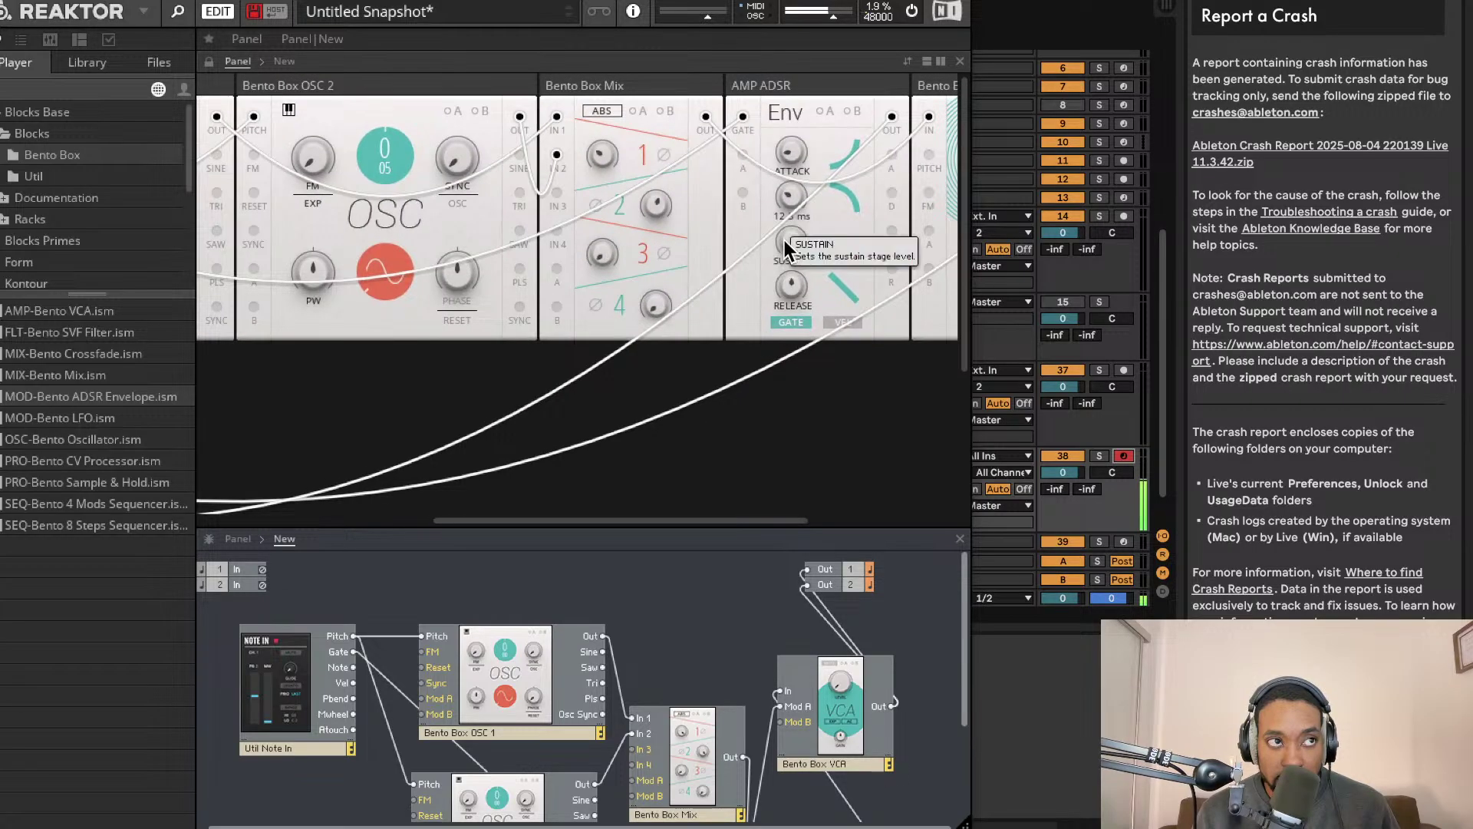
# Adjust the sustain level on the AMP ADSR panel while playing test notes
pyautogui.moveTo(787, 244); pyautogui.dragTo(782, 354)
pyautogui.hscroll(-1, 783, 353)
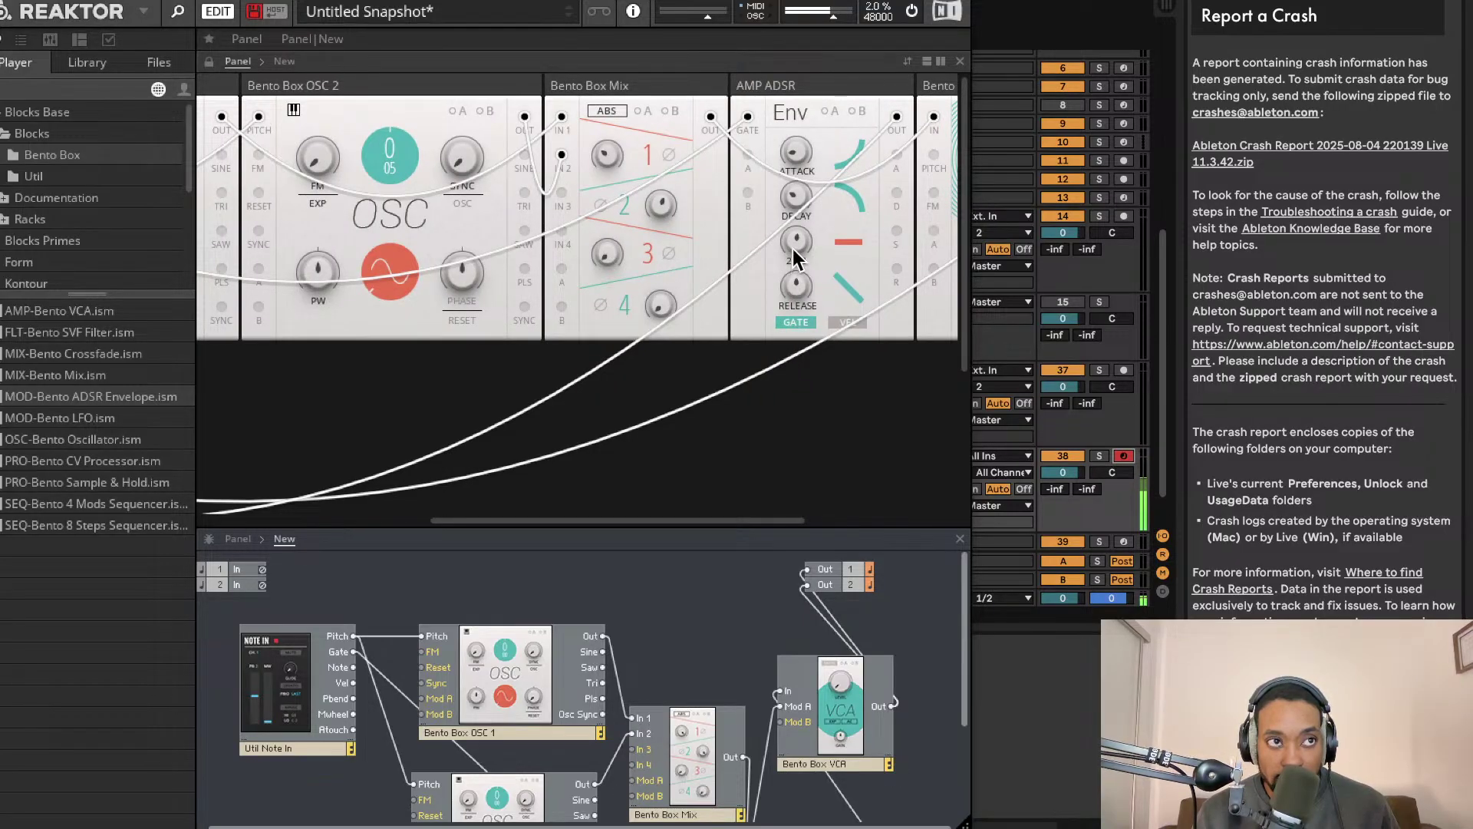
pyautogui.hscroll(-2, 792, 257)
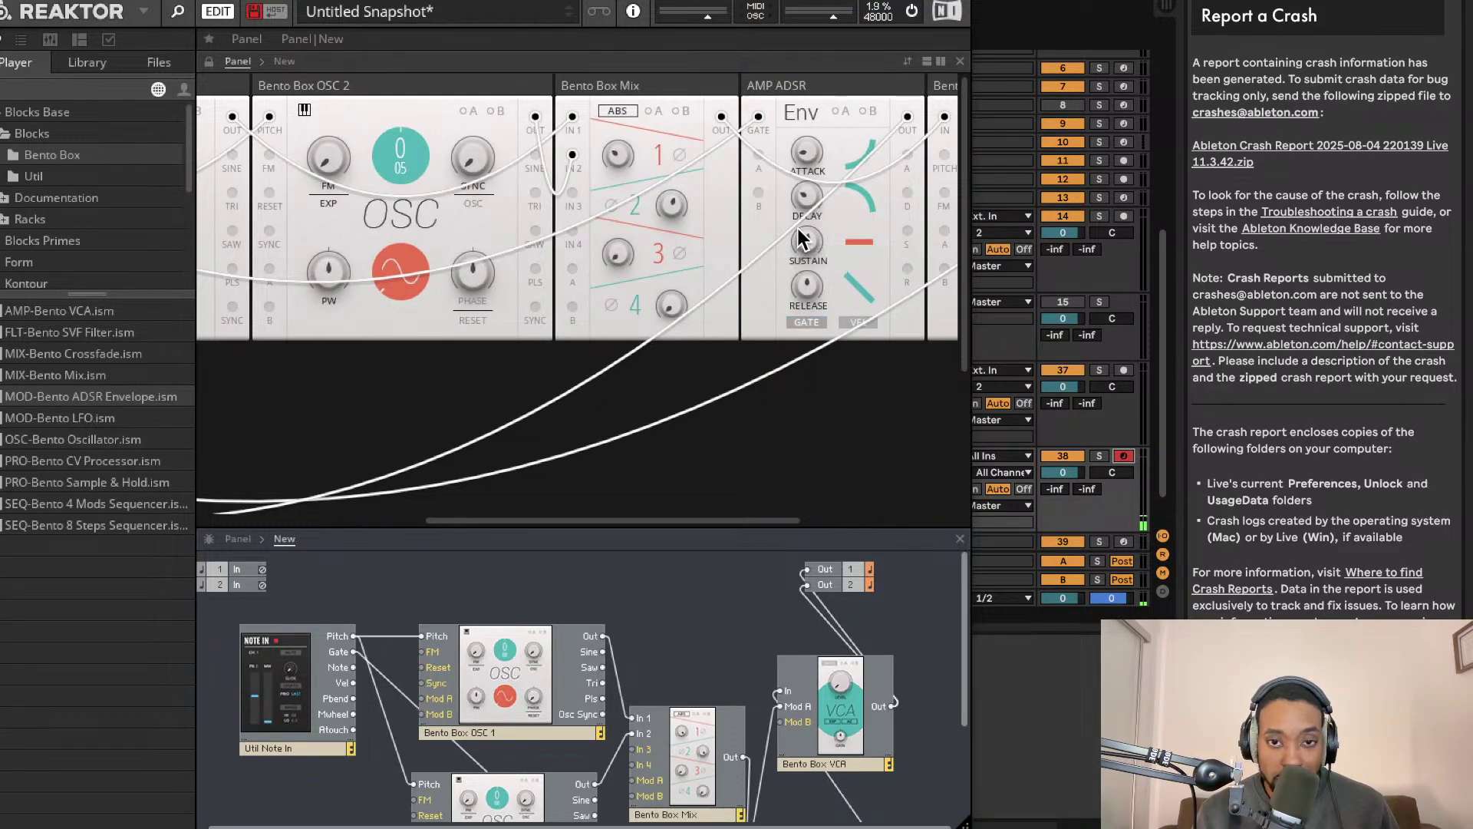
pyautogui.moveTo(799, 232); pyautogui.dragTo(810, 247)
pyautogui.hscroll(1, 810, 247)
pyautogui.scroll(-3, 811, 257)
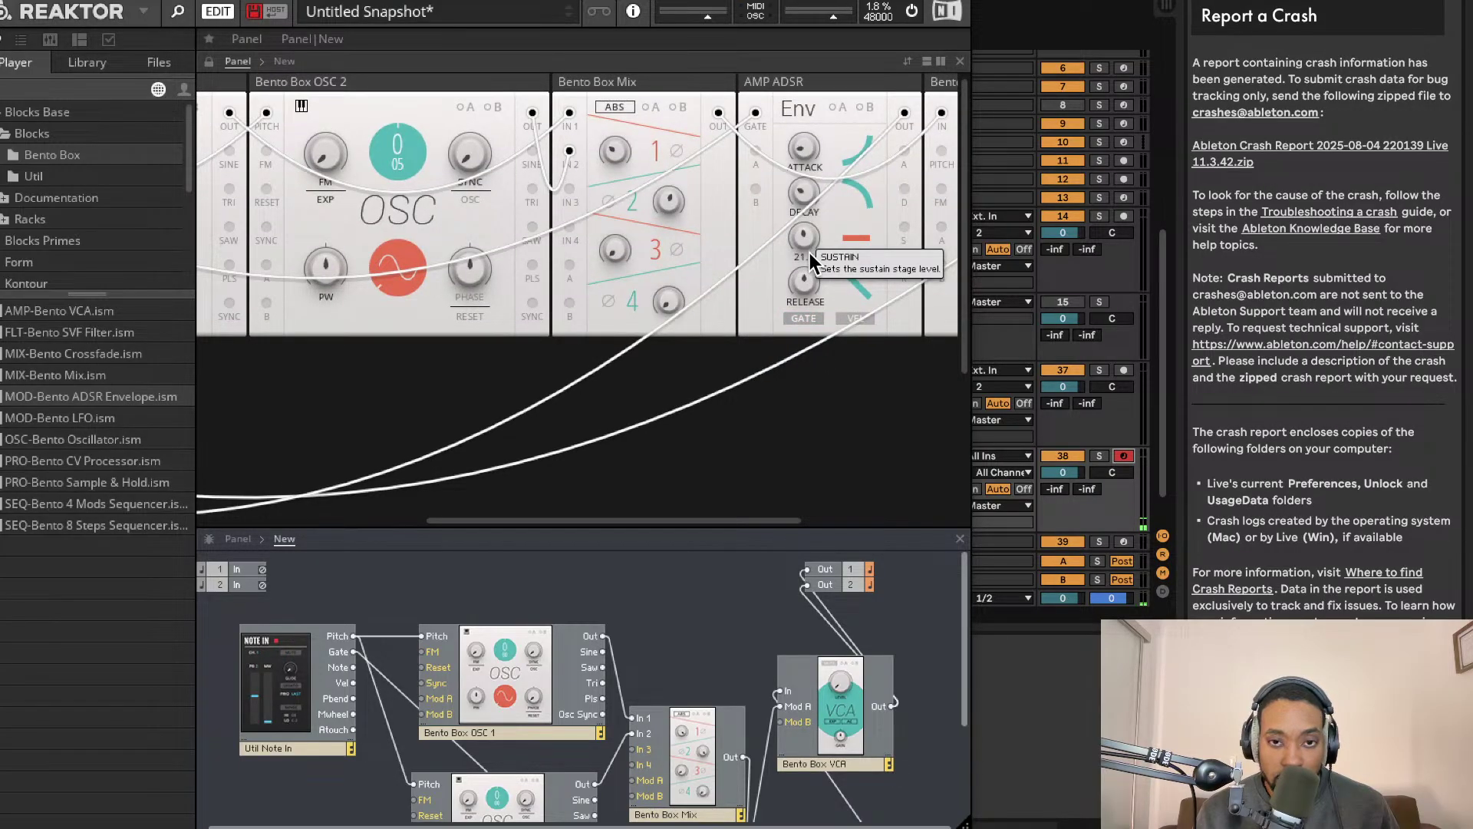
pyautogui.hscroll(1, 655, 221)
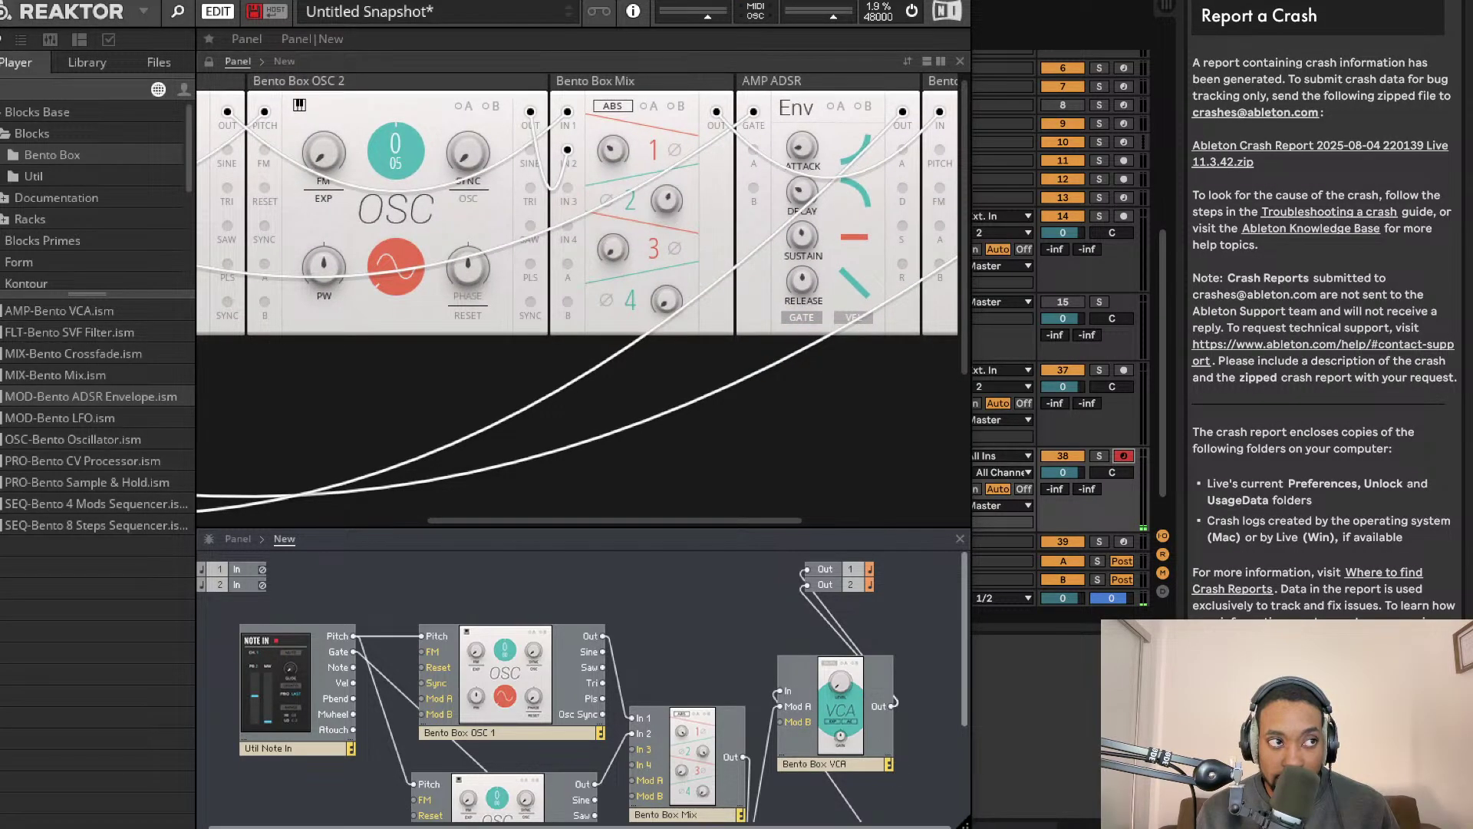
# Adjust the cutoff on the Bento Box SVF panel while playing test notes
pyautogui.hscroll(10, 652, 328)
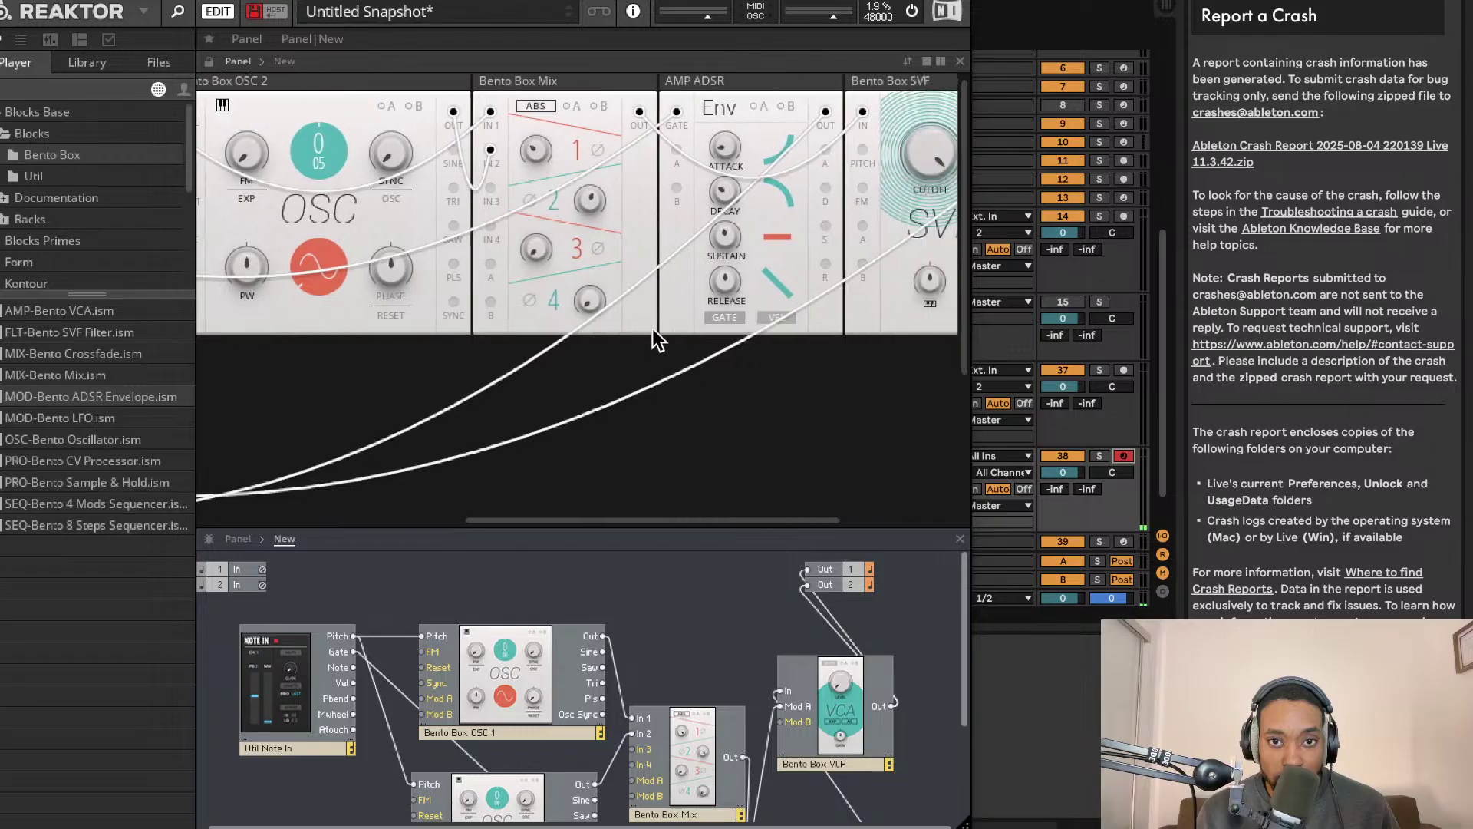
pyautogui.click(833, 217)
pyautogui.moveTo(775, 192); pyautogui.dragTo(818, 223)
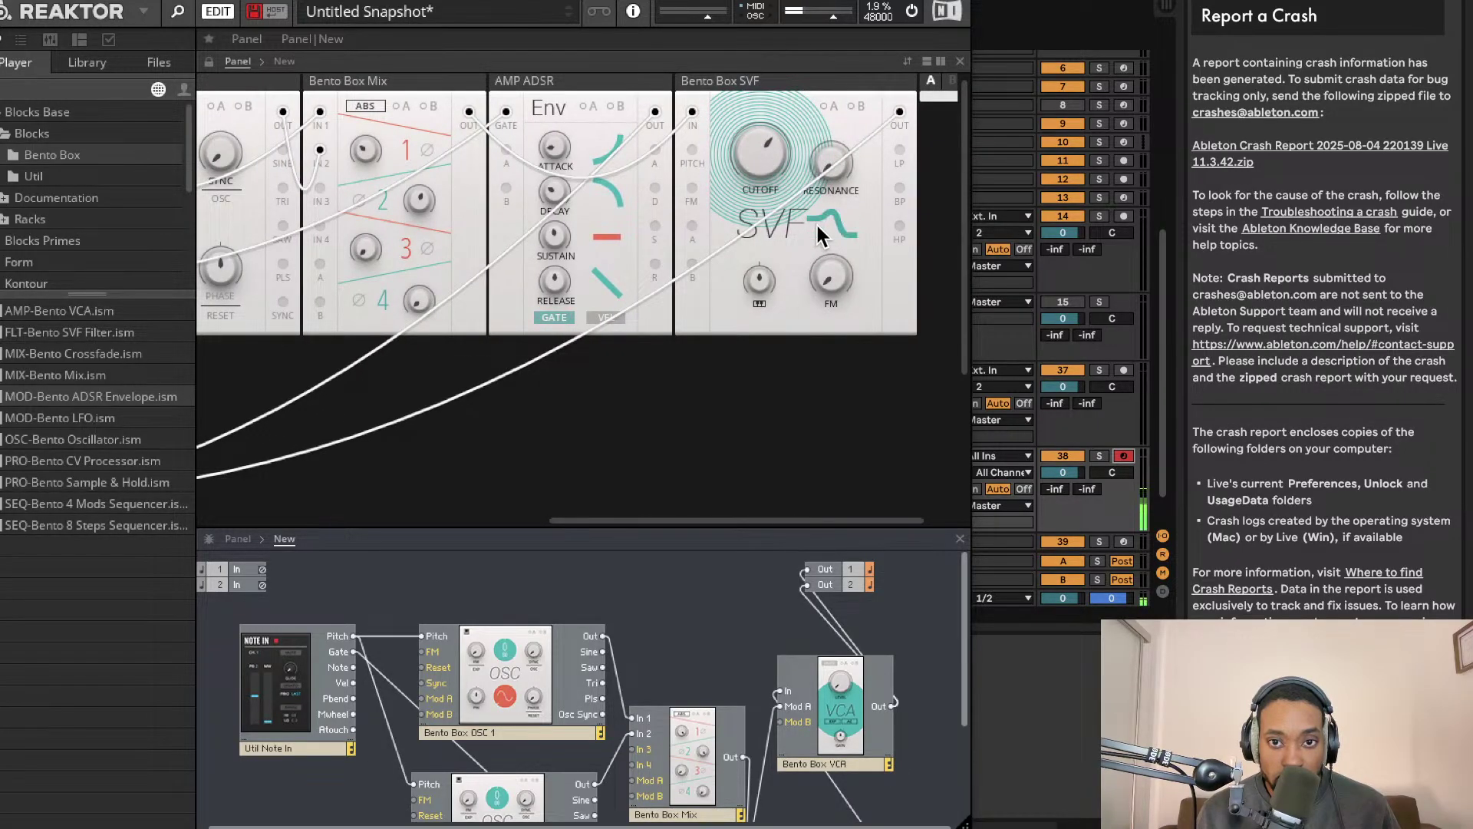
pyautogui.moveTo(748, 146)
pyautogui.mouseDown()
pyautogui.moveTo(748, 197)
pyautogui.moveTo(755, 169)
pyautogui.mouseUp()
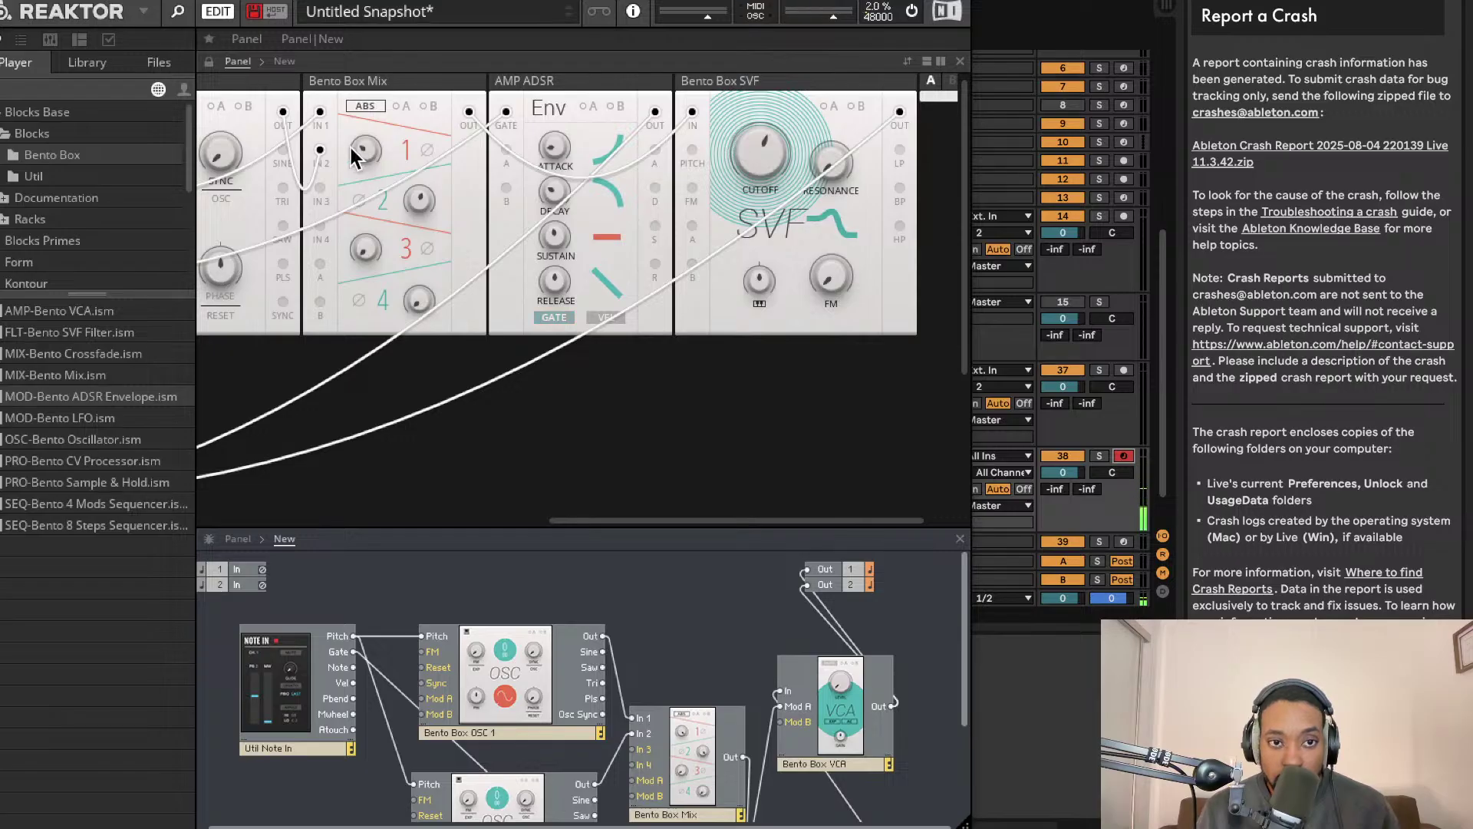
# Adjust the levels of channels 1 and 2 on the Bento Box Mix panel
pyautogui.moveTo(372, 134); pyautogui.dragTo(374, 101)
pyautogui.moveTo(415, 196); pyautogui.dragTo(369, 126)
pyautogui.moveTo(421, 181)
pyautogui.mouseDown()
pyautogui.moveTo(428, 223)
pyautogui.moveTo(430, 185)
pyautogui.mouseUp()
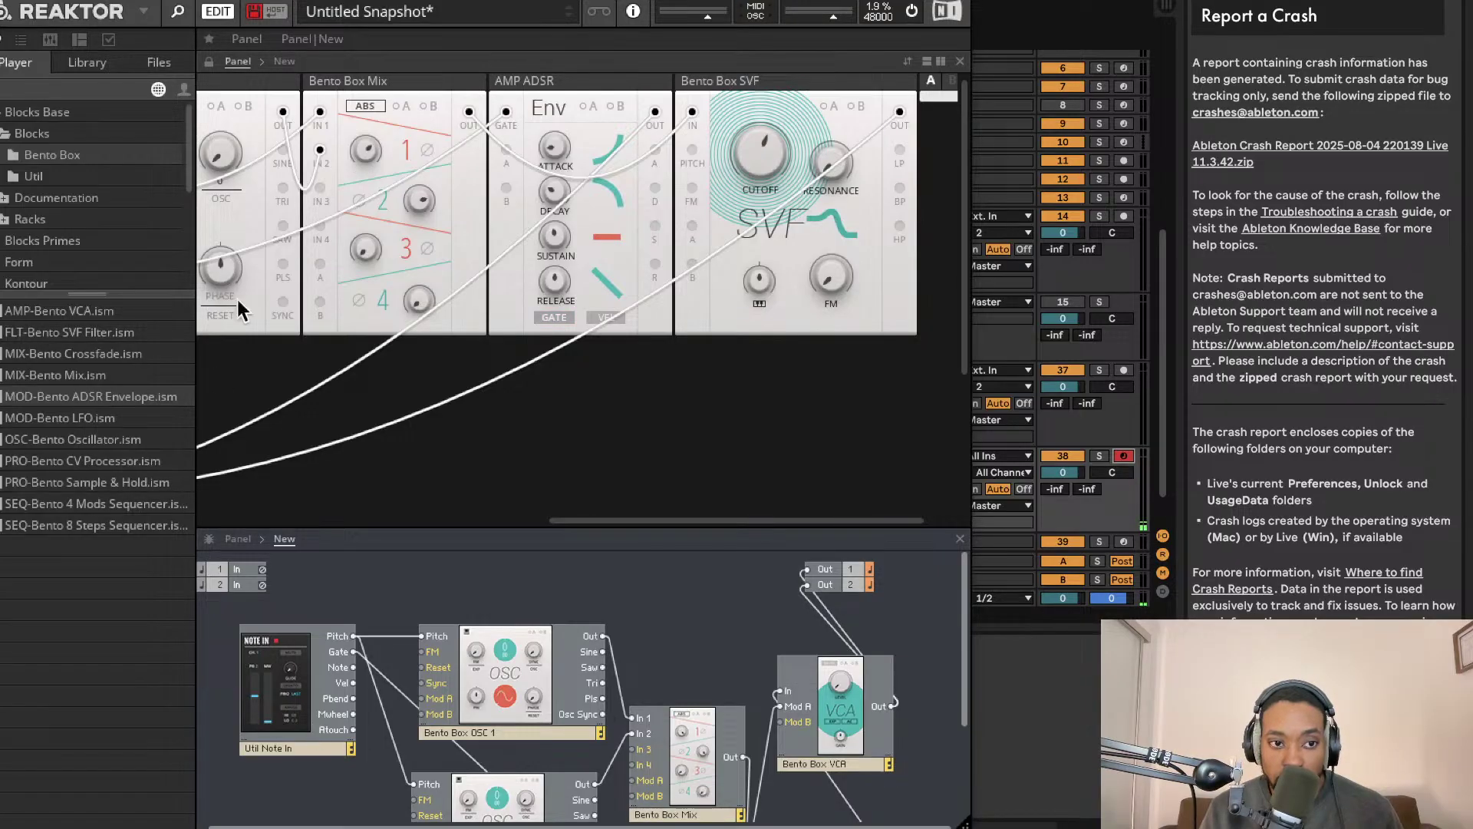
# Add a Bento Box LFO block to the structure, below Bento Box OSC 2
pyautogui.moveTo(421, 2); pyautogui.dragTo(460, 0)
pyautogui.hscroll(-6, 526, 131)
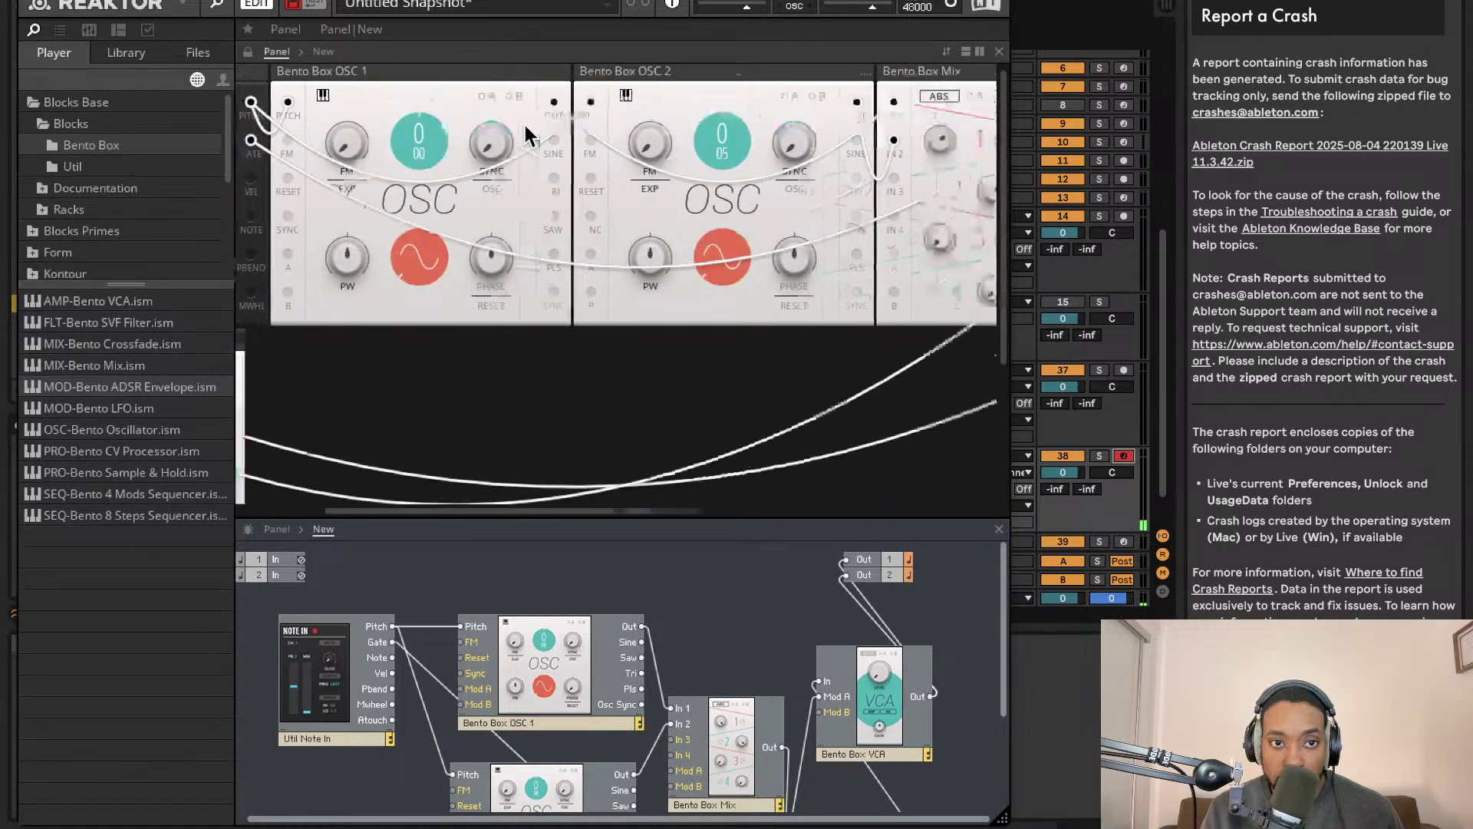
pyautogui.hscroll(-3, 363, 261)
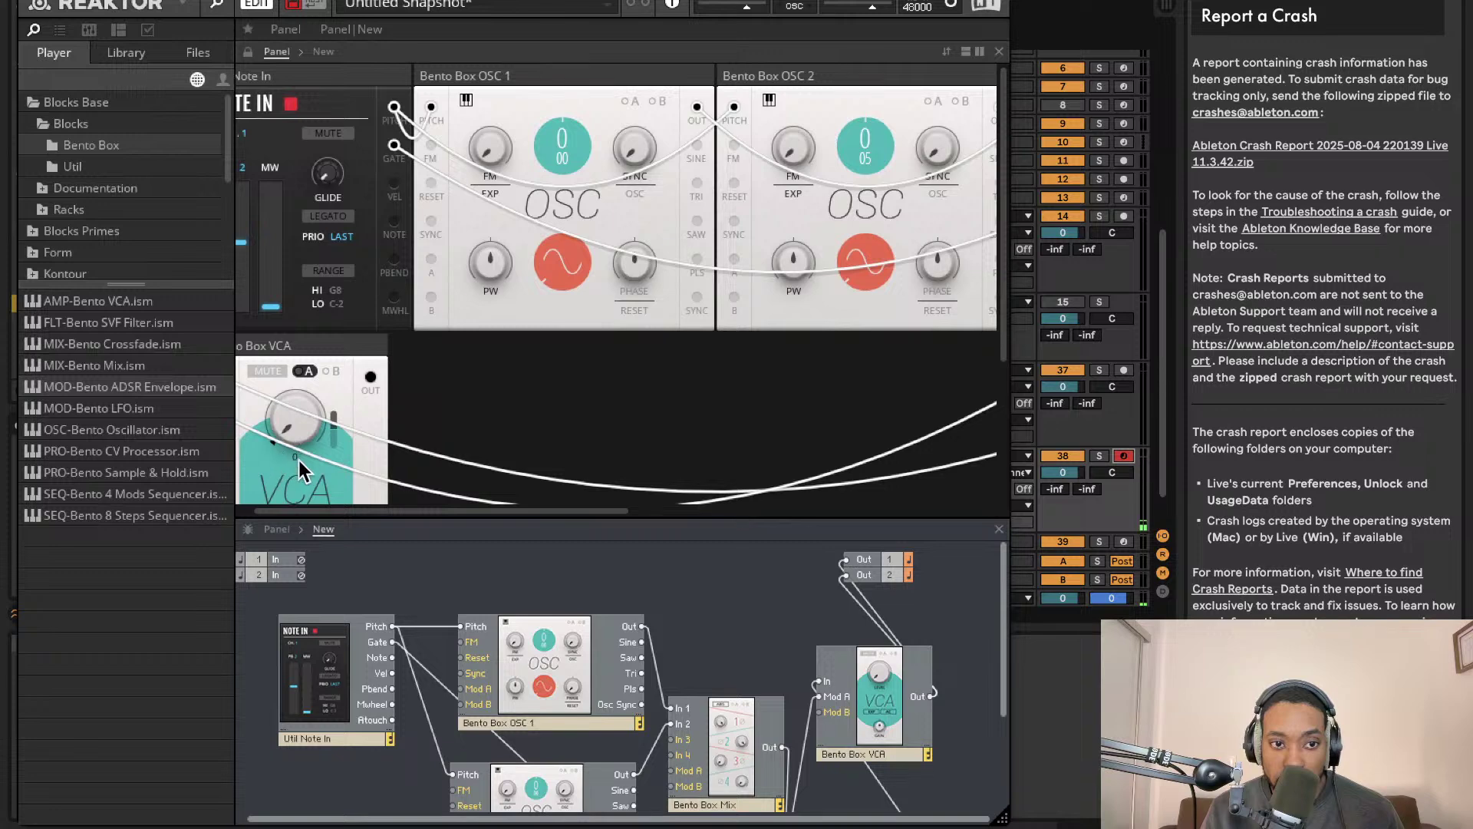
pyautogui.moveTo(140, 411); pyautogui.dragTo(579, 807)
pyautogui.scroll(-3, 654, 661)
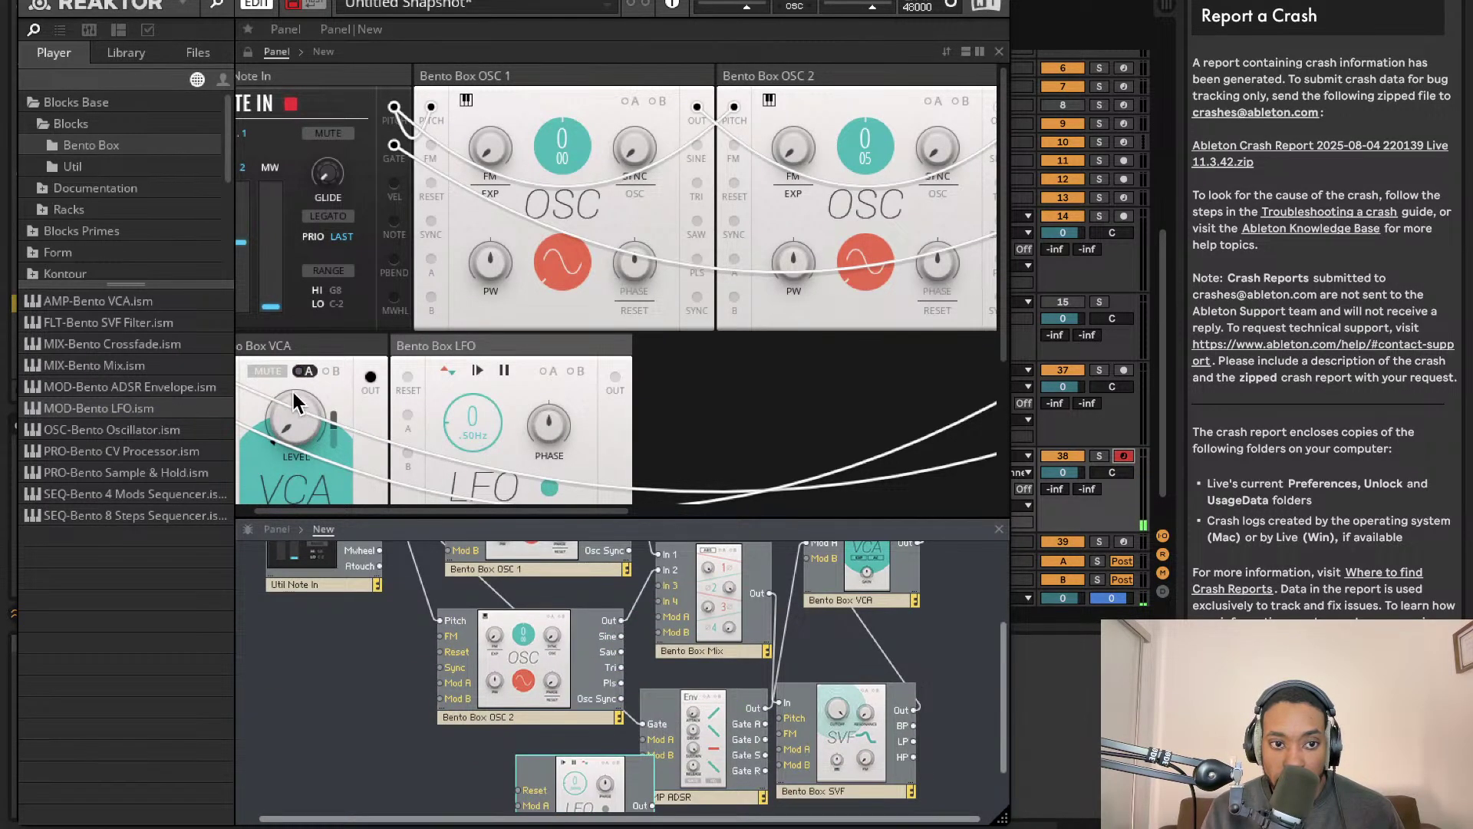
pyautogui.moveTo(290, 422); pyautogui.dragTo(305, 466)
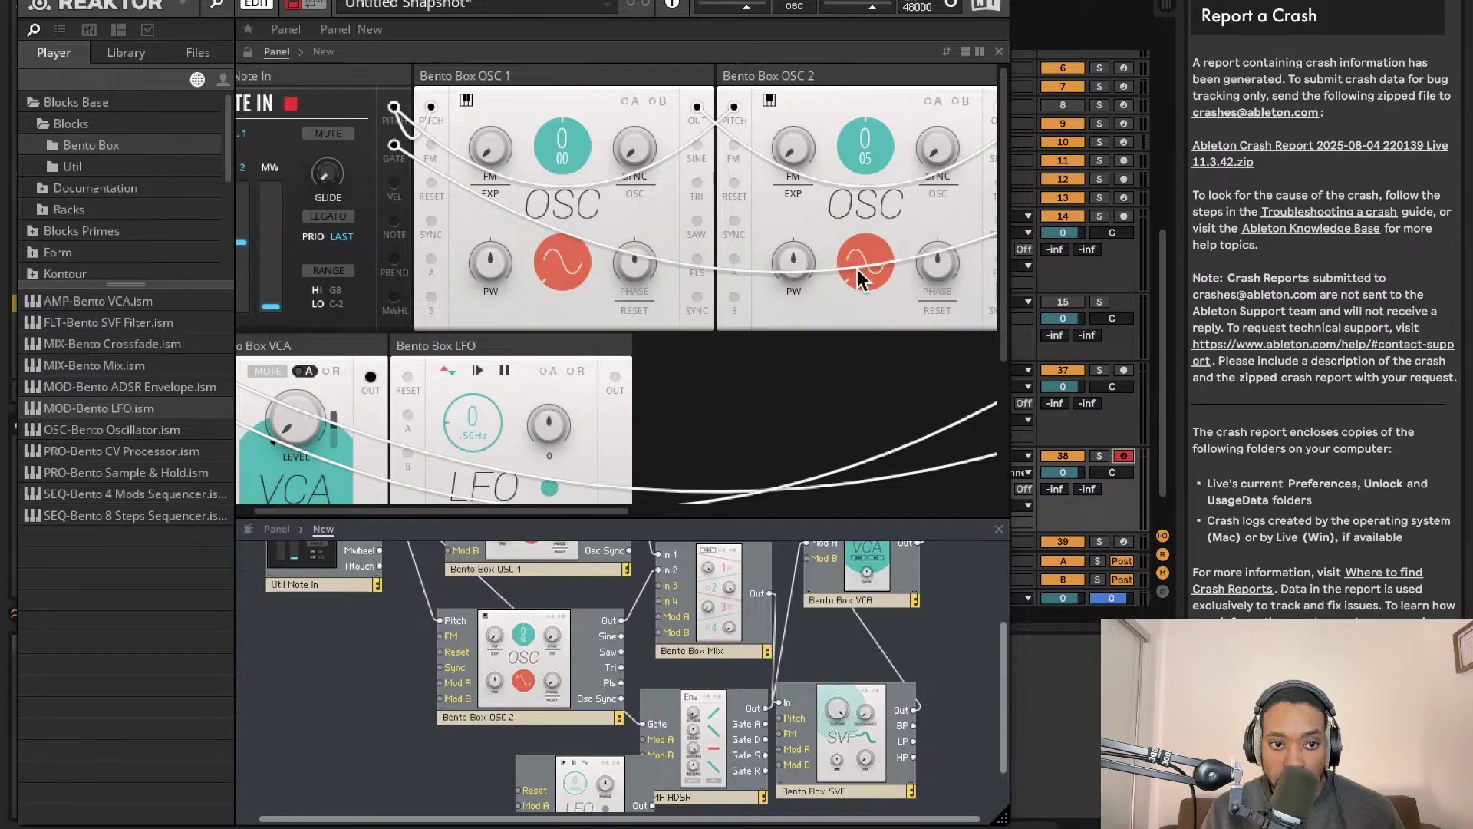
# Place the Bento Box LFO block clear of the other blocks and wire its output to the Pitch input of Bento Box SVF
pyautogui.scroll(-3, 704, 625)
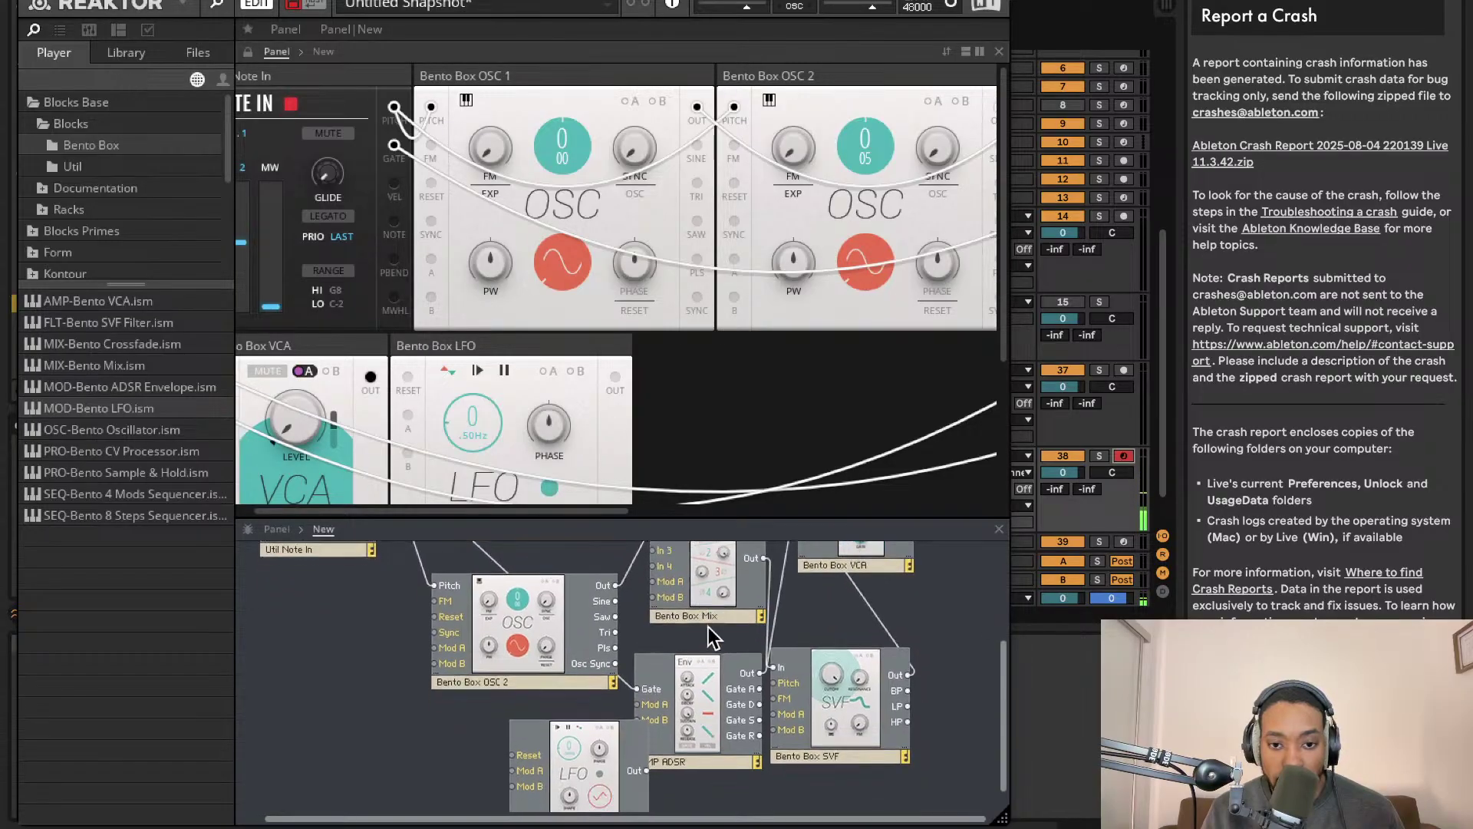
pyautogui.moveTo(584, 730); pyautogui.dragTo(681, 680)
pyautogui.scroll(1, 695, 653)
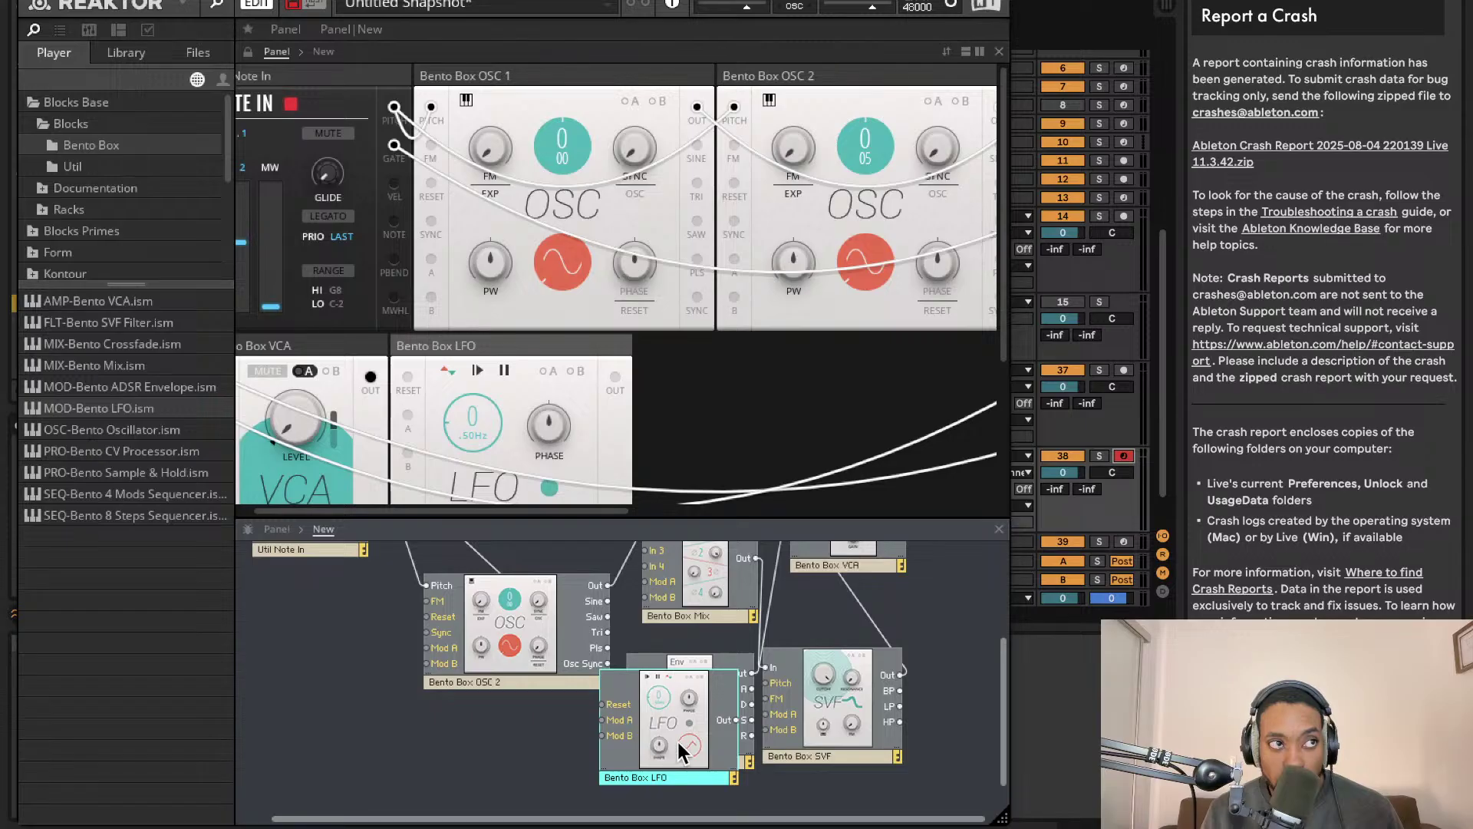
pyautogui.moveTo(675, 742); pyautogui.dragTo(848, 724)
pyautogui.scroll(2, 499, 698)
pyautogui.scroll(-1, 501, 710)
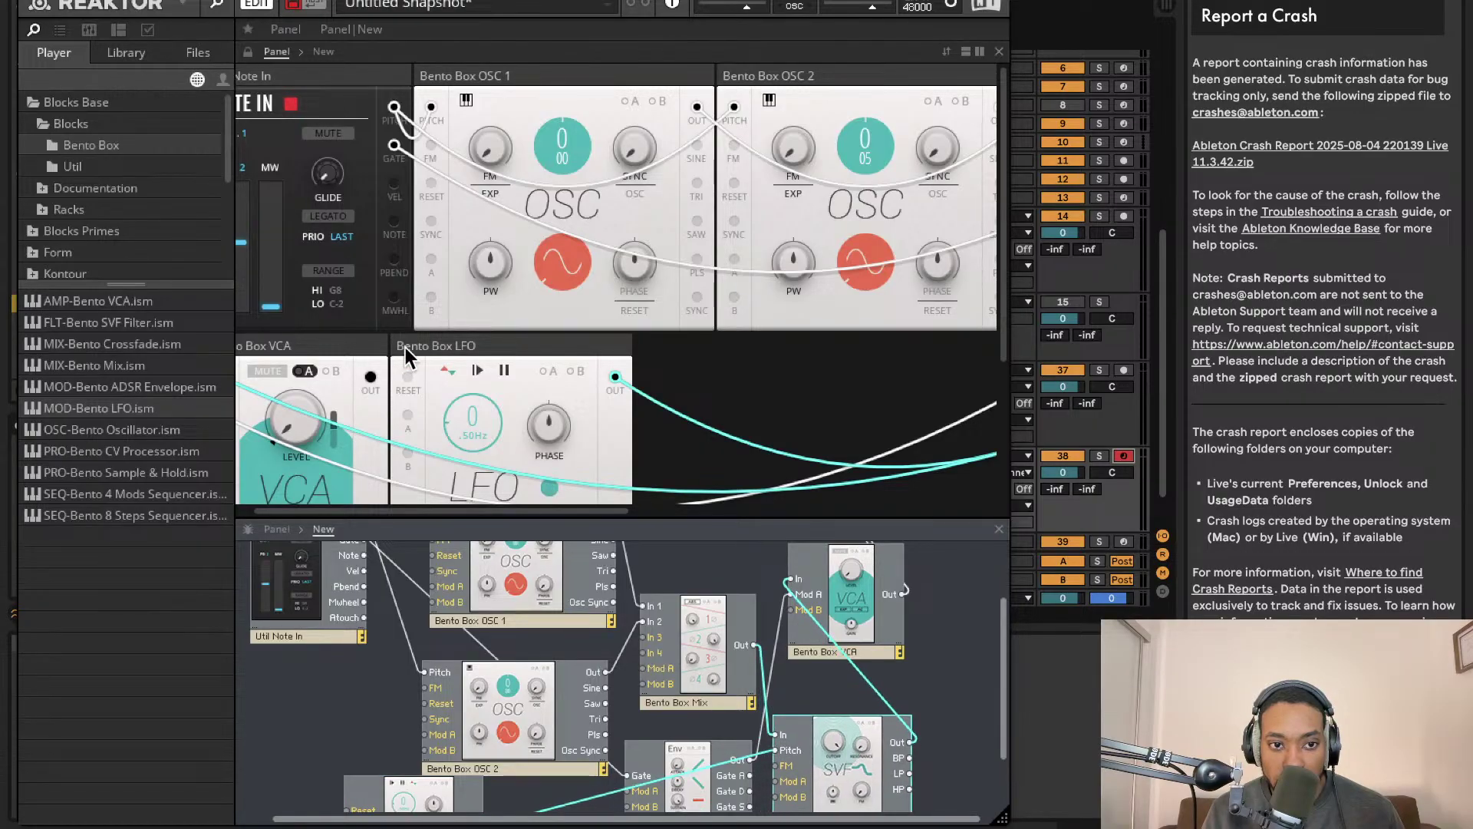
# Examine the Bento Box VCA and LFO panels and trace the LFO output cable across the panel view
pyautogui.scroll(-3, 410, 357)
pyautogui.scroll(-5, 399, 349)
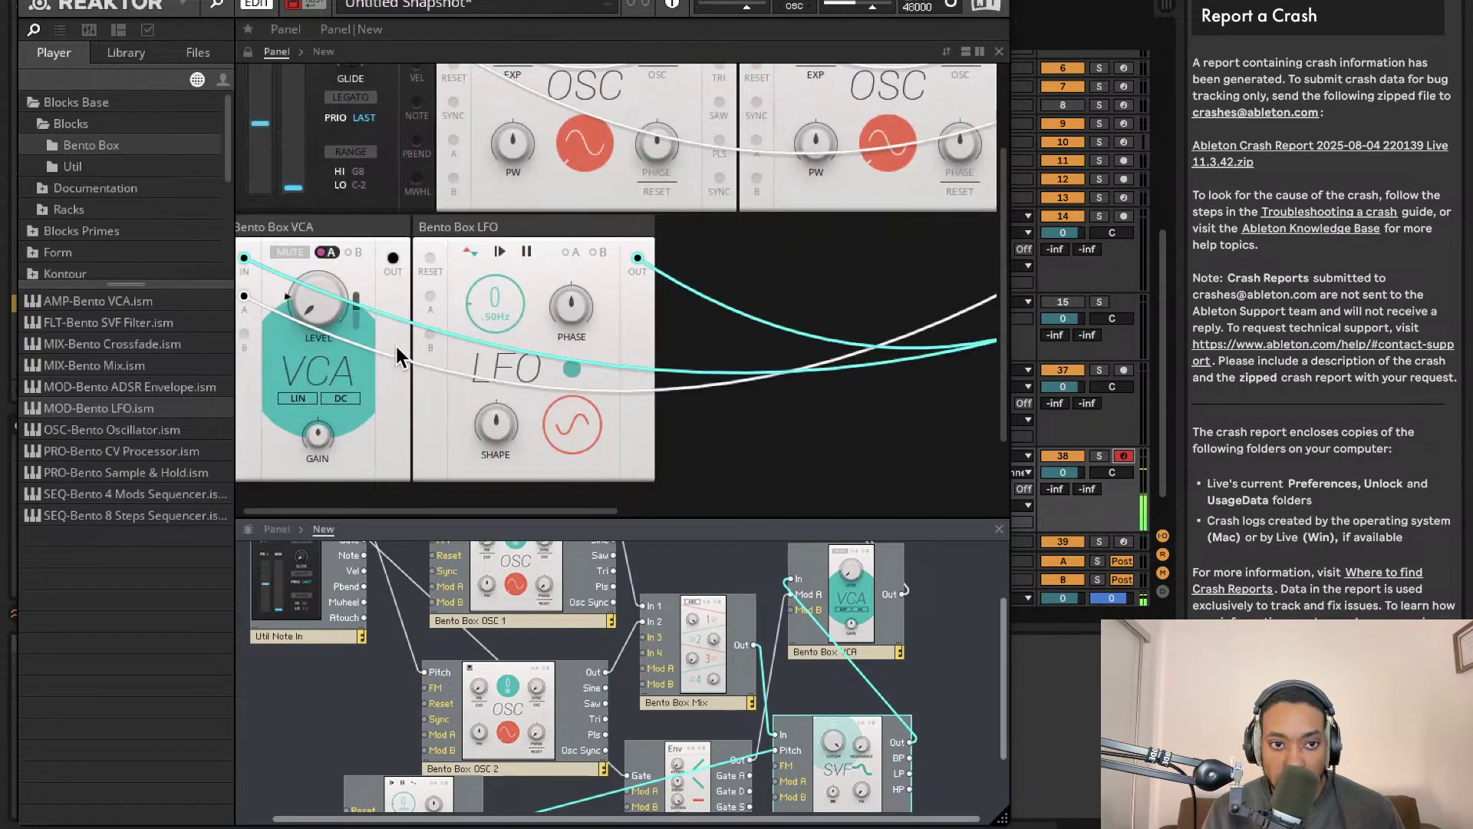
pyautogui.scroll(1, 542, 224)
pyautogui.scroll(-1, 542, 221)
pyautogui.scroll(4, 542, 231)
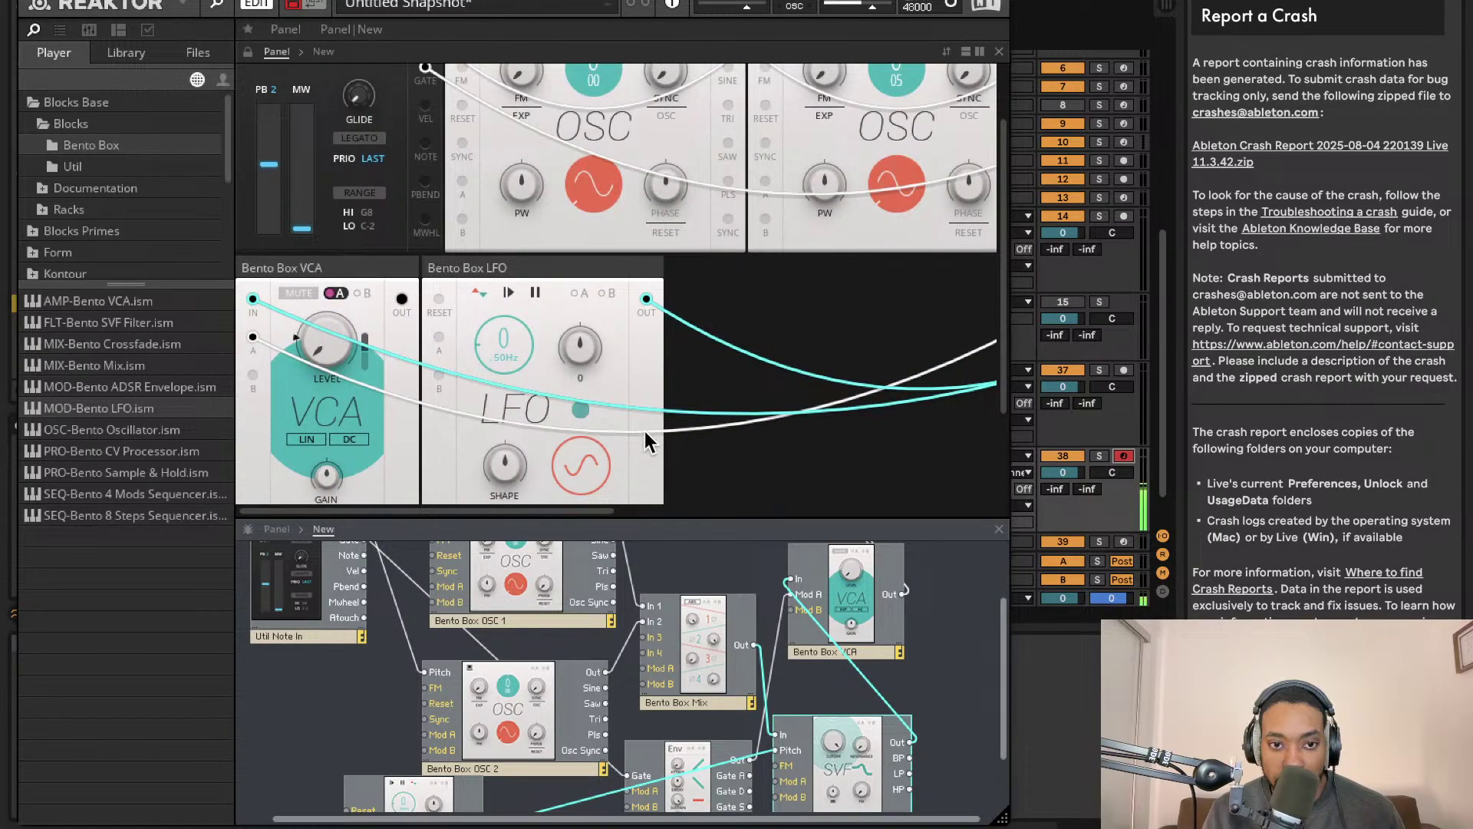
pyautogui.scroll(-1, 641, 414)
pyautogui.hscroll(5, 661, 341)
pyautogui.hscroll(6, 661, 342)
pyautogui.hscroll(-4, 460, 383)
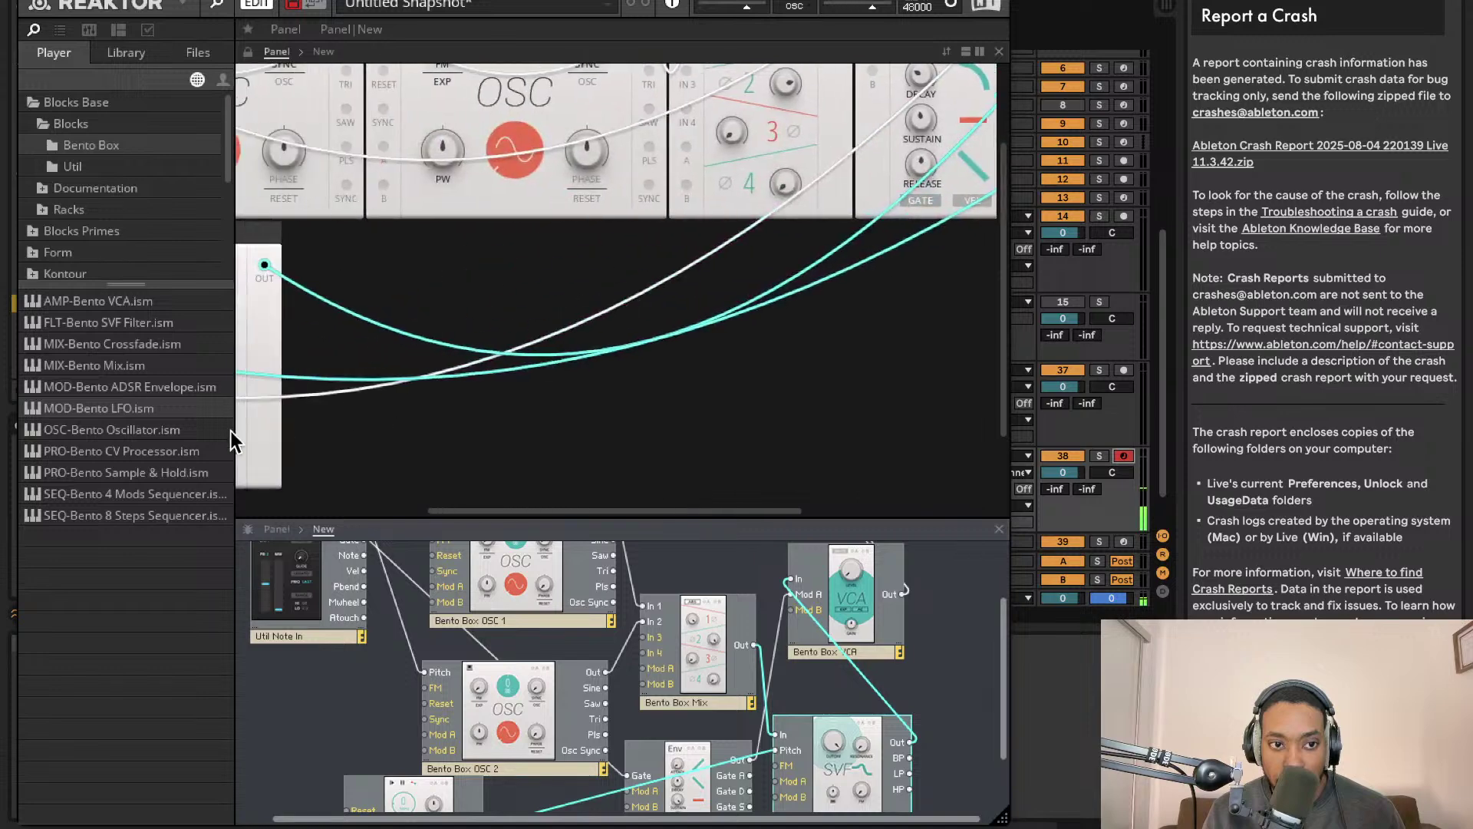
# Add a Util Scope block beside Bento Box SVF and wire the Bento Box VCA output to the scope's In
pyautogui.click(73, 167)
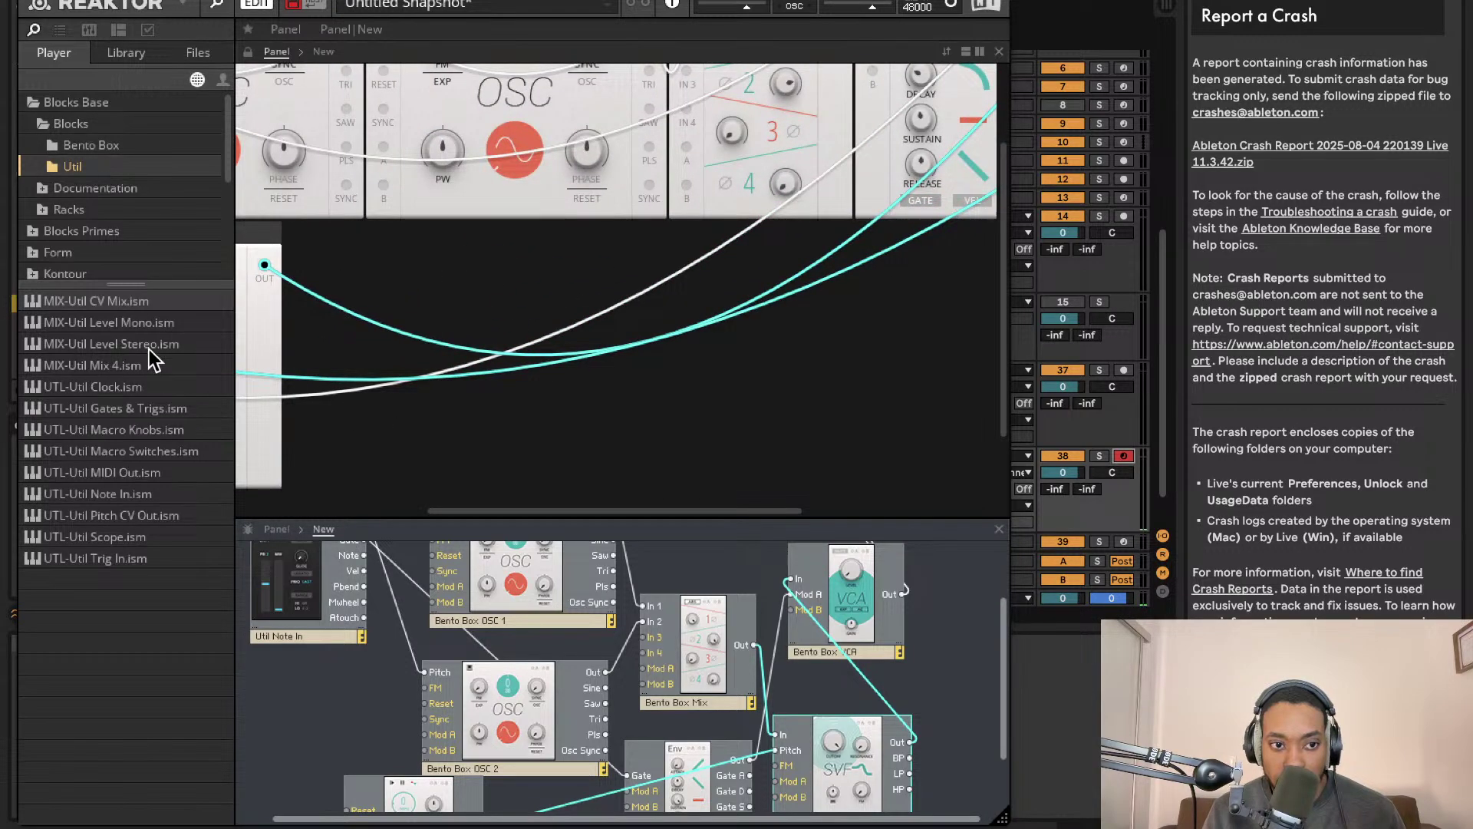
pyautogui.moveTo(123, 536); pyautogui.dragTo(984, 759)
pyautogui.moveTo(882, 729); pyautogui.dragTo(844, 559)
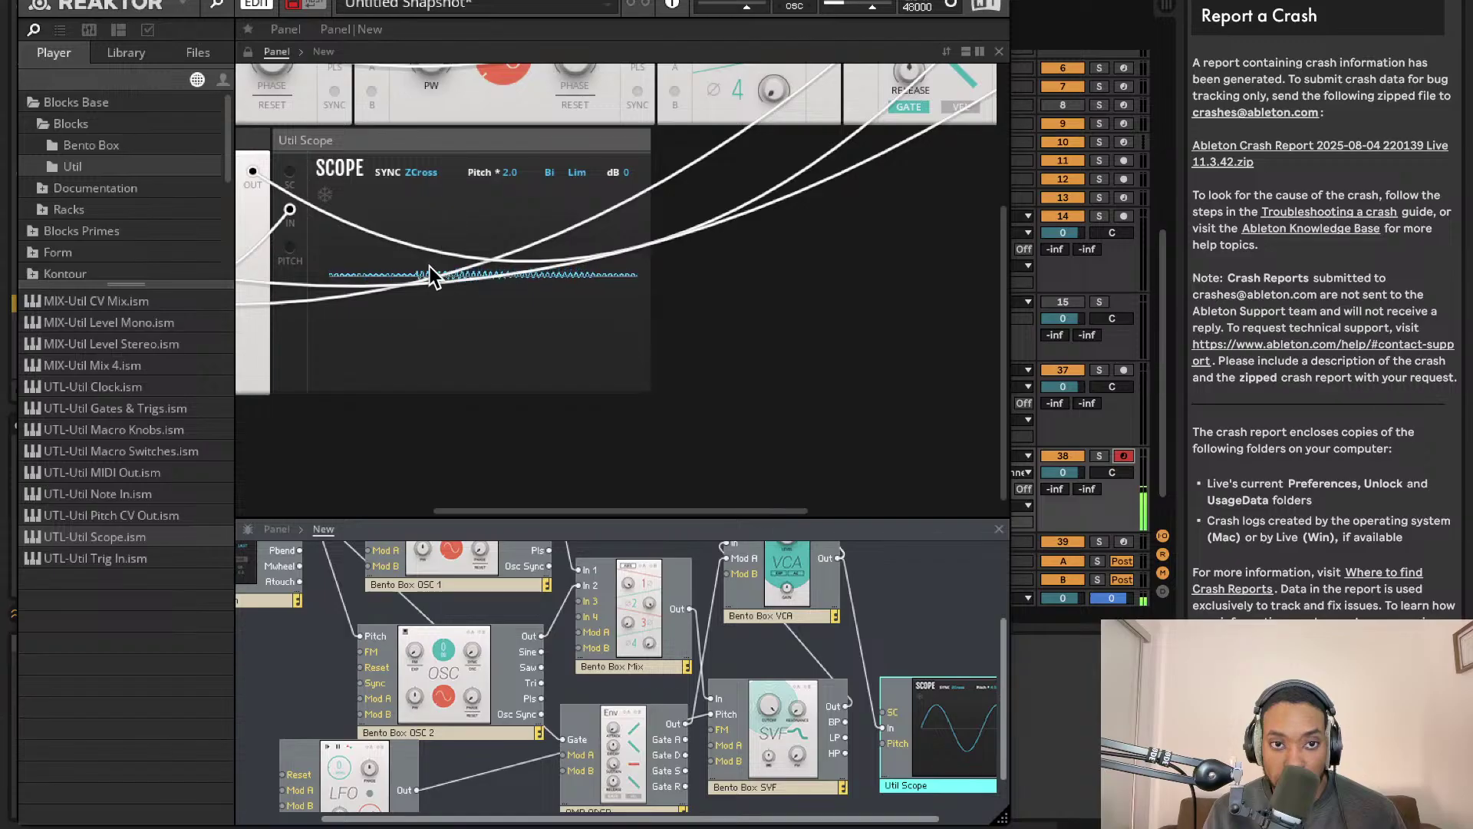
# Sweep the Bento Box LFO rate down to 0.09 Hz and back up to about 14.6 Hz while watching the scope
pyautogui.scroll(2, 431, 266)
pyautogui.hscroll(-3, 431, 265)
pyautogui.hscroll(-5, 430, 270)
pyautogui.scroll(1, 429, 270)
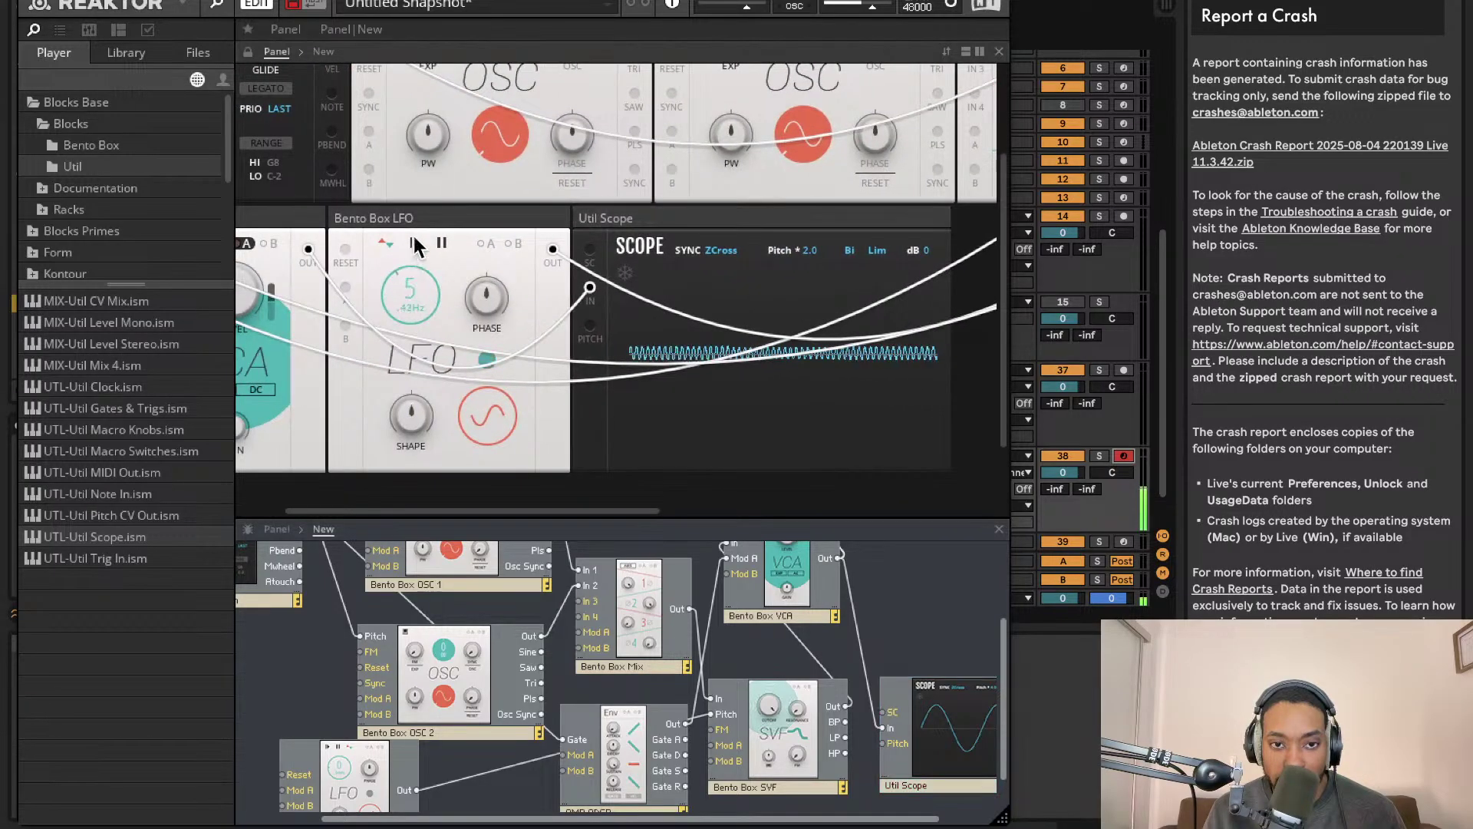
pyautogui.moveTo(418, 207); pyautogui.dragTo(430, 257)
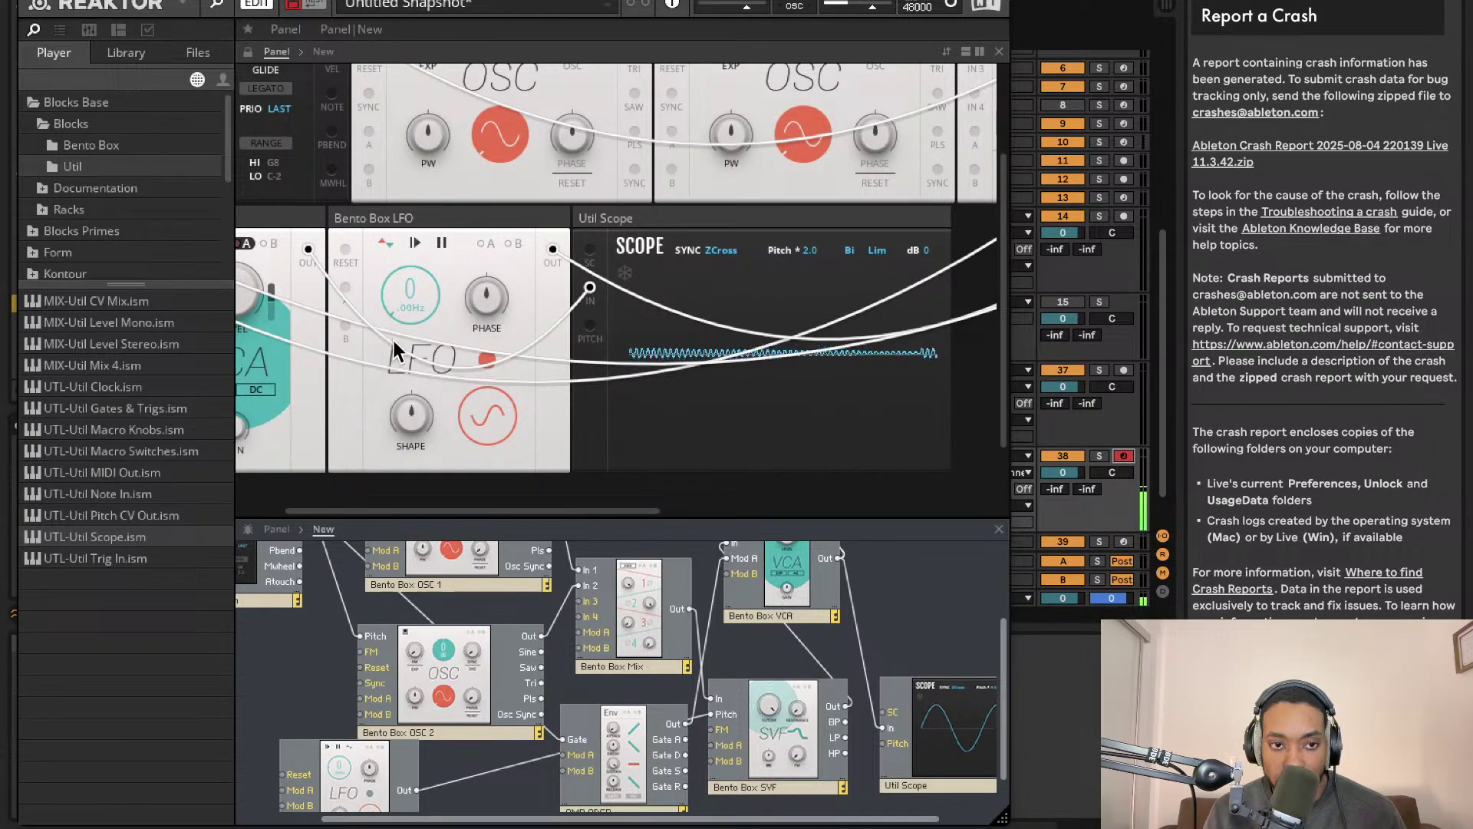
pyautogui.hscroll(-5, 361, 299)
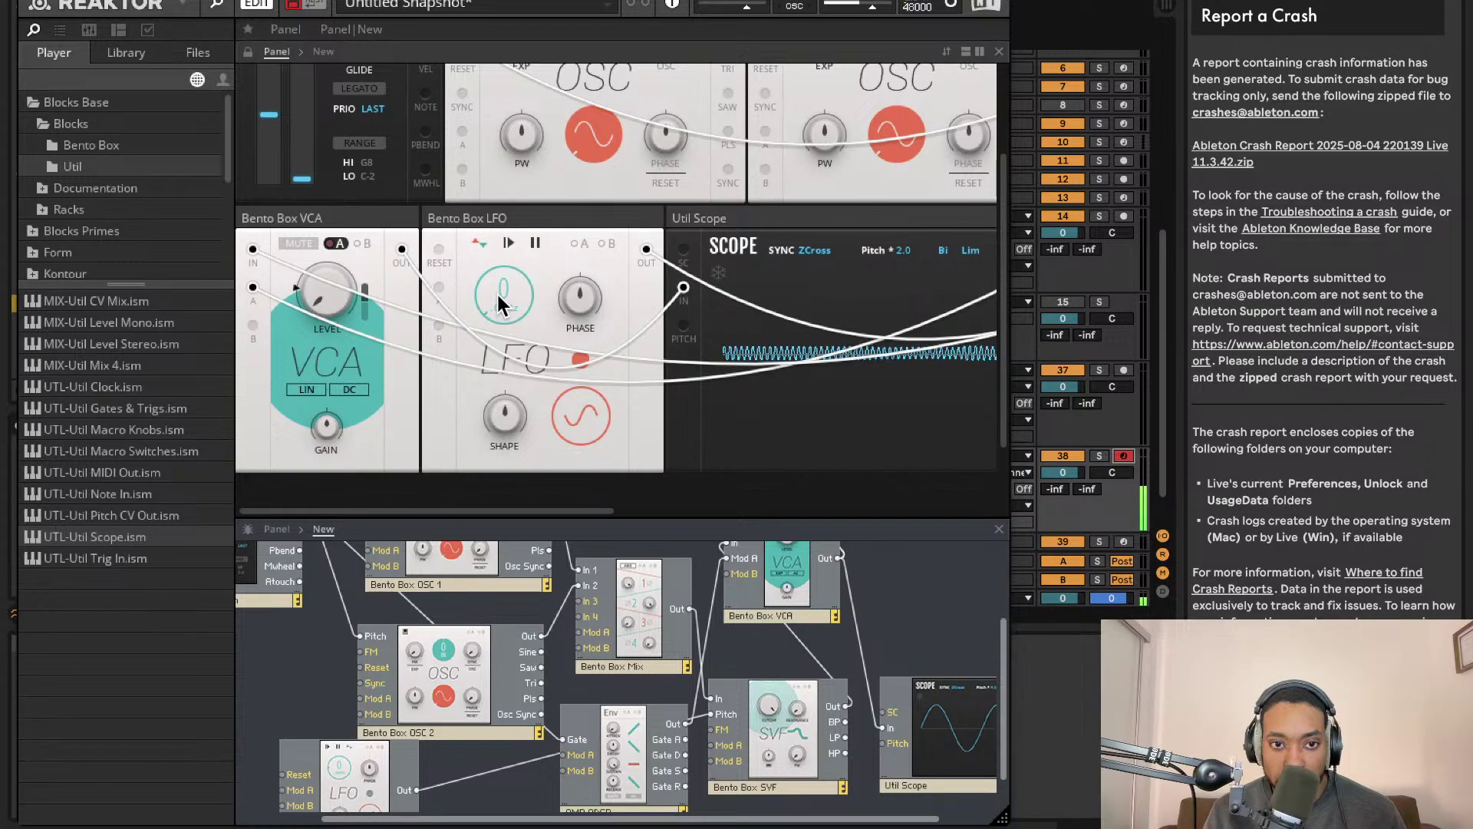
pyautogui.moveTo(498, 220)
pyautogui.mouseDown()
pyautogui.moveTo(495, 158)
pyautogui.moveTo(504, 206)
pyautogui.mouseUp()
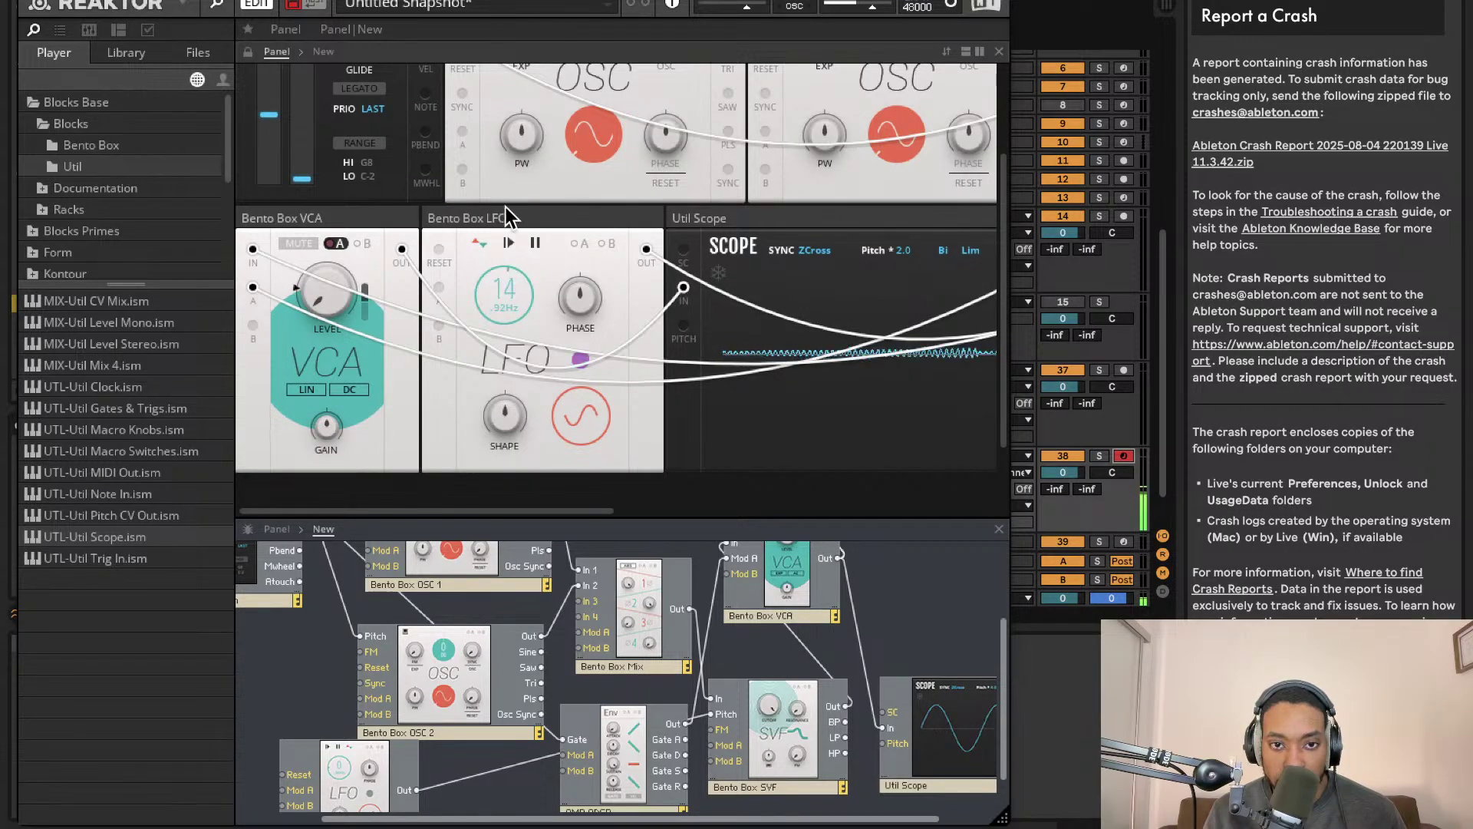
pyautogui.click(579, 298)
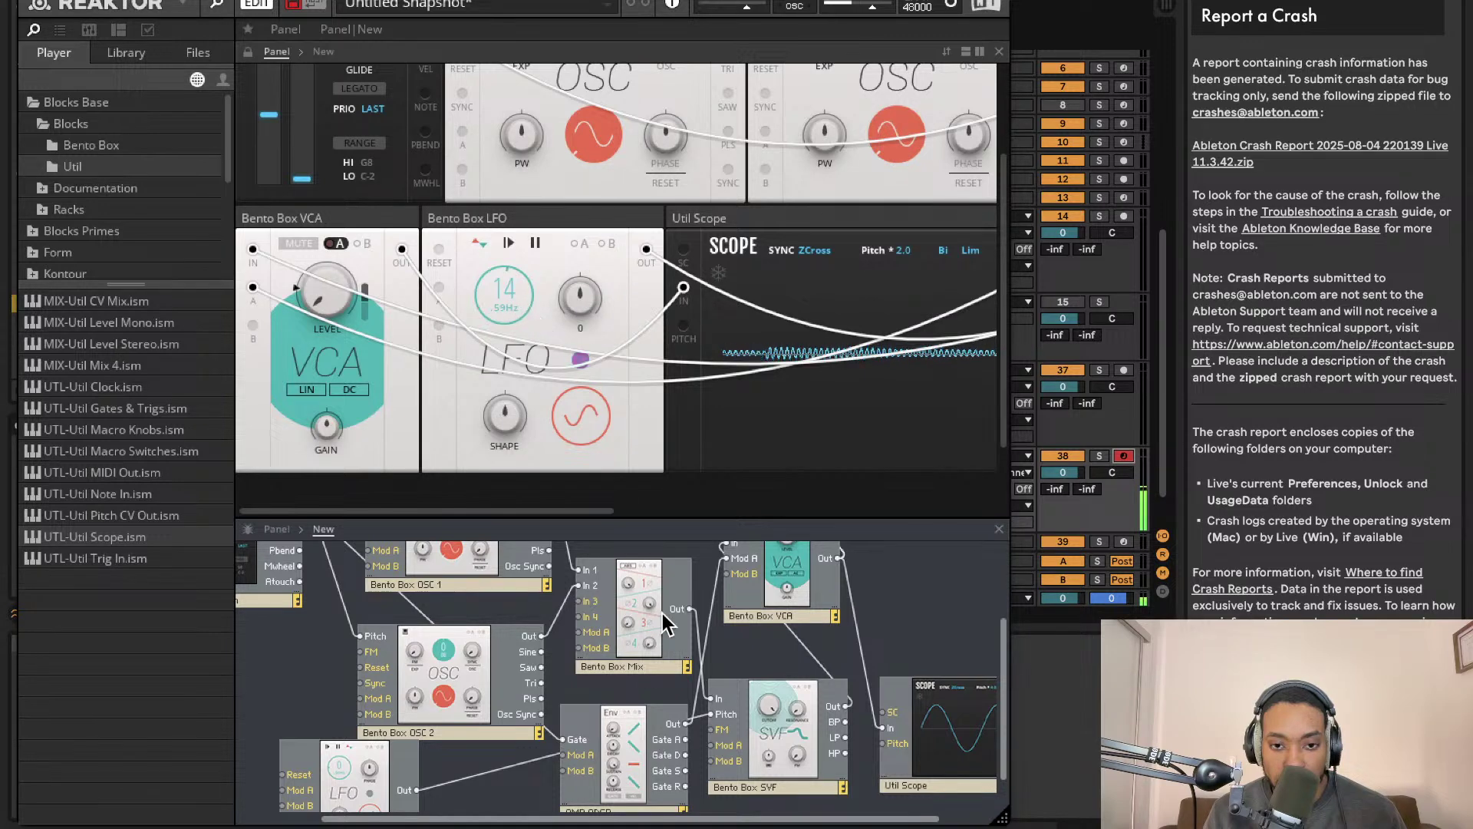
# Raise the Bento Box LFO shape to 100 and check the resulting signal on the Util Scope
pyautogui.hscroll(2, 661, 612)
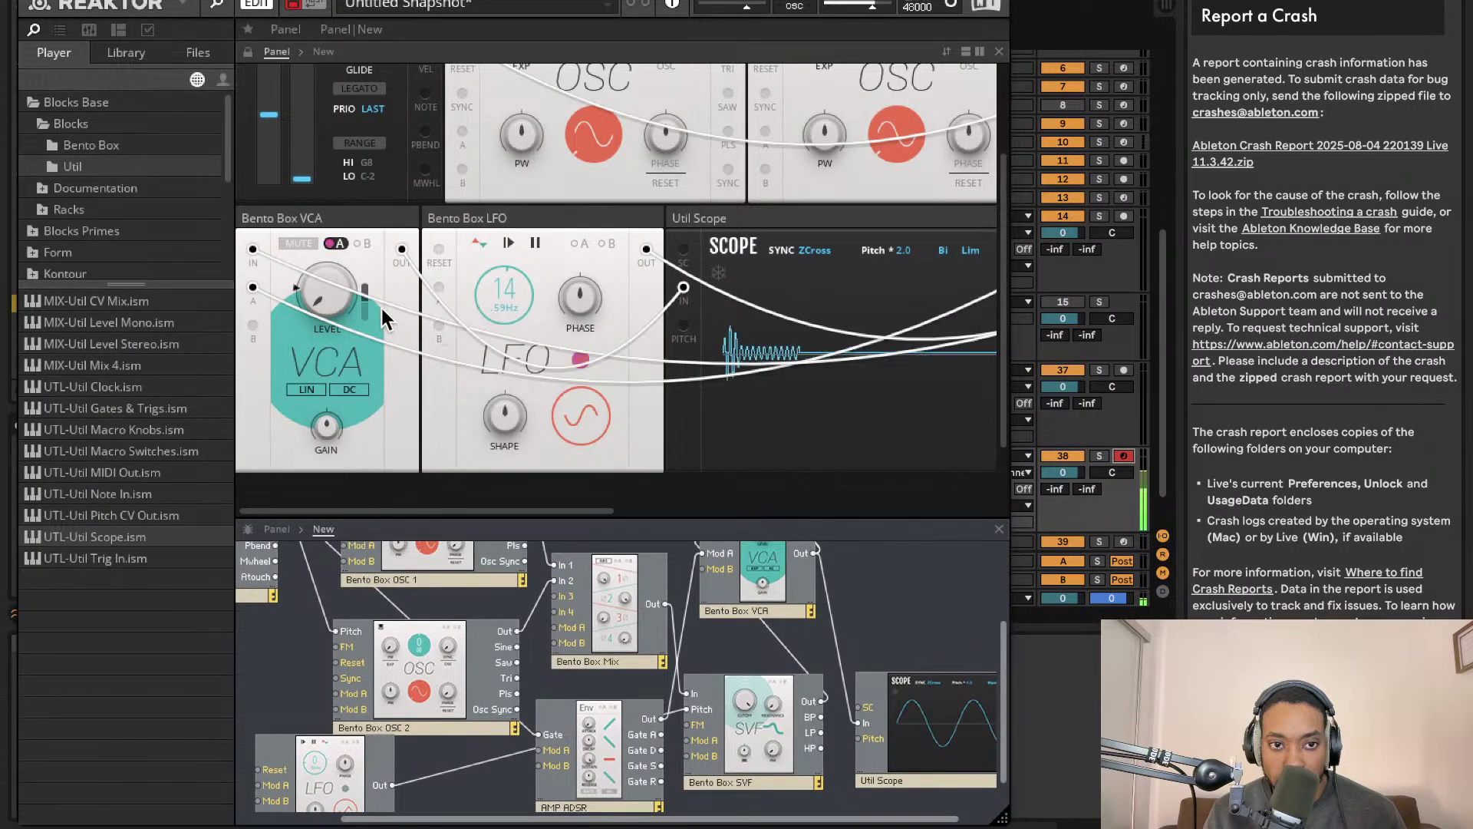
pyautogui.scroll(-3, 563, 634)
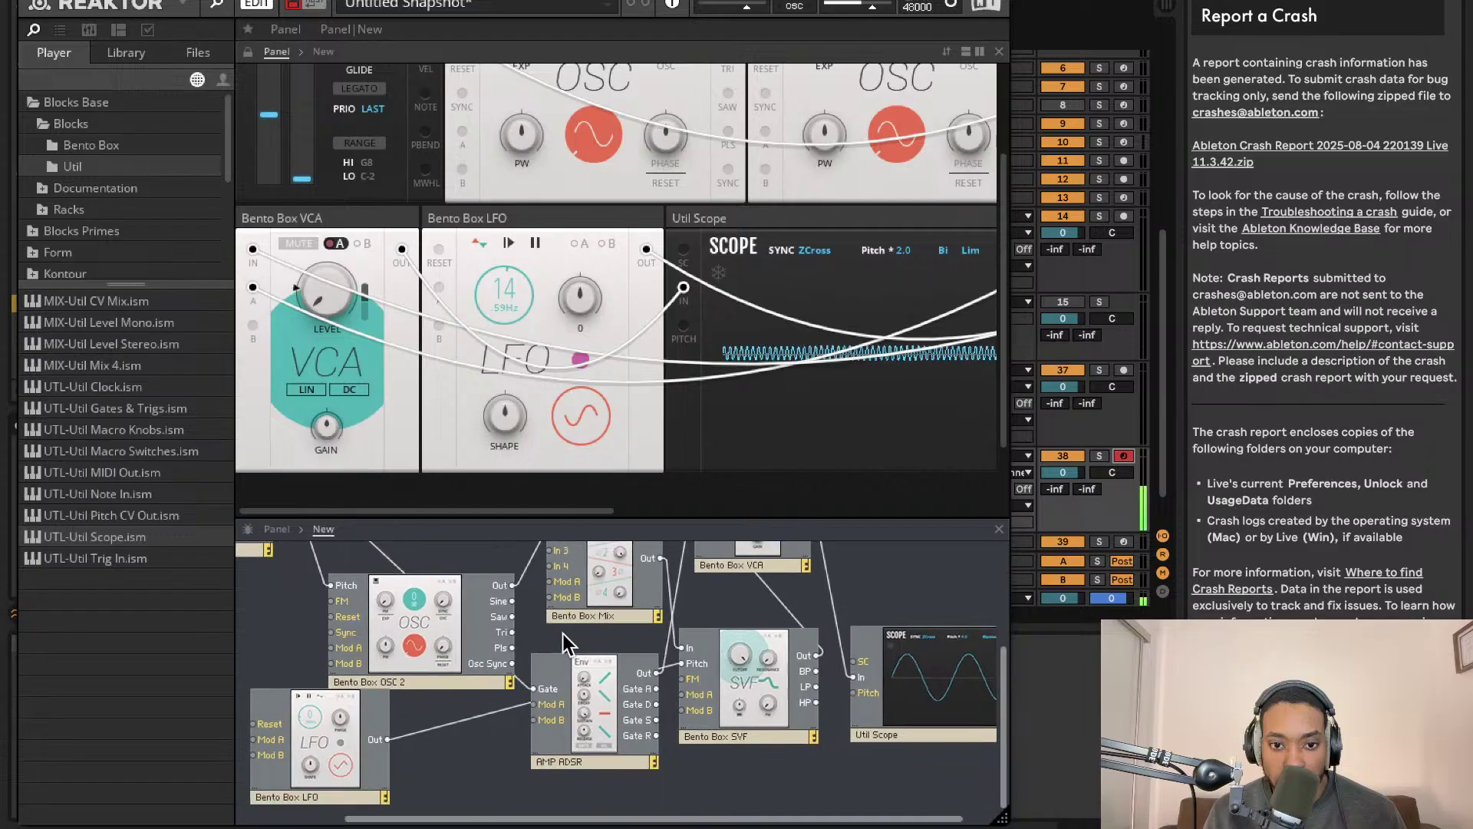
pyautogui.hscroll(-2, 563, 634)
pyautogui.click(569, 414)
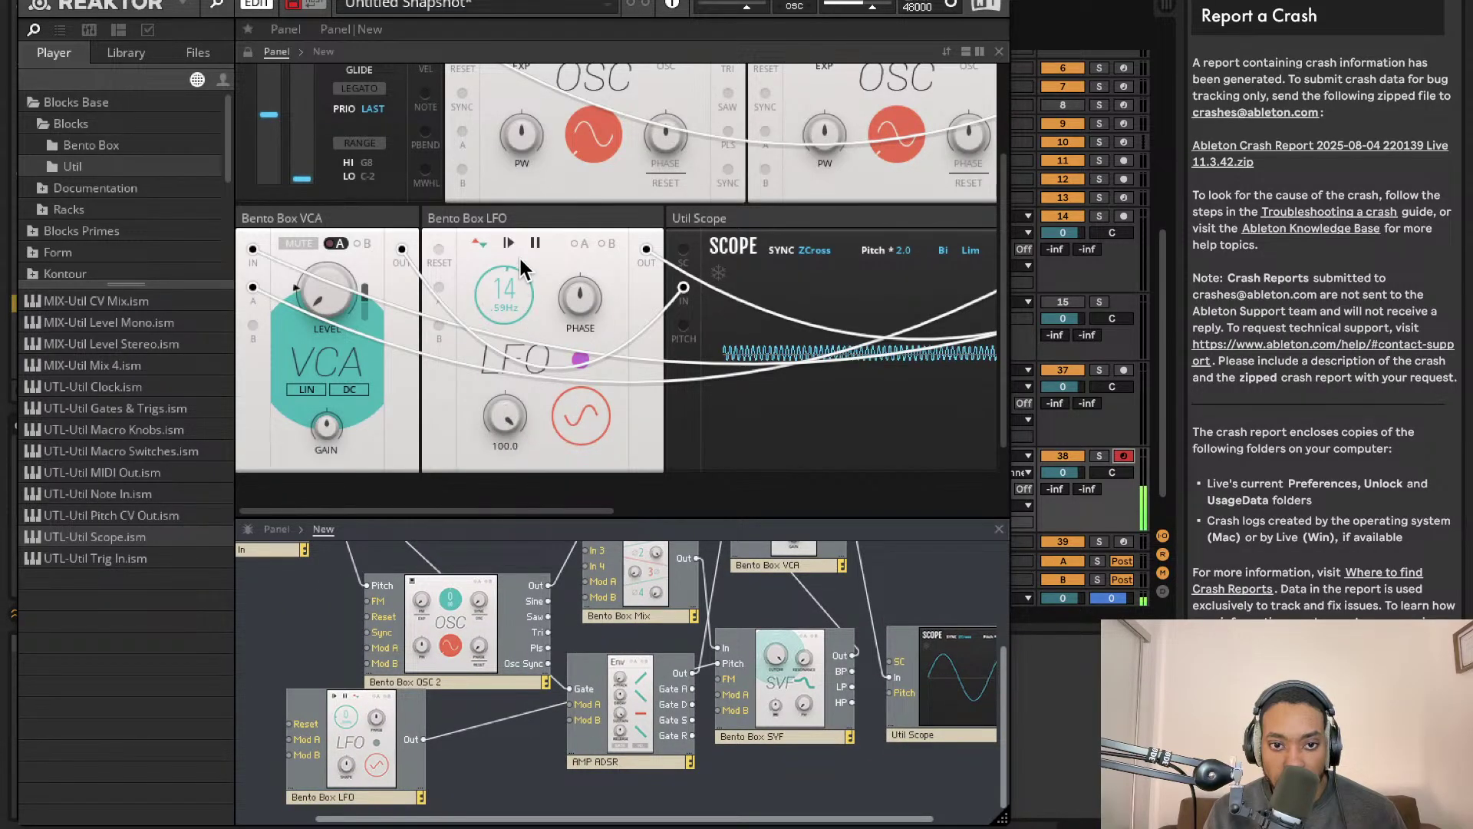
pyautogui.hscroll(10, 515, 419)
pyautogui.scroll(3, 515, 419)
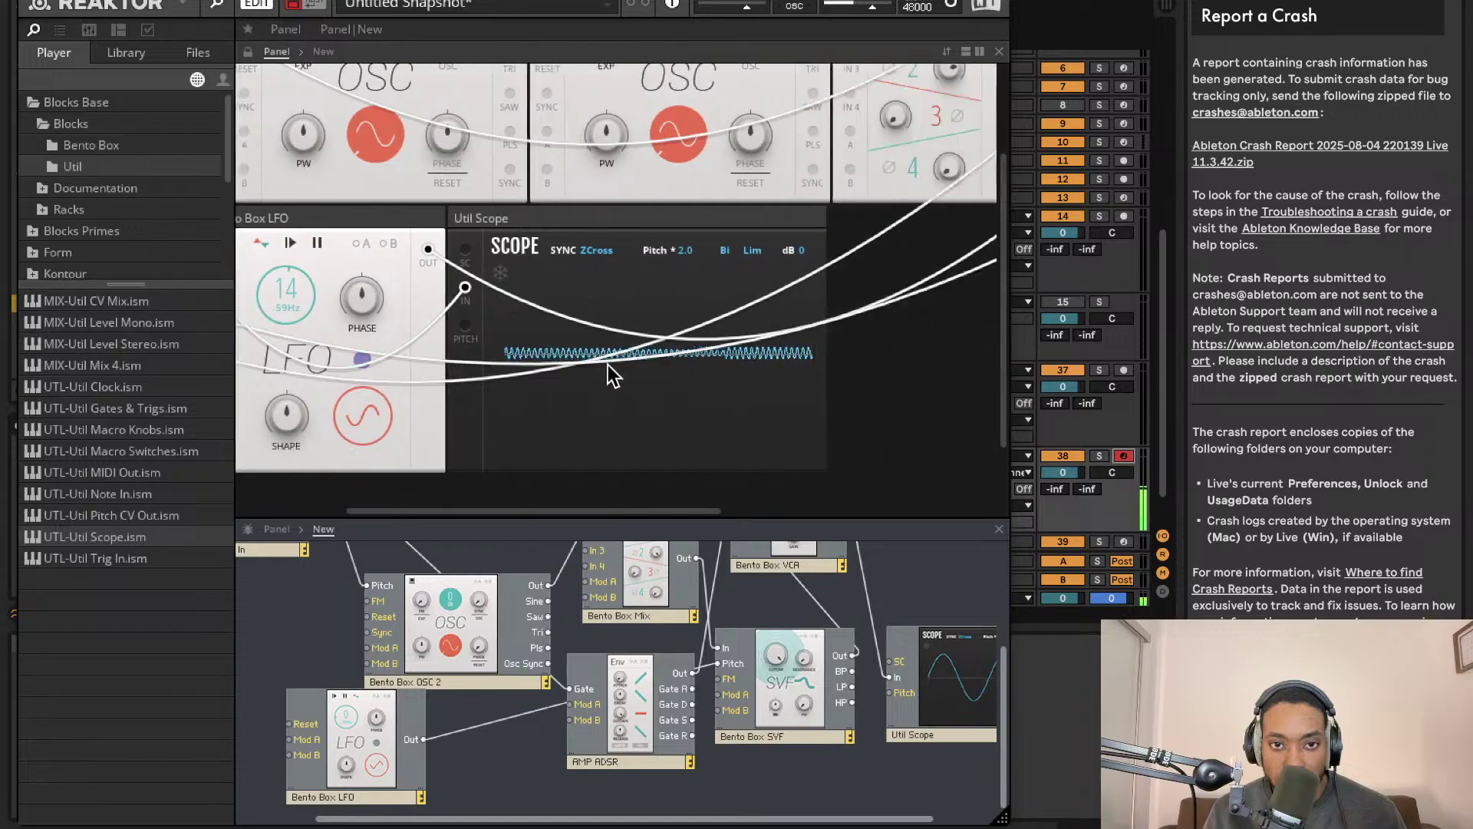
pyautogui.scroll(2, 628, 359)
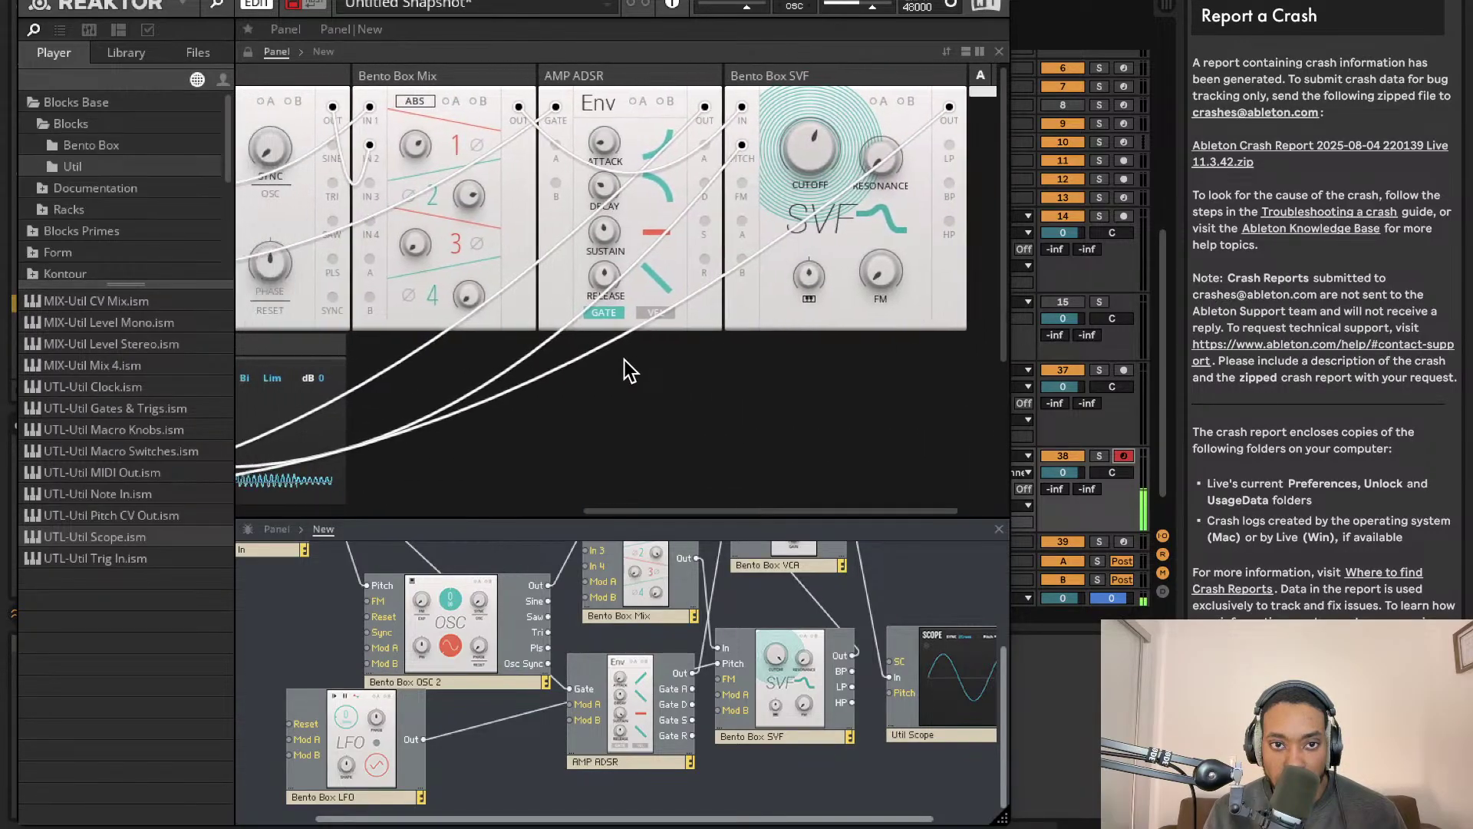
pyautogui.hscroll(-10, 629, 365)
pyautogui.scroll(-3, 629, 365)
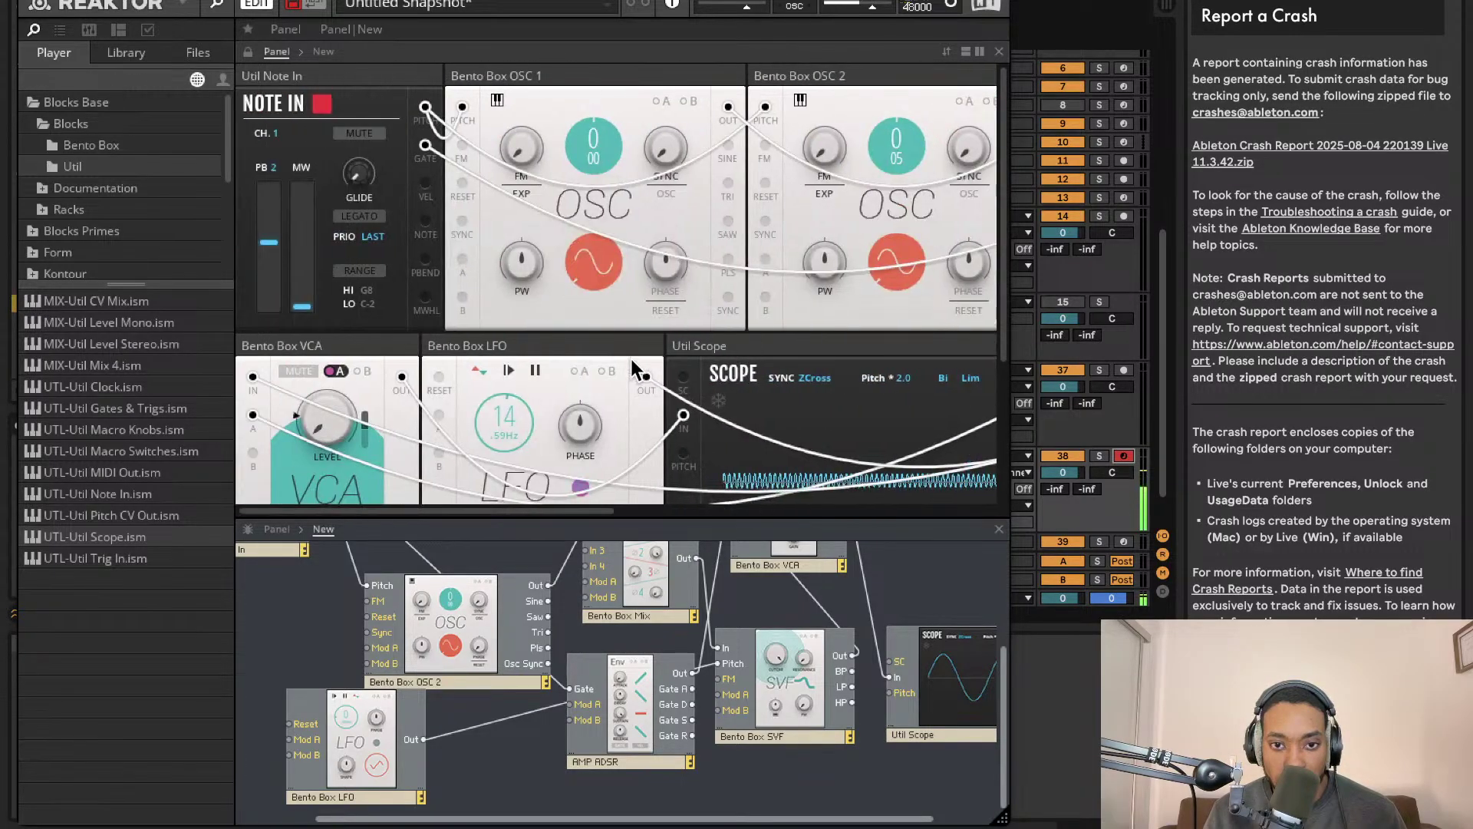
pyautogui.scroll(-1, 590, 357)
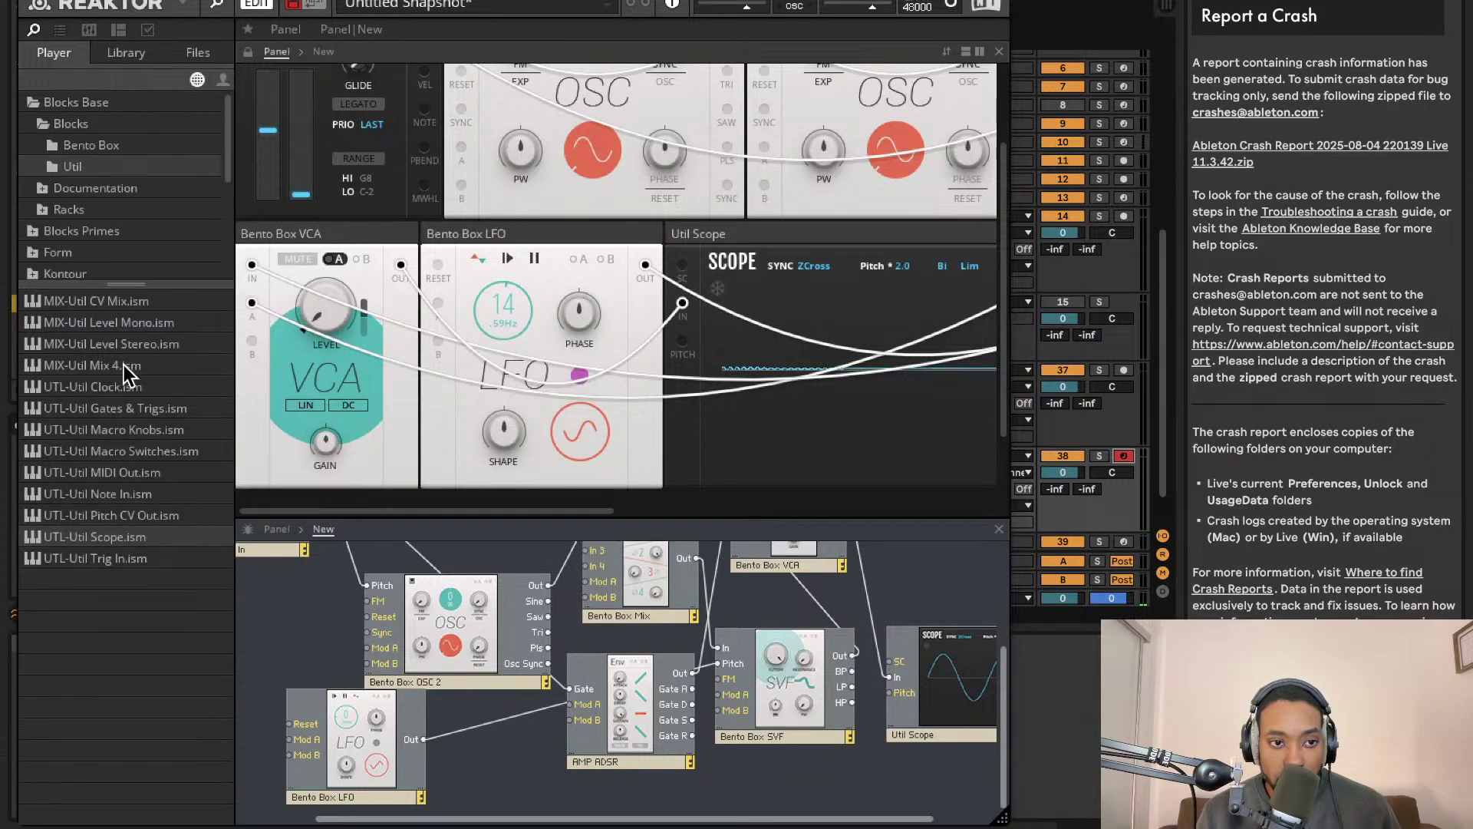
# Bring the Reaktor 6 window back up and open the Rounds block folder under Blocks Primes
pyautogui.click(102, 166)
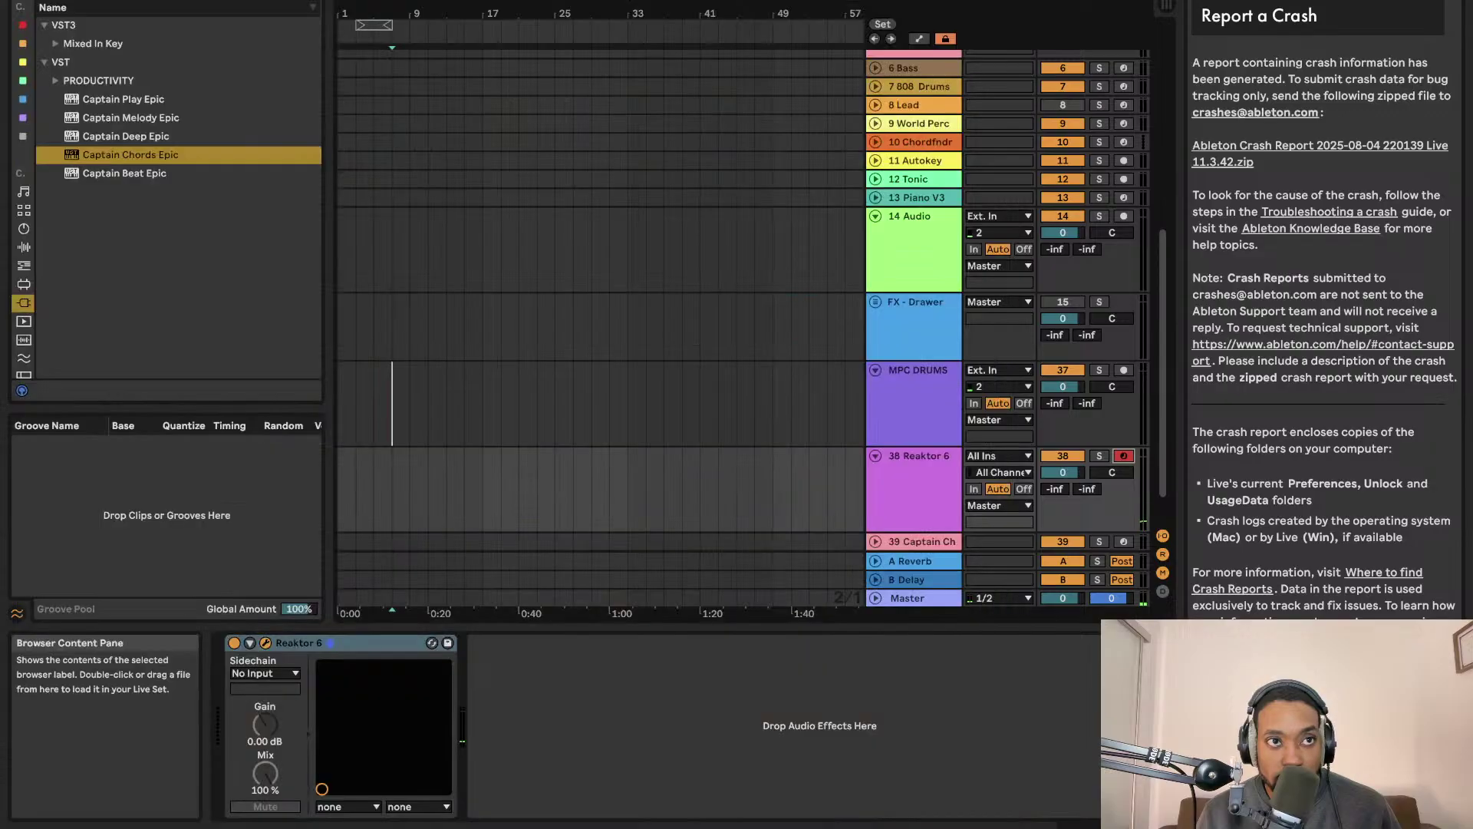
pyautogui.click(268, 642)
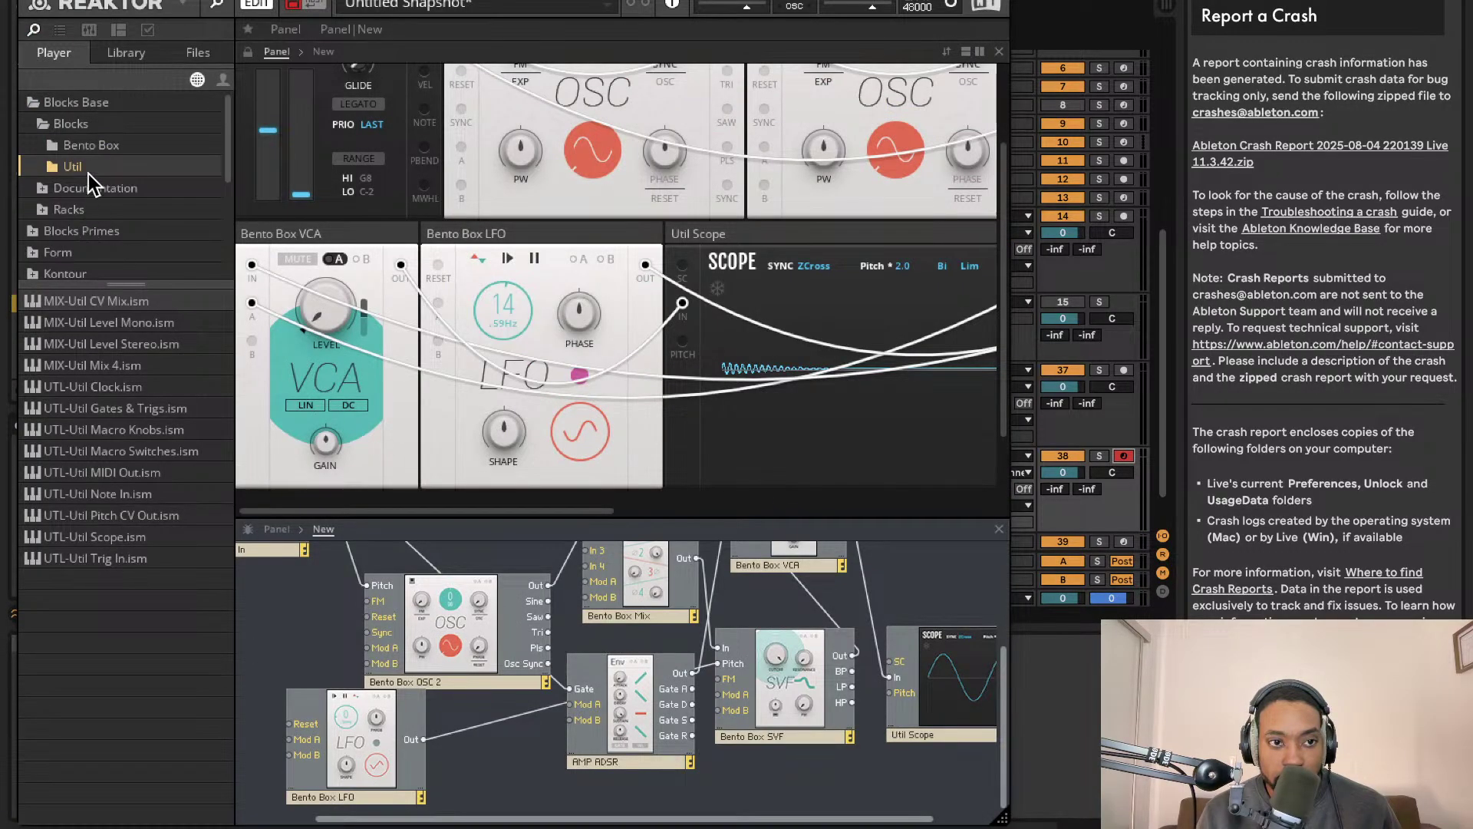
pyautogui.scroll(-2, 103, 199)
pyautogui.click(69, 176)
pyautogui.click(59, 196)
pyautogui.scroll(-2, 65, 184)
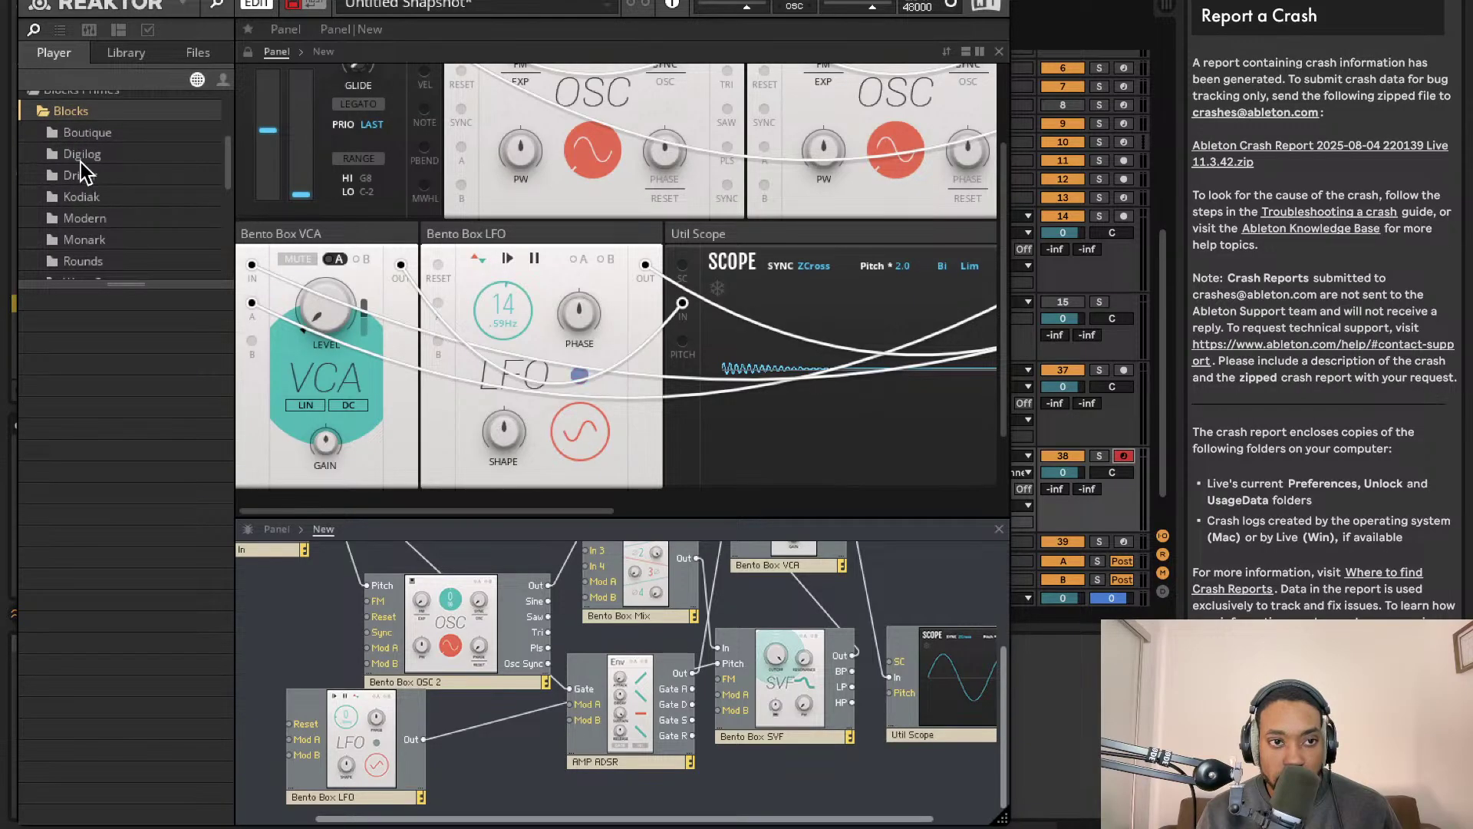
pyautogui.click(84, 133)
pyautogui.click(74, 262)
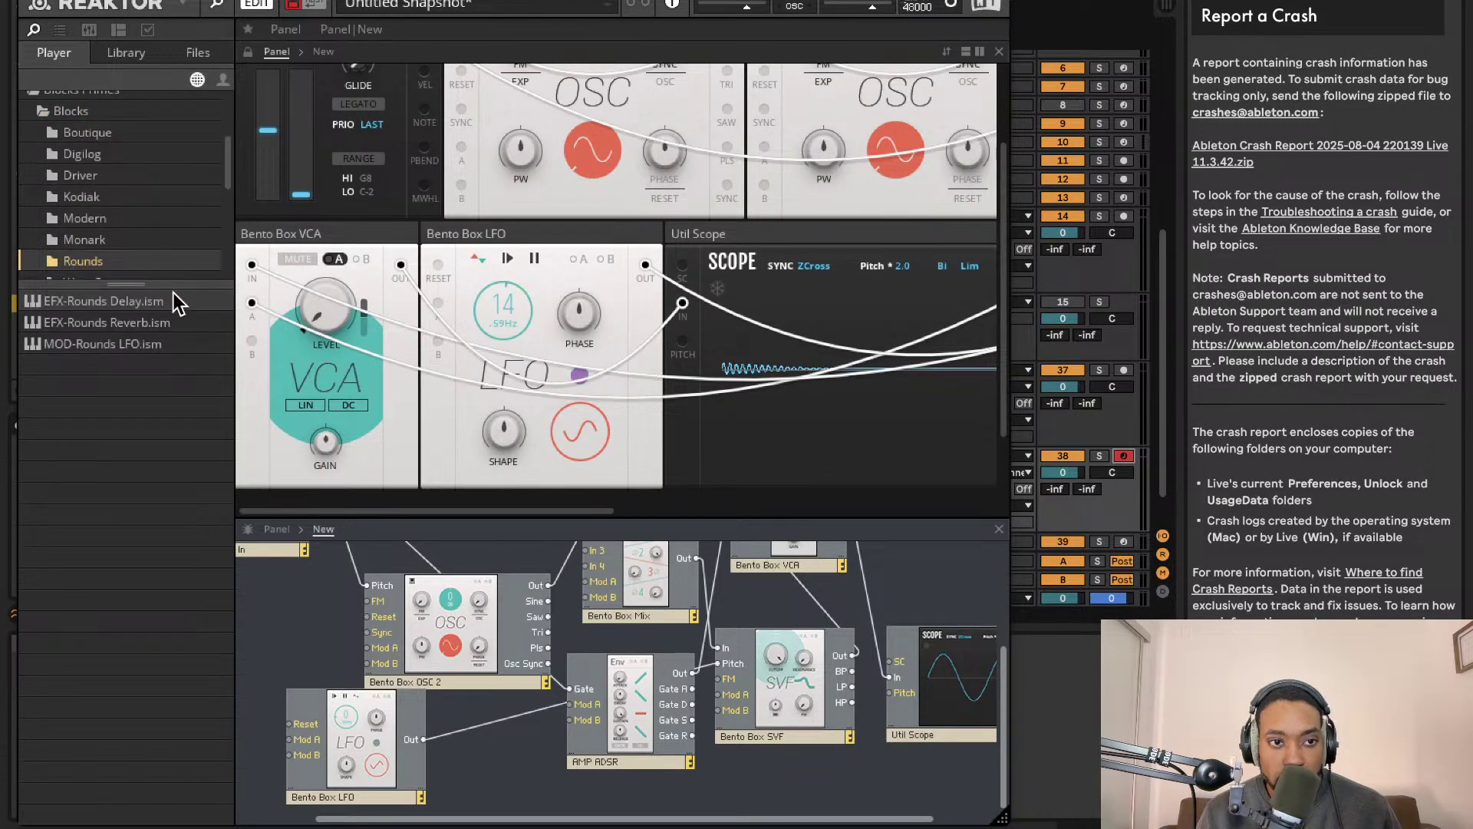
# Add a Rounds Reverb block, feed Bento Box VCA's output to both its inputs, and wire its outputs to main Outs 1 and 2
pyautogui.moveTo(119, 326); pyautogui.dragTo(933, 685)
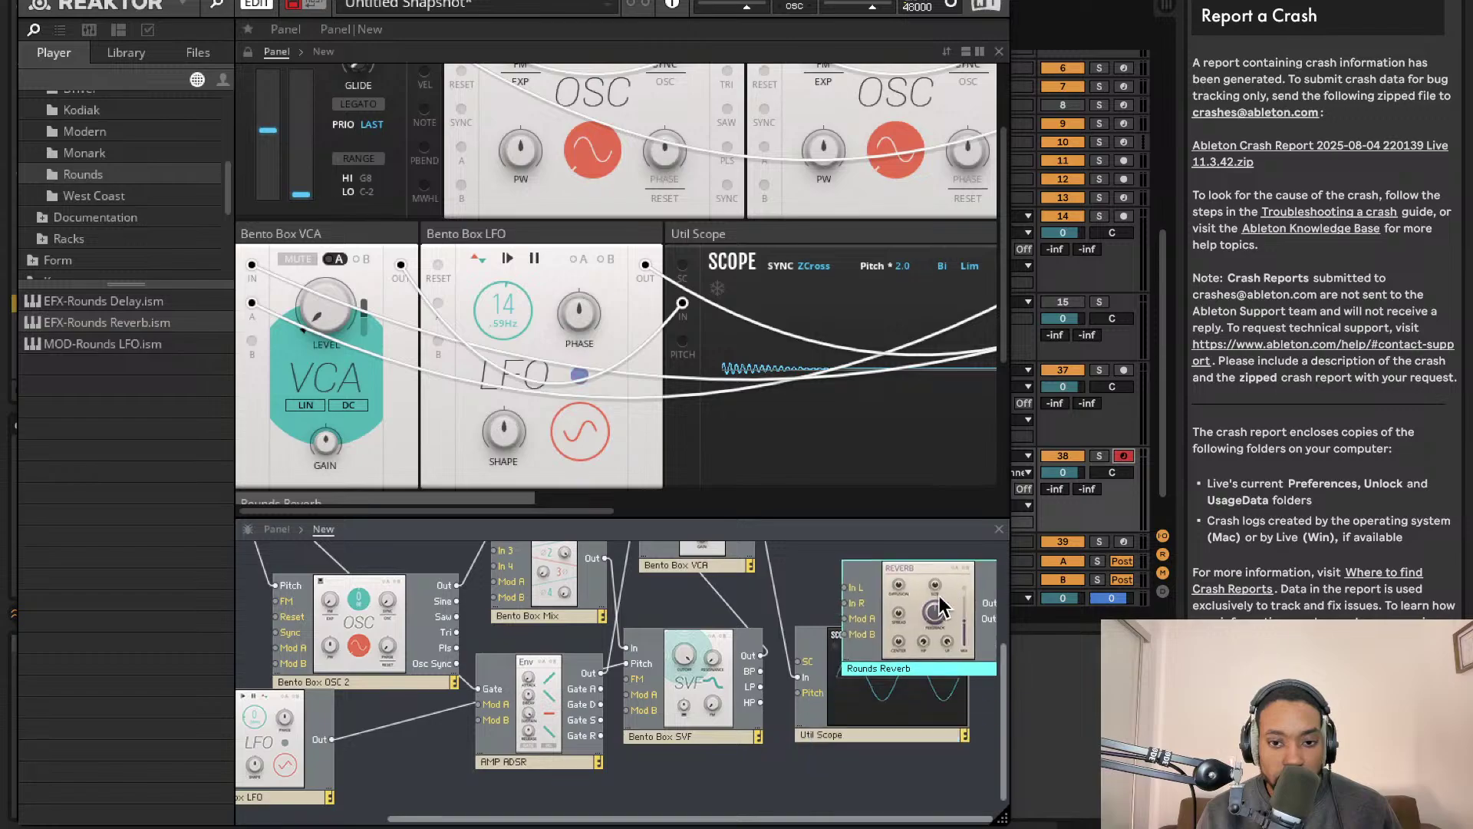
pyautogui.moveTo(808, 624); pyautogui.dragTo(843, 642)
pyautogui.moveTo(962, 705); pyautogui.dragTo(786, 640)
pyautogui.hscroll(1, 875, 650)
pyautogui.moveTo(971, 653); pyautogui.dragTo(688, 557)
pyautogui.moveTo(954, 706); pyautogui.dragTo(764, 600)
pyautogui.moveTo(671, 535); pyautogui.dragTo(688, 554)
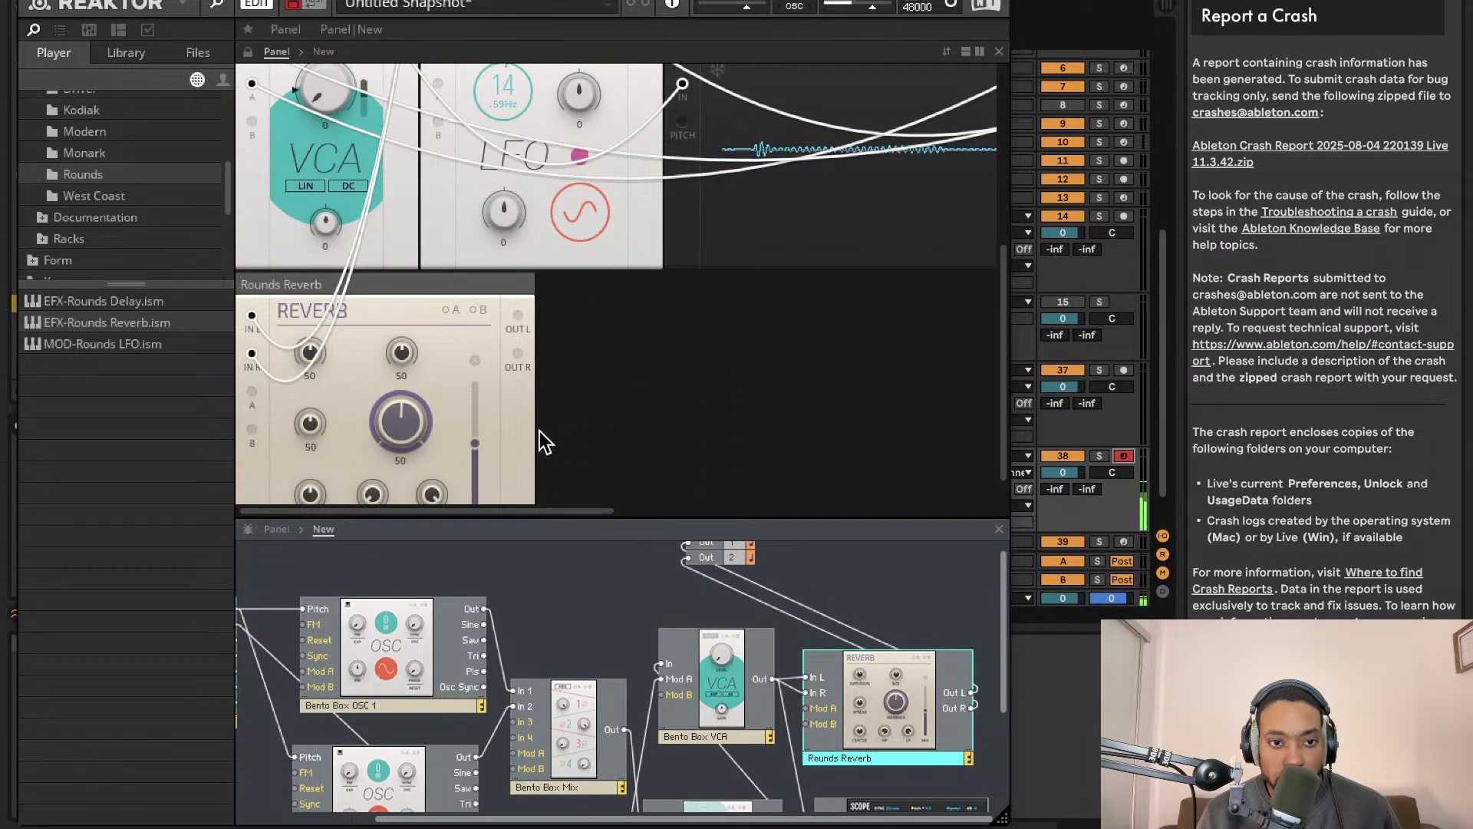
# Set the Rounds Reverb feedback to 26, raise its size, and lower its vertical slider
pyautogui.moveTo(400, 422); pyautogui.dragTo(398, 500)
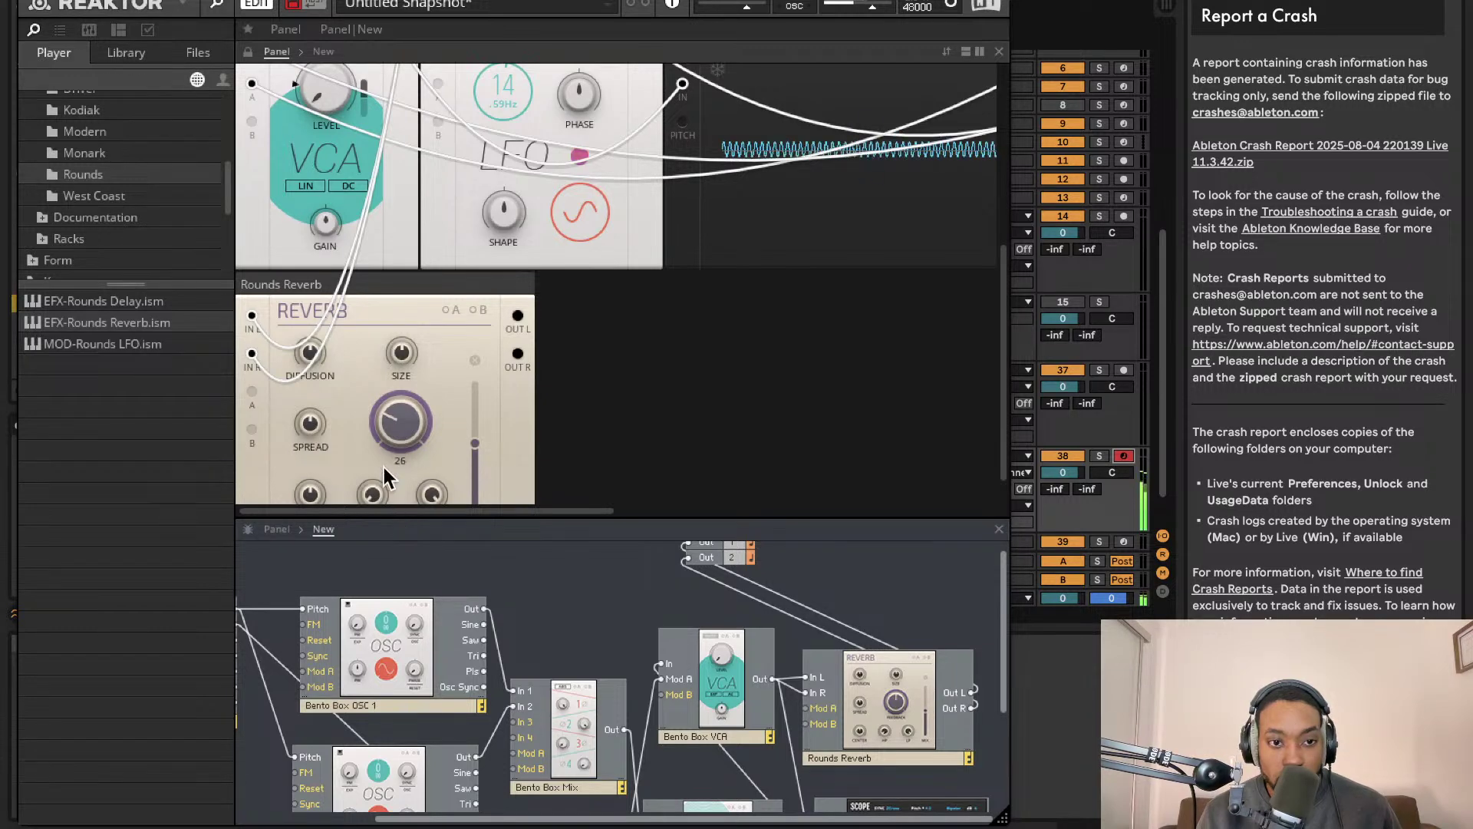
pyautogui.moveTo(405, 352); pyautogui.dragTo(420, 219)
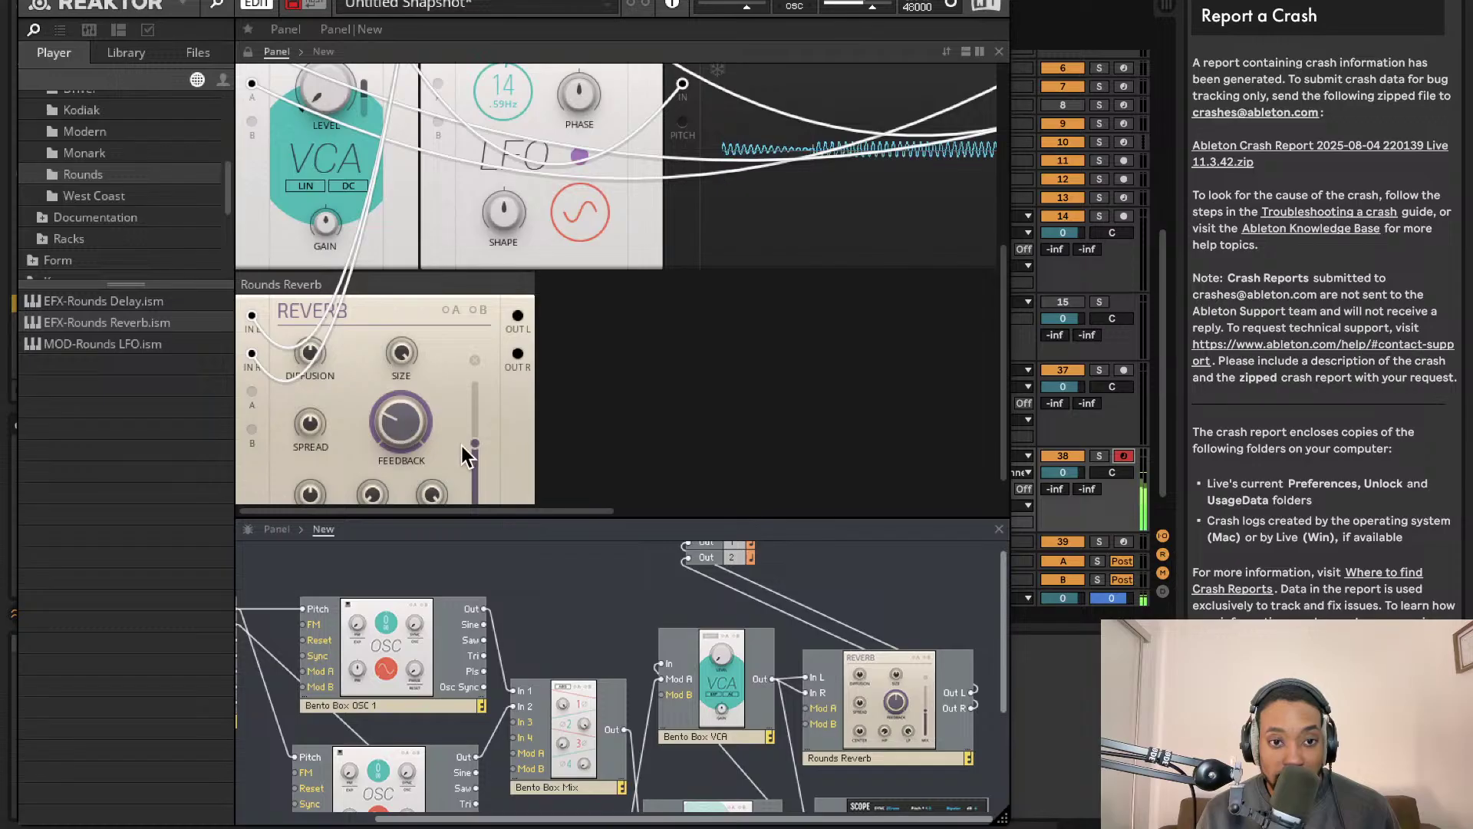
pyautogui.moveTo(477, 450); pyautogui.dragTo(476, 471)
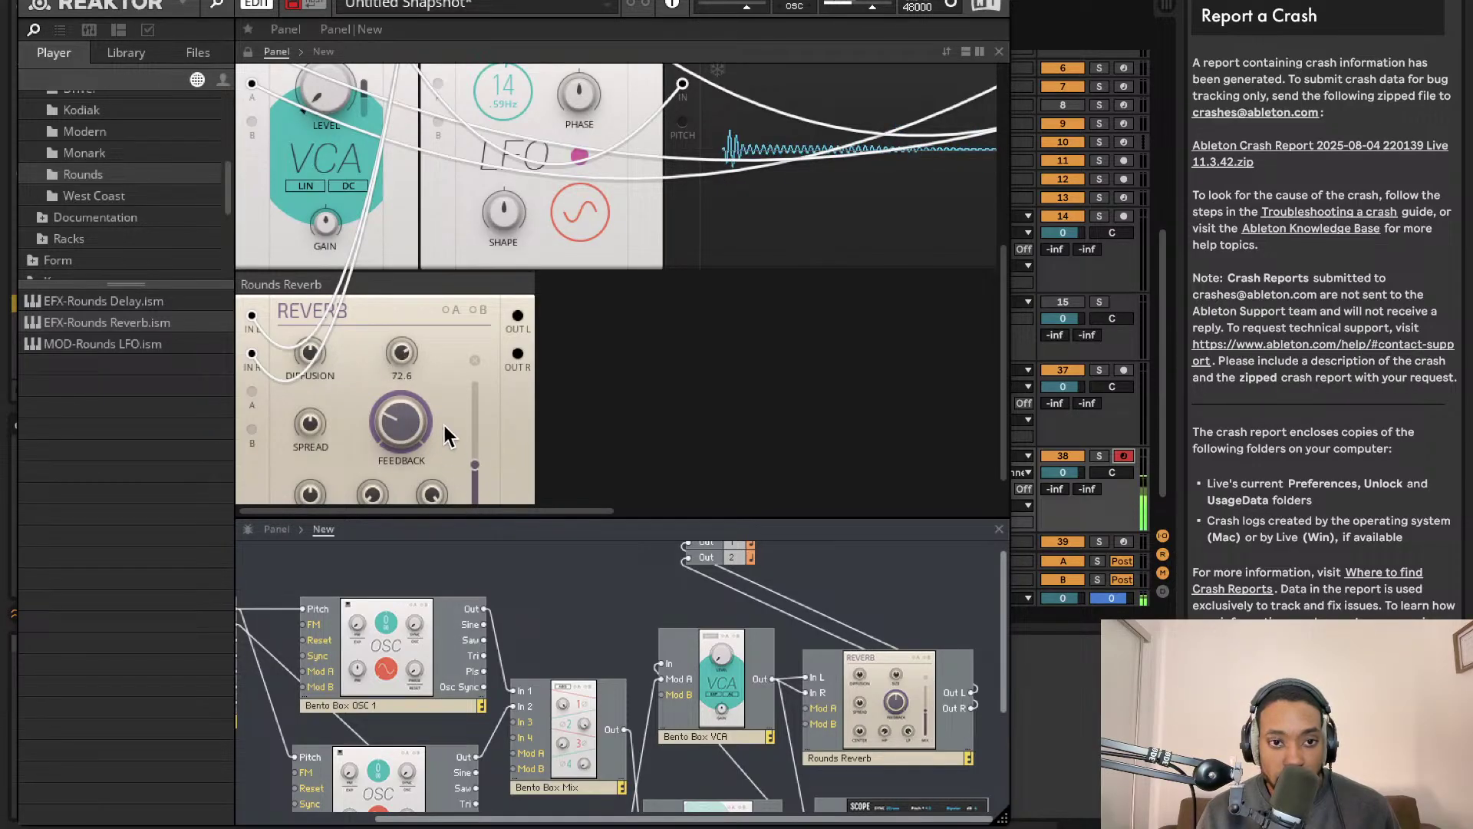
pyautogui.moveTo(402, 353); pyautogui.dragTo(407, 371)
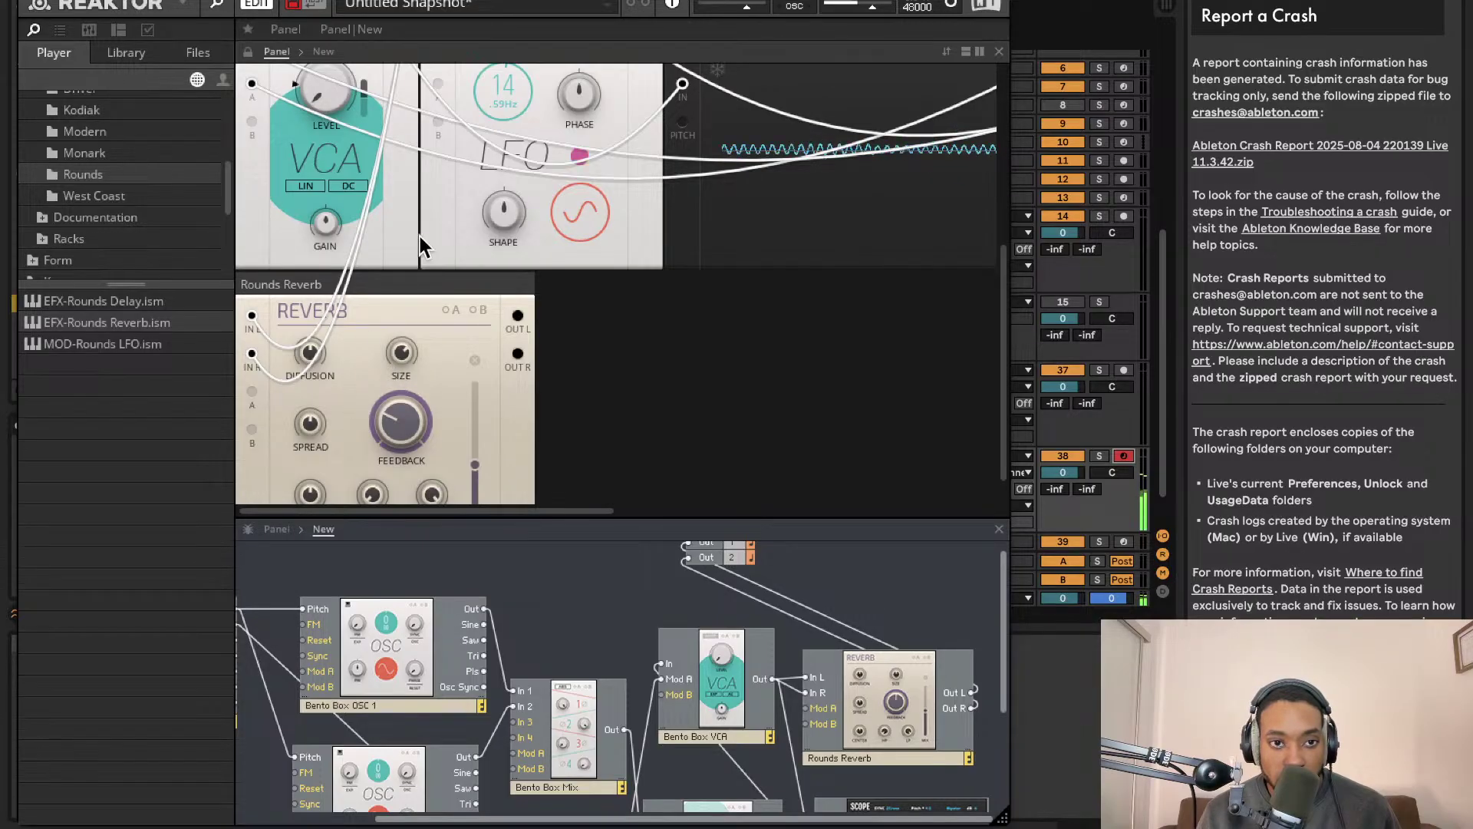
# Hide the plug-in window and capture the just-played MIDI notes as a clip on the Reaktor 6 track
pyautogui.scroll(5, 545, 212)
pyautogui.hscroll(3, 702, 249)
pyautogui.hscroll(5, 702, 250)
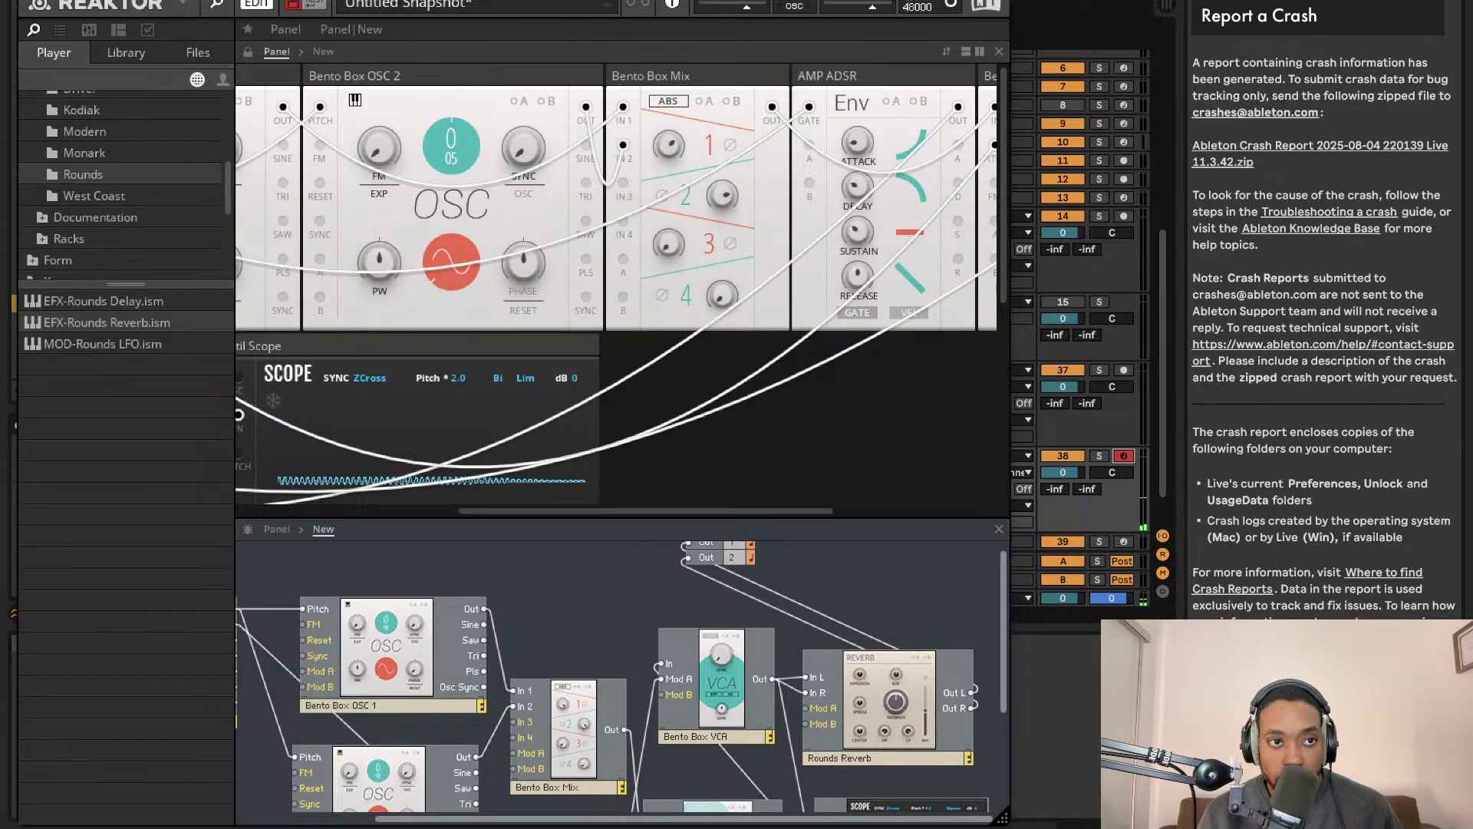
pyautogui.press('super+alt+p')
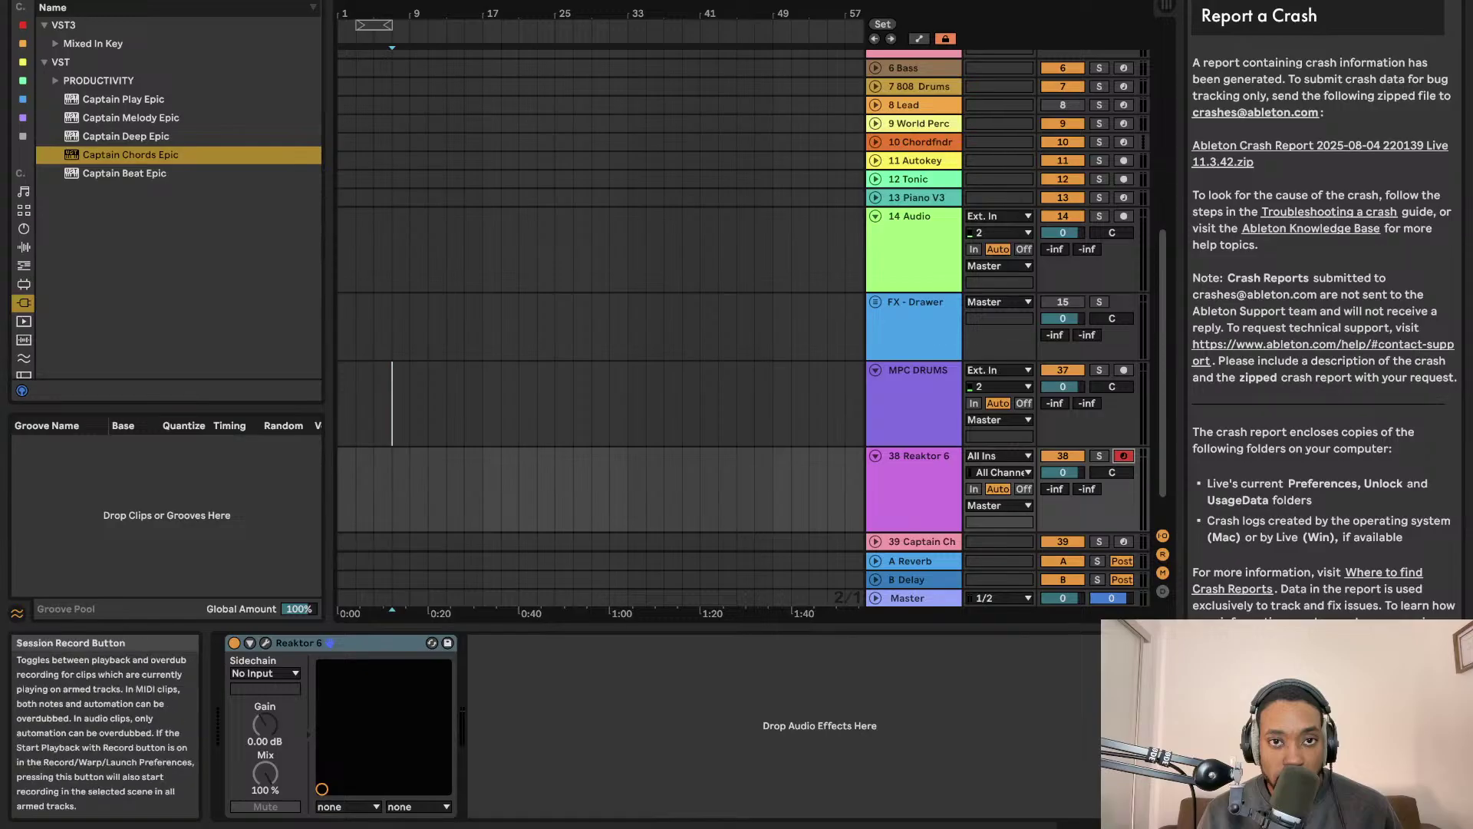
pyautogui.press('super+shift+c')
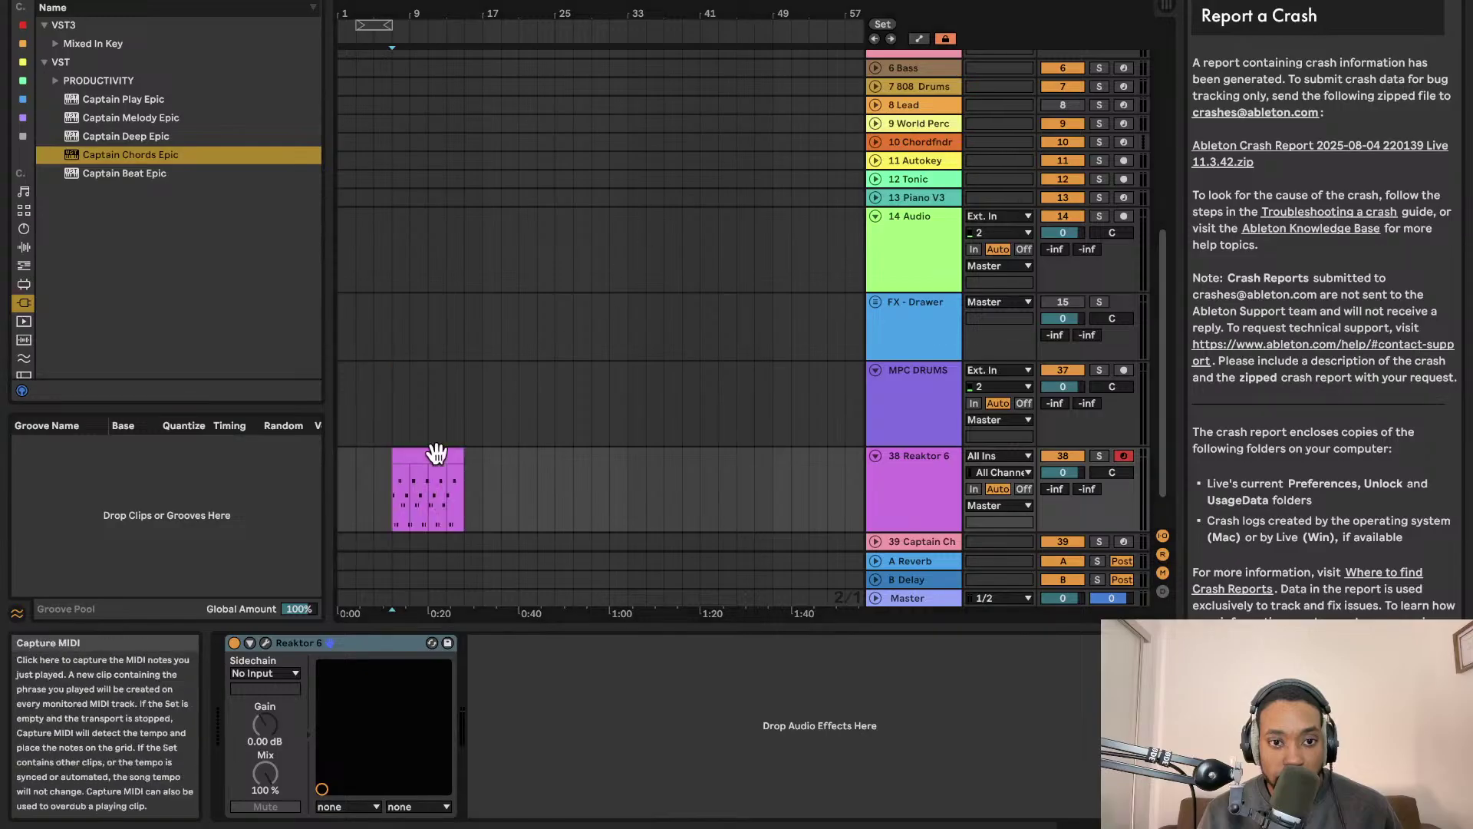
# Reopen the Reaktor 6 window and save the ensemble as PlukmeLS.ens in the Racks folder
pyautogui.click(266, 642)
pyautogui.click(190, 4)
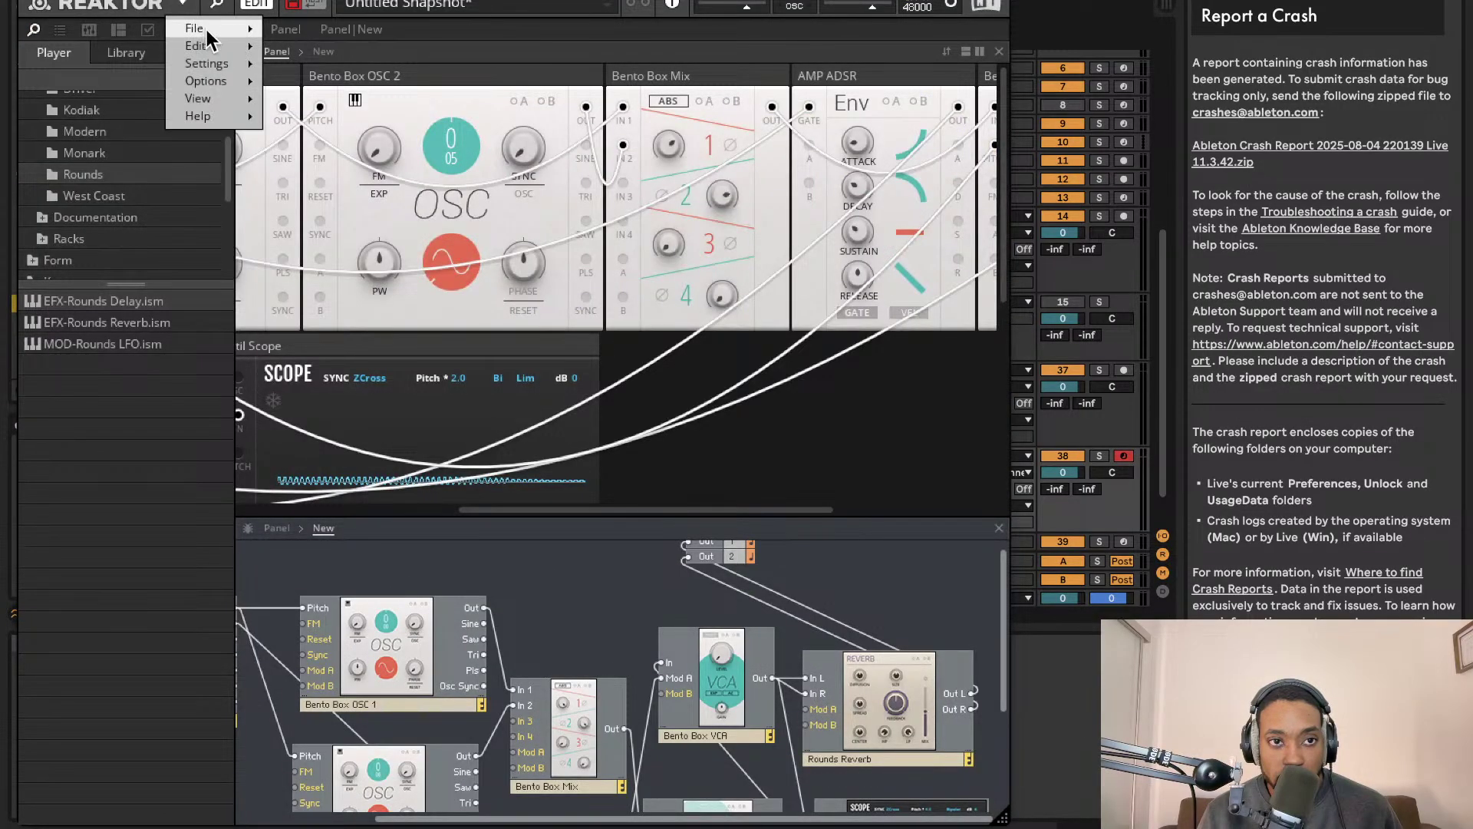
pyautogui.moveTo(201, 28)
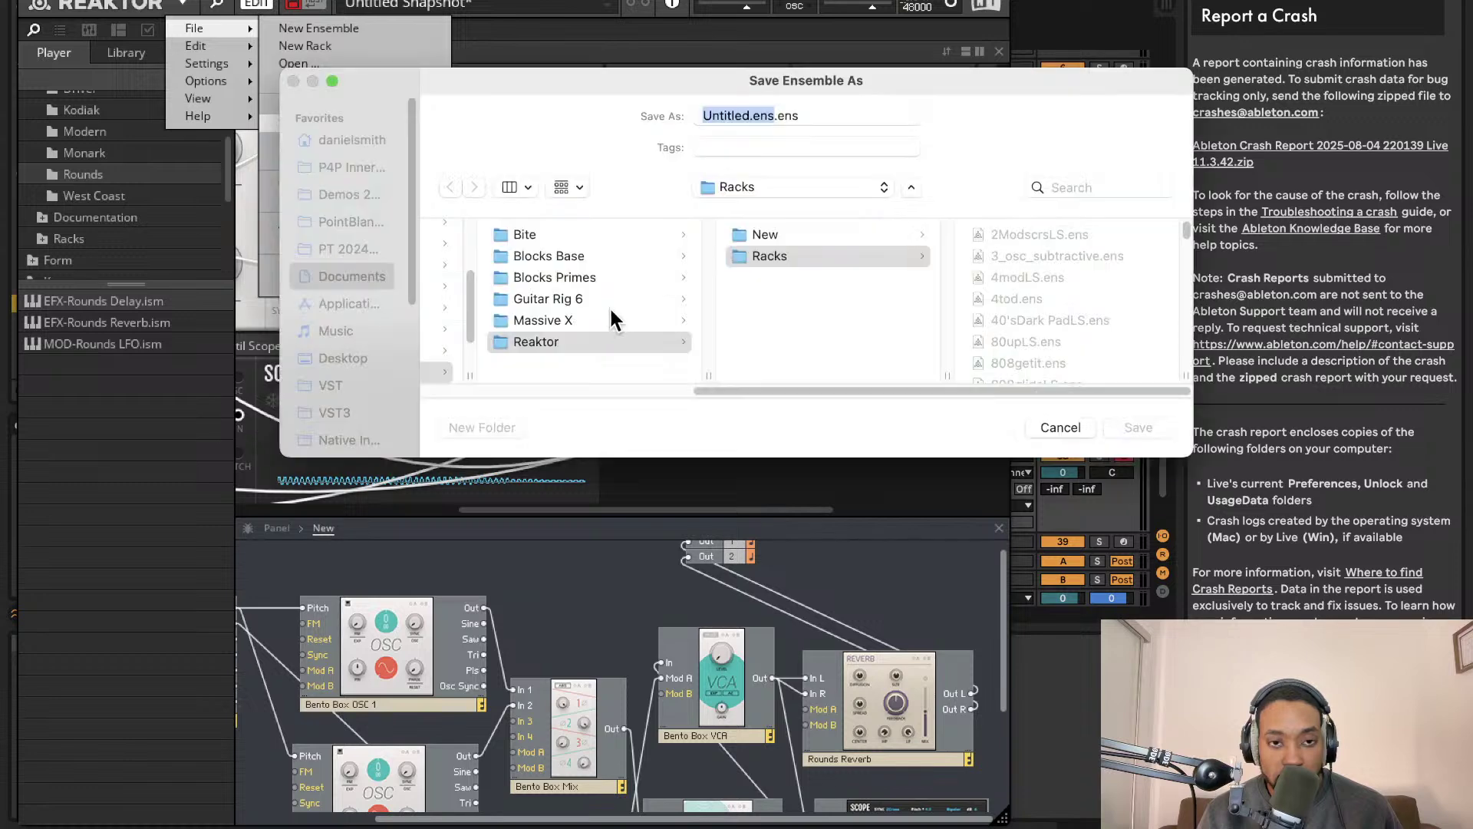
pyautogui.press('BackSpace')
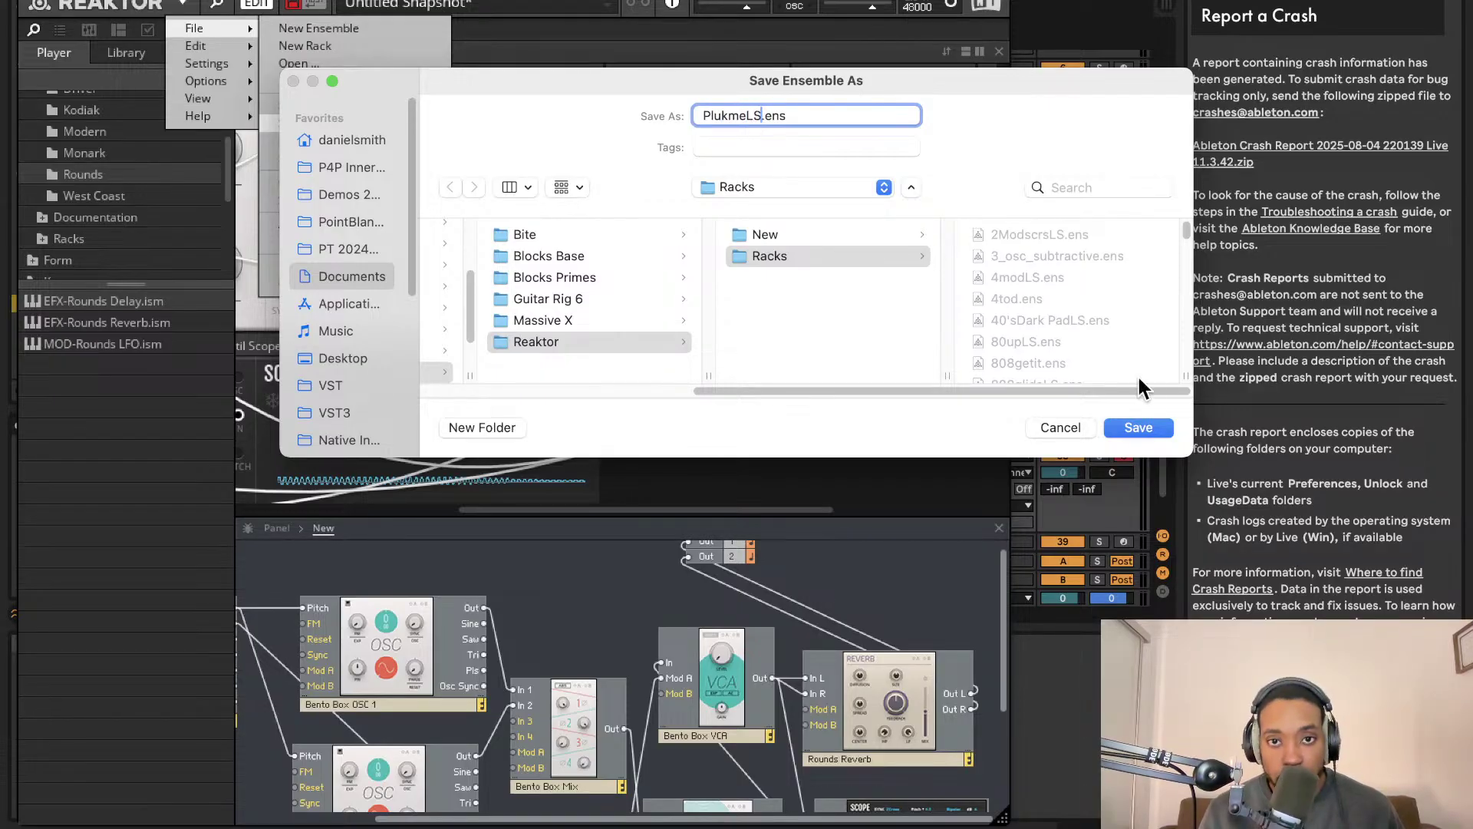
pyautogui.click(1138, 427)
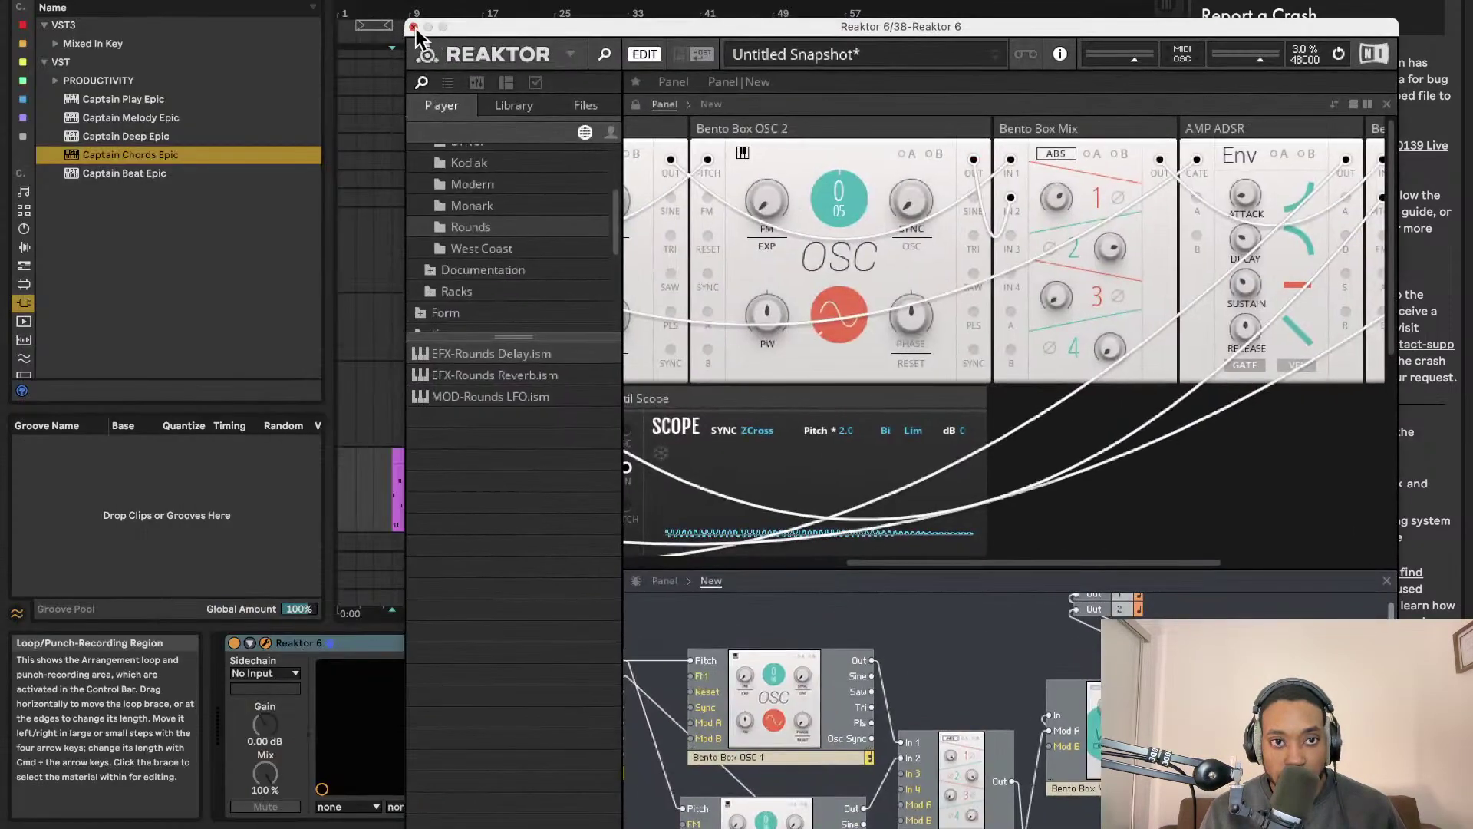
# Close the Reaktor 6 window and set the arrangement loop to the captured MIDI clip
pyautogui.click(415, 29)
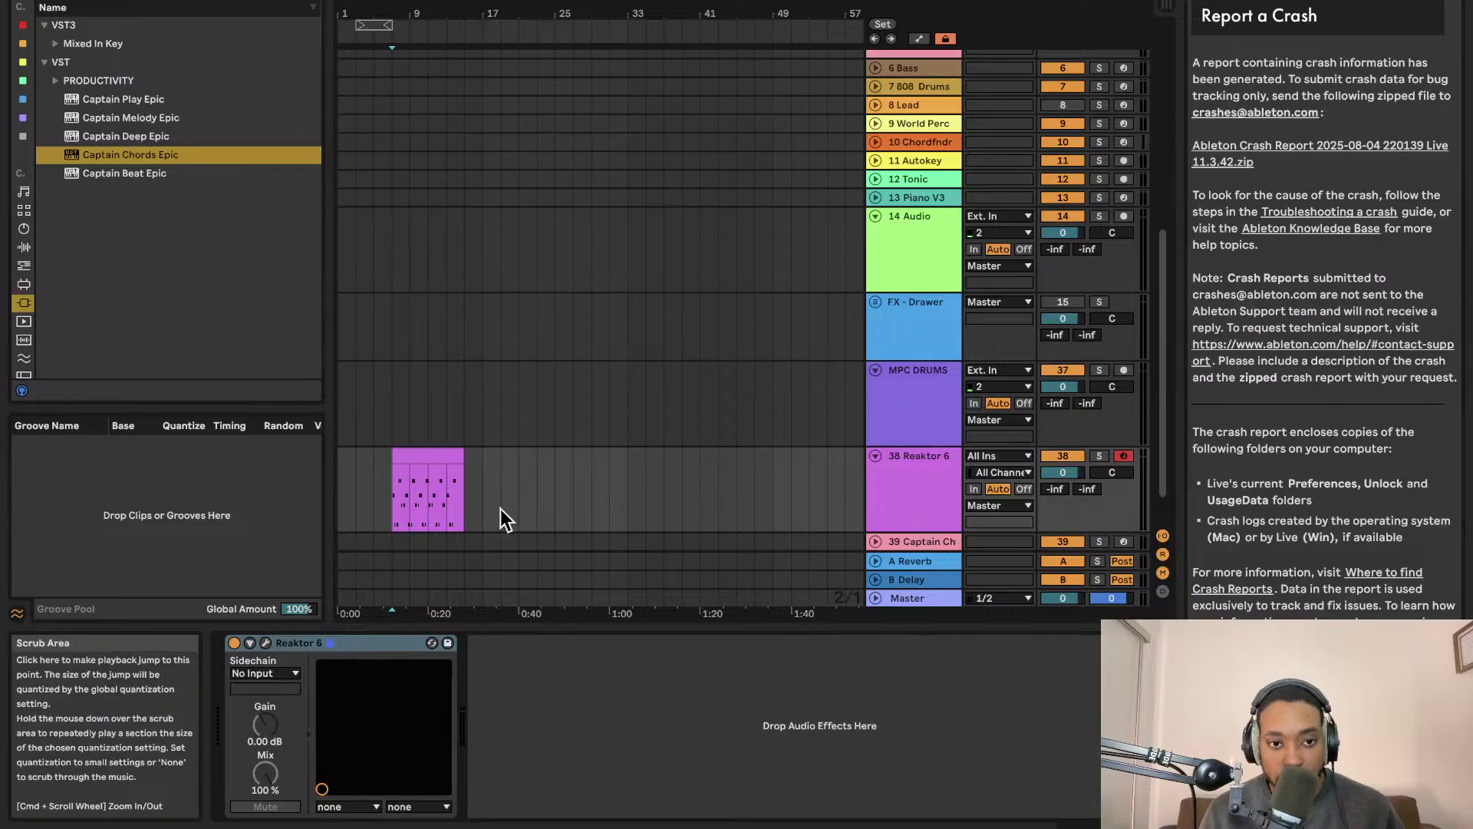
pyautogui.click(435, 452)
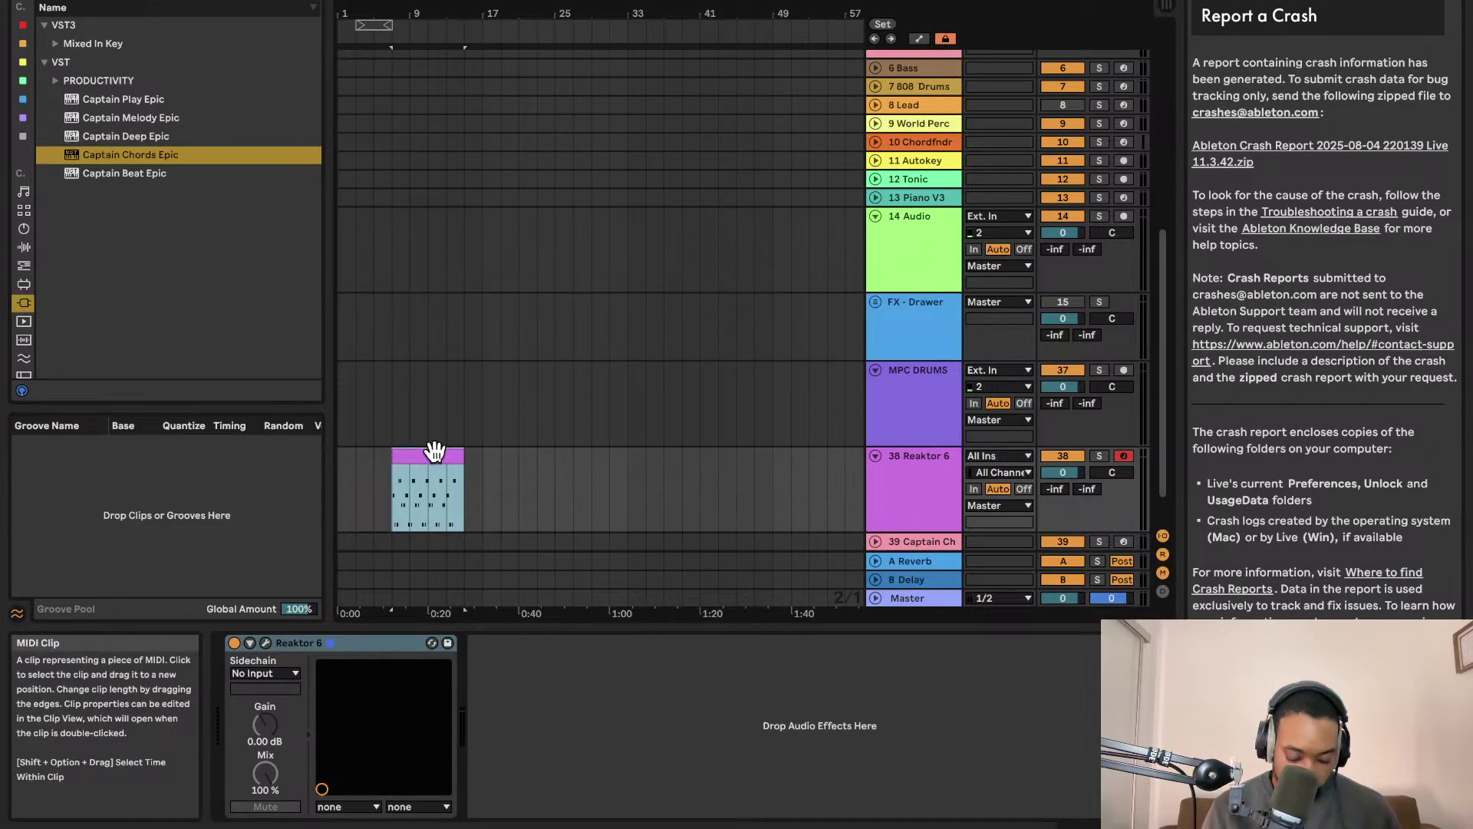
pyautogui.press('super+l')
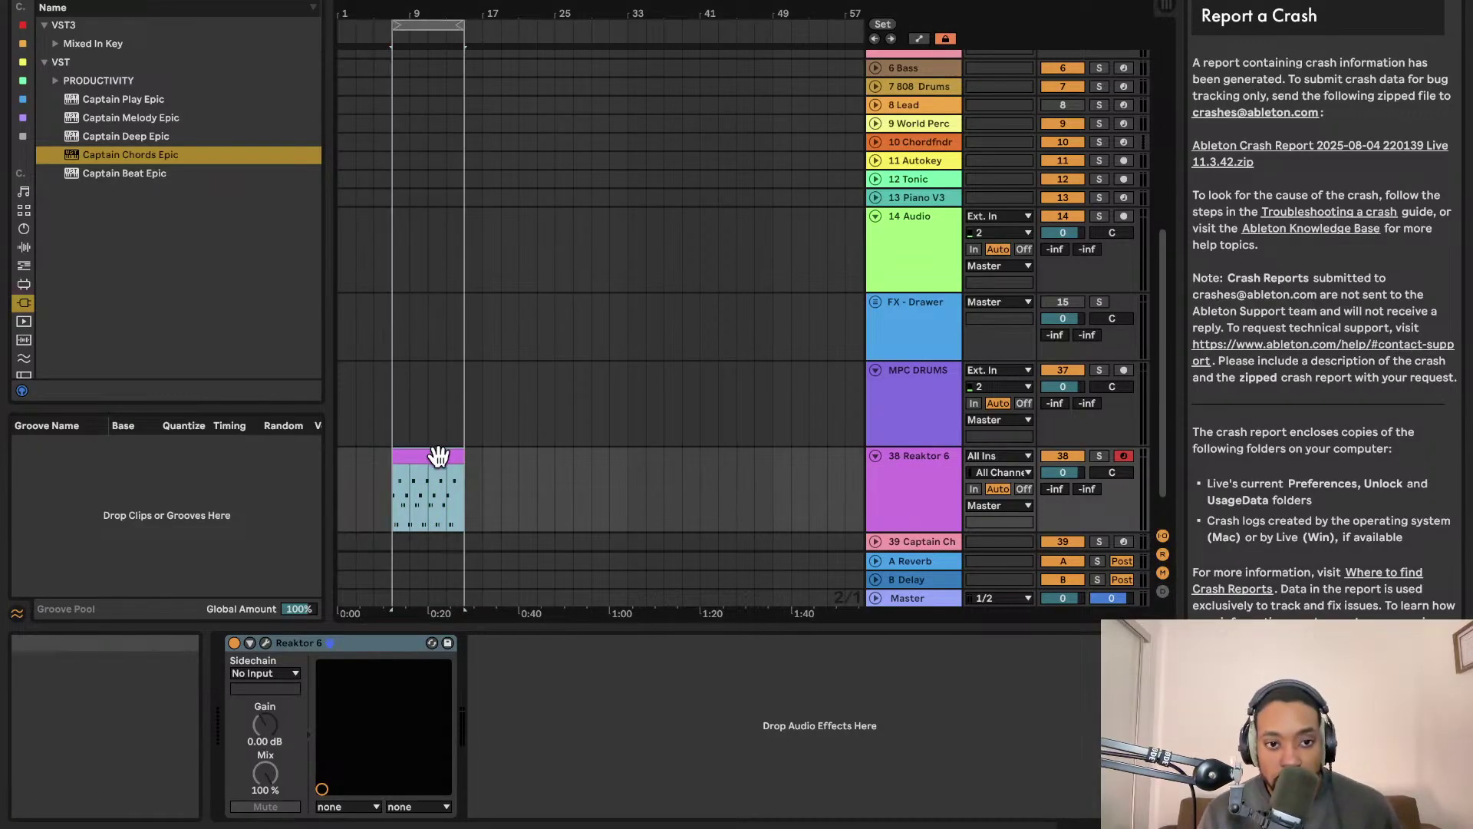
# Reopen the Reaktor 6 window, enlarge it and its structure view, and examine the wiring of all the blocks
pyautogui.click(265, 642)
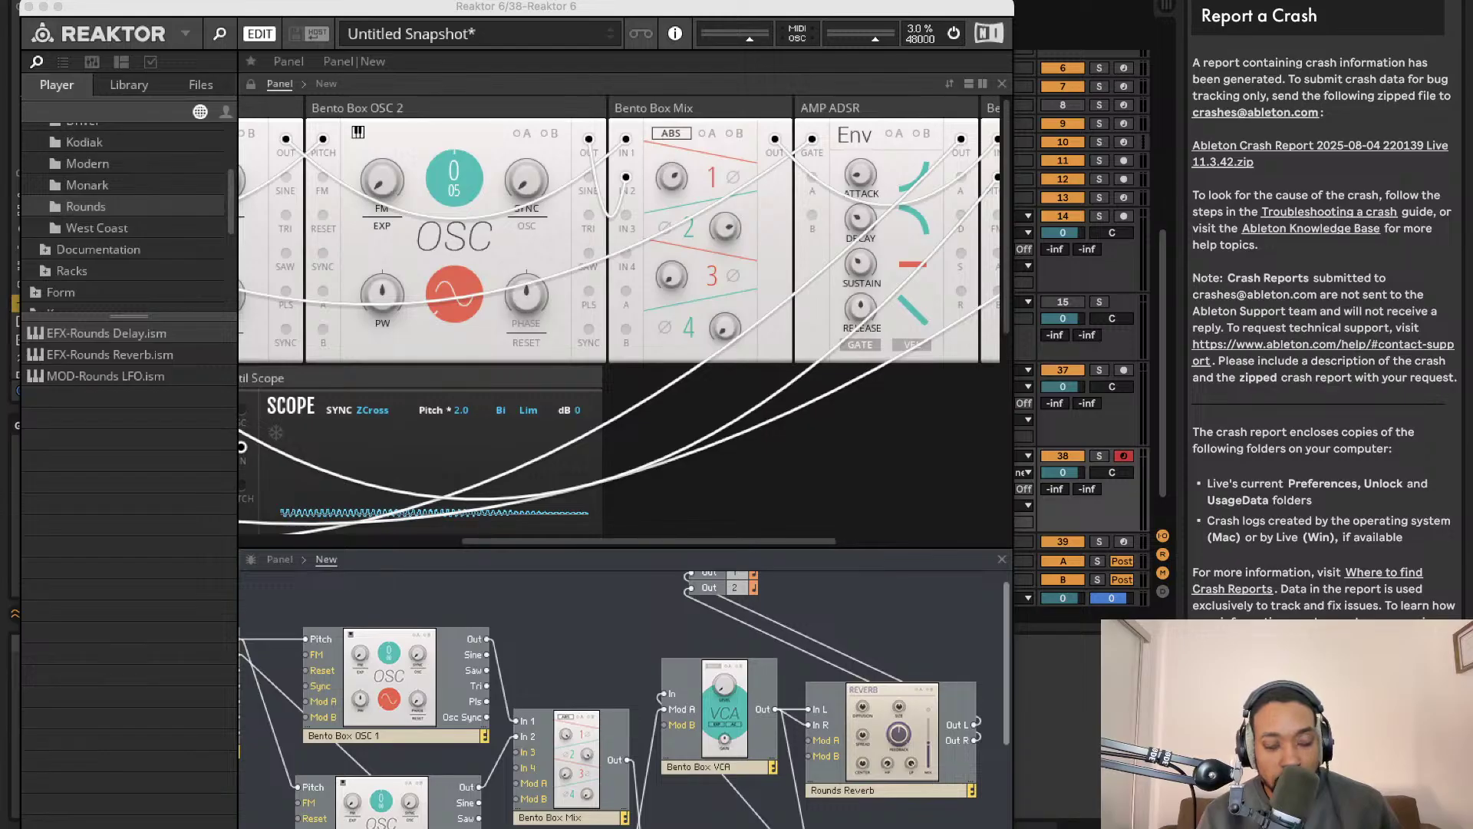
pyautogui.moveTo(430, 6); pyautogui.dragTo(429, 0)
pyautogui.moveTo(1006, 799); pyautogui.dragTo(1032, 799)
pyautogui.scroll(-3, 882, 684)
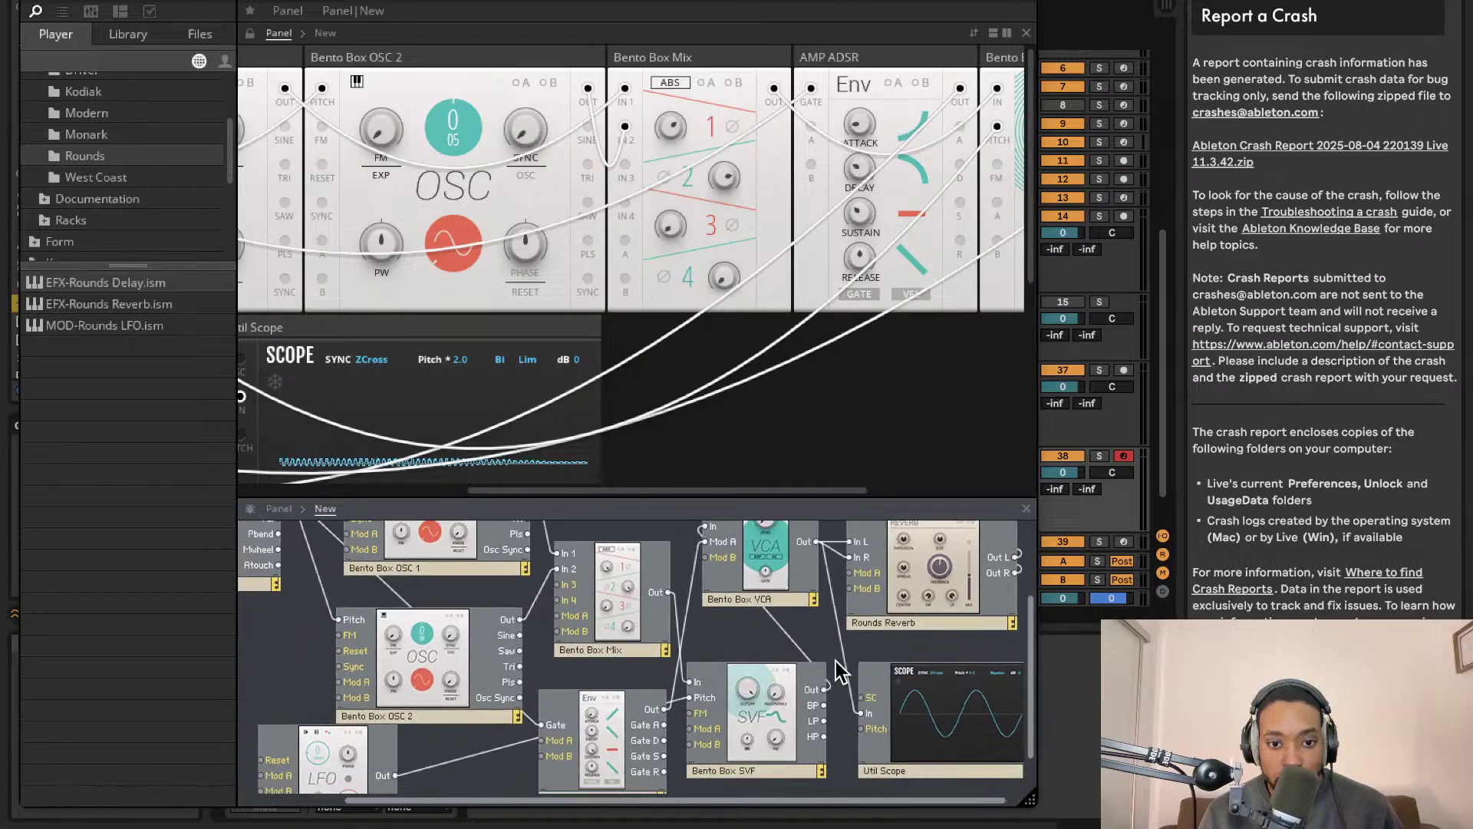
pyautogui.scroll(5, 839, 659)
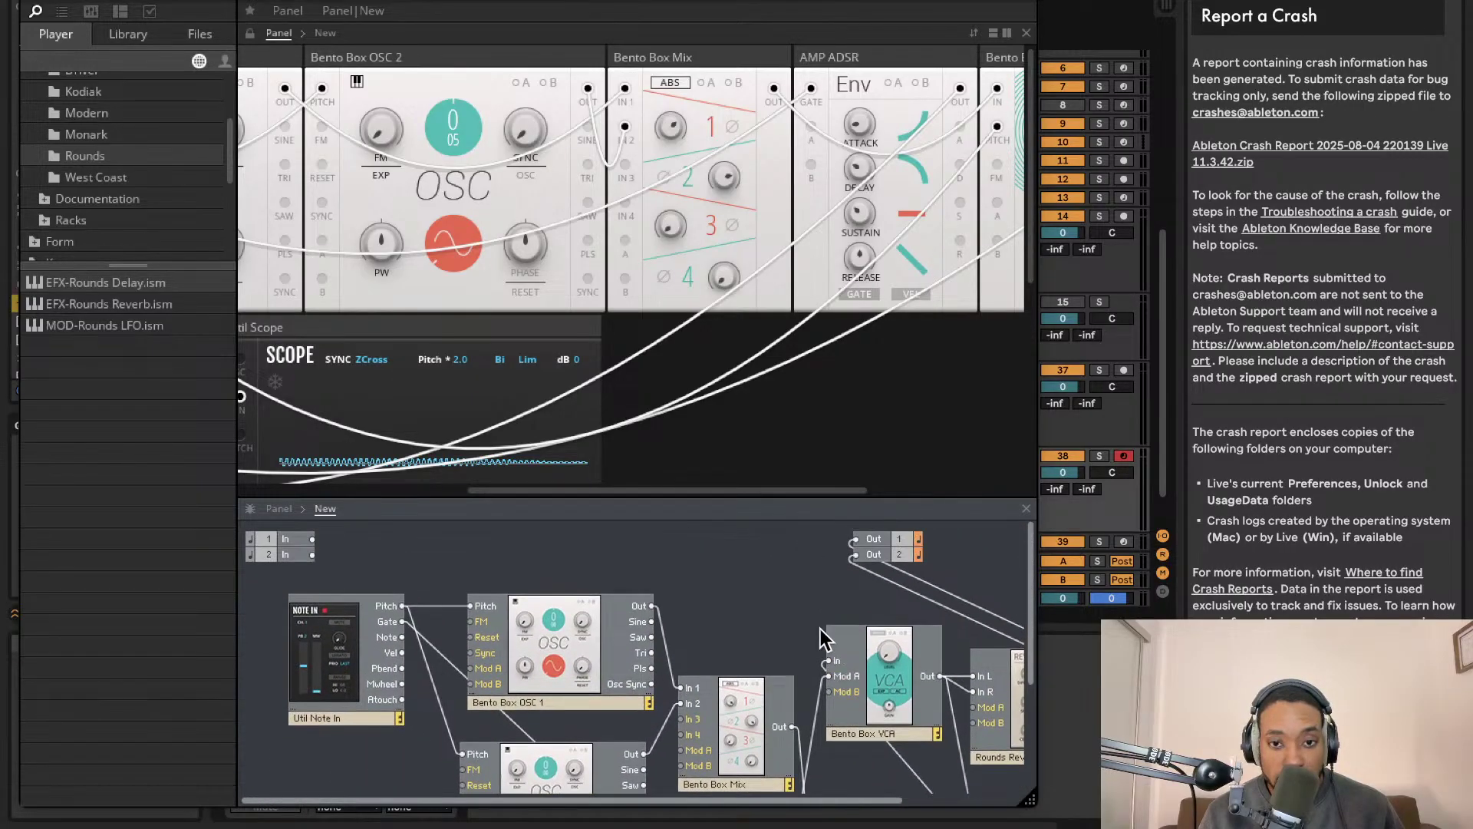
pyautogui.moveTo(793, 499); pyautogui.dragTo(794, 245)
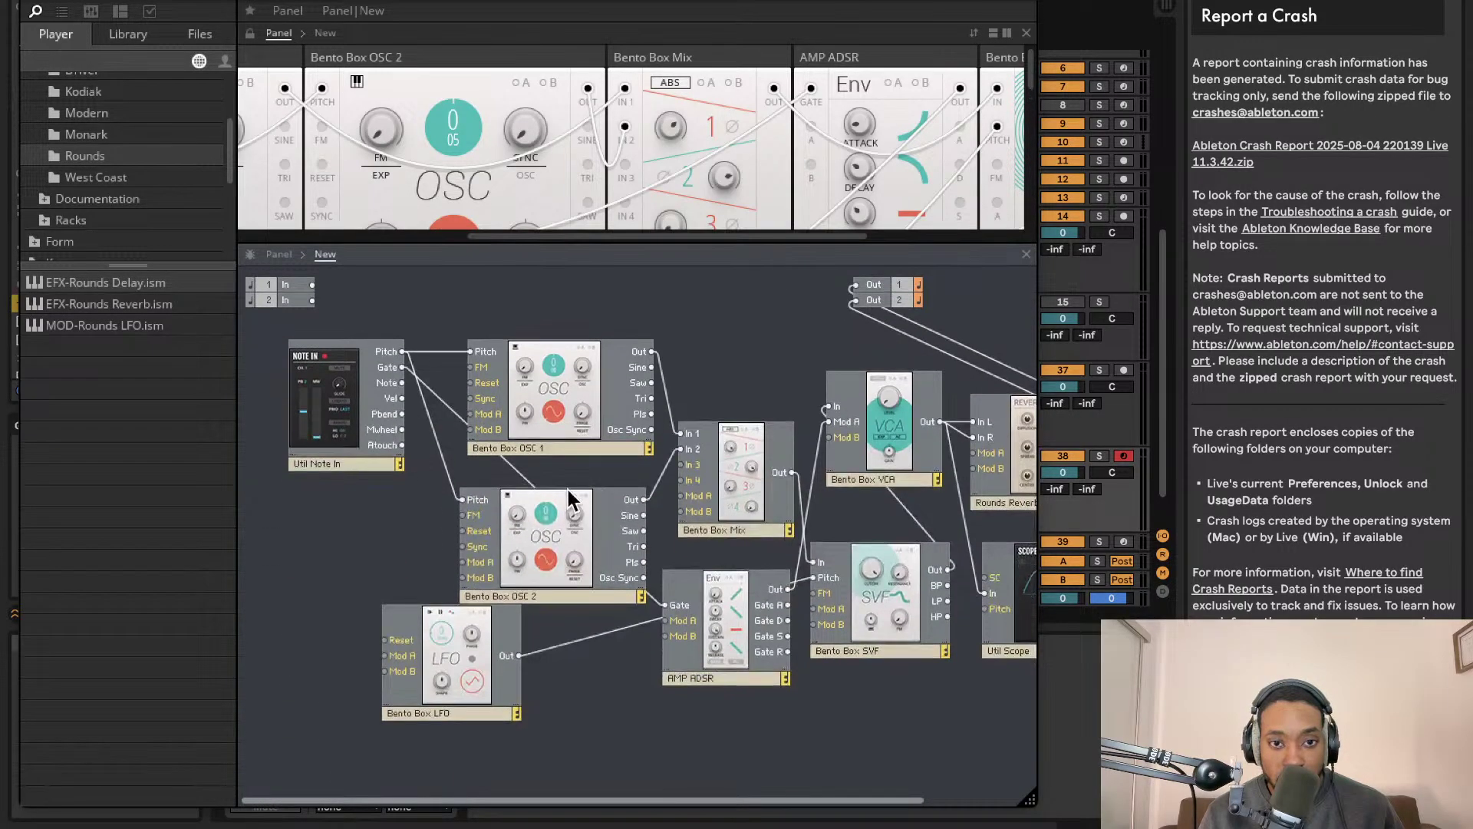
pyautogui.hscroll(3, 583, 477)
pyautogui.hscroll(-1, 586, 482)
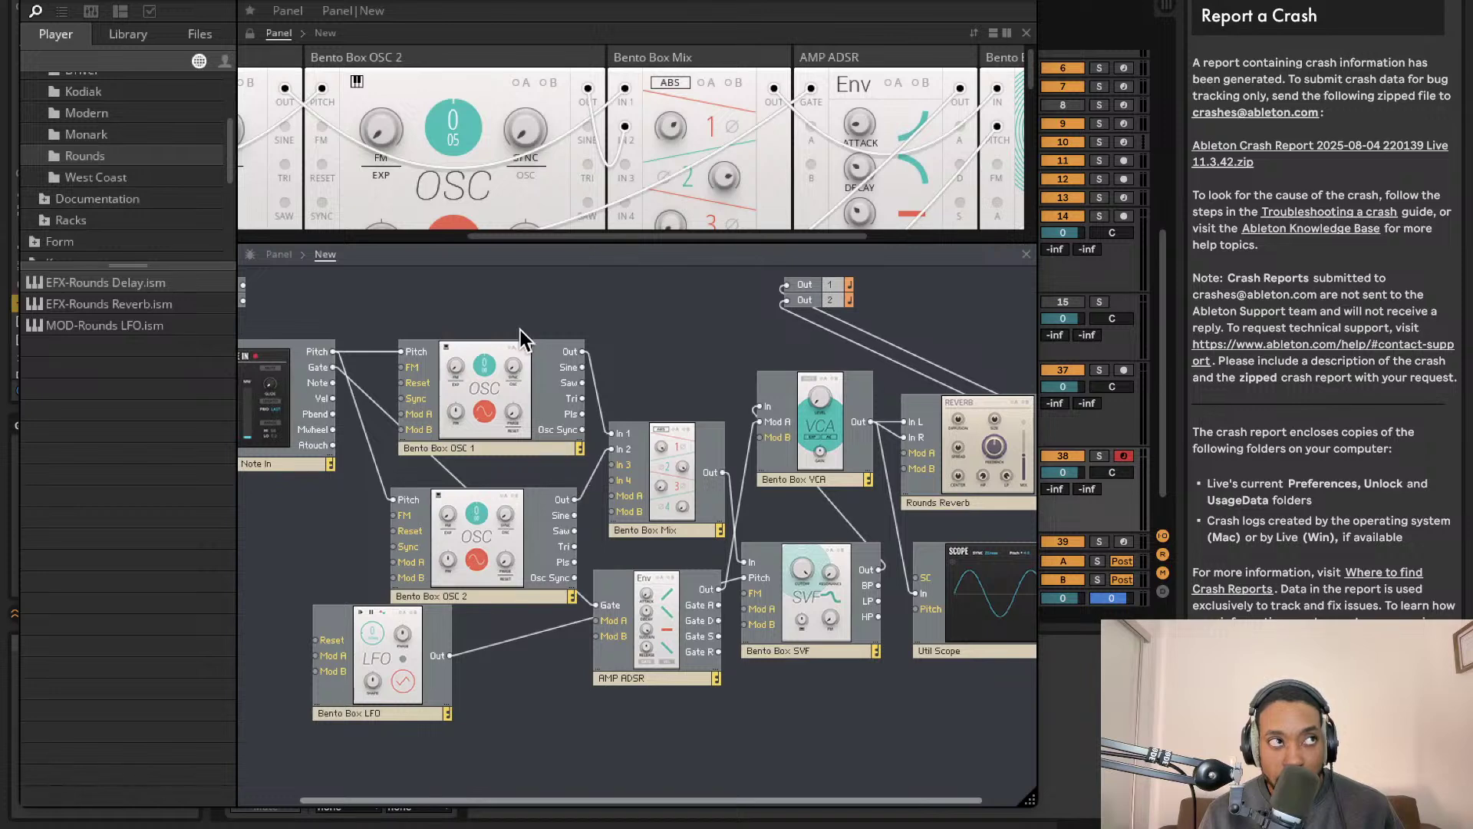
# Hide the plug-in window, toggle playback, and duplicate the captured MIDI clip twice on the Reaktor 6 track
pyautogui.press('super+alt+p')
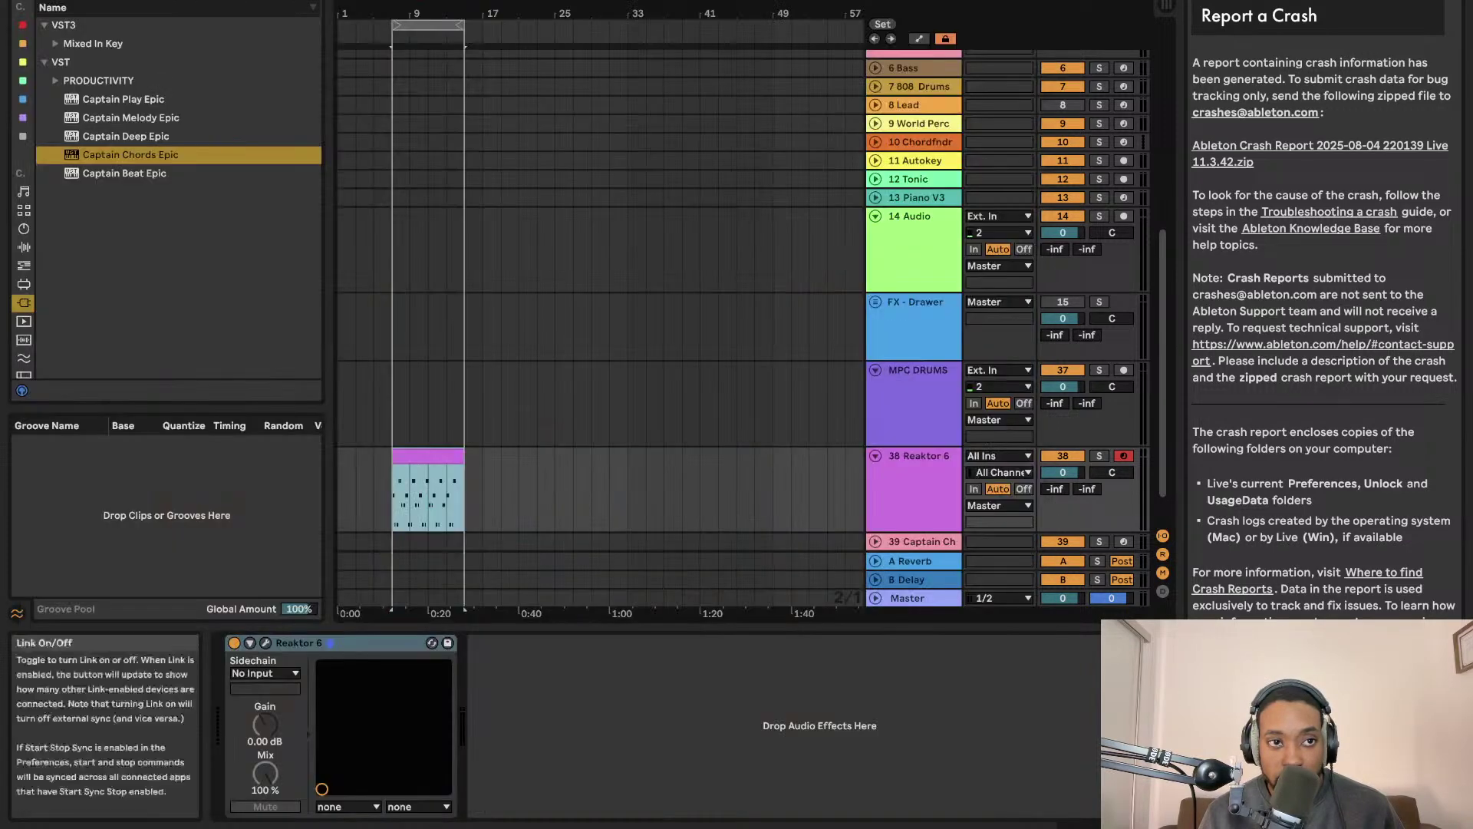
pyautogui.press('space')
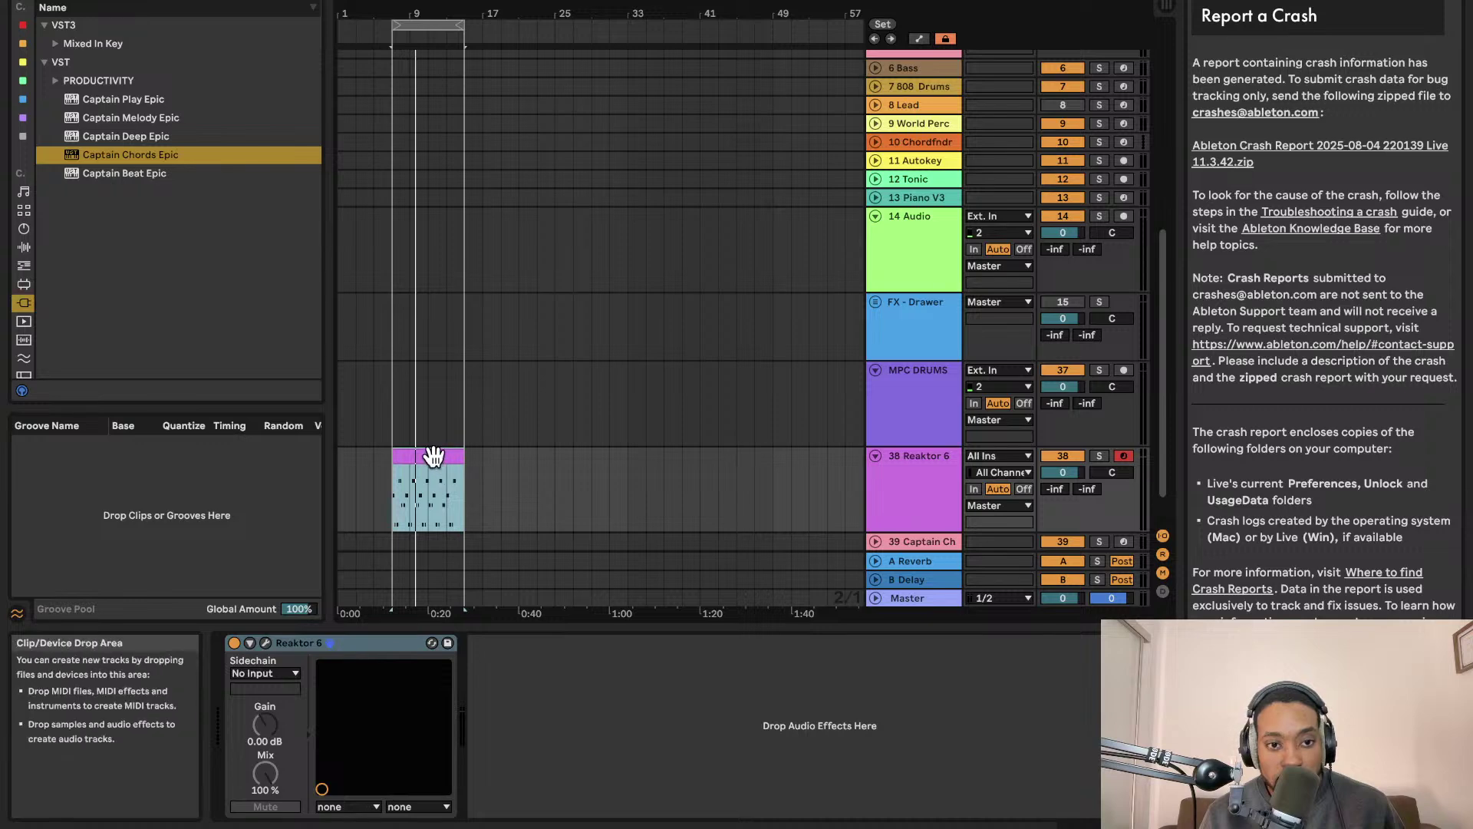
pyautogui.press('super+d')
pyautogui.press('super+d')
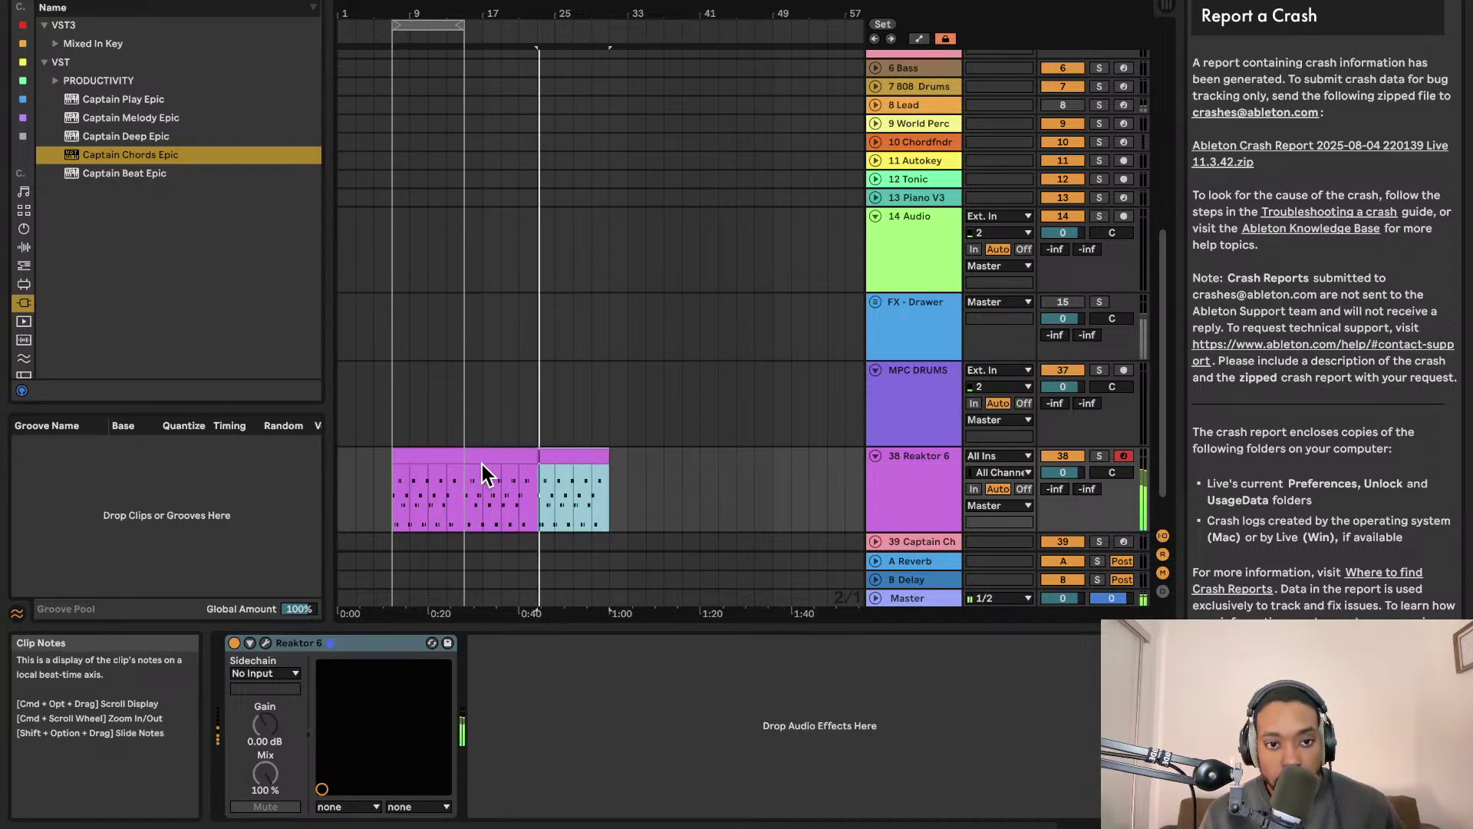
# Select all three MIDI clips, loop the arrangement over them, and start playback
pyautogui.keyDown('shift'); pyautogui.click(418, 454); pyautogui.keyUp('shift')
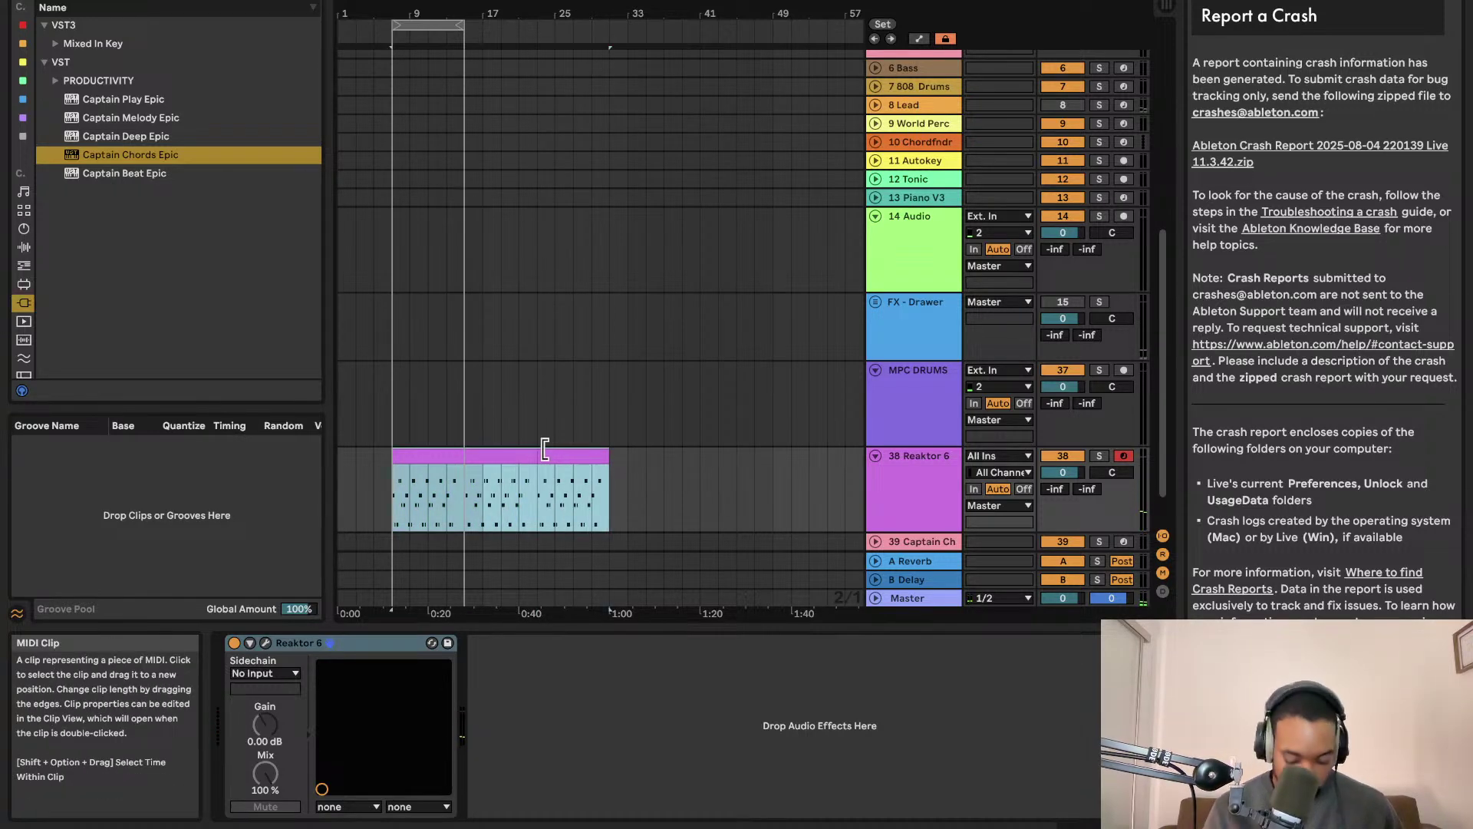
pyautogui.press('super+l')
pyautogui.press('space')
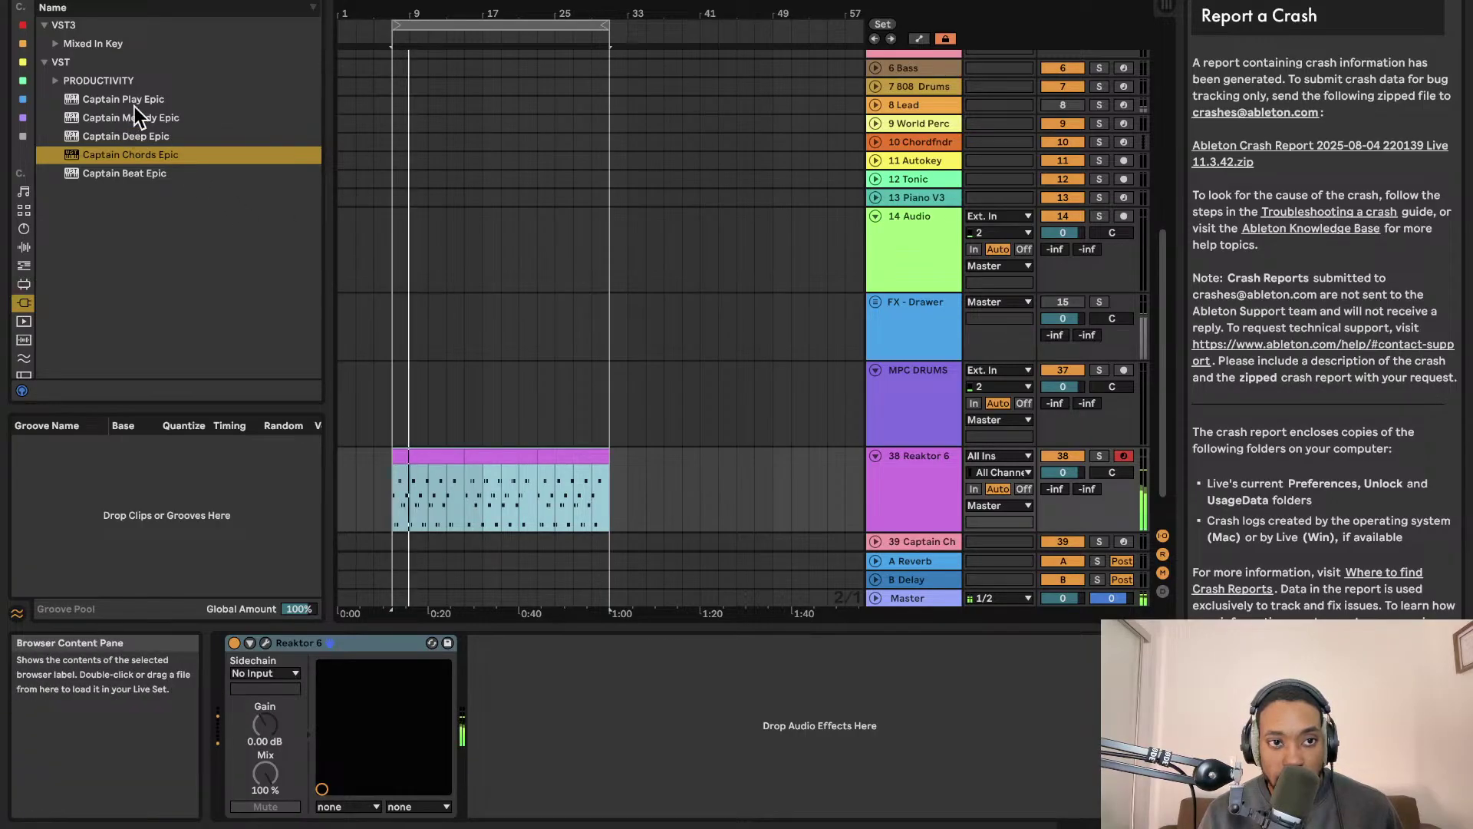
pyautogui.click(24, 246)
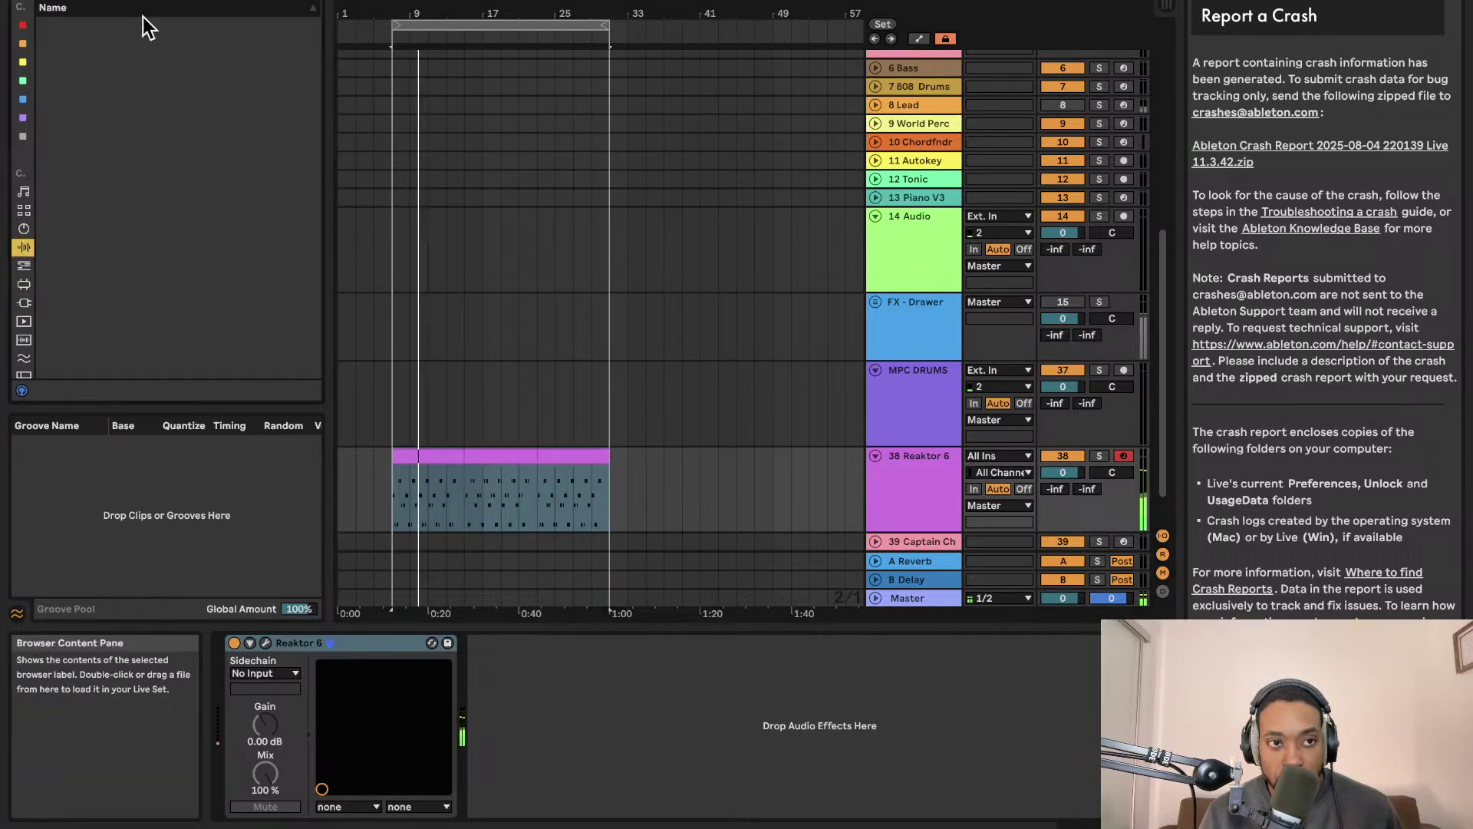
pyautogui.click(23, 301)
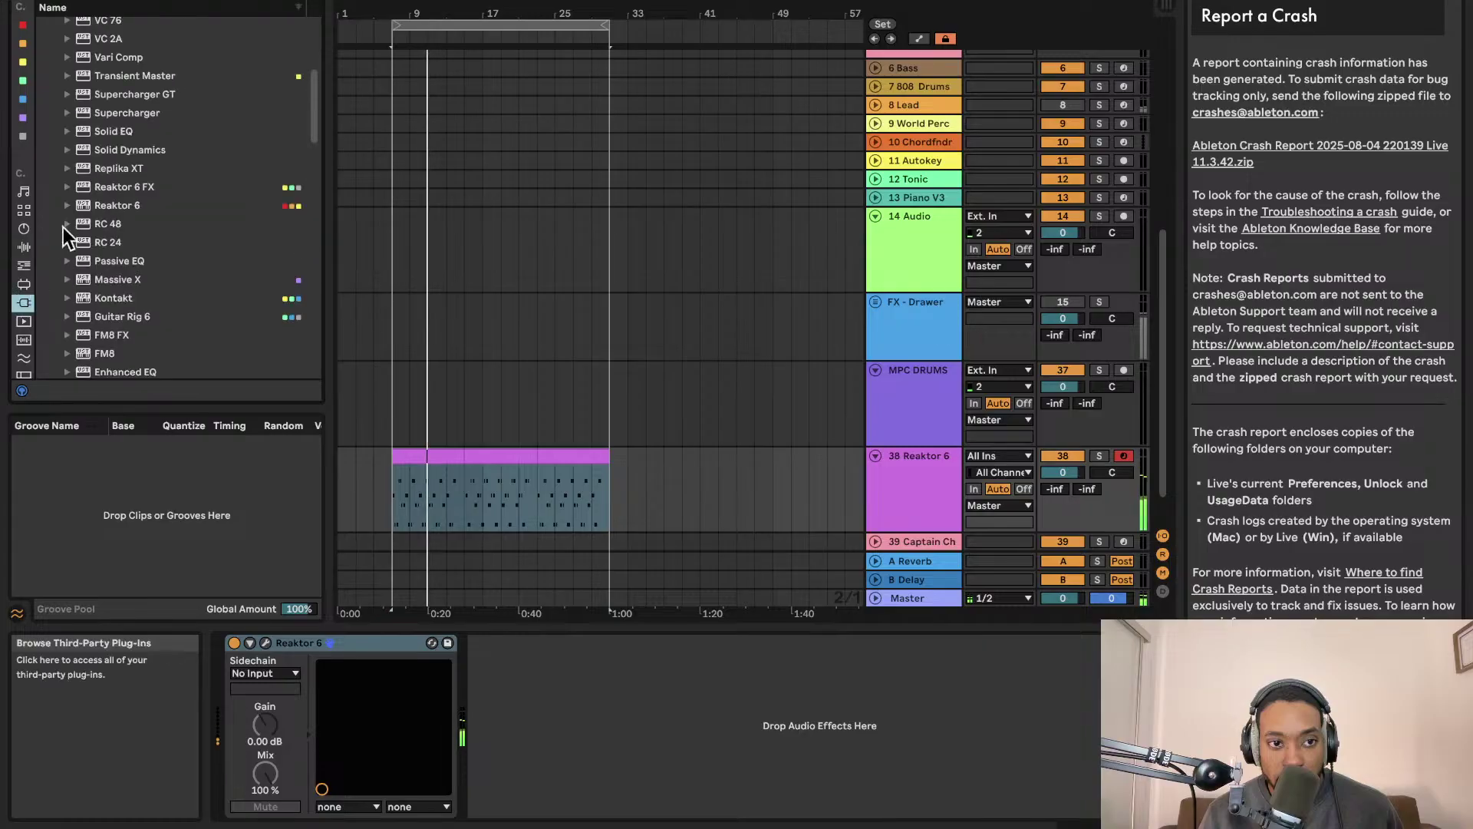
pyautogui.scroll(-8, 150, 256)
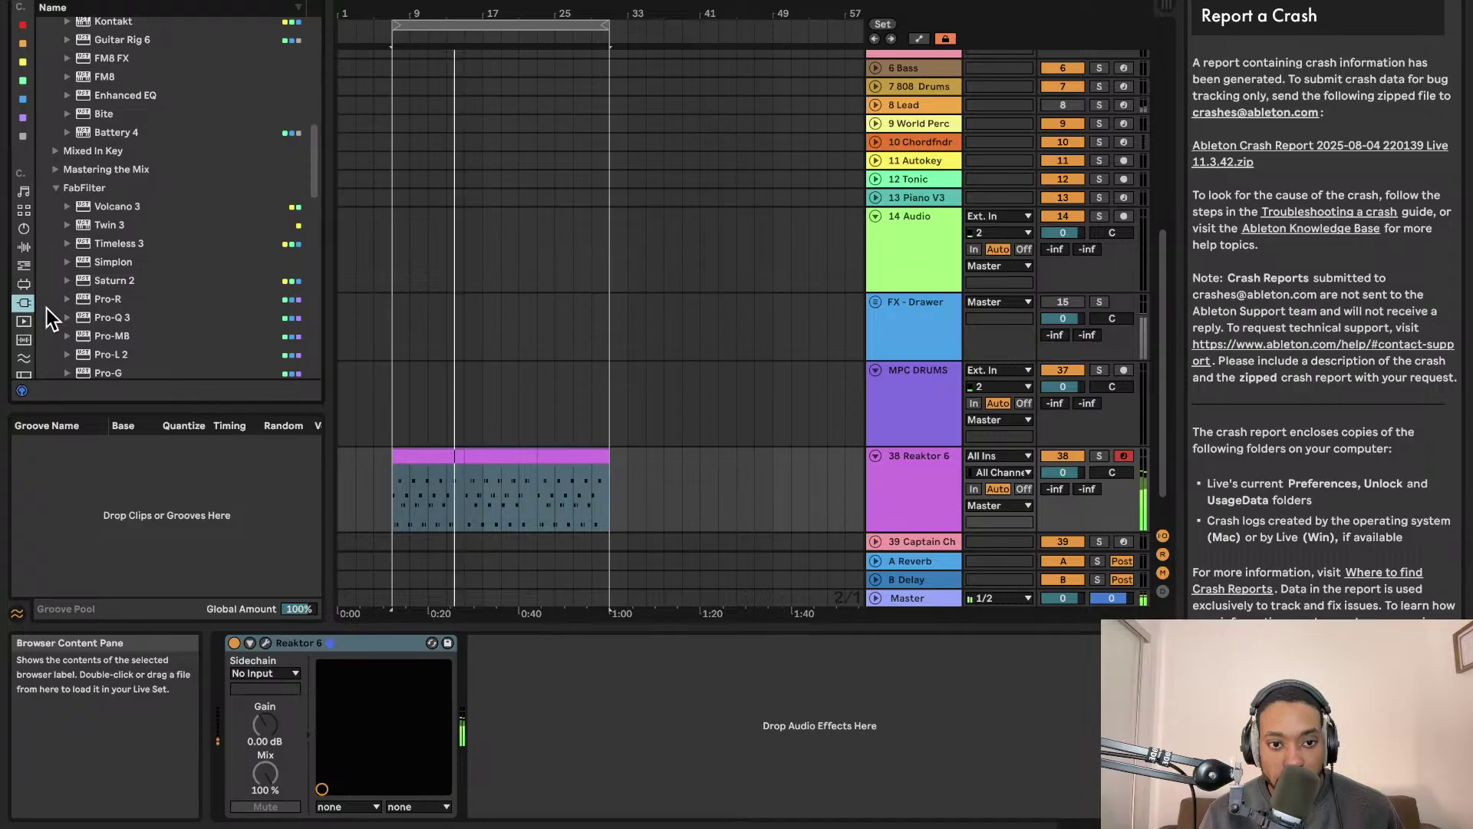
pyautogui.scroll(5, 395, 486)
pyautogui.scroll(1, 499, 482)
# Trim the first Reaktor 6 MIDI clip to span bars 8 to 14 and loop the arrangement over it
pyautogui.press('space')
pyautogui.moveTo(633, 458); pyautogui.dragTo(694, 439)
pyautogui.scroll(2, 580, 465)
pyautogui.hscroll(-5, 576, 465)
pyautogui.press('space')
pyautogui.scroll(3, 697, 454)
pyautogui.scroll(-1, 687, 454)
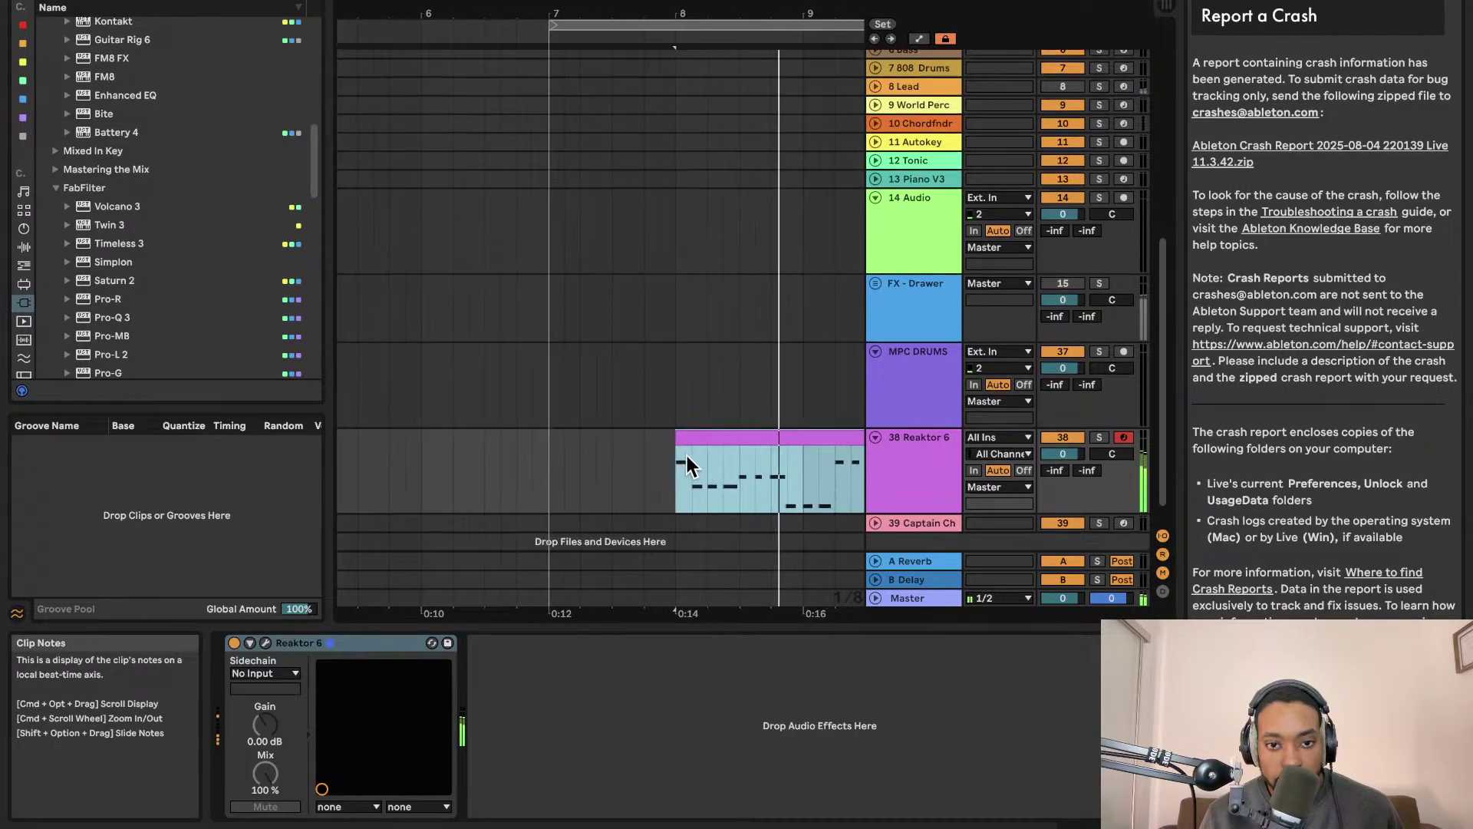
pyautogui.keyDown('shift'); pyautogui.click(711, 462); pyautogui.keyUp('shift')
pyautogui.click(734, 467)
pyautogui.moveTo(738, 466); pyautogui.dragTo(718, 477)
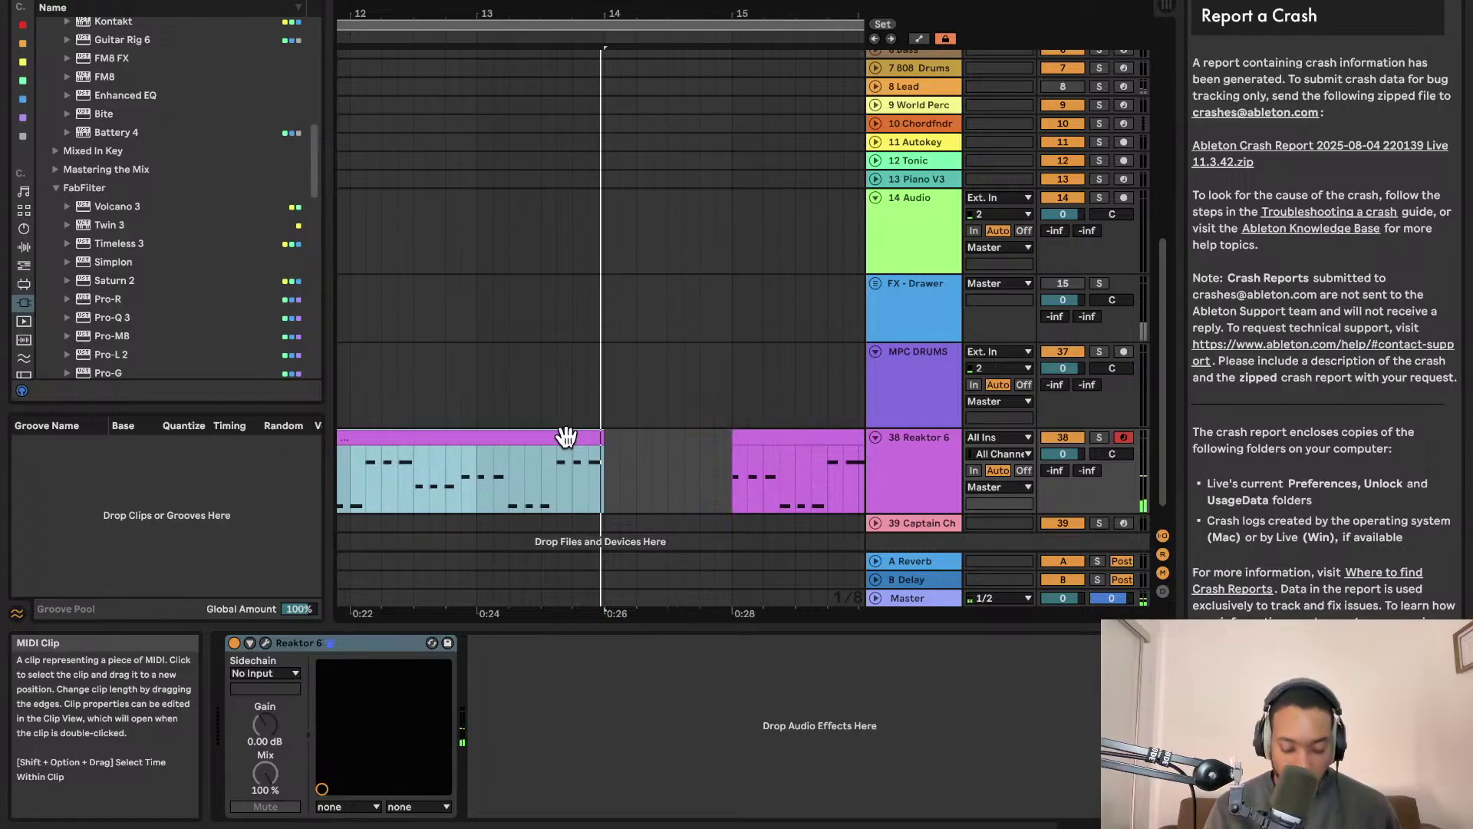
pyautogui.hscroll(3, 582, 434)
pyautogui.scroll(-3, 605, 434)
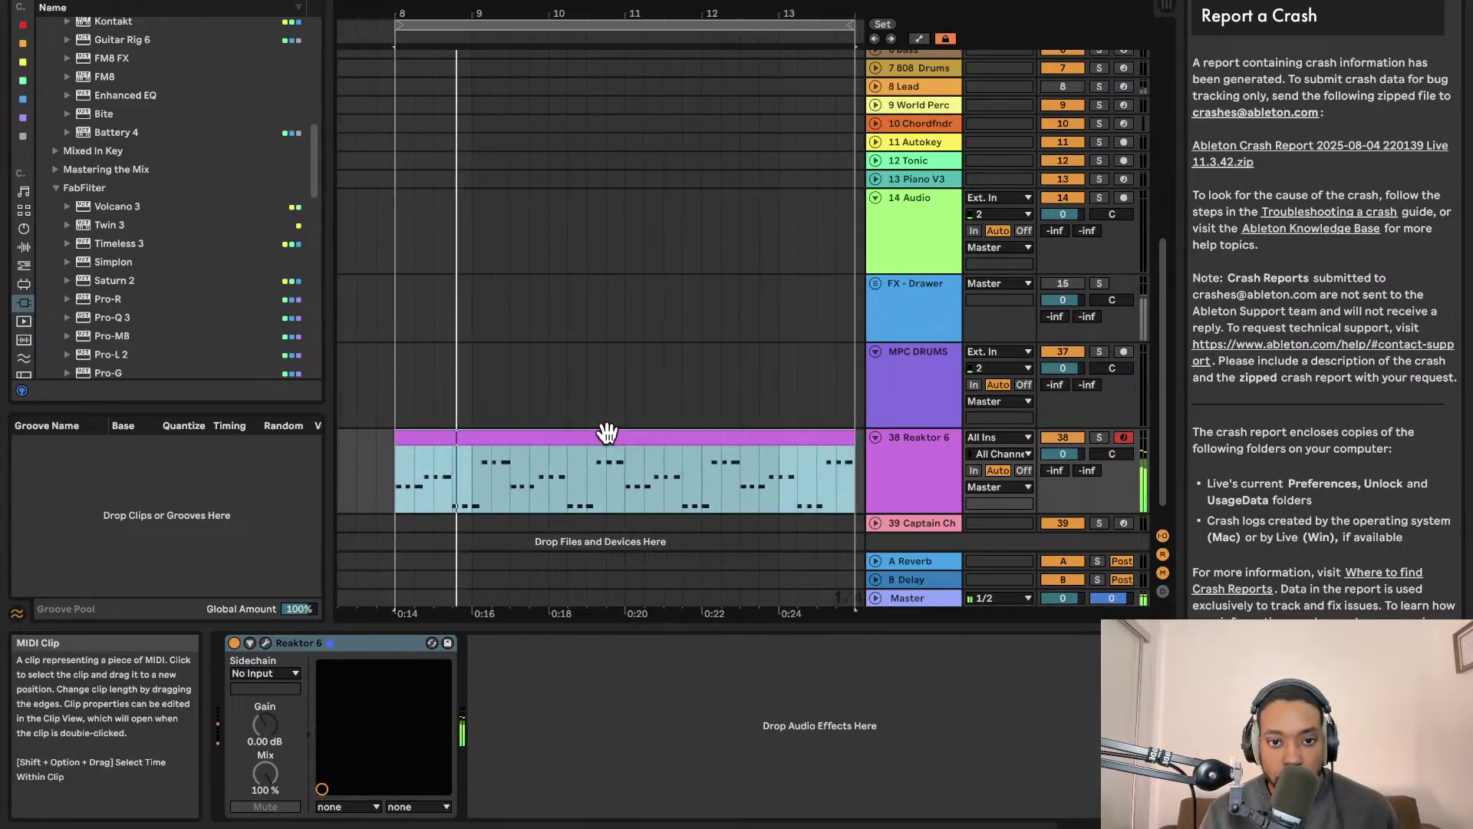
# Move the second MIDI clip from the Reaktor 6 track to the Captain Ch track and deactivate it
pyautogui.scroll(3, 608, 434)
pyautogui.scroll(-3, 608, 434)
pyautogui.moveTo(791, 413); pyautogui.dragTo(361, 353)
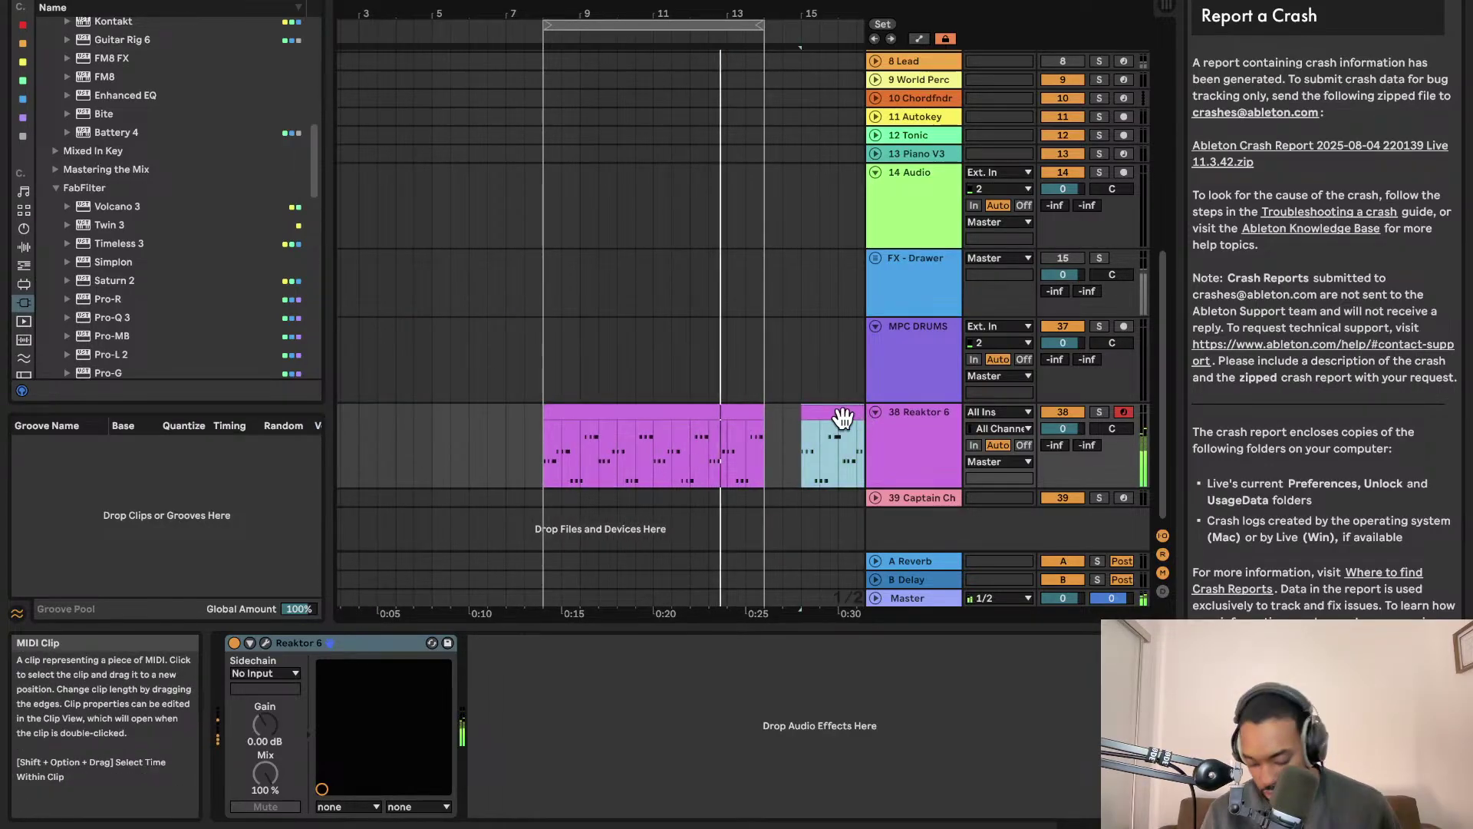
pyautogui.moveTo(821, 422); pyautogui.dragTo(812, 500)
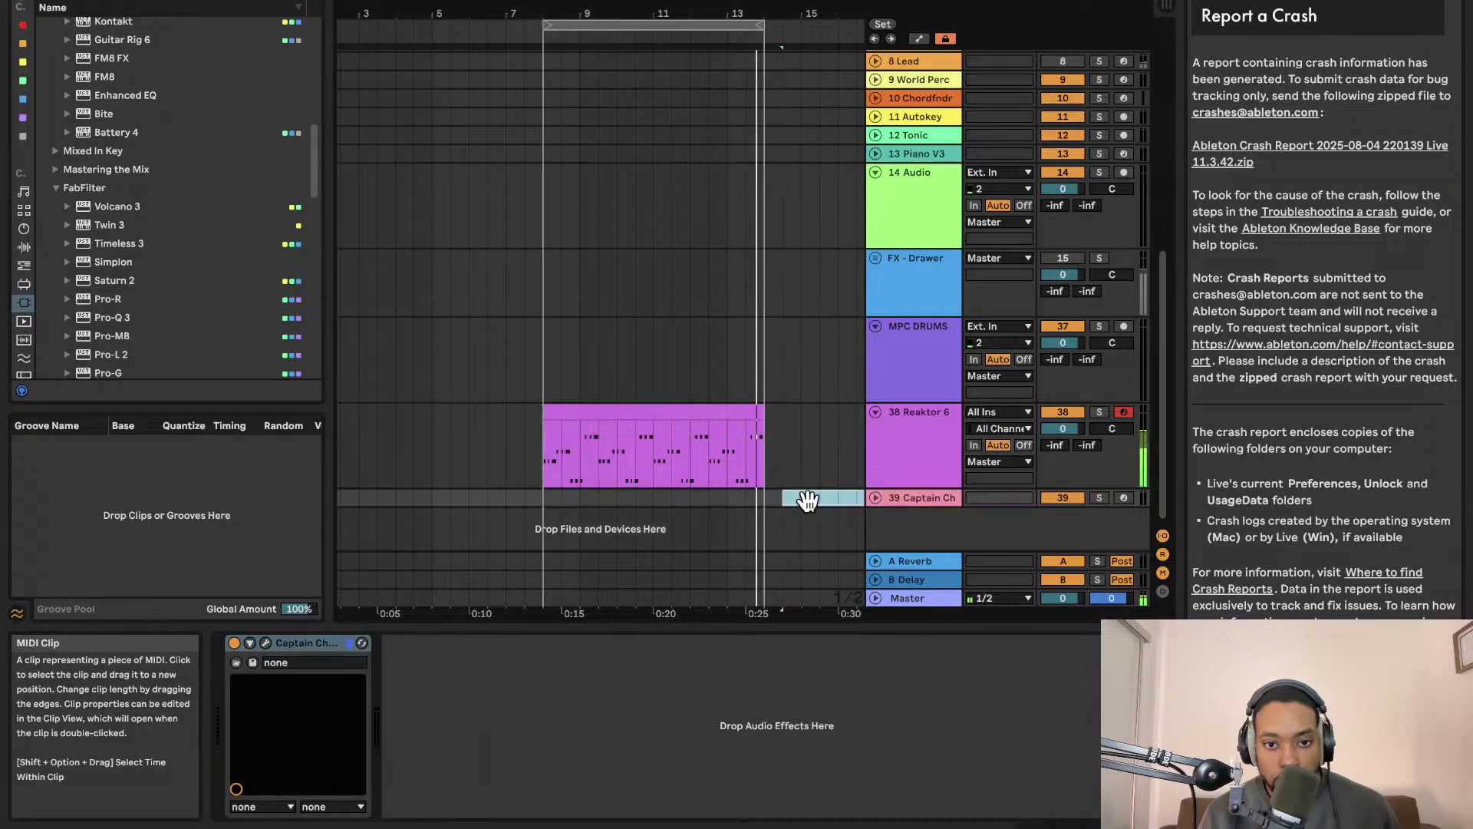
# Duplicate the trimmed MIDI clip twice, end to end, on the Reaktor 6 track
pyautogui.click(675, 416)
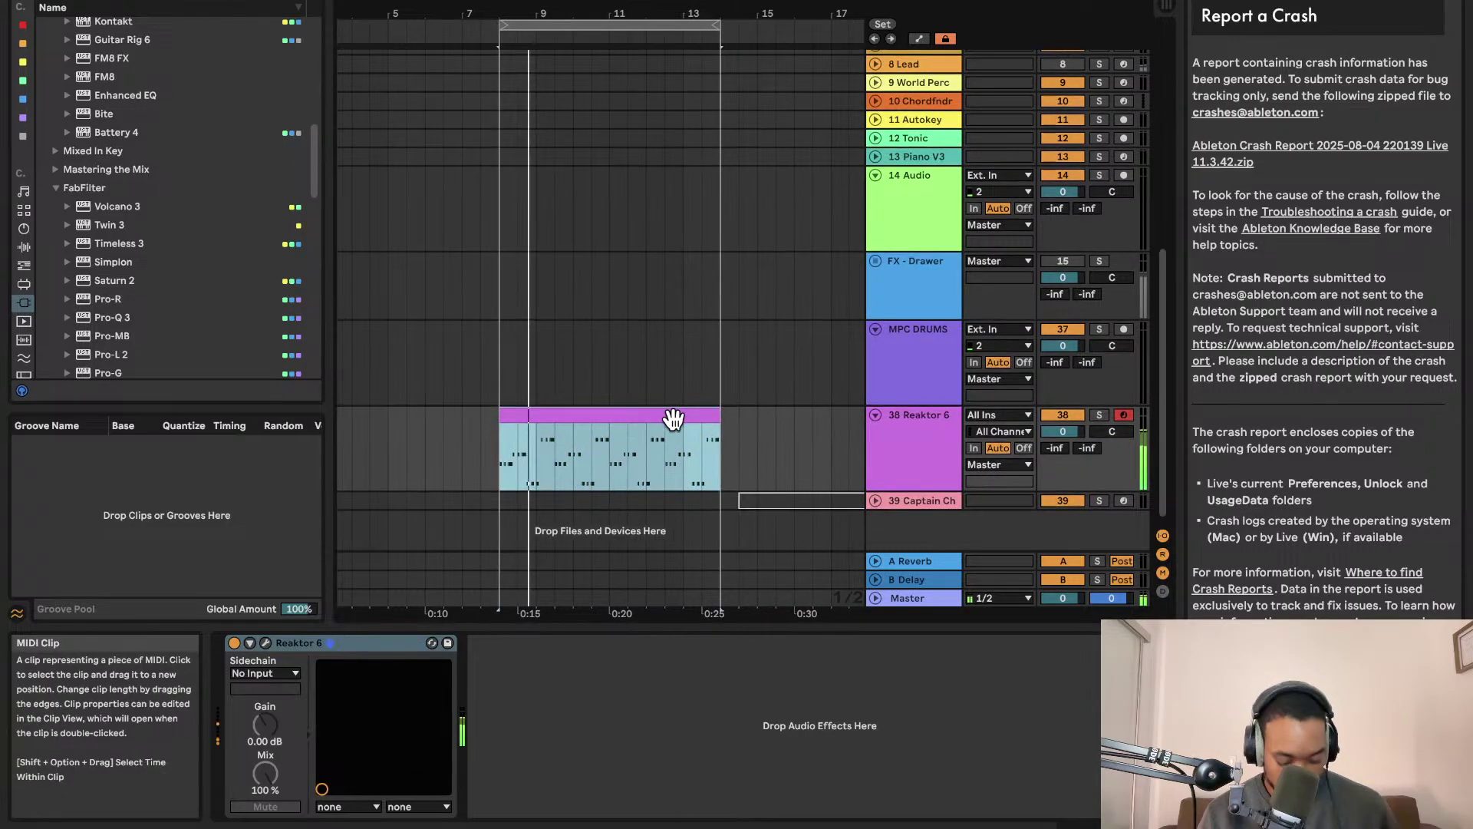
pyautogui.press('super+d')
pyautogui.press('super+d')
pyautogui.scroll(4, 640, 421)
pyautogui.press('-')
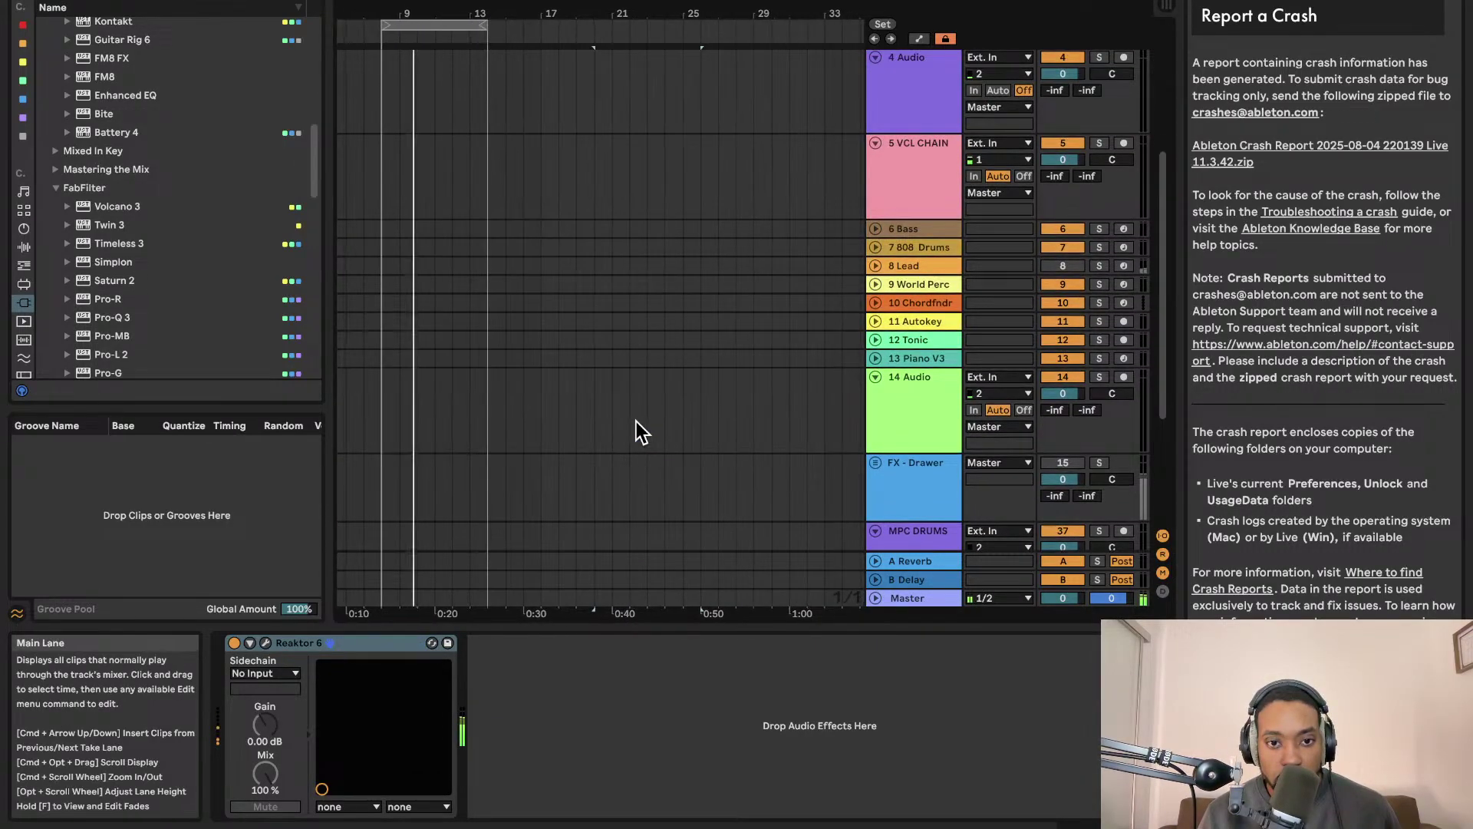
pyautogui.scroll(-5, 637, 421)
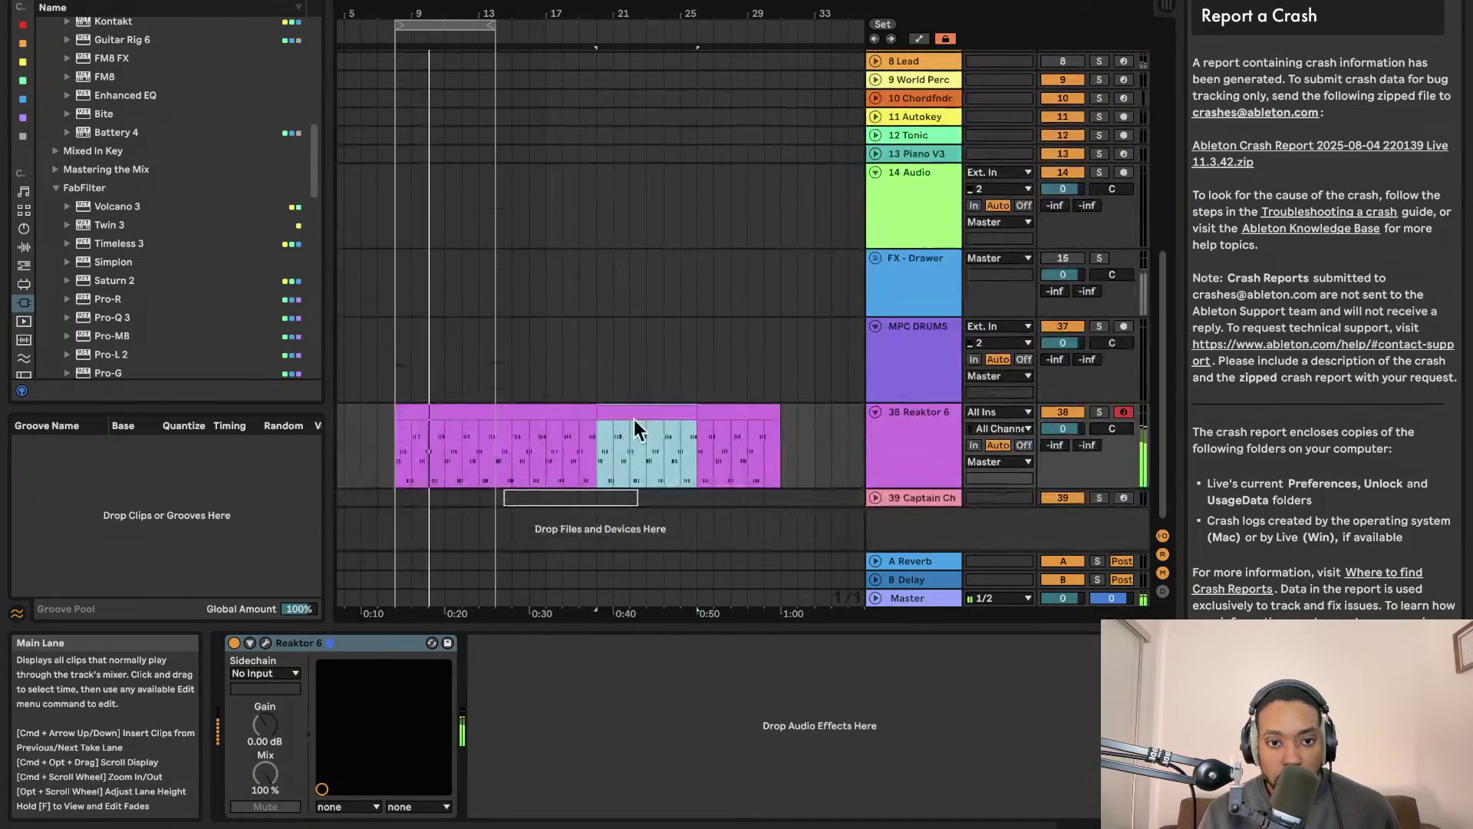
# Loop the arrangement over all the clips on the Reaktor 6 track and restart playback
pyautogui.click(539, 410)
pyautogui.press('super+l')
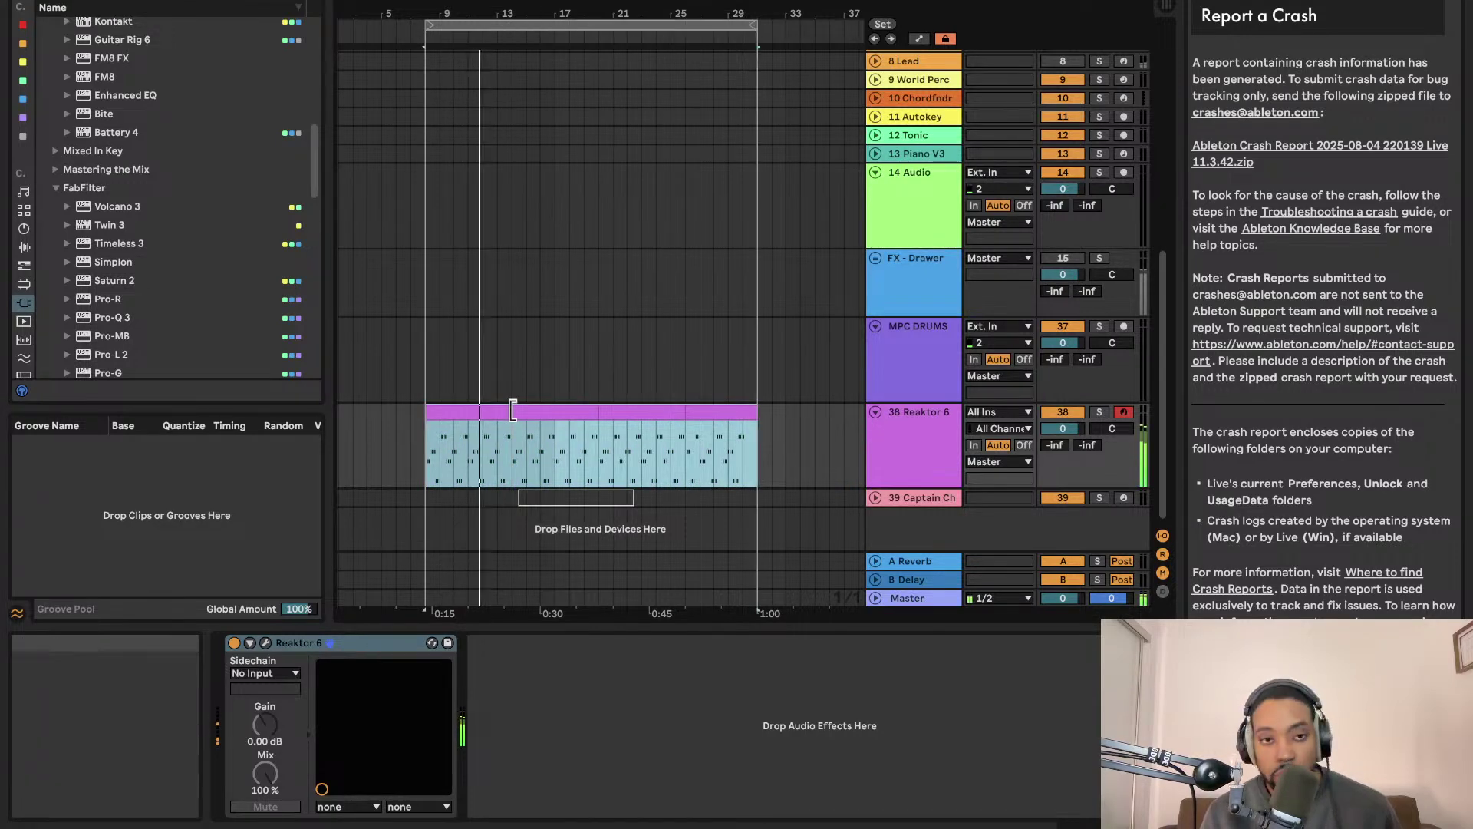
pyautogui.hscroll(-1, 537, 436)
pyautogui.press('space')
pyautogui.press('space')
pyautogui.hscroll(1, 767, 407)
pyautogui.press('z')
pyautogui.scroll(2, 684, 444)
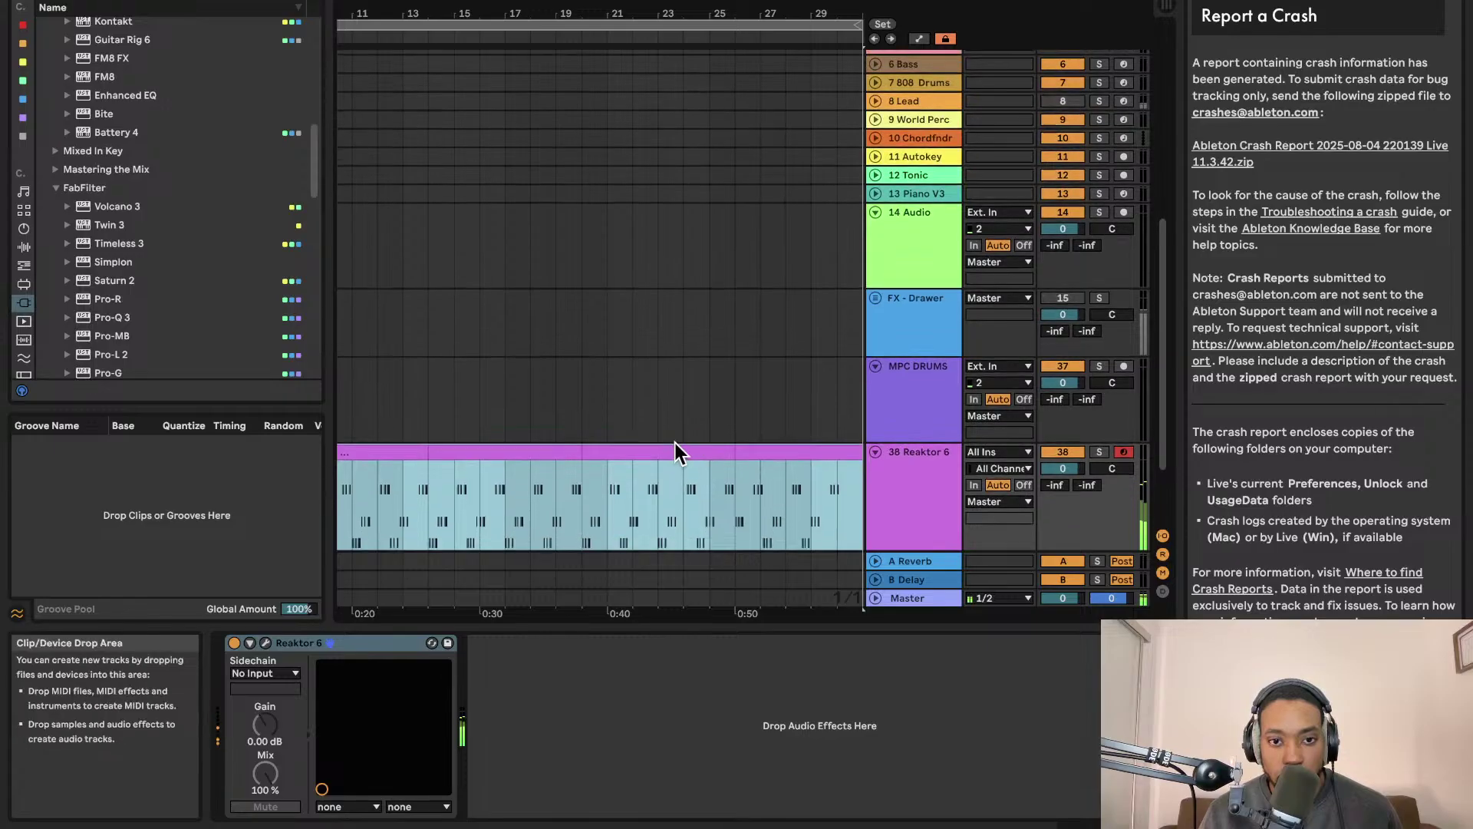
# Rename the Reaktor 6 track as Pluck
pyautogui.click(665, 451)
pyautogui.scroll(-4, 583, 461)
pyautogui.click(530, 443)
pyautogui.scroll(-3, 531, 444)
pyautogui.scroll(3, 531, 443)
pyautogui.scroll(3, 548, 393)
pyautogui.click(930, 331)
pyautogui.press('super+r')
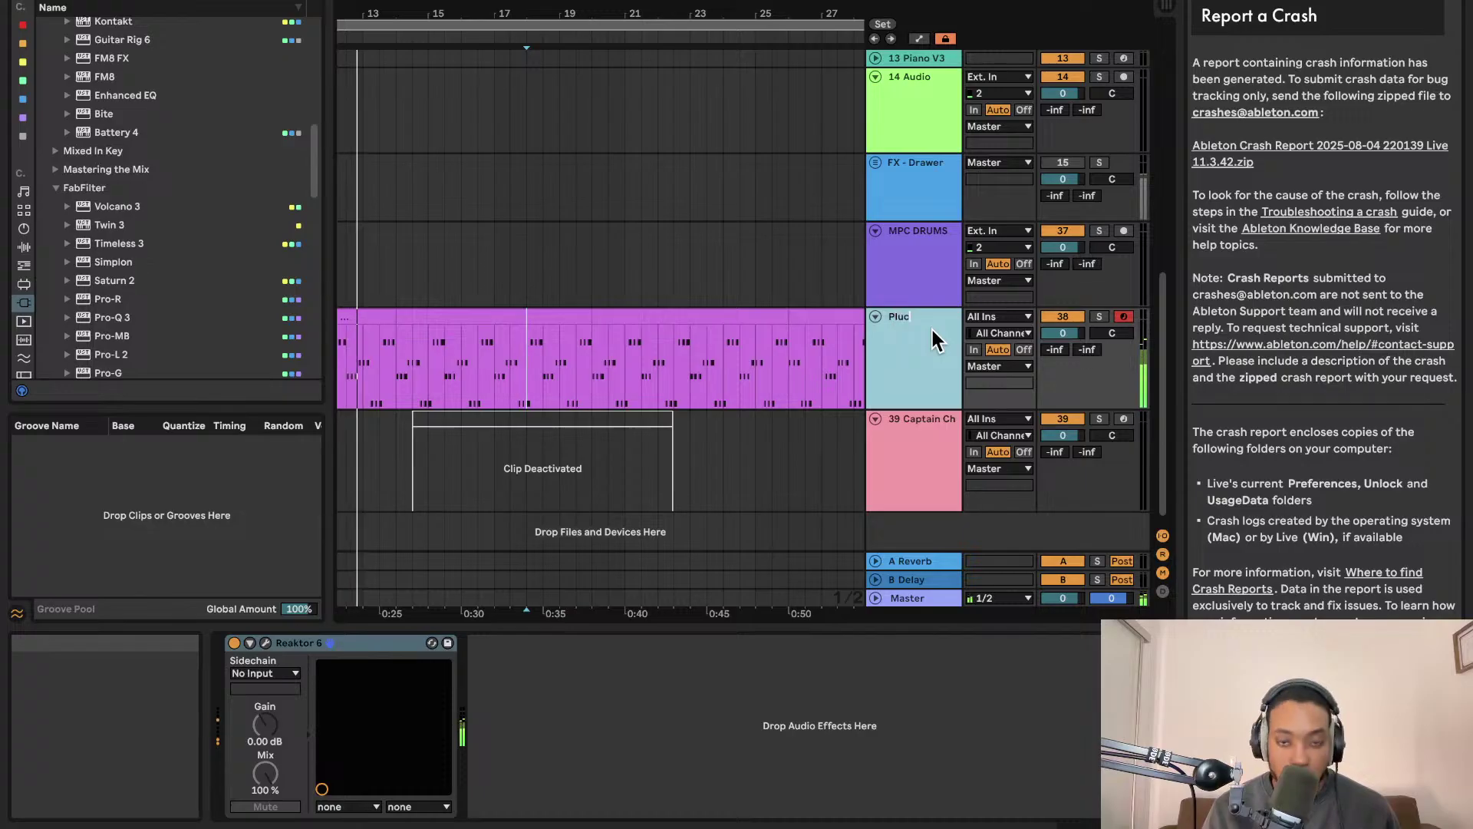
pyautogui.press('Return')
# Consolidate all the MIDI clips on the Pluck track into one clip and name it Pluck
pyautogui.hscroll(-1, 849, 345)
pyautogui.hscroll(-3, 496, 338)
pyautogui.scroll(-3, 520, 359)
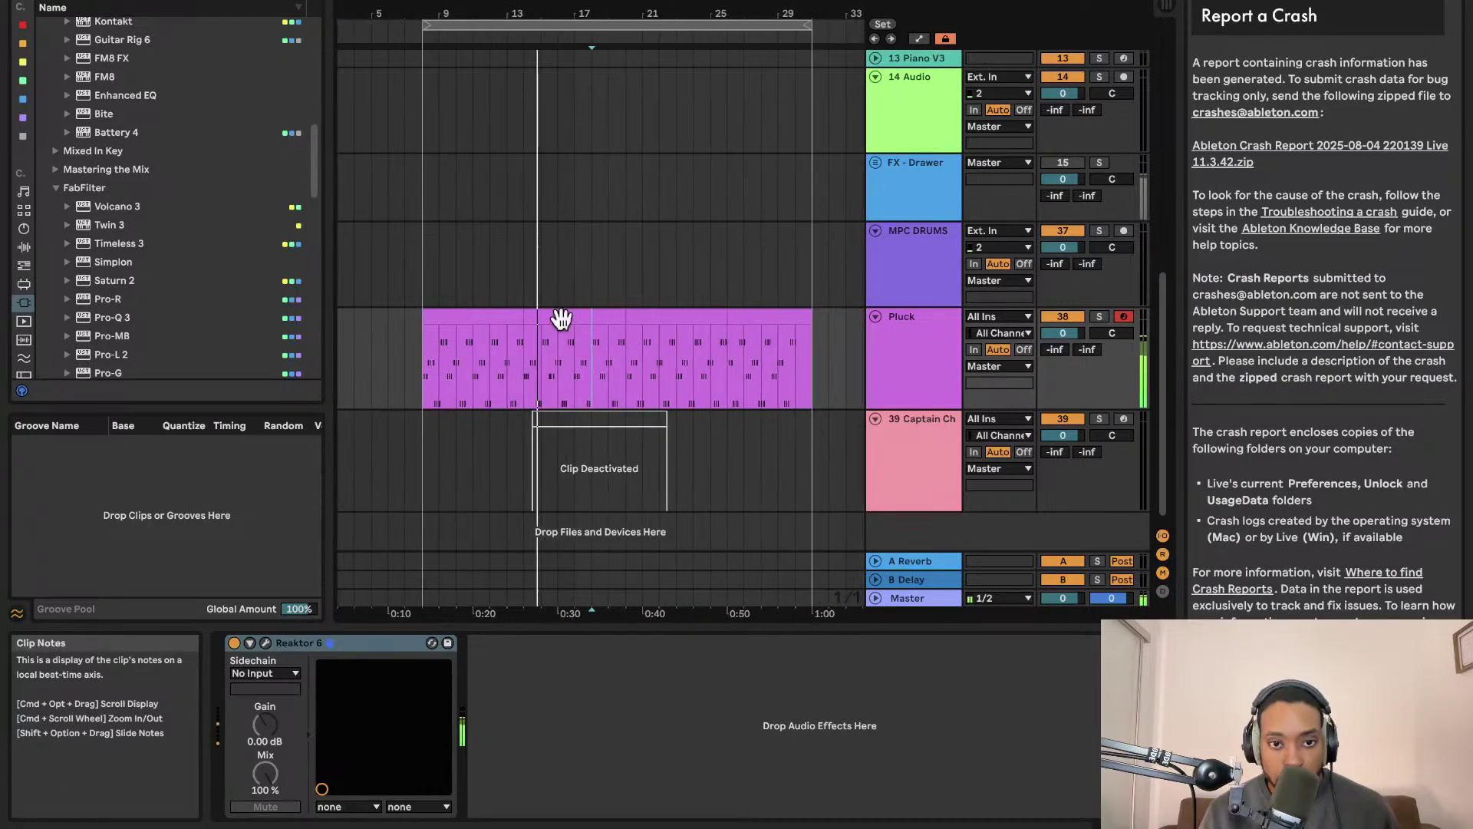
pyautogui.keyDown('shift'); pyautogui.click(766, 315); pyautogui.keyUp('shift')
pyautogui.click(535, 317)
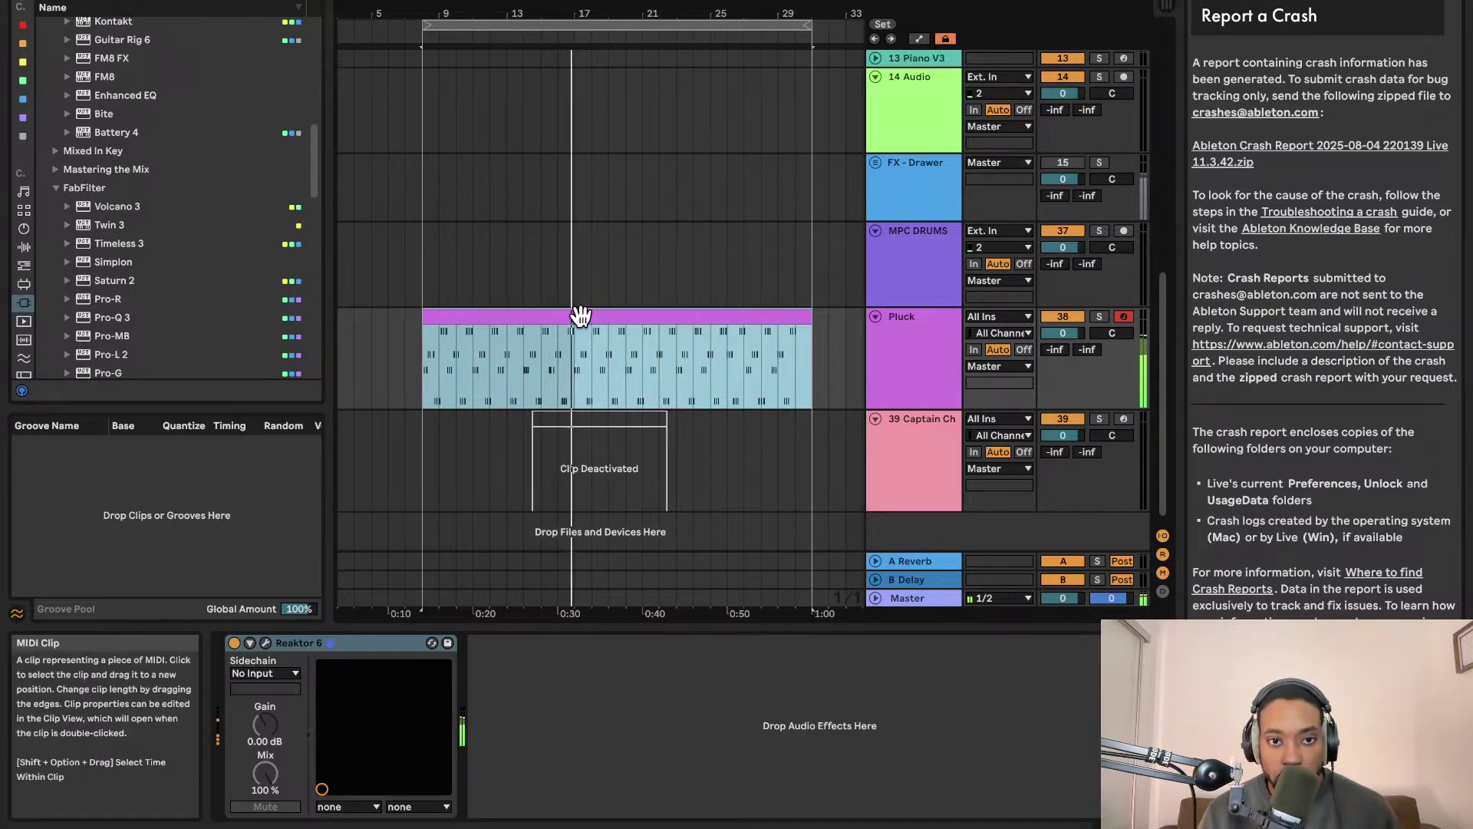
pyautogui.click(899, 343)
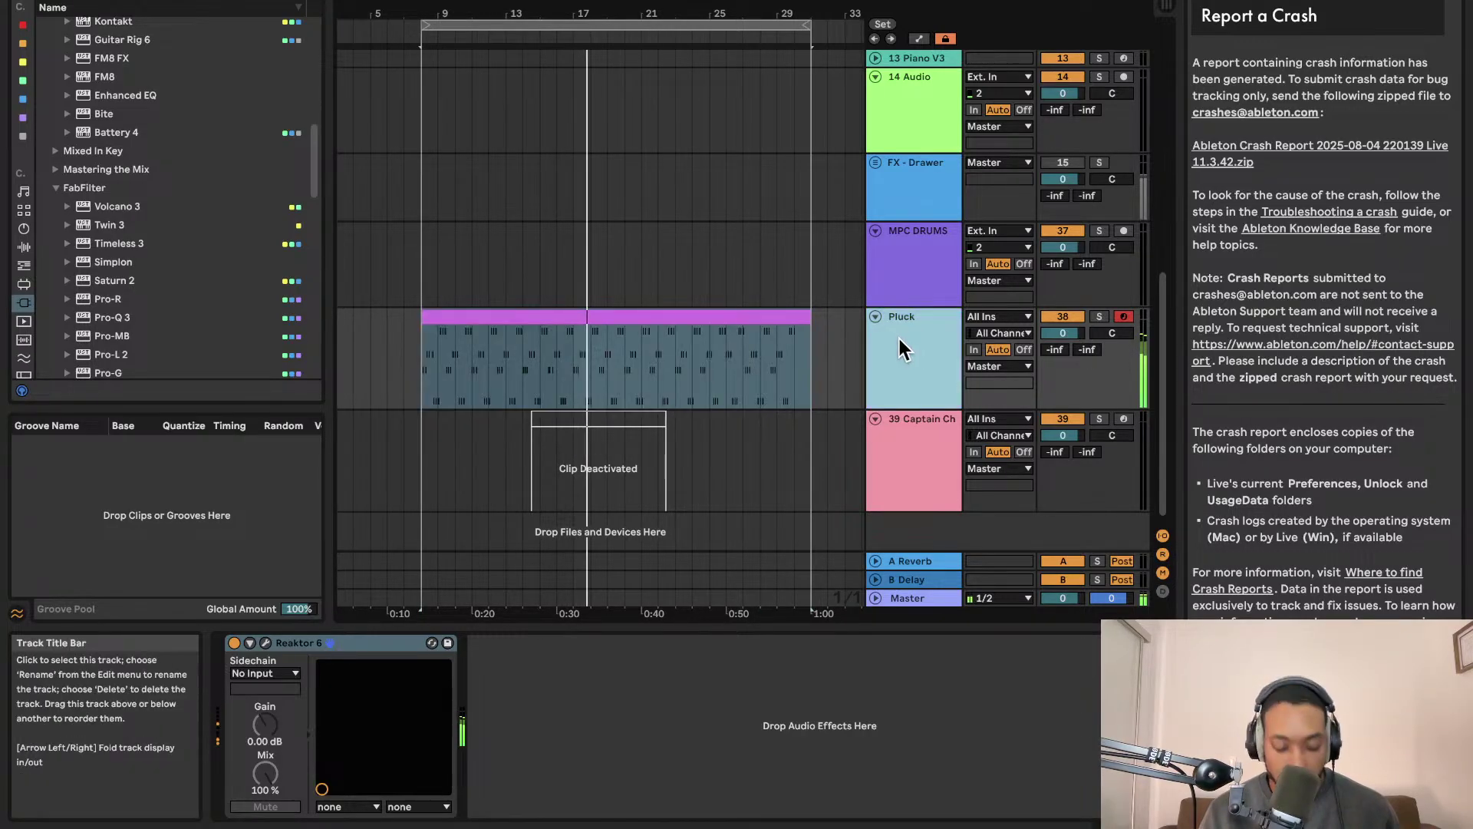
pyautogui.click(648, 321)
pyautogui.click(657, 278)
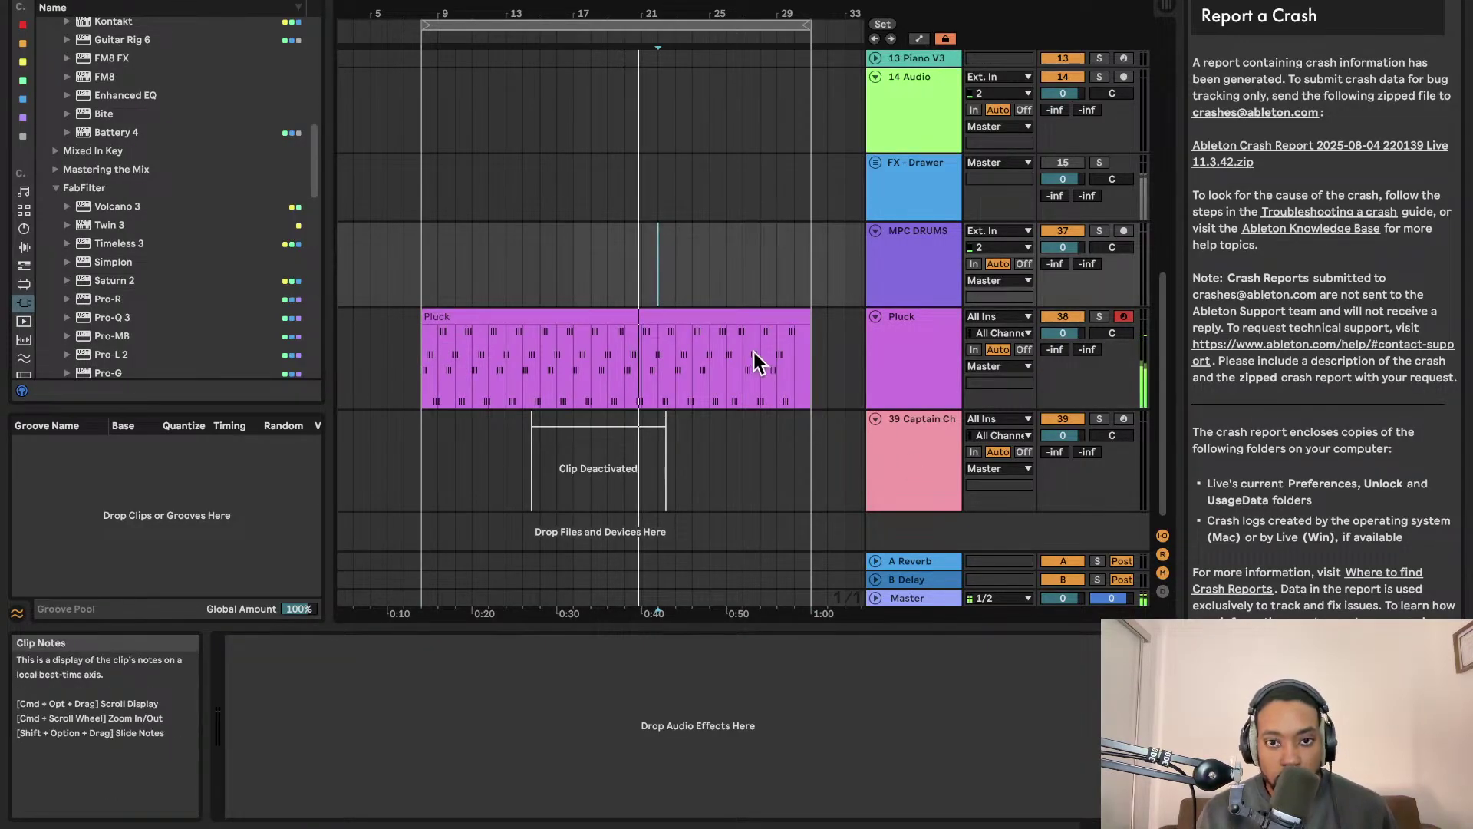
# Look through the browser's MIDI effects and its list of third-party plug-ins
pyautogui.scroll(2, 753, 352)
pyautogui.hscroll(-3, 746, 354)
pyautogui.scroll(3, 745, 359)
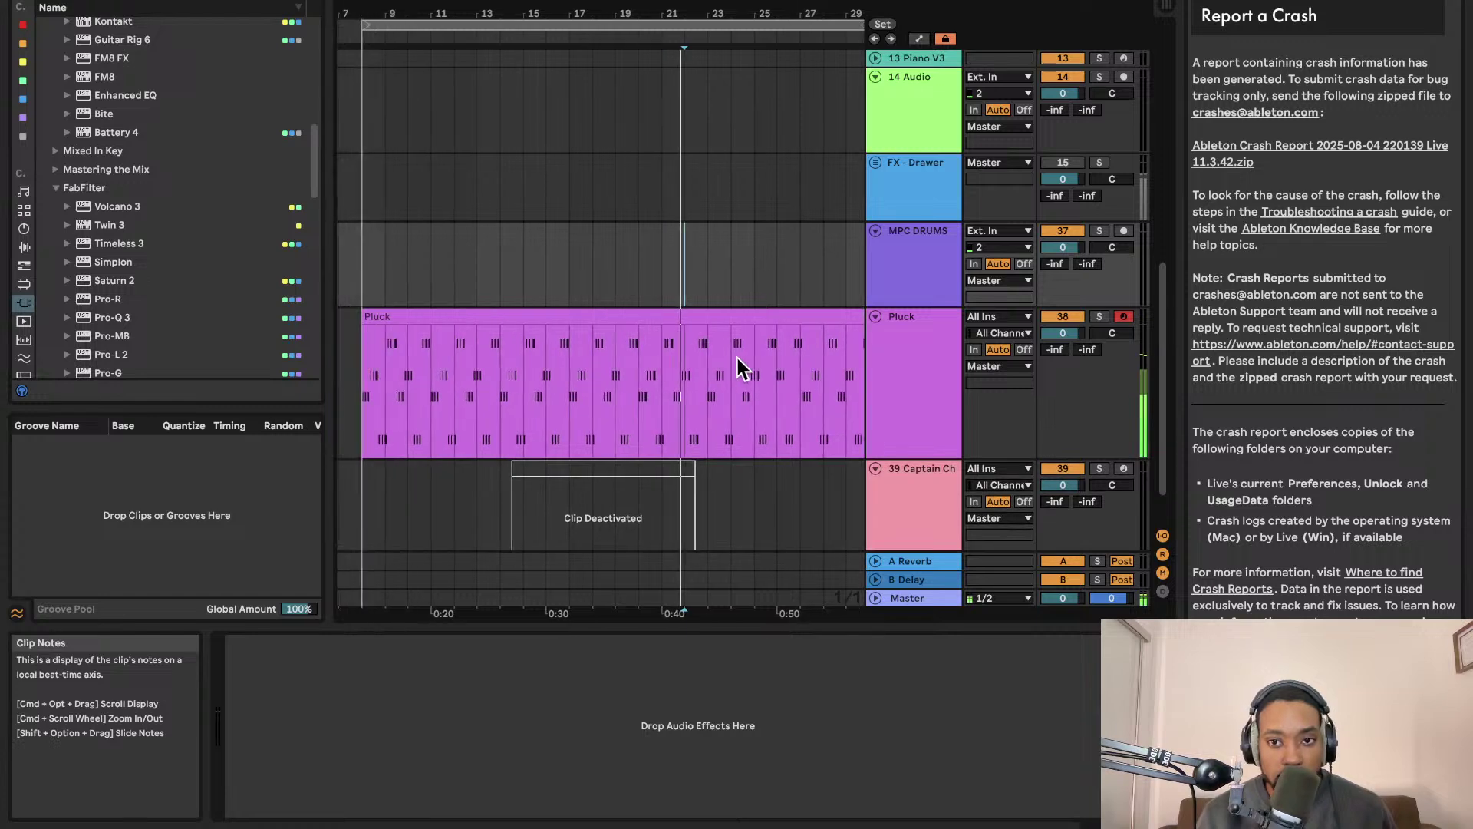
pyautogui.scroll(1, 740, 367)
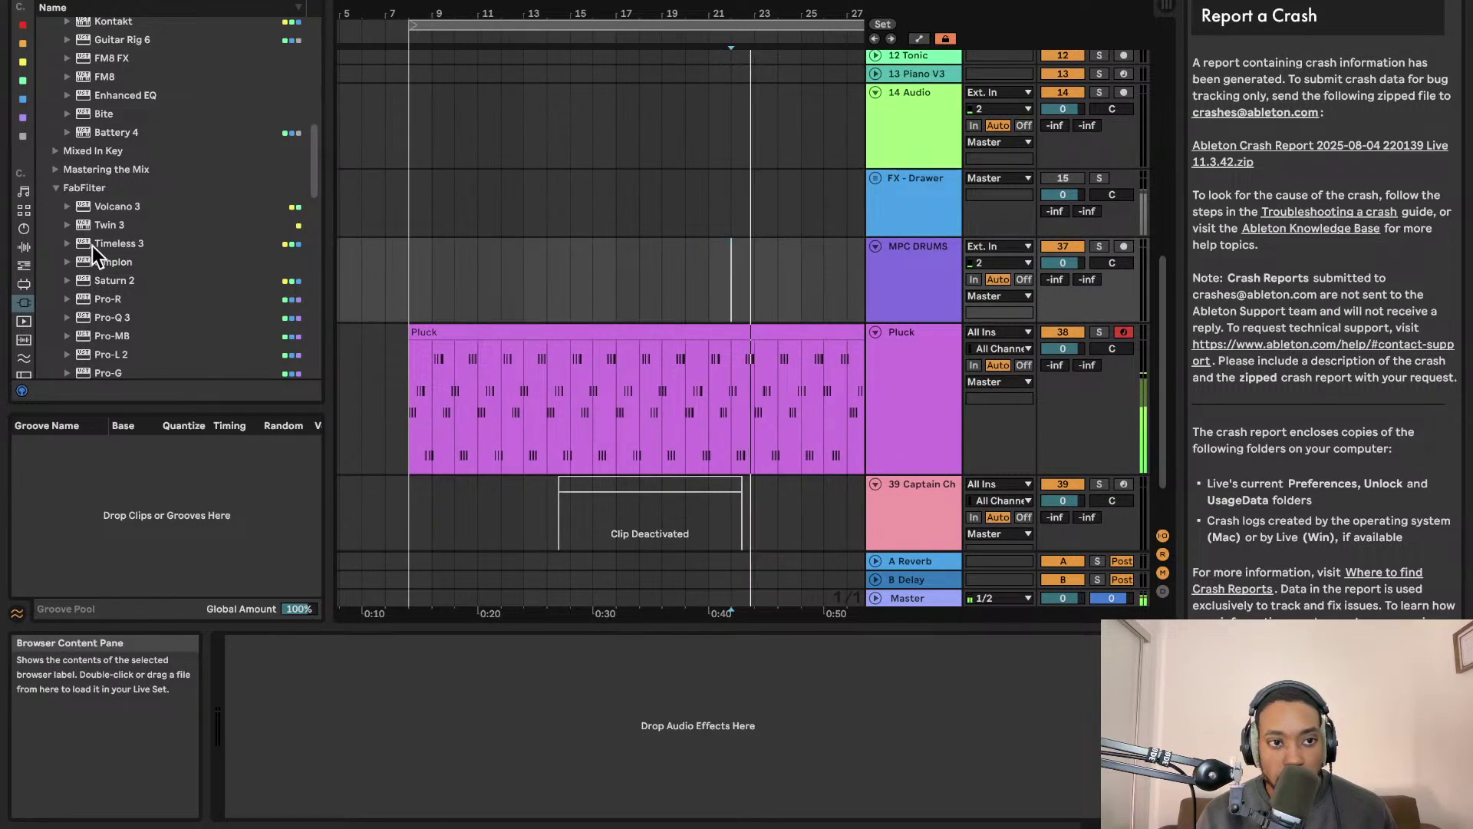
pyautogui.scroll(-5, 92, 261)
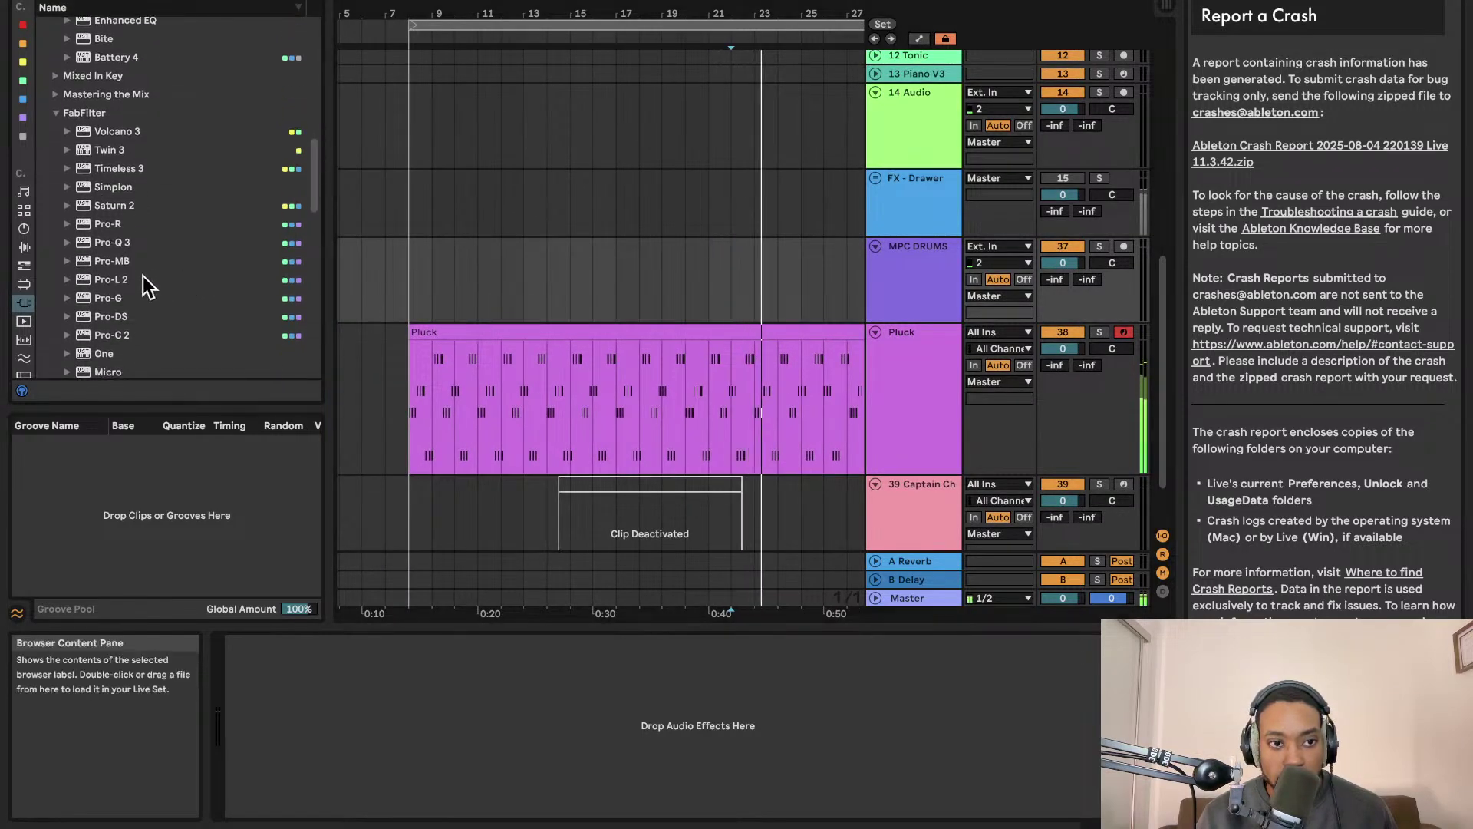
pyautogui.click(26, 266)
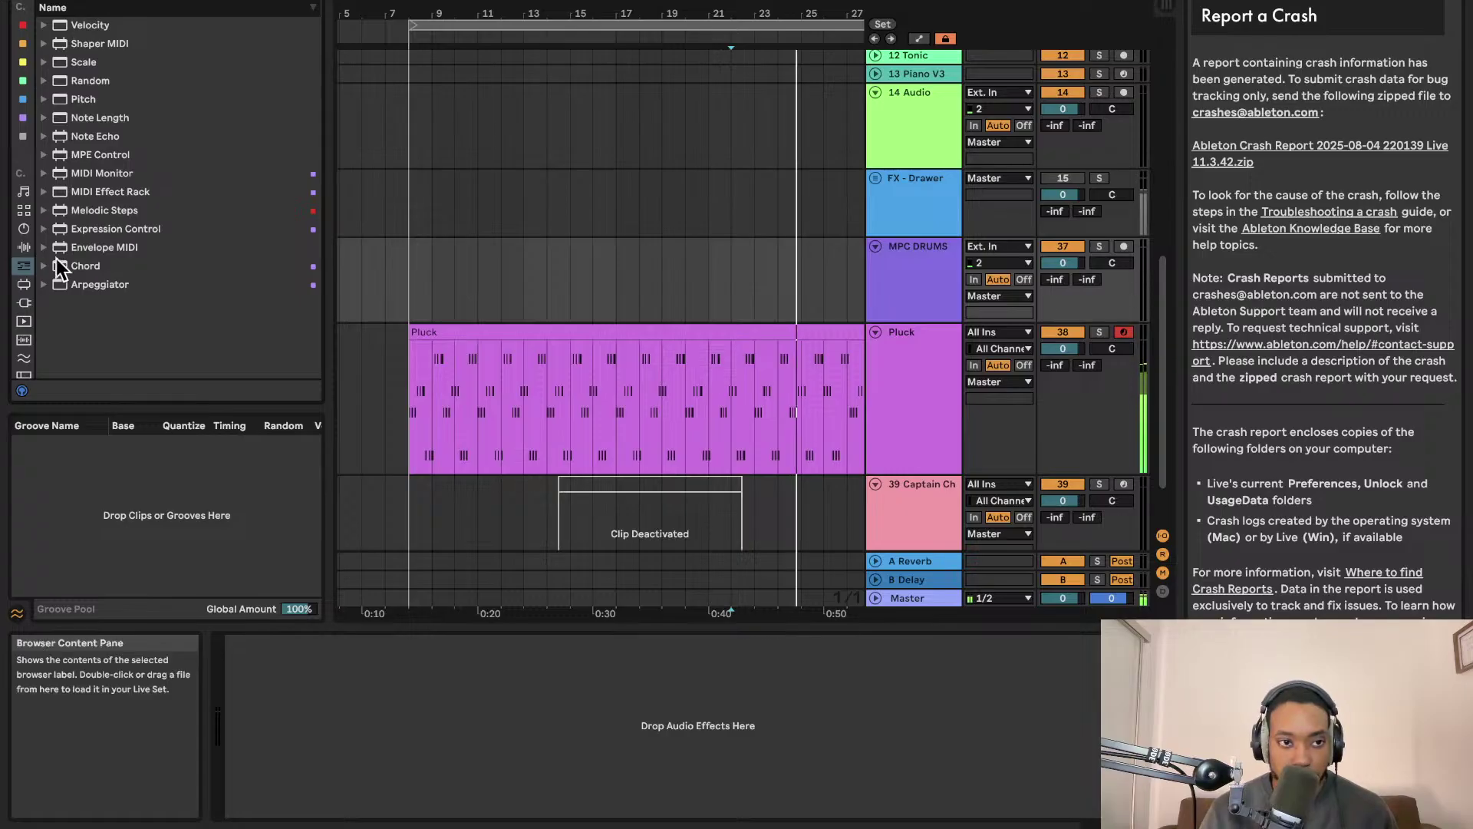
pyautogui.click(24, 285)
pyautogui.click(25, 302)
pyautogui.scroll(-3, 74, 175)
# Examine the FabFilter and Celemony plug-in folders in the browser
pyautogui.click(99, 119)
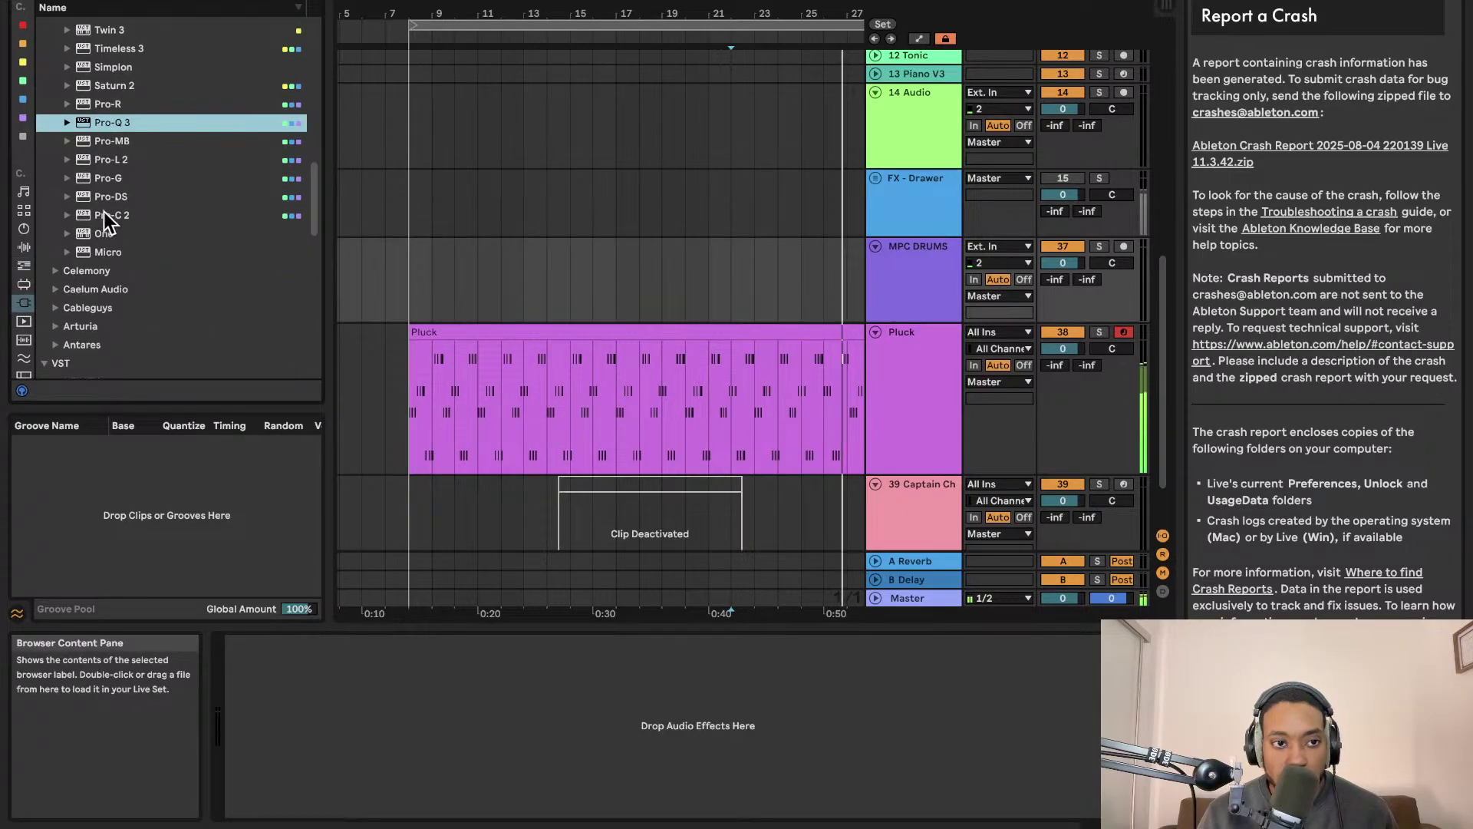
pyautogui.scroll(-2, 102, 213)
pyautogui.click(60, 233)
pyautogui.scroll(-1, 81, 152)
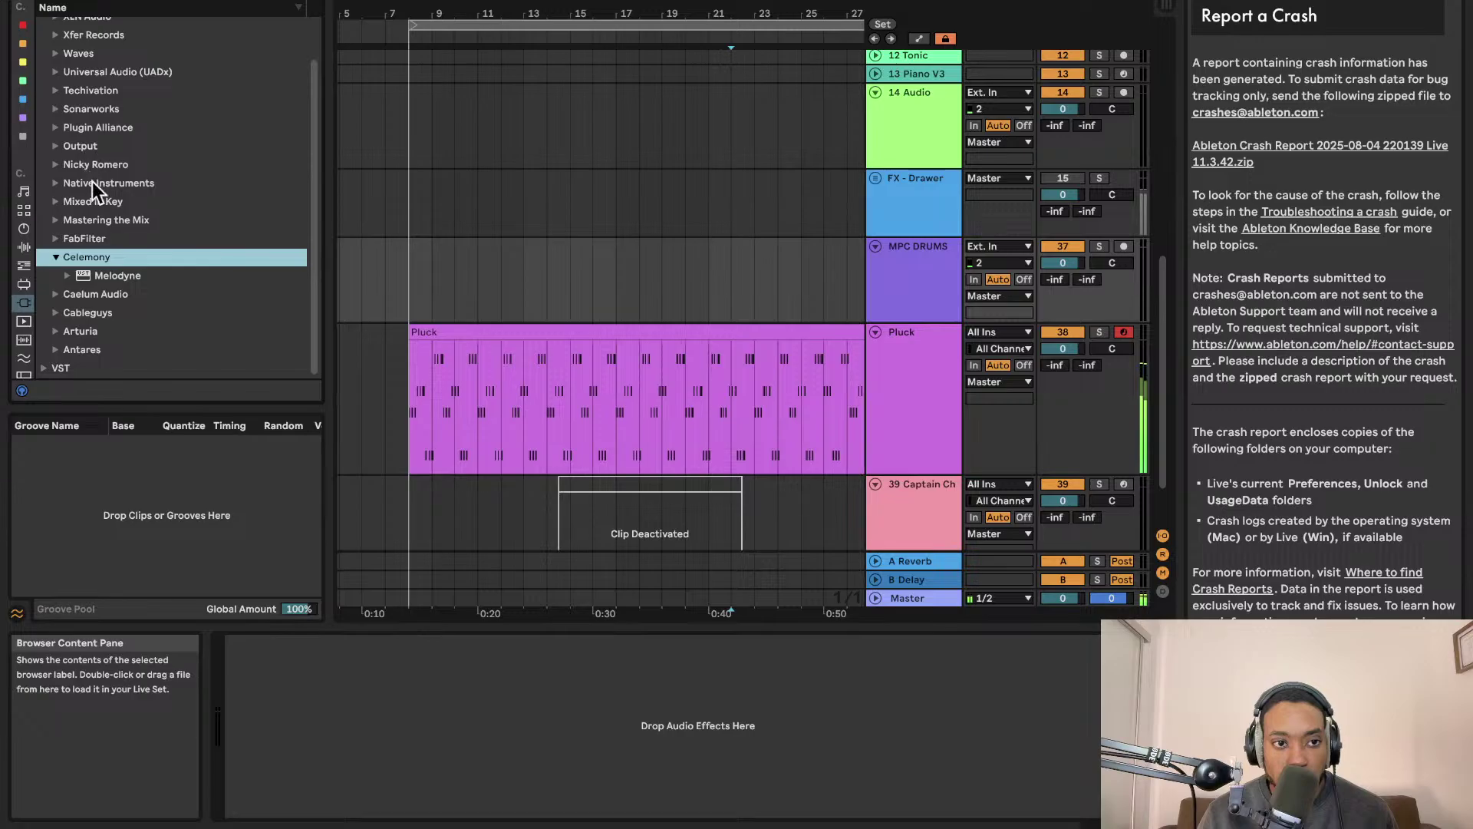
pyautogui.click(64, 294)
pyautogui.click(56, 308)
pyautogui.scroll(-1, 63, 285)
pyautogui.click(58, 220)
pyautogui.scroll(-3, 73, 254)
pyautogui.click(82, 272)
pyautogui.scroll(-1, 86, 274)
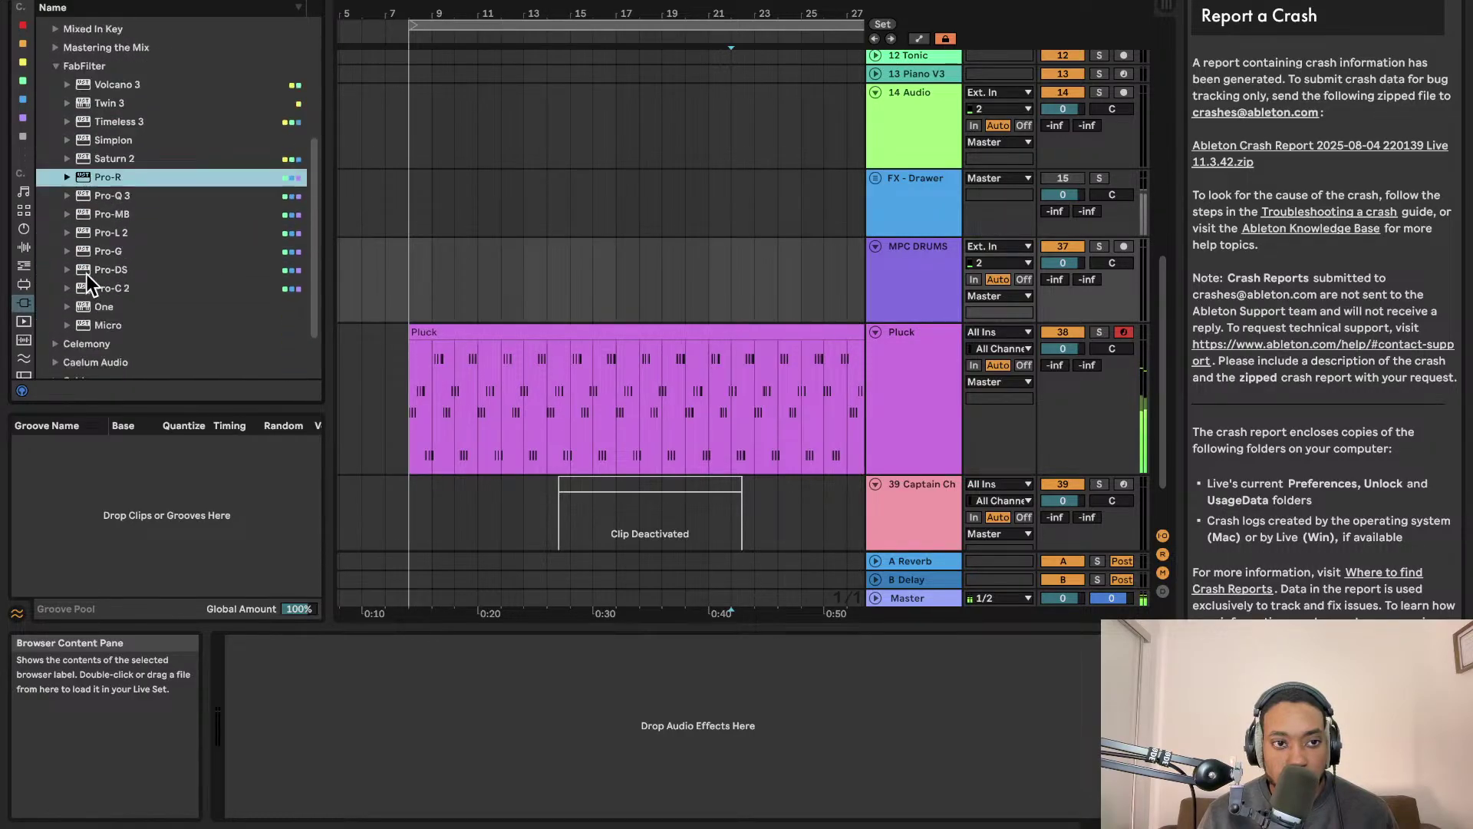
pyautogui.scroll(-3, 92, 265)
pyautogui.click(95, 213)
pyautogui.scroll(-1, 89, 307)
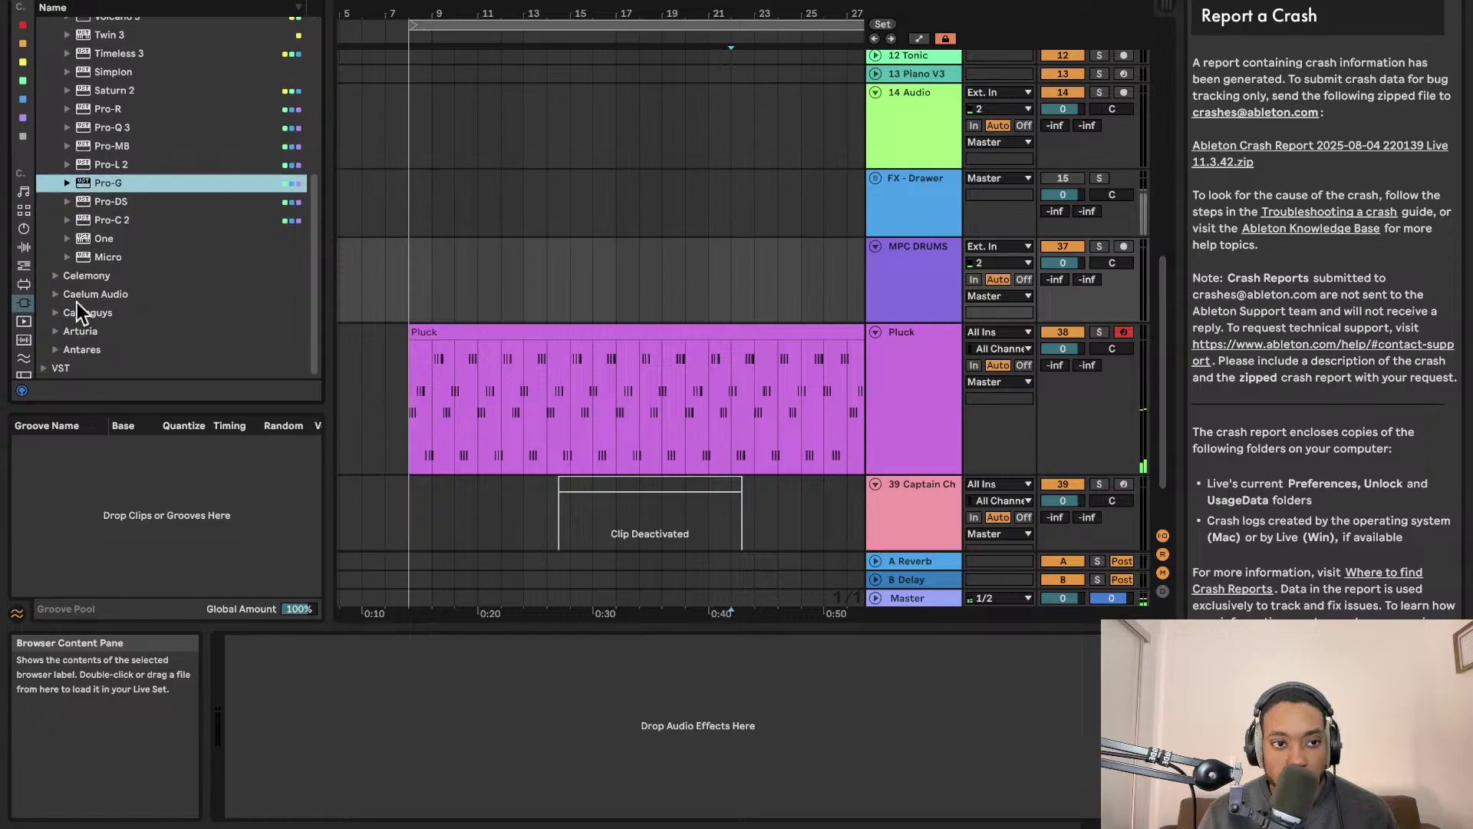
# Shorten the Pluck clip to end at bar 30 and loop the arrangement over it
pyautogui.hscroll(3, 387, 319)
pyautogui.scroll(-3, 387, 318)
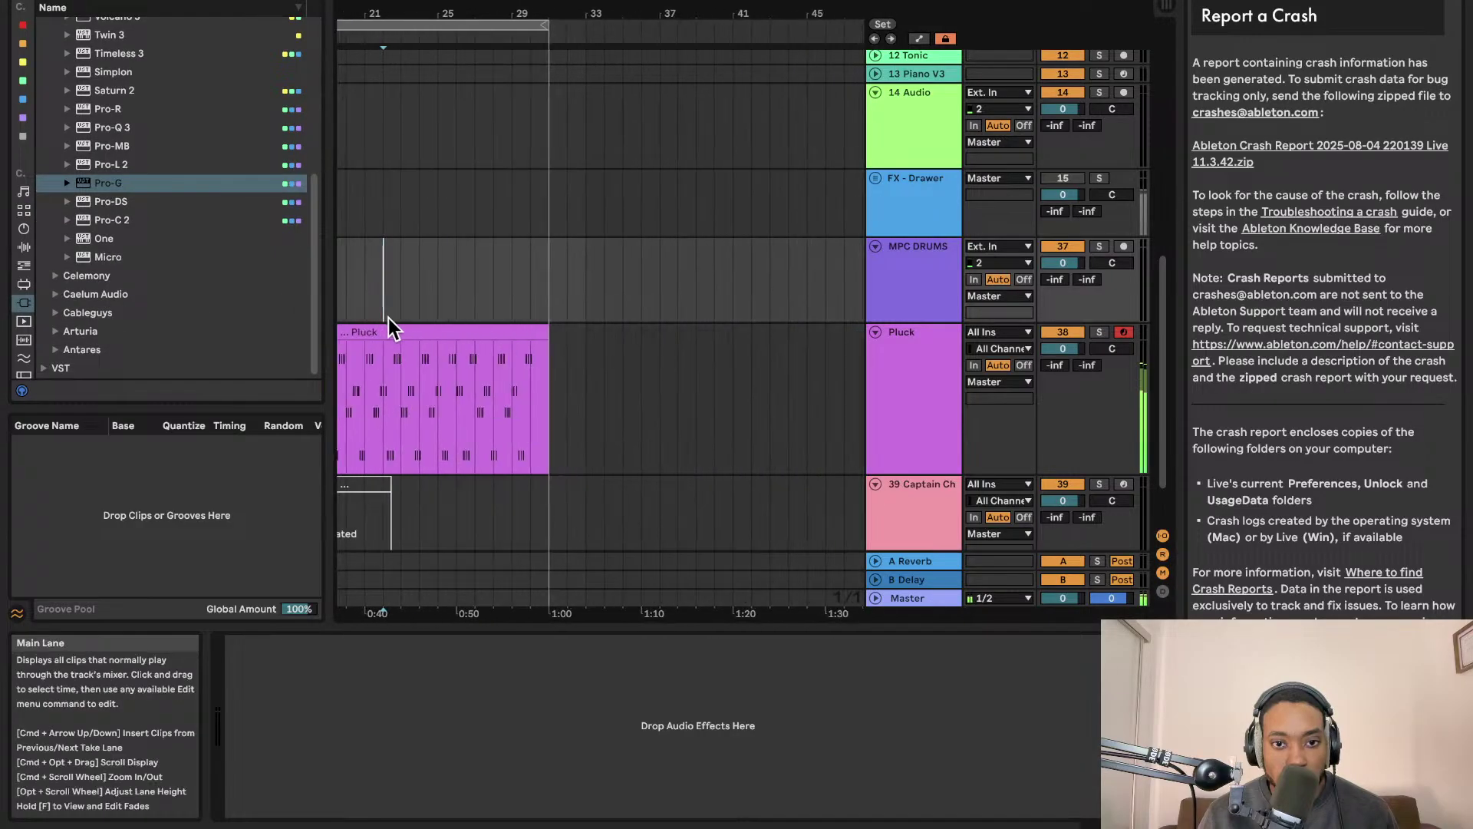
pyautogui.moveTo(540, 337); pyautogui.dragTo(522, 337)
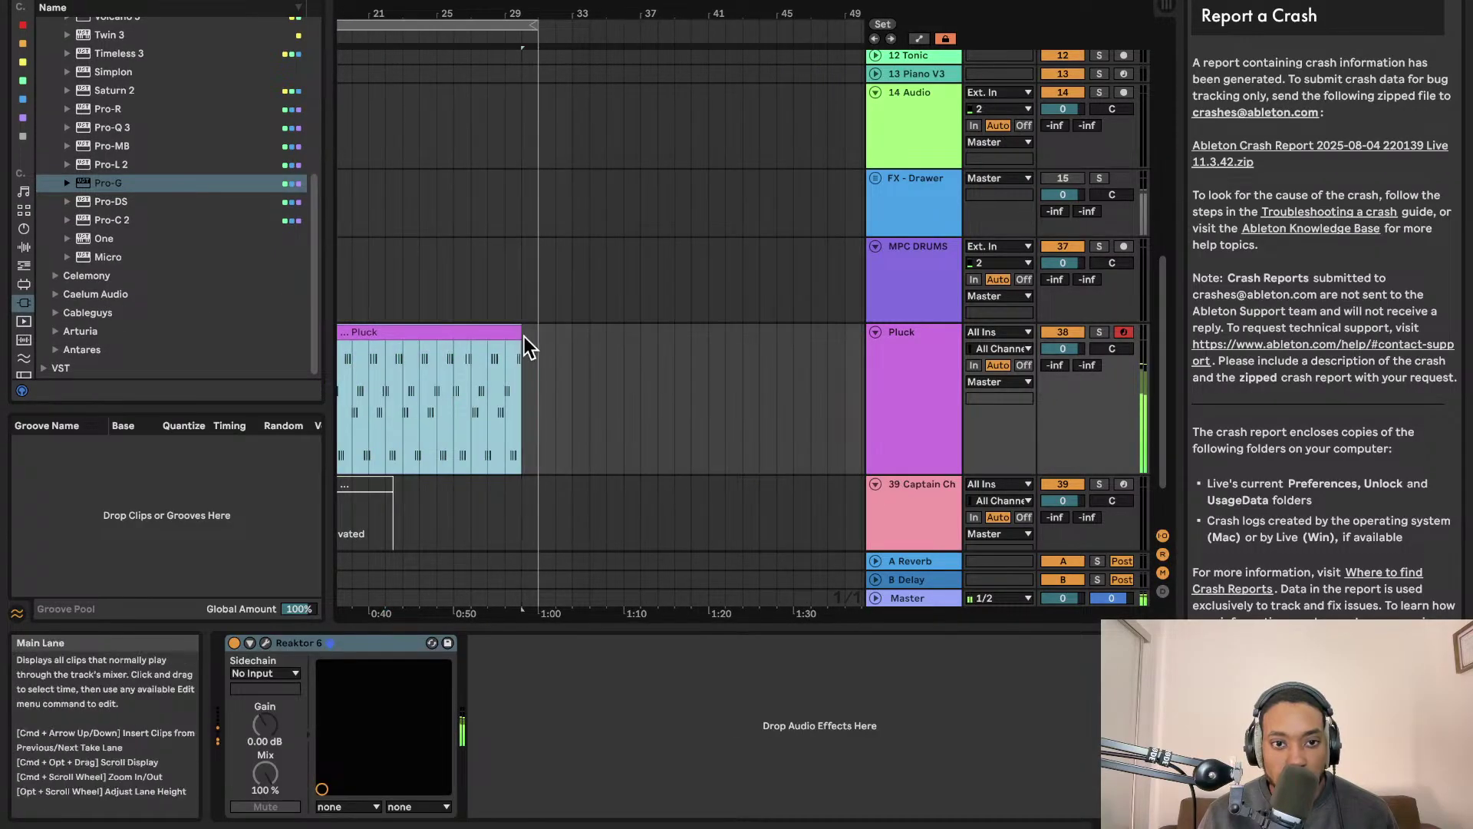
pyautogui.press('super+l')
pyautogui.hscroll(-4, 498, 326)
pyautogui.hscroll(1, 614, 372)
pyautogui.hscroll(-2, 779, 331)
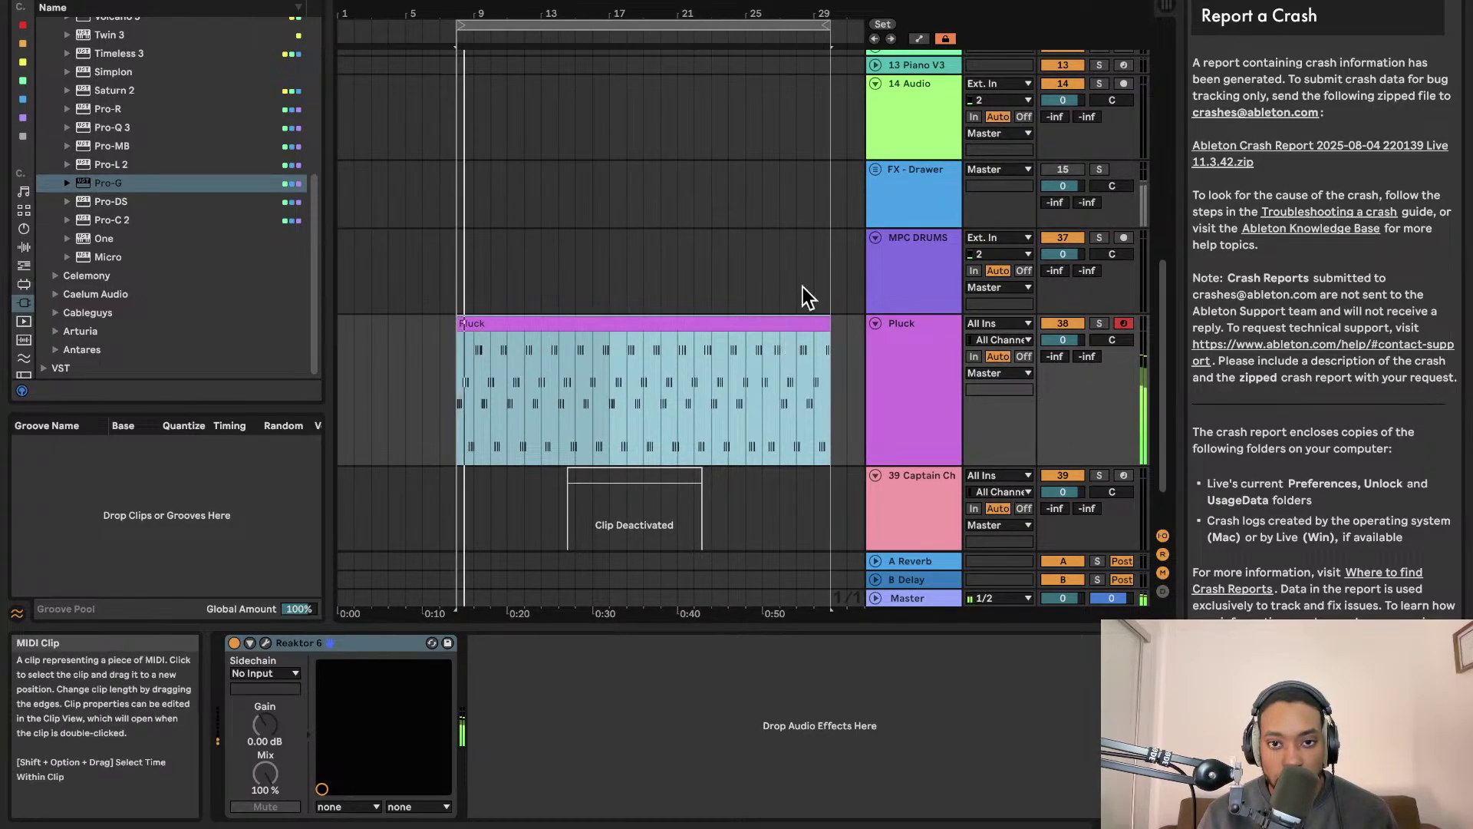
# Deselect the Pluck clip, listen to the loop's end, and toggle playback
pyautogui.click(798, 195)
pyautogui.scroll(-1, 806, 197)
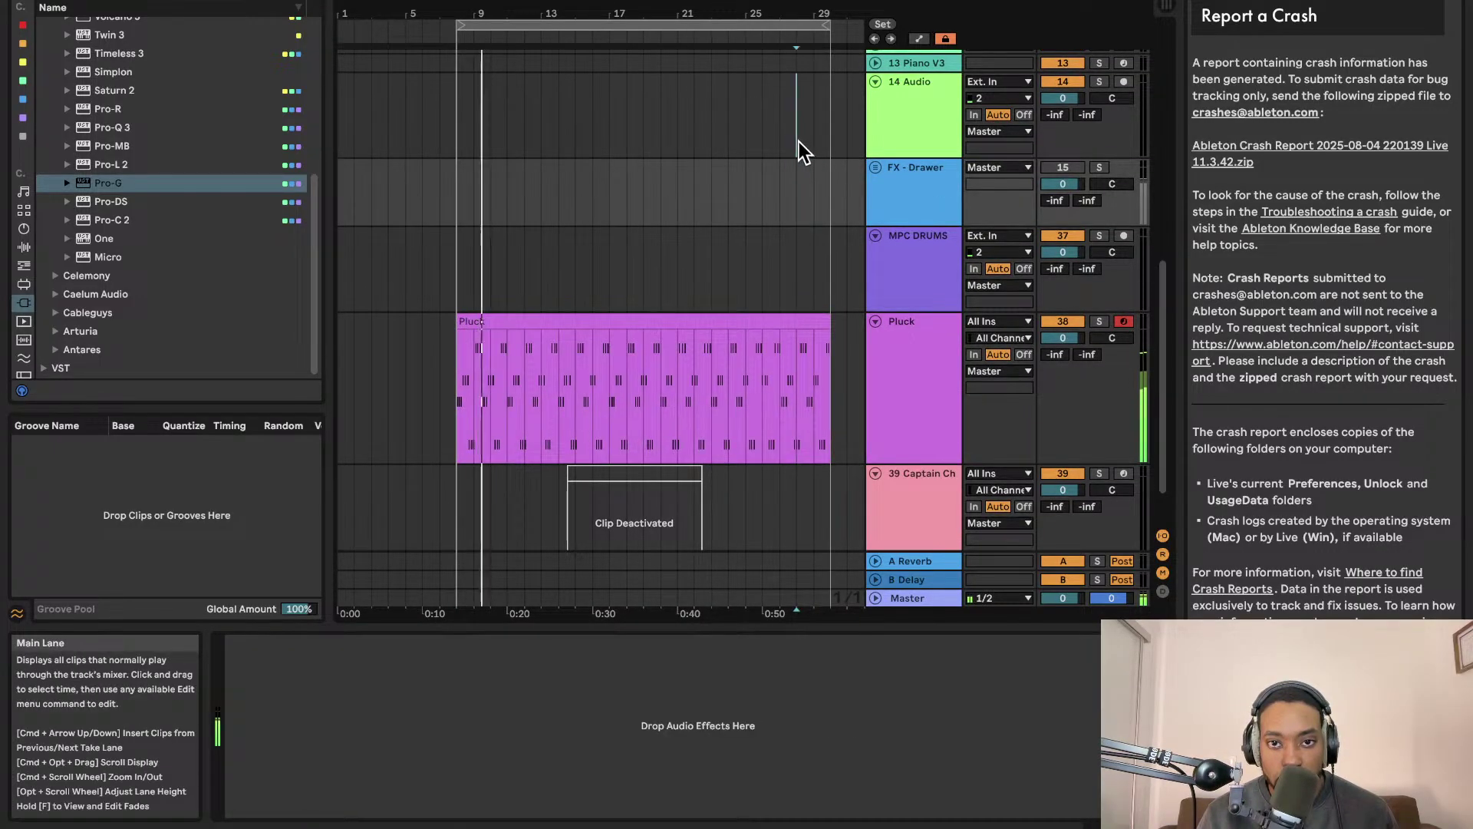
pyautogui.click(795, 138)
pyautogui.click(790, 213)
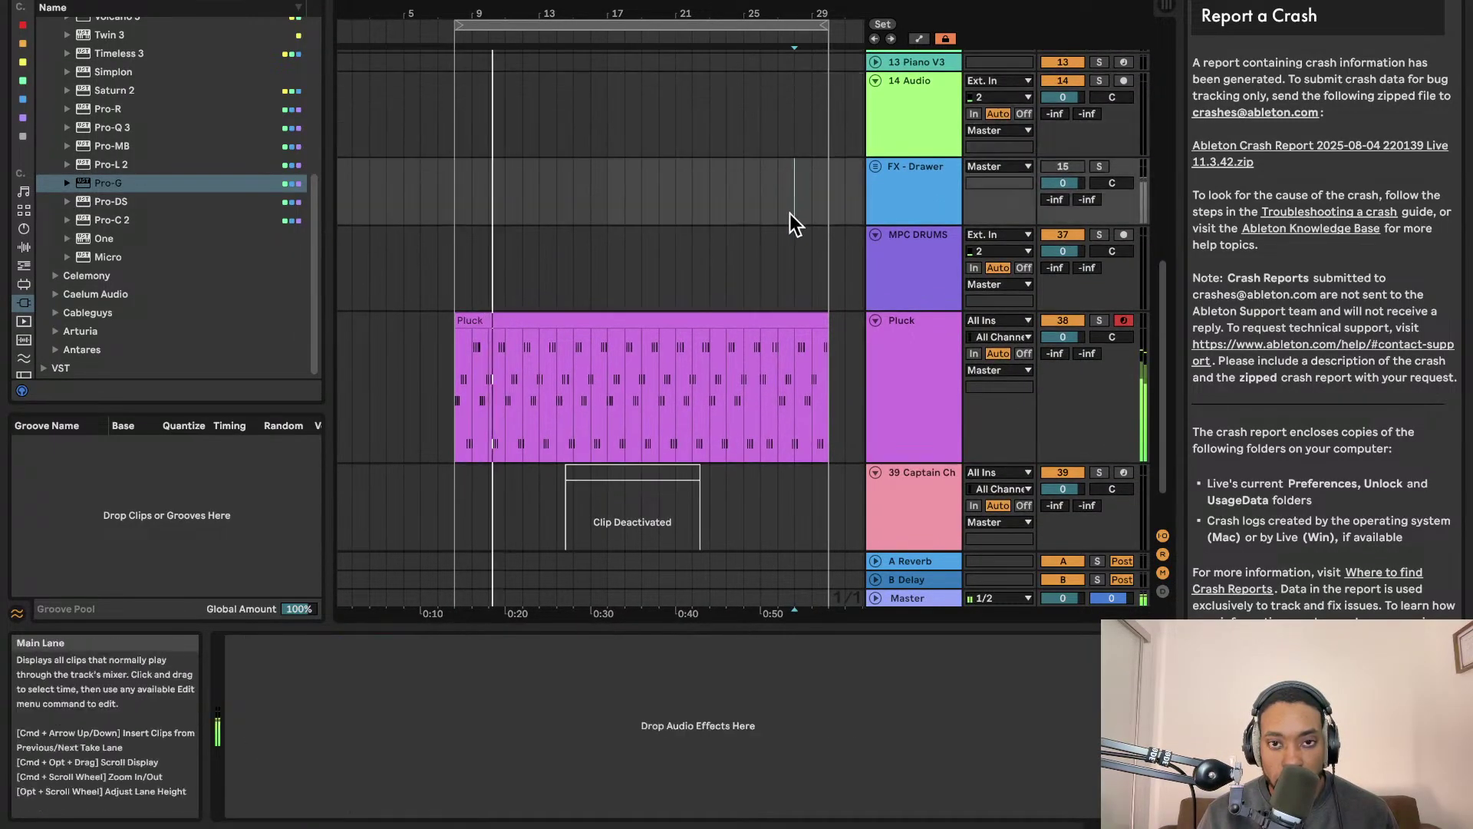
pyautogui.click(791, 40)
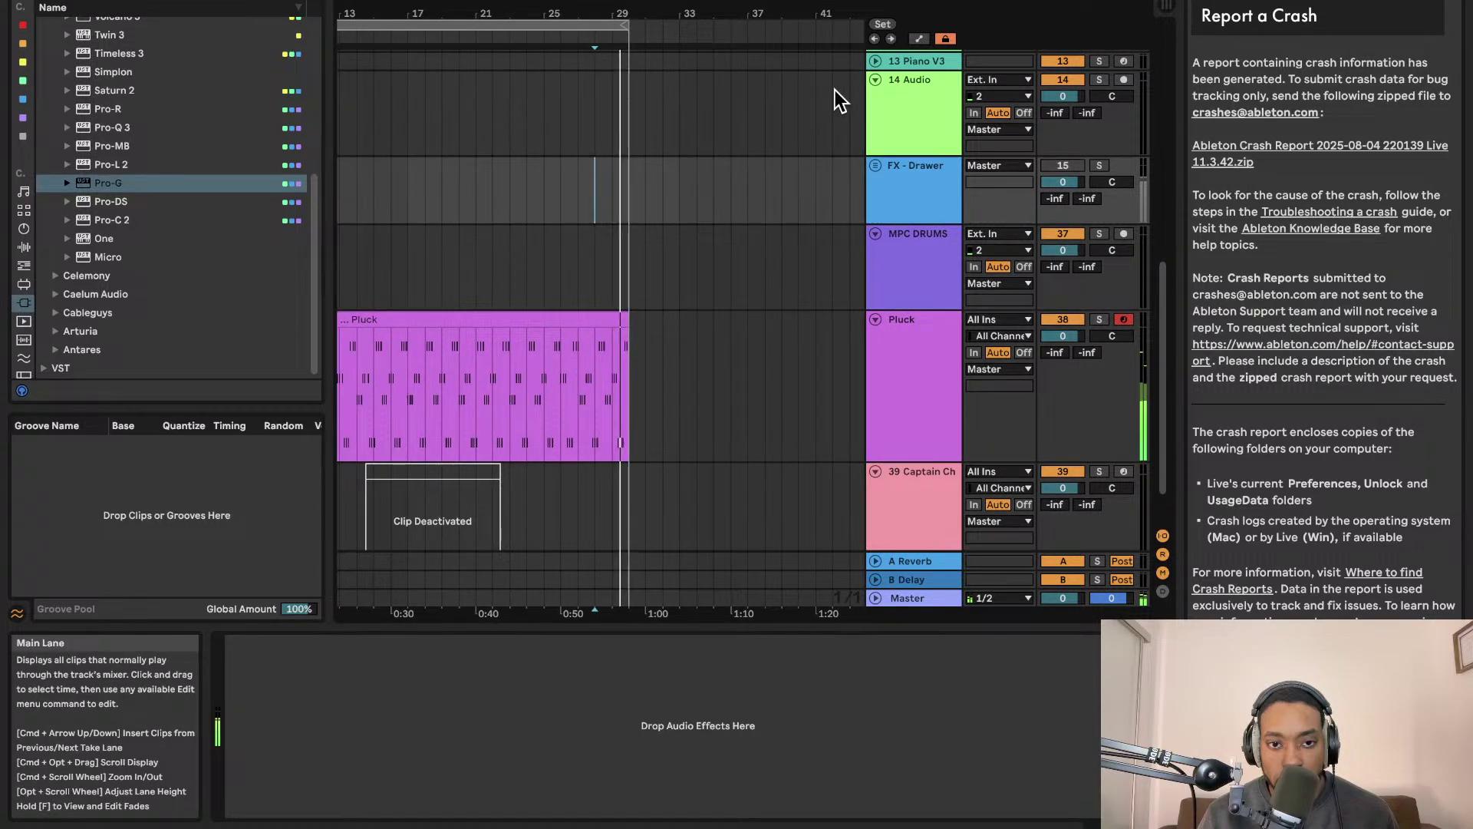
pyautogui.press('space')
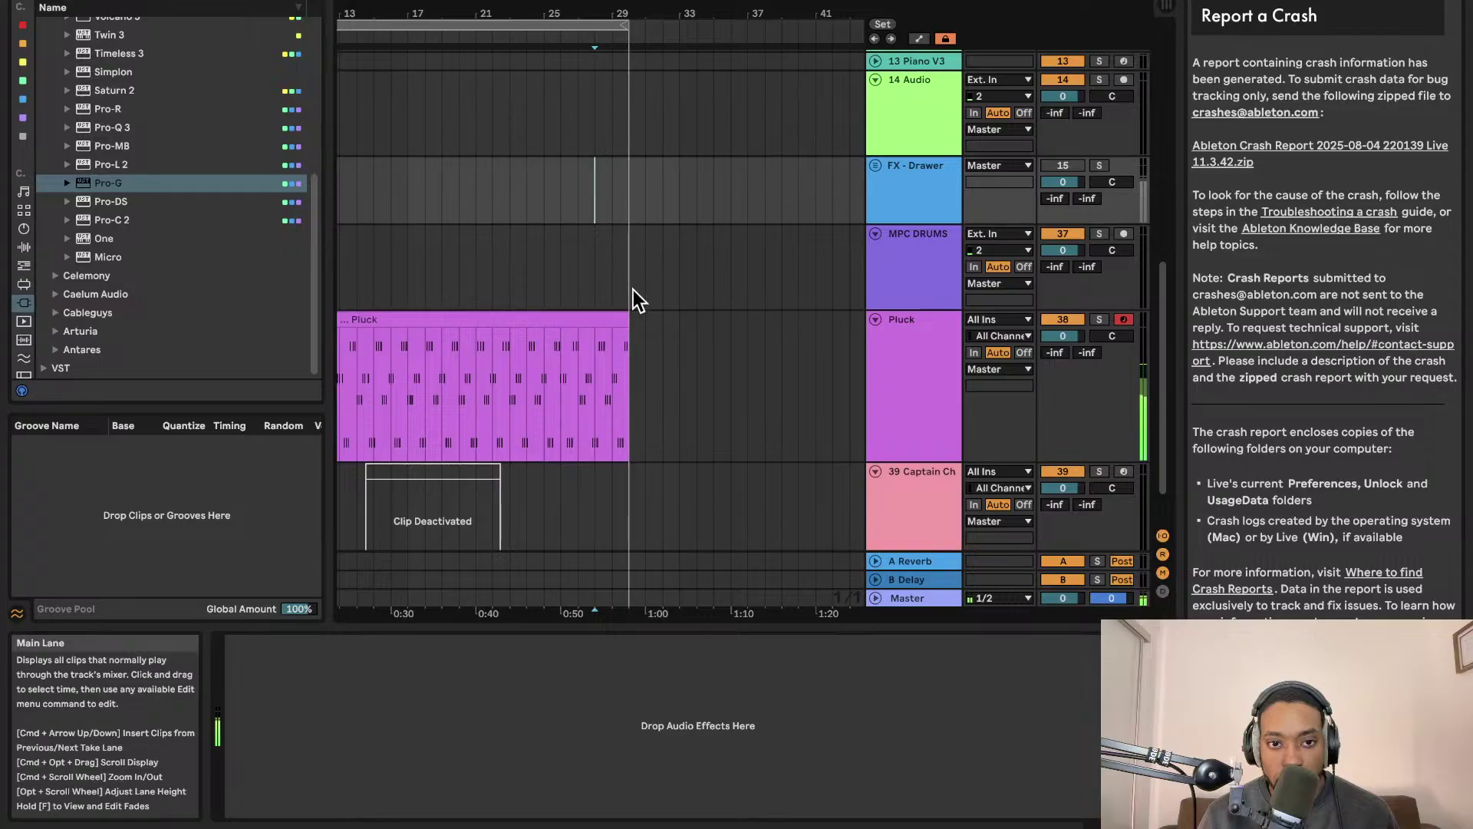
# Extend the arrangement loop's end and lengthen the Pluck clip past bar 30
pyautogui.click(625, 26)
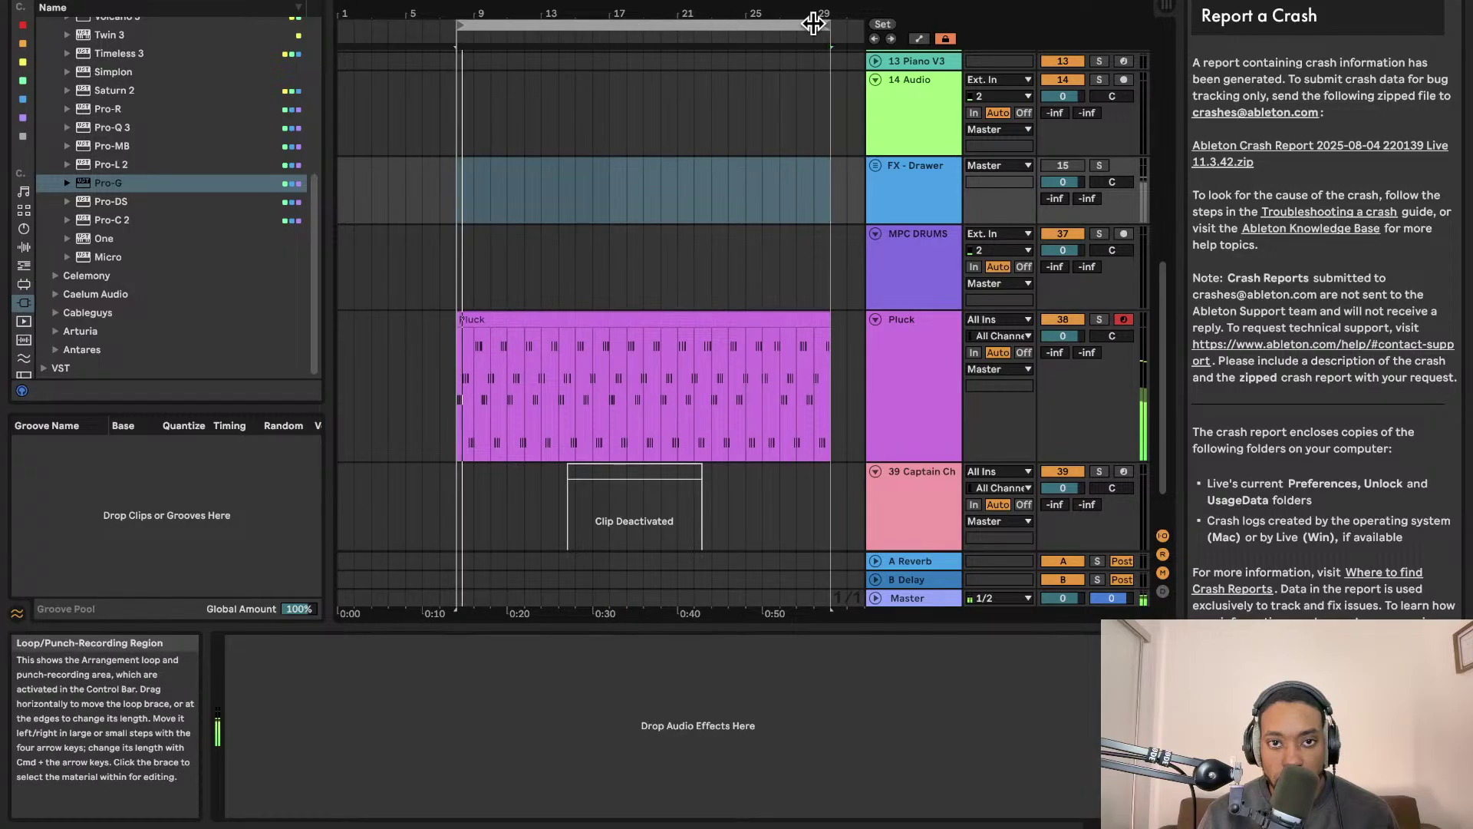
pyautogui.moveTo(808, 25); pyautogui.dragTo(859, 25)
pyautogui.moveTo(819, 317); pyautogui.dragTo(844, 317)
pyautogui.scroll(6, 834, 317)
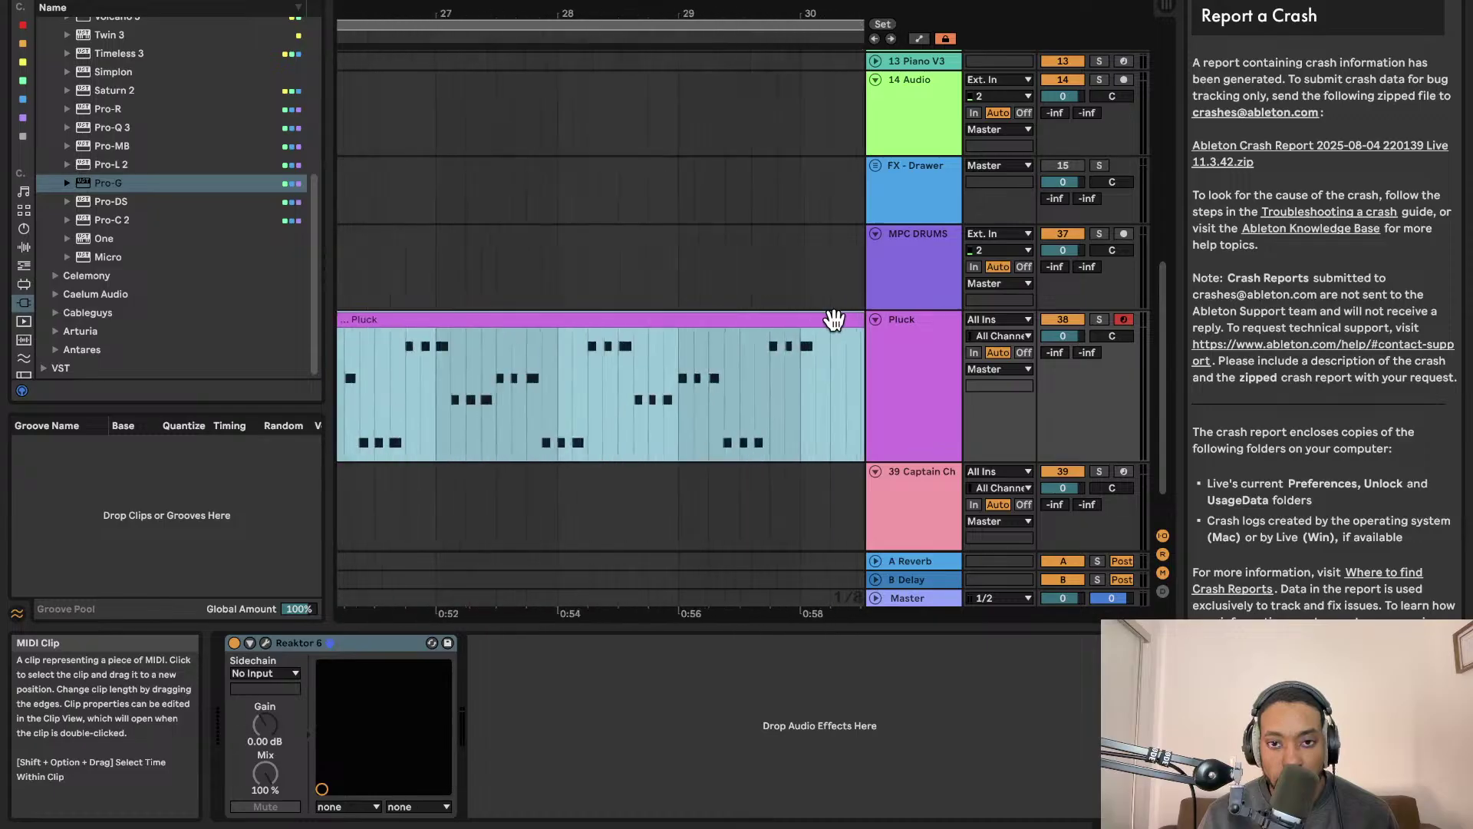
# Shorten the Pluck clip to end midway through bar 30 and play the loop from bar 8
pyautogui.hscroll(1, 822, 319)
pyautogui.scroll(-2, 817, 320)
pyautogui.hscroll(3, 816, 319)
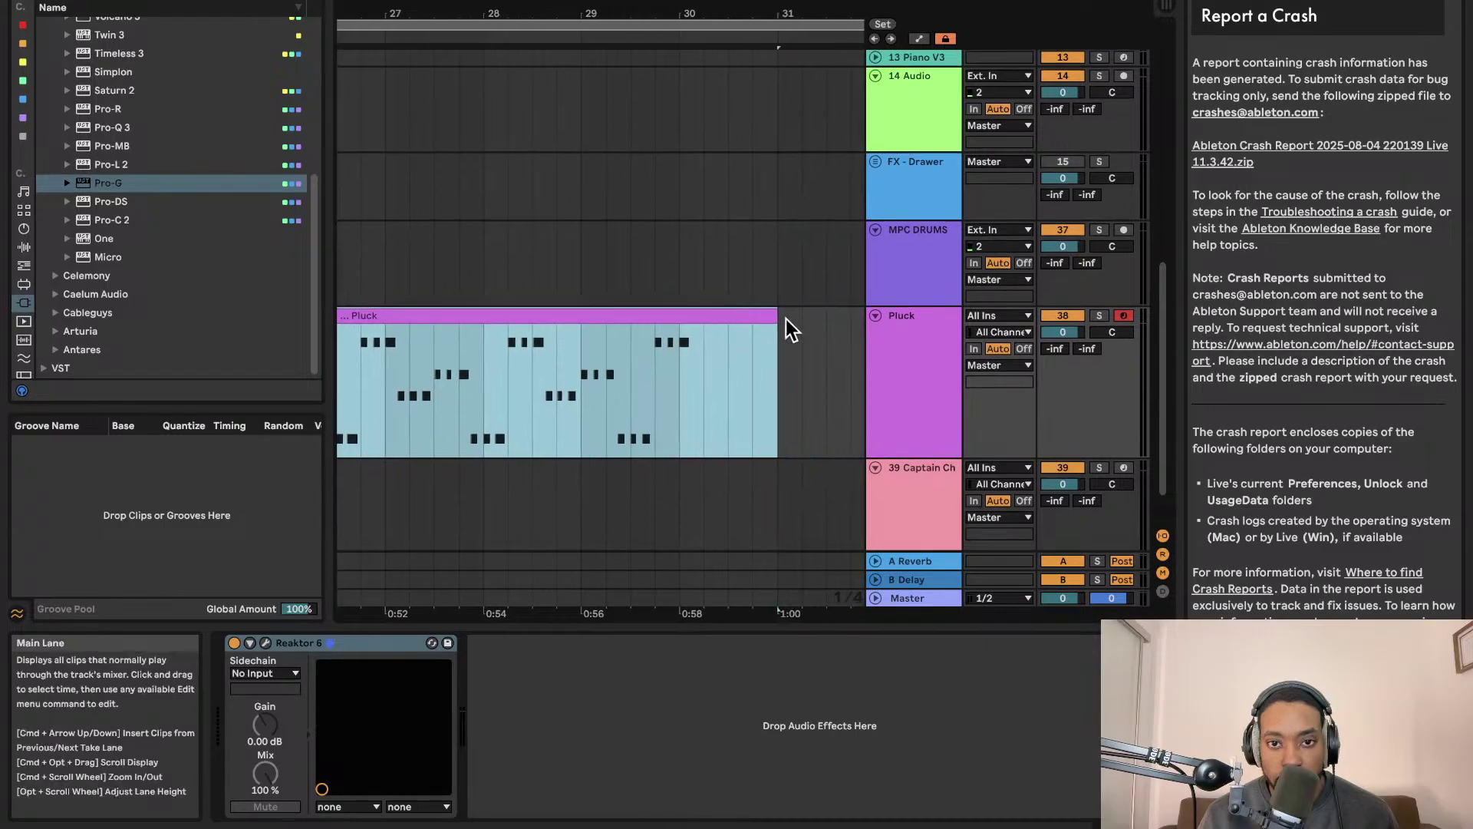
pyautogui.moveTo(778, 318); pyautogui.dragTo(716, 317)
pyautogui.press('space')
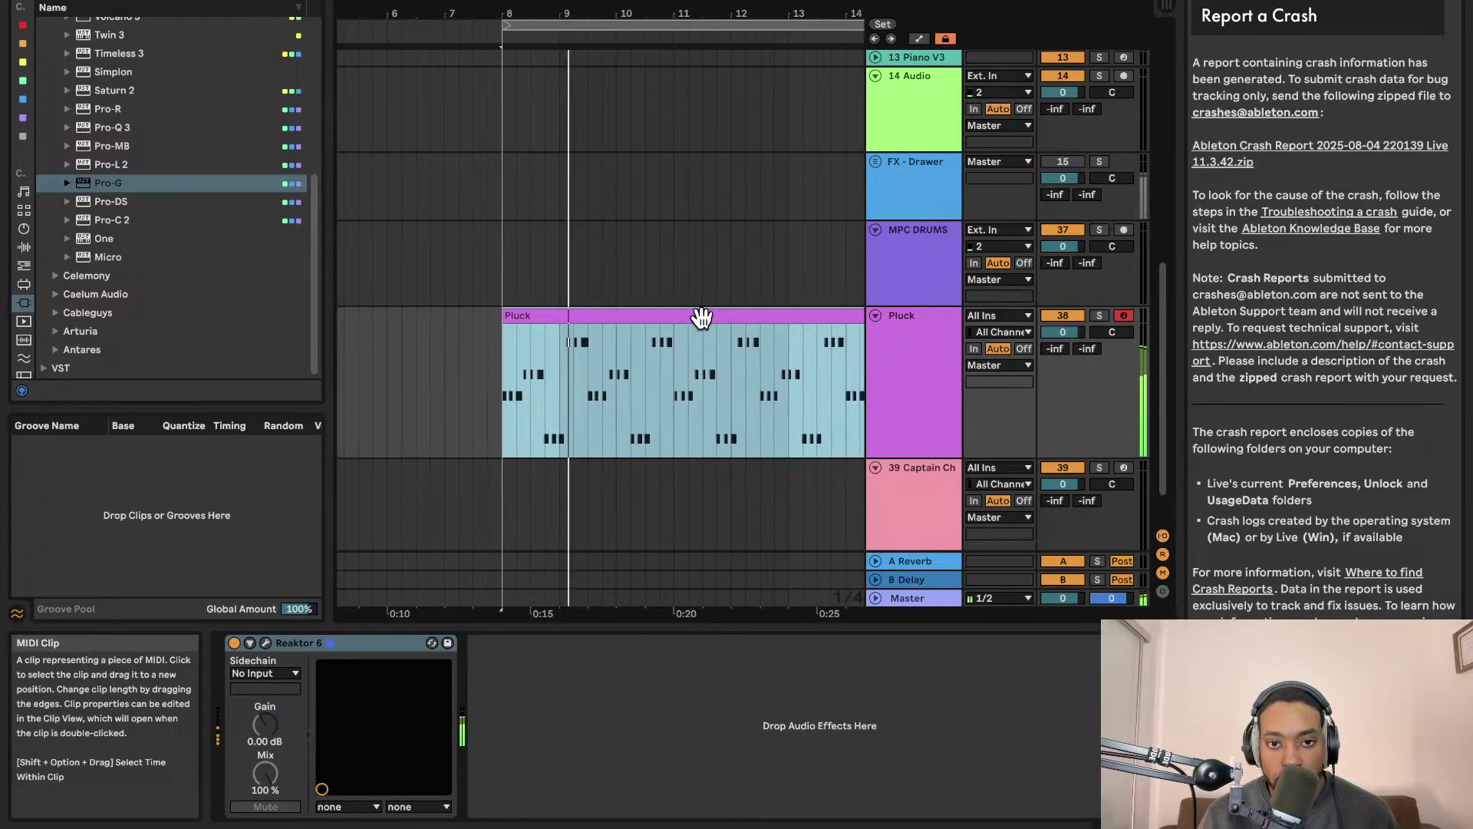
# Follow the playing Pluck clip through to its end to check where the loop should finish
pyautogui.scroll(-1, 670, 309)
pyautogui.scroll(-2, 664, 305)
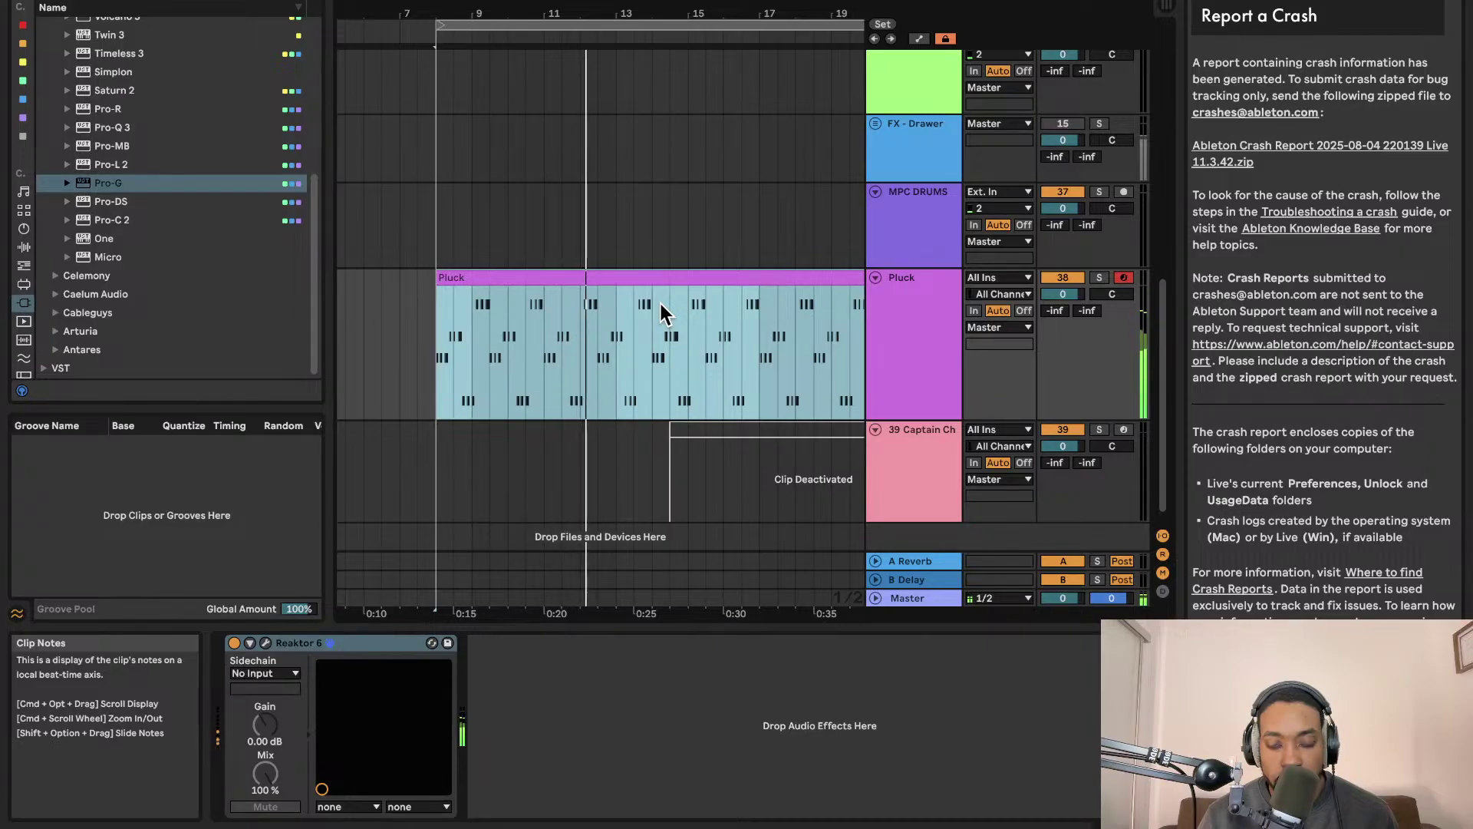
pyautogui.scroll(-1, 660, 303)
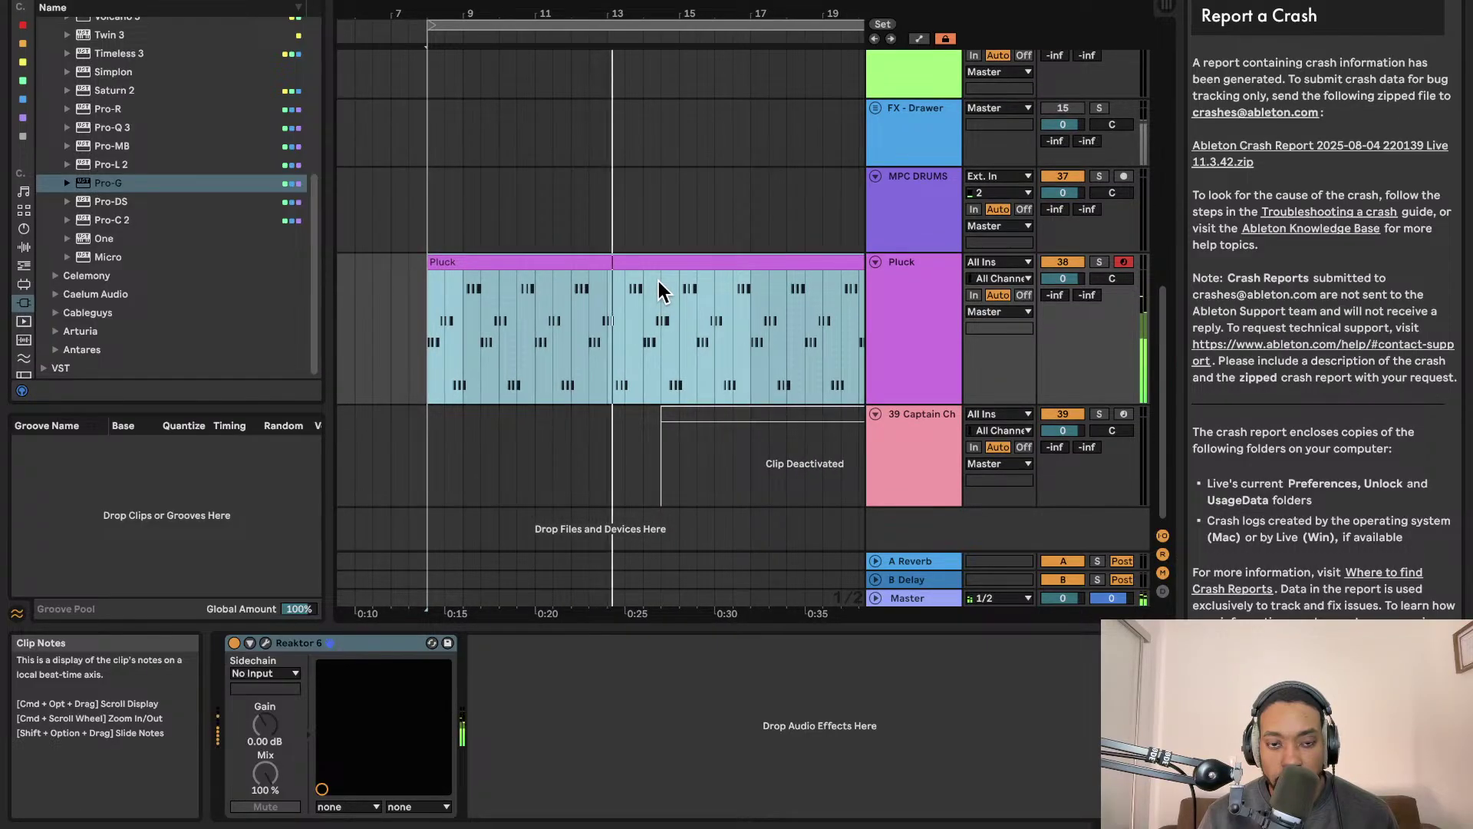
pyautogui.hscroll(5, 564, 81)
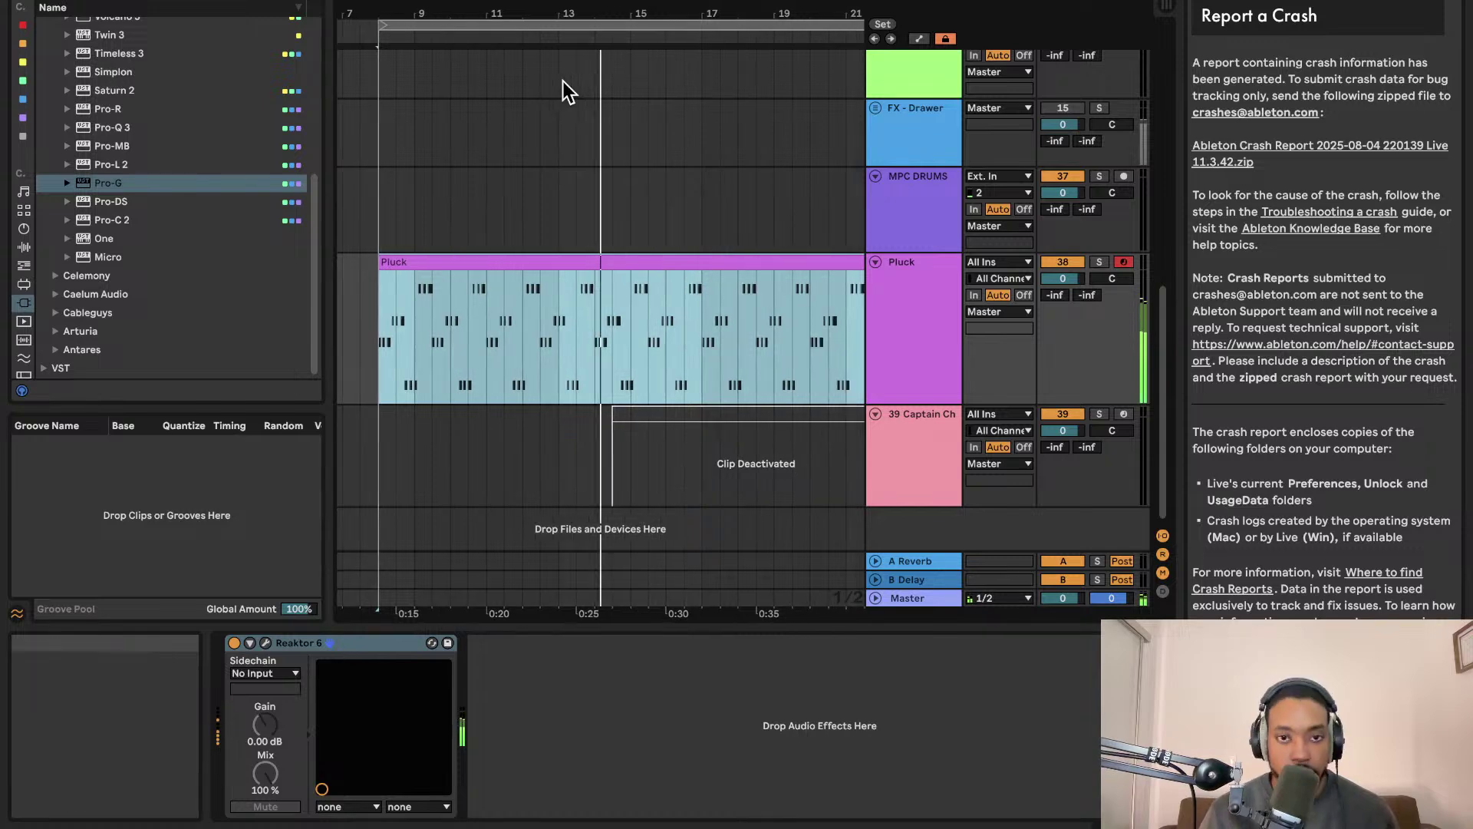
pyautogui.scroll(3, 565, 168)
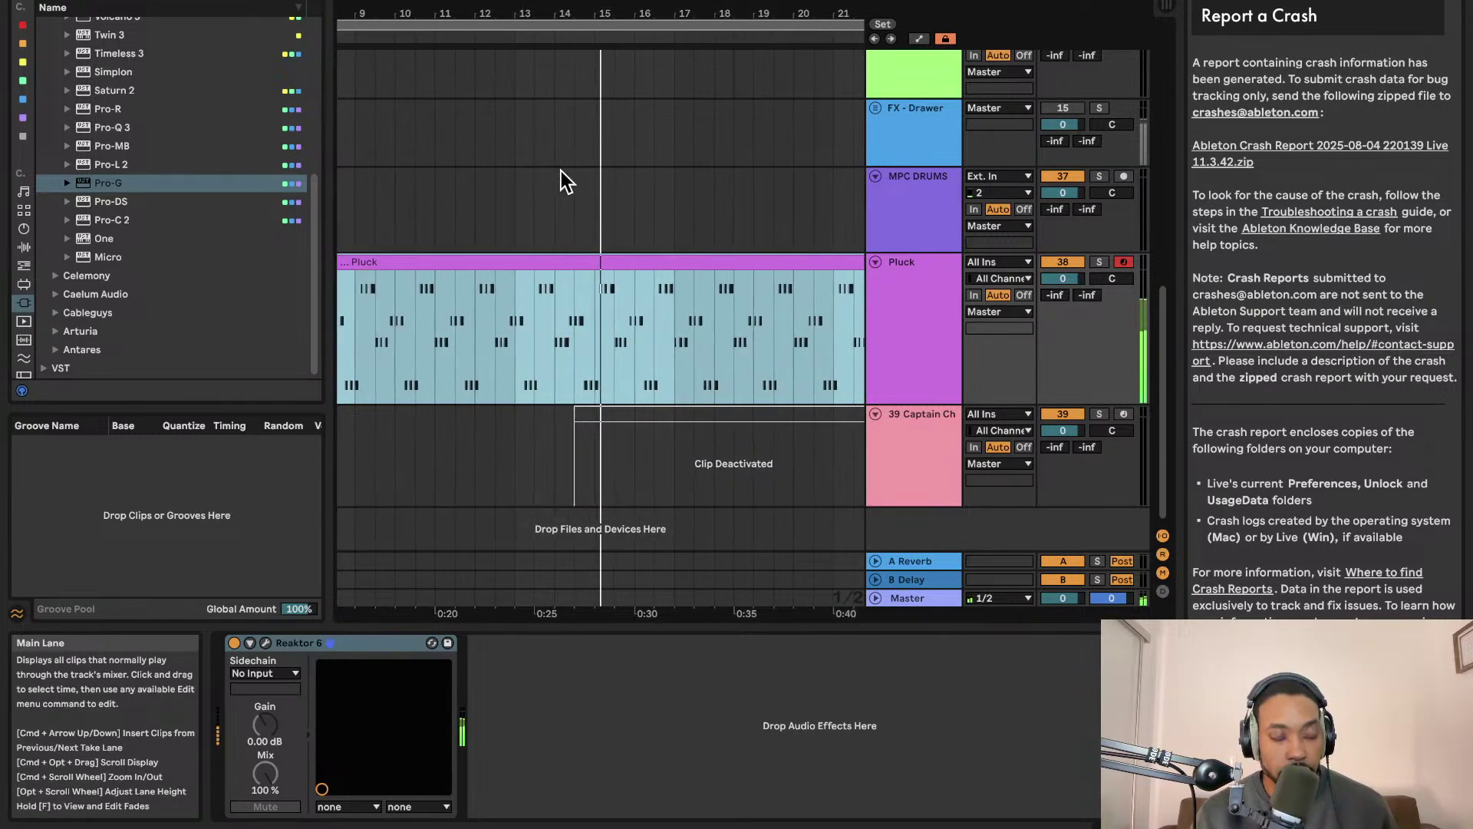
pyautogui.hscroll(10, 583, 170)
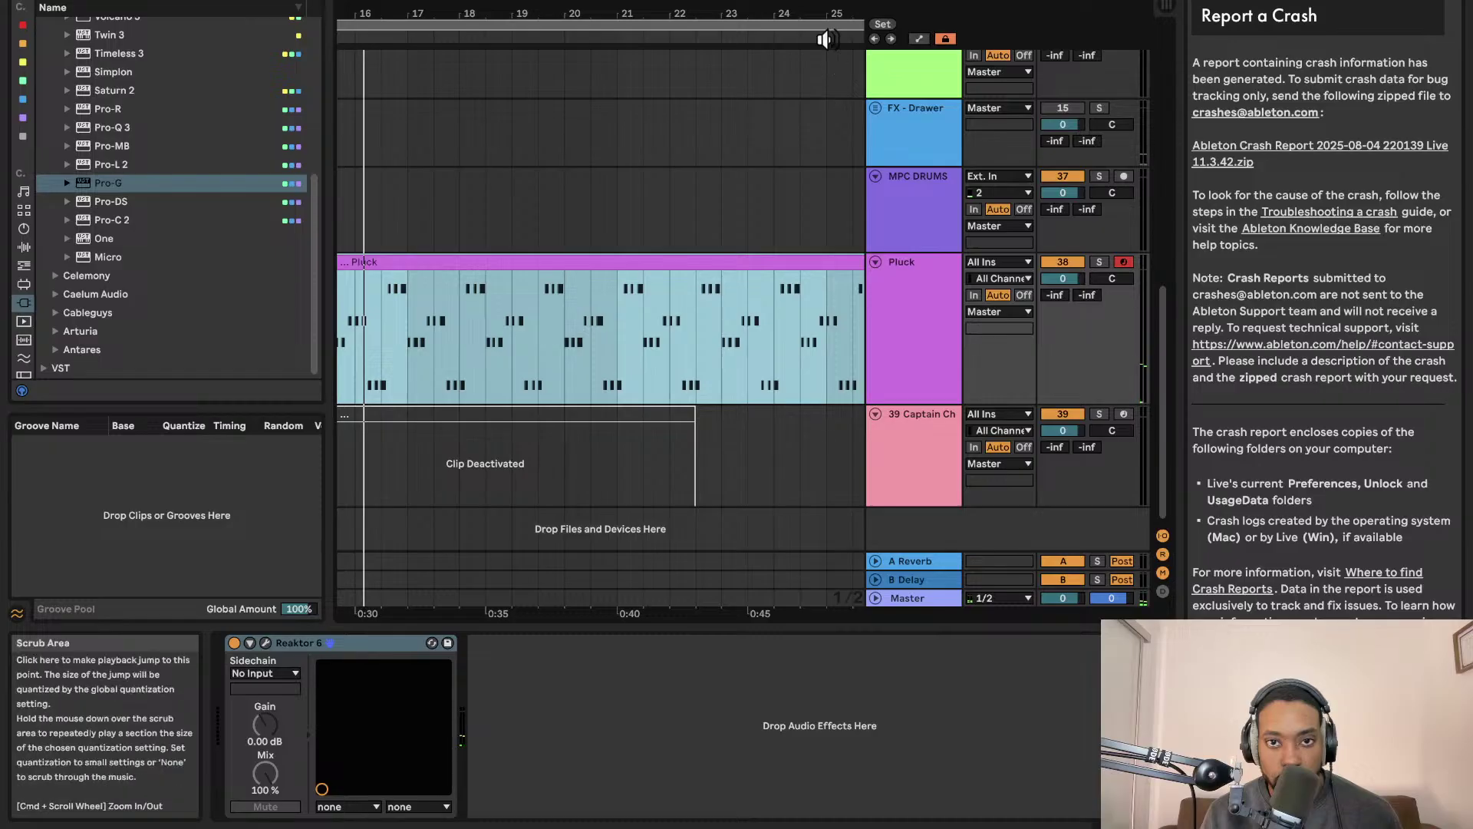
pyautogui.hscroll(10, 764, 132)
pyautogui.hscroll(2, 748, 132)
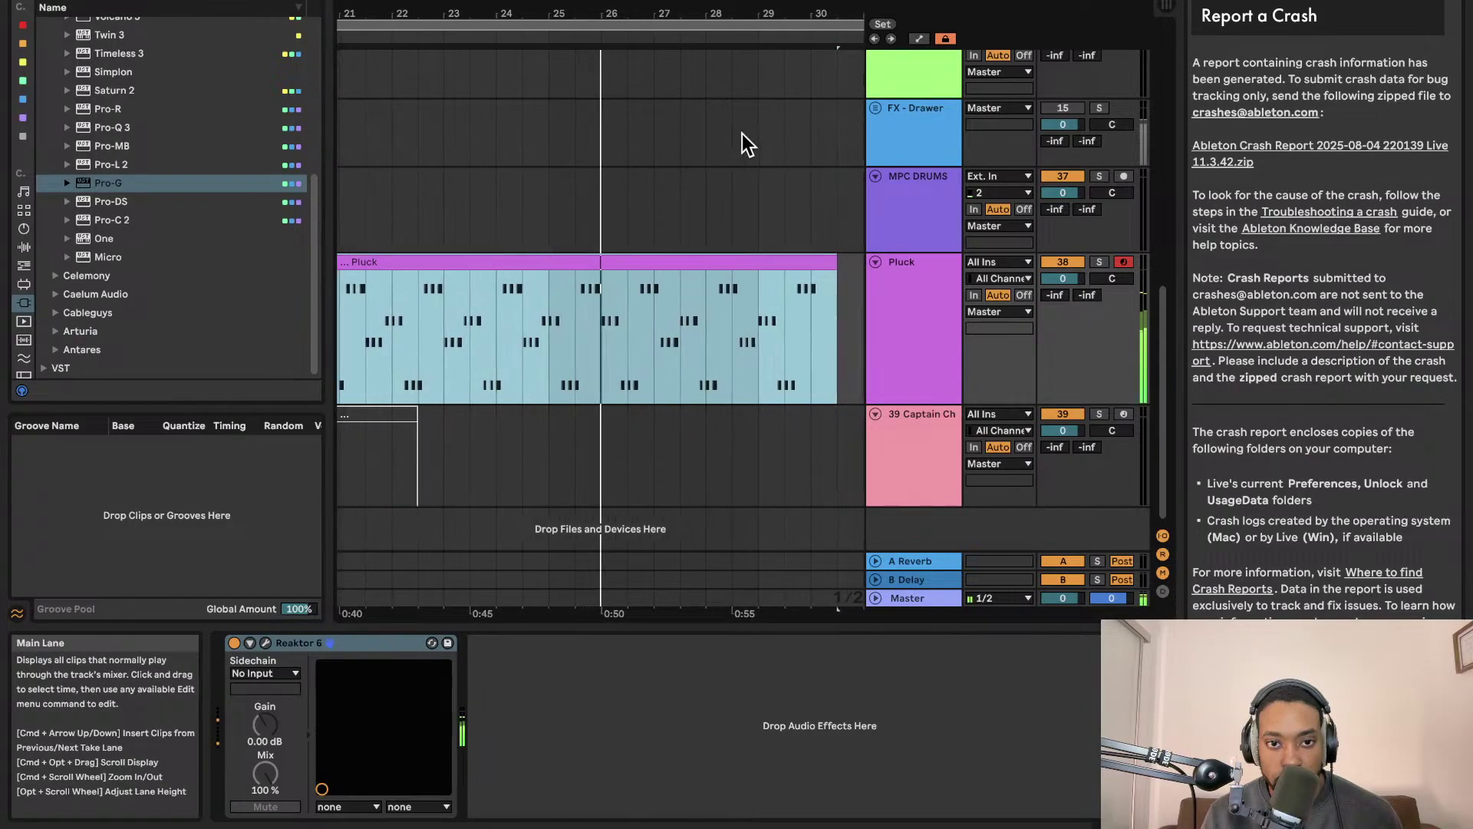
# Delete the Pluck clip's section after bar 26 and loop playback over the remaining clip
pyautogui.click(485, 251)
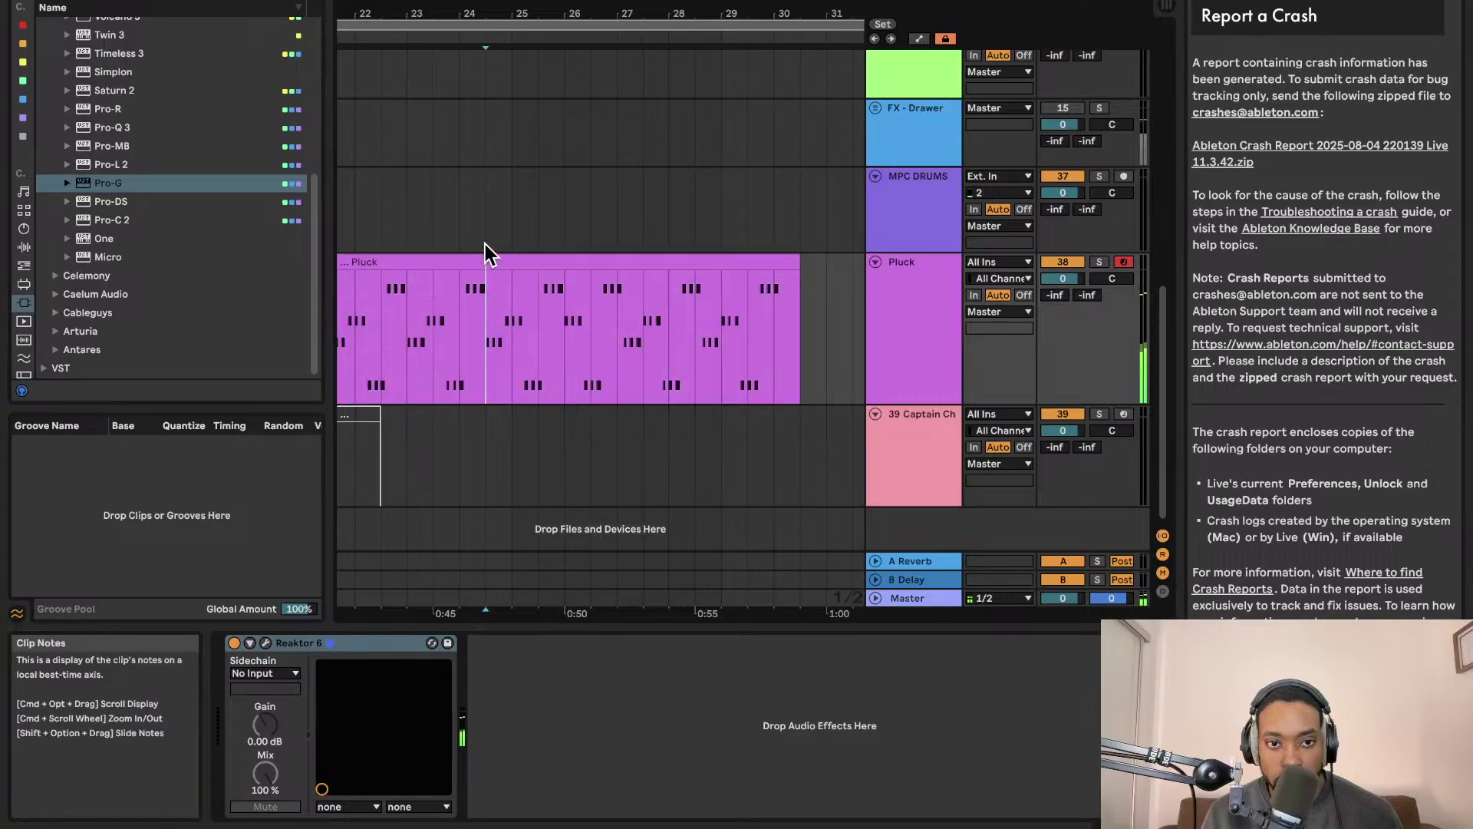
pyautogui.click(499, 37)
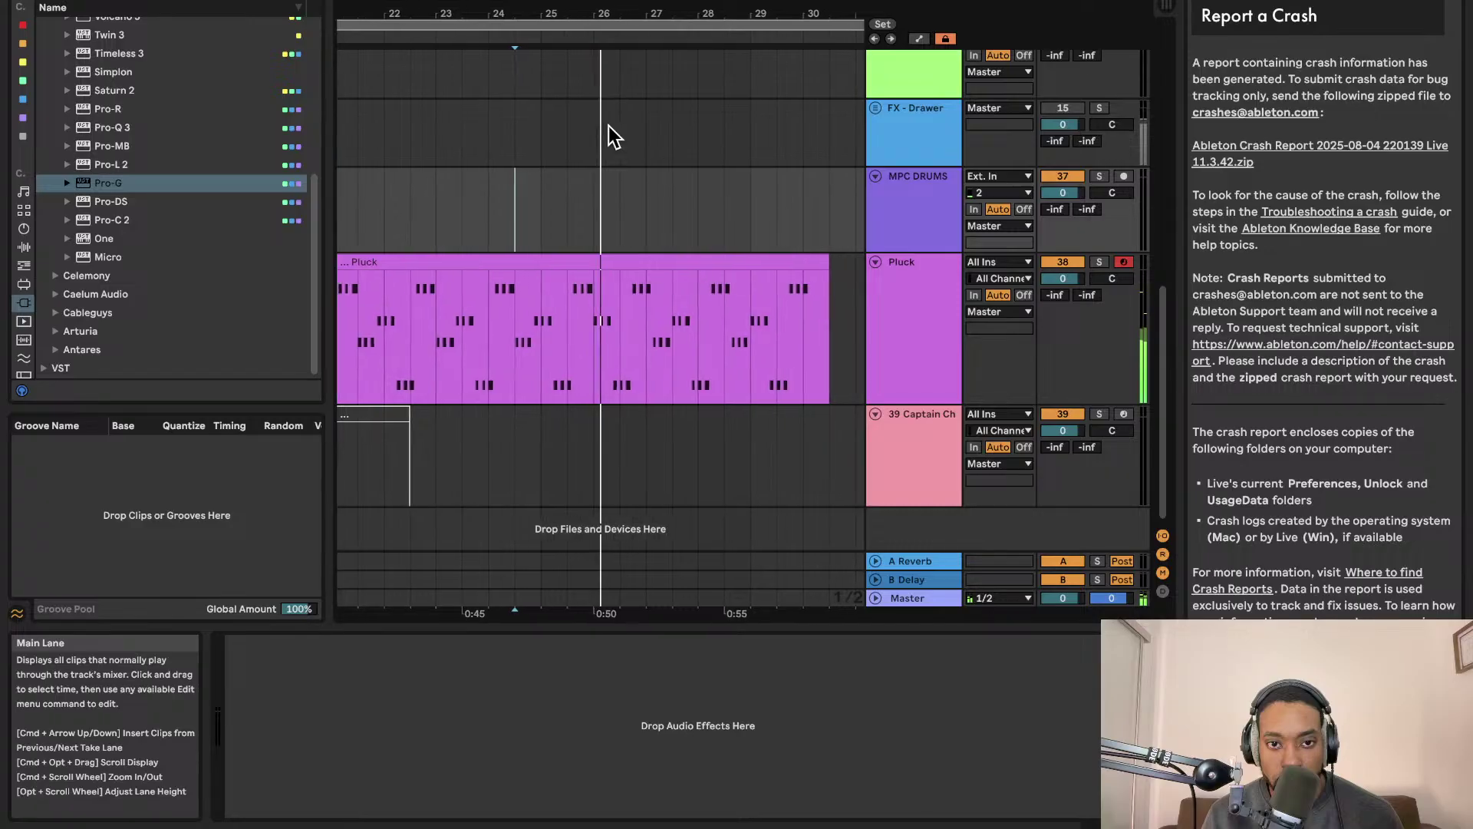
pyautogui.moveTo(583, 310); pyautogui.dragTo(836, 287)
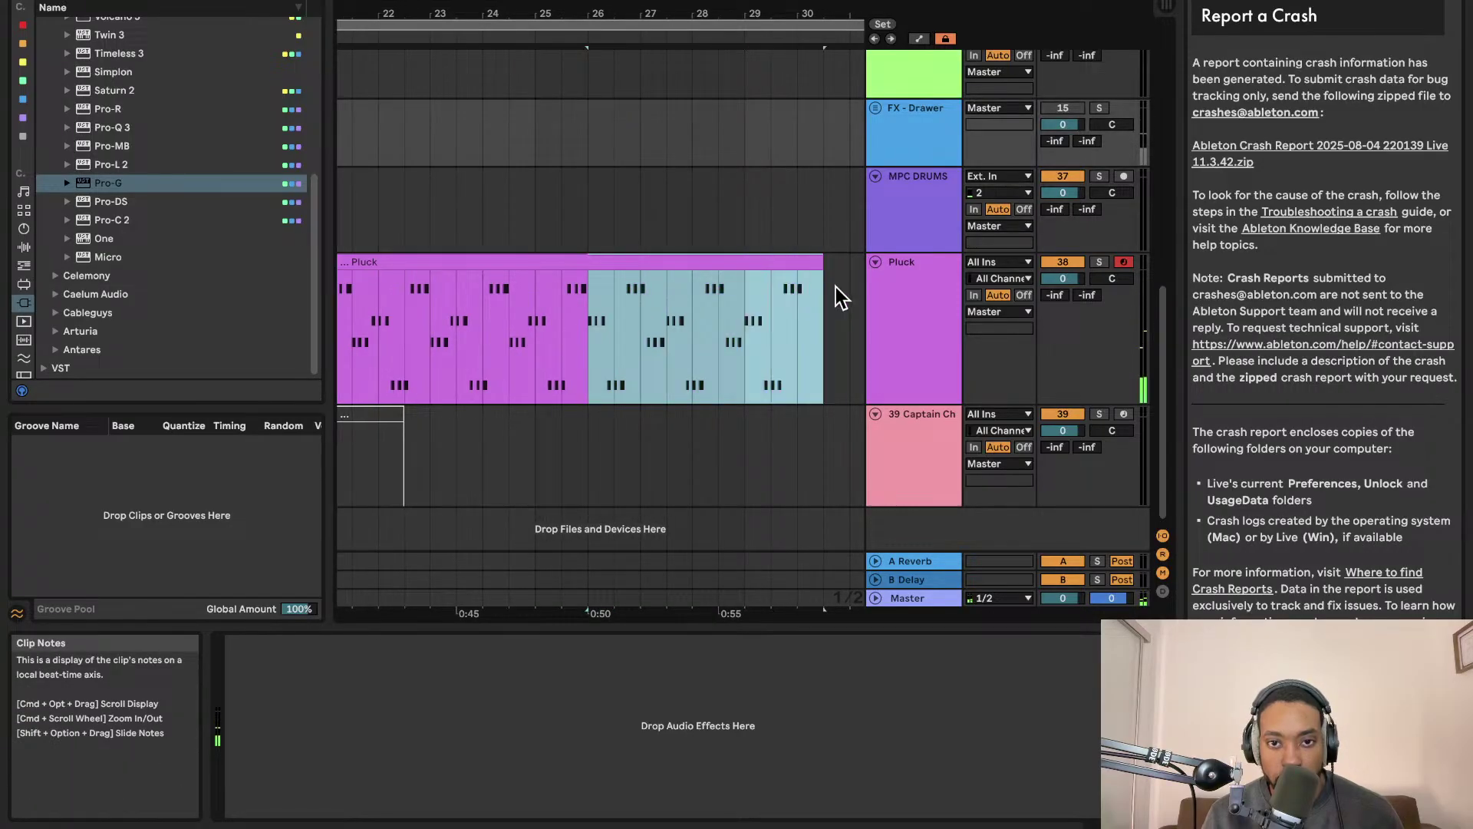
pyautogui.press('Delete')
pyautogui.click(545, 265)
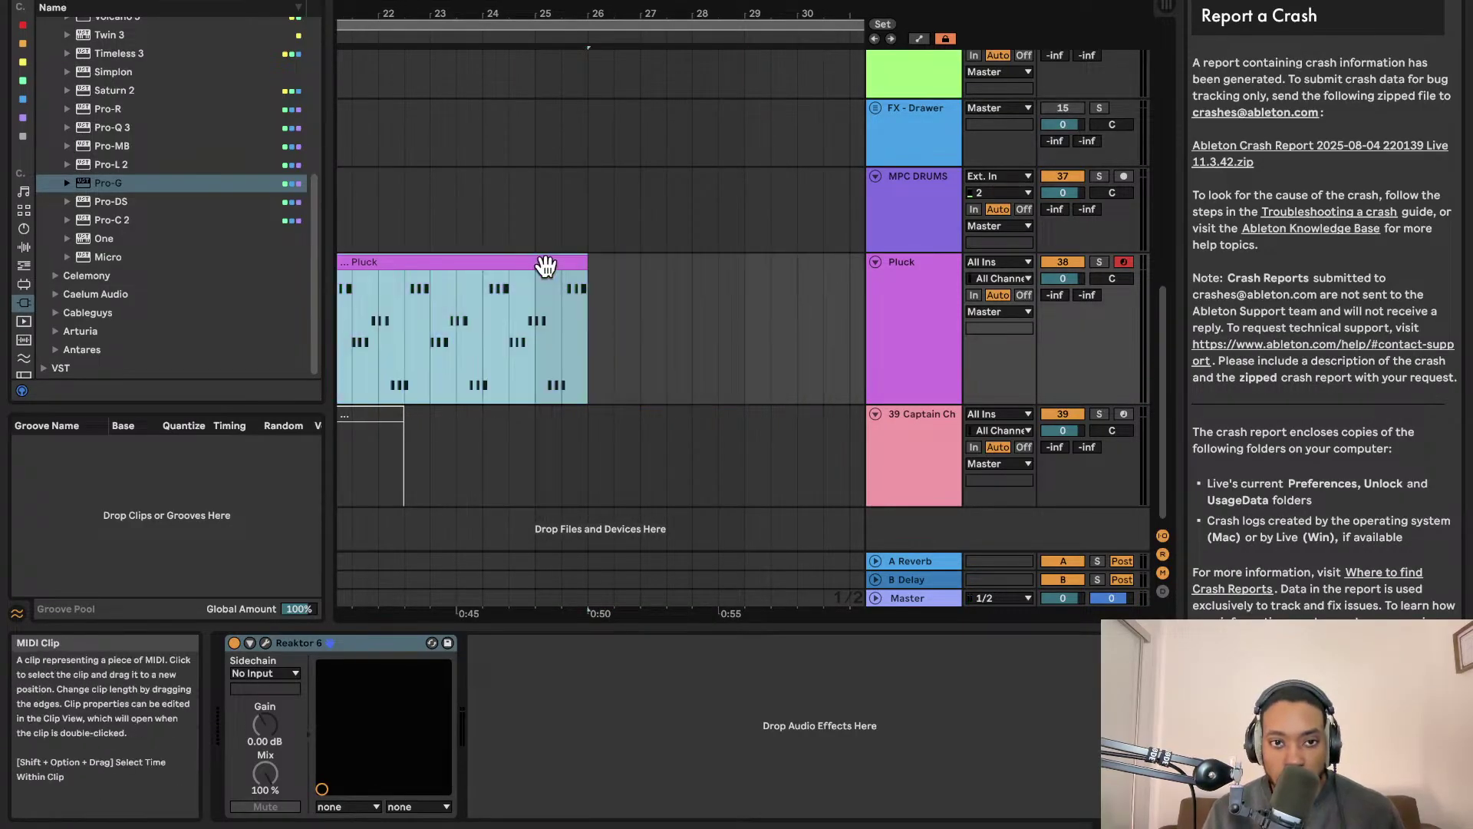
pyautogui.press('-')
pyautogui.press('space')
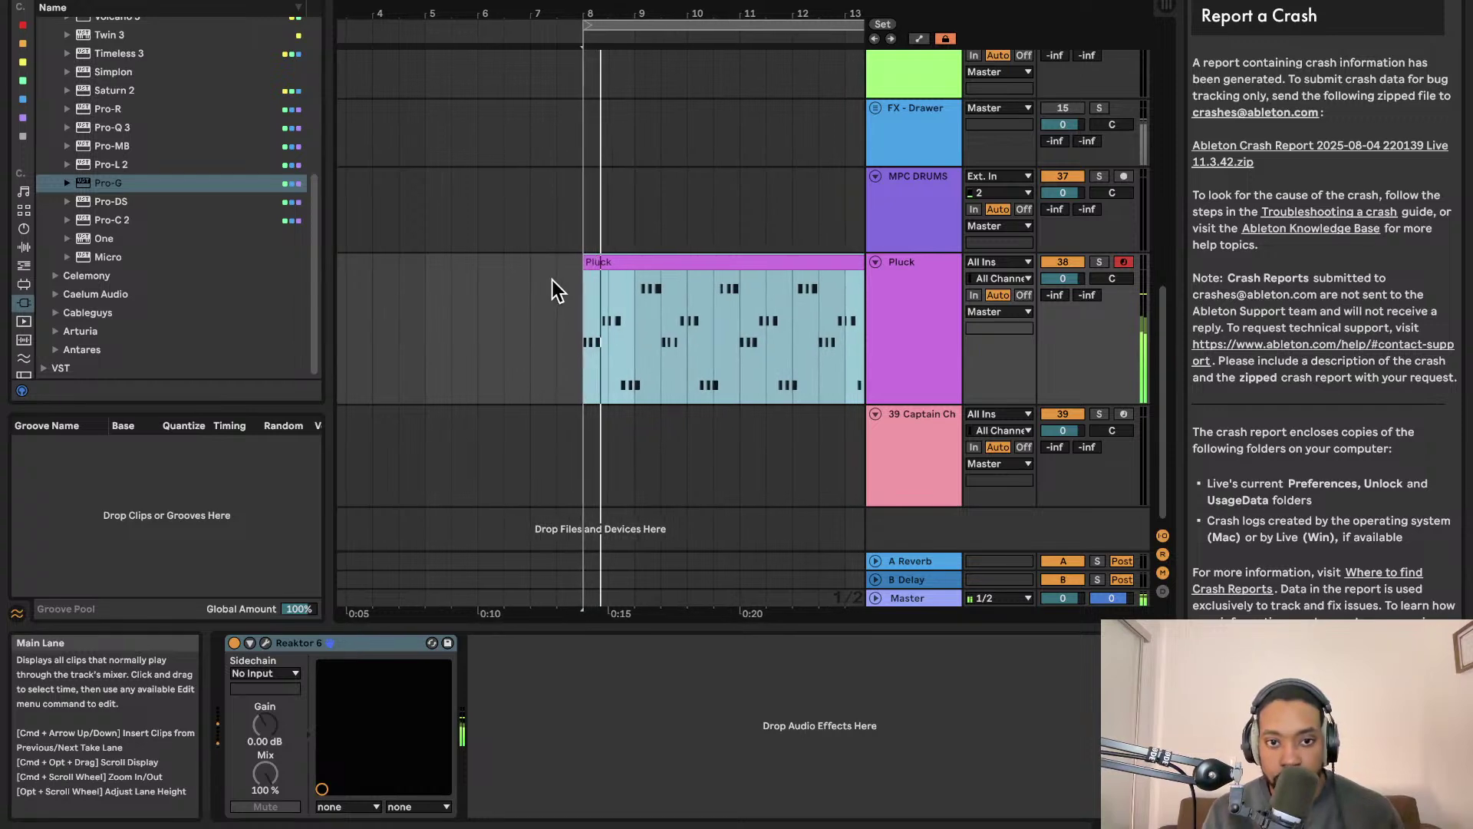
# Try extending both the arrangement loop's end and the Pluck clip's end to bar 27
pyautogui.hscroll(3, 637, 206)
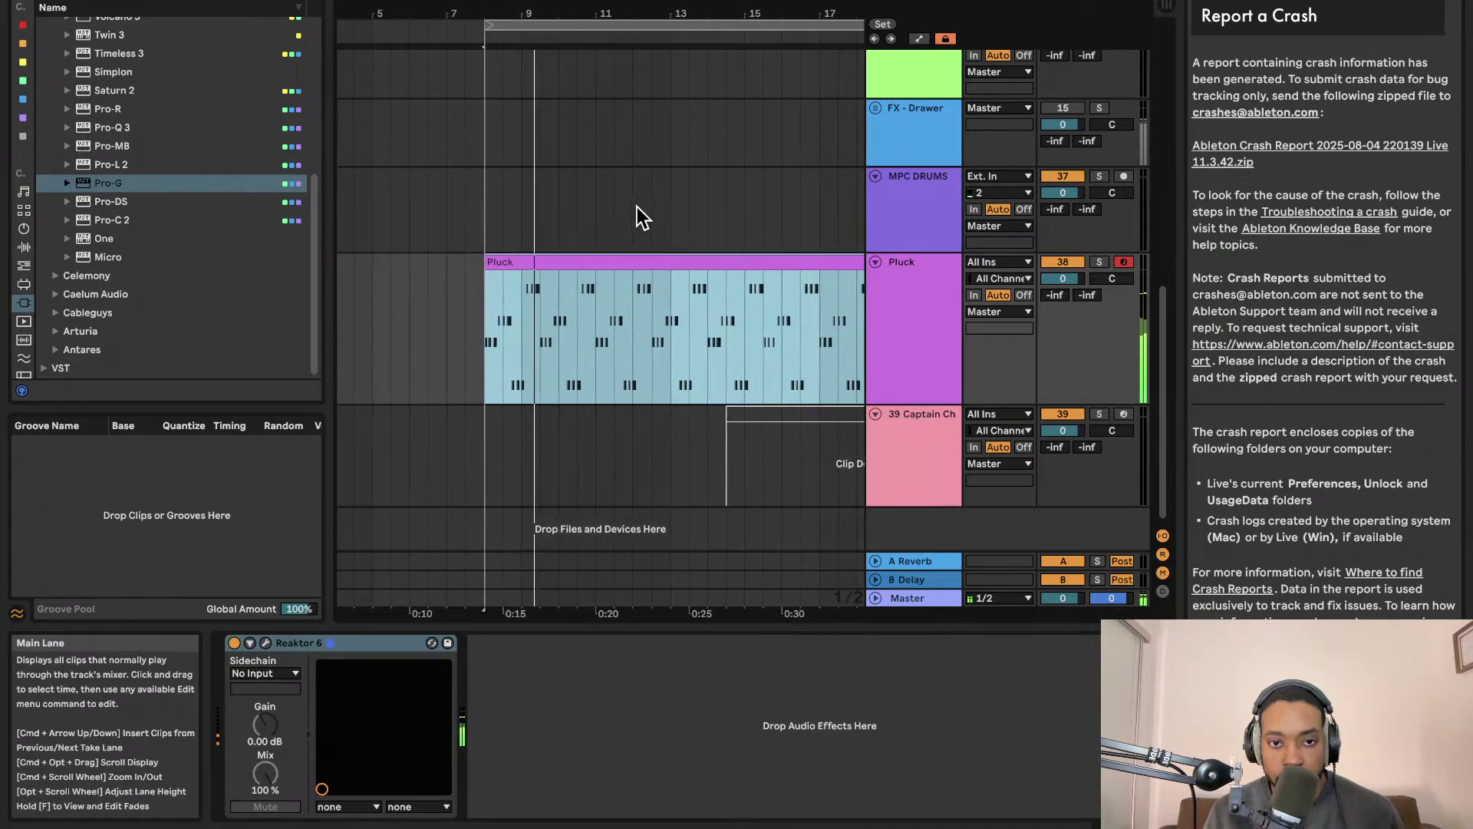
pyautogui.hscroll(-1, 628, 220)
pyautogui.hscroll(8, 628, 219)
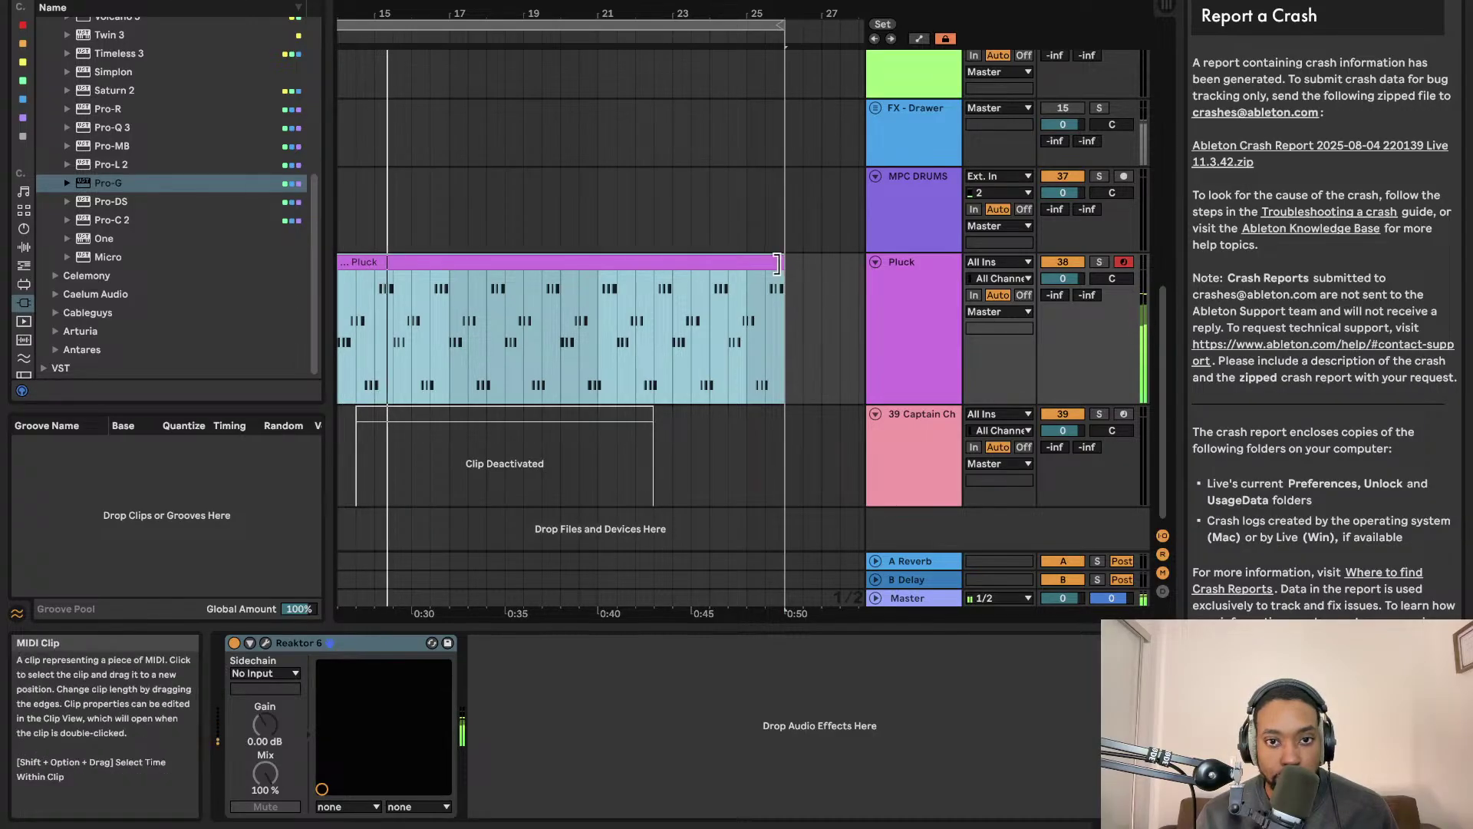
pyautogui.moveTo(784, 263); pyautogui.dragTo(748, 265)
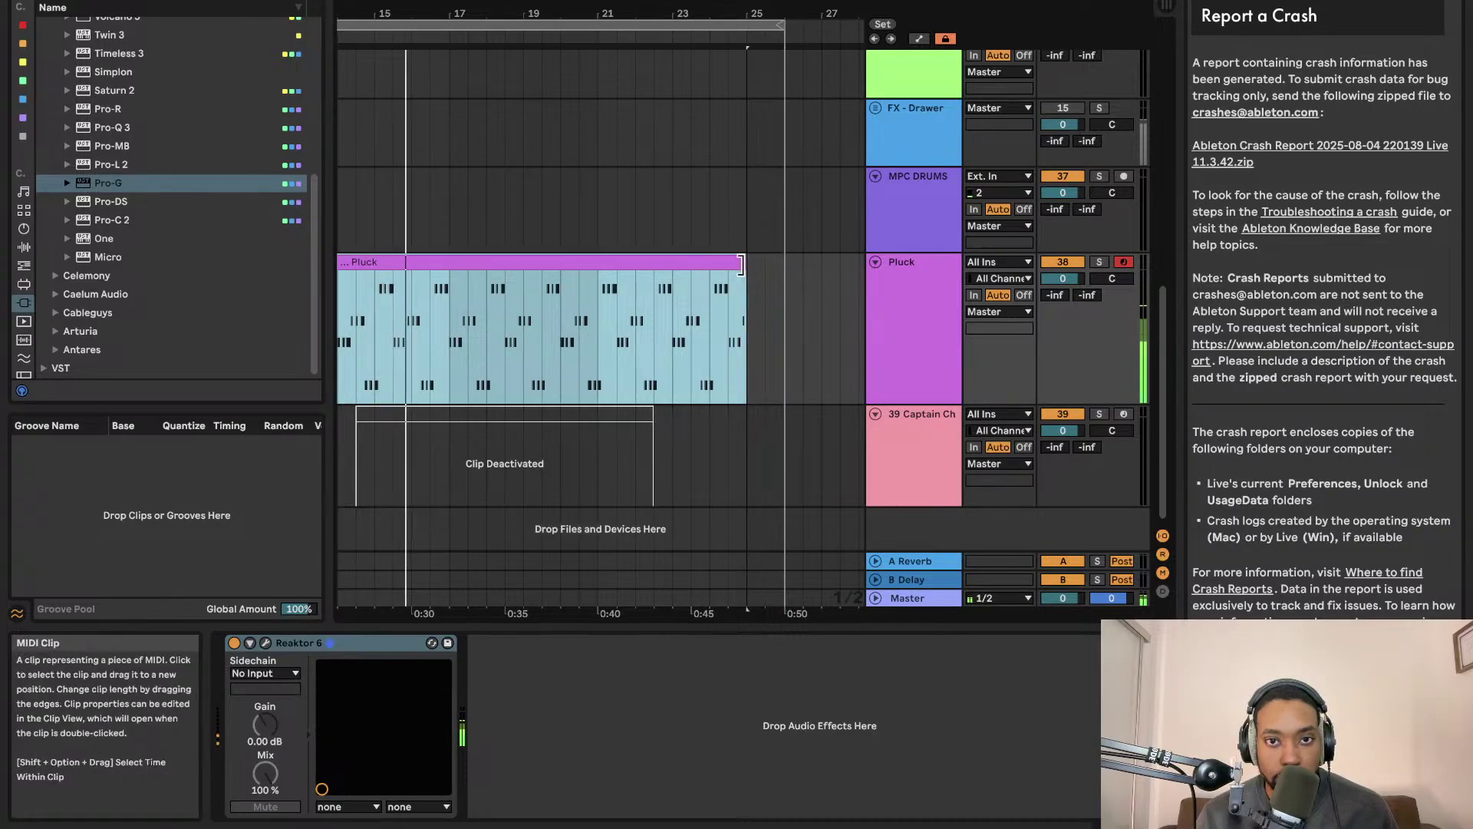
pyautogui.click(780, 26)
pyautogui.moveTo(780, 25); pyautogui.dragTo(822, 33)
pyautogui.click(753, 241)
pyautogui.moveTo(747, 258); pyautogui.dragTo(810, 258)
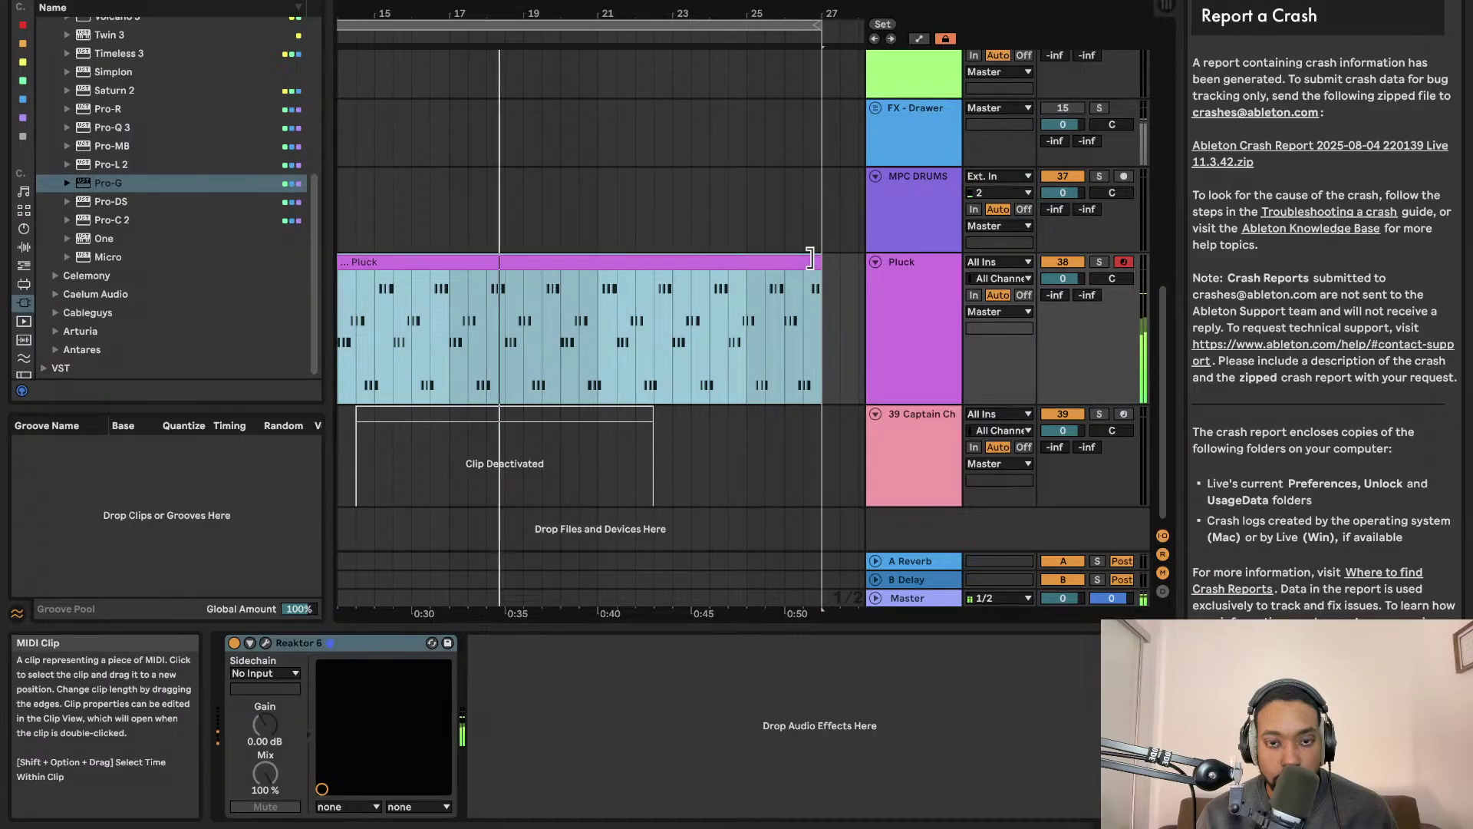
# Audition the loop near its end and undo the last Pluck clip length changes
pyautogui.click(695, 36)
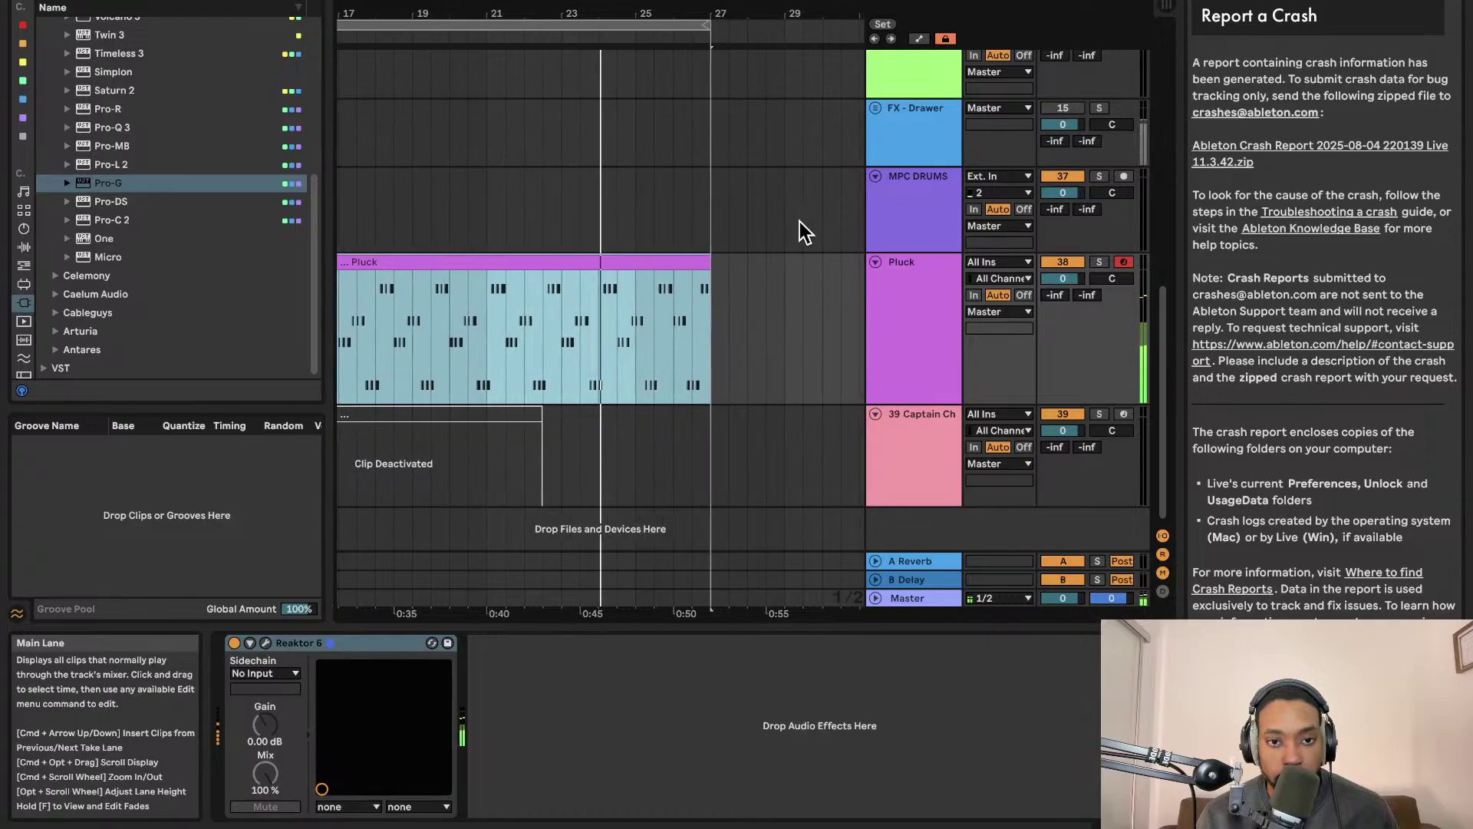
pyautogui.press('super+z')
pyautogui.press('super+z')
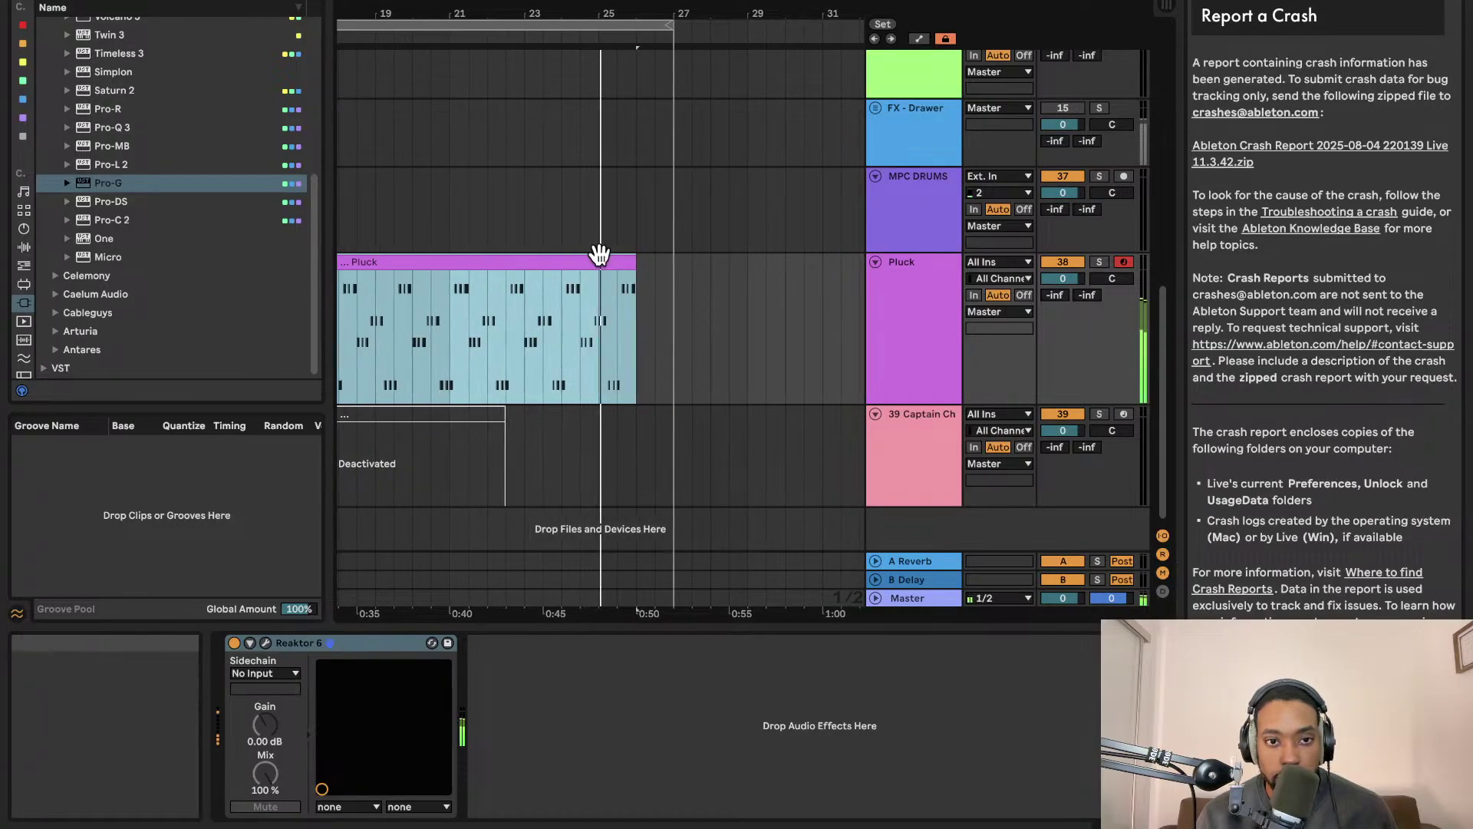
pyautogui.moveTo(627, 261); pyautogui.dragTo(522, 262)
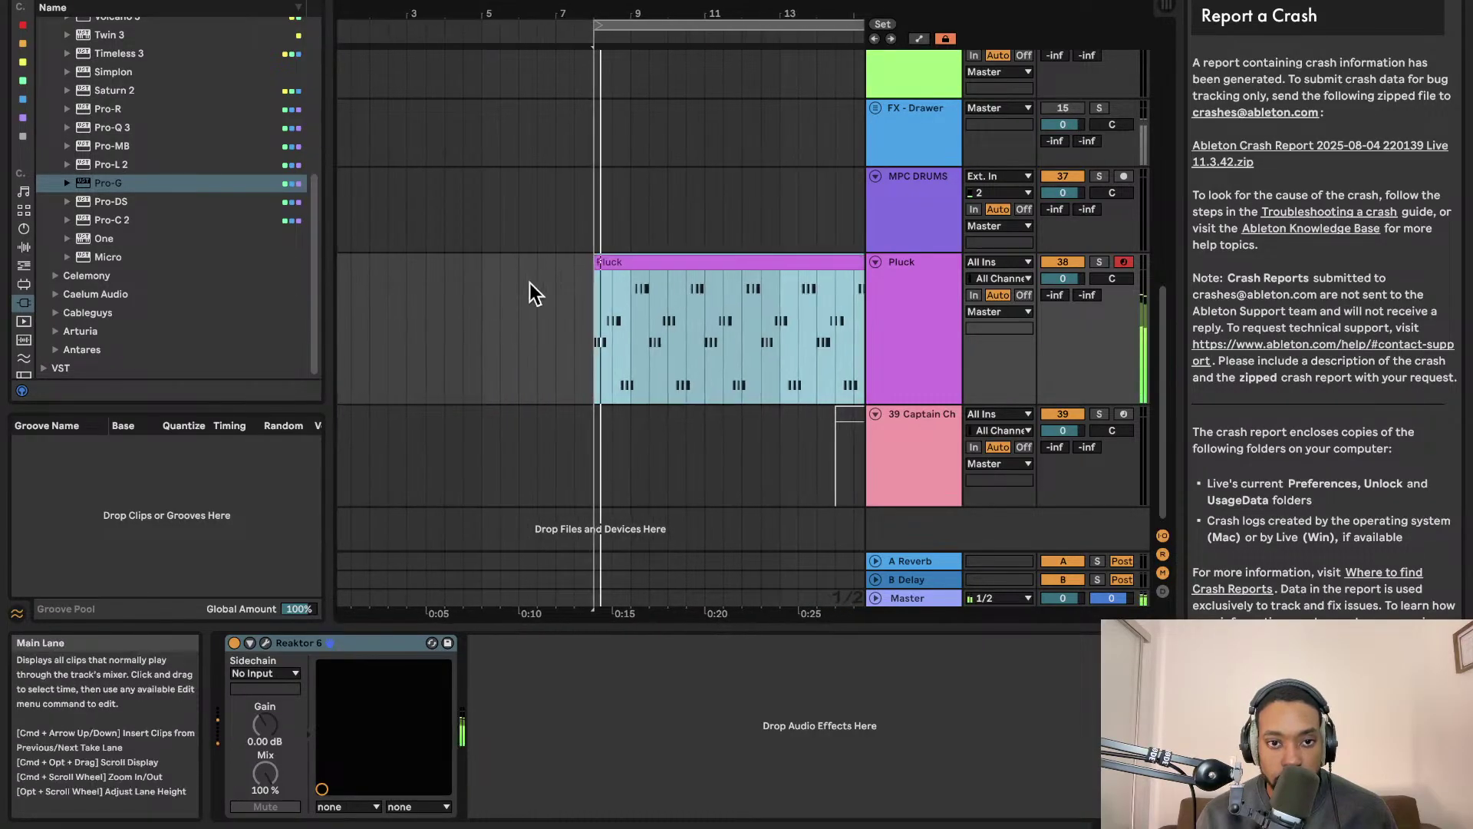
# Select the Pluck clip's opening section from bar 8 to midway through bar 15 and loop it
pyautogui.click(706, 301)
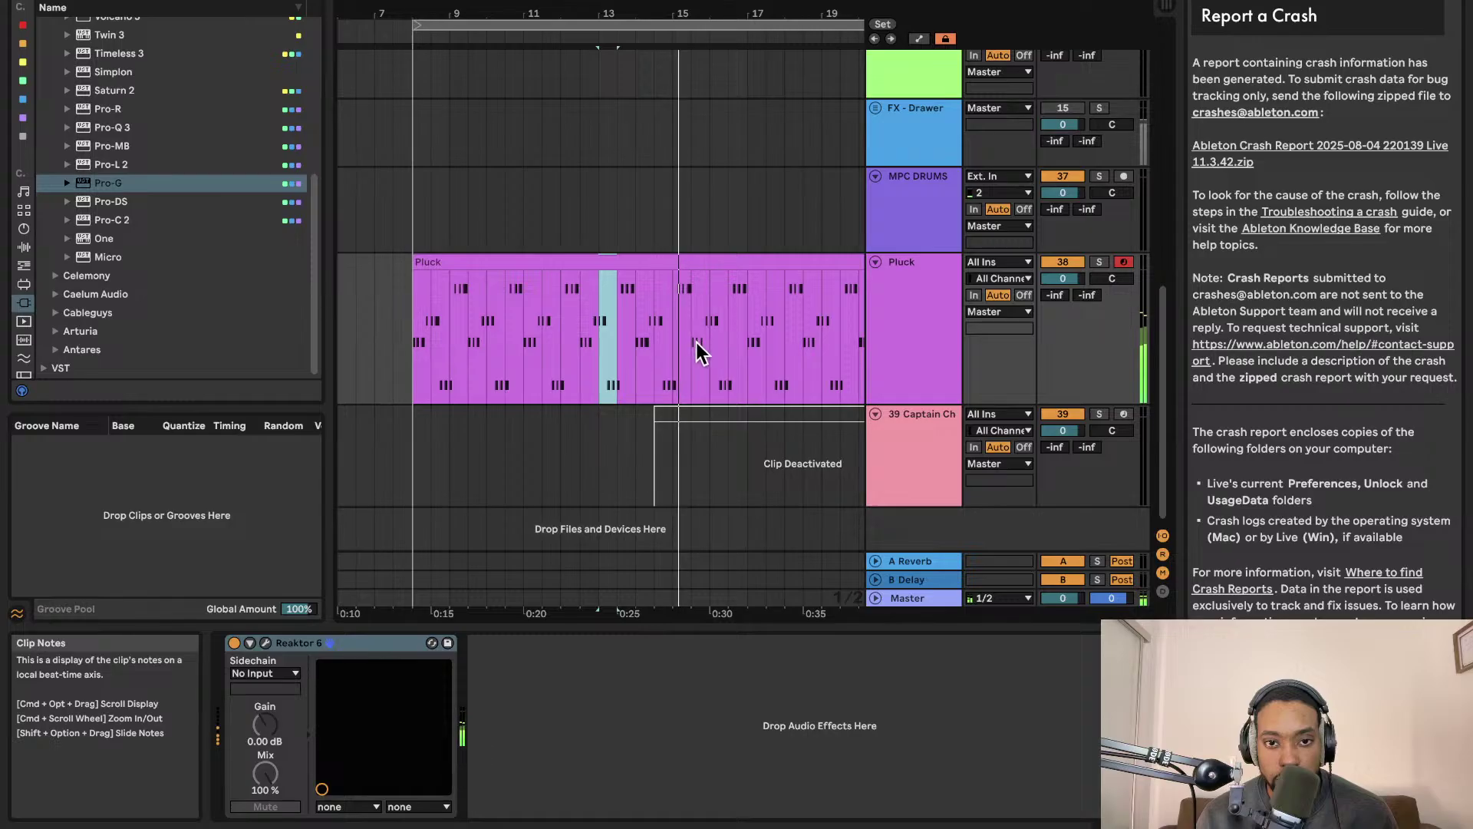
pyautogui.moveTo(692, 342); pyautogui.dragTo(411, 322)
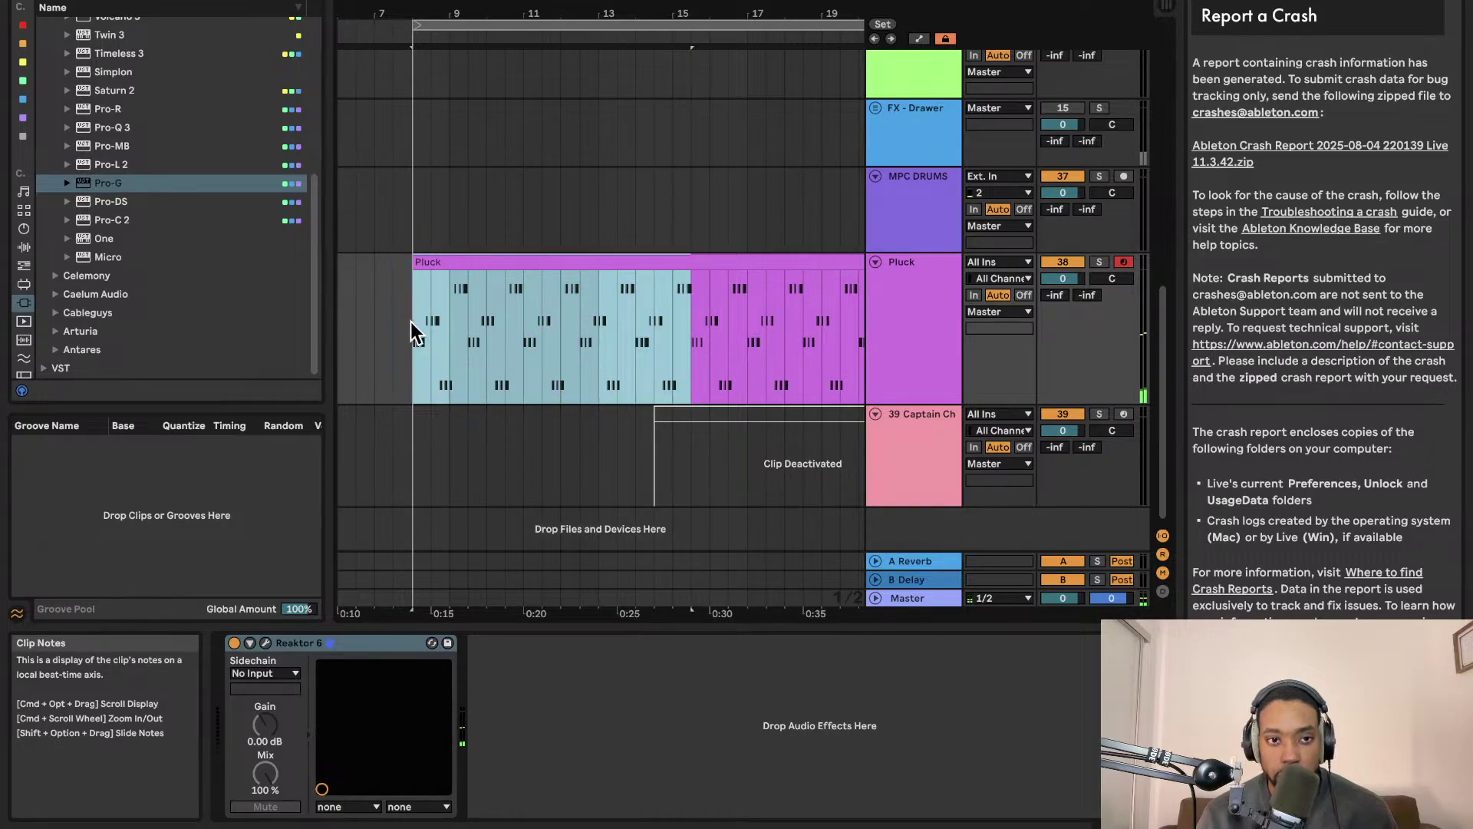
pyautogui.press('super+l')
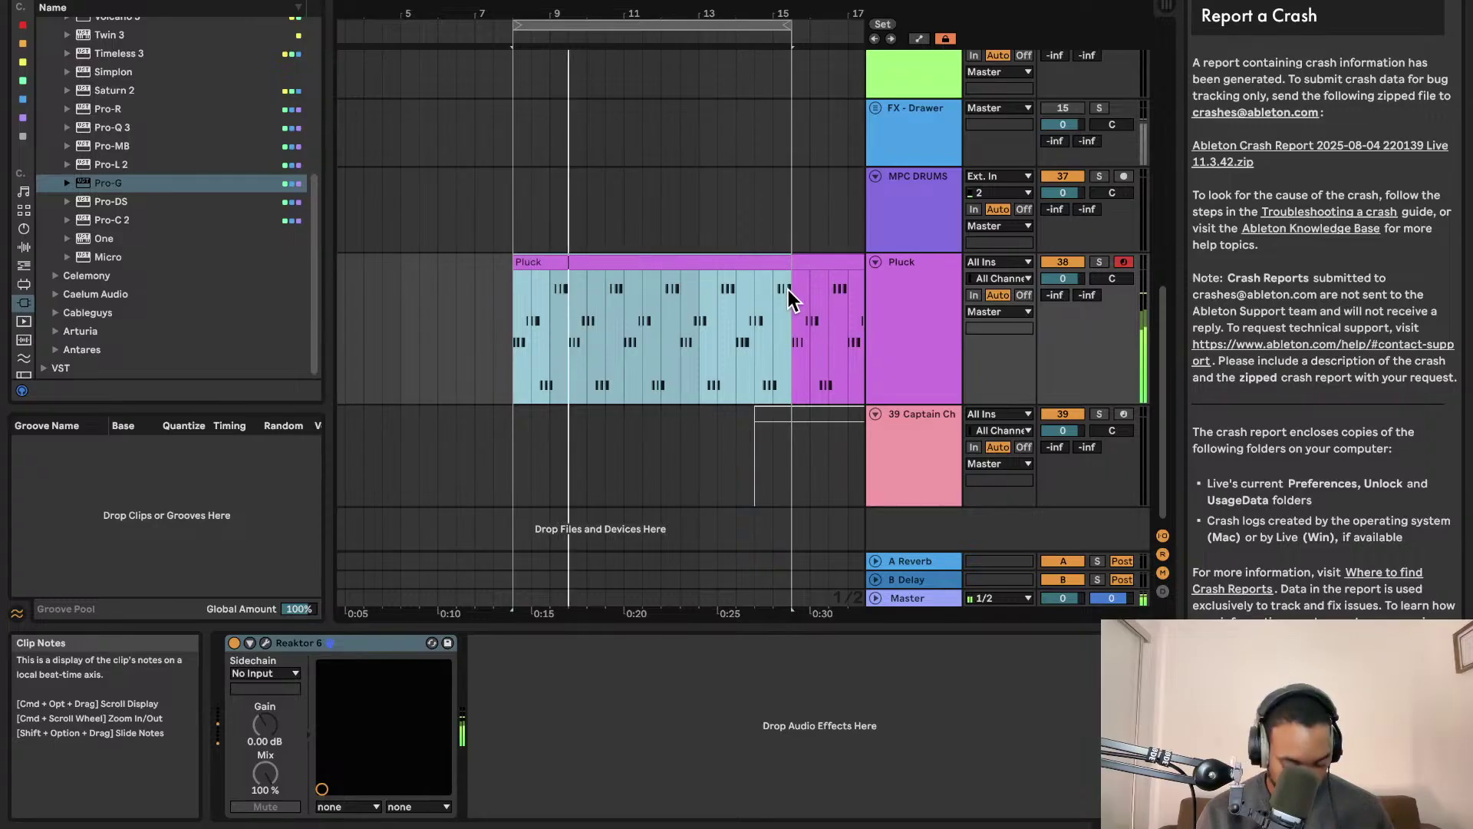
# Split the Pluck clip at the loop's end and delete the part after it
pyautogui.press('super+e')
pyautogui.click(820, 261)
pyautogui.press('Delete')
# Duplicate the shortened Pluck clip directly after itself and consolidate both copies into one looped clip
pyautogui.hscroll(3, 767, 273)
pyautogui.scroll(-3, 751, 273)
pyautogui.click(602, 264)
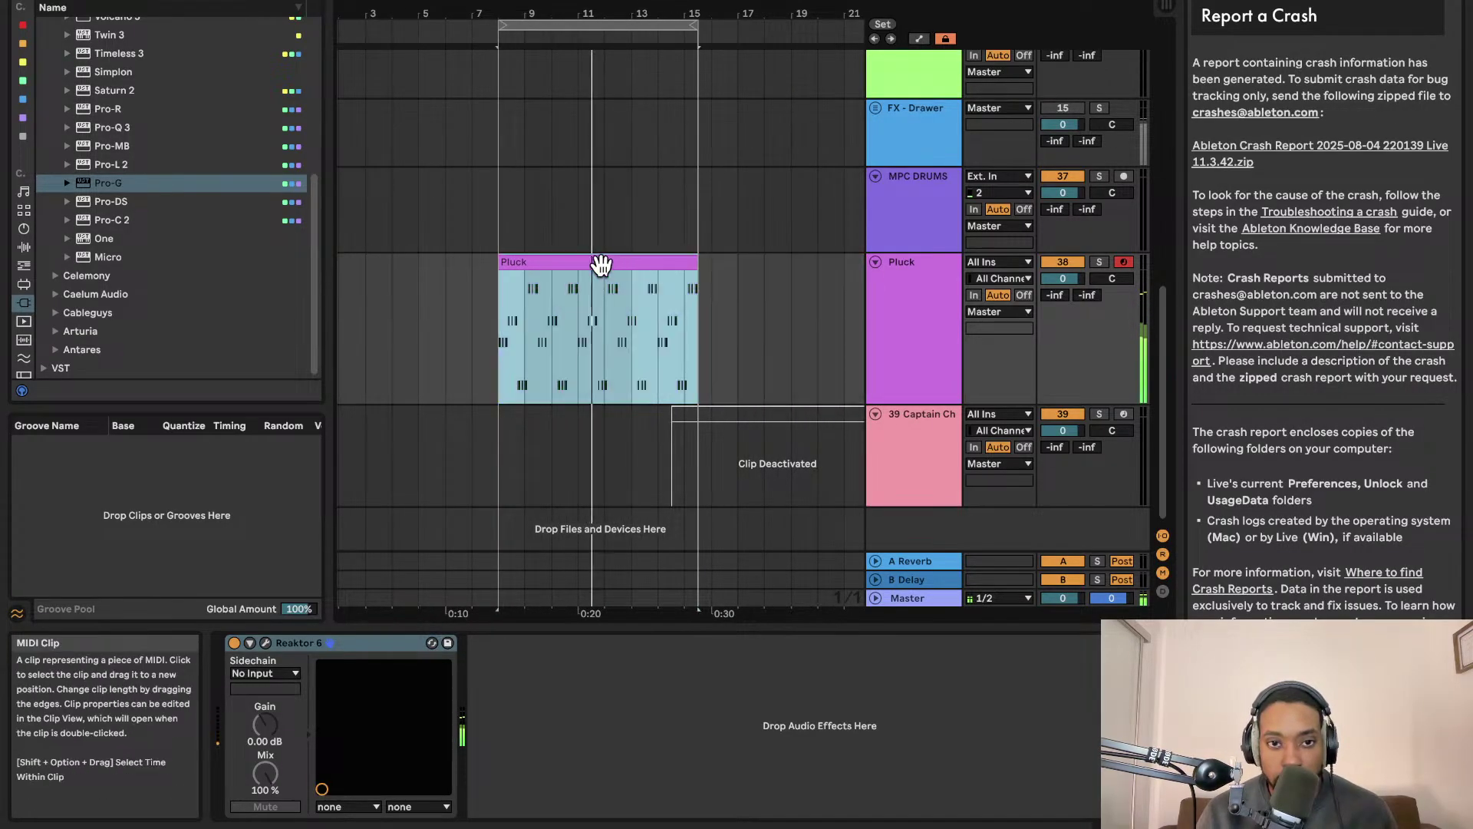
pyautogui.press('super+d')
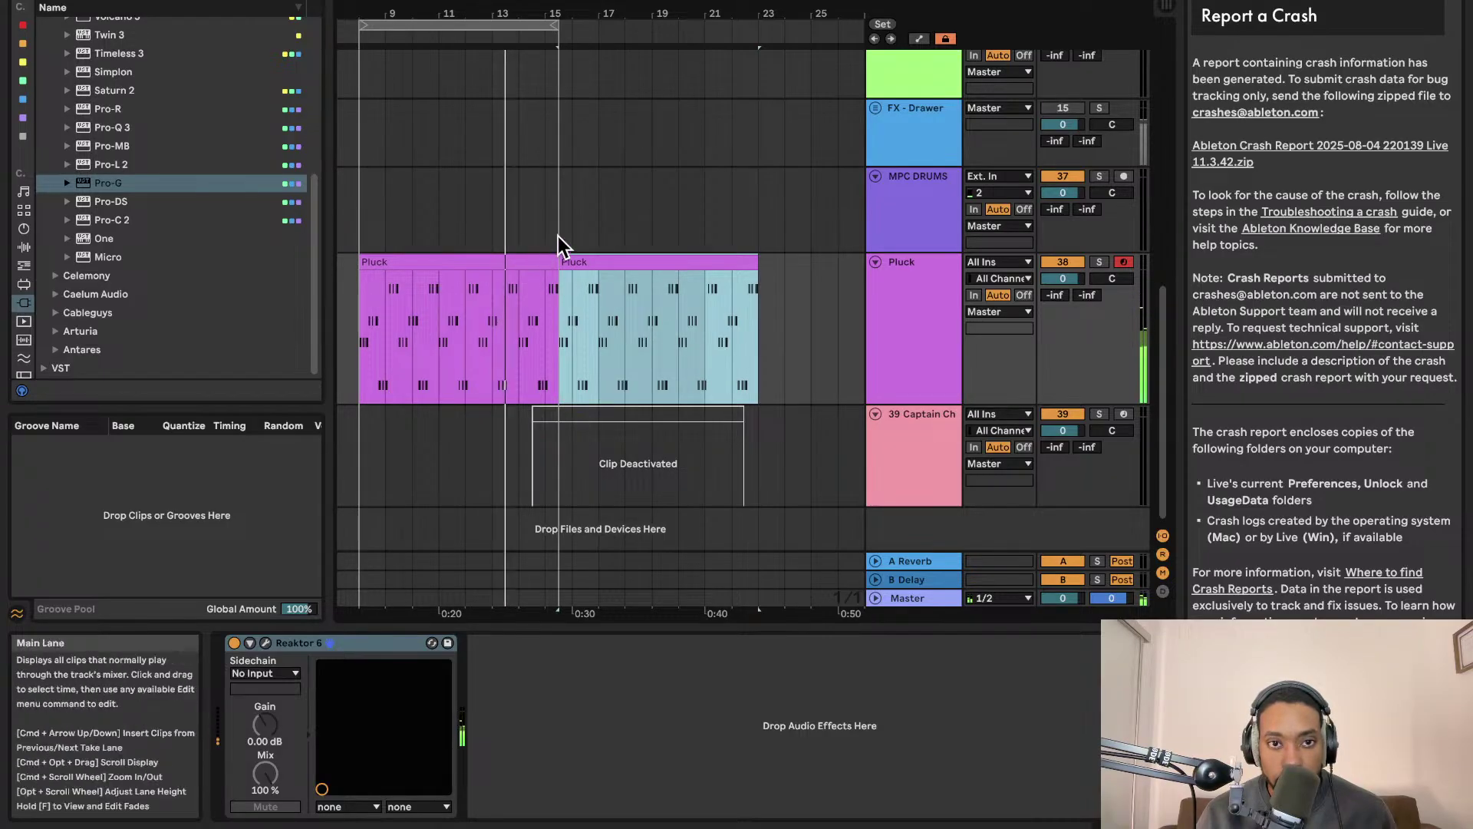
pyautogui.moveTo(558, 24); pyautogui.dragTo(754, 14)
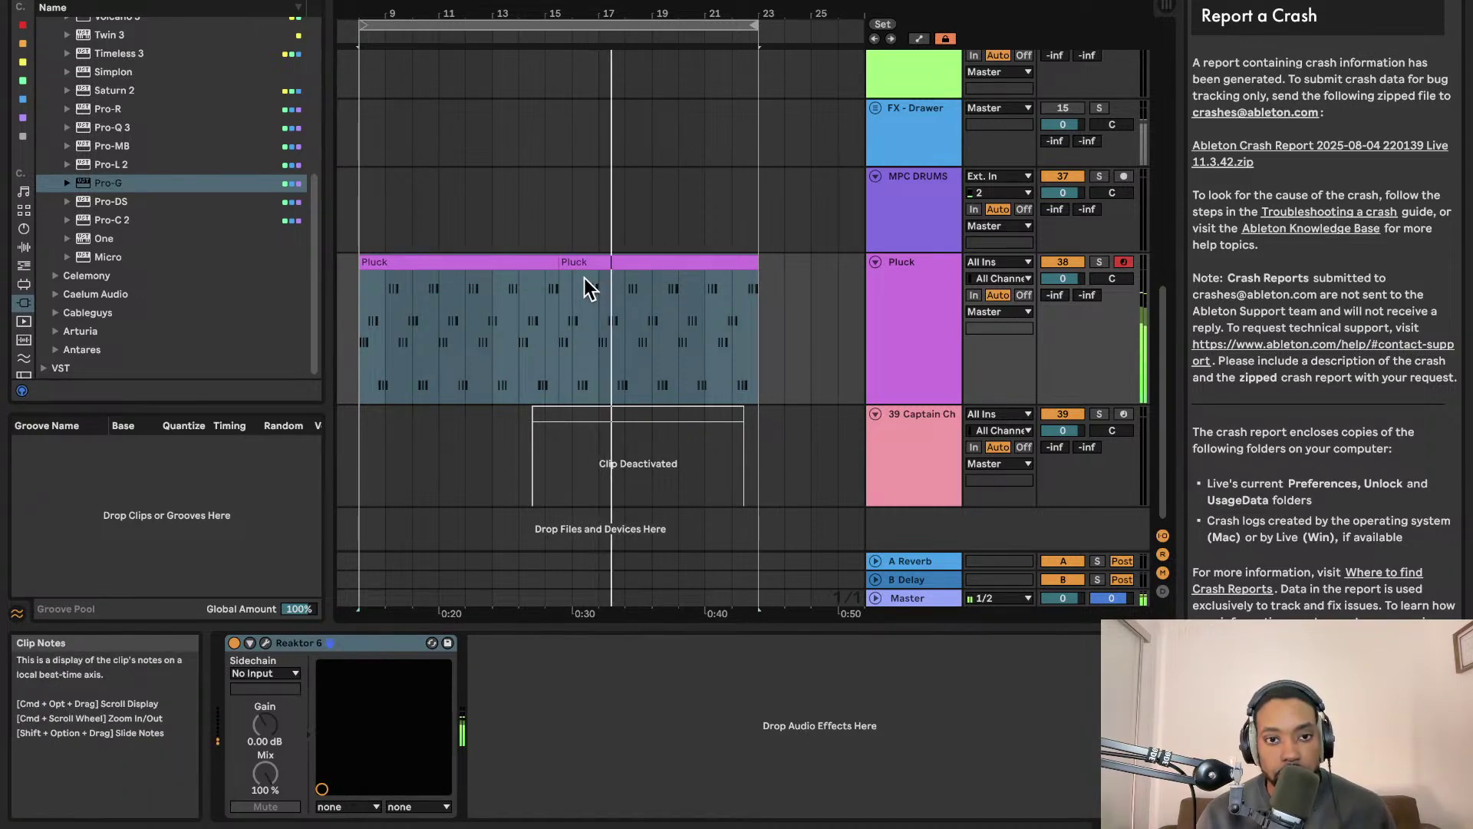
pyautogui.press('super+j')
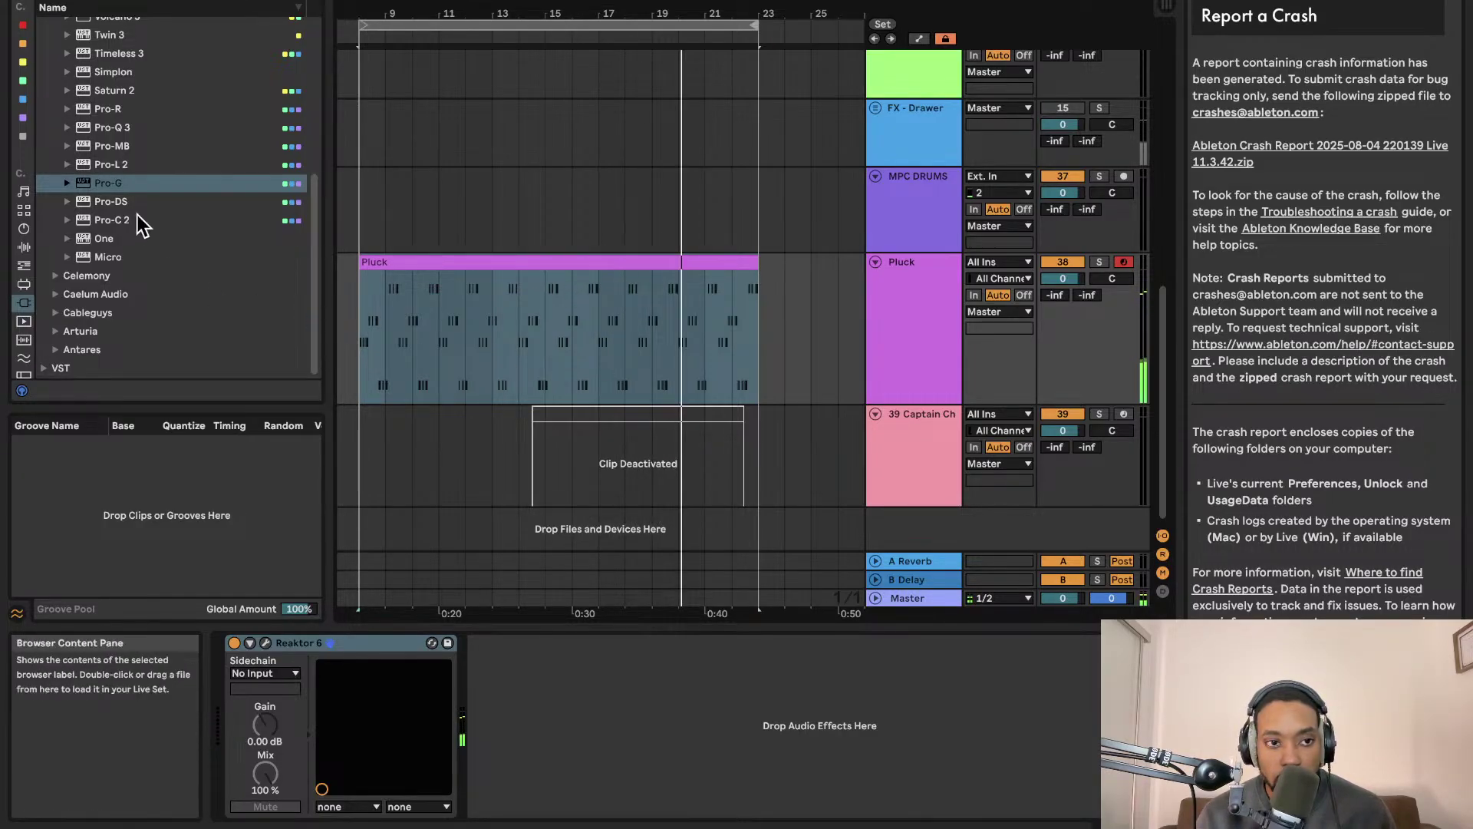
# Load Arturia's SQ80 V from the plug-in browser onto a new MIDI track
pyautogui.click(23, 305)
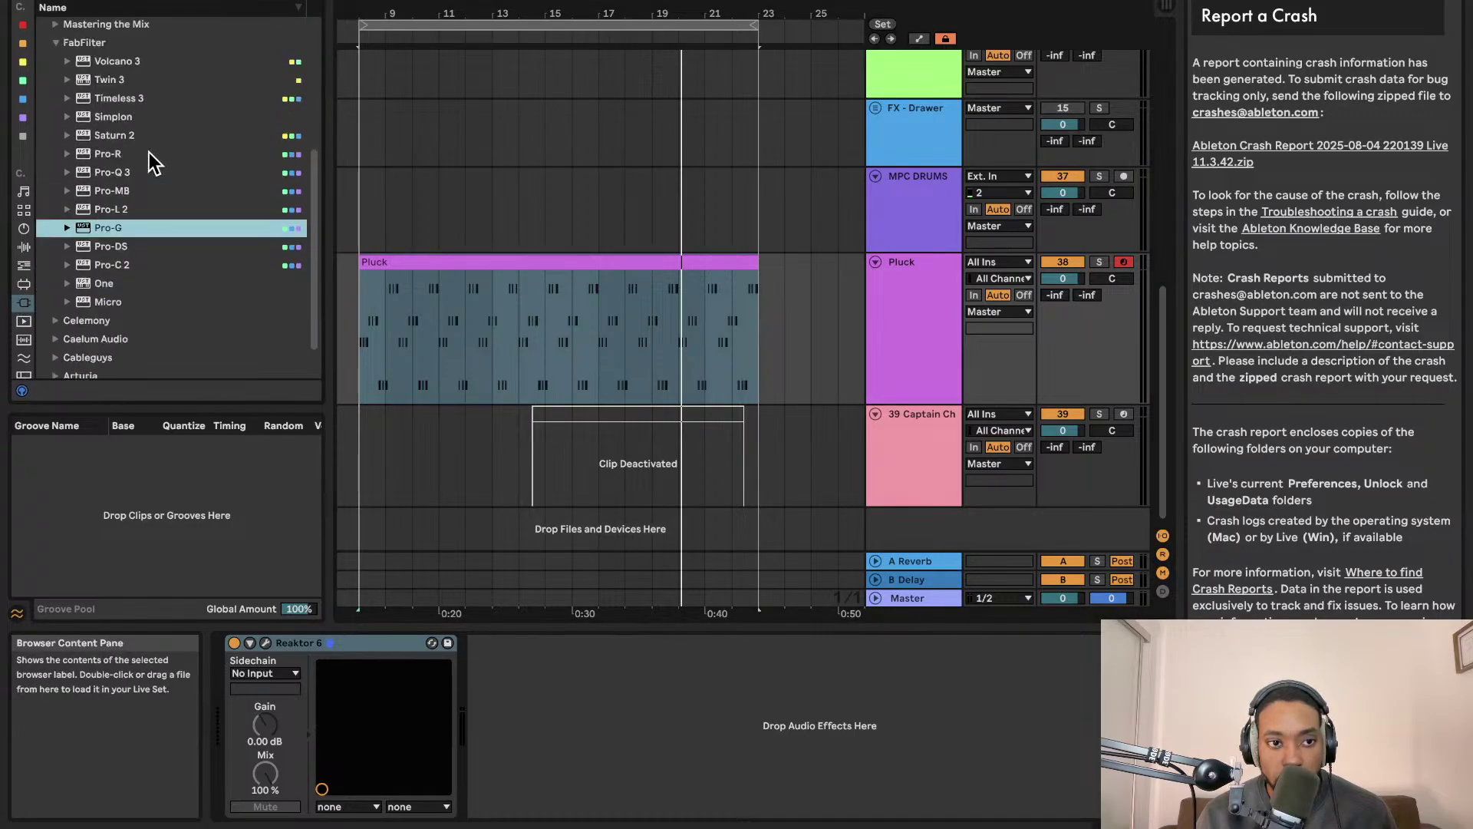
pyautogui.click(57, 330)
pyautogui.scroll(-4, 92, 318)
pyautogui.click(157, 223)
pyautogui.scroll(-2, 158, 230)
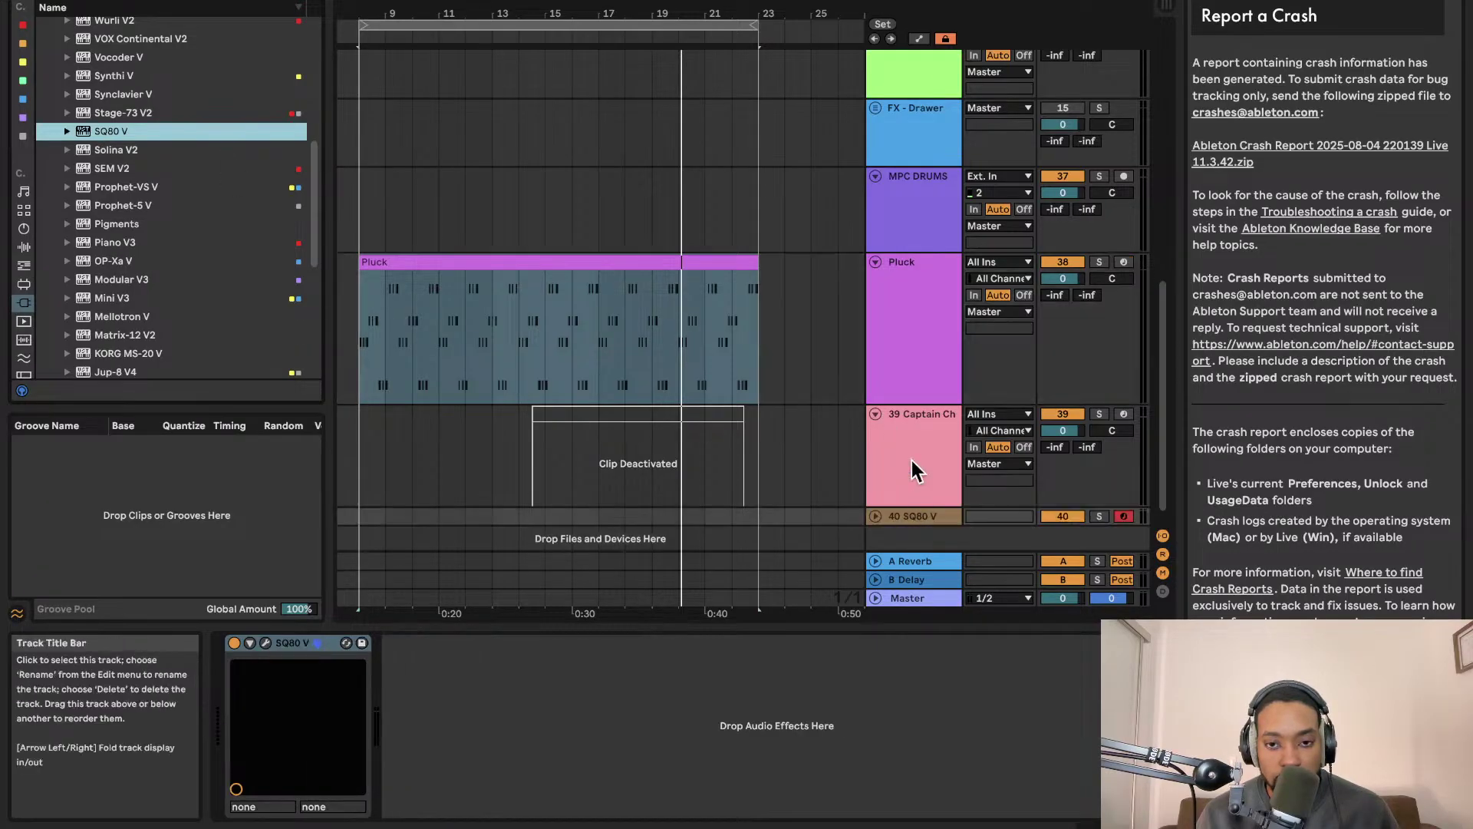
# Copy the TONIC device from the 12 Tonic track and paste it after SQ80 V on the new track
pyautogui.scroll(4, 938, 287)
pyautogui.click(909, 116)
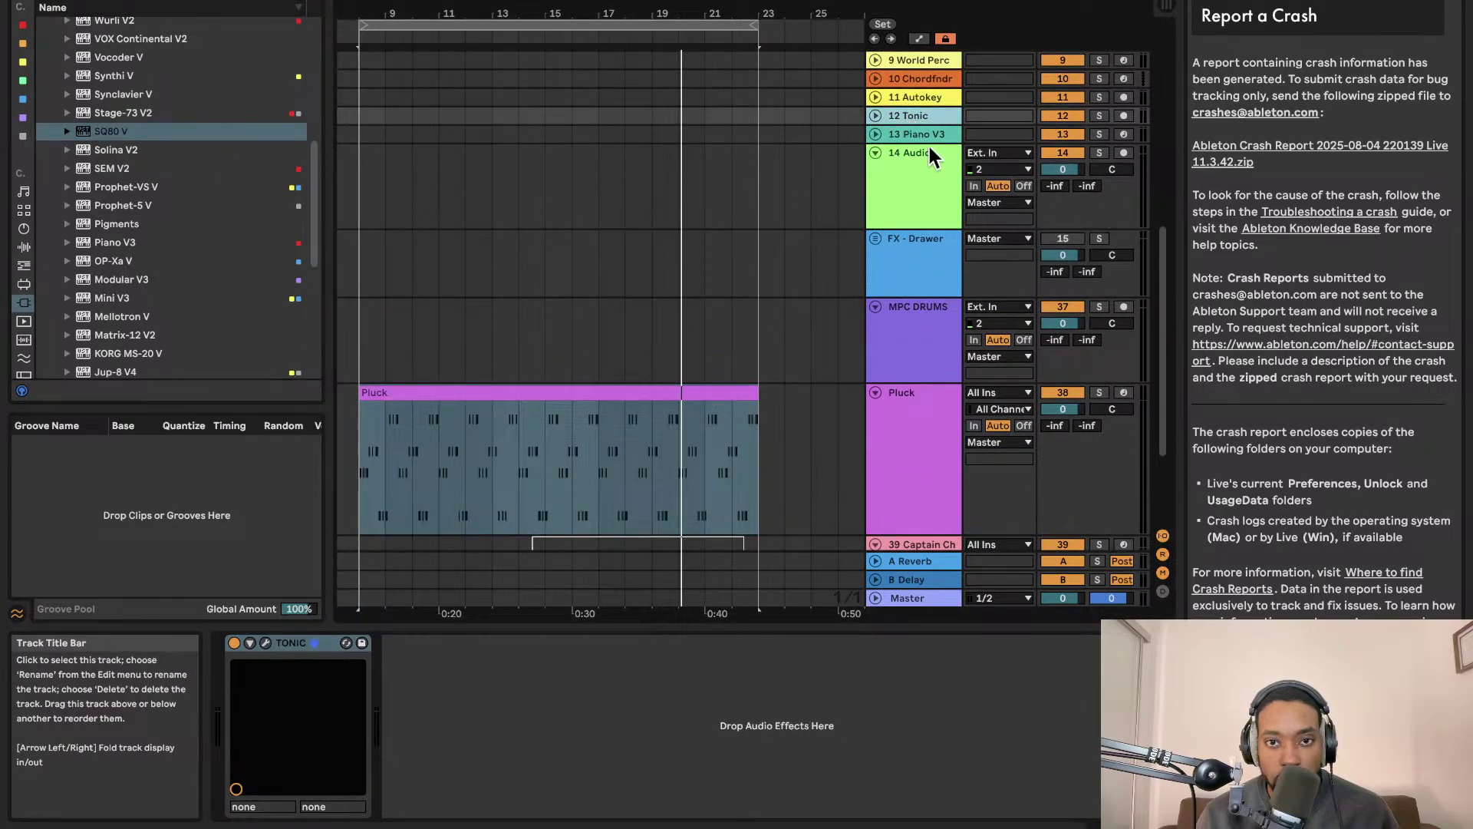
pyautogui.rightClick(291, 639)
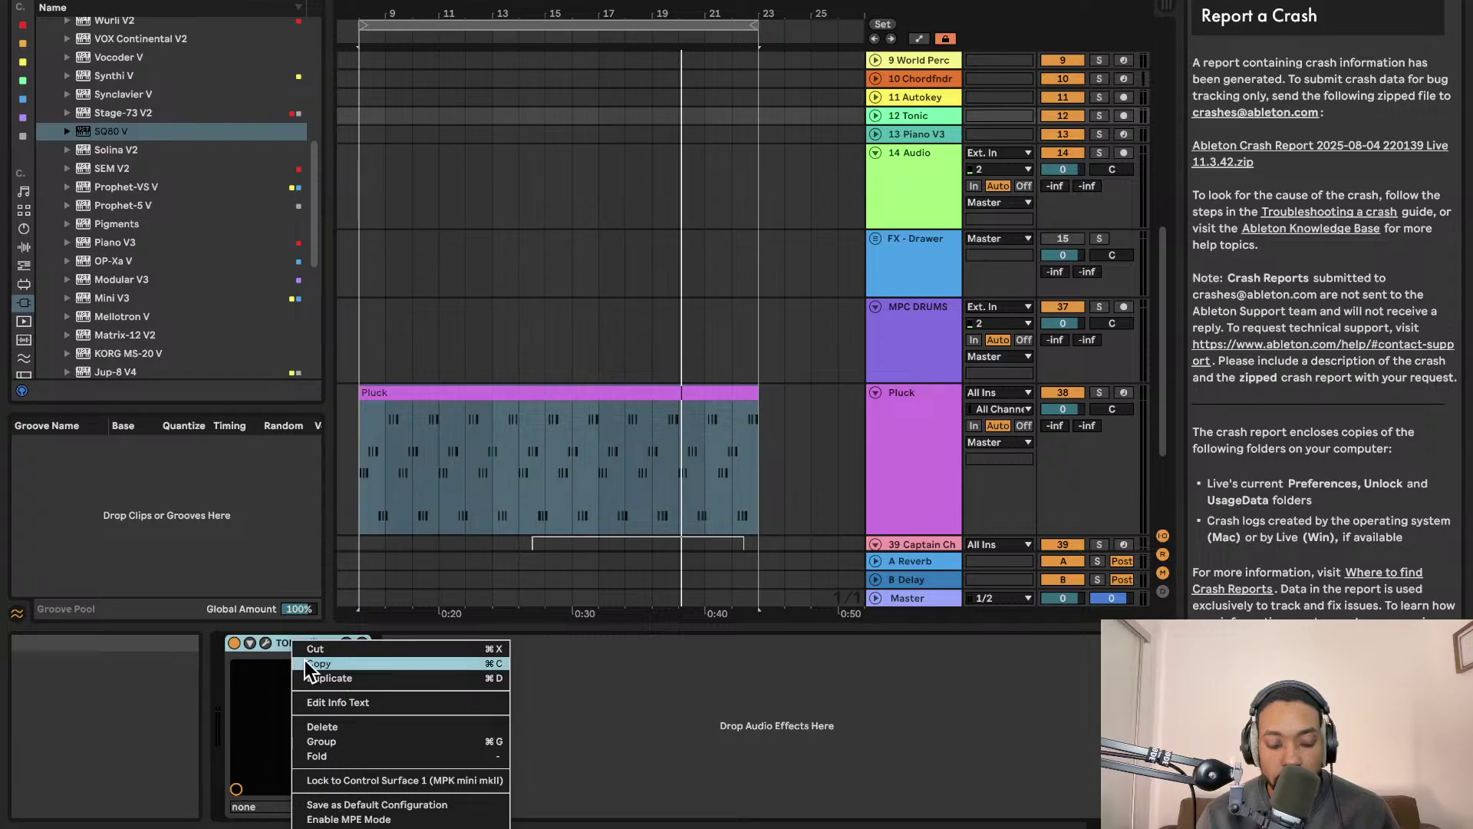
pyautogui.click(305, 663)
pyautogui.click(925, 501)
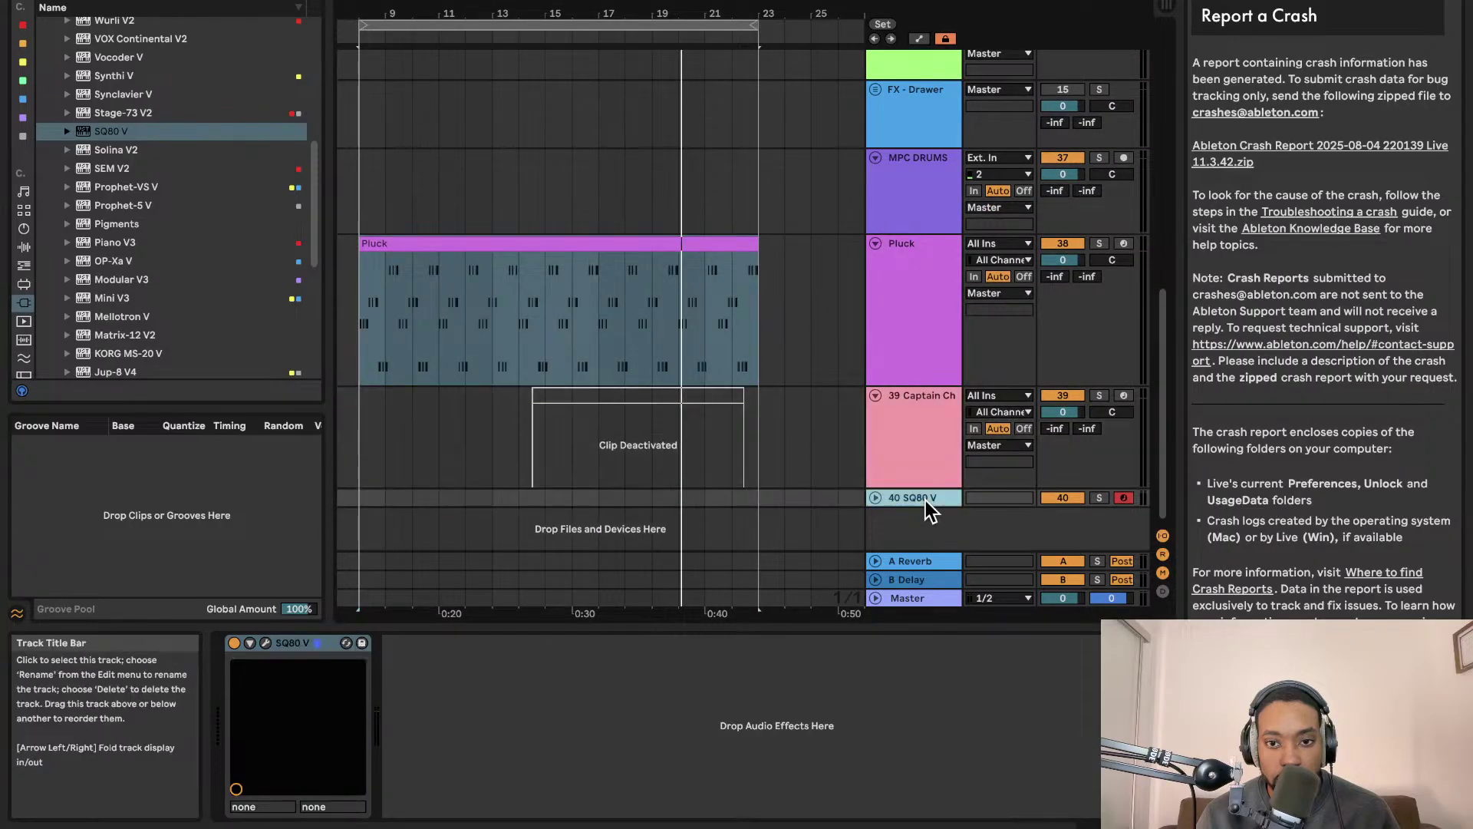
pyautogui.rightClick(684, 700)
pyautogui.click(724, 711)
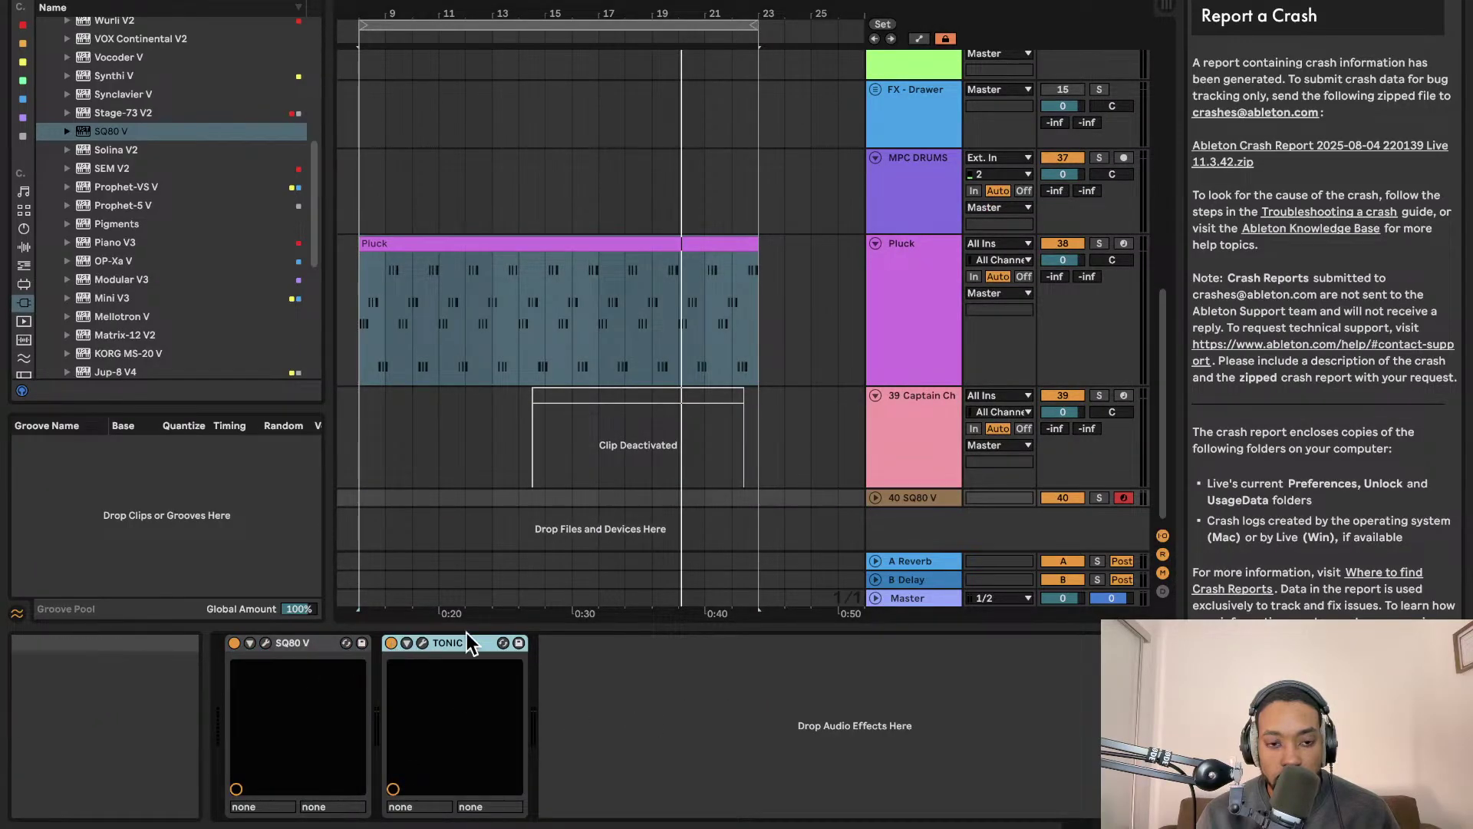
# Lower the unfolded SQ80 V track's volume to -23.4 dB and open its TONIC plug-in window
pyautogui.click(877, 498)
pyautogui.moveTo(1062, 491); pyautogui.dragTo(1062, 537)
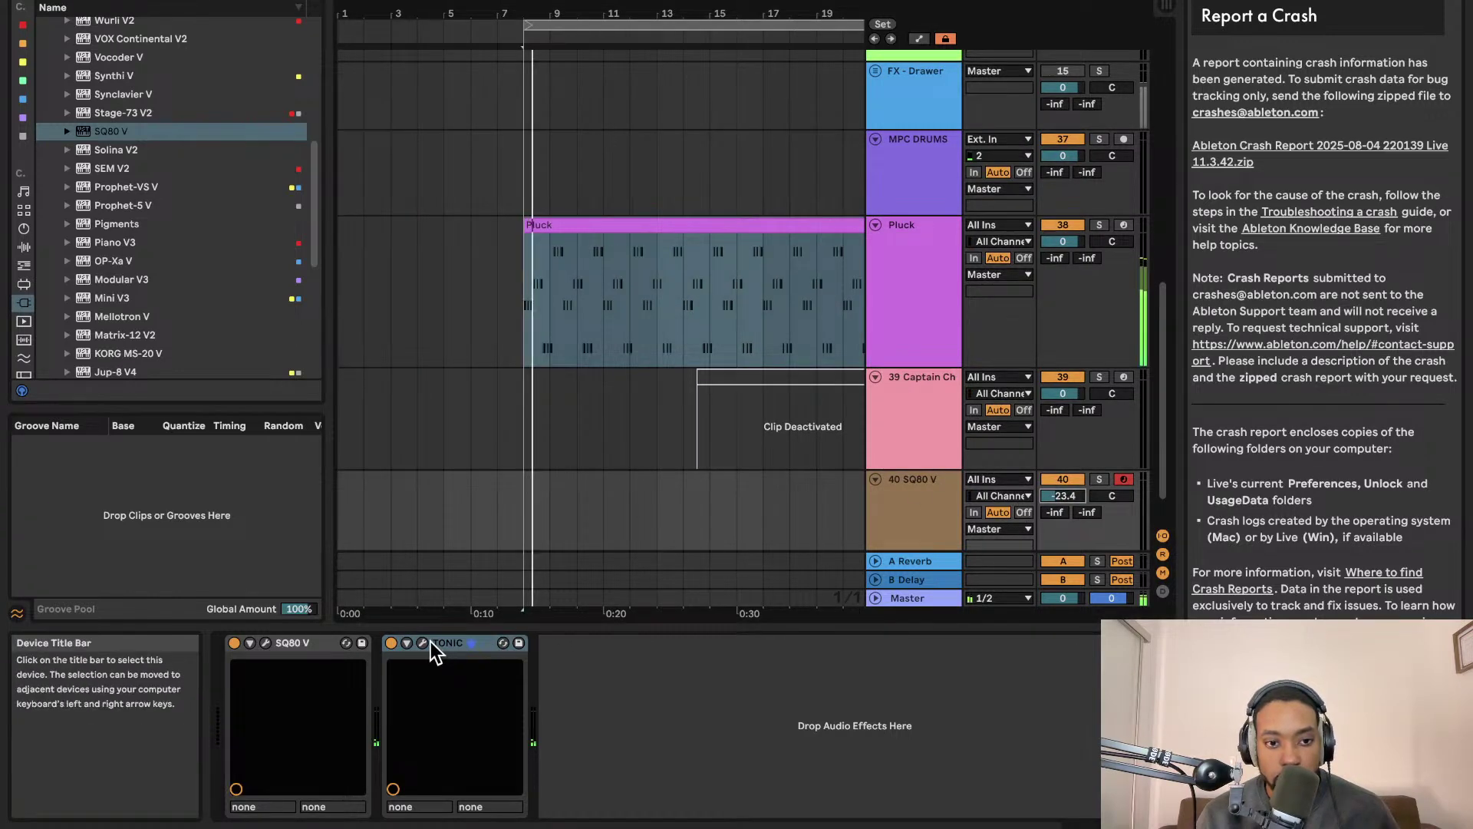
pyautogui.click(431, 641)
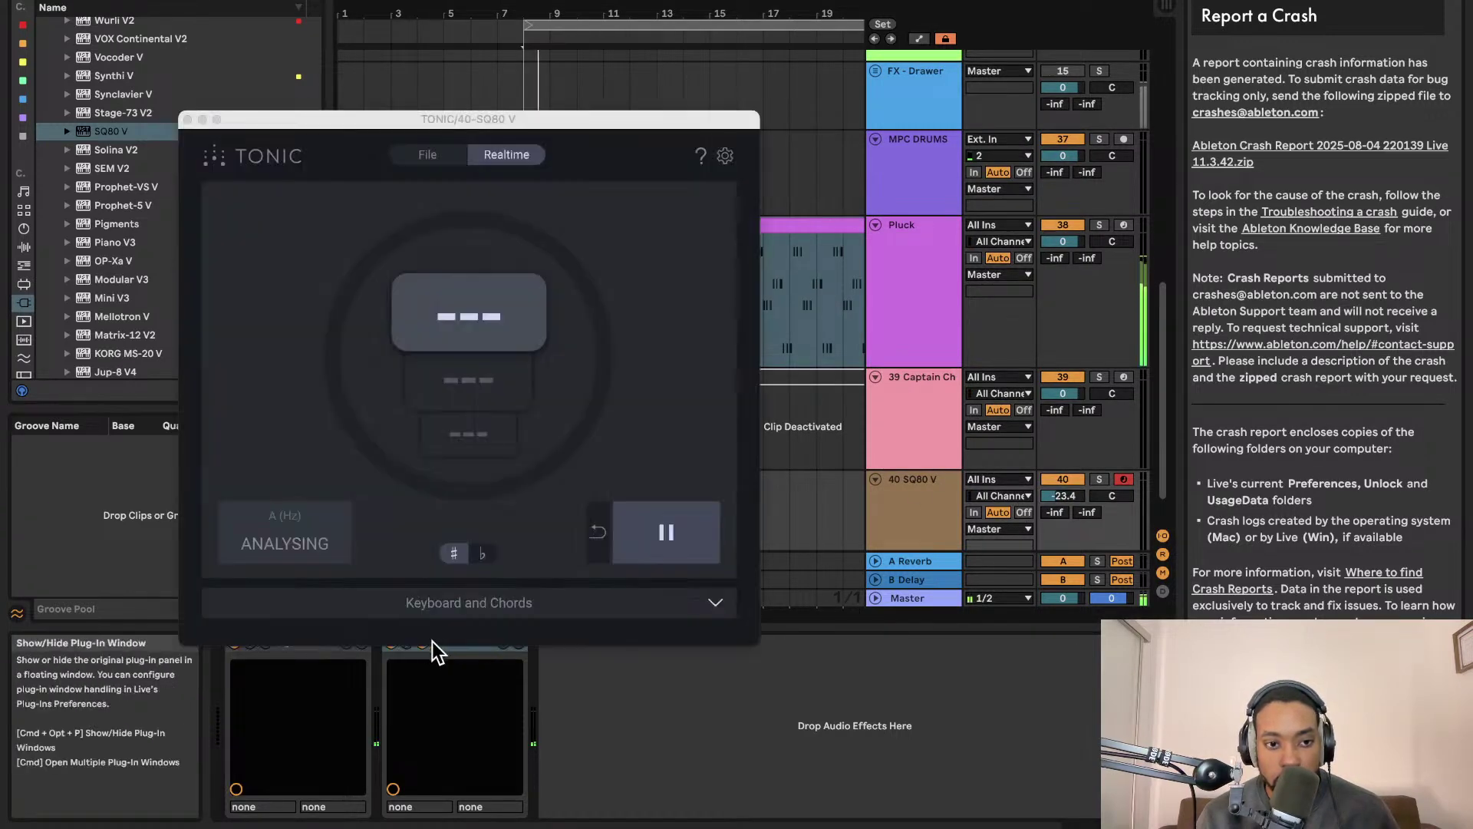
# Copy the TONIC device from the 40 SQ80 V track, paste it after Reaktor 6 on the Pluck track, and check its window
pyautogui.click(194, 120)
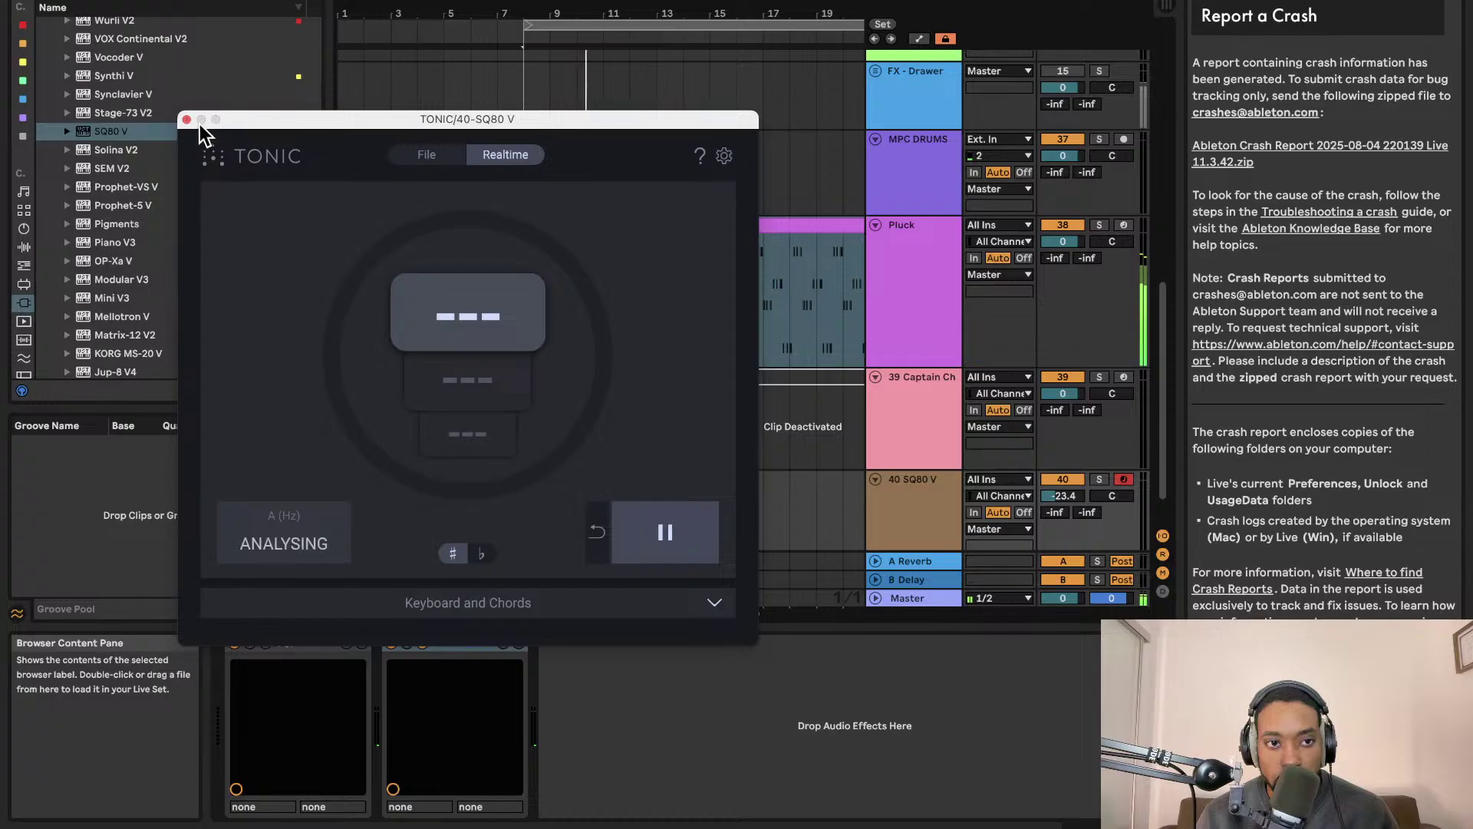
pyautogui.click(187, 119)
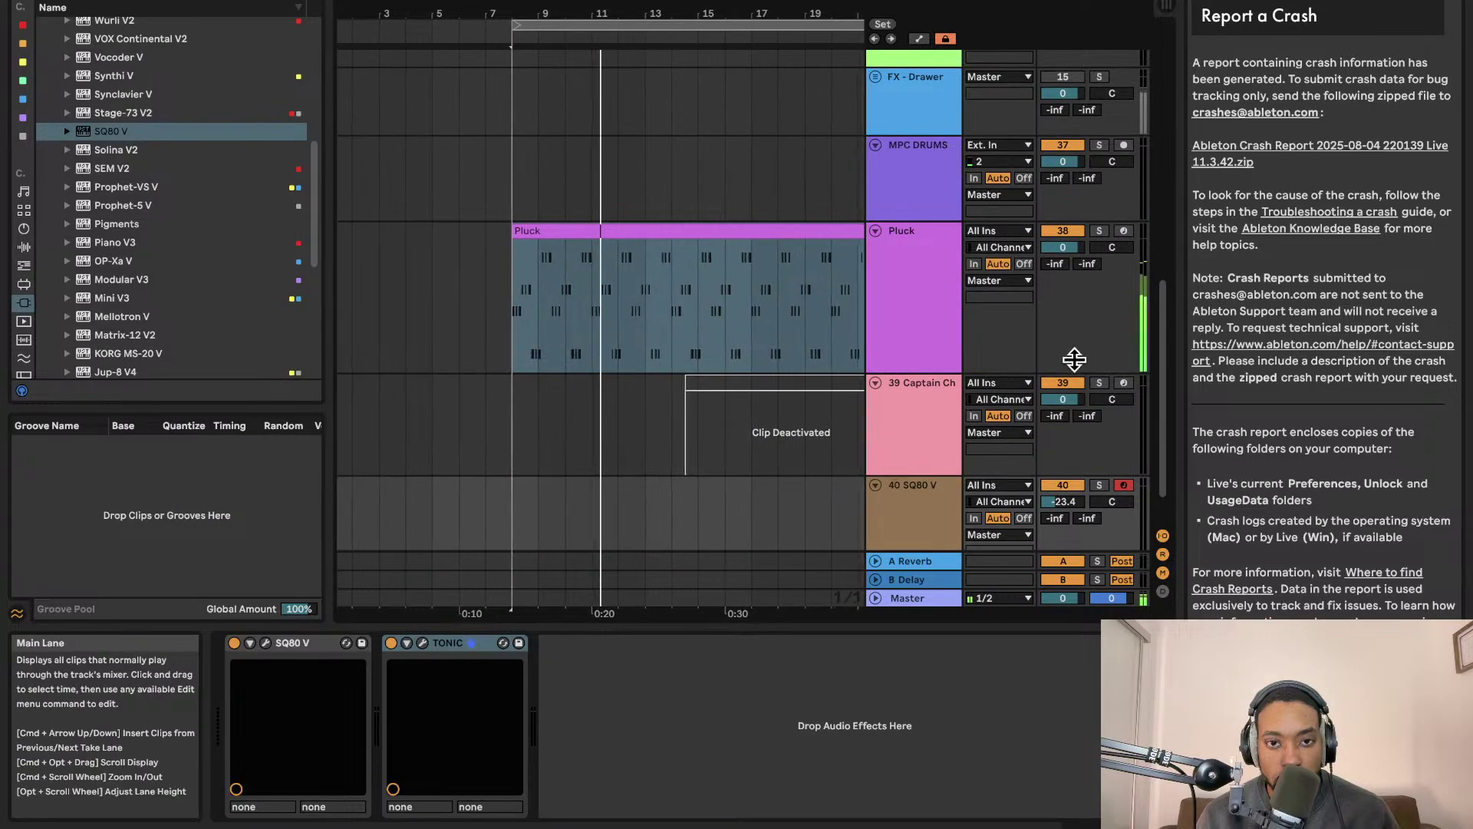
pyautogui.click(945, 335)
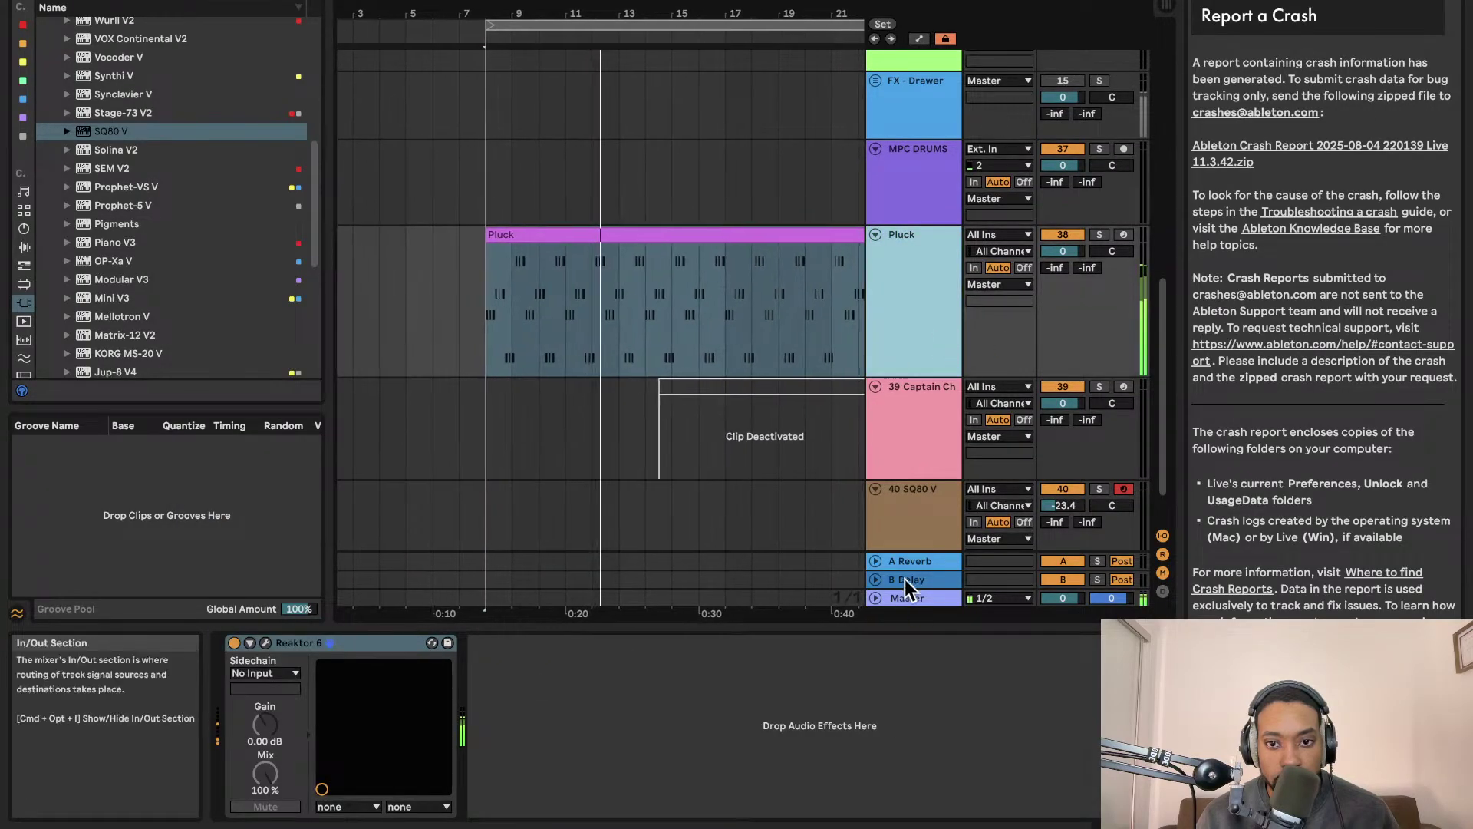
pyautogui.scroll(-2, 913, 560)
pyautogui.click(925, 499)
pyautogui.rightClick(456, 642)
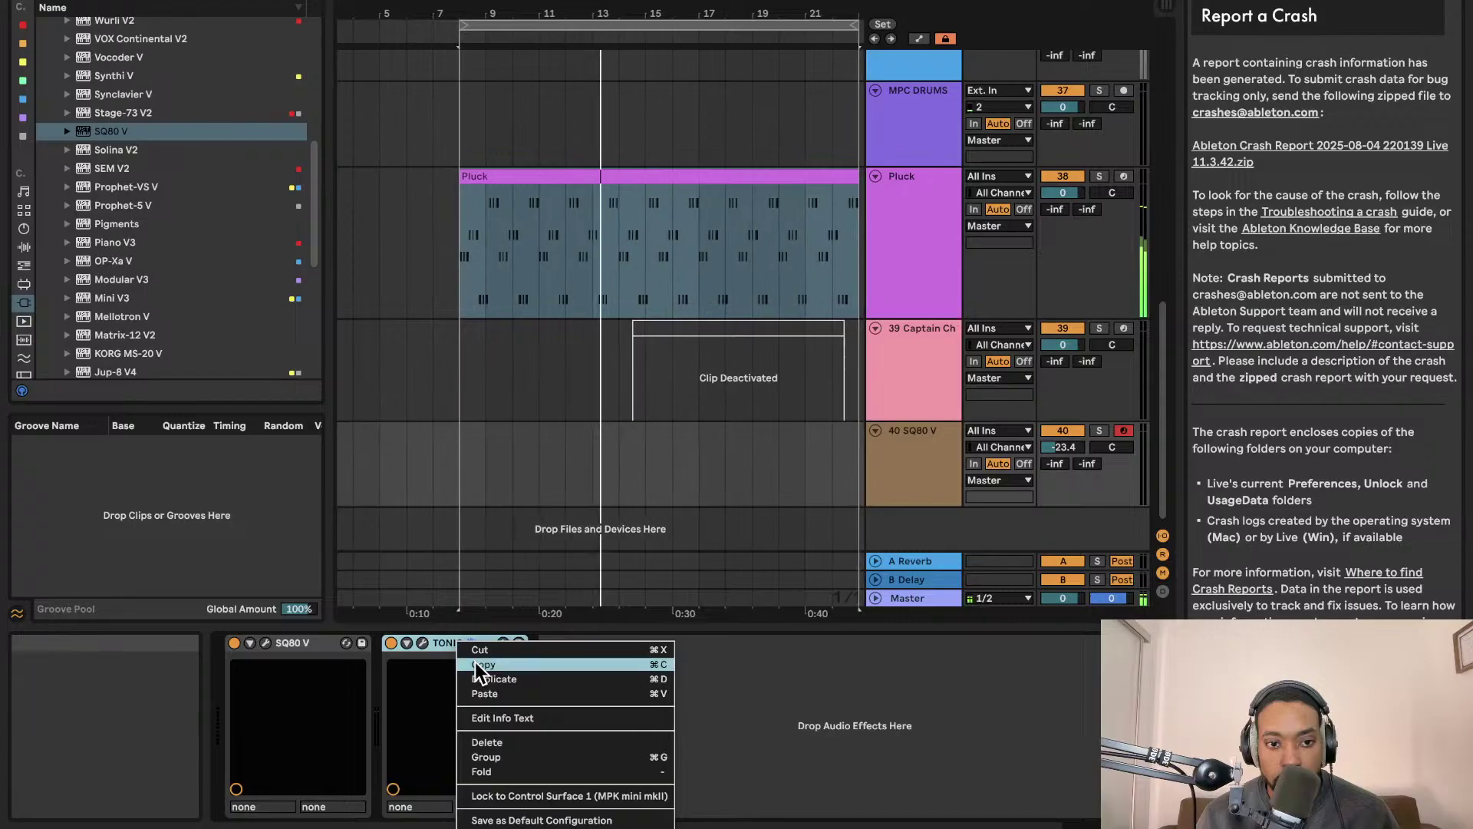
pyautogui.click(479, 665)
pyautogui.click(919, 259)
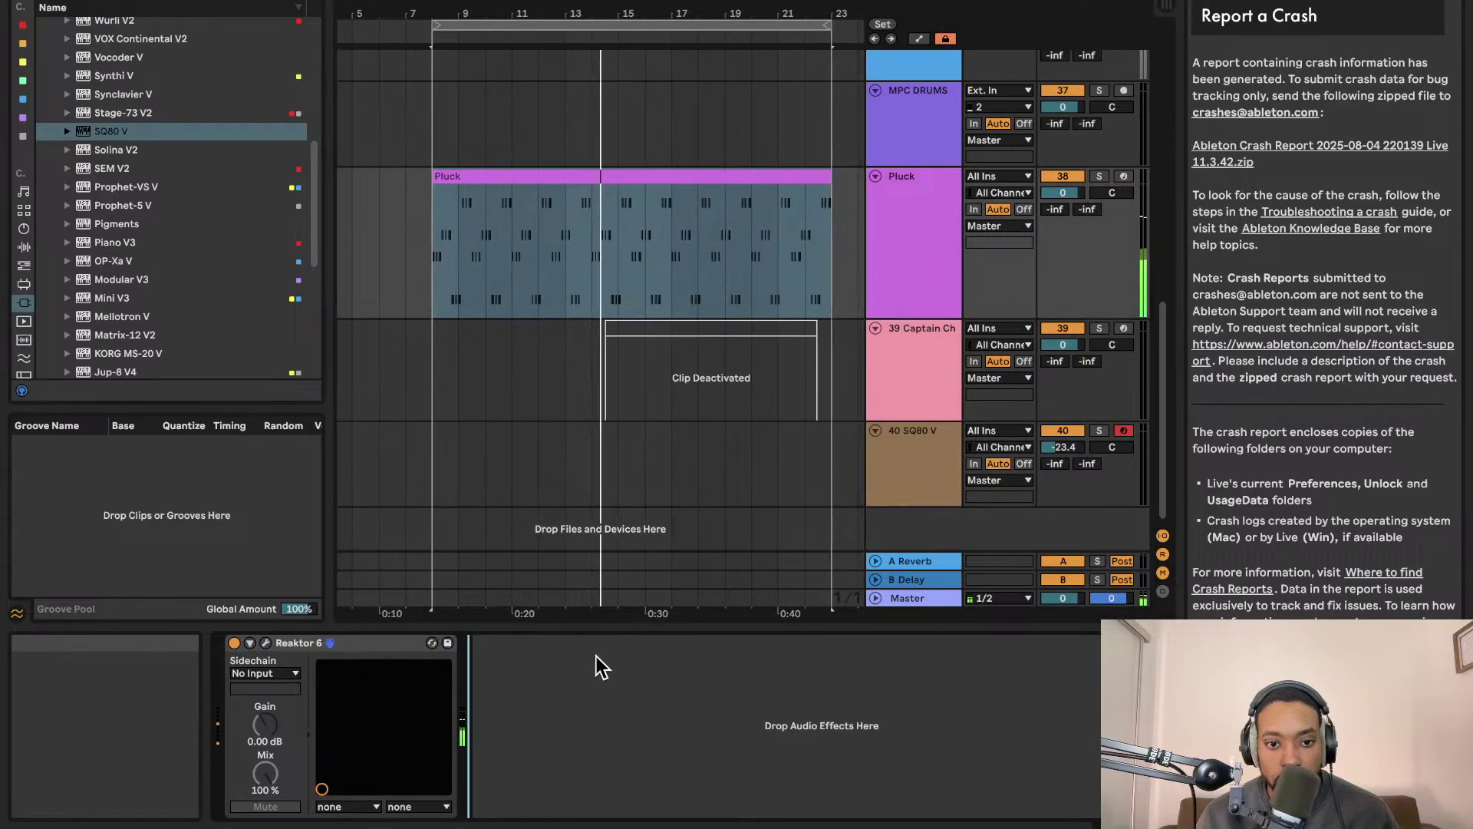
pyautogui.rightClick(628, 665)
pyautogui.click(614, 678)
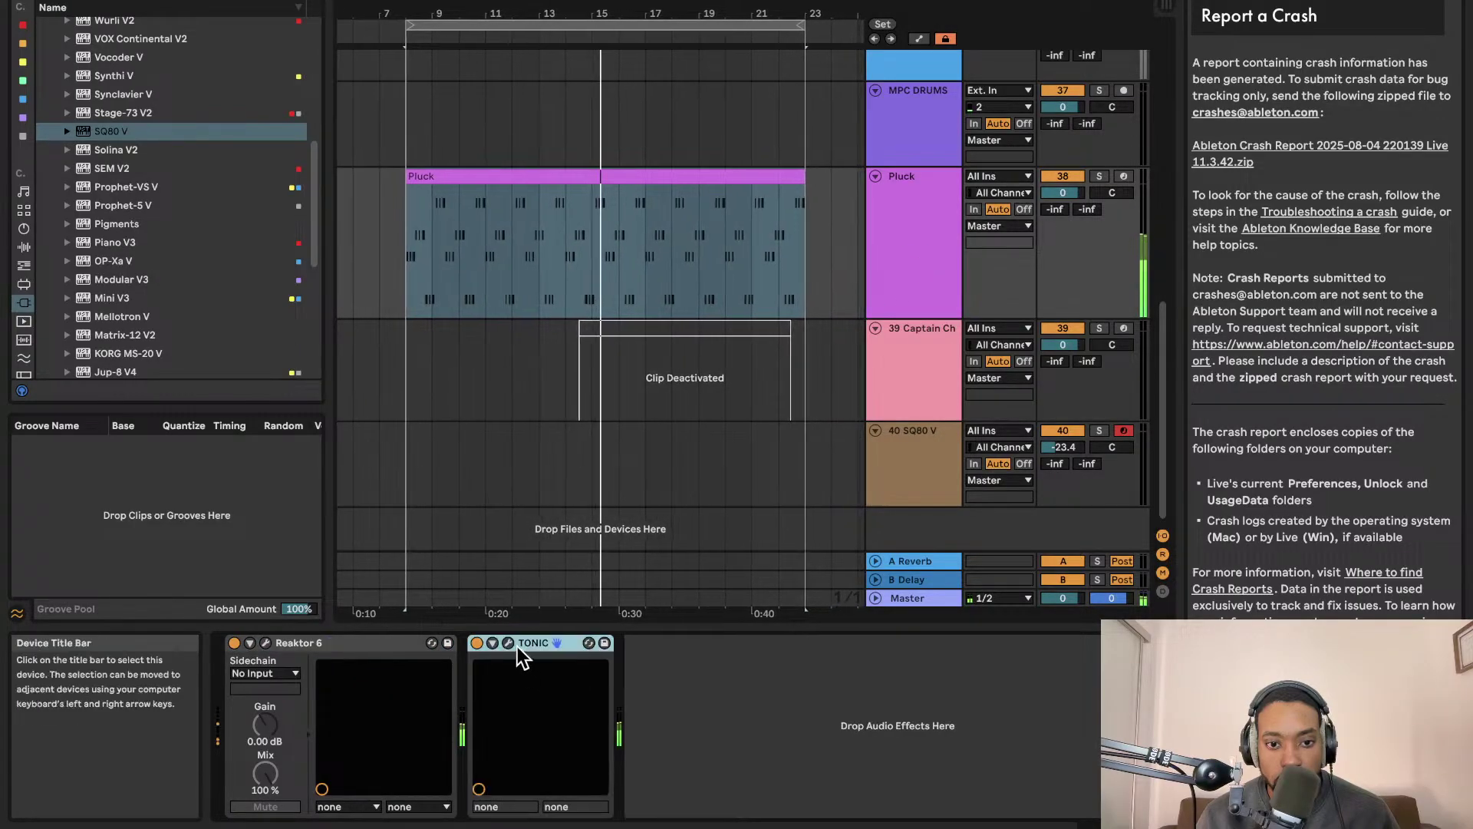
pyautogui.click(512, 644)
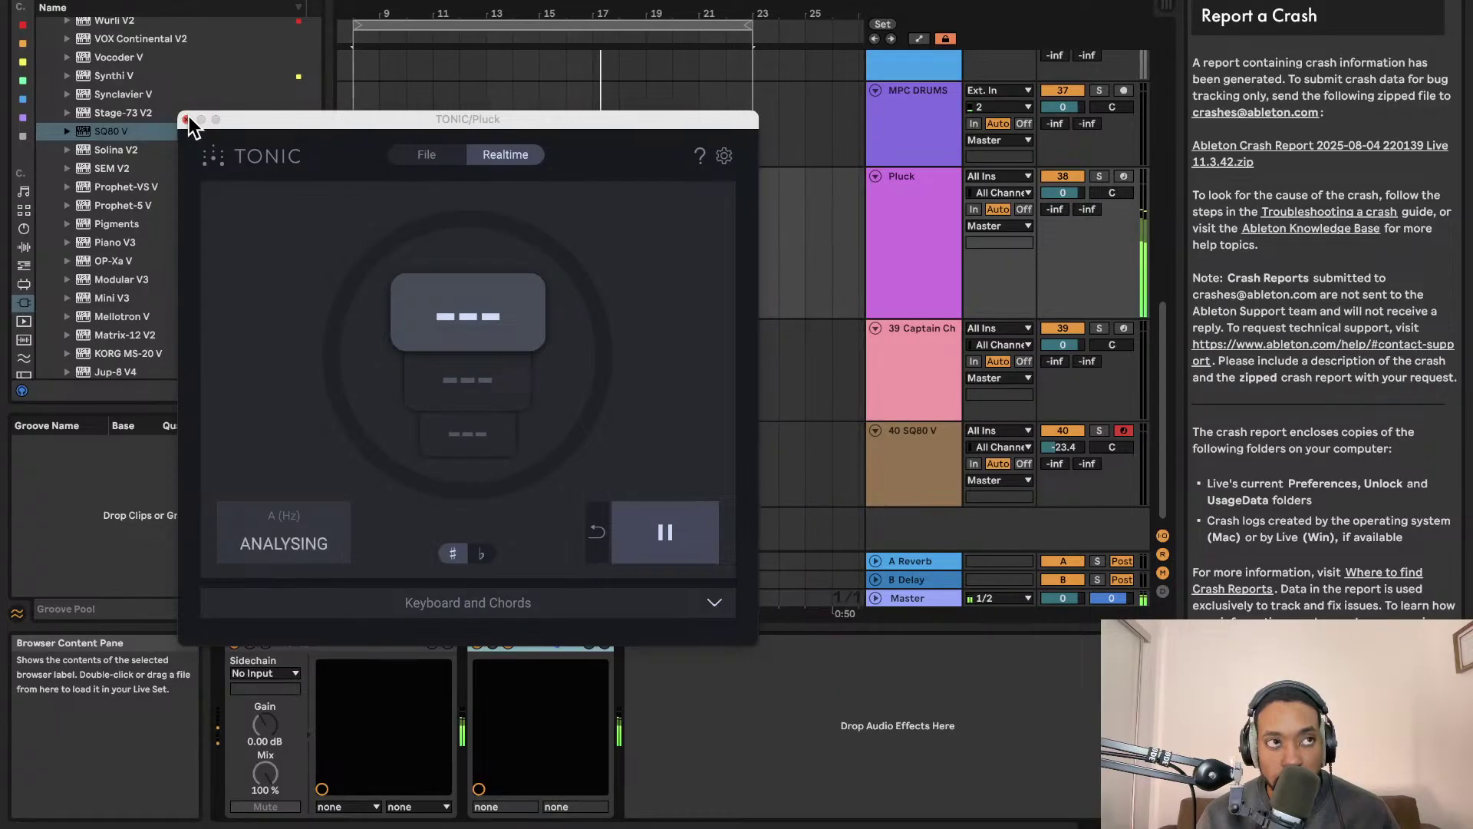
pyautogui.click(187, 119)
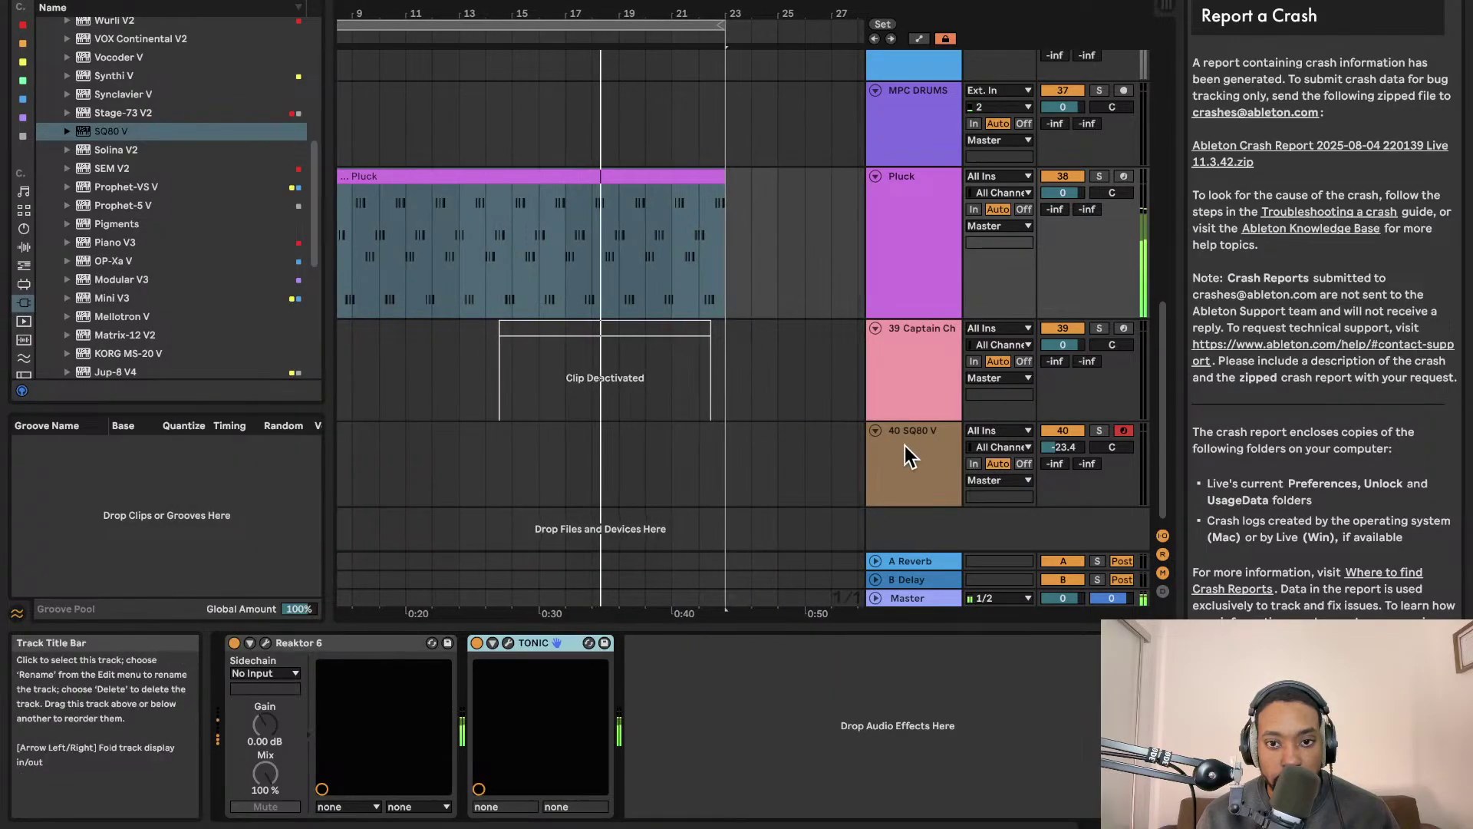
# Try to install the required Captain Plugins update from the Captain Chords device on track 39, and return from its download page to Ableton Live
pyautogui.click(882, 443)
pyautogui.click(927, 395)
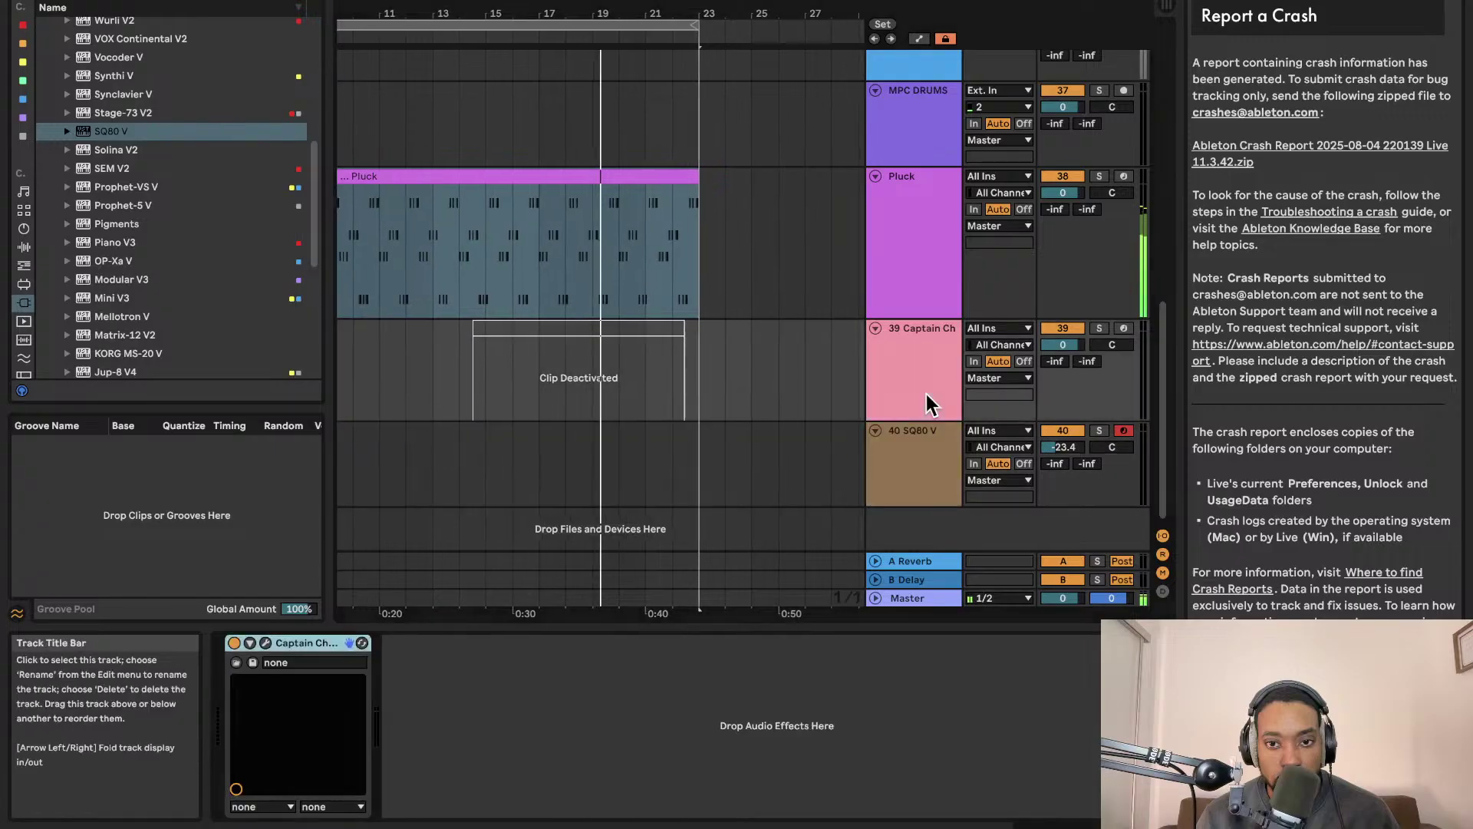
pyautogui.click(268, 643)
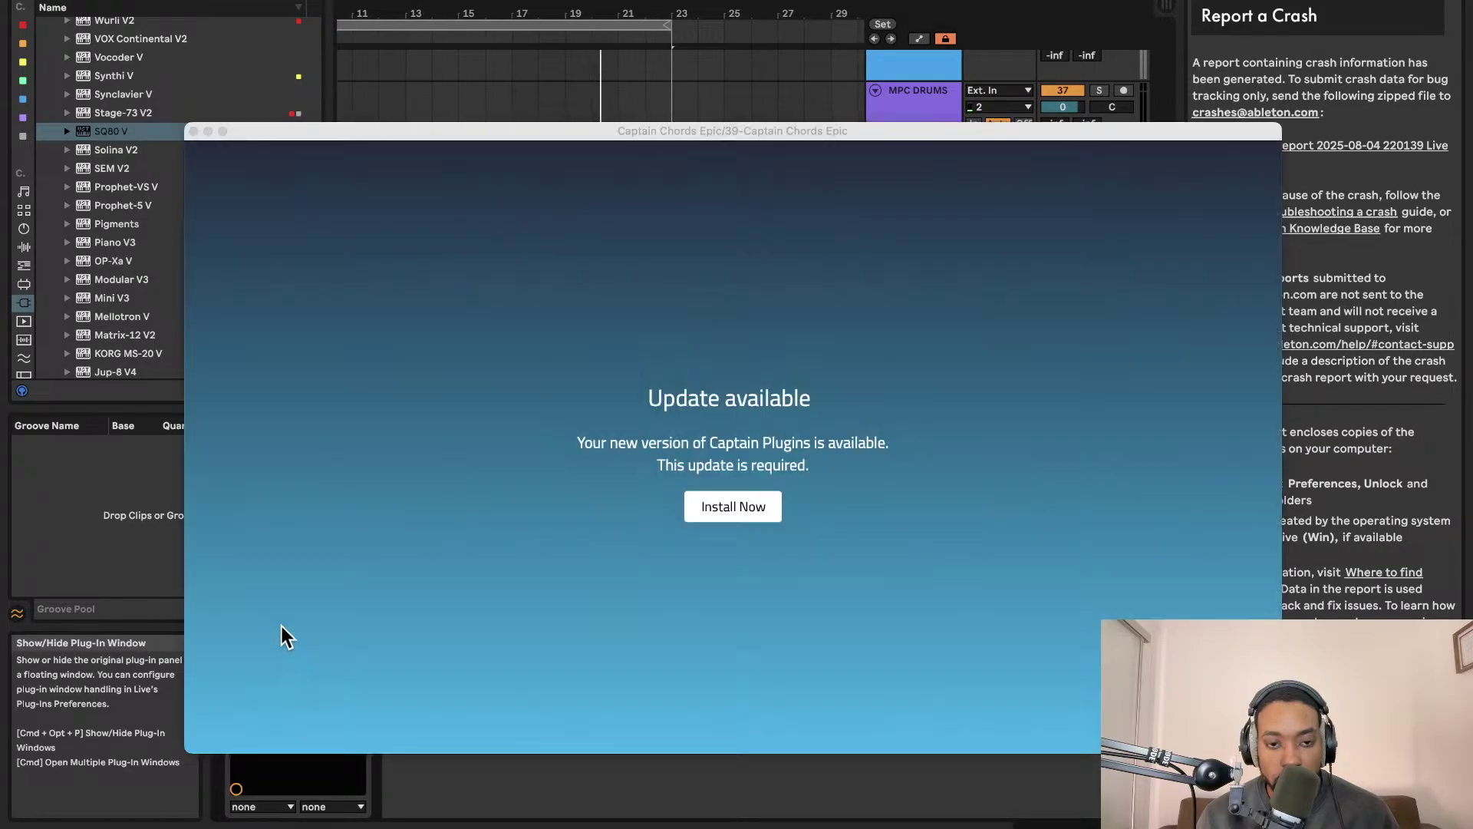
pyautogui.click(724, 509)
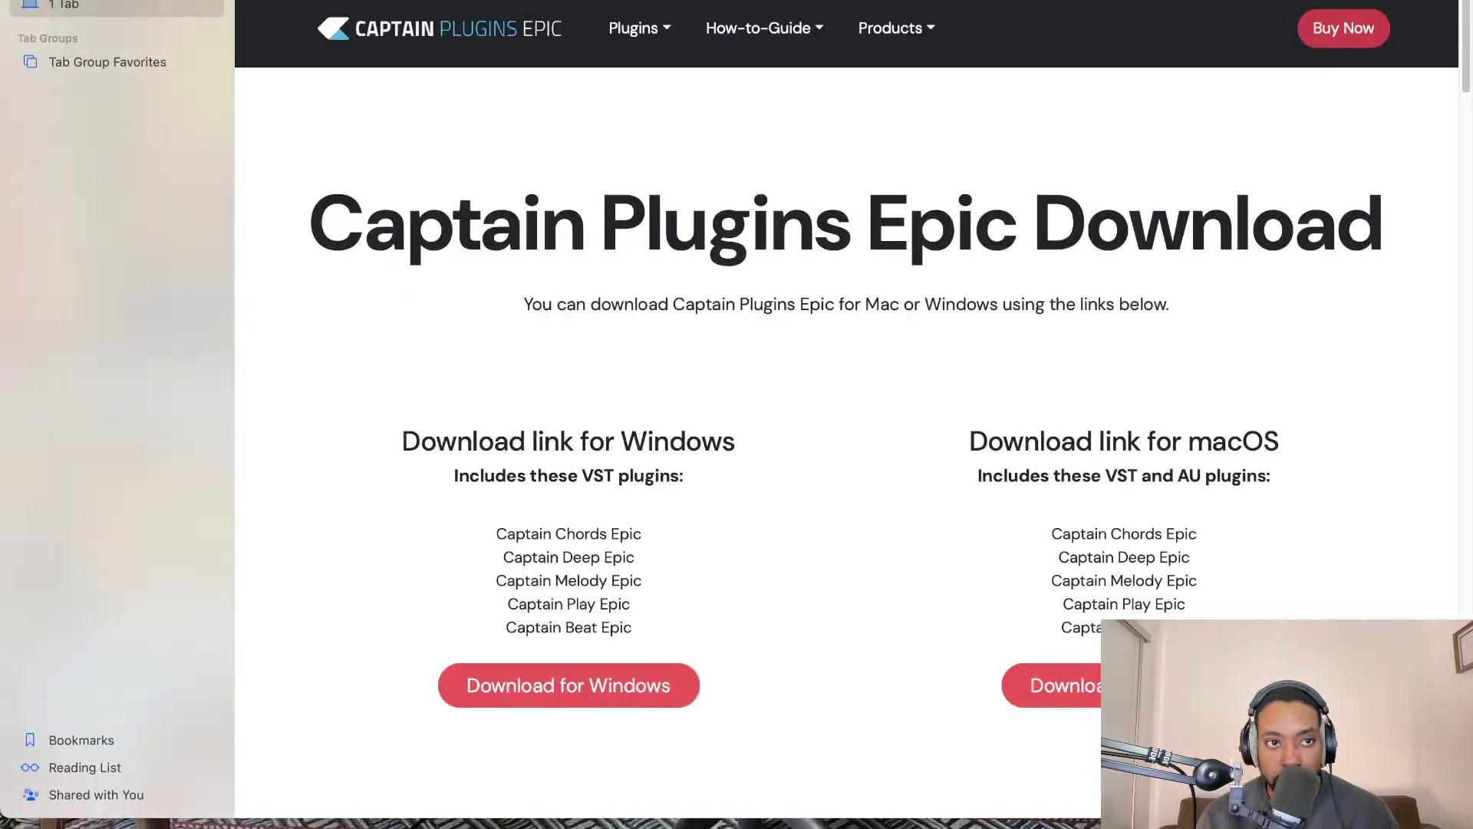
pyautogui.click(19, 1)
pyautogui.hotkey('ctrl', 'Right')
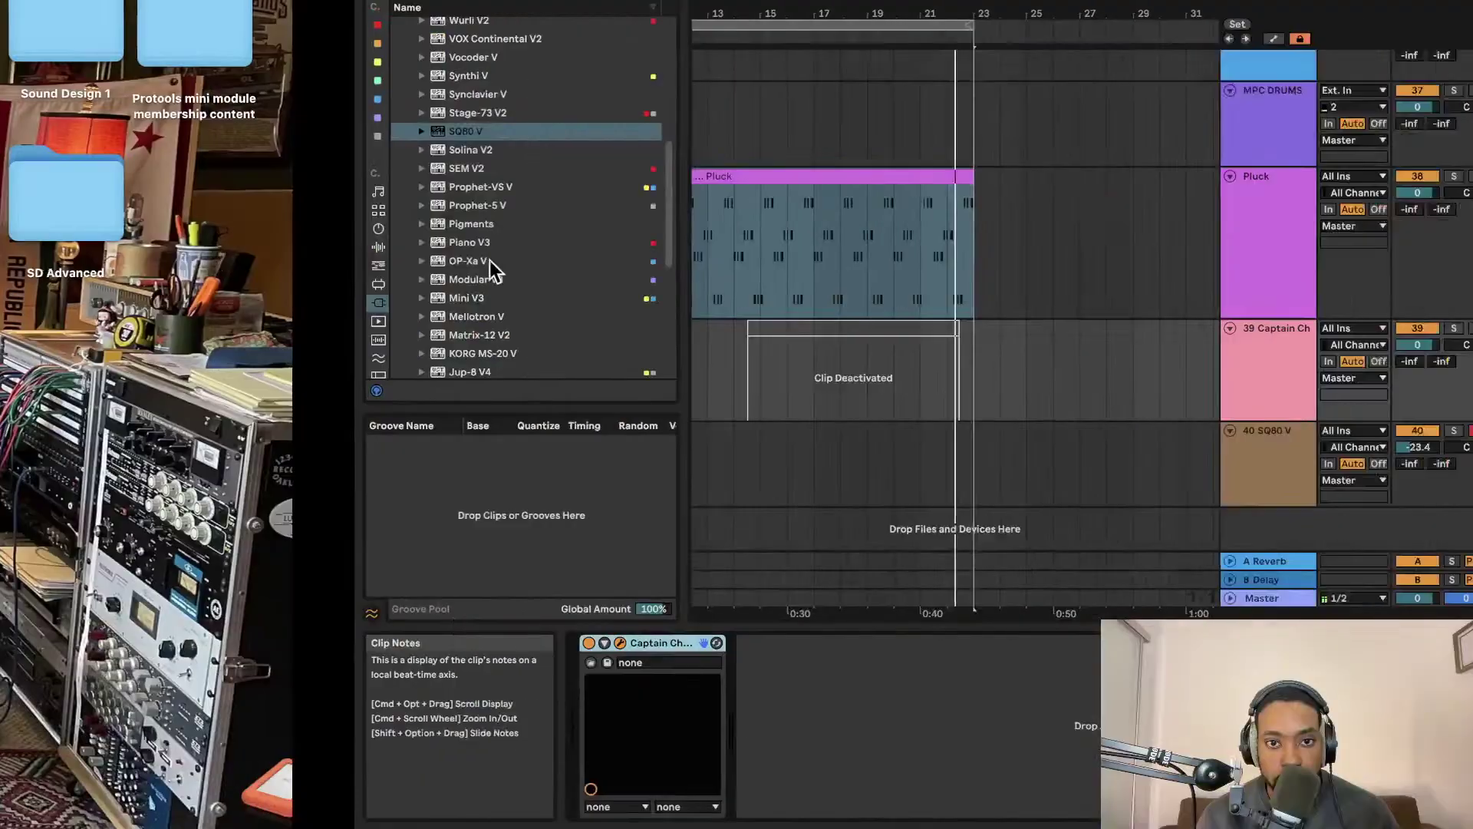
# Reopen Captain Chords Epic on track 39, start writing in the Minor scale, and shift its window off the track mixer
pyautogui.click(270, 643)
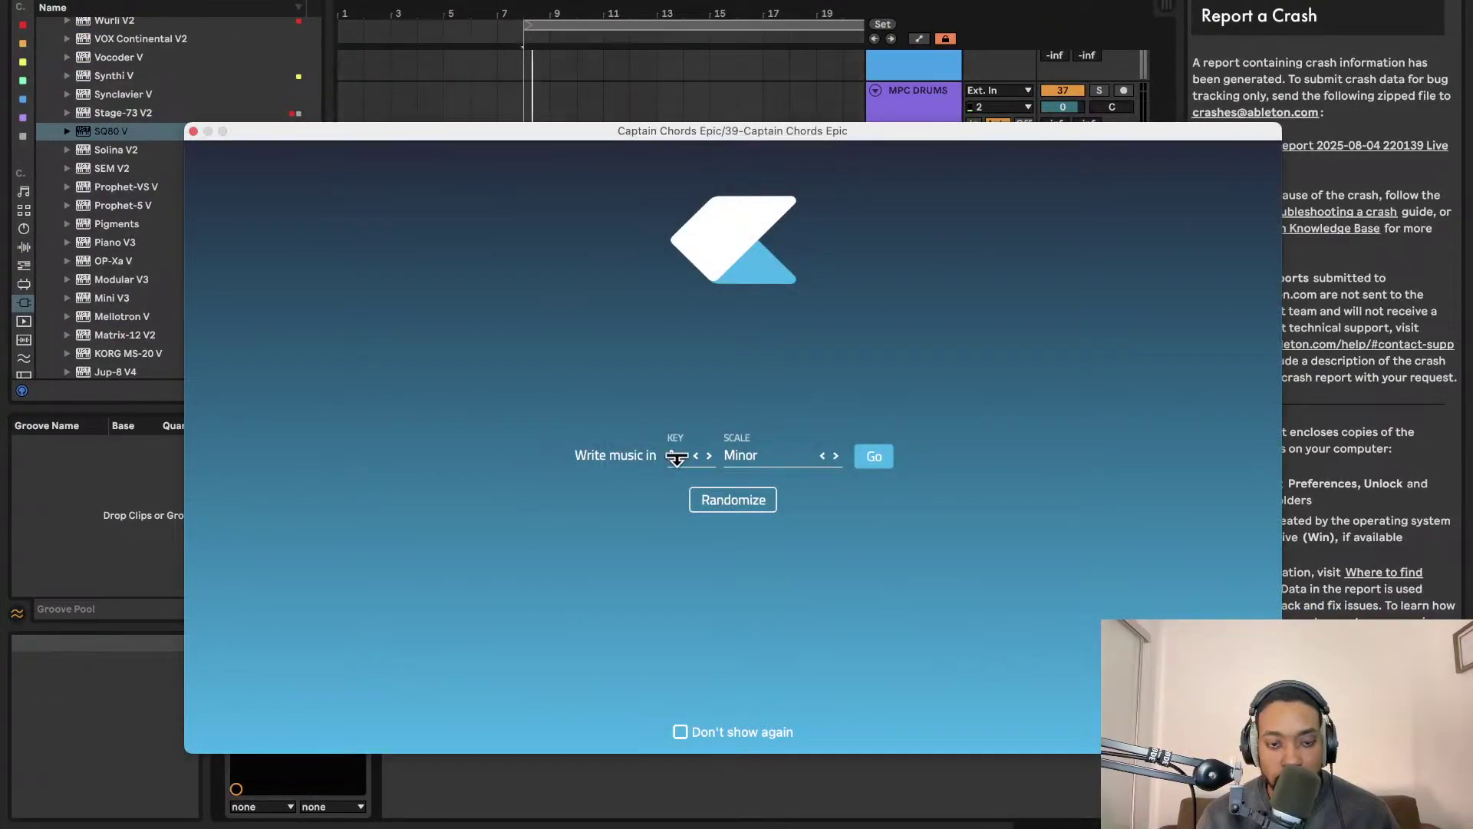
pyautogui.click(874, 456)
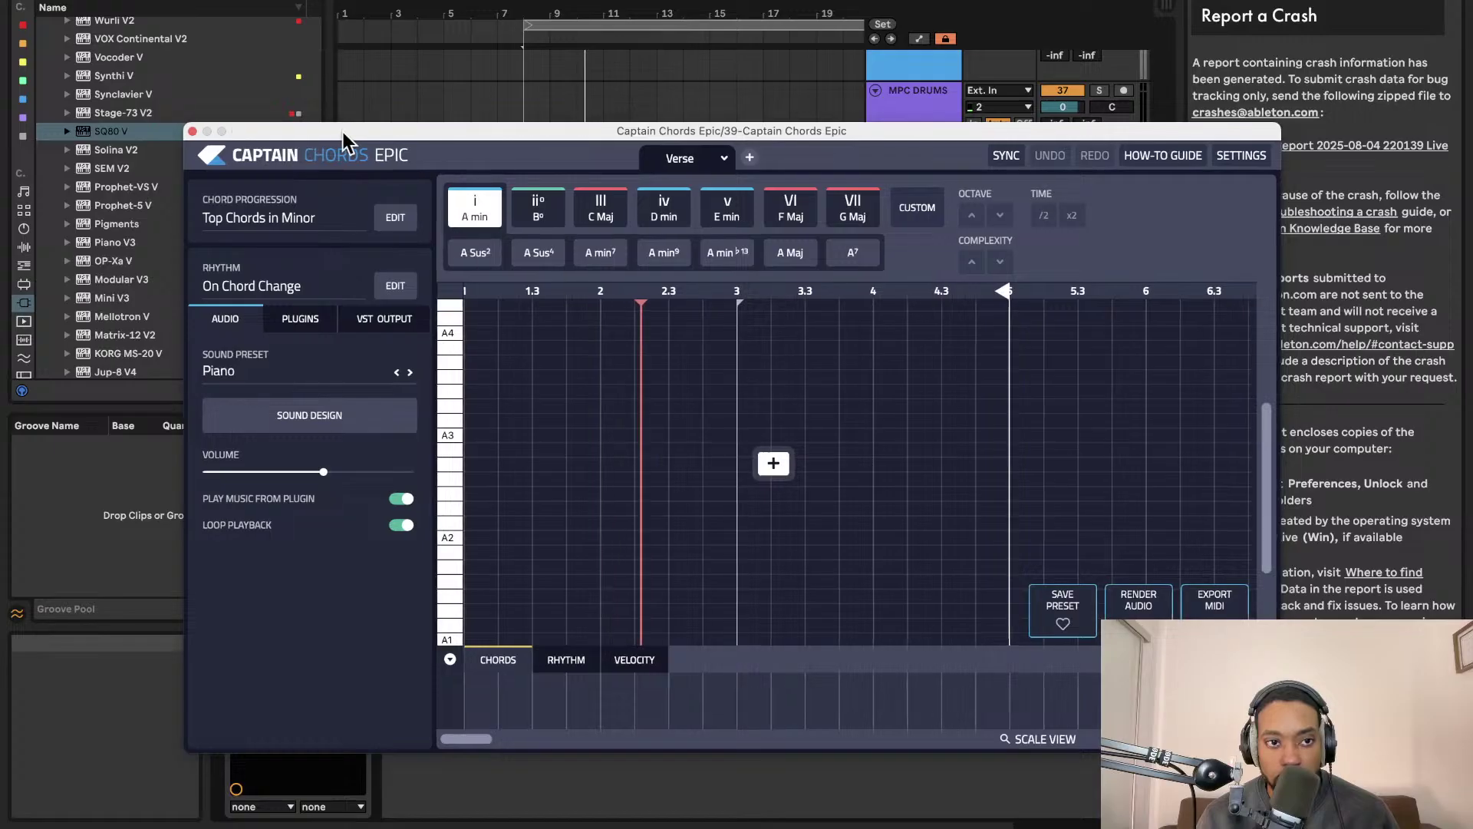
pyautogui.moveTo(343, 140); pyautogui.dragTo(6, 130)
# Set the SQ80 V track's volume to -32.6 dB, lower the Captain Chords track's volume, and bring the plug-in window back into full view
pyautogui.moveTo(1062, 446); pyautogui.dragTo(1059, 479)
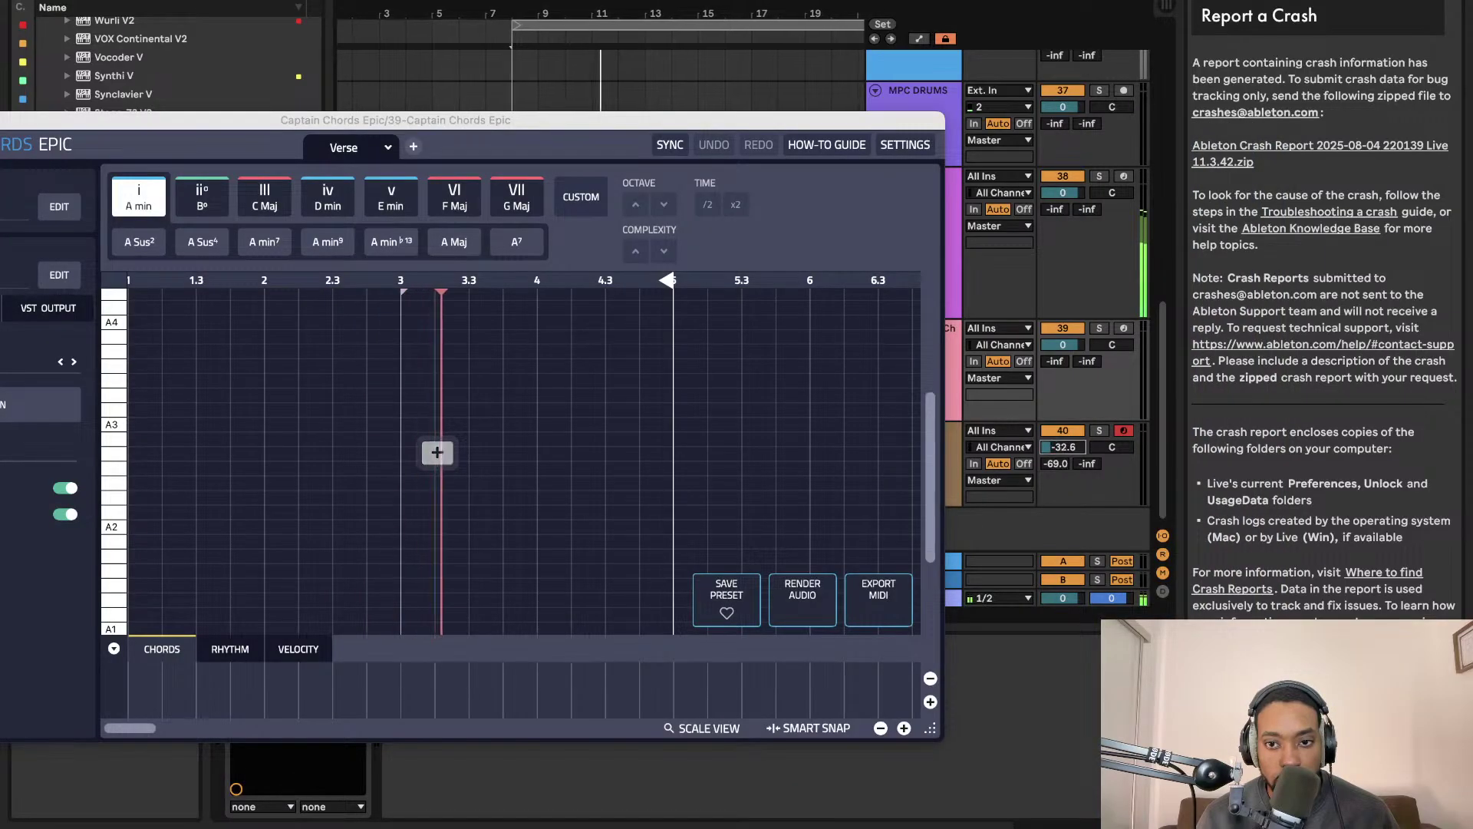
pyautogui.scroll(1, 1057, 450)
pyautogui.moveTo(1057, 388); pyautogui.dragTo(1057, 392)
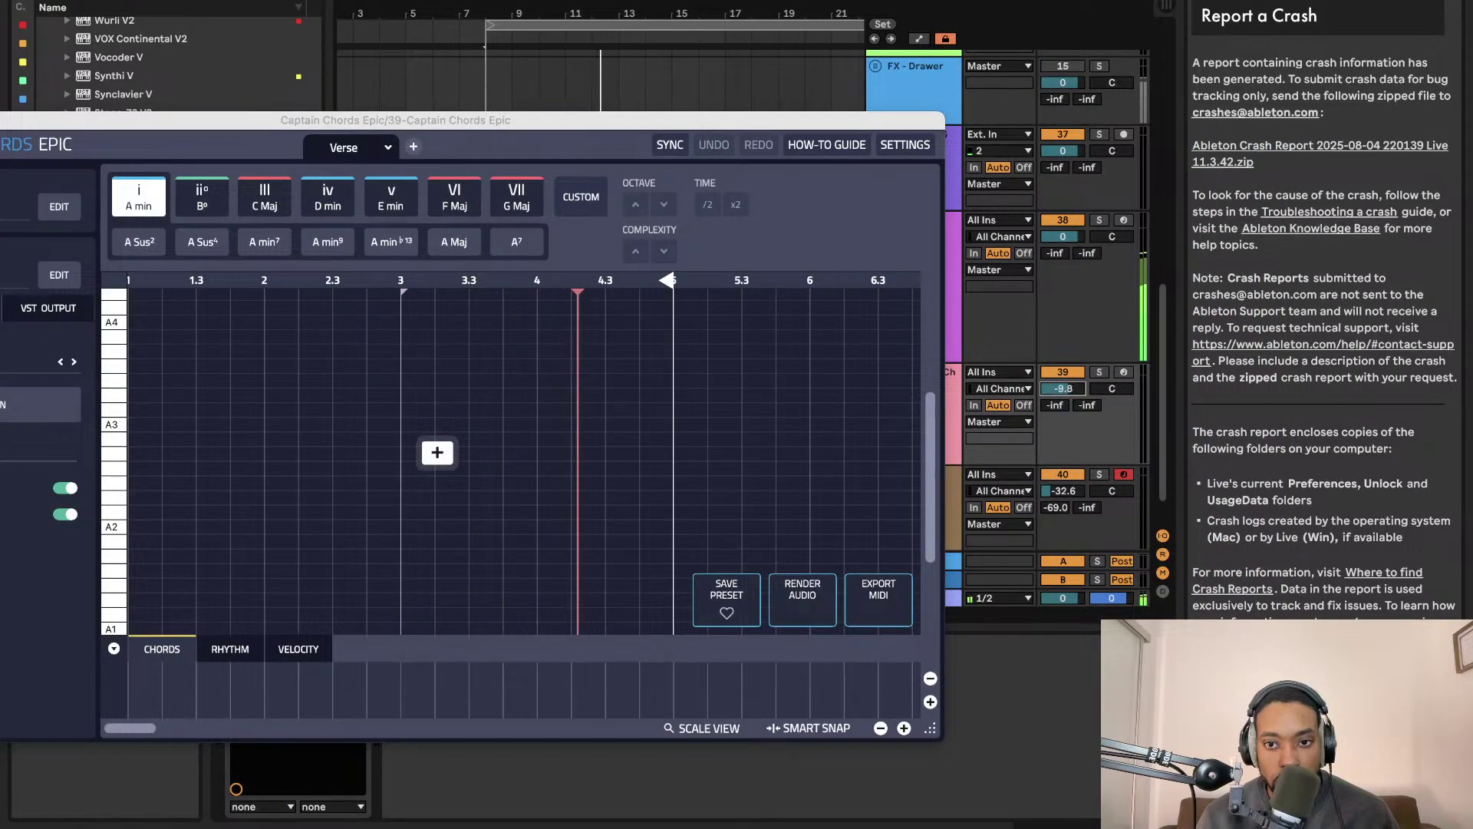
pyautogui.moveTo(425, 121); pyautogui.dragTo(688, 120)
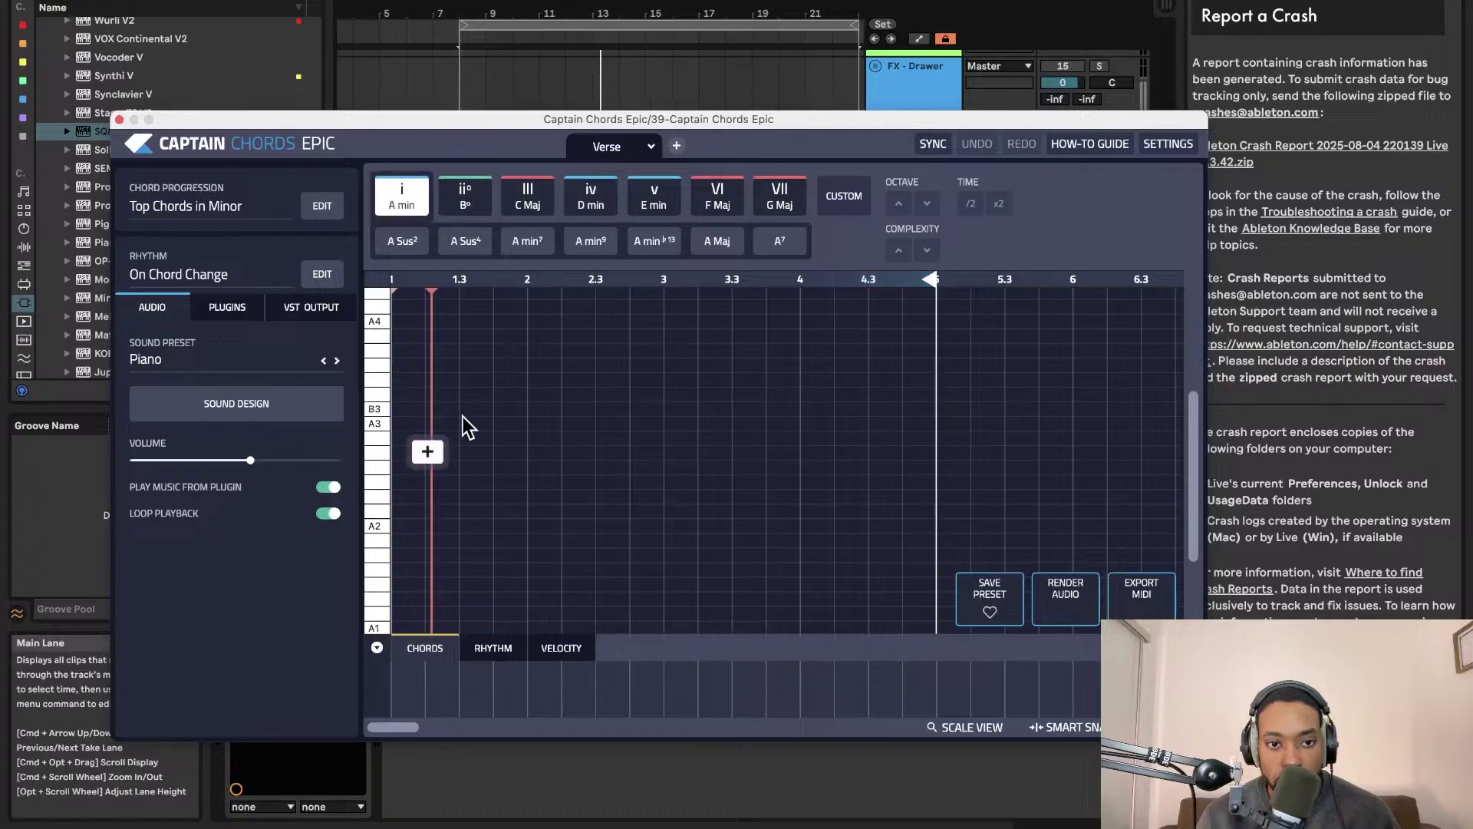
# Add a first chord in Captain Chords, change it to III C Maj, and look through the chord progression banks
pyautogui.click(427, 452)
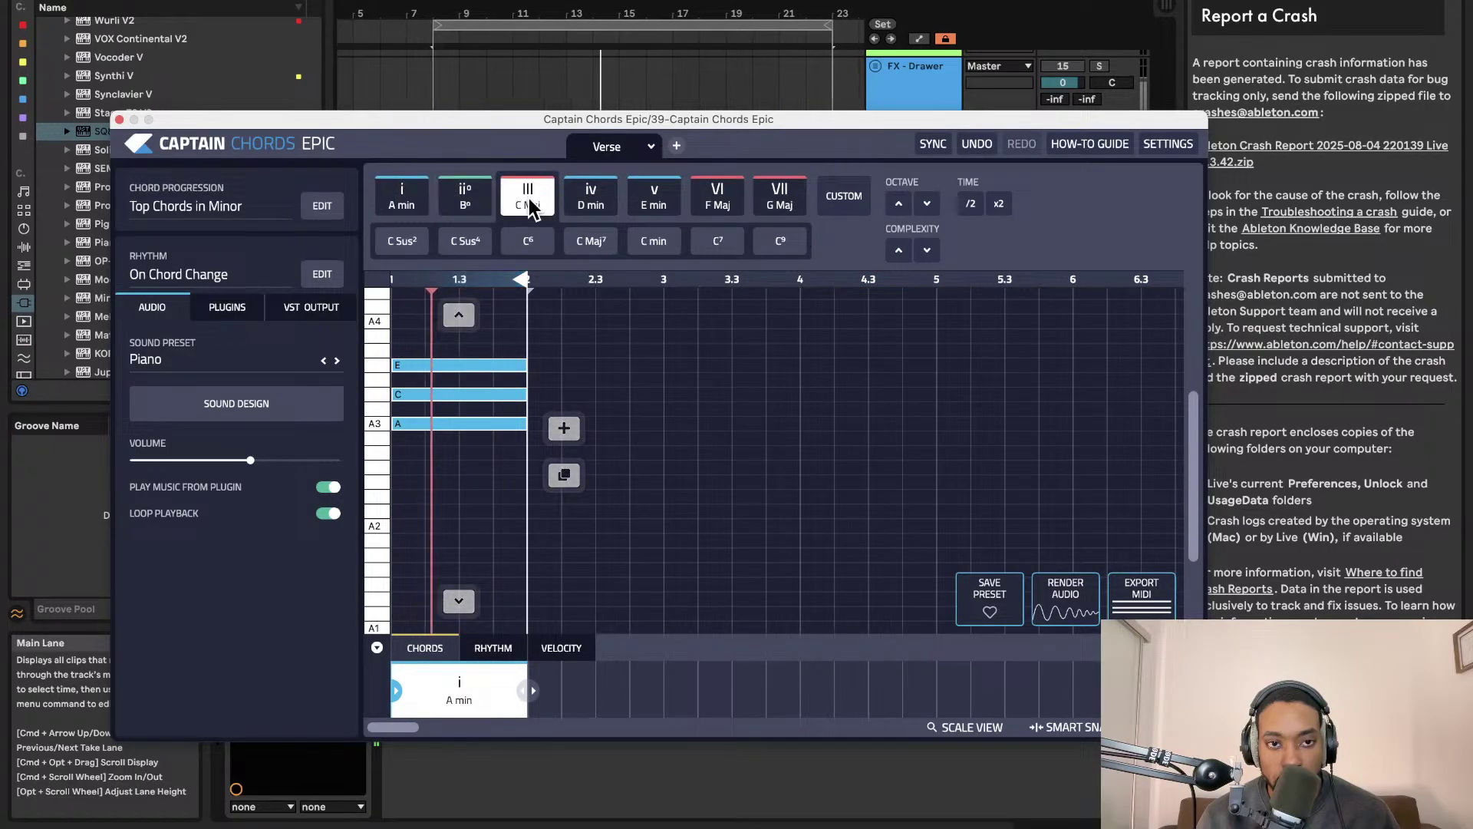
pyautogui.click(531, 209)
pyautogui.click(322, 206)
pyautogui.click(593, 229)
pyautogui.click(675, 227)
pyautogui.click(675, 327)
pyautogui.click(389, 259)
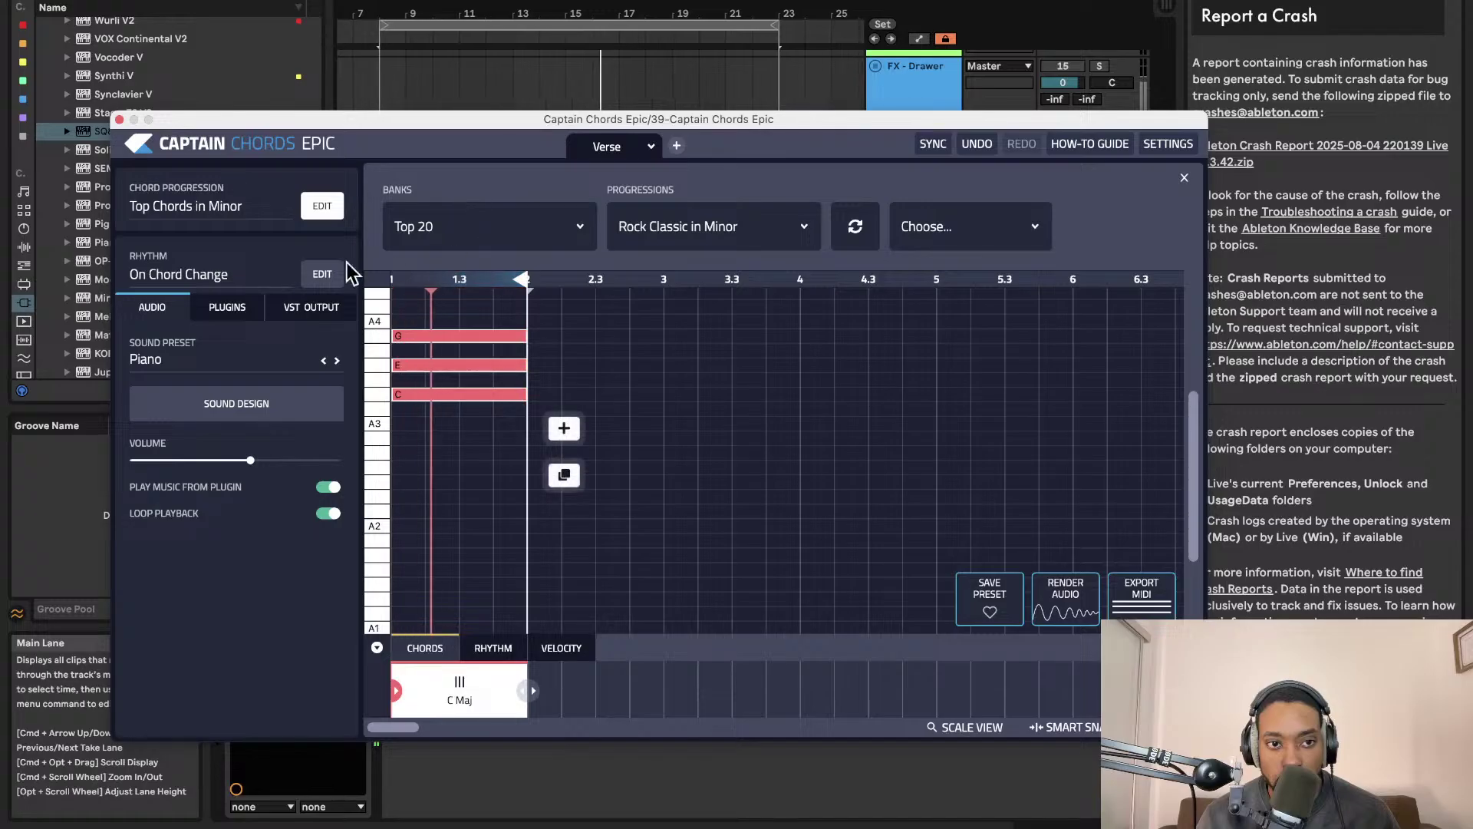
# Try the Half Offbeats and Mixed Offbeats rhythms and set the chord rhythm to Moving
pyautogui.click(314, 277)
pyautogui.click(320, 277)
pyautogui.click(319, 277)
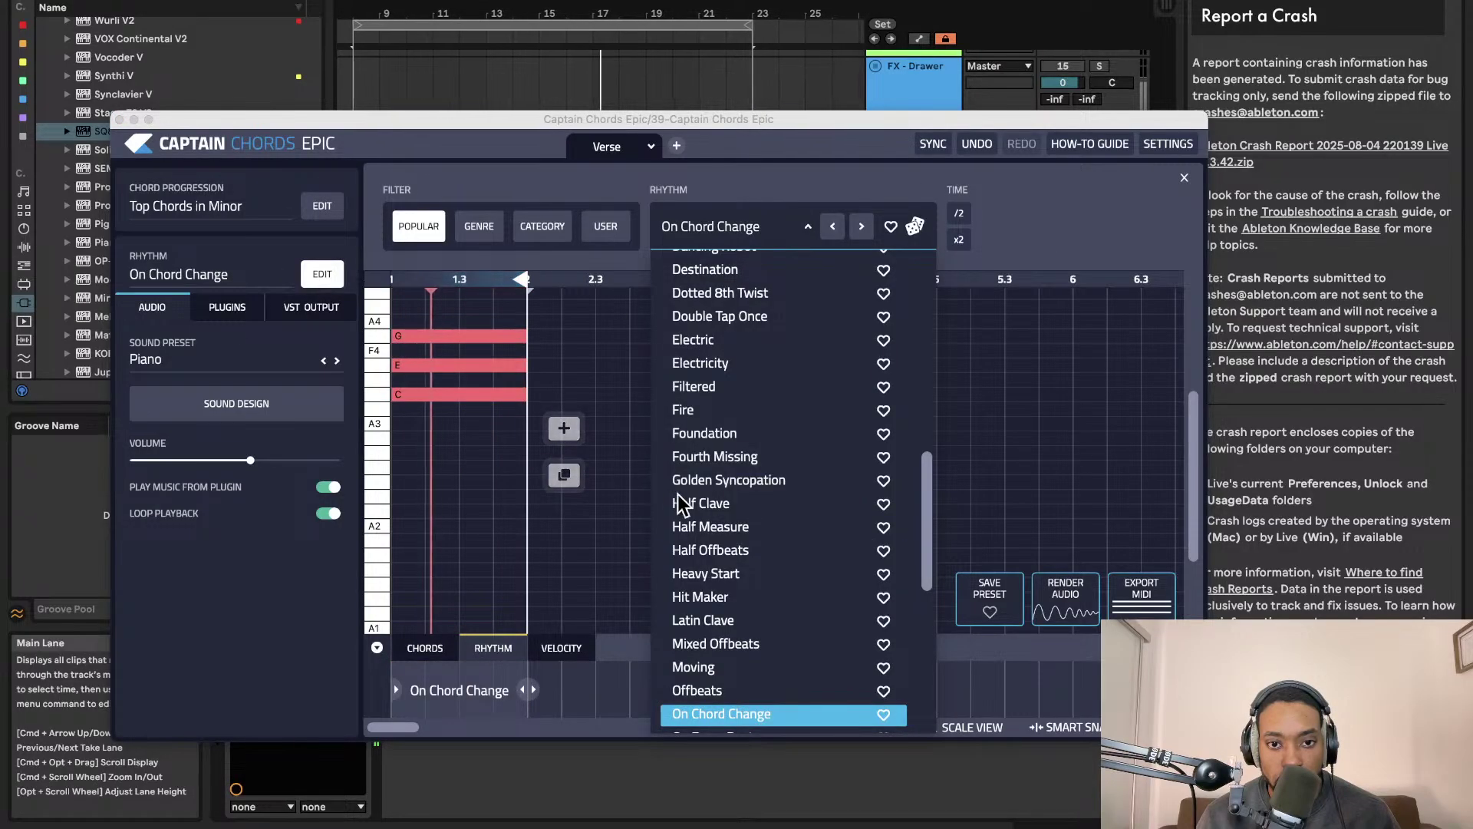
pyautogui.click(700, 549)
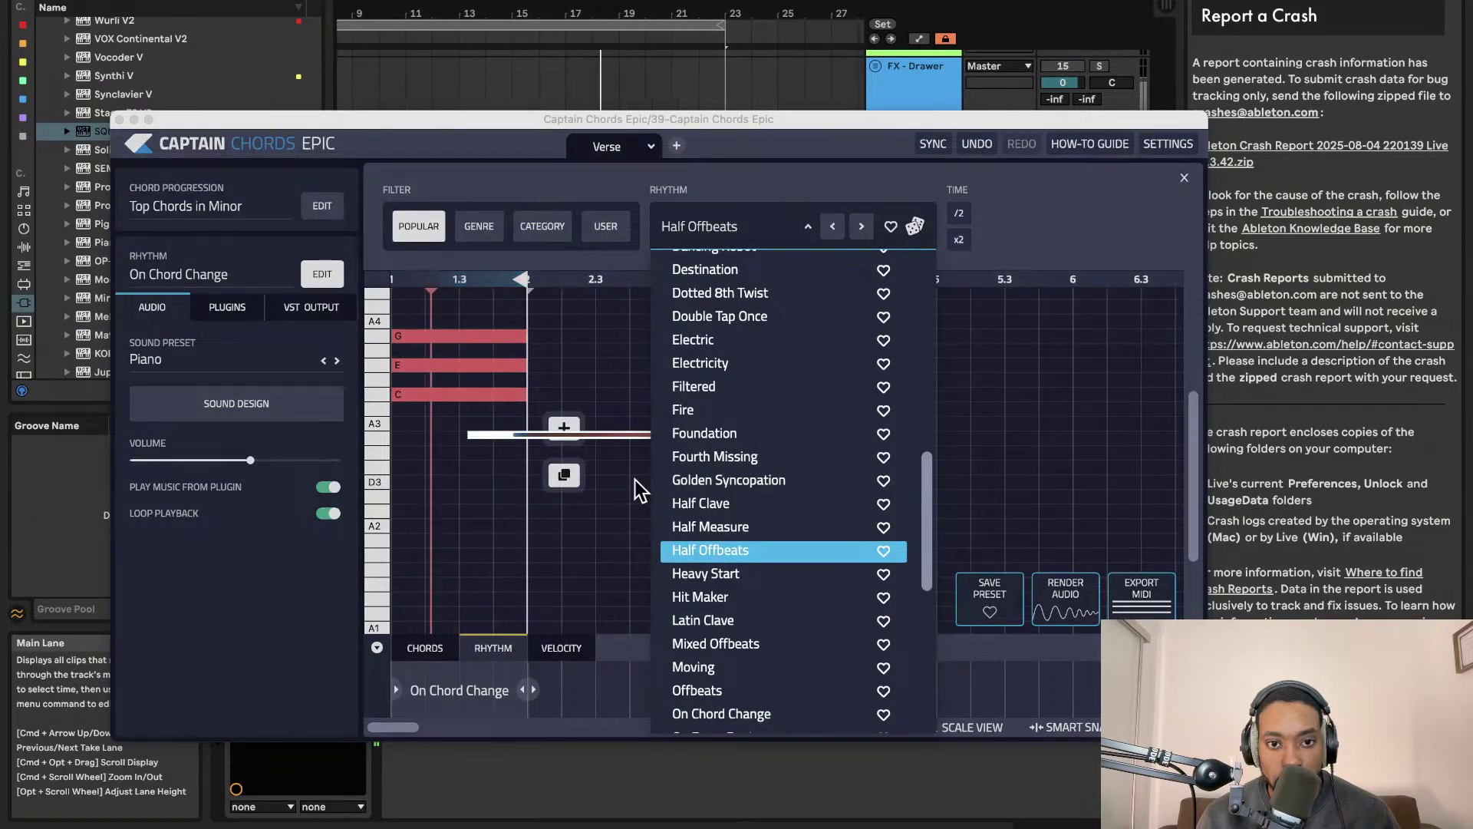
pyautogui.click(705, 643)
pyautogui.click(718, 666)
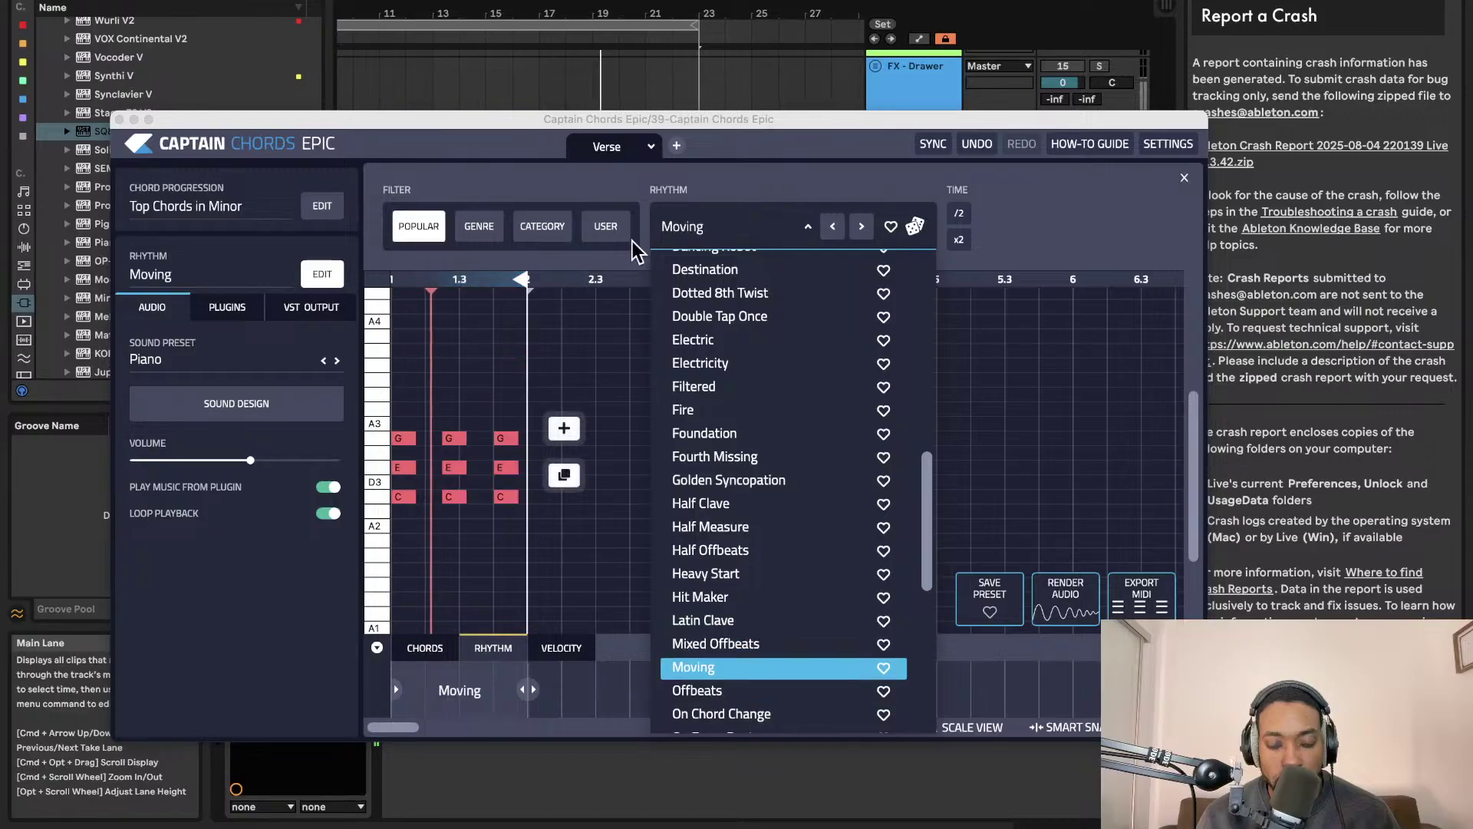
pyautogui.click(577, 354)
# Audition E min, D Sus2 and D Maj for the first chord and settle on D Sus4
pyautogui.click(651, 198)
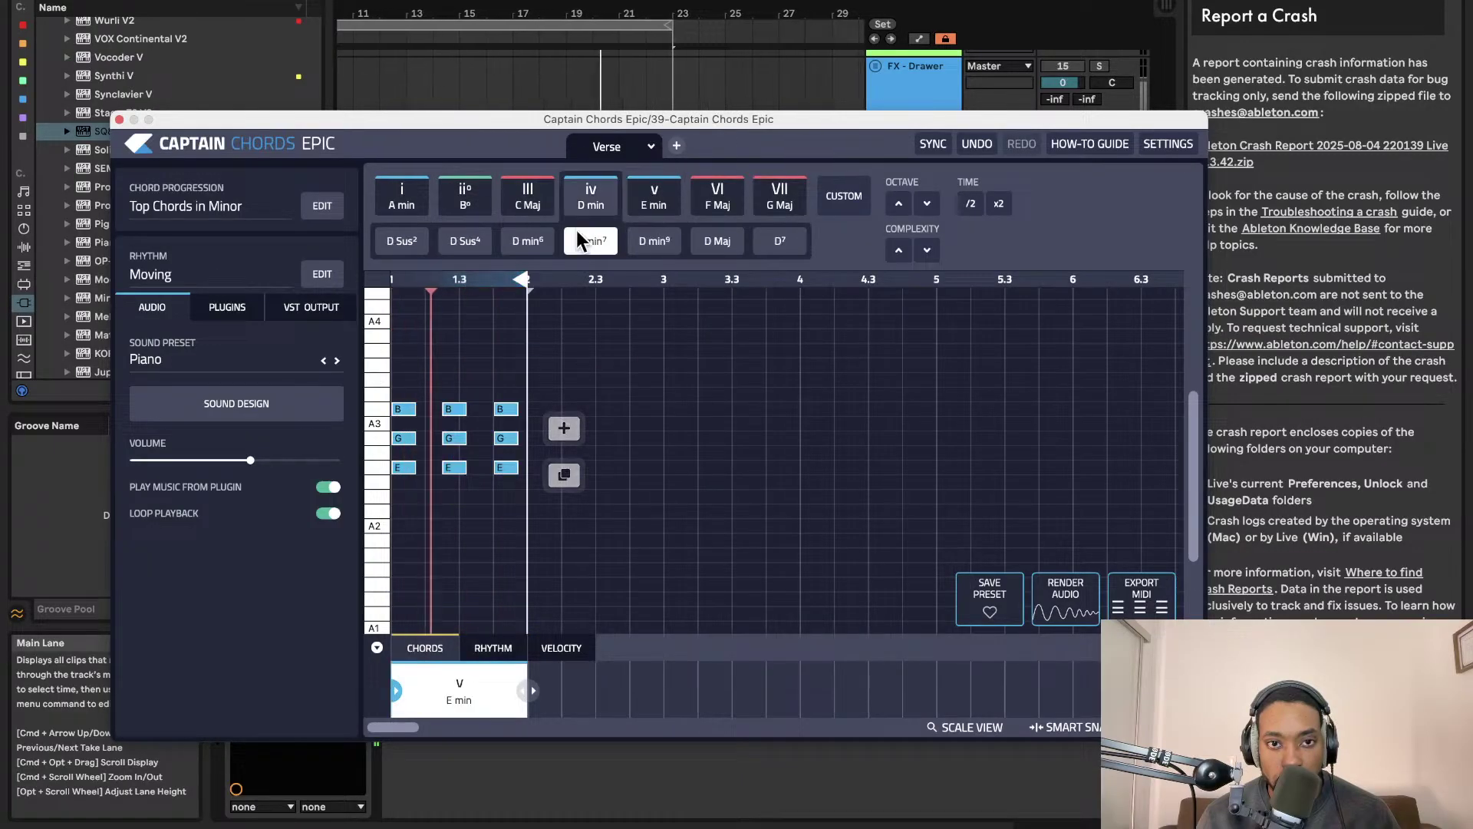
pyautogui.click(469, 244)
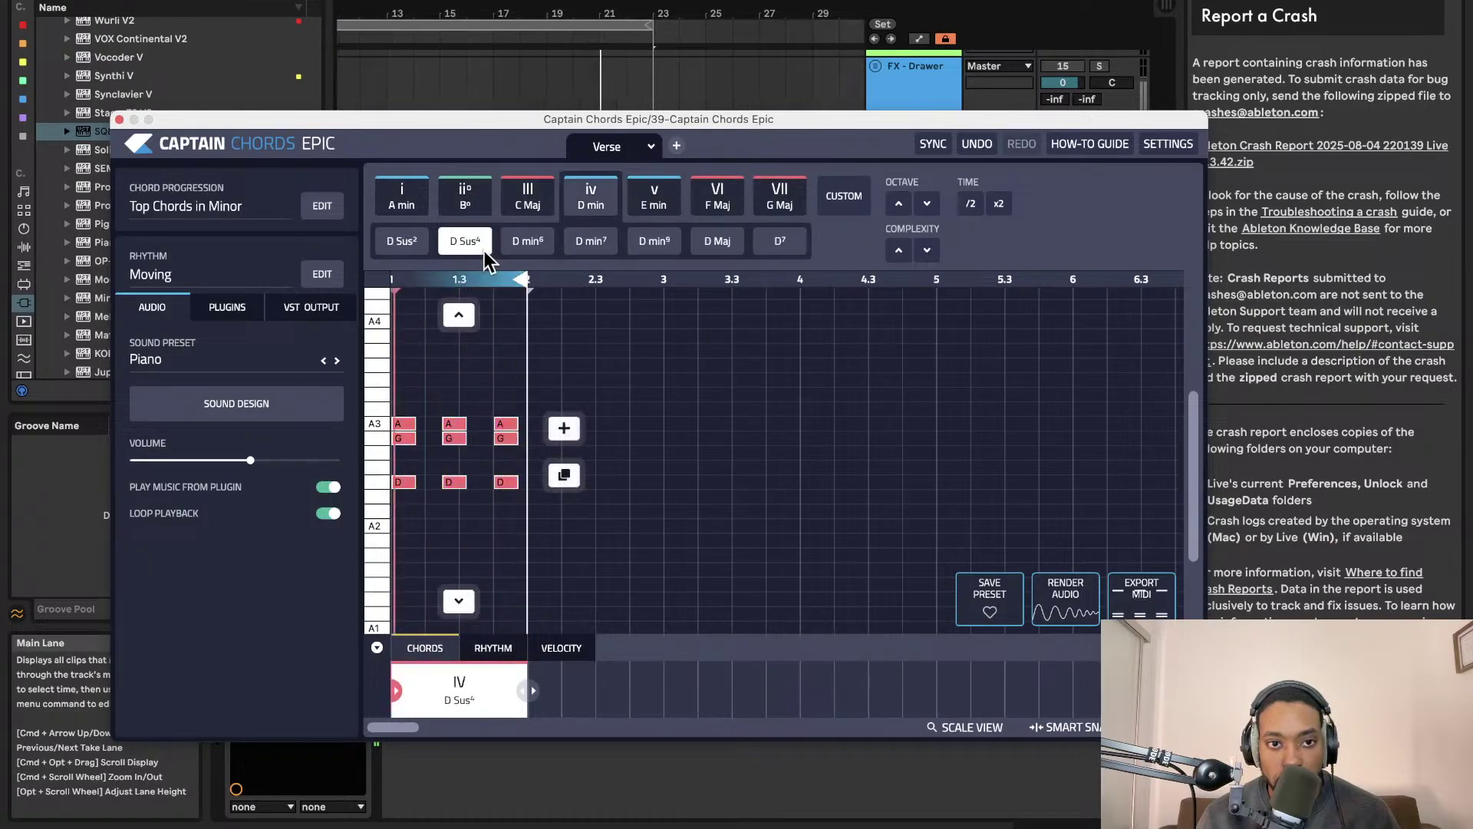
pyautogui.click(403, 243)
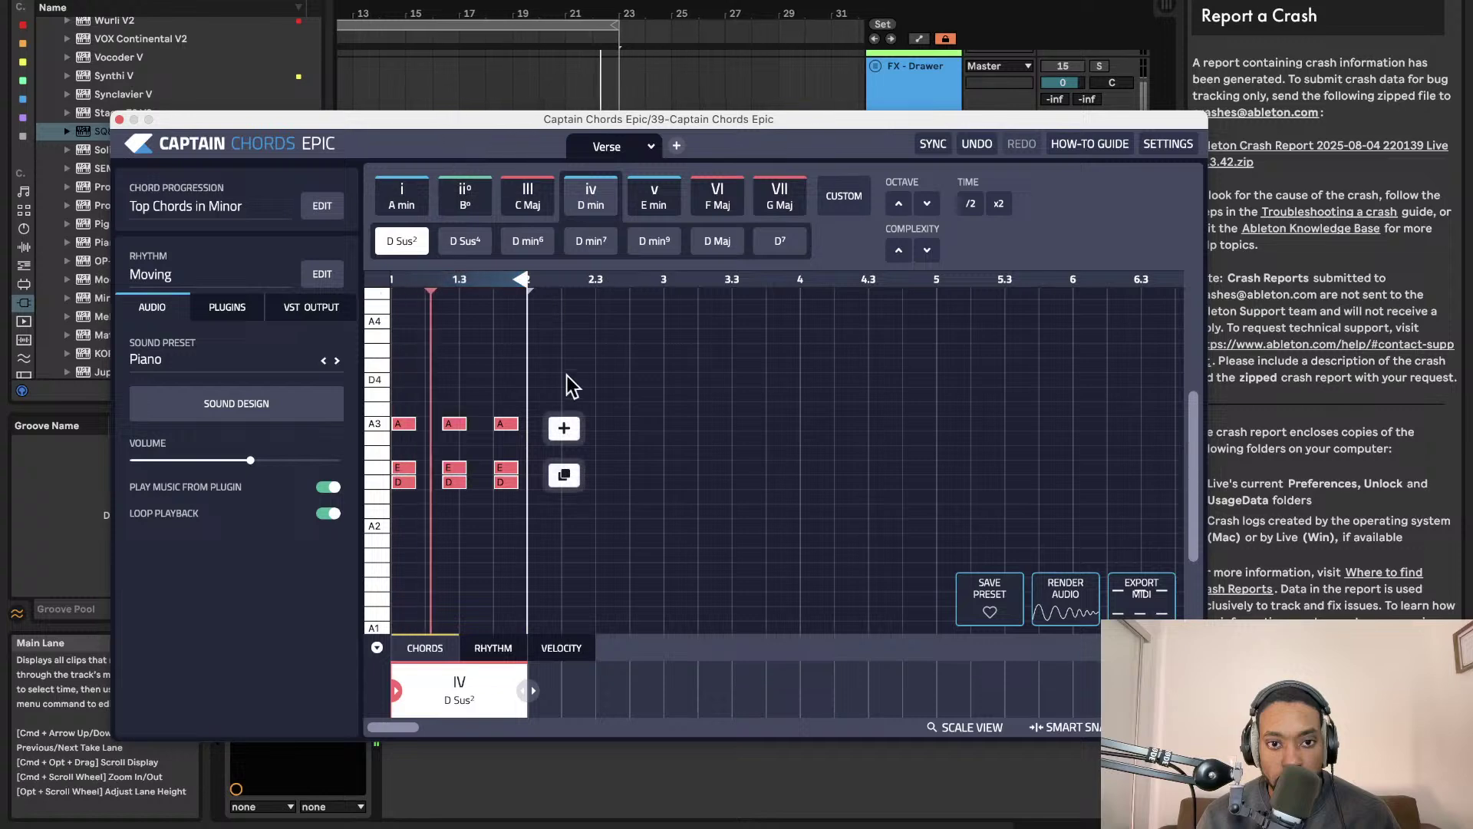
pyautogui.click(733, 239)
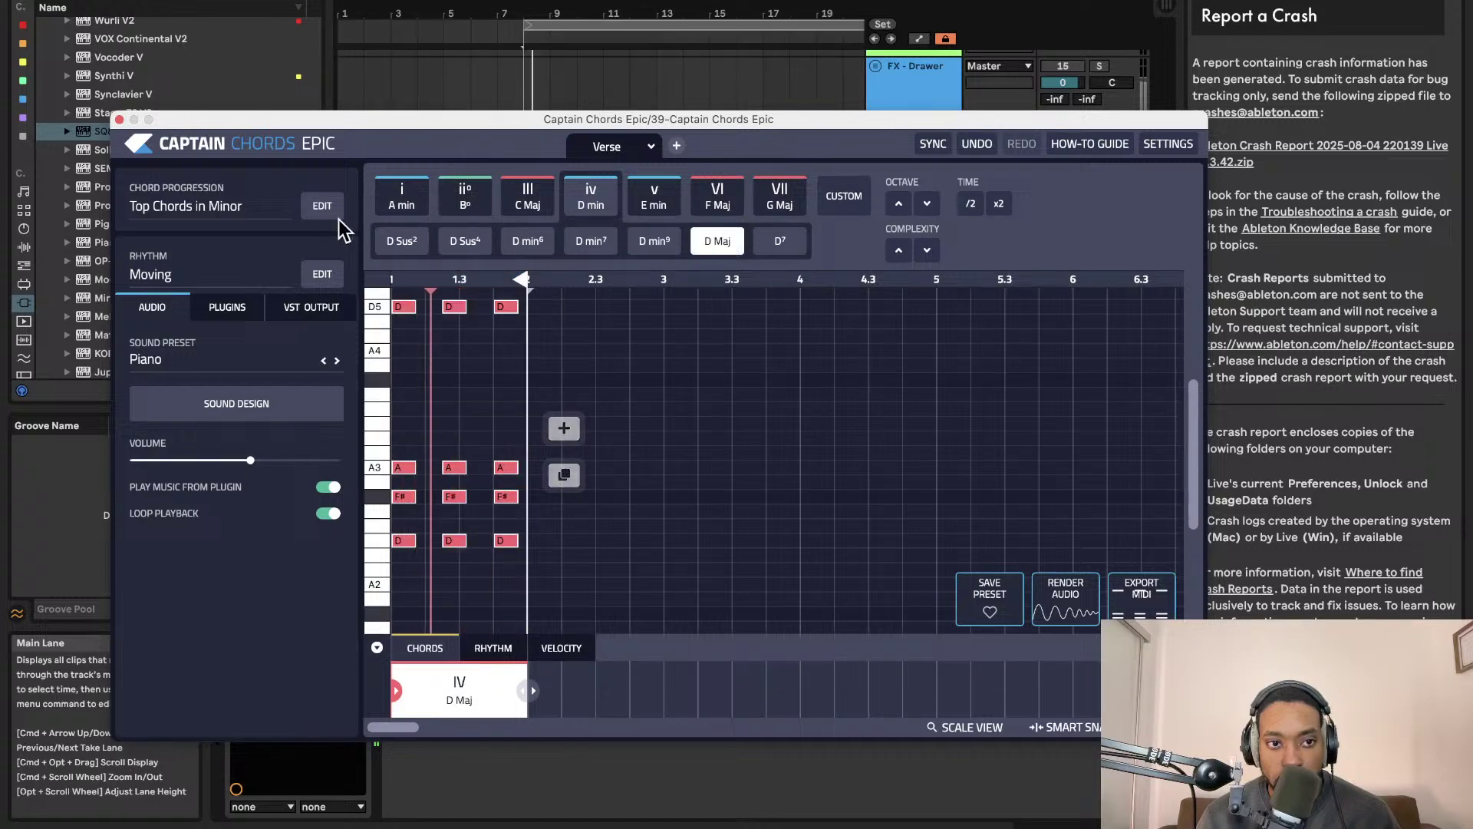
pyautogui.click(464, 241)
# Try the Foundation and Hit Maker rhythms and set the chord rhythm to Latin Clave
pyautogui.click(323, 274)
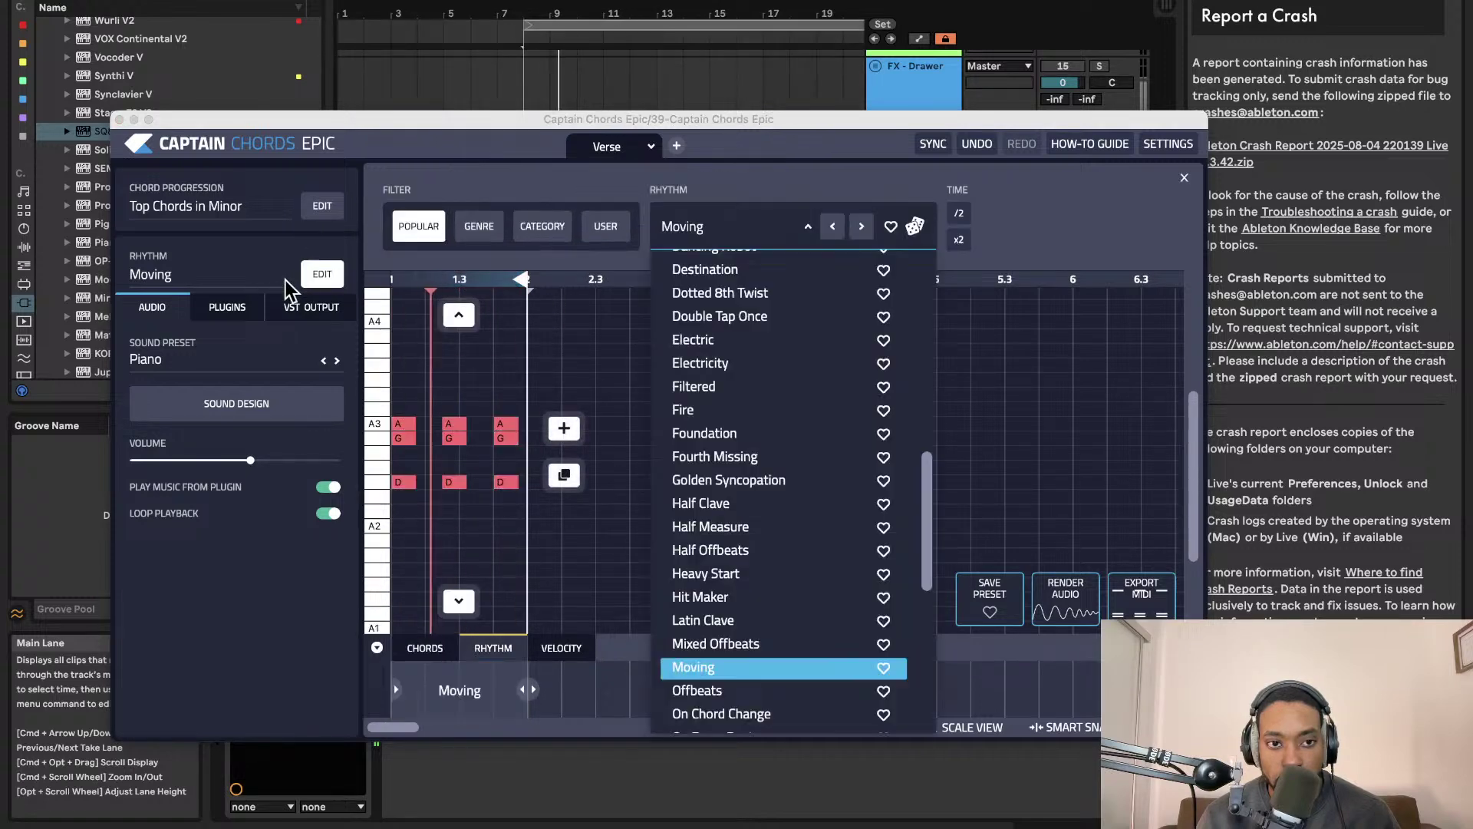
pyautogui.click(700, 433)
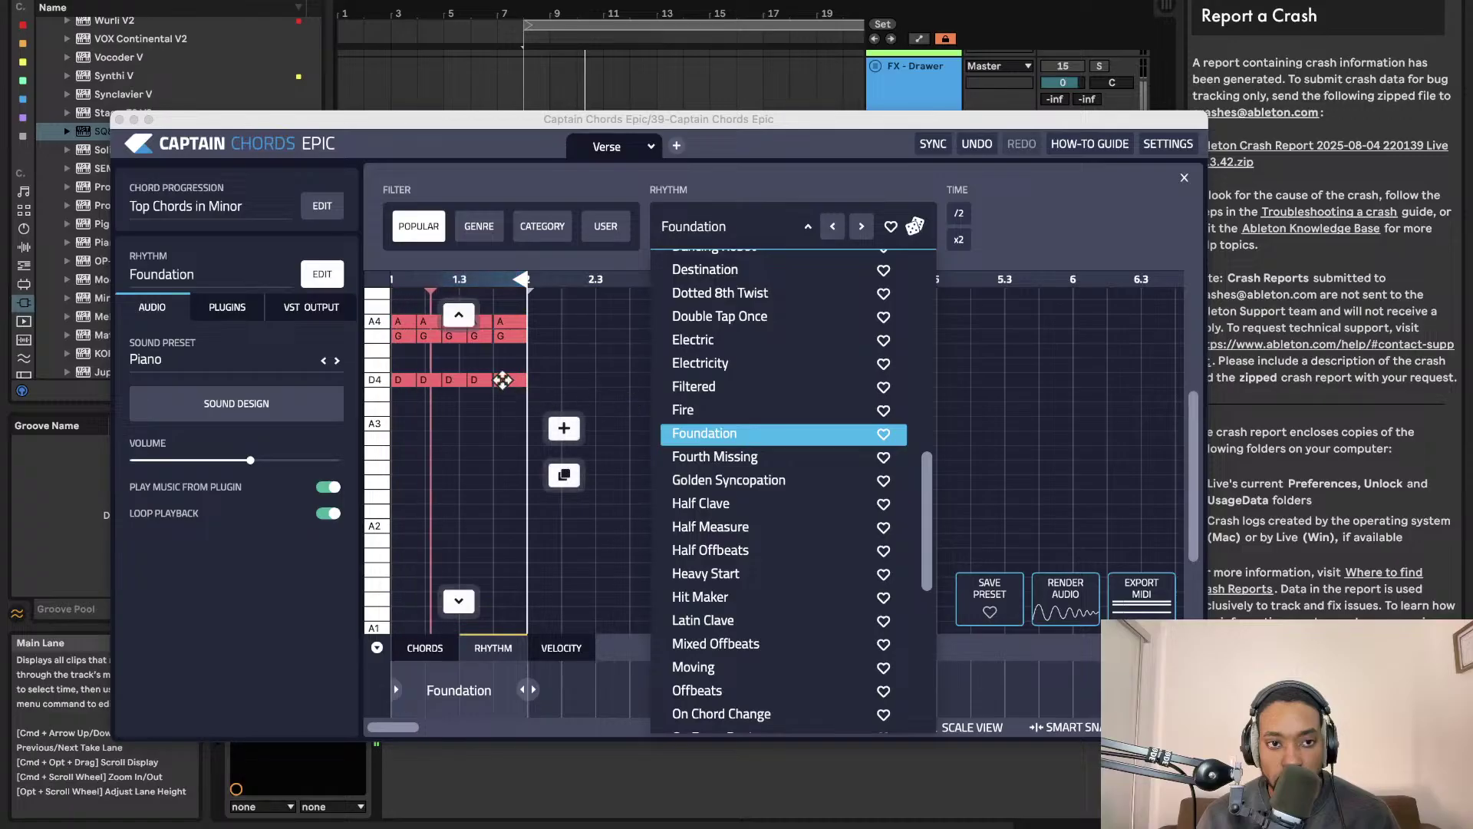
pyautogui.click(336, 278)
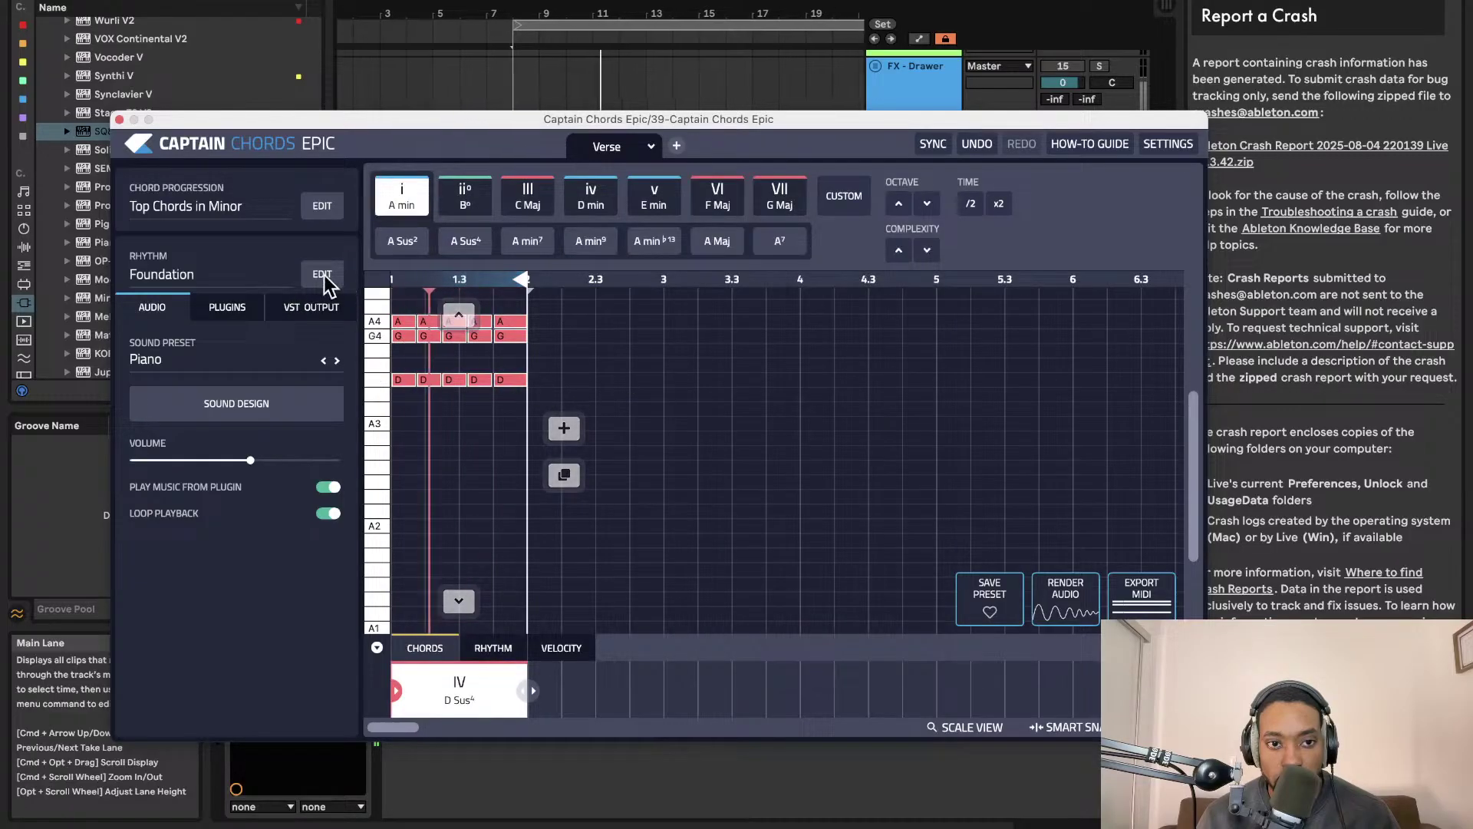
pyautogui.click(324, 276)
pyautogui.click(779, 597)
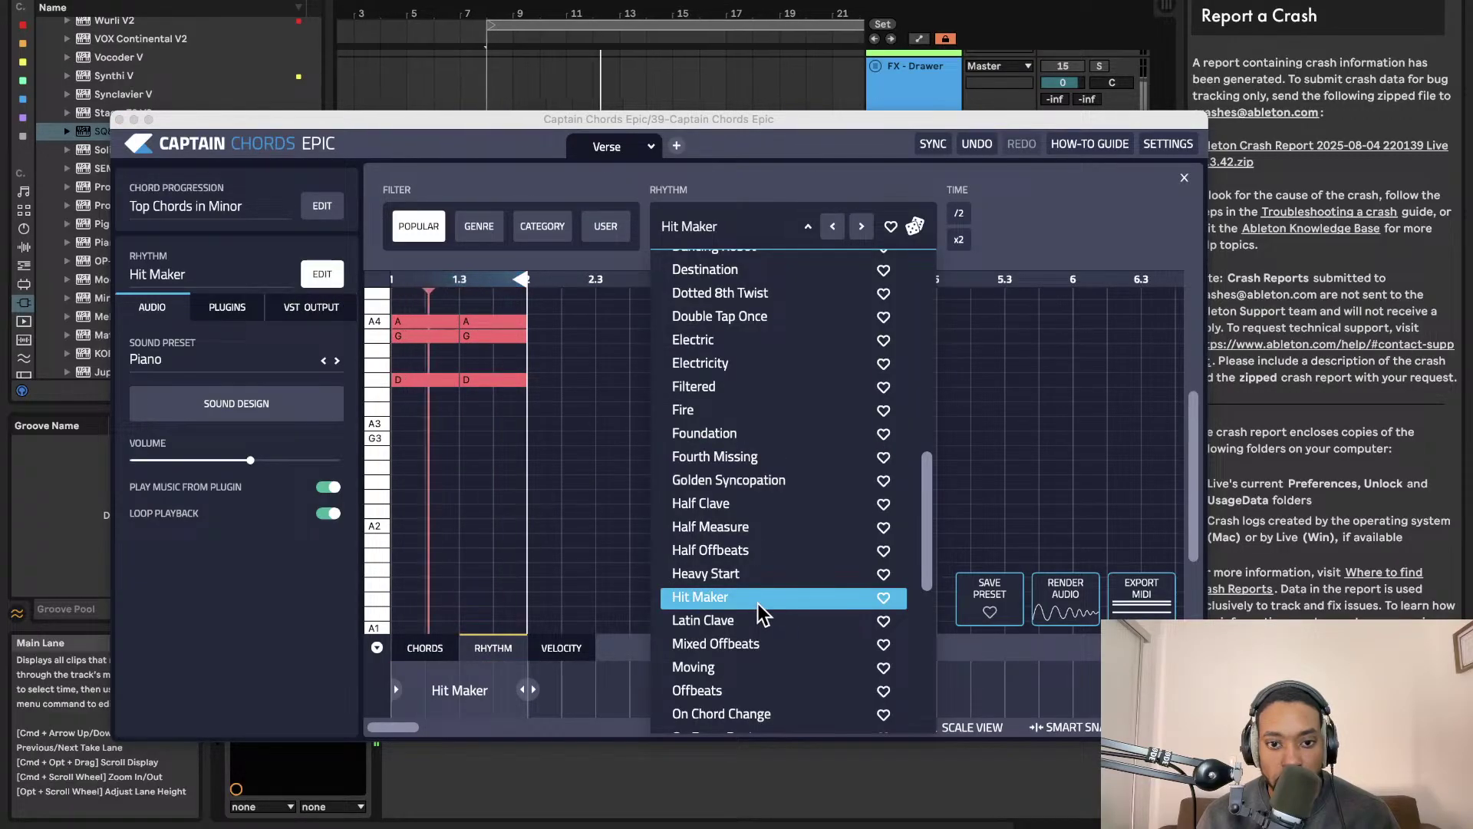
pyautogui.click(734, 618)
pyautogui.click(733, 617)
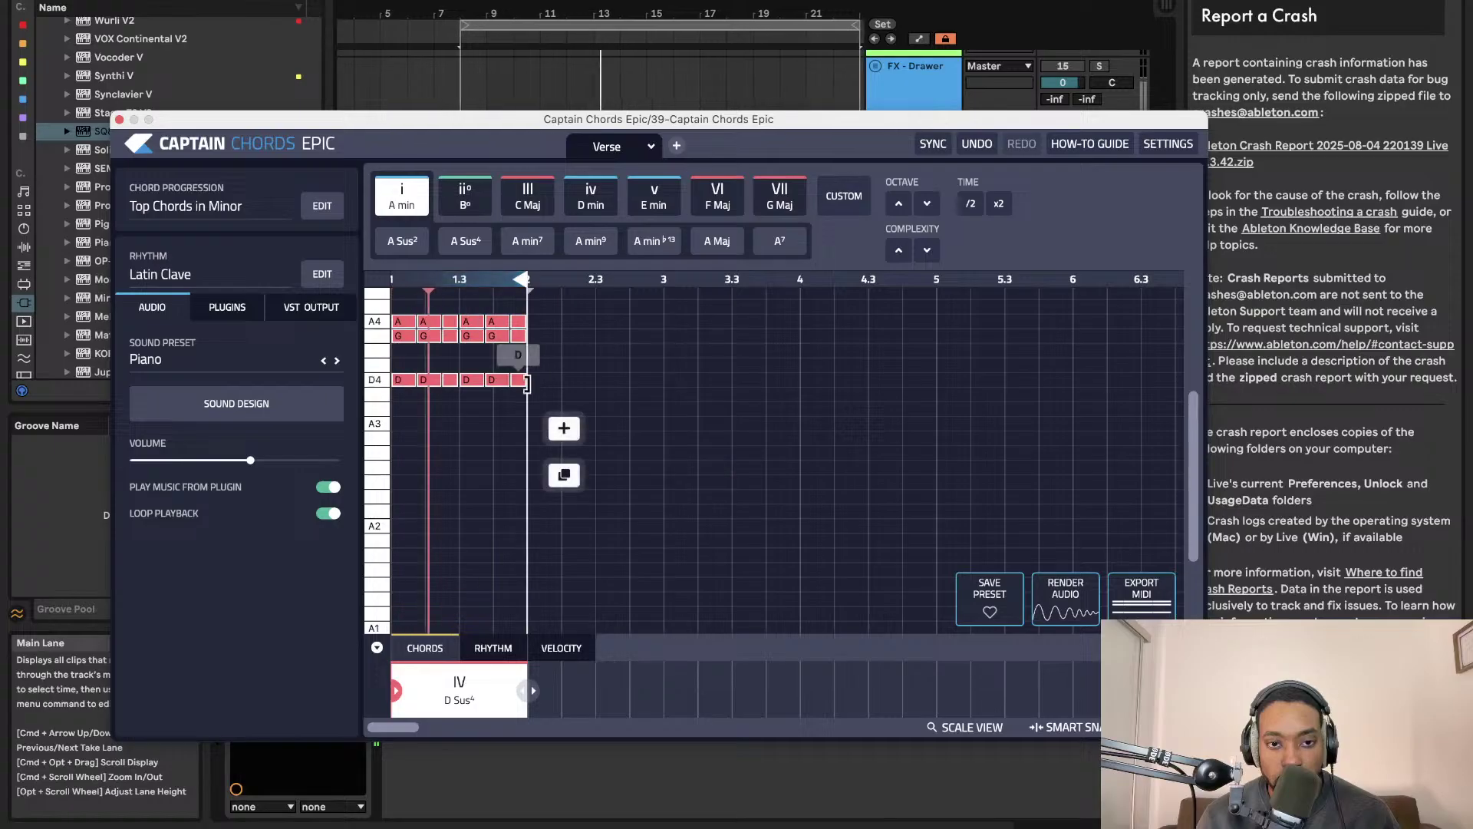
# Add a second chord after D Sus4, try D min and E min, and set it to VI F Maj
pyautogui.click(554, 426)
pyautogui.click(614, 213)
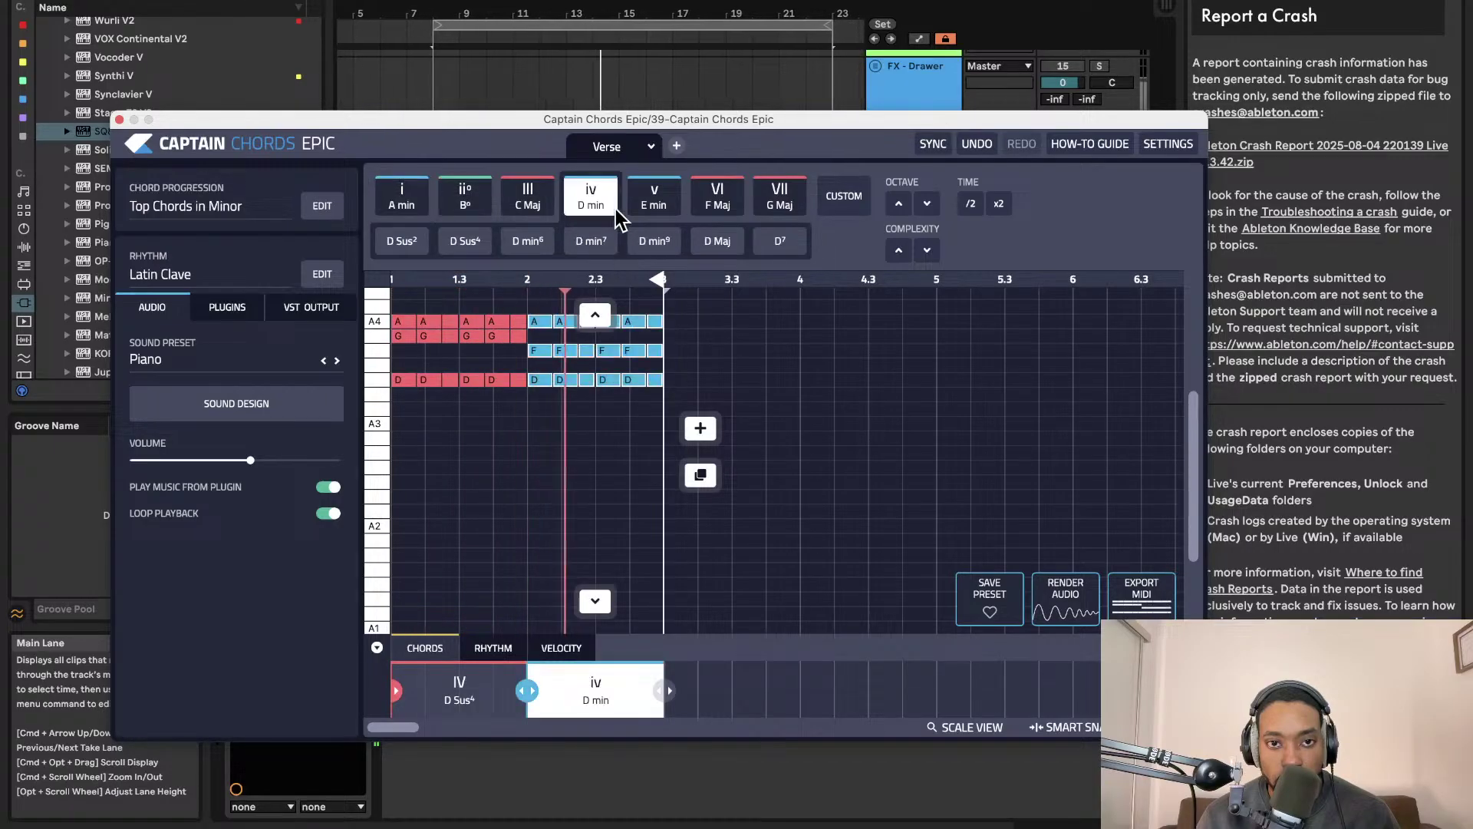
pyautogui.click(648, 207)
pyautogui.click(728, 204)
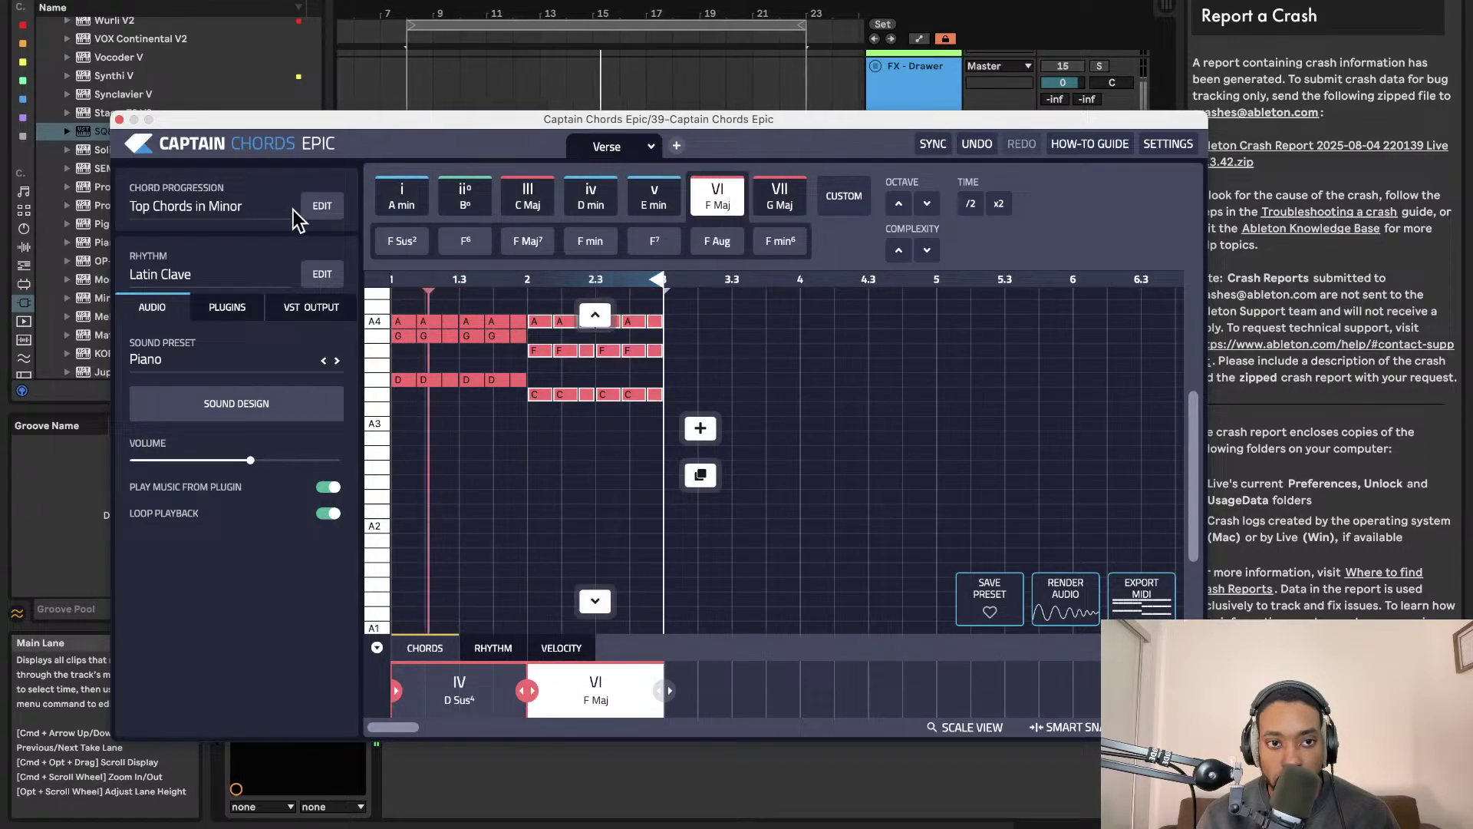
# Change the chord sound preset to Electro Organ from the Deep House leads
pyautogui.click(321, 275)
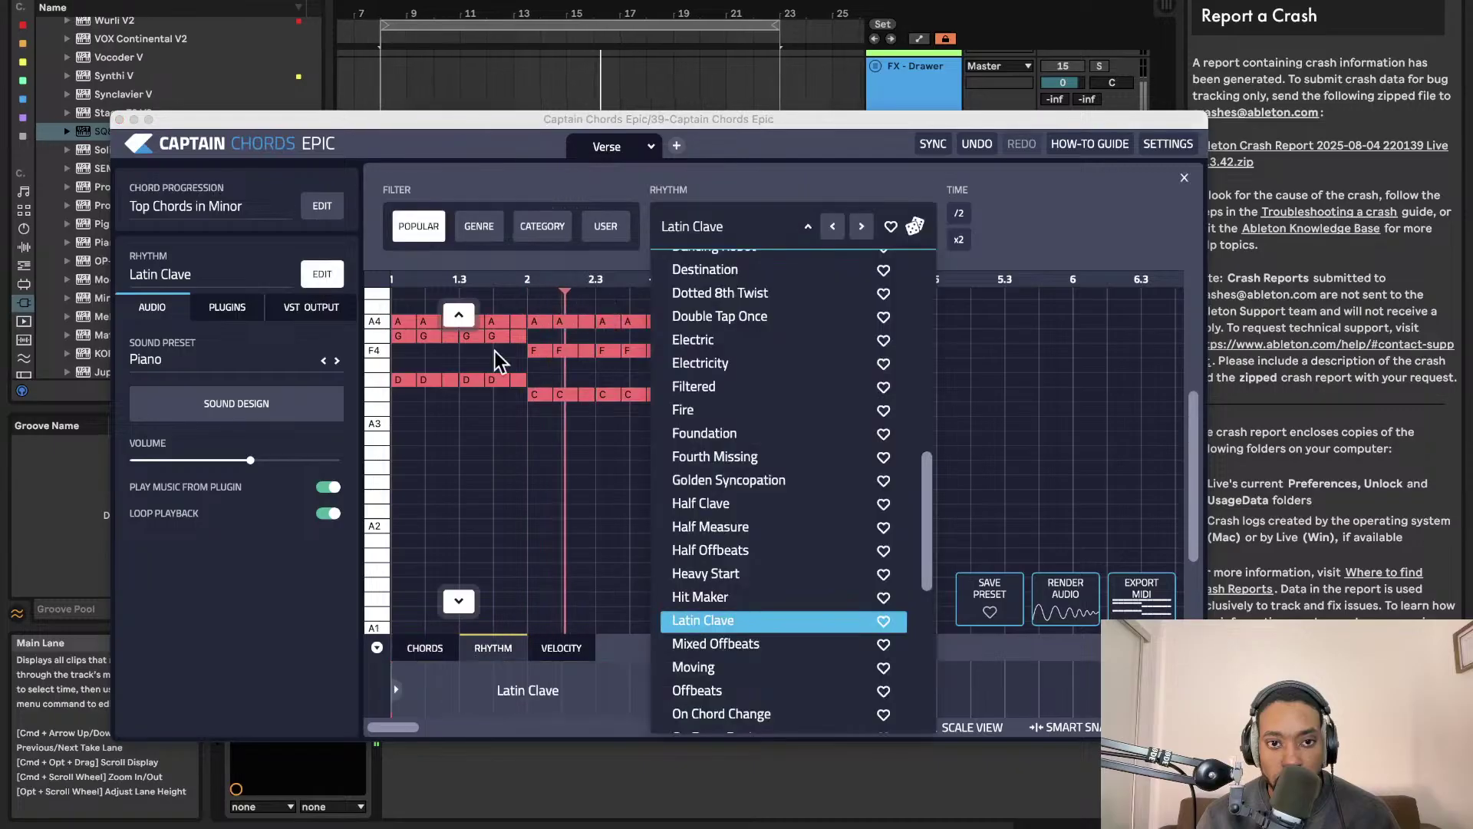
pyautogui.click(158, 283)
pyautogui.click(210, 359)
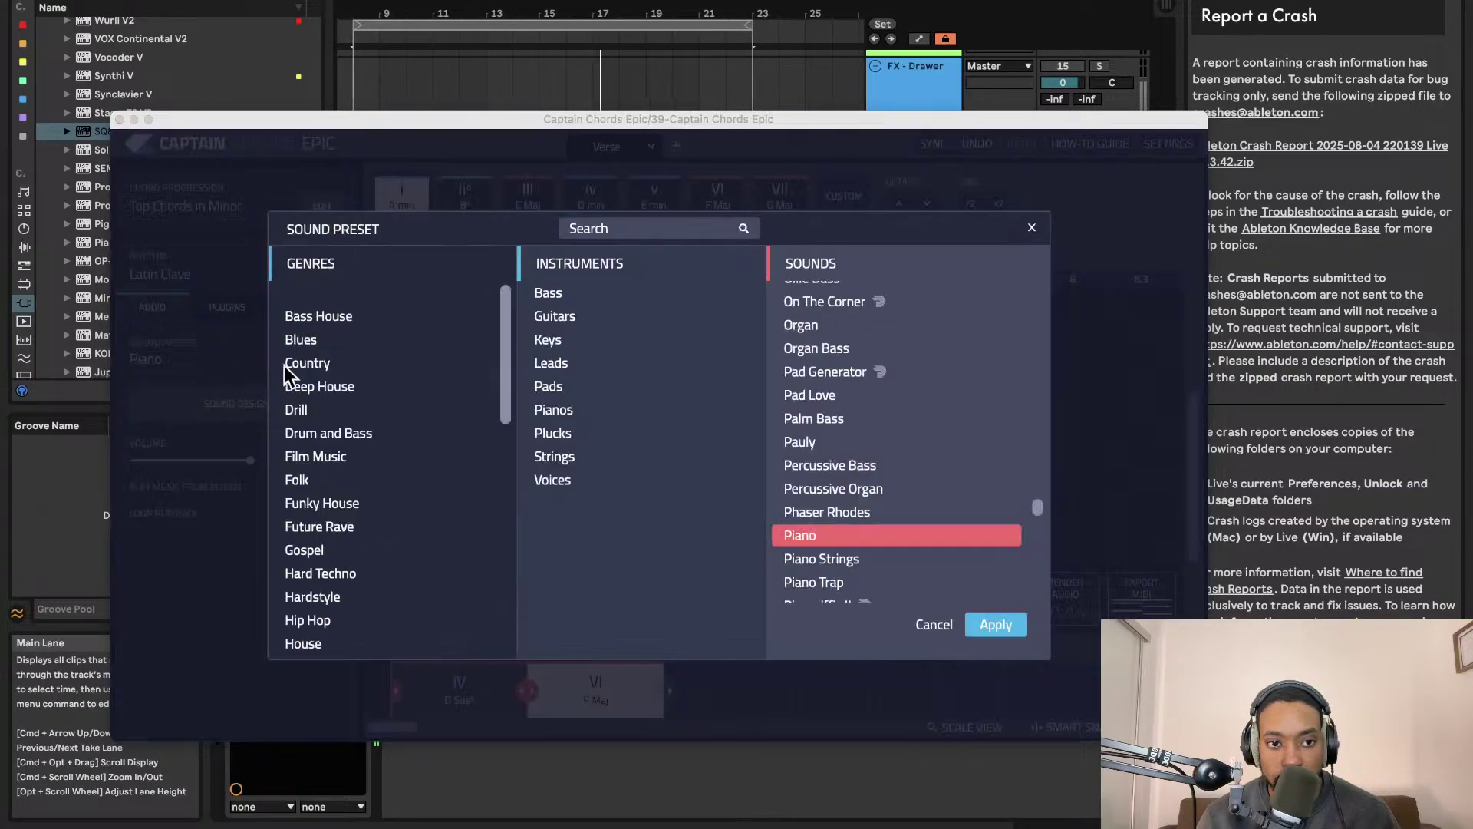
pyautogui.click(318, 384)
pyautogui.click(535, 365)
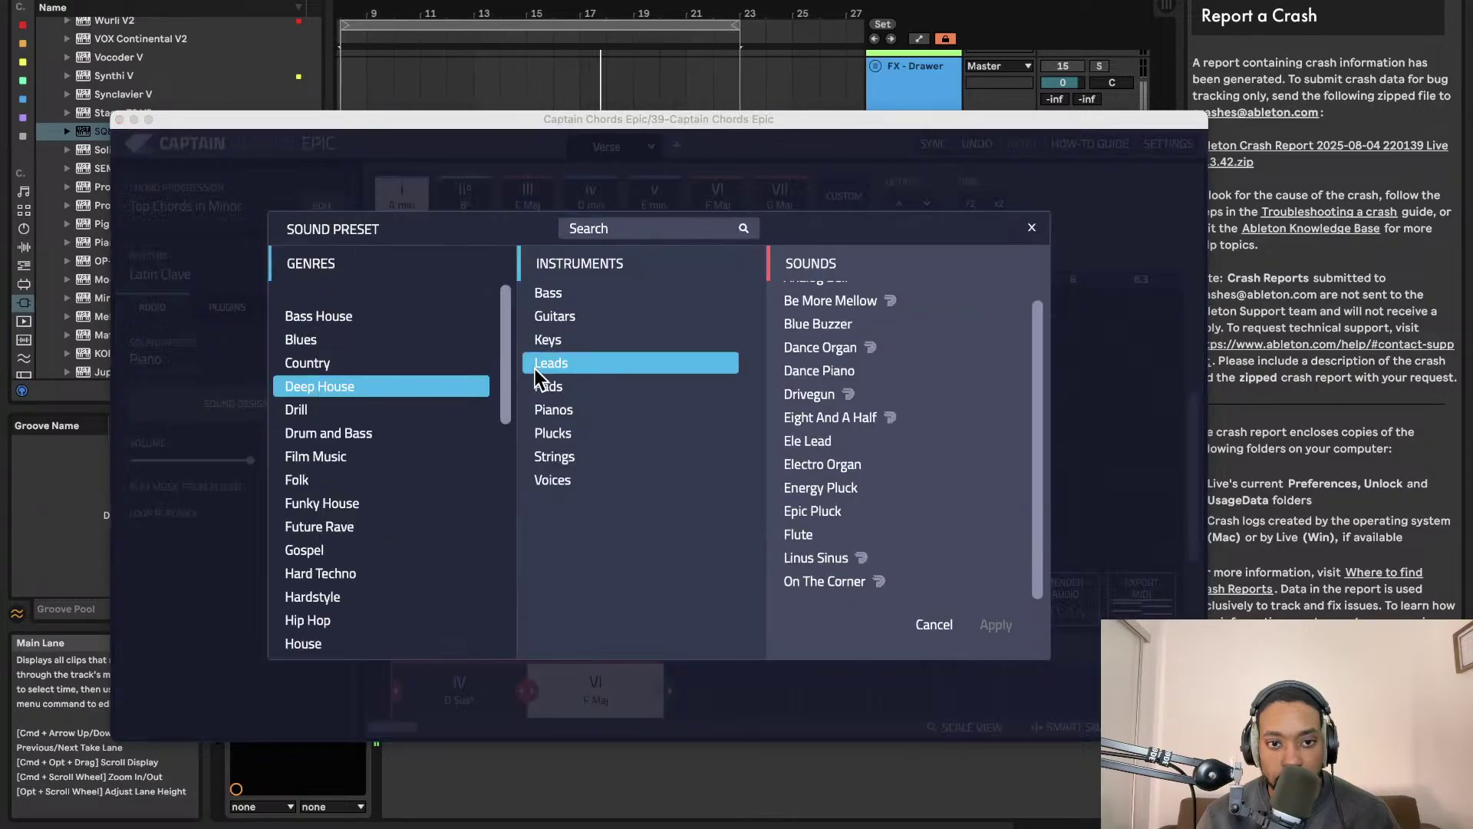
pyautogui.click(821, 466)
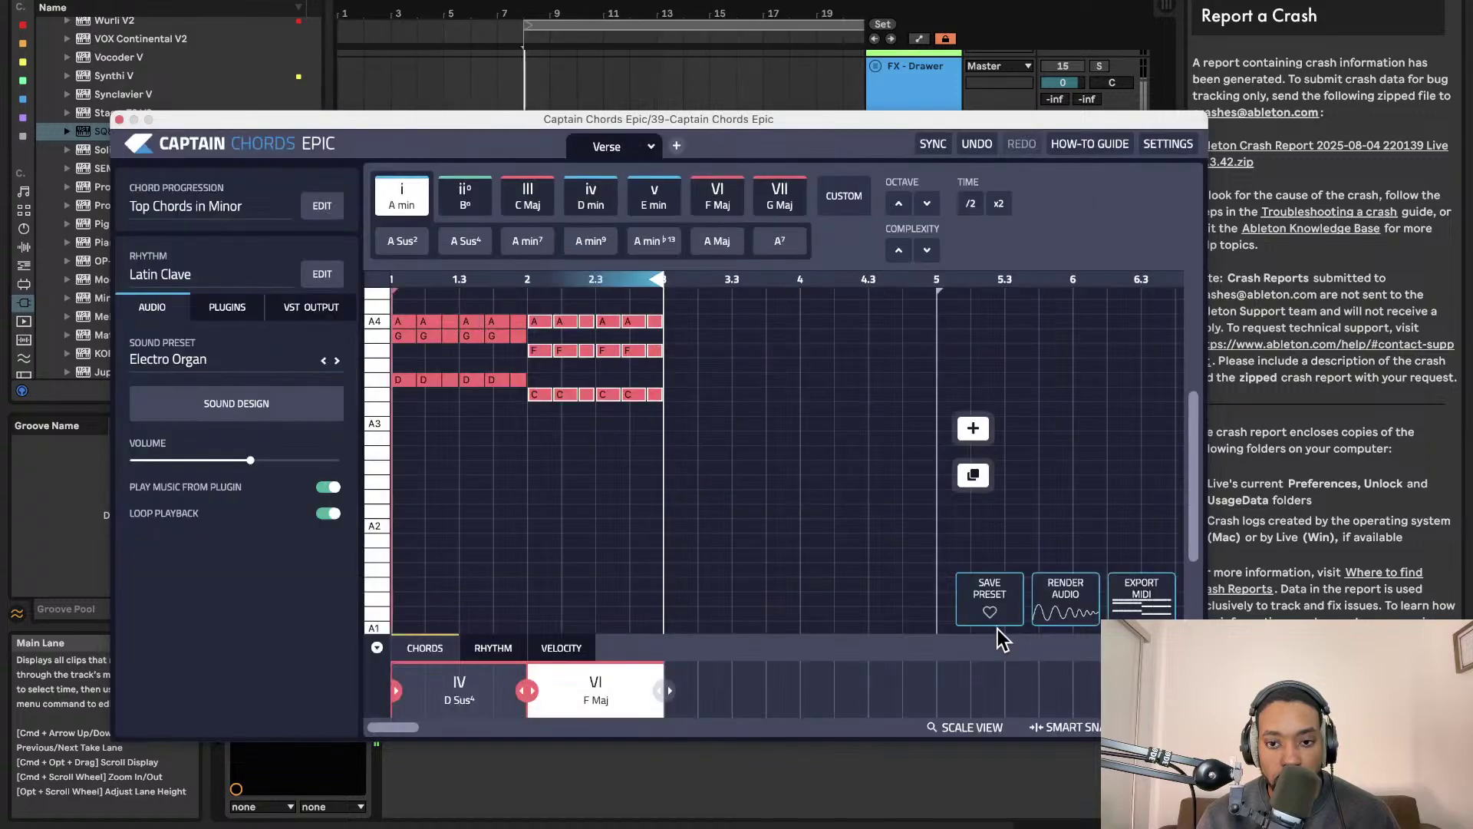
pyautogui.click(996, 625)
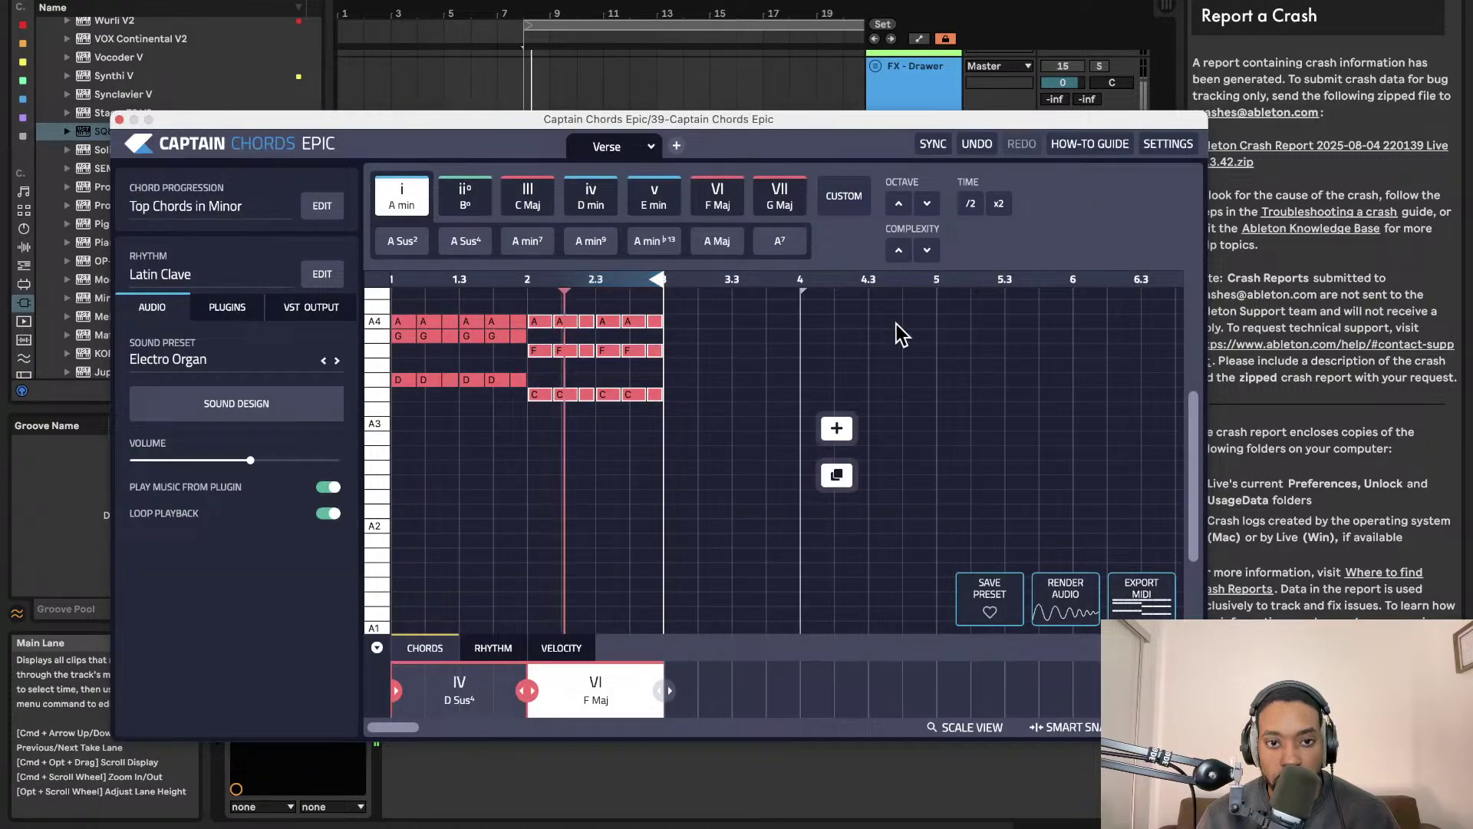
# Move the Captain Chords Epic window down until the whole Pluck track is in view
pyautogui.moveTo(887, 131); pyautogui.dragTo(815, 286)
pyautogui.moveTo(343, 457)
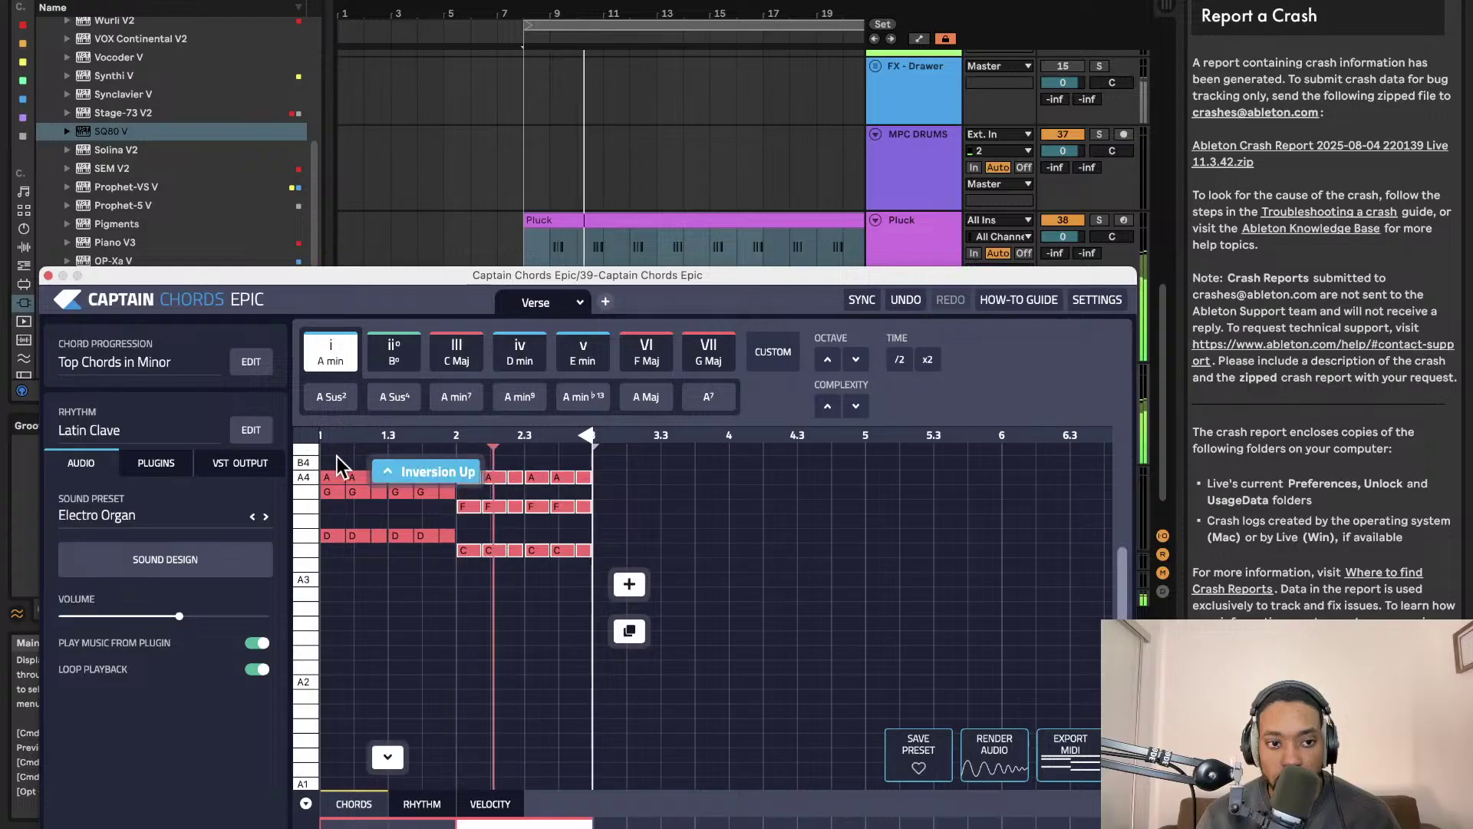
pyautogui.moveTo(517, 287); pyautogui.dragTo(525, 484)
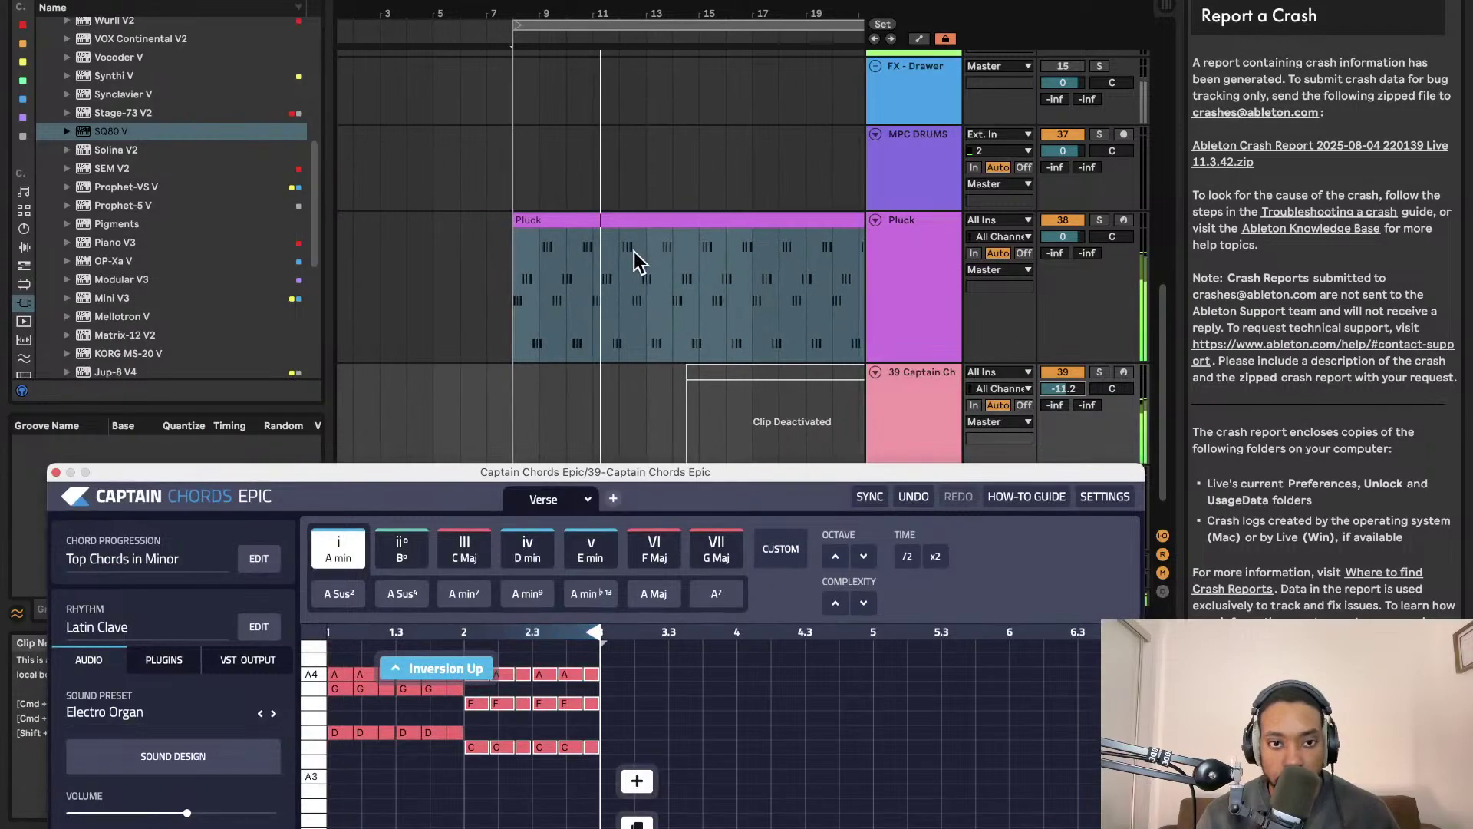
# Select the Pluck clip, close the chord plugin window, and examine the clip's notes in an enlarged note editor
pyautogui.click(637, 219)
pyautogui.press('space')
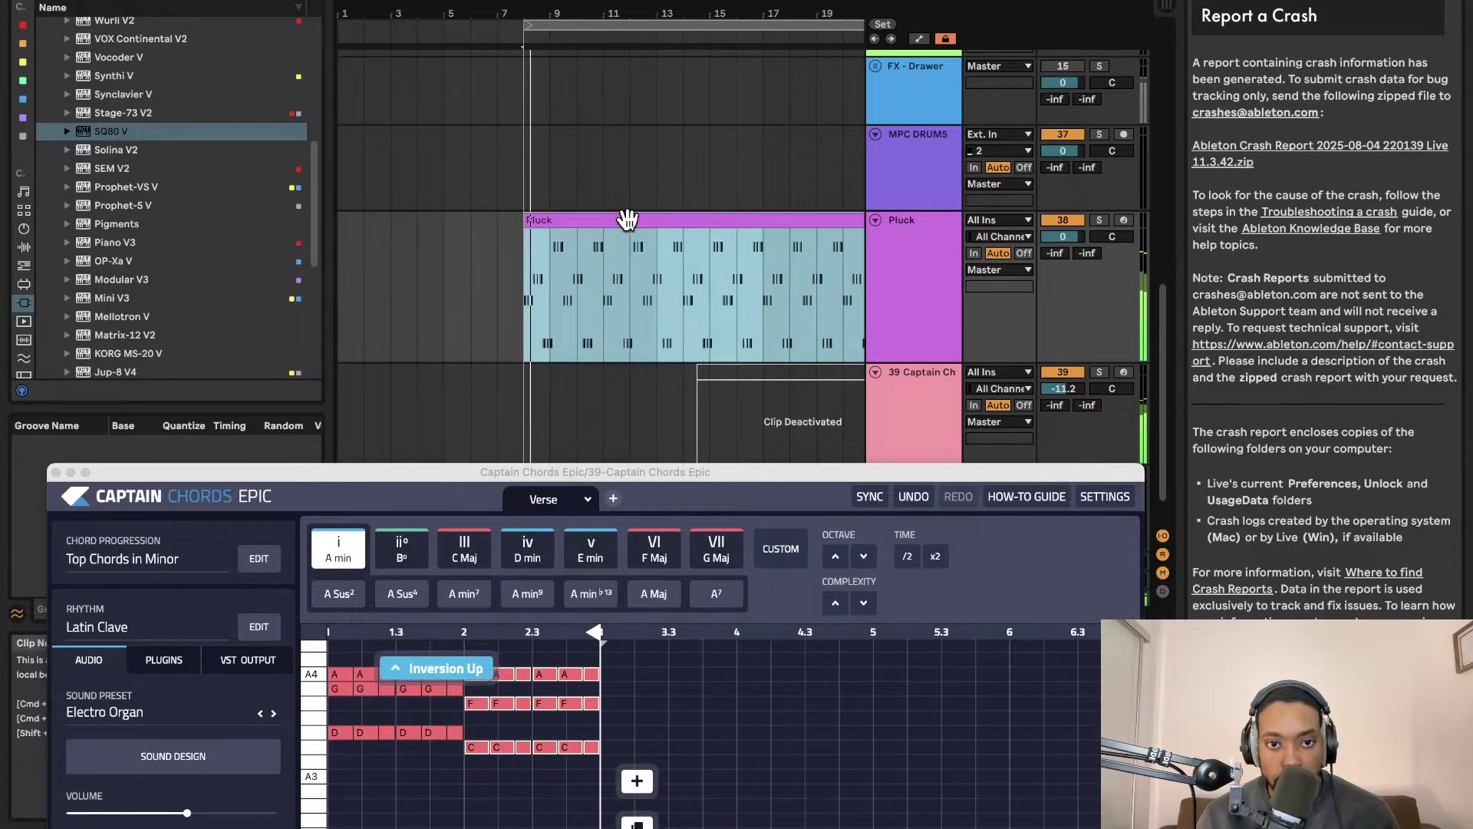
pyautogui.click(56, 472)
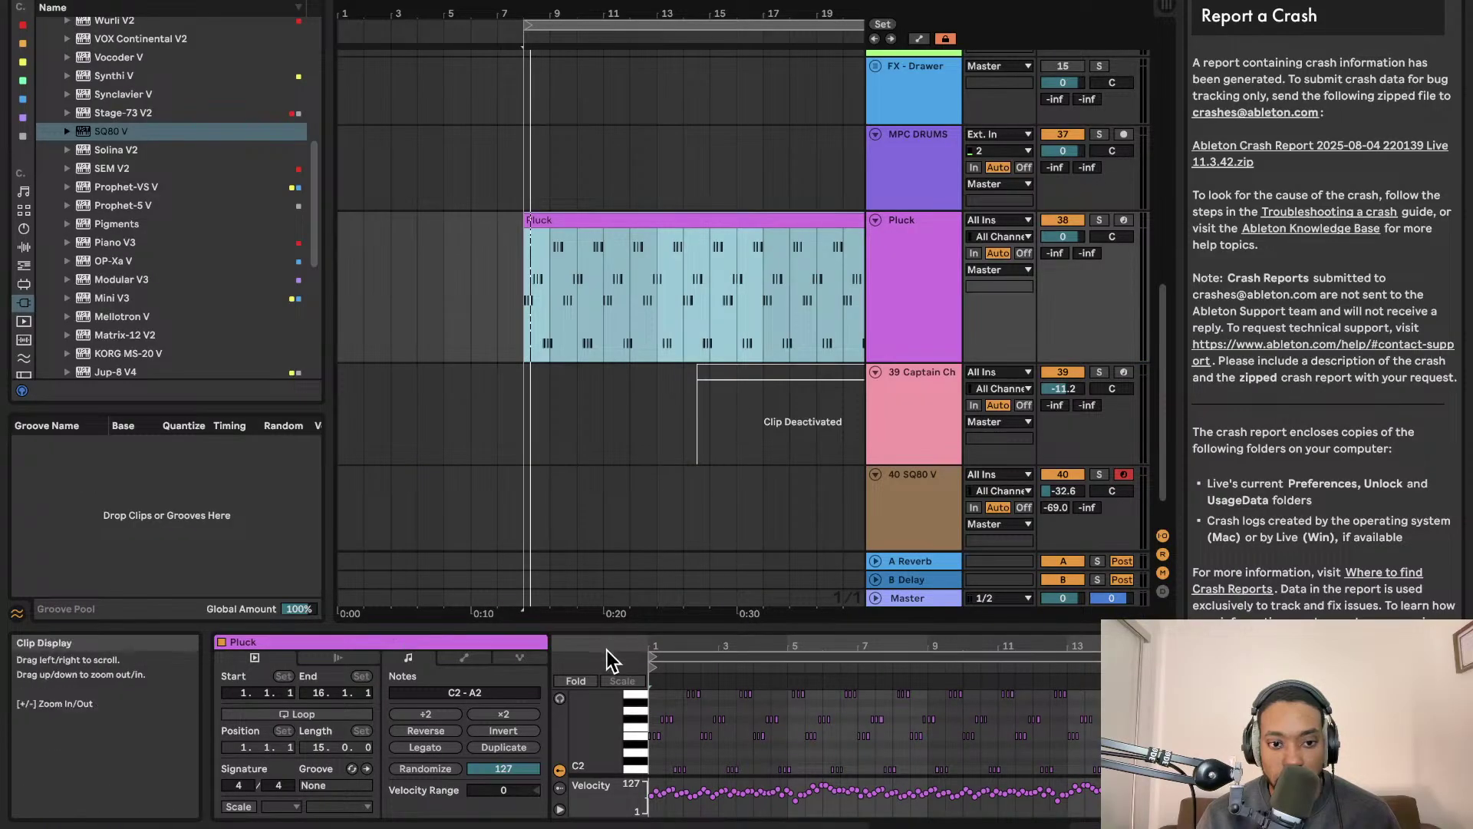
pyautogui.moveTo(615, 632); pyautogui.dragTo(612, 237)
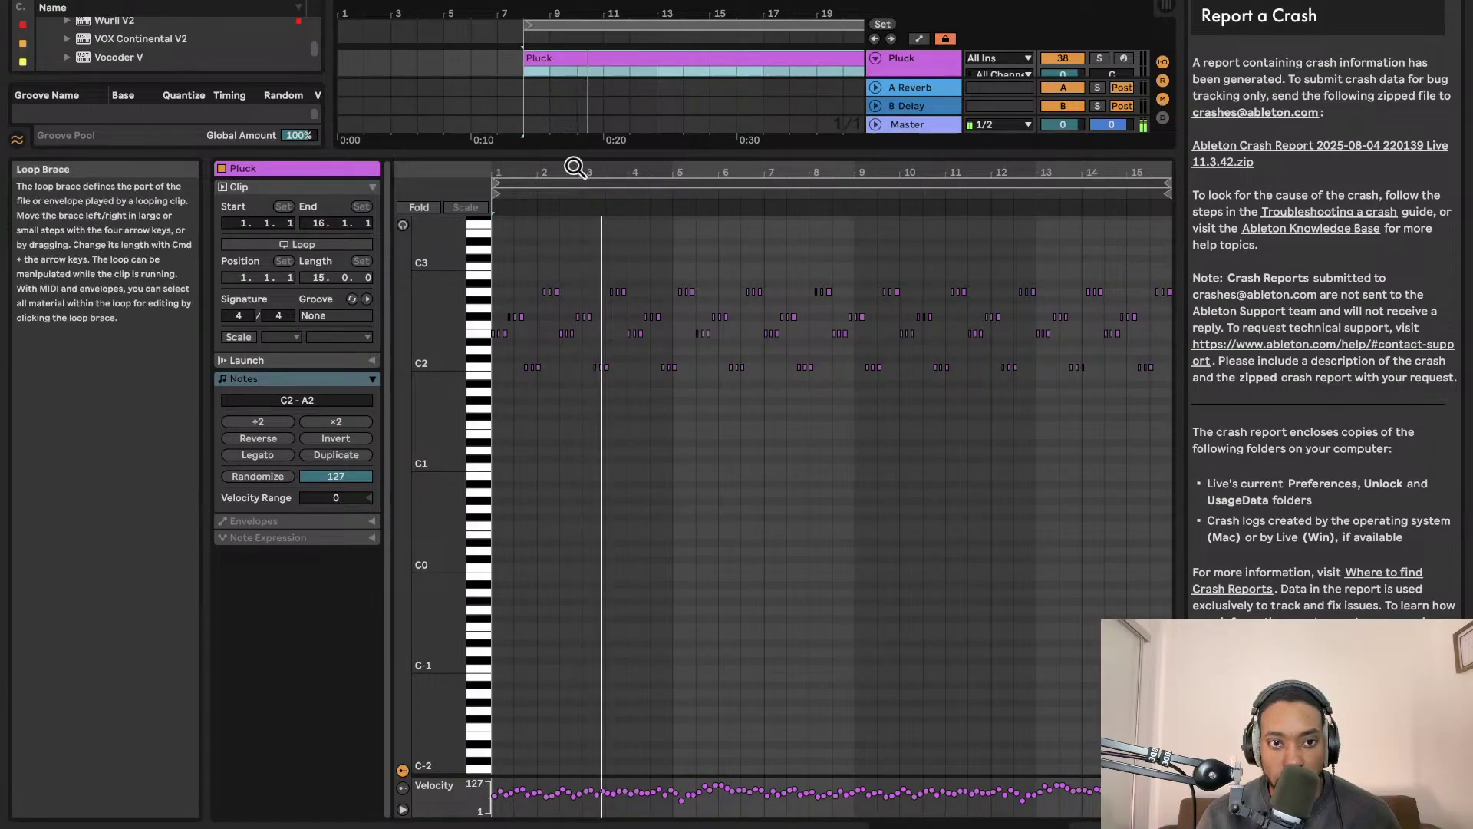
pyautogui.moveTo(576, 152); pyautogui.dragTo(614, 787)
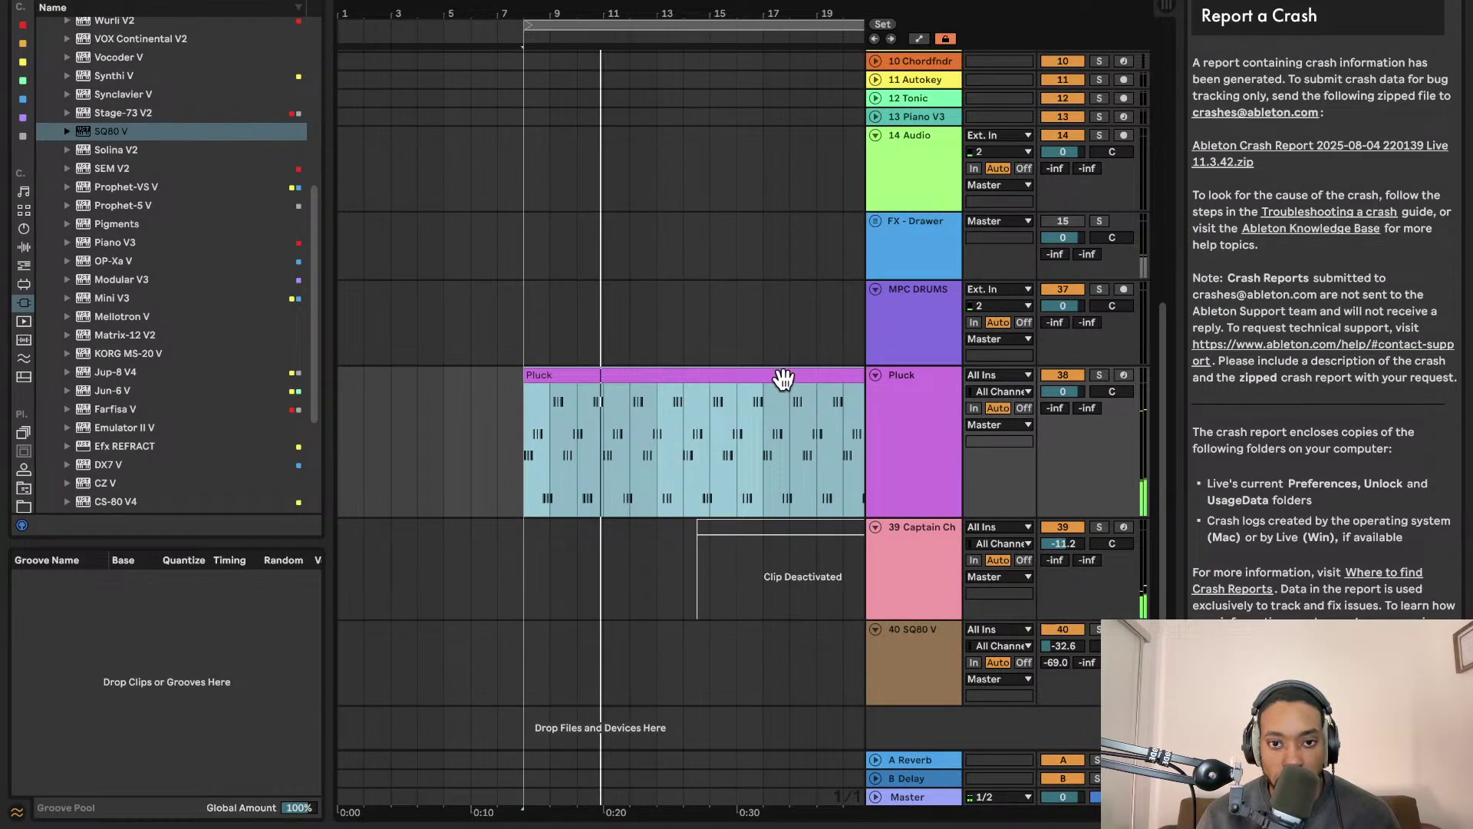
# Insert a new audio track directly below the Pluck track
pyautogui.click(999, 424)
pyautogui.click(930, 441)
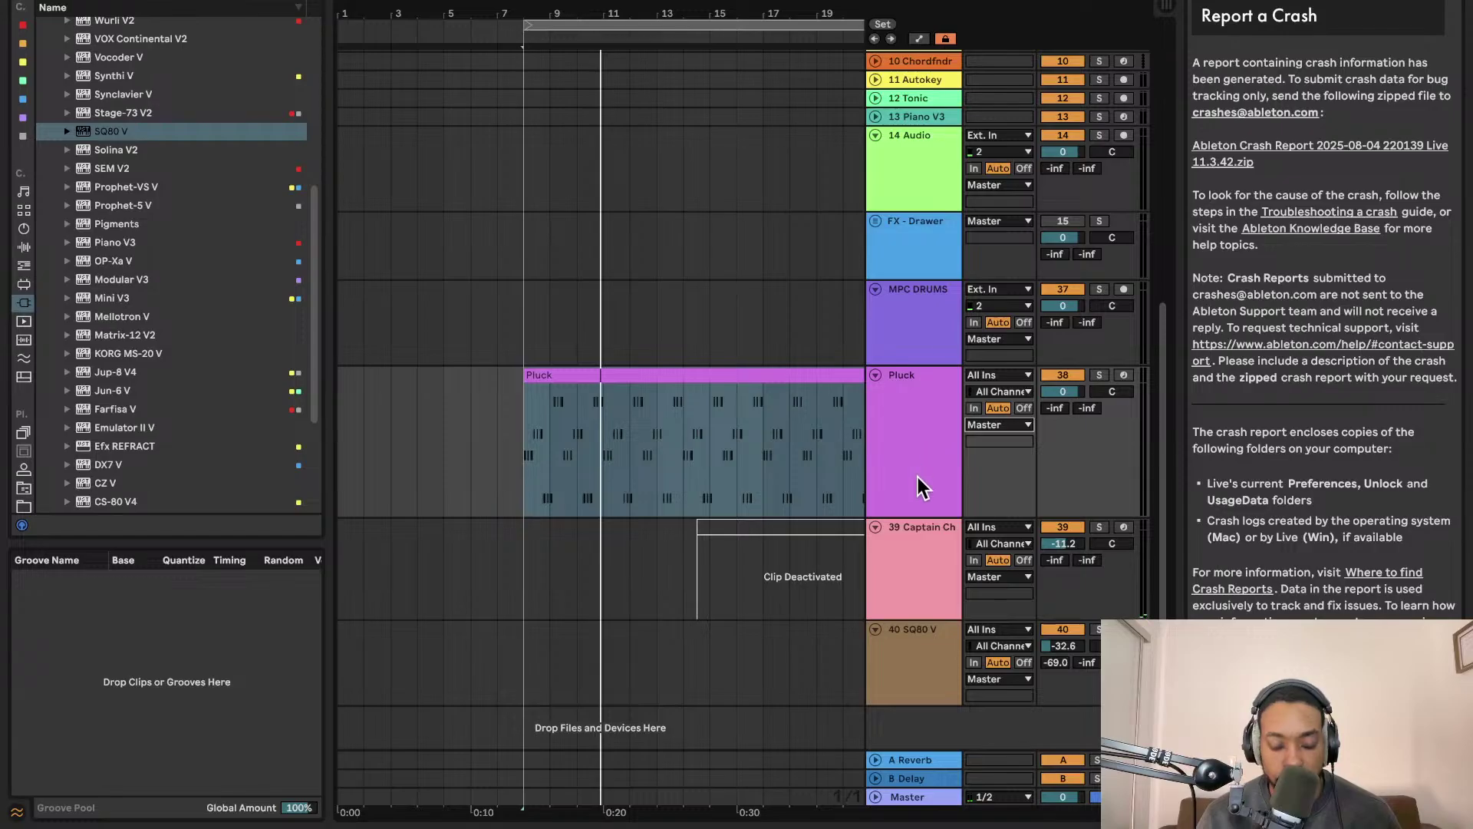
pyautogui.hotkey('ctrl', 't')
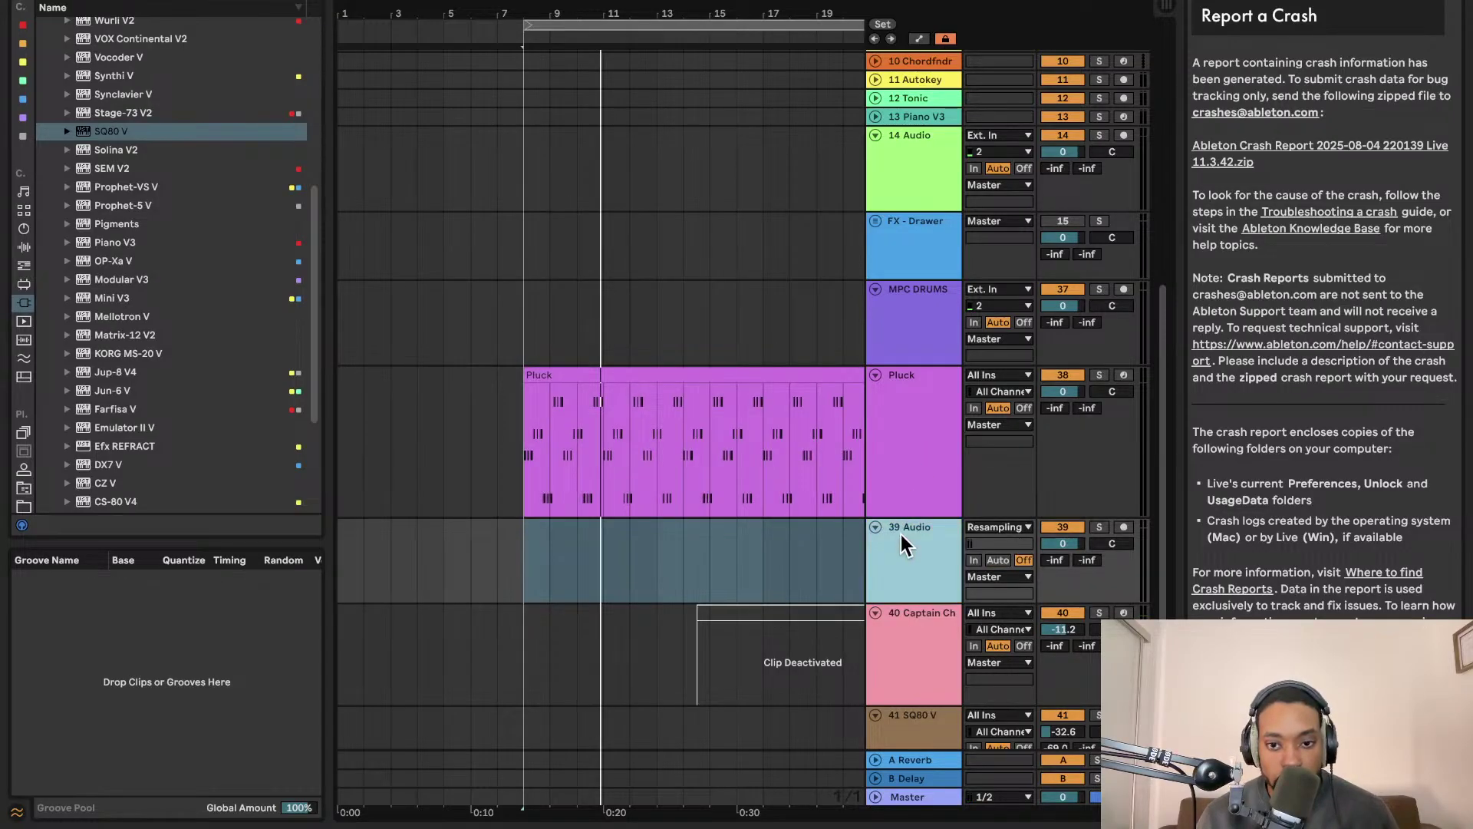
# Arm the new audio track for recording from the Pluck clip's start and open its input source choices
pyautogui.click(523, 537)
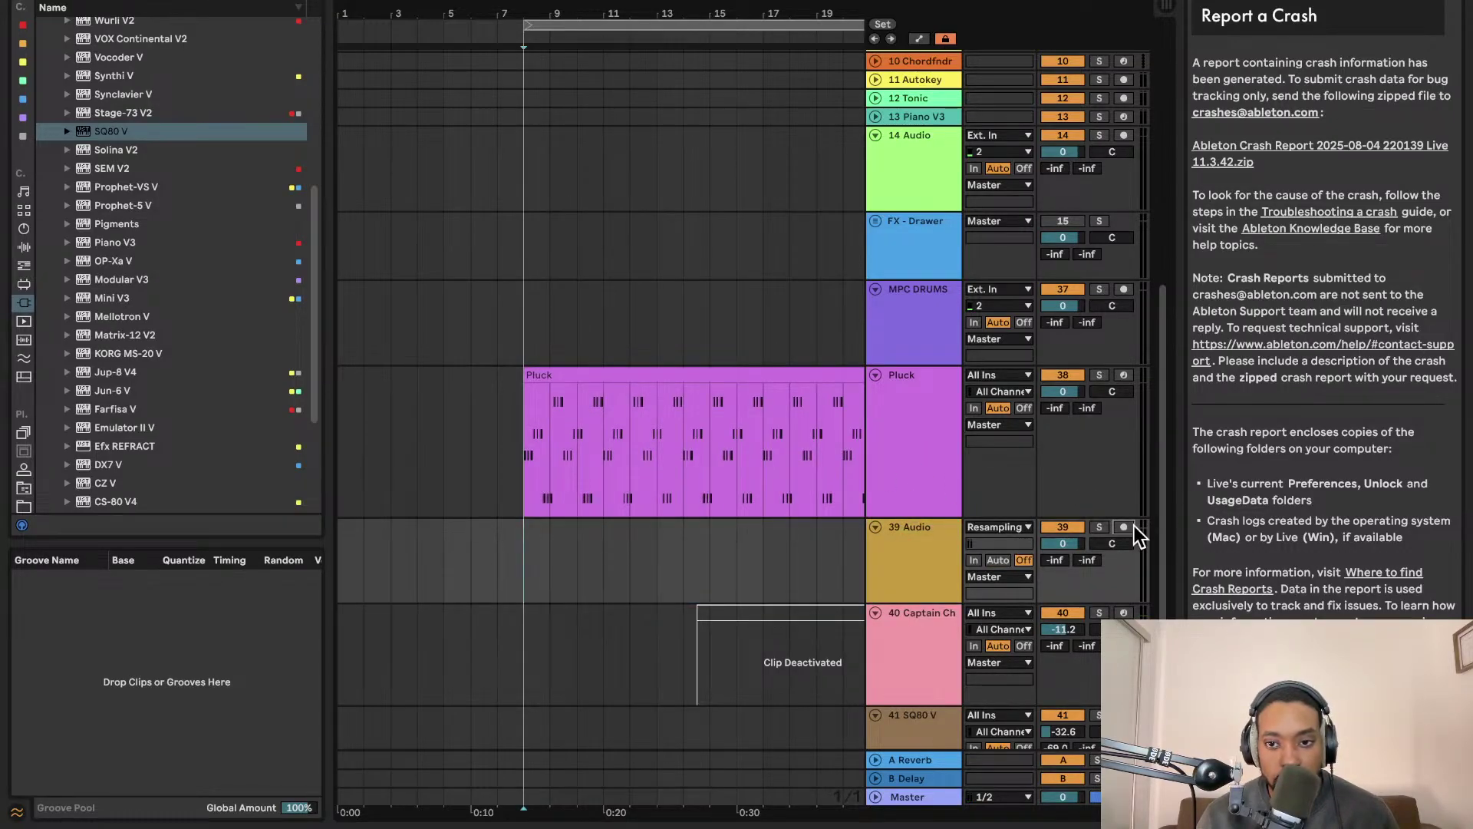
pyautogui.rightClick(896, 542)
pyautogui.click(927, 537)
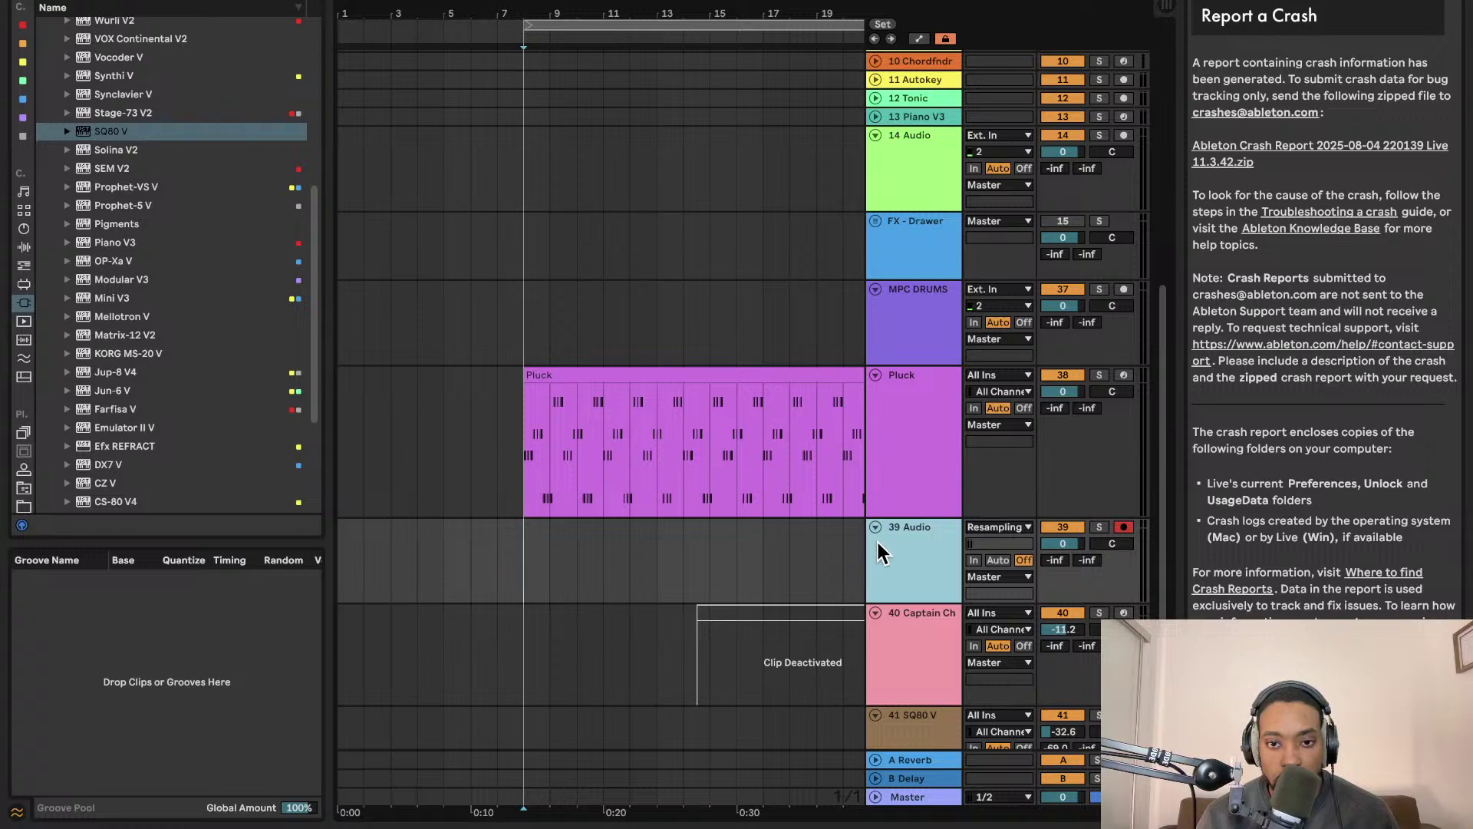
pyautogui.click(979, 529)
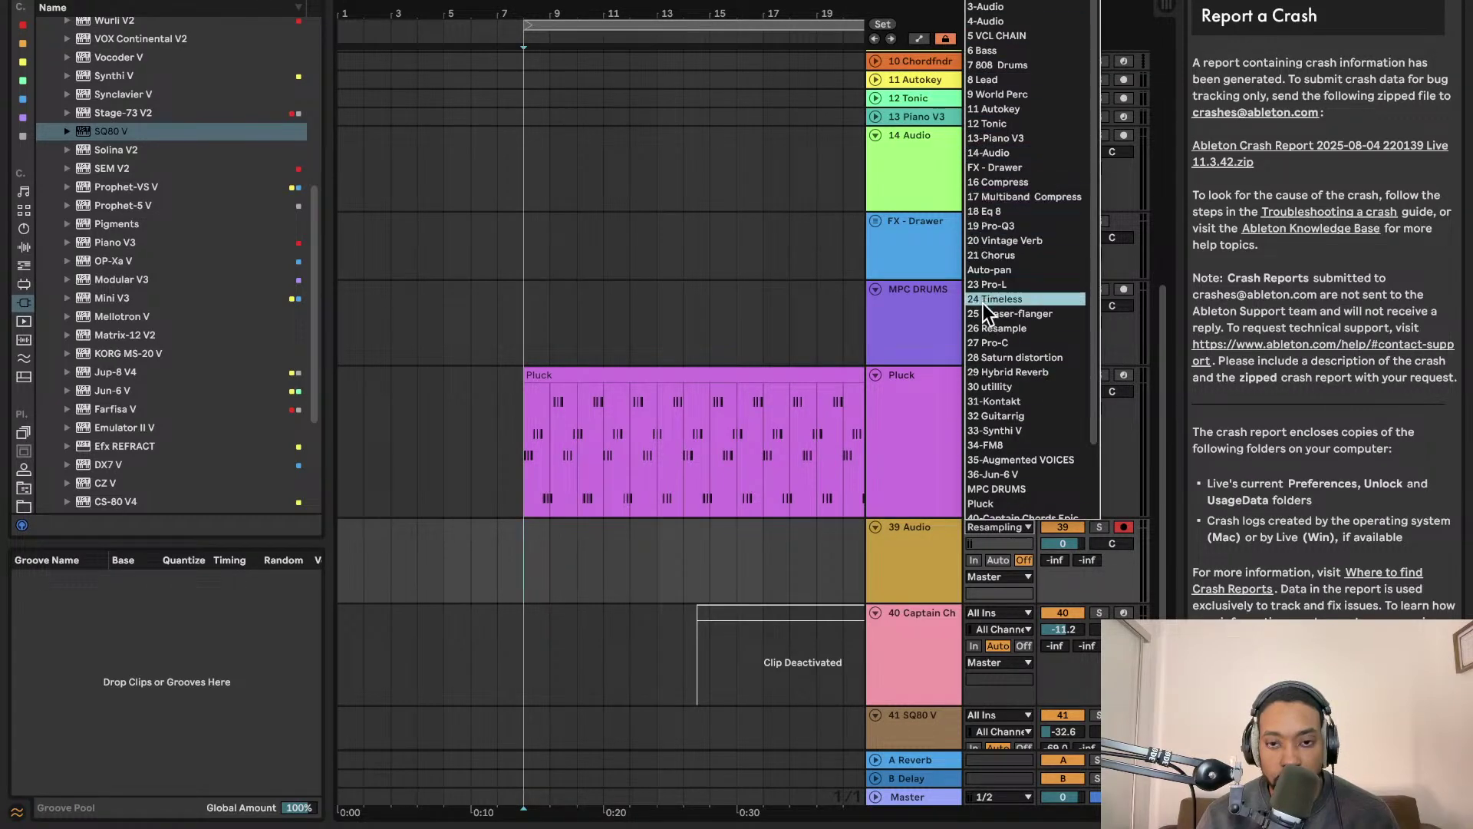
# Set the 39 Audio track's input to Pluck and record the Pluck part onto it from bar 8 to past bar 23
pyautogui.click(1002, 500)
pyautogui.moveTo(549, 534); pyautogui.dragTo(531, 540)
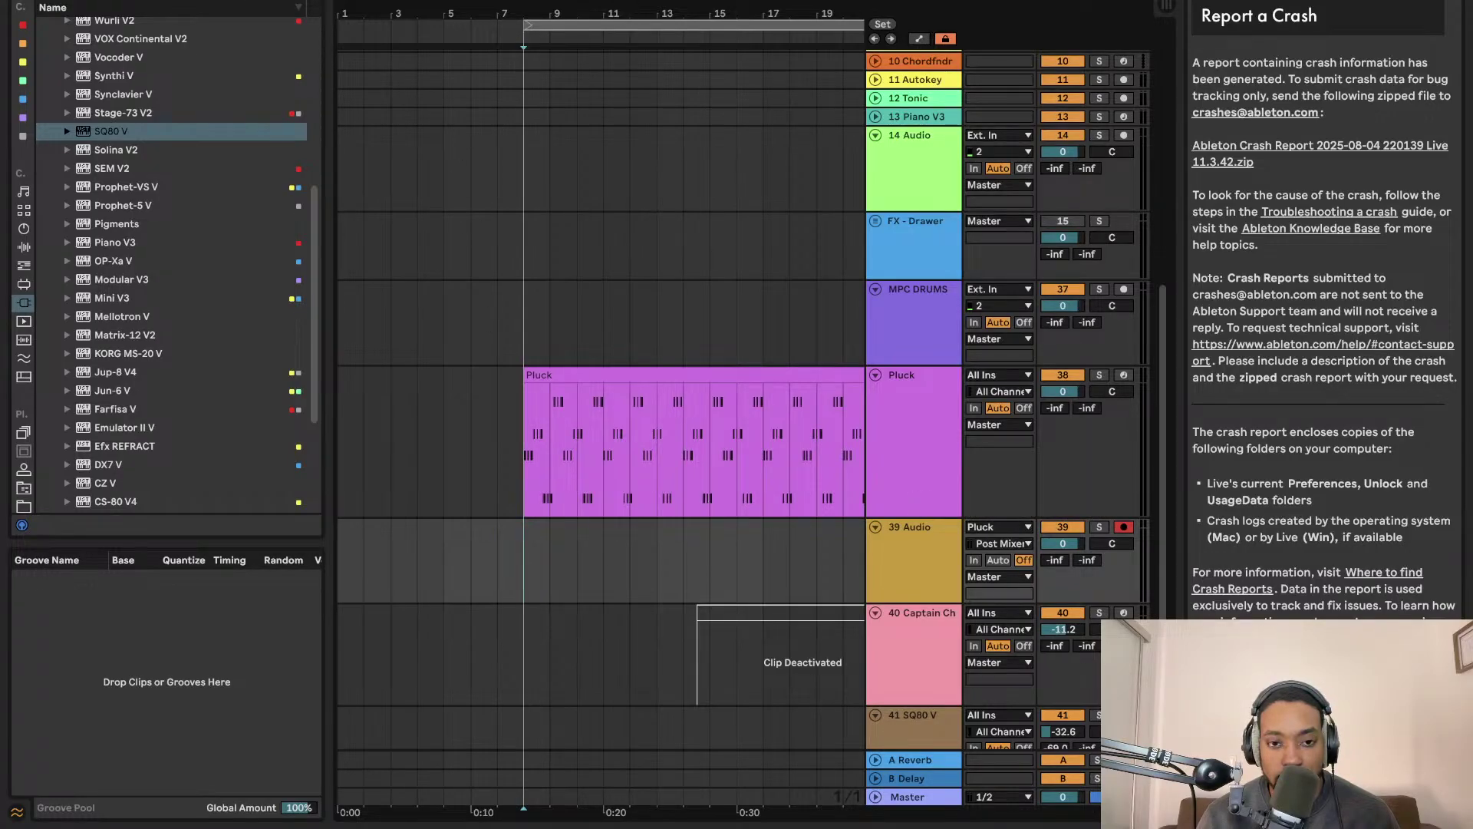
pyautogui.press('F9')
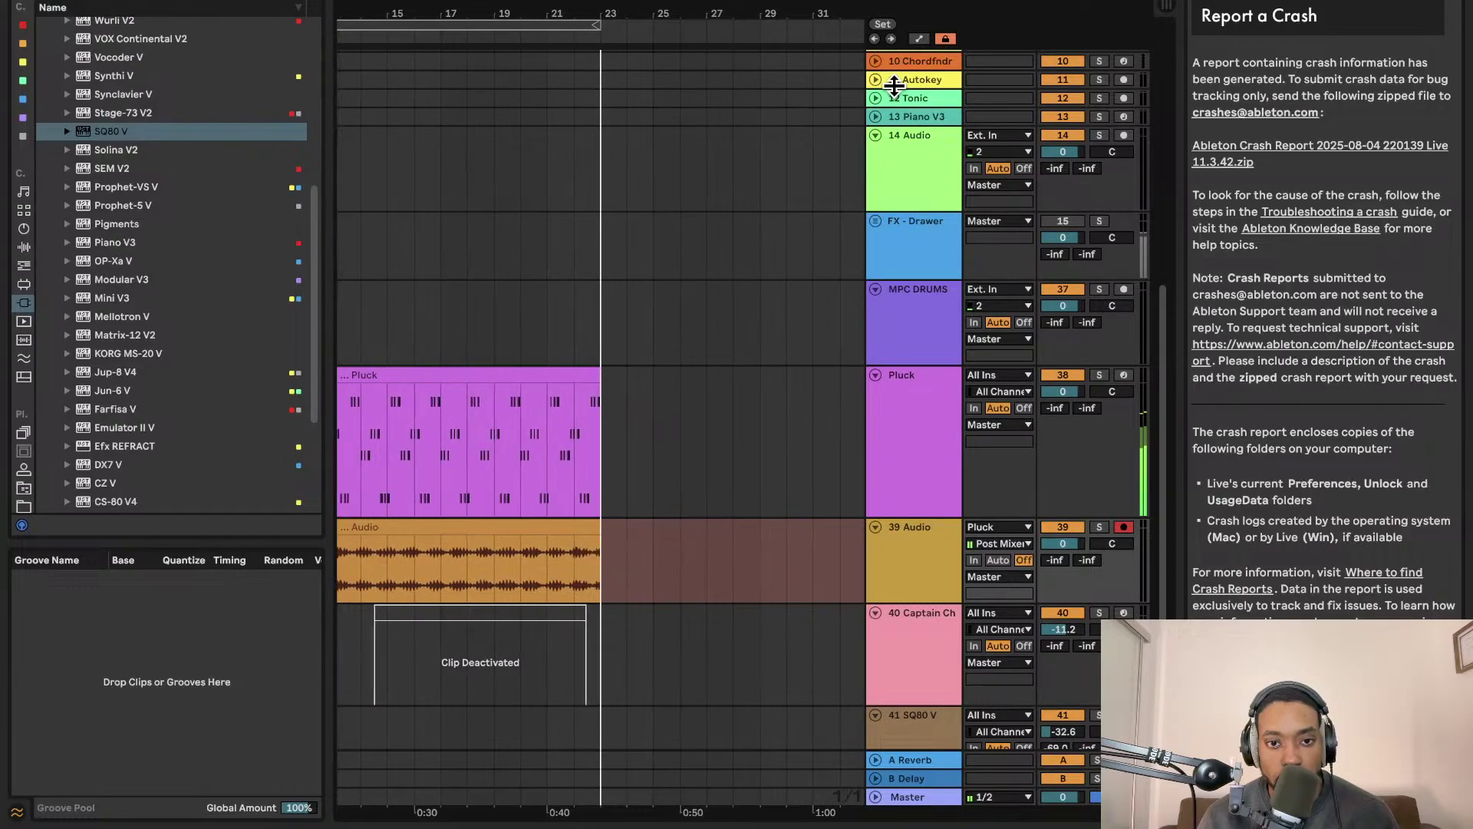
pyautogui.press('space')
pyautogui.press('space')
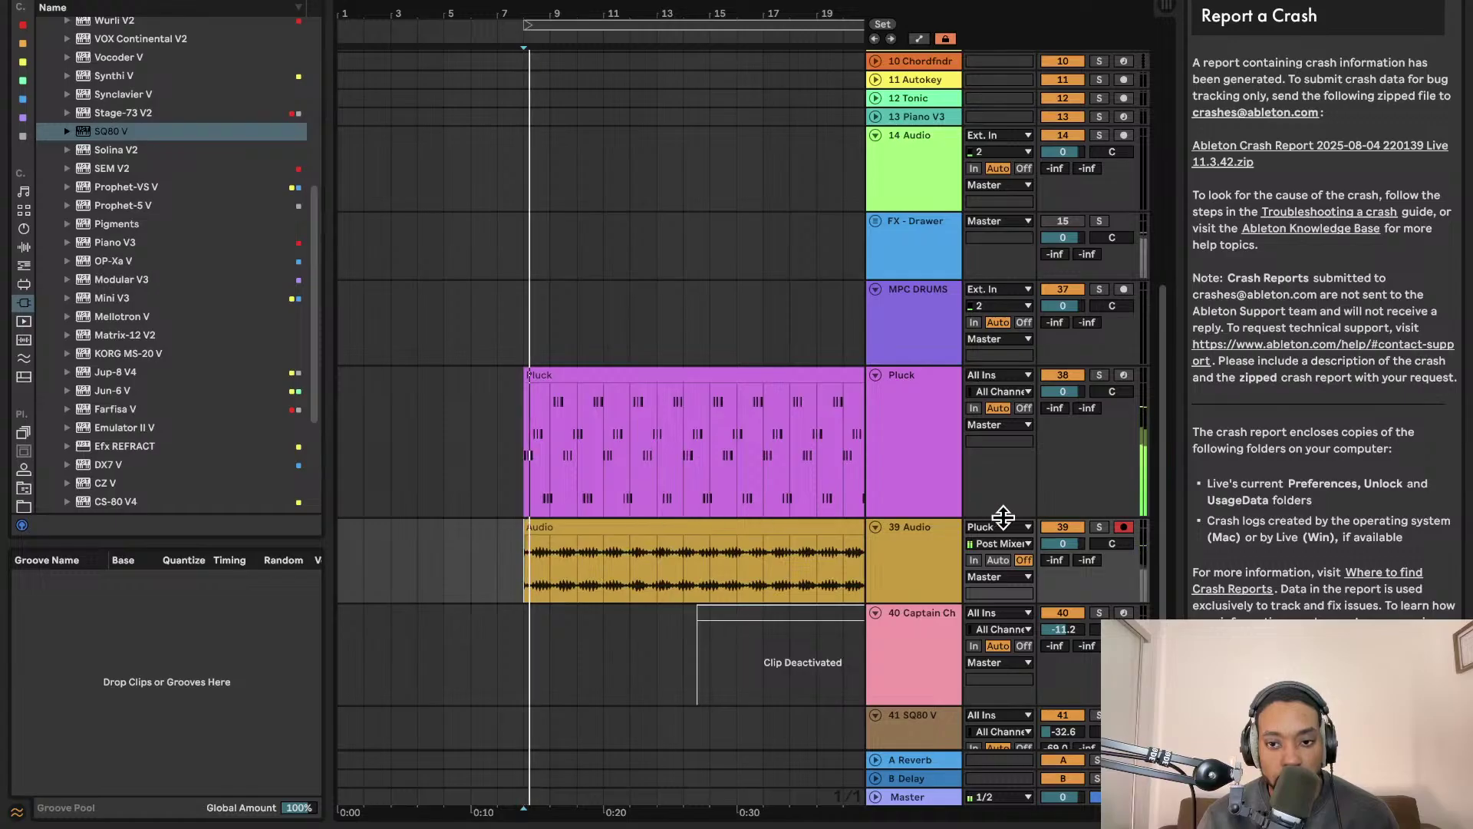
# Audition the recorded clip by soloing the 39 Audio track, unsolo it, and deactivate the Pluck track
pyautogui.click(1108, 534)
pyautogui.scroll(-3, 690, 491)
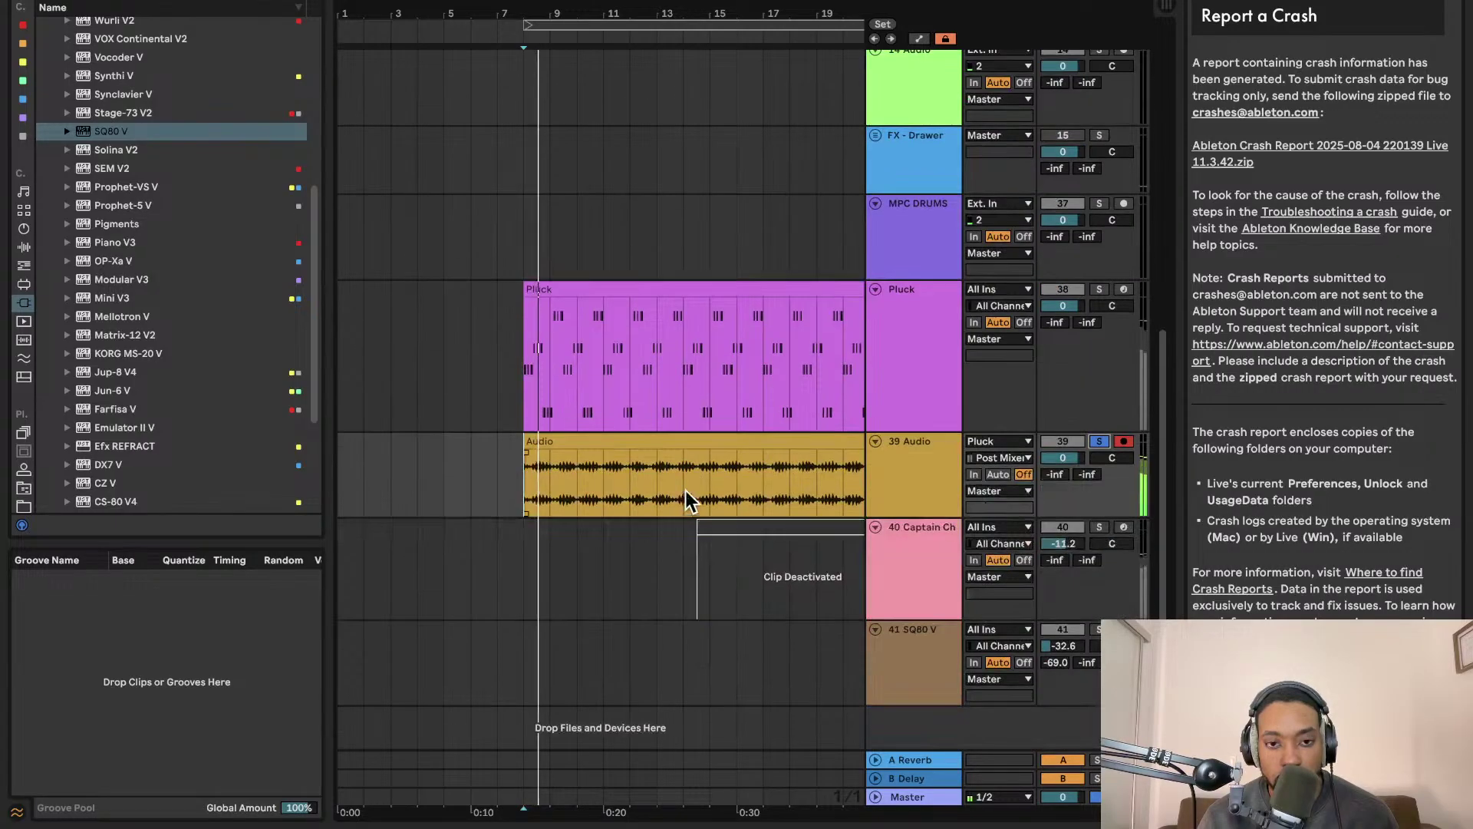
pyautogui.click(1099, 443)
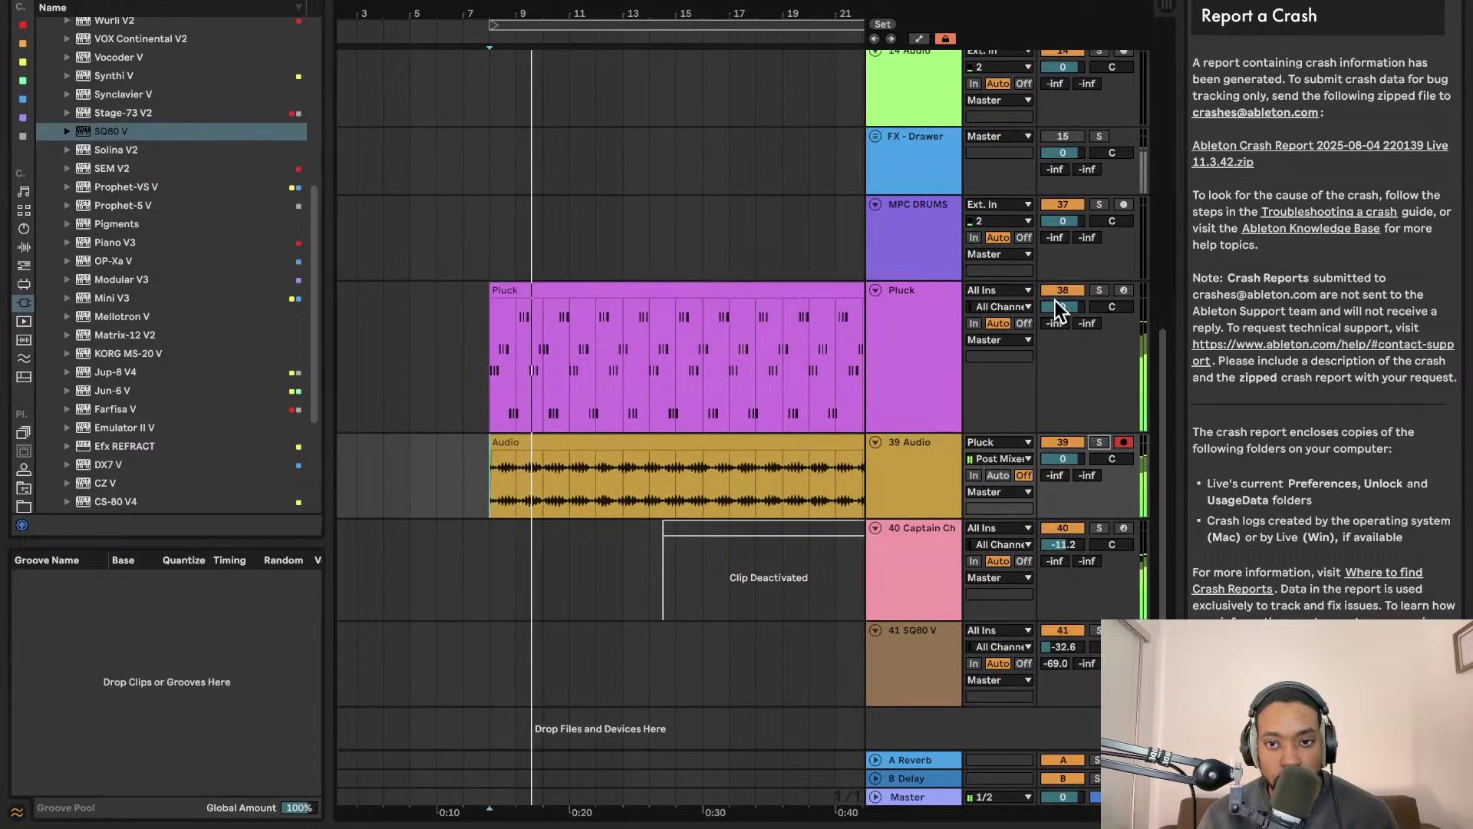
pyautogui.scroll(1, 1041, 301)
# Transpose the recorded clip on 39 Audio down to -14 semitones during playback and close its clip view
pyautogui.doubleClick(821, 467)
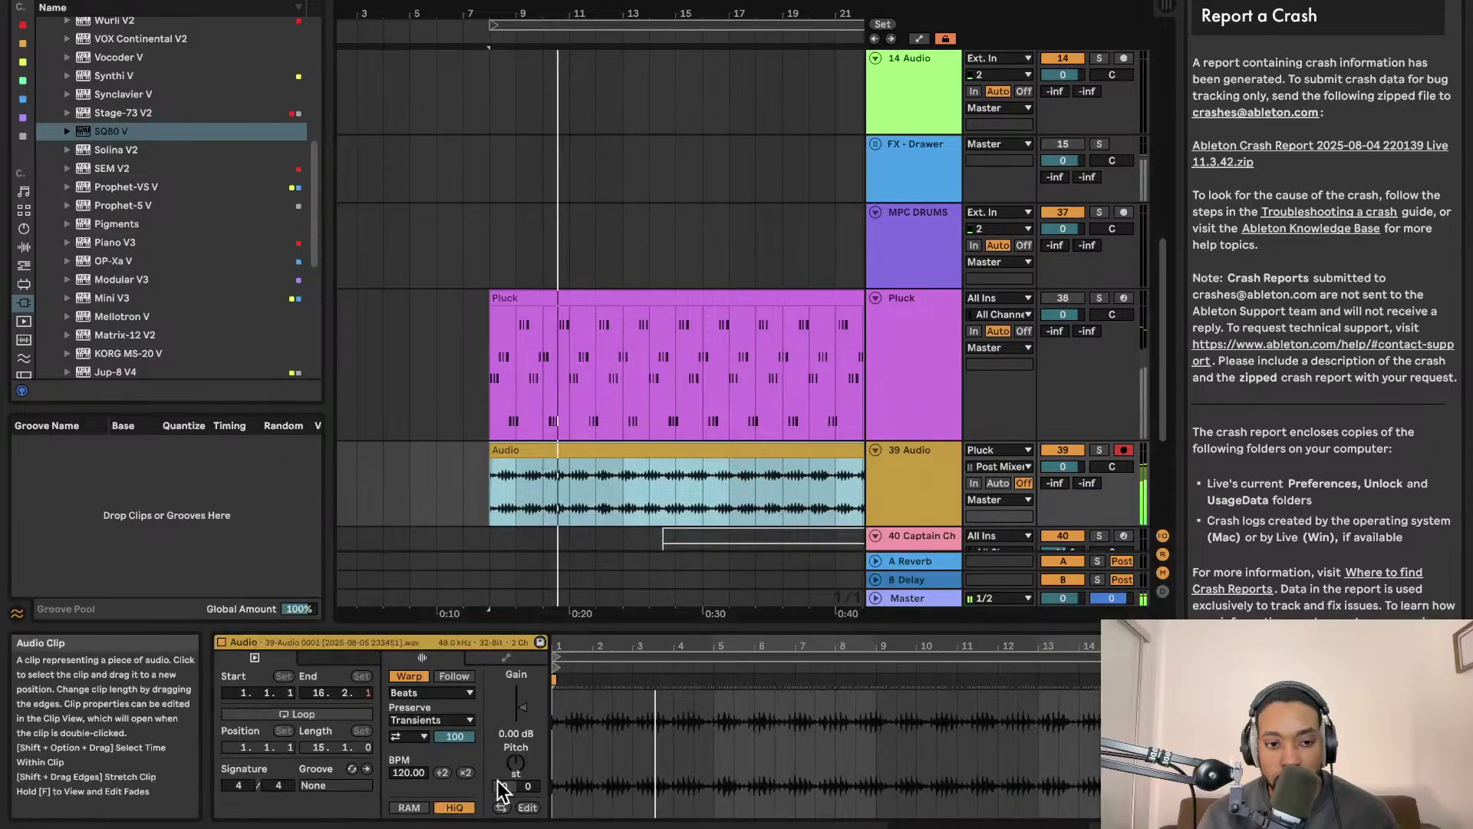
pyautogui.moveTo(578, 628); pyautogui.dragTo(580, 338)
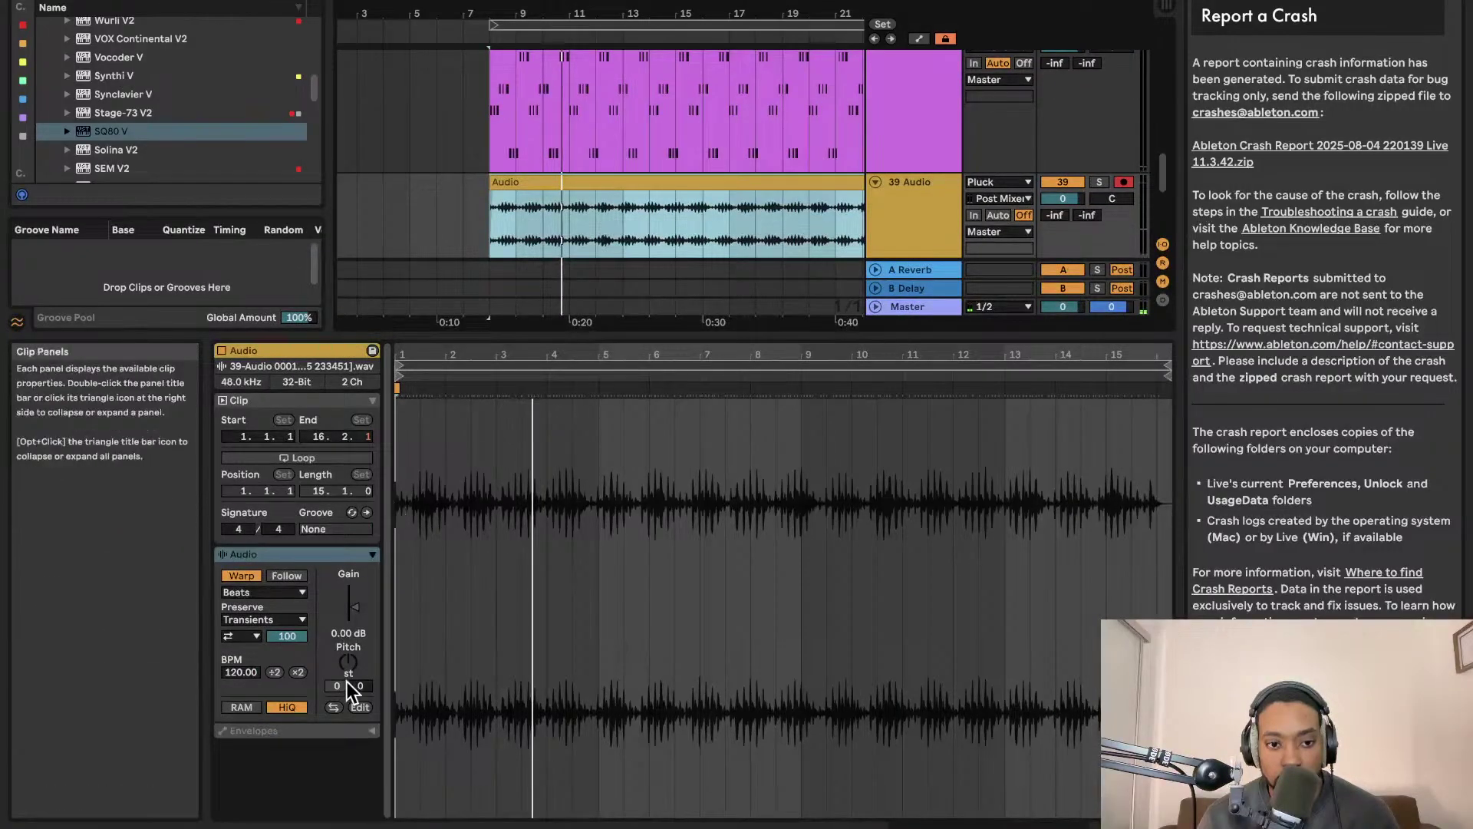
pyautogui.moveTo(336, 687); pyautogui.dragTo(336, 721)
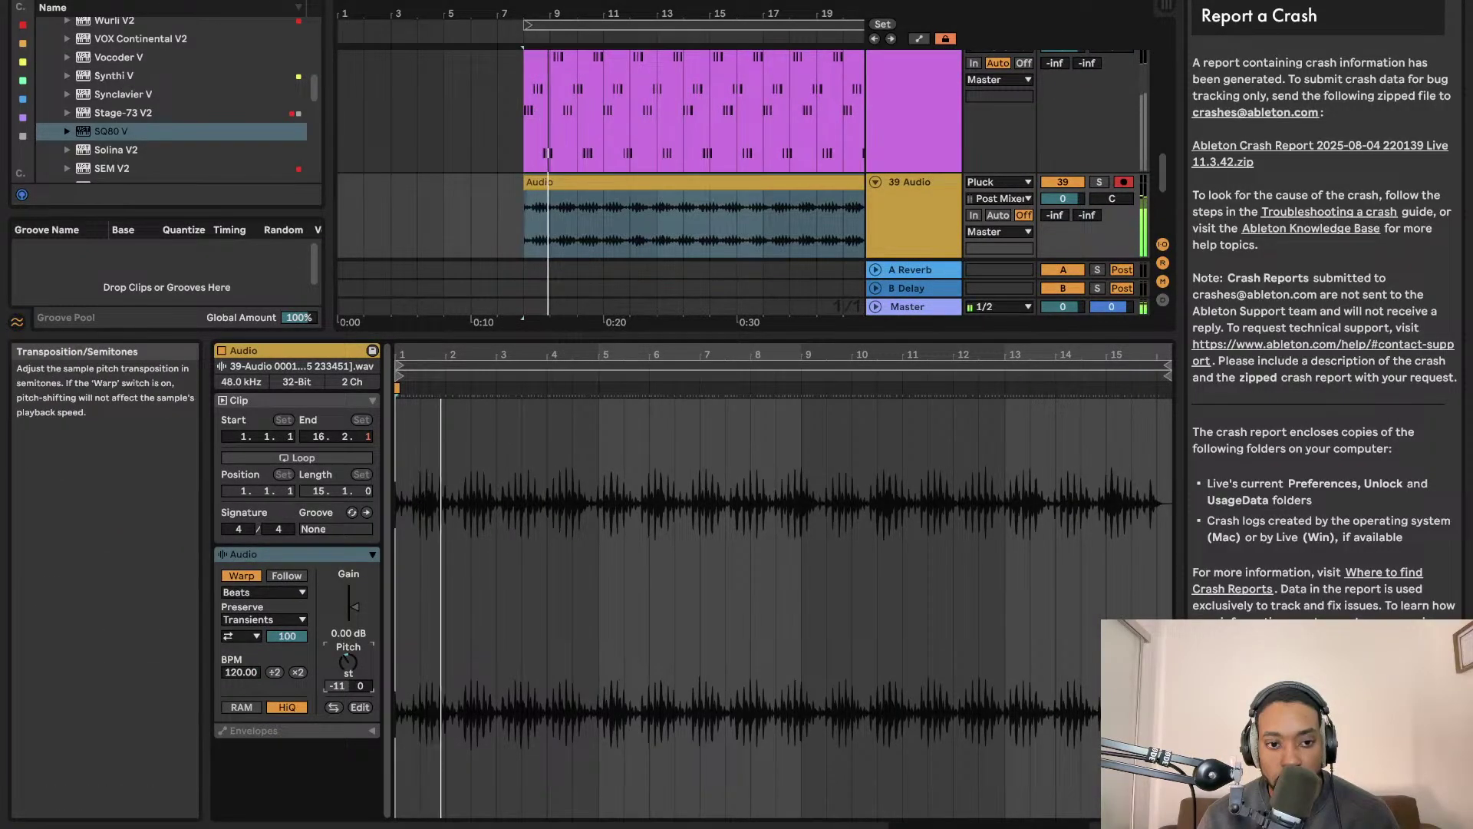
pyautogui.moveTo(347, 662); pyautogui.dragTo(348, 667)
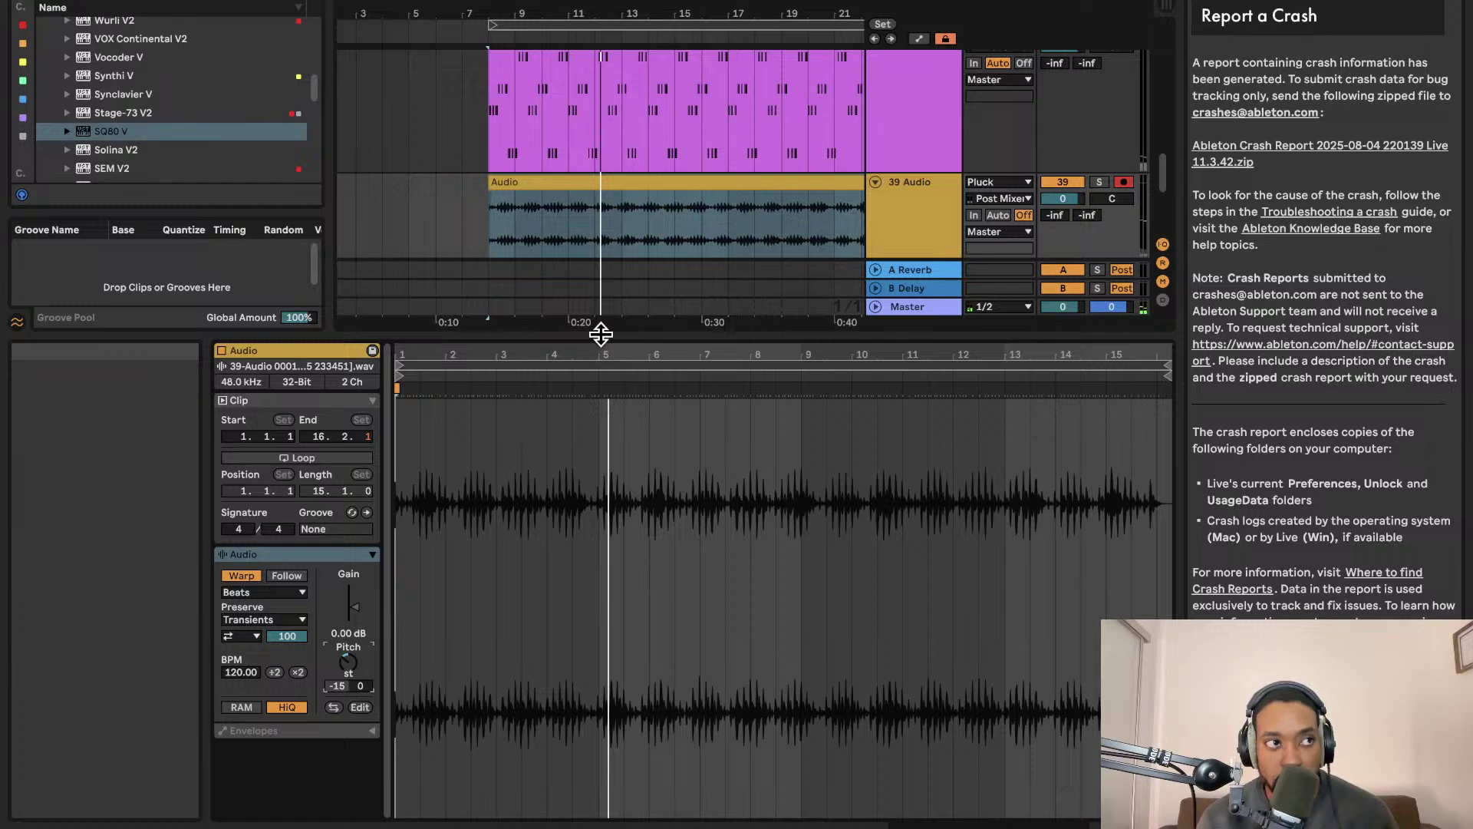
pyautogui.moveTo(601, 332); pyautogui.dragTo(600, 312)
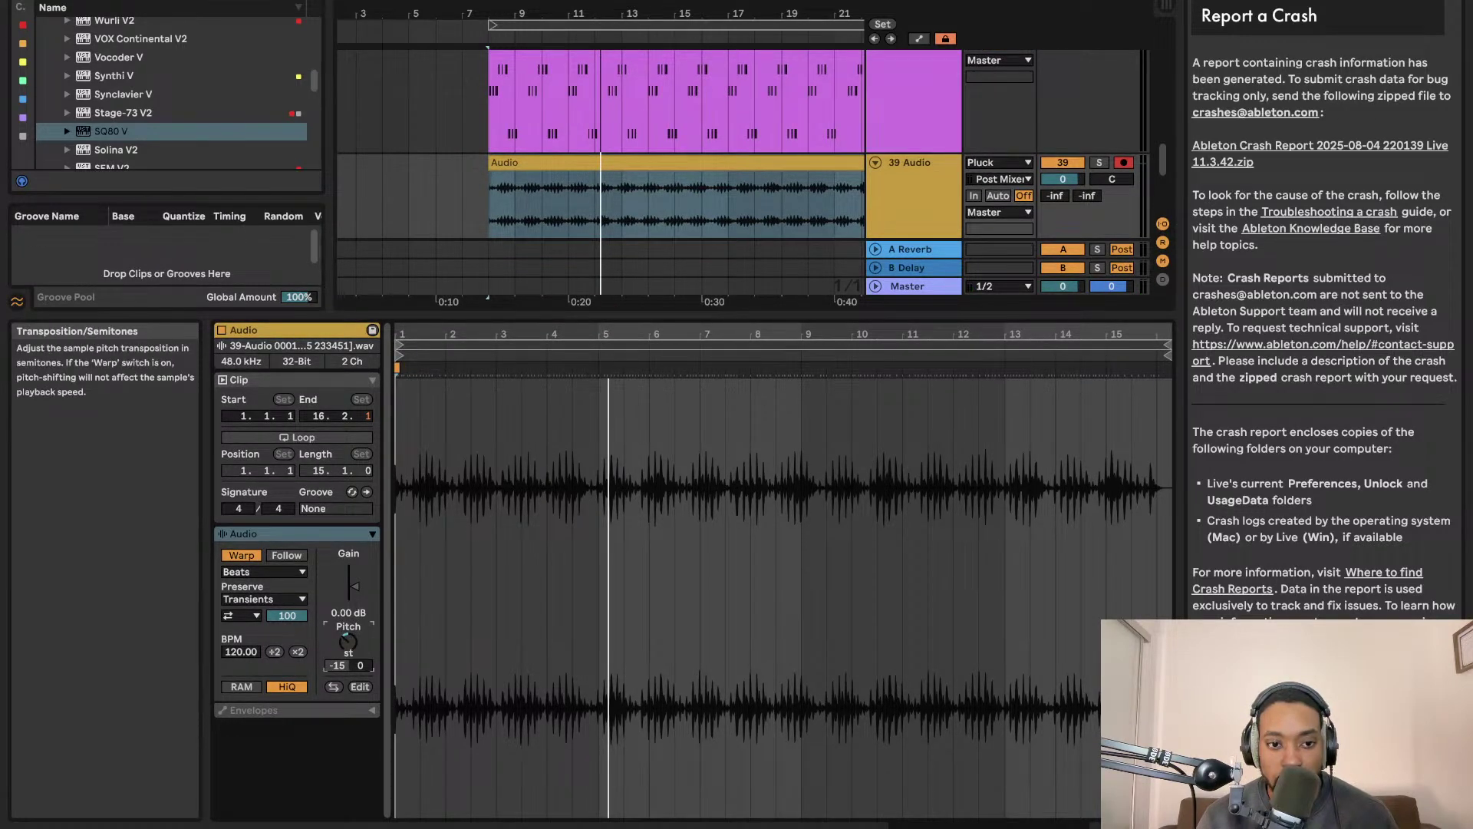
pyautogui.press('space')
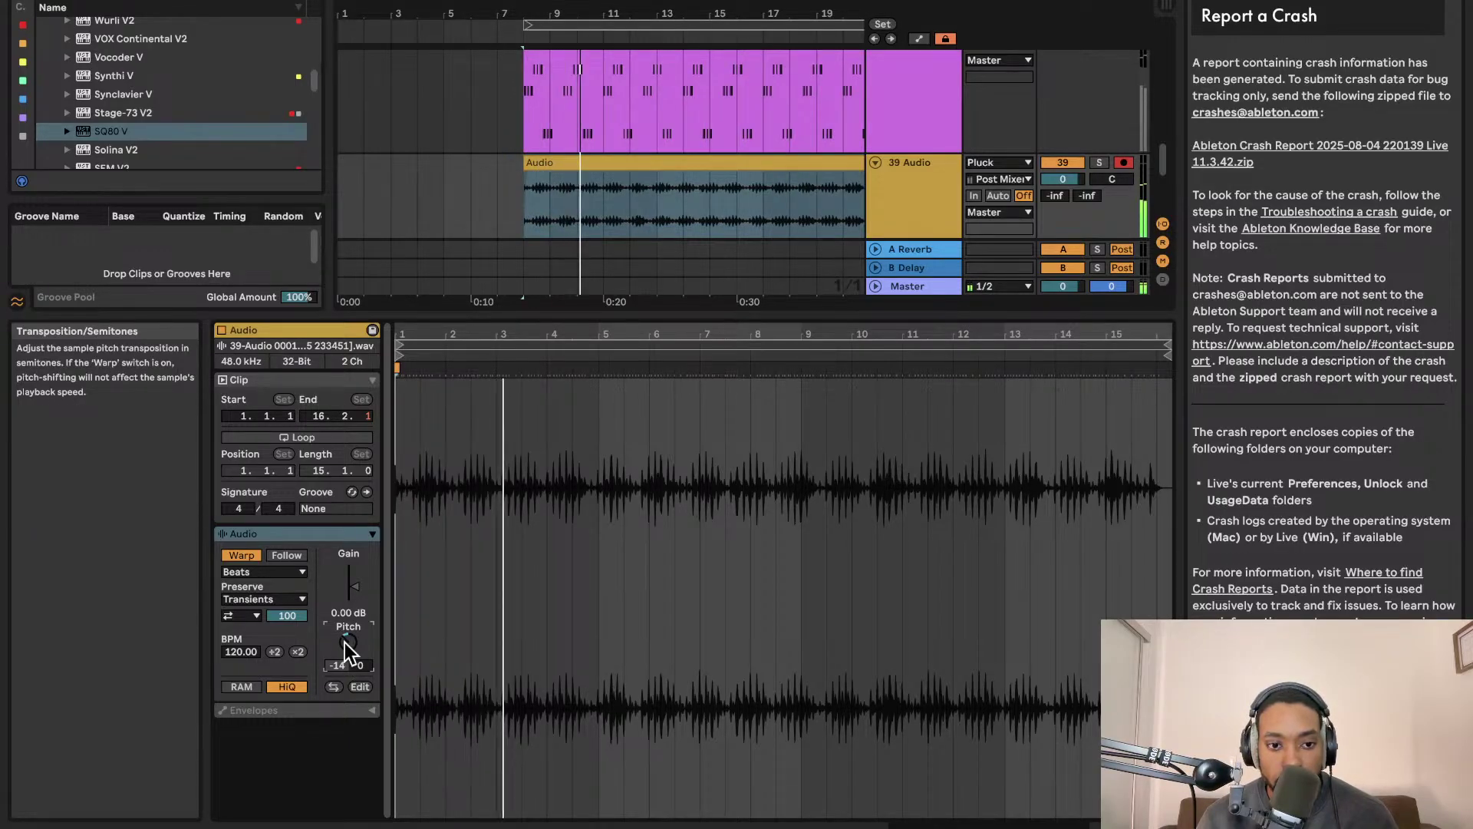
pyautogui.moveTo(470, 309); pyautogui.dragTo(470, 825)
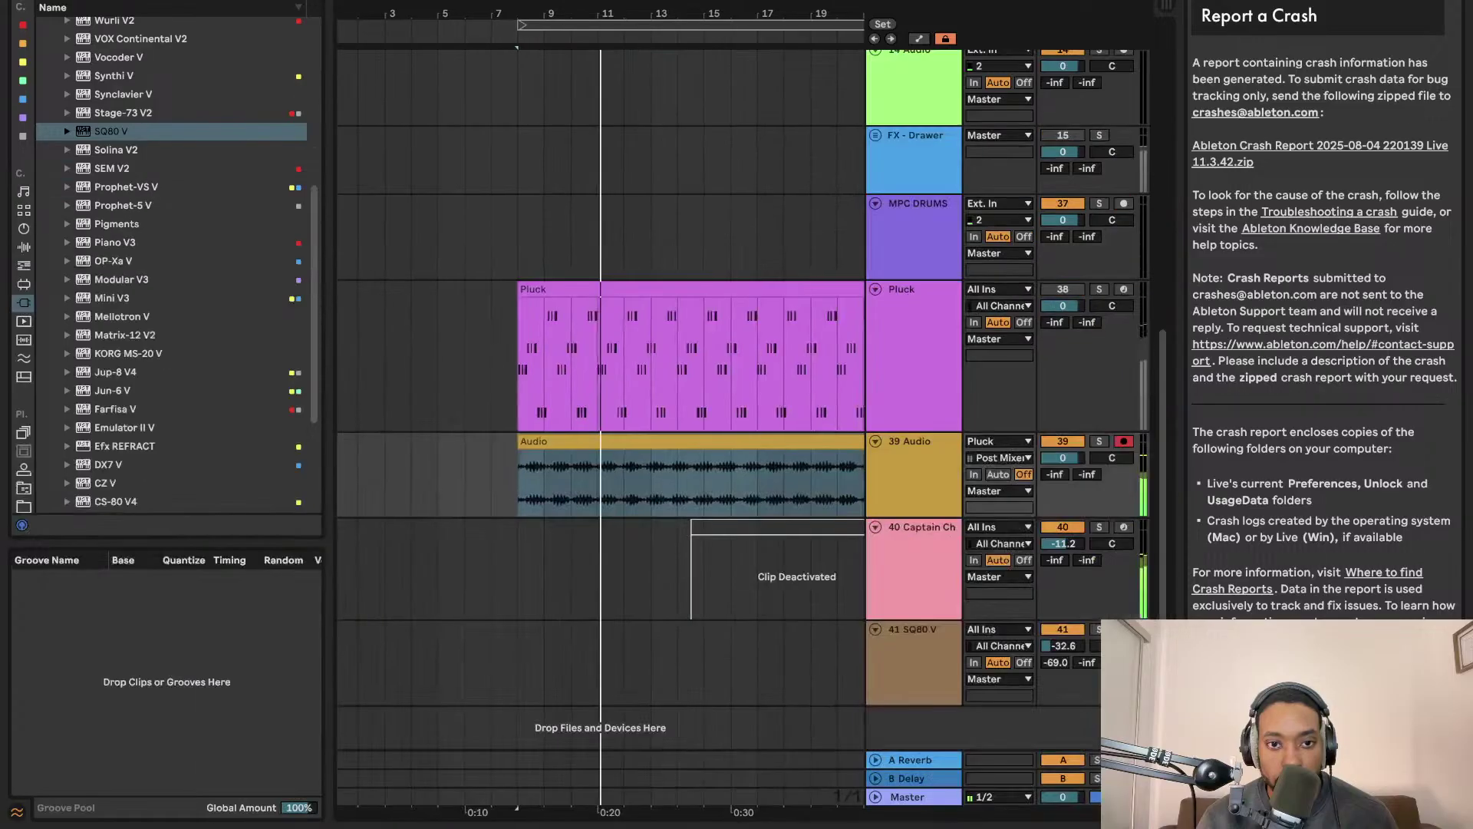
# Trim the end of the 39 Audio clip back to the end of the Pluck clip at bar 23
pyautogui.click(596, 440)
pyautogui.hscroll(3, 596, 438)
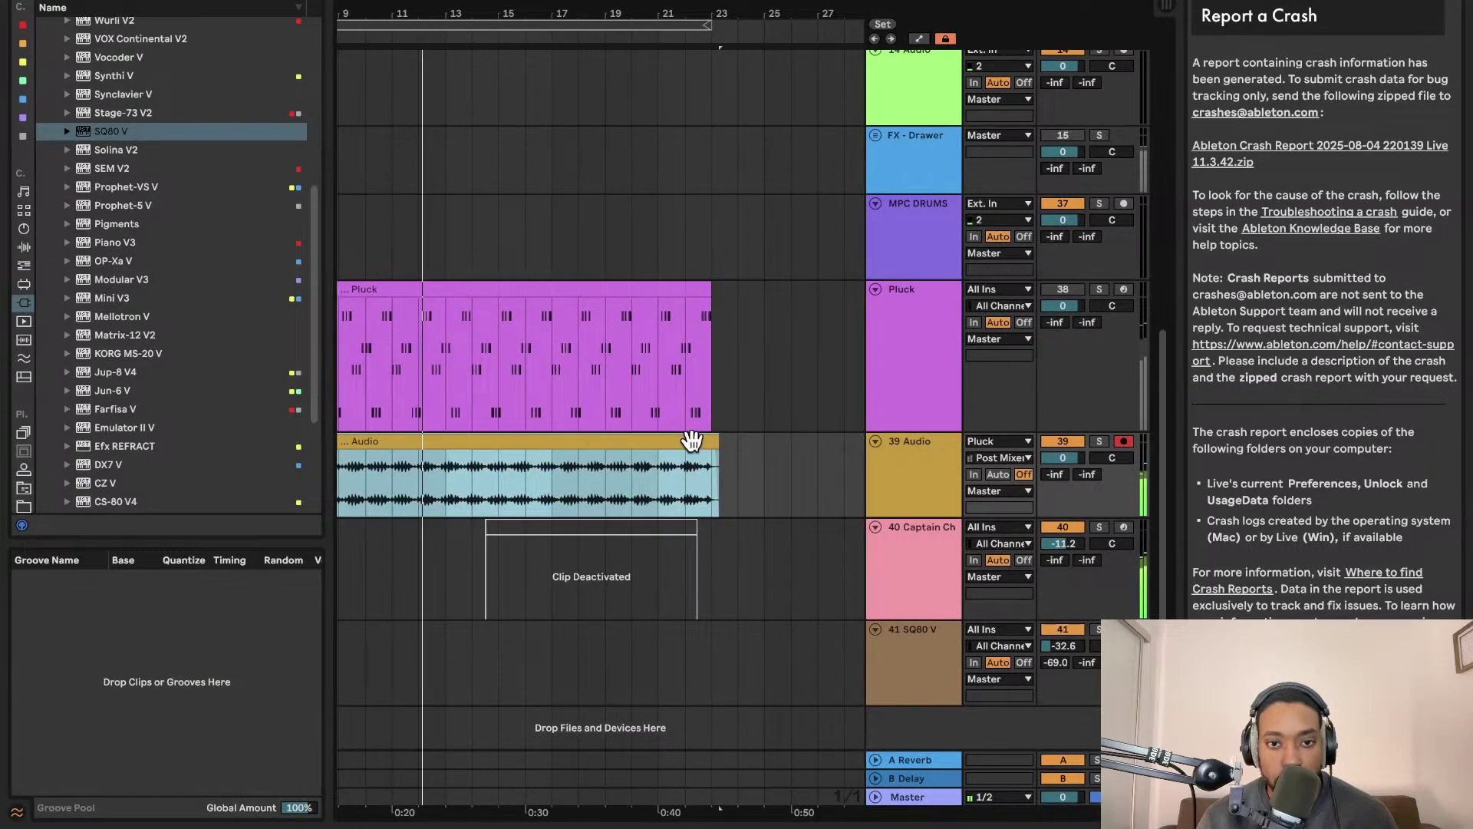
pyautogui.moveTo(711, 439); pyautogui.dragTo(708, 440)
pyautogui.scroll(-5, 675, 462)
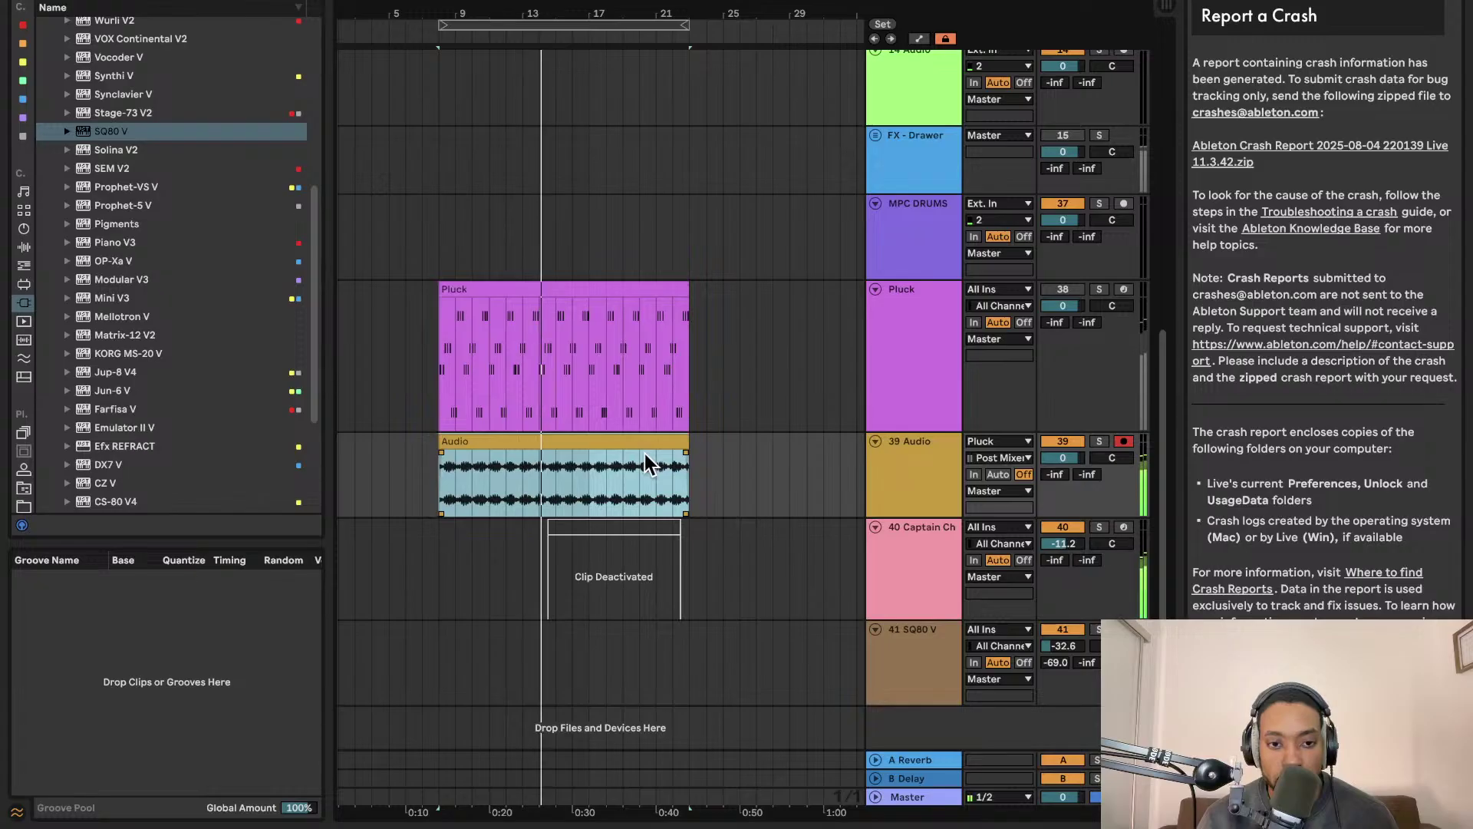
pyautogui.hscroll(1, 644, 454)
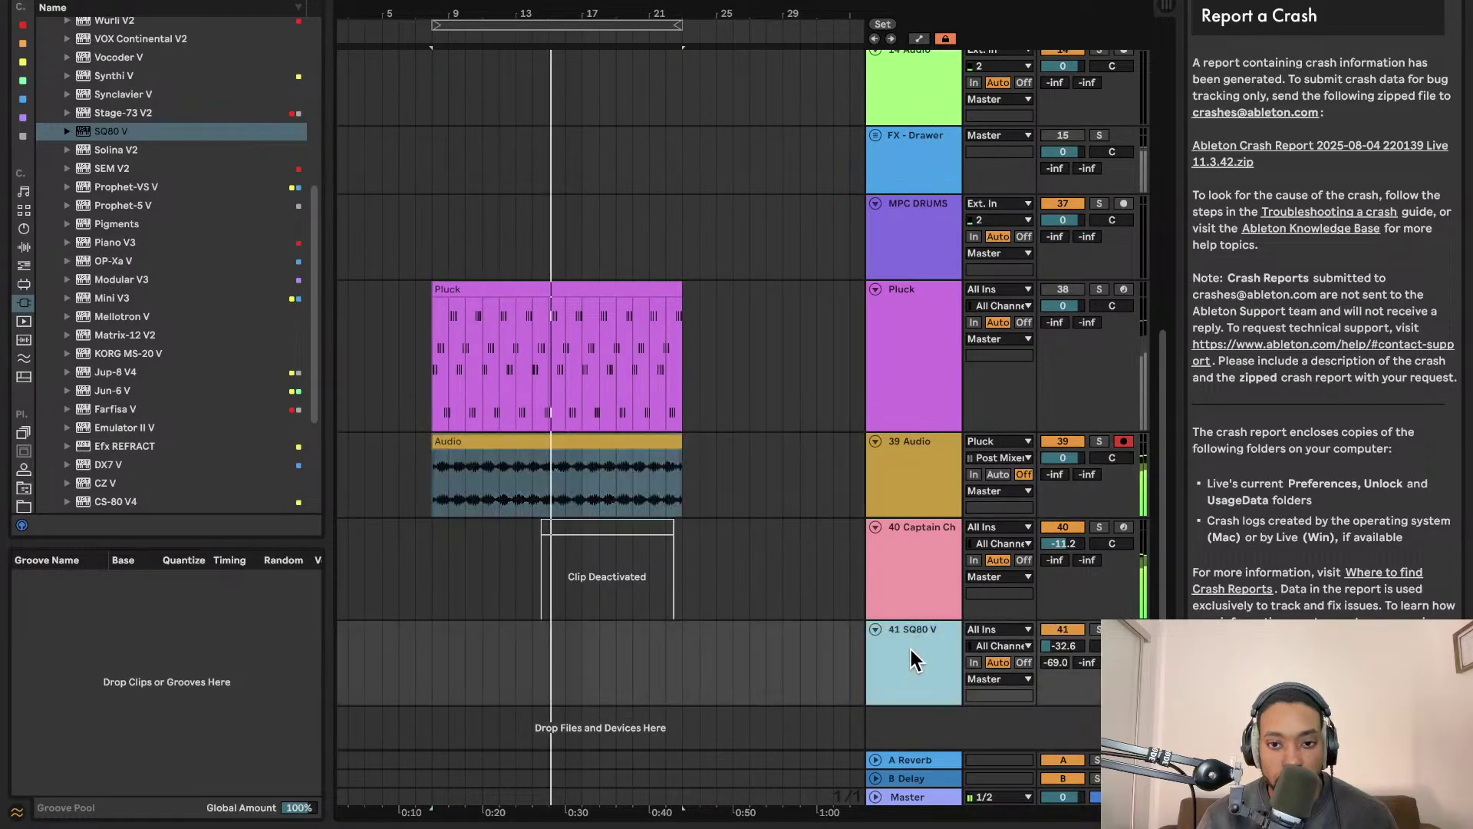
# Open the Captain Chords Epic plug-in on track 40 and start its required update
pyautogui.doubleClick(911, 644)
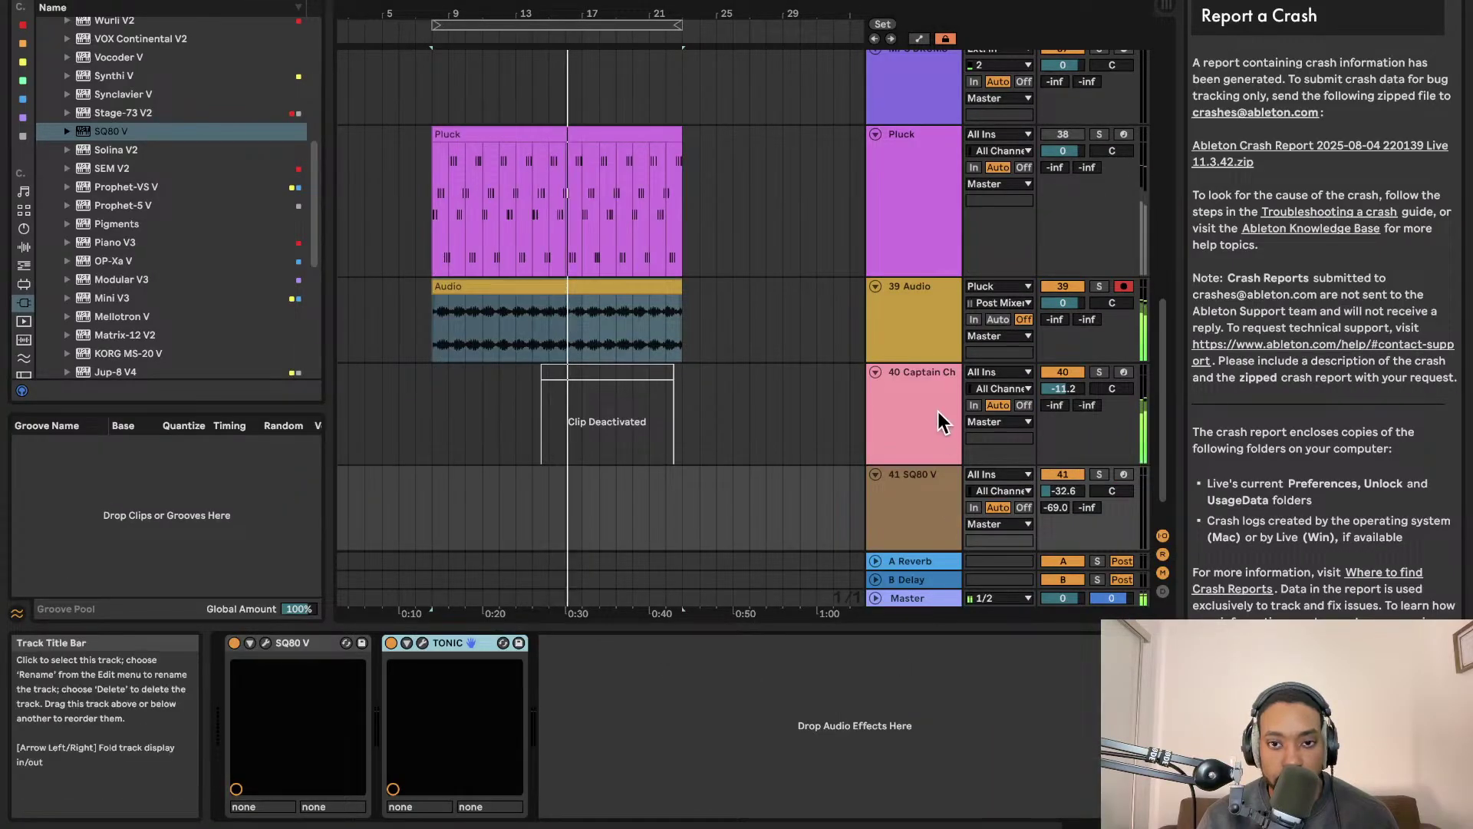
pyautogui.click(917, 430)
pyautogui.click(265, 643)
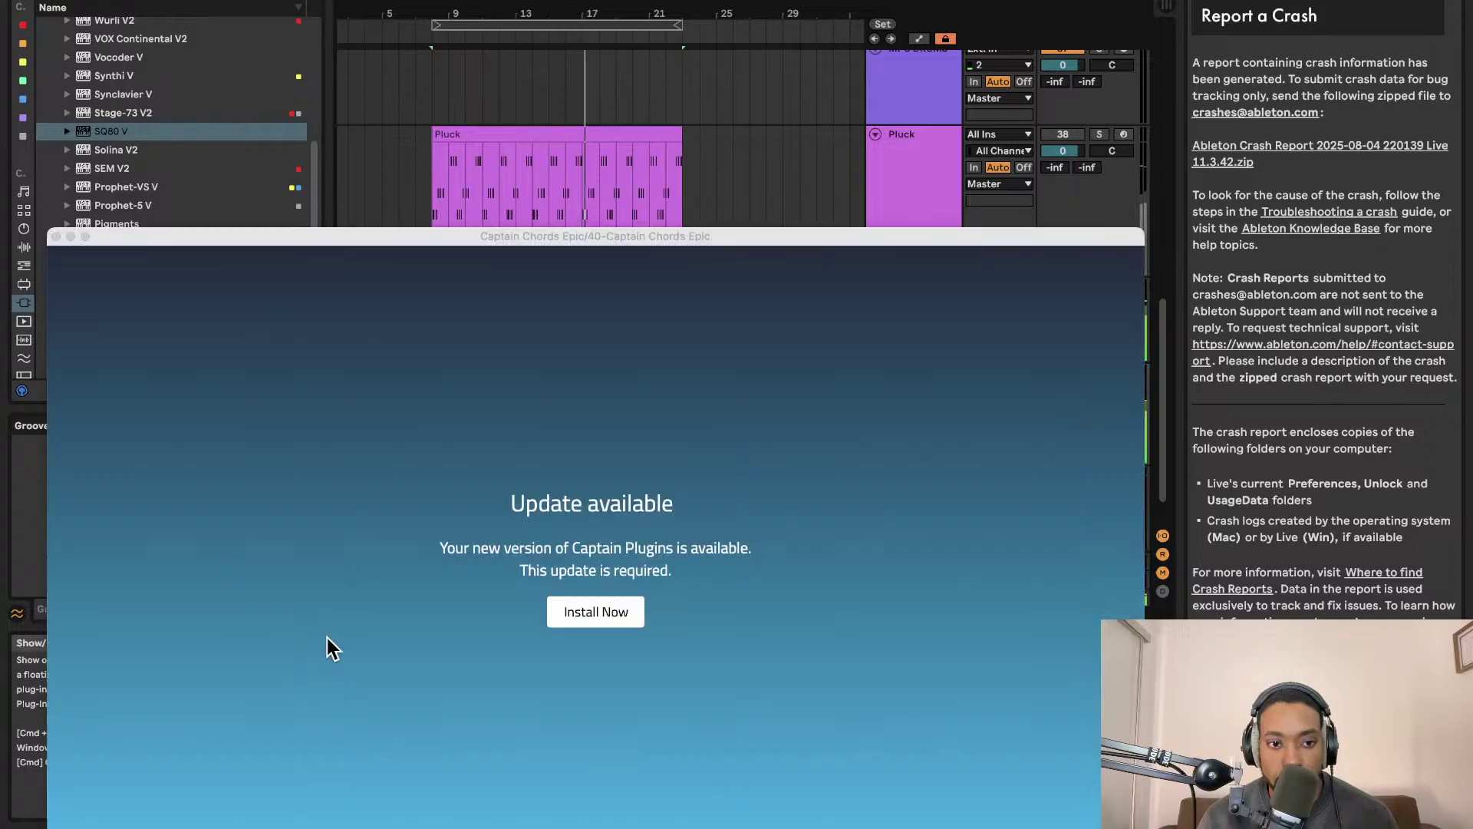
pyautogui.click(583, 612)
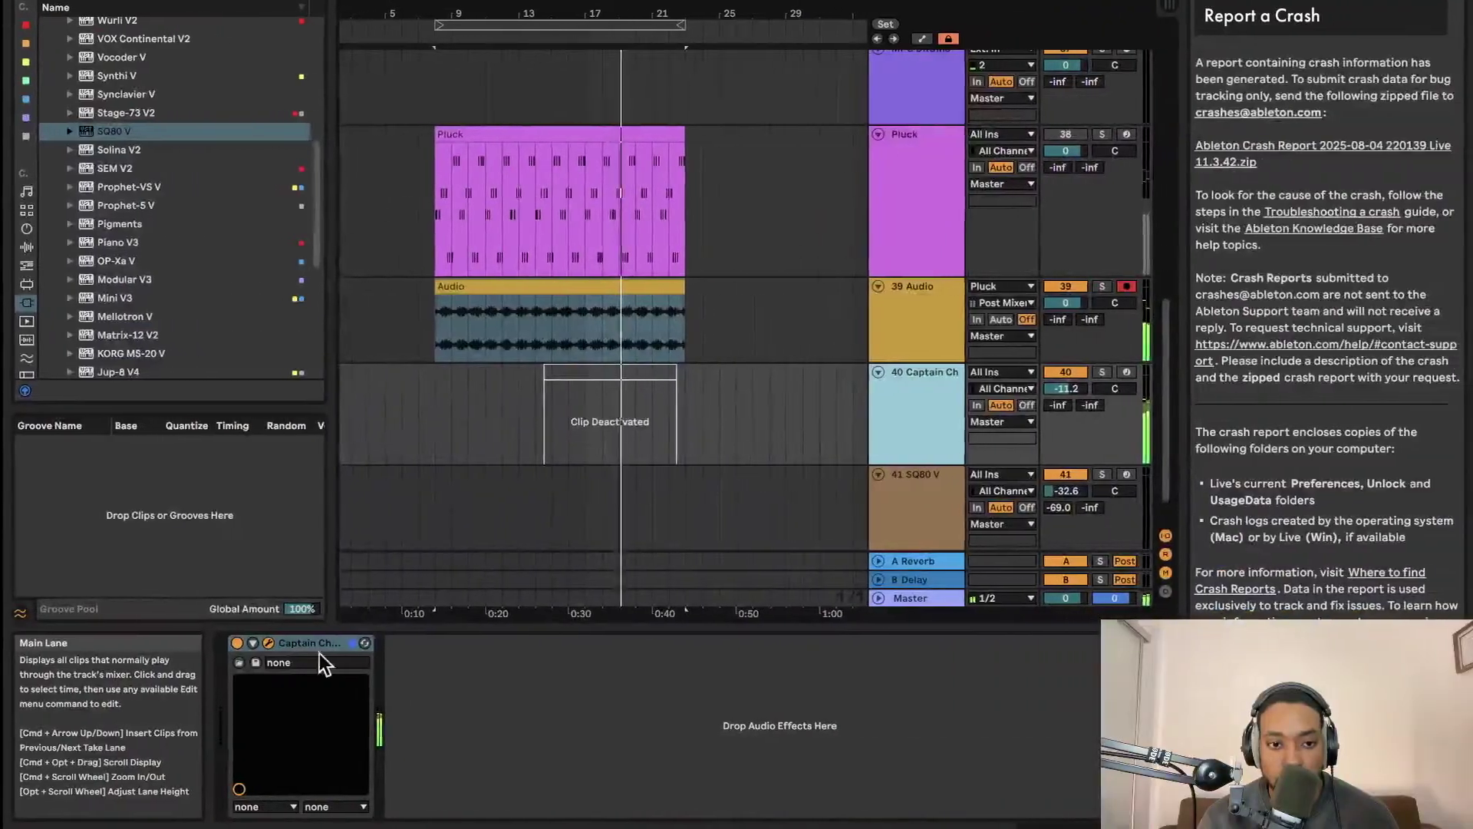
# Export the Captain Chords Epic progression as a MIDI clip onto track 40 at bar 8, then close the plug-in window
pyautogui.click(339, 666)
pyautogui.moveTo(491, 237); pyautogui.dragTo(7, 162)
pyautogui.moveTo(587, 664); pyautogui.dragTo(436, 419)
pyautogui.click(889, 436)
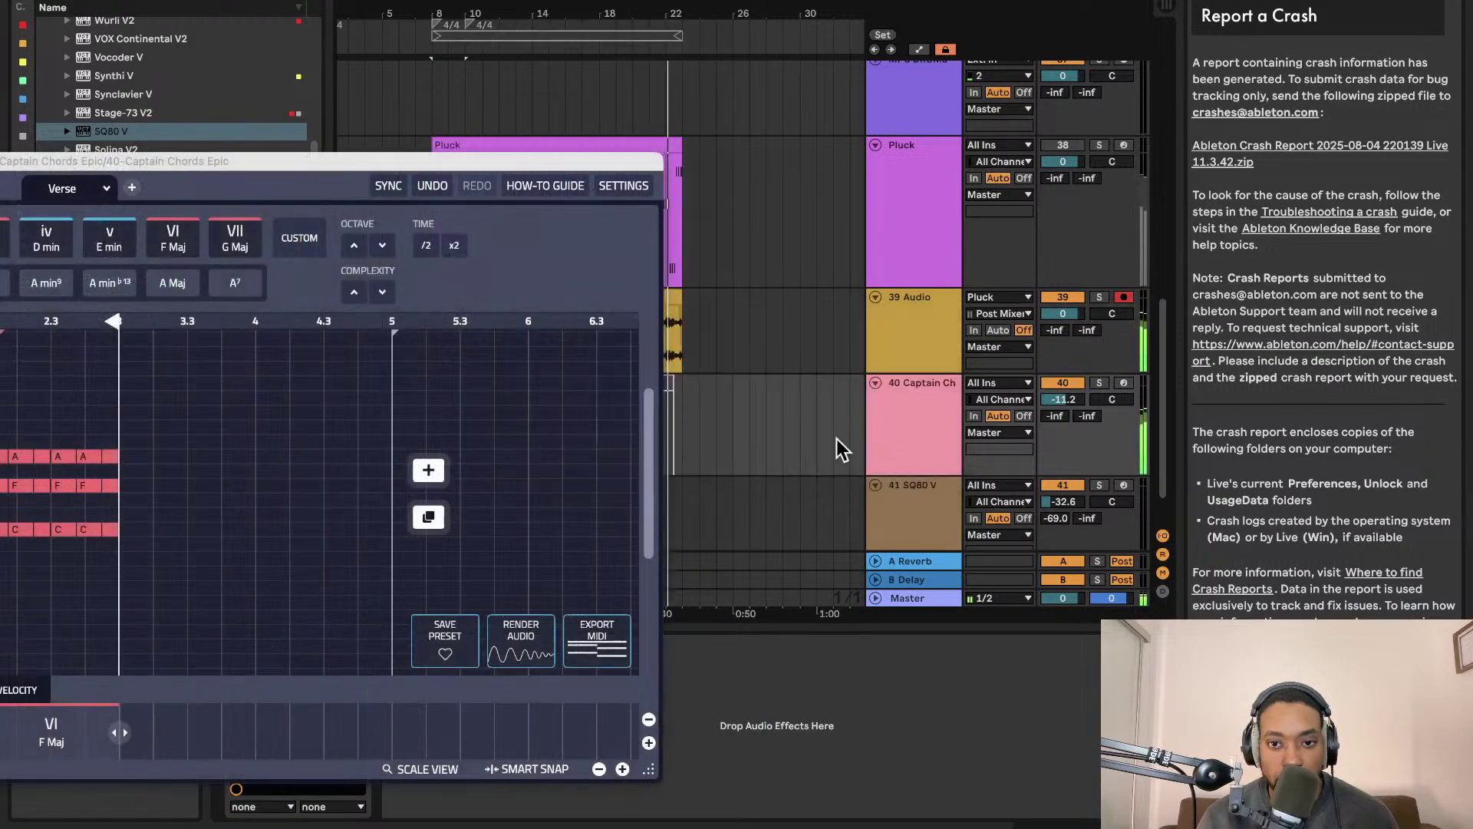
pyautogui.moveTo(365, 155); pyautogui.dragTo(1239, 300)
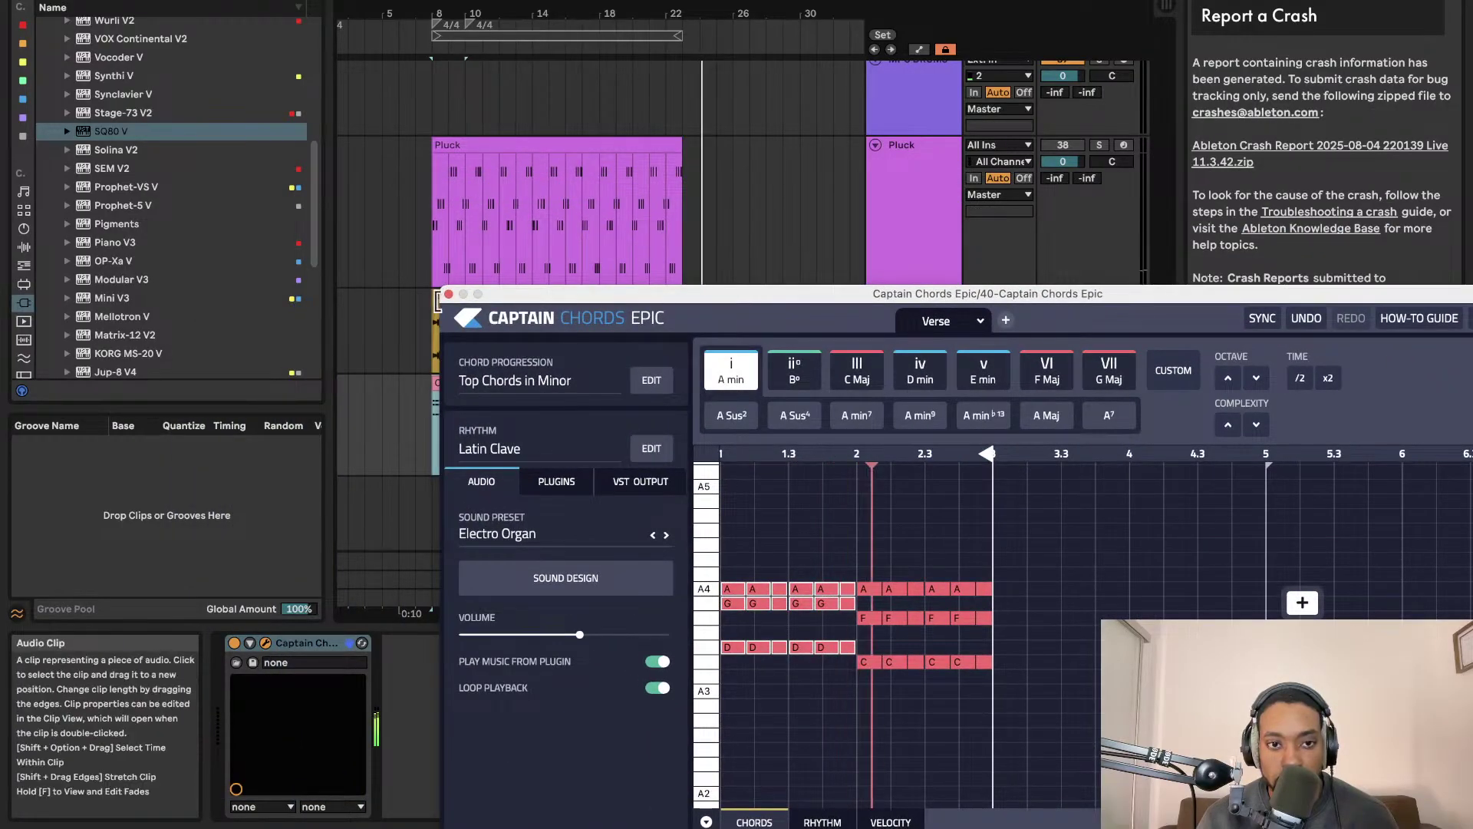
pyautogui.click(449, 294)
# Split the Captain Chords clip at bar 9, swap its two one-bar halves so the second chord comes first, and play it
pyautogui.scroll(5, 462, 422)
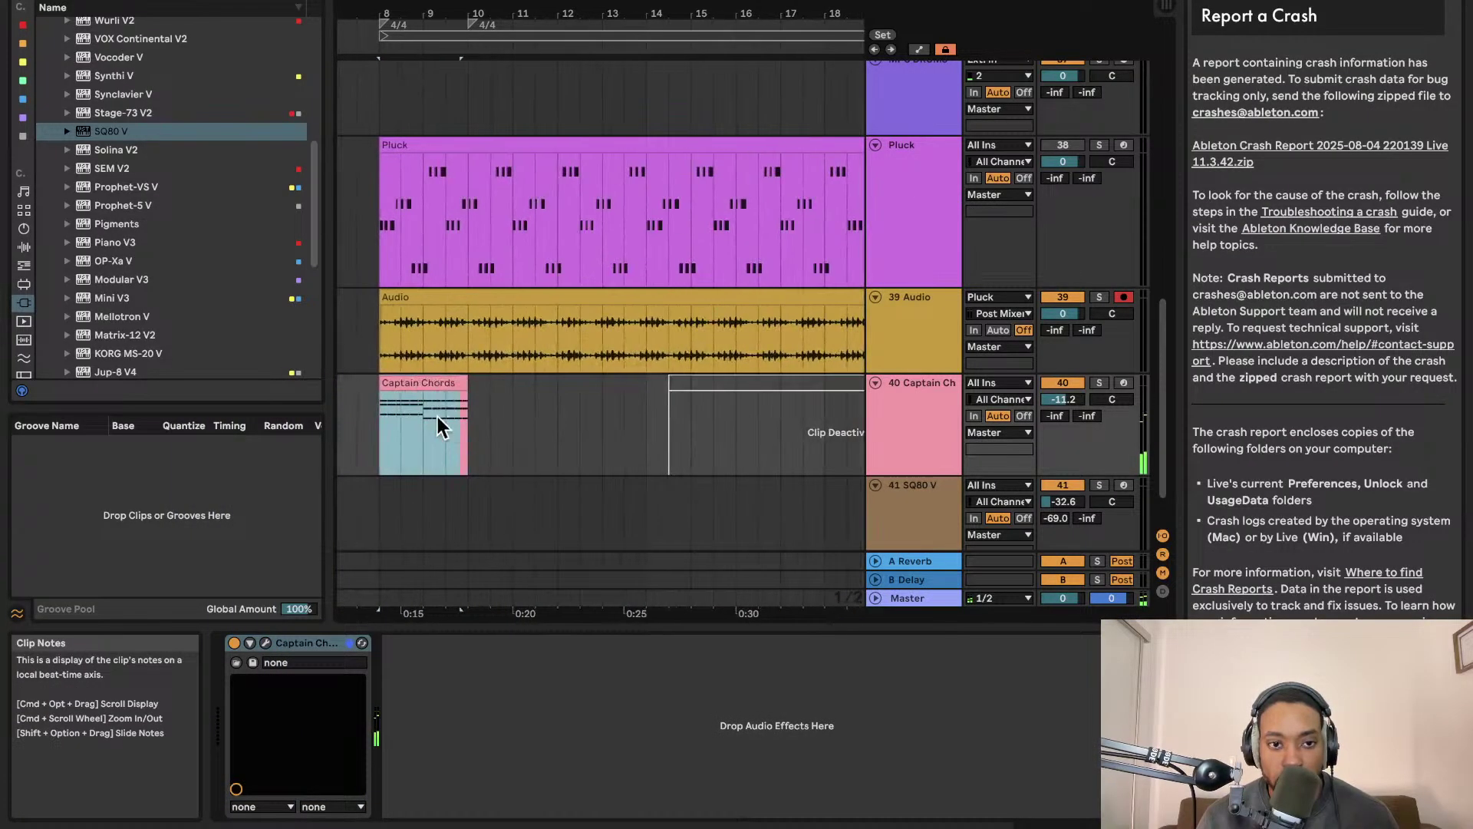
pyautogui.moveTo(443, 428)
pyautogui.mouseDown()
pyautogui.moveTo(500, 384)
pyautogui.moveTo(411, 391)
pyautogui.moveTo(431, 389)
pyautogui.mouseUp()
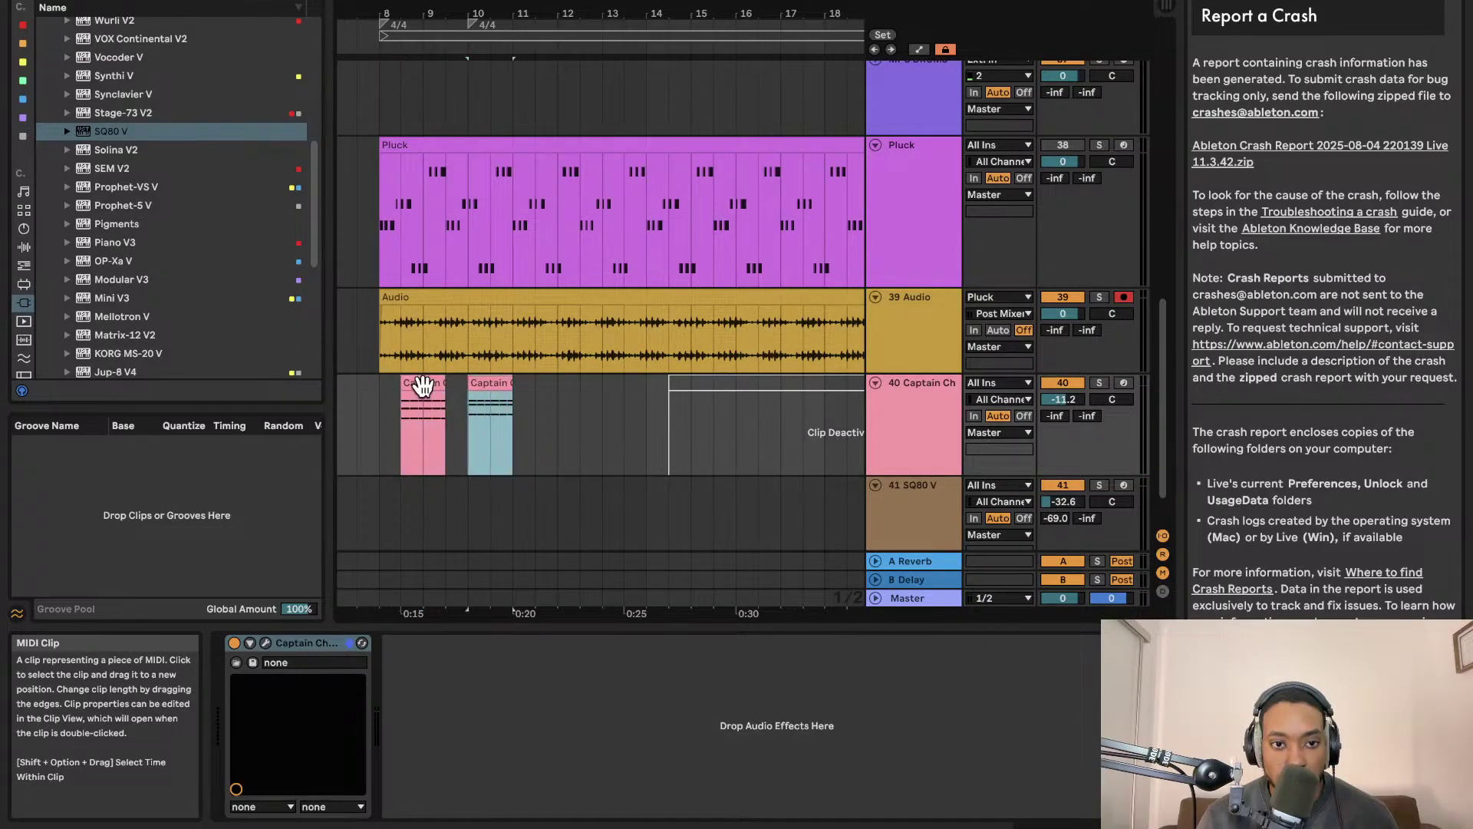
pyautogui.moveTo(430, 384); pyautogui.dragTo(403, 384)
pyautogui.moveTo(504, 384); pyautogui.dragTo(460, 393)
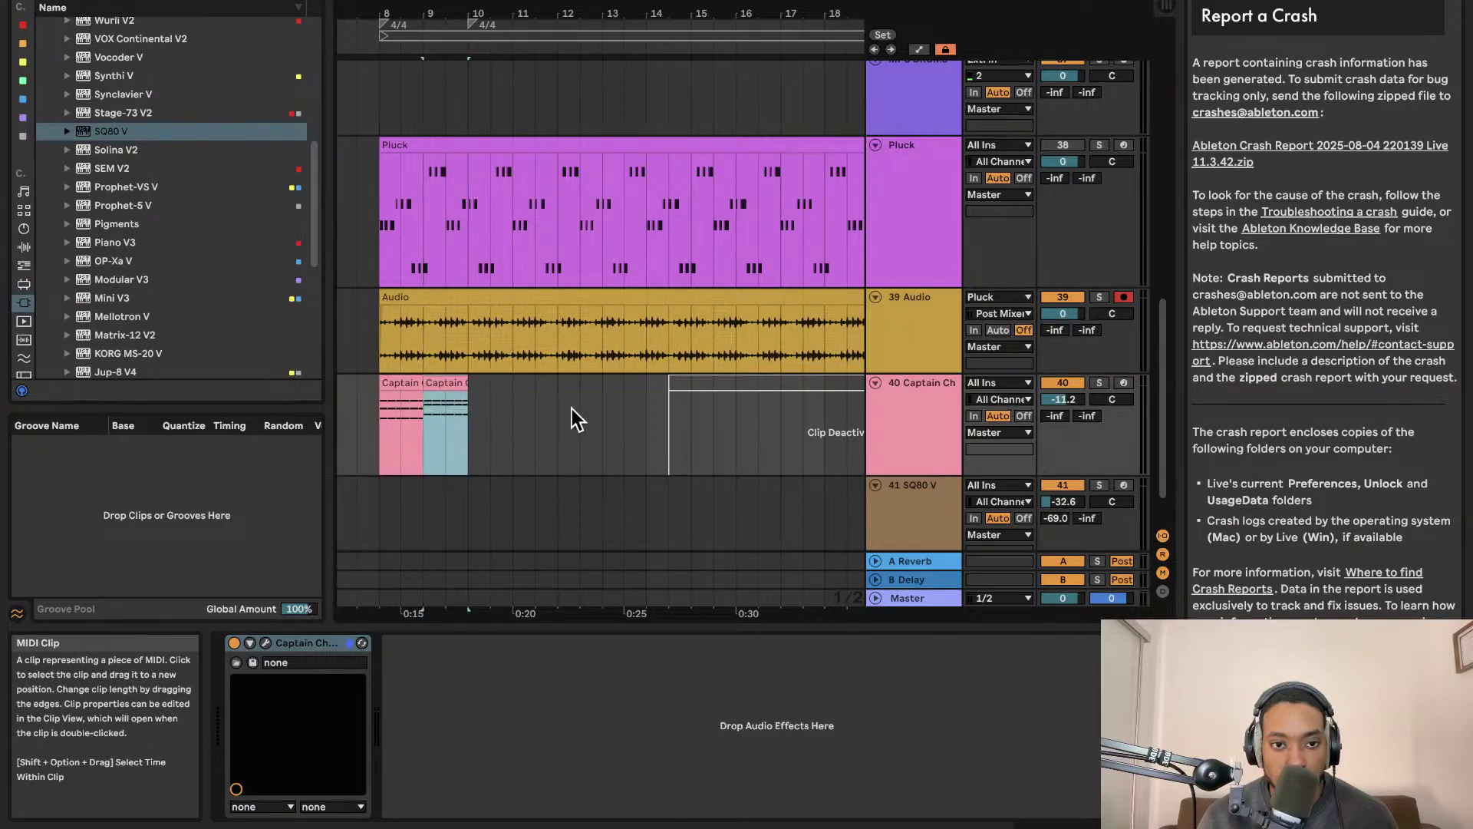
pyautogui.hscroll(-3, 514, 440)
pyautogui.press('space')
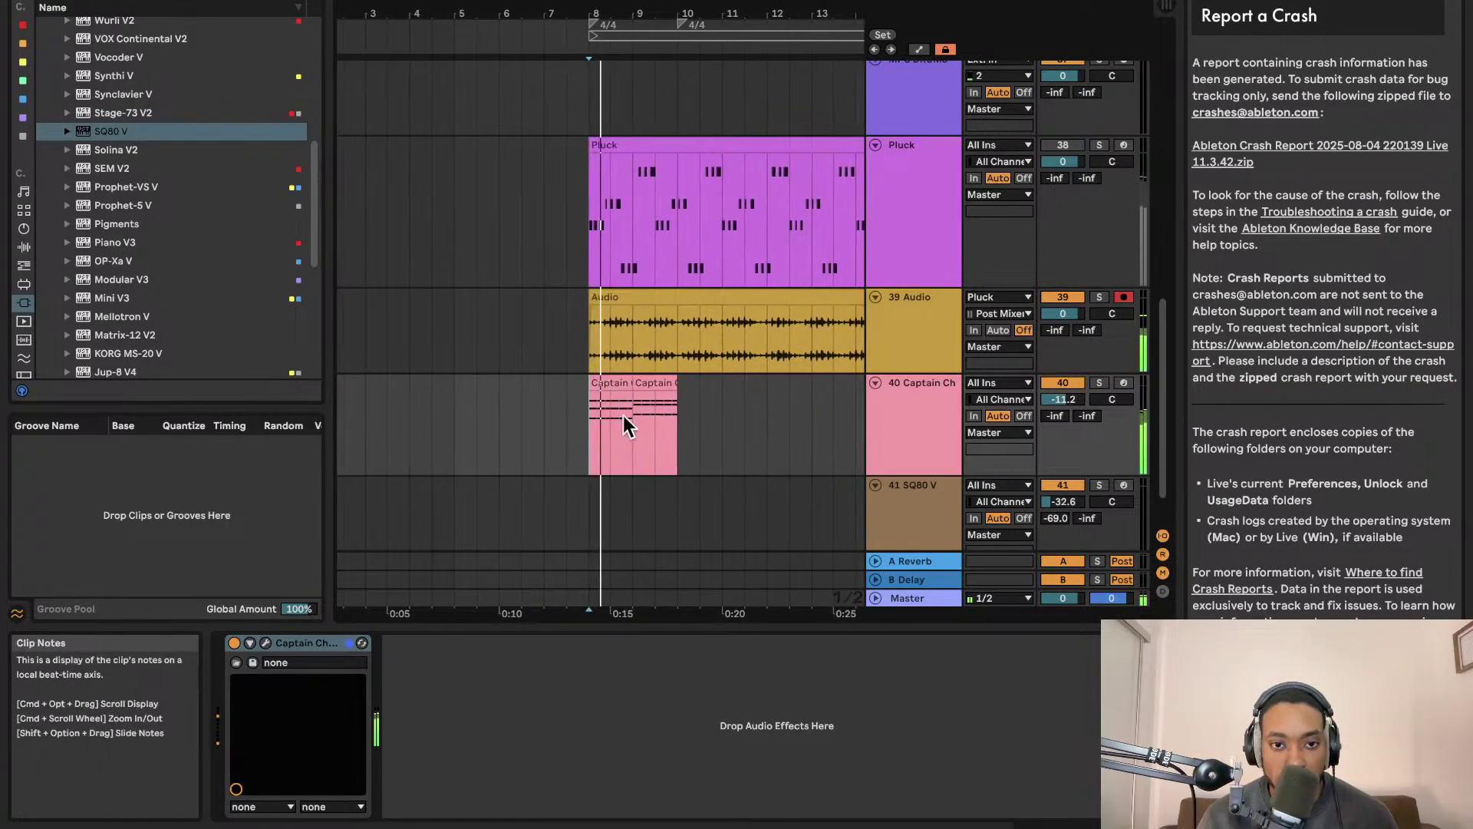
# Duplicate the two one-bar chord clips on track 40 six times, filling the track up to bar 22, and save the set
pyautogui.keyDown('shift'); pyautogui.click(585, 384); pyautogui.keyUp('shift')
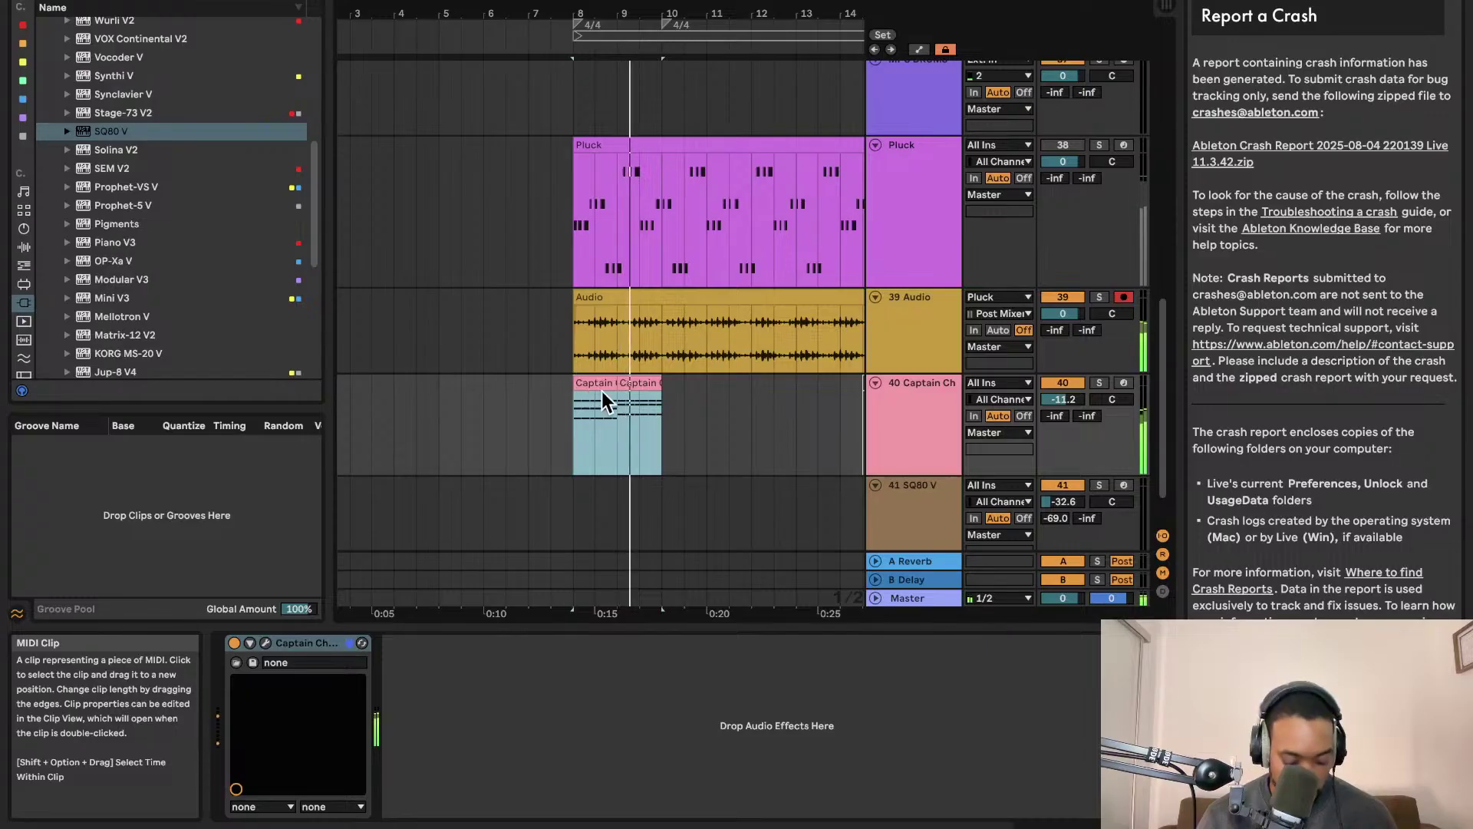
pyautogui.press('super+d')
pyautogui.press('super+d')
pyautogui.press('super+d')
pyautogui.press('super+d')
pyautogui.press('super+d')
pyautogui.press('super+d')
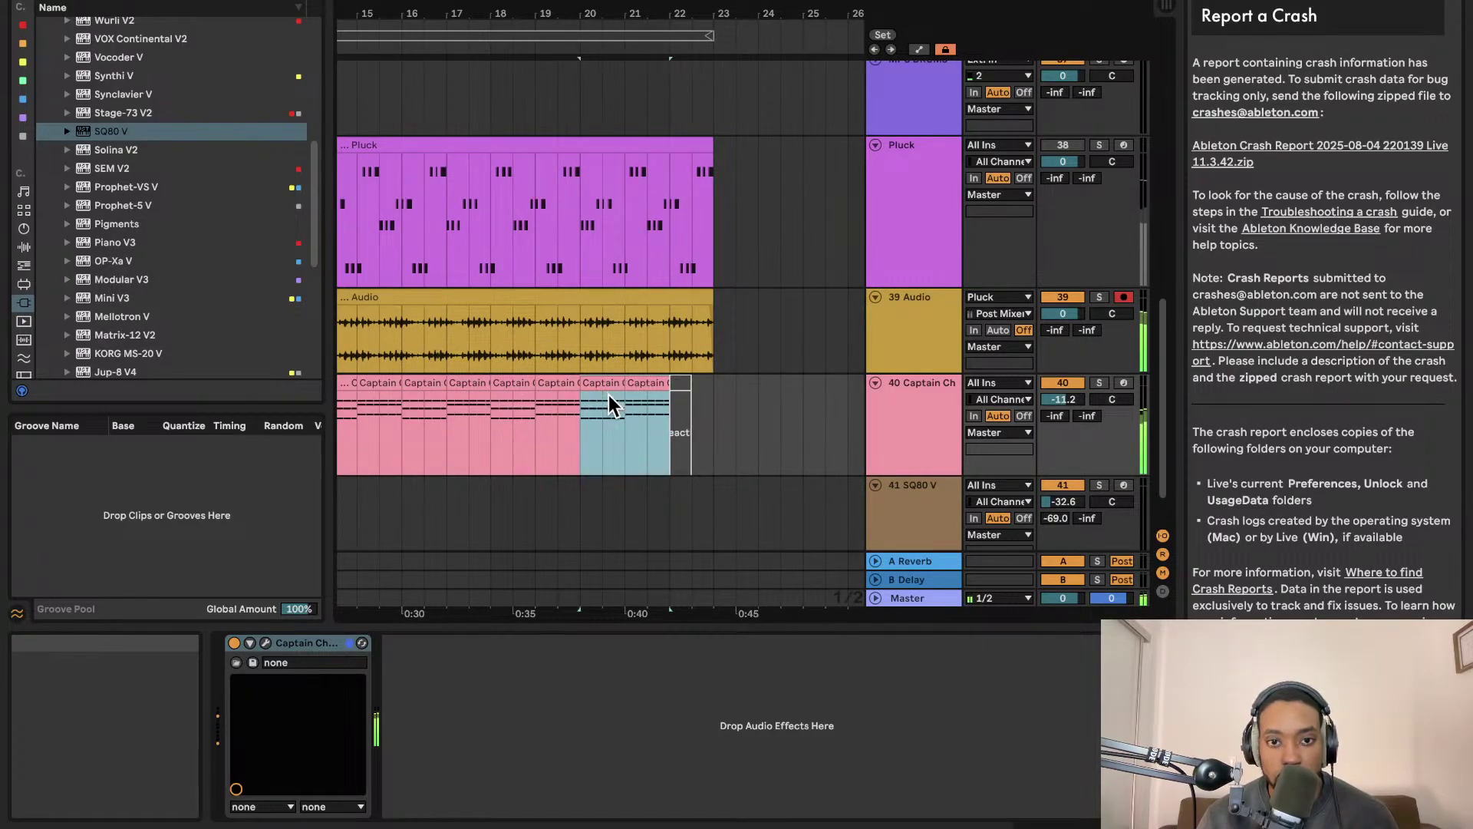
pyautogui.press('super+s')
# Copy the one-bar chord clip at bar 20 on track 40 and paste it at bar 22
pyautogui.click(1057, 426)
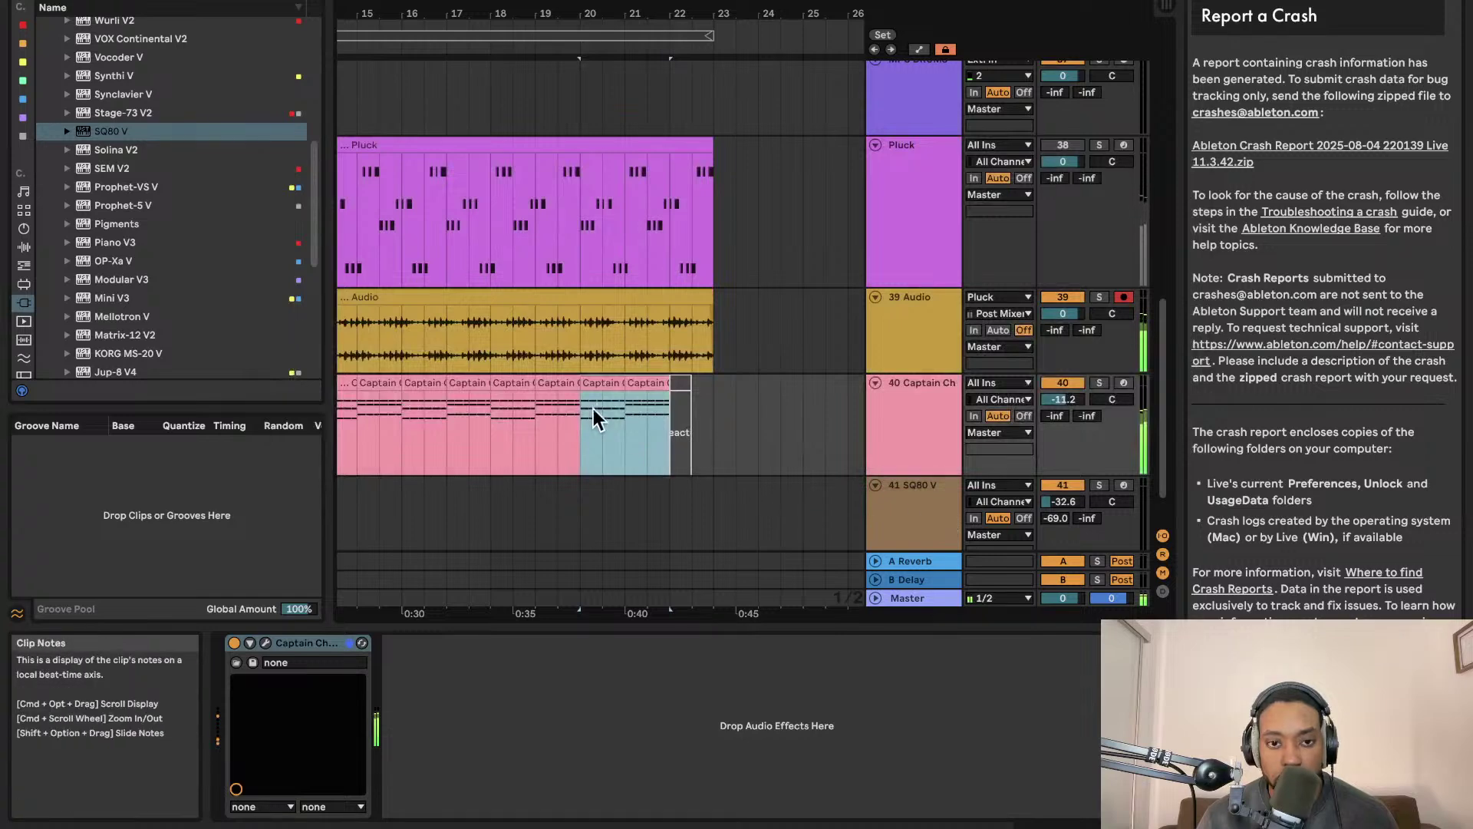
pyautogui.click(636, 388)
pyautogui.click(602, 388)
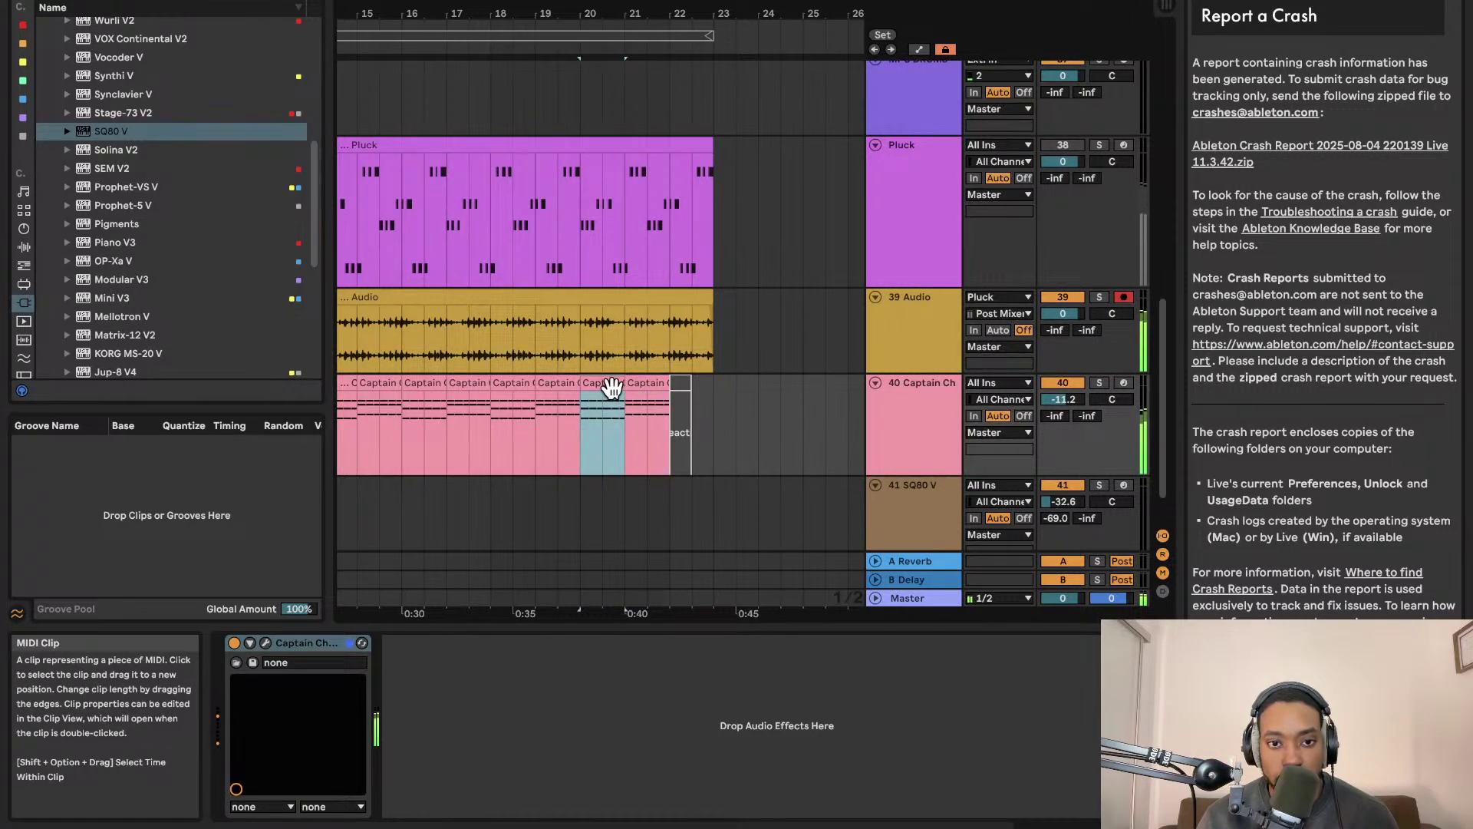
pyautogui.click(680, 394)
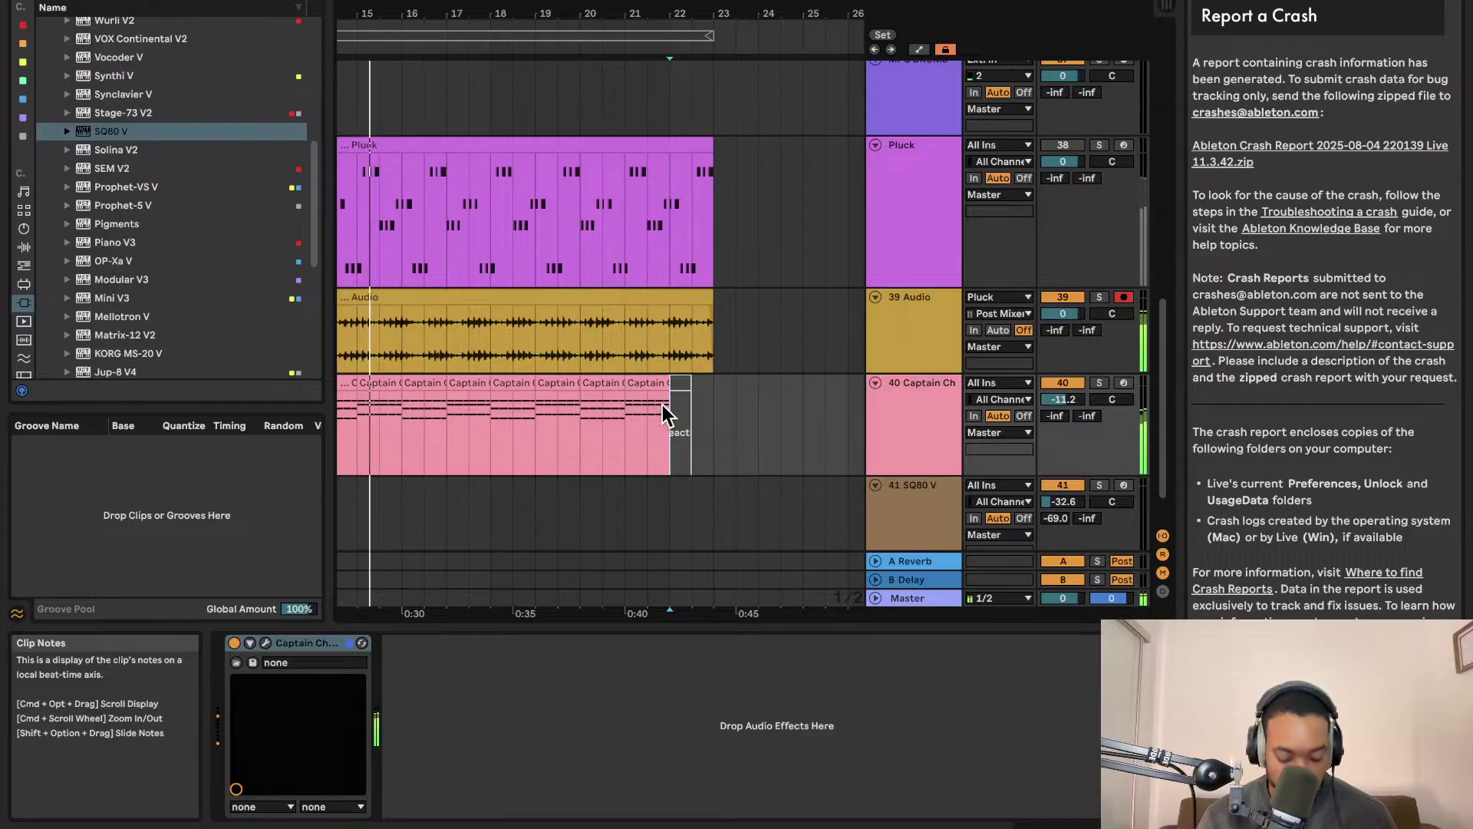
pyautogui.press('super+v')
pyautogui.hscroll(-2, 701, 407)
pyautogui.hscroll(2, 698, 407)
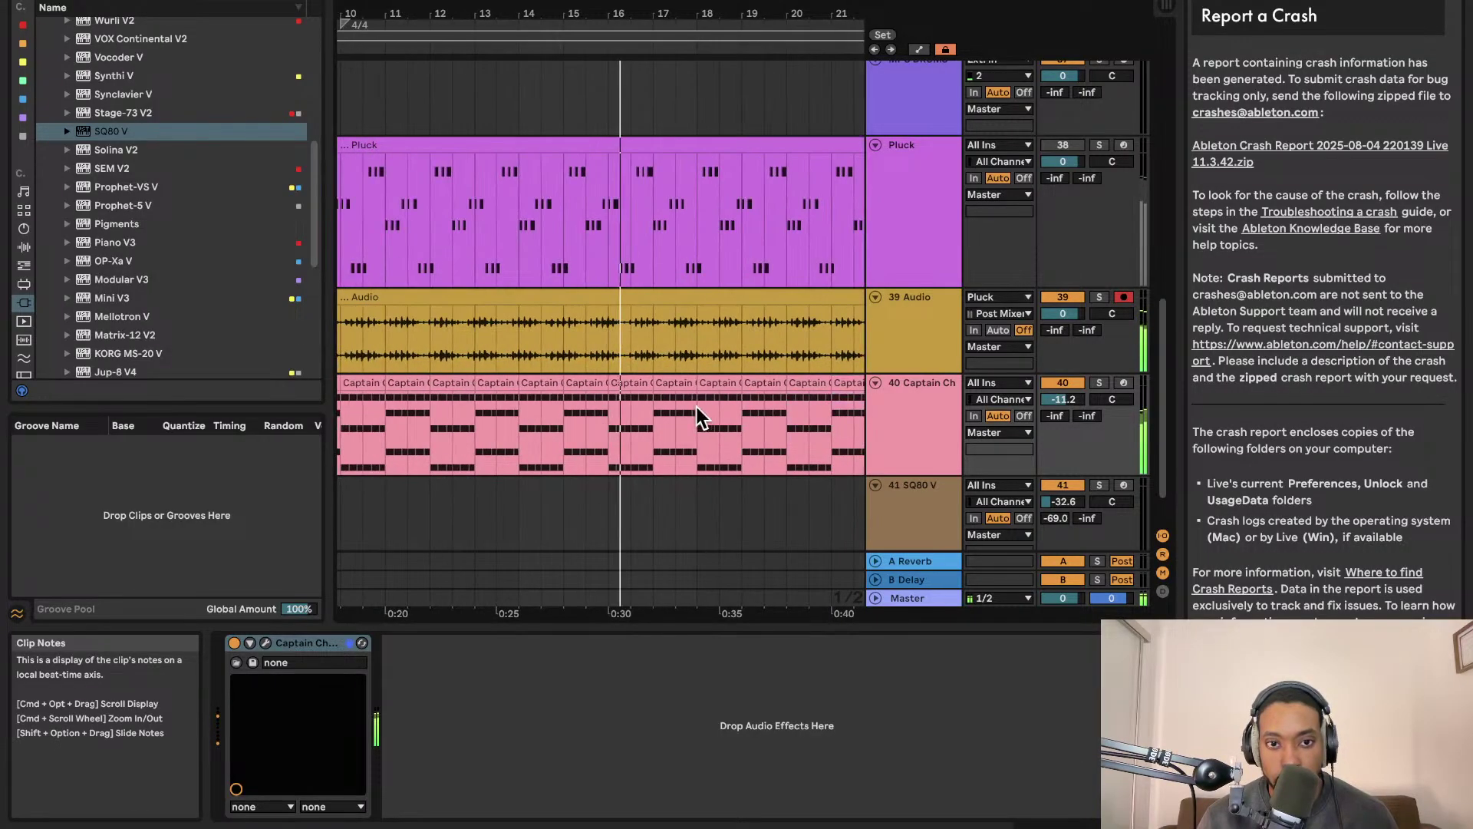
pyautogui.hscroll(-3, 690, 406)
pyautogui.scroll(1, 648, 384)
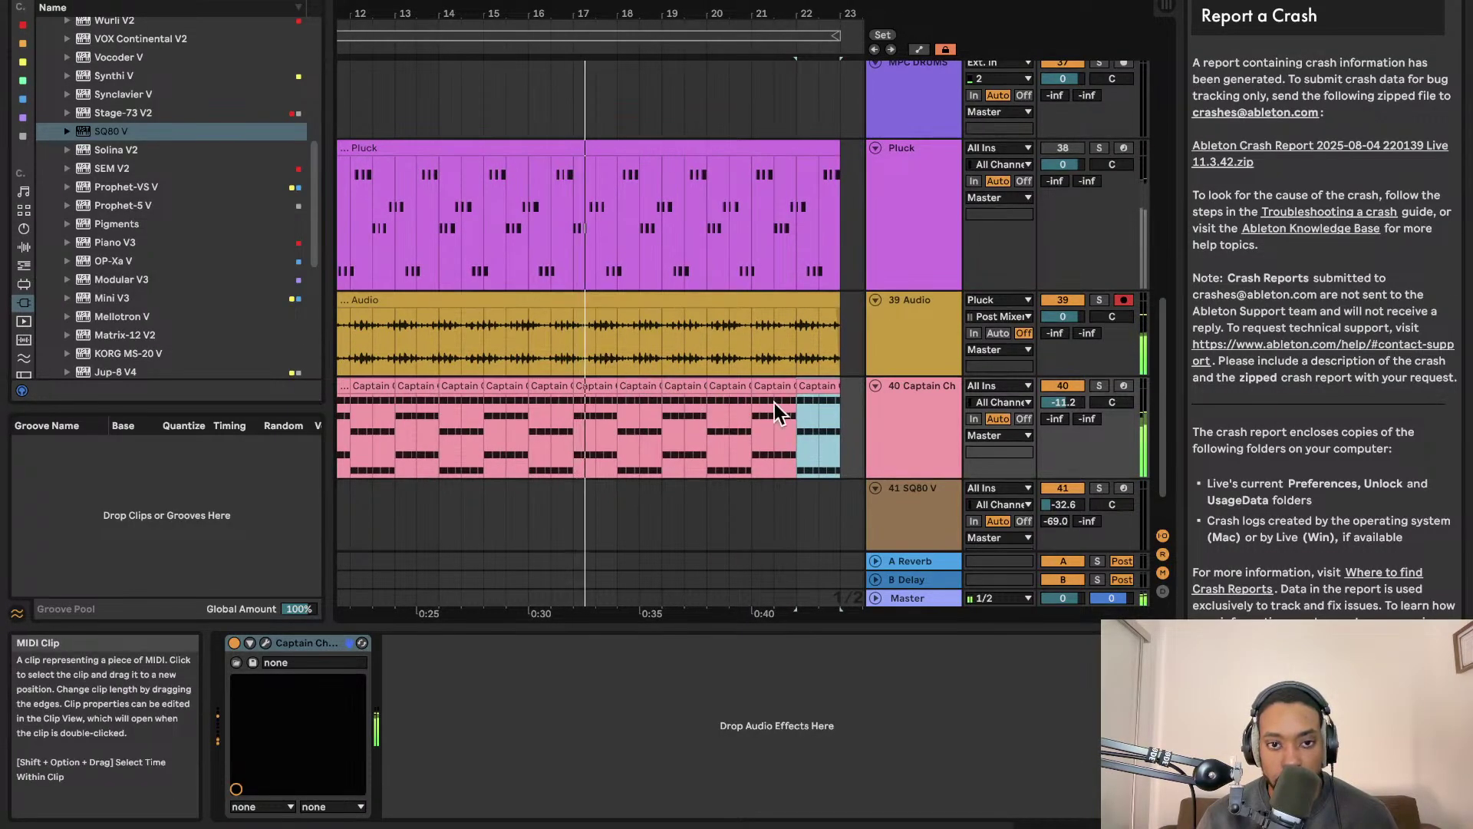
# Loop the full run of Captain Chords clips from bar 8 to 23 and disarm recording on the 39 Audio track
pyautogui.scroll(-3, 776, 406)
pyautogui.moveTo(812, 401); pyautogui.dragTo(482, 384)
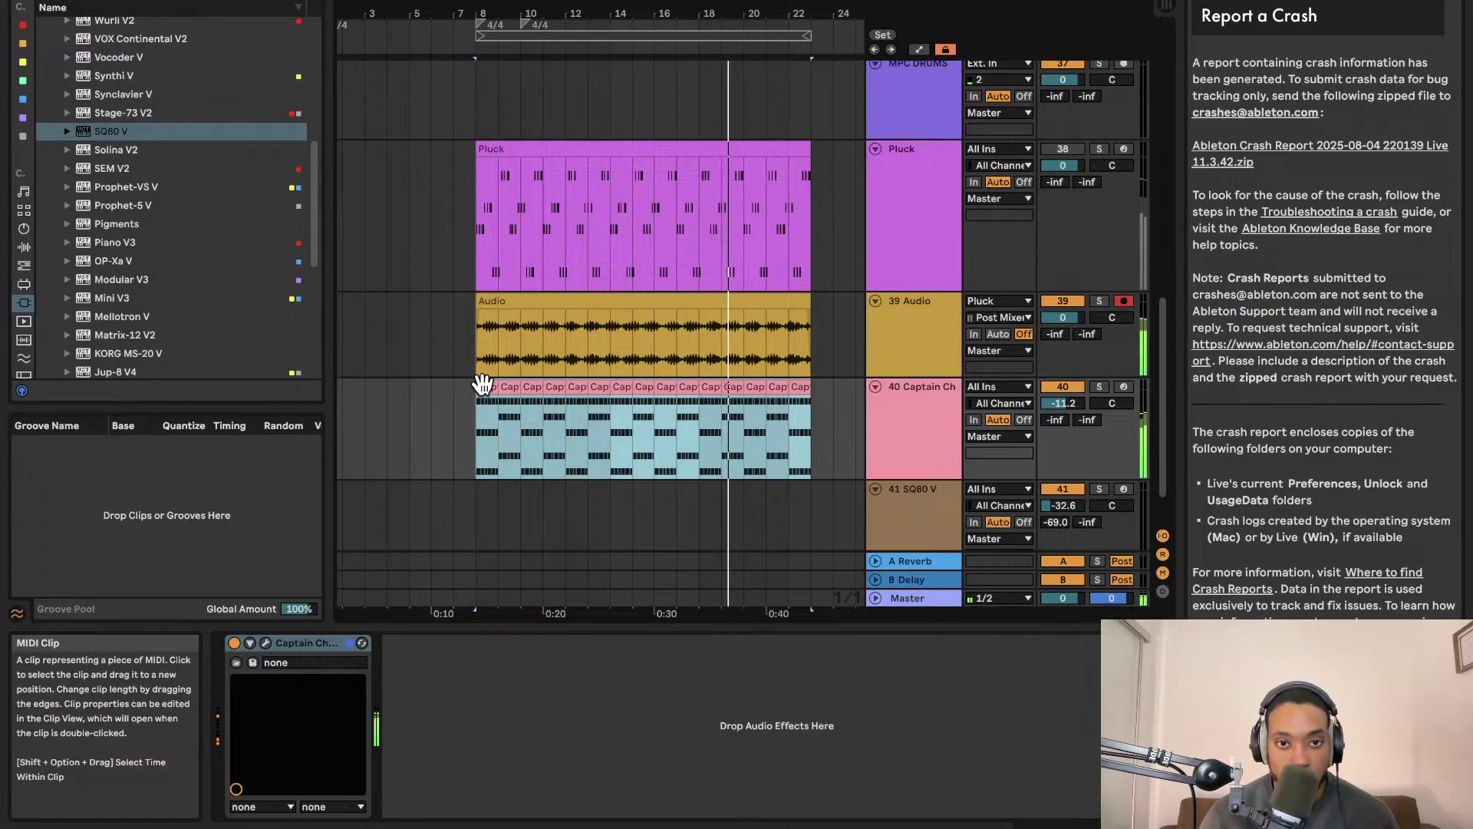
pyautogui.press('super+l')
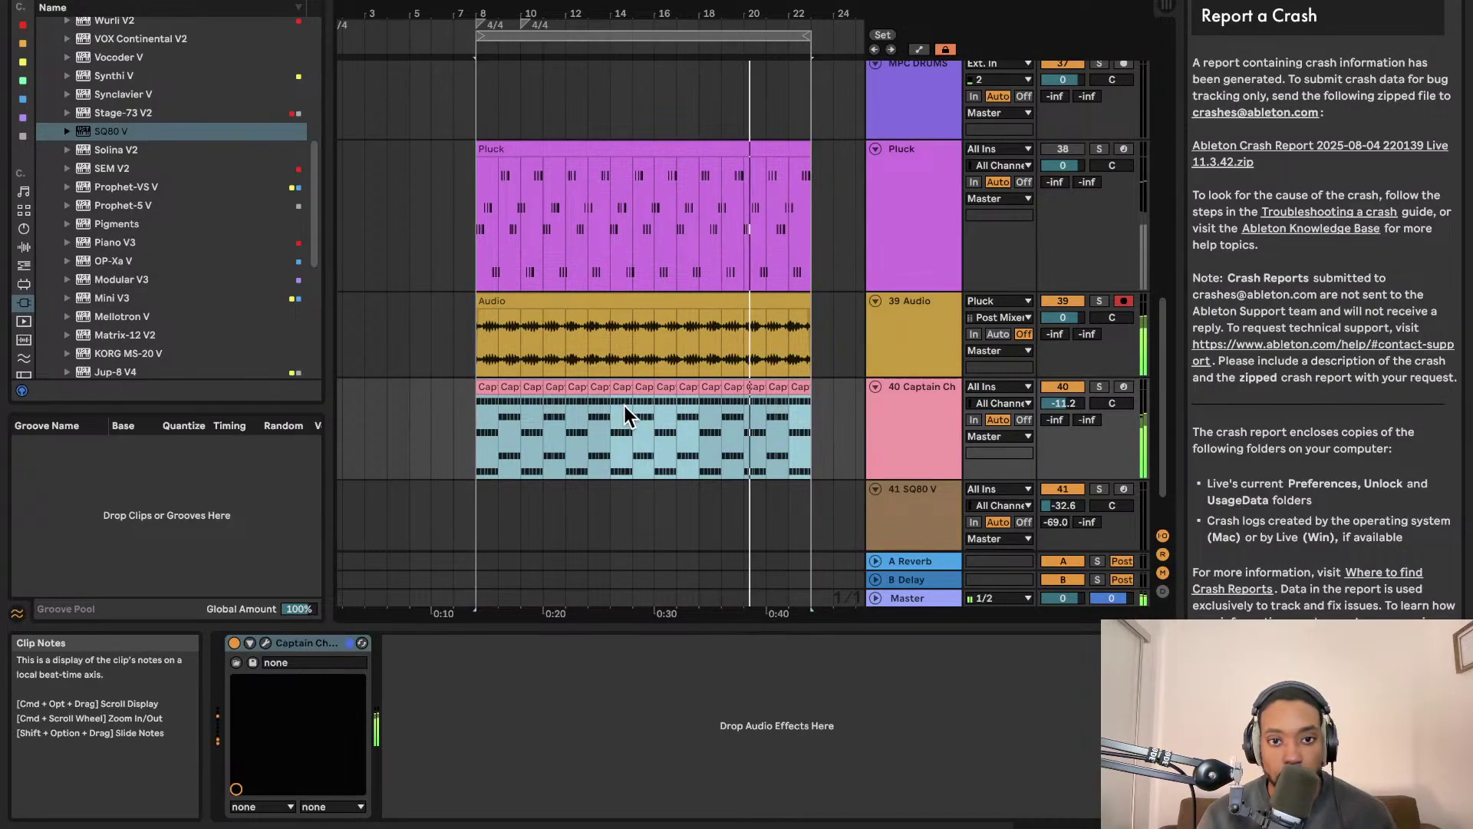
pyautogui.click(1123, 301)
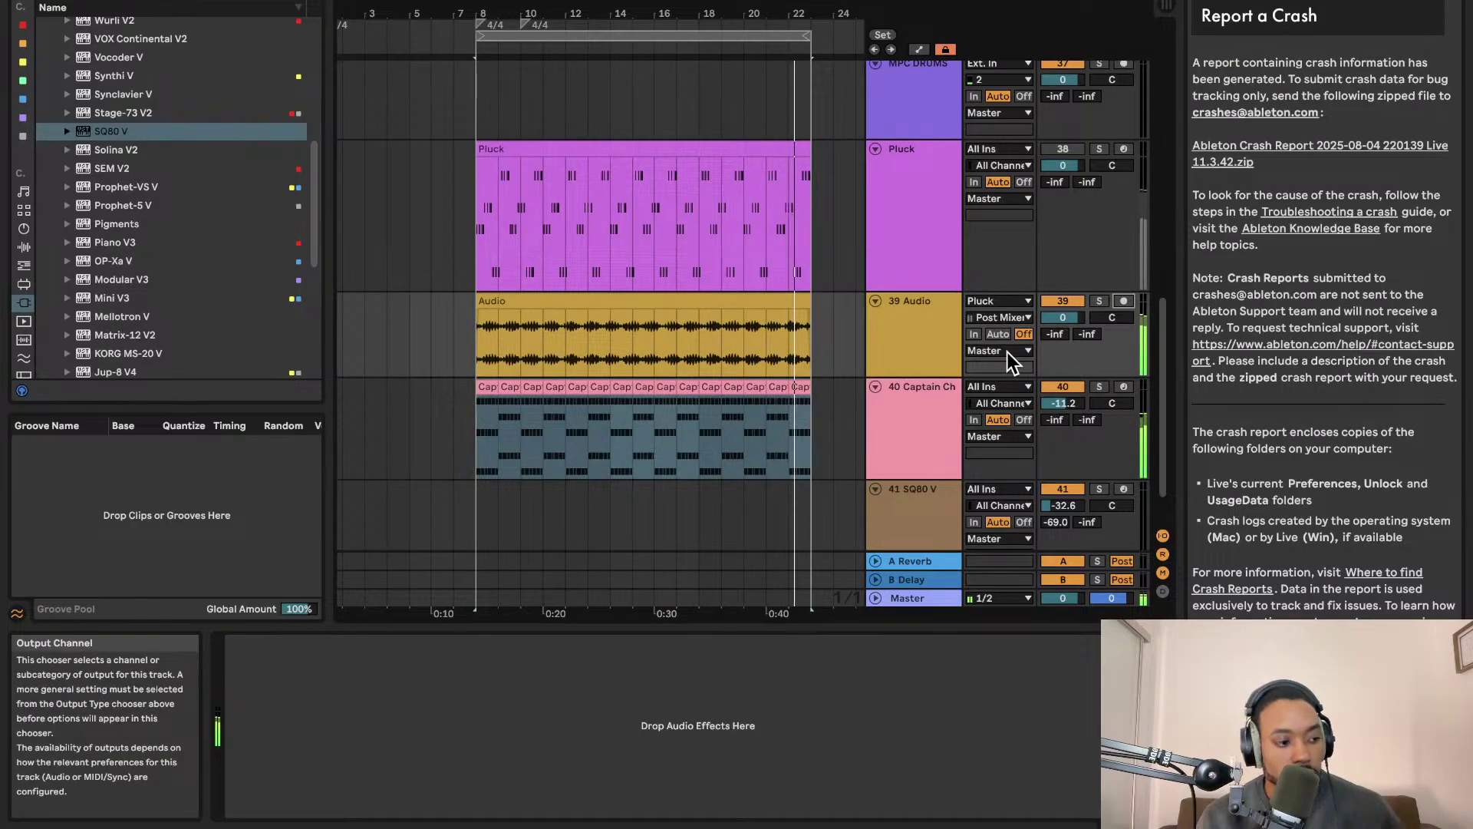
pyautogui.hotkey('ctrl', 'Right')
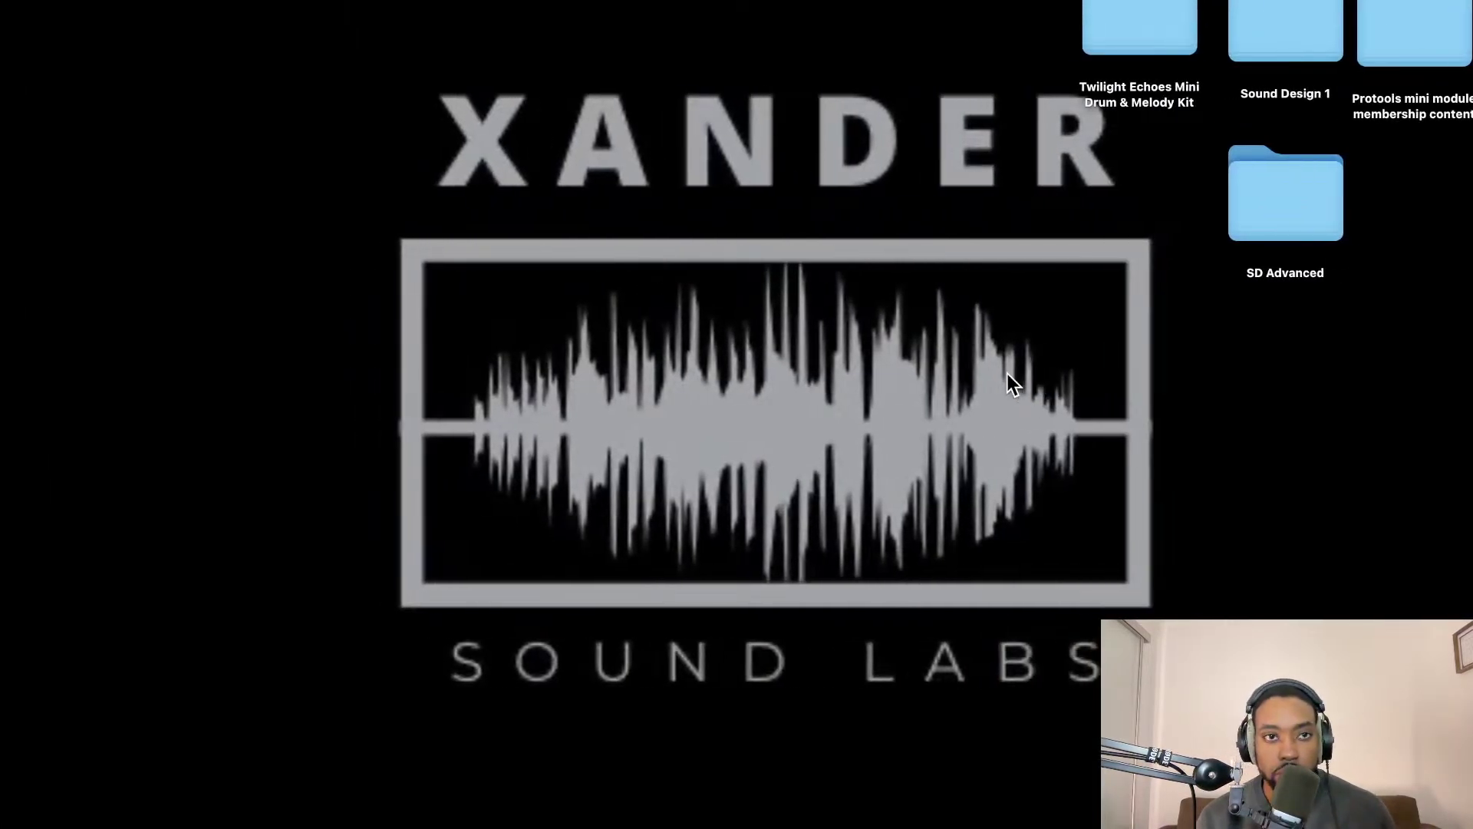
pyautogui.hotkey('ctrl', 'Left')
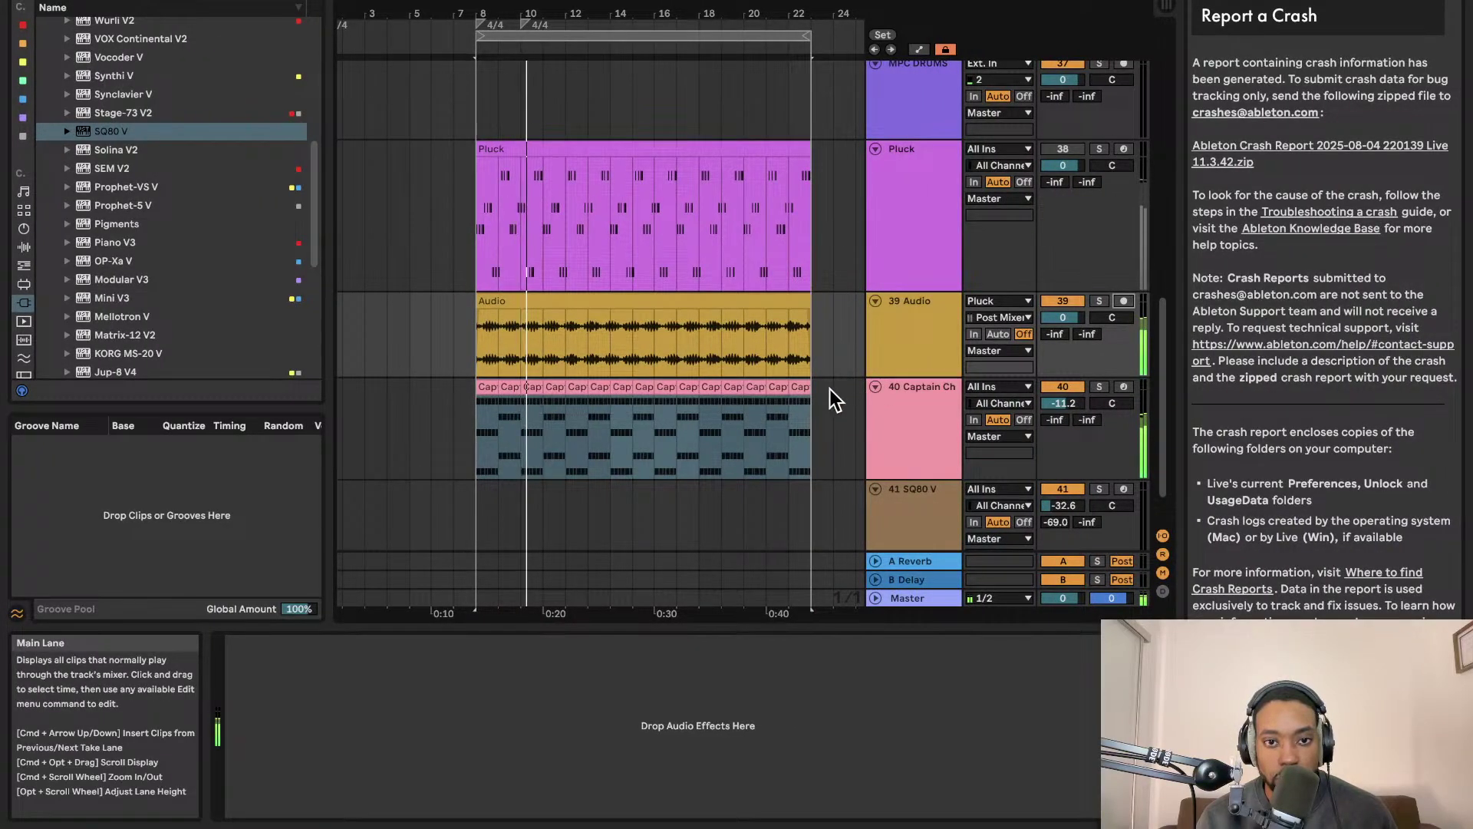
pyautogui.hotkey('ctrl', 'Right')
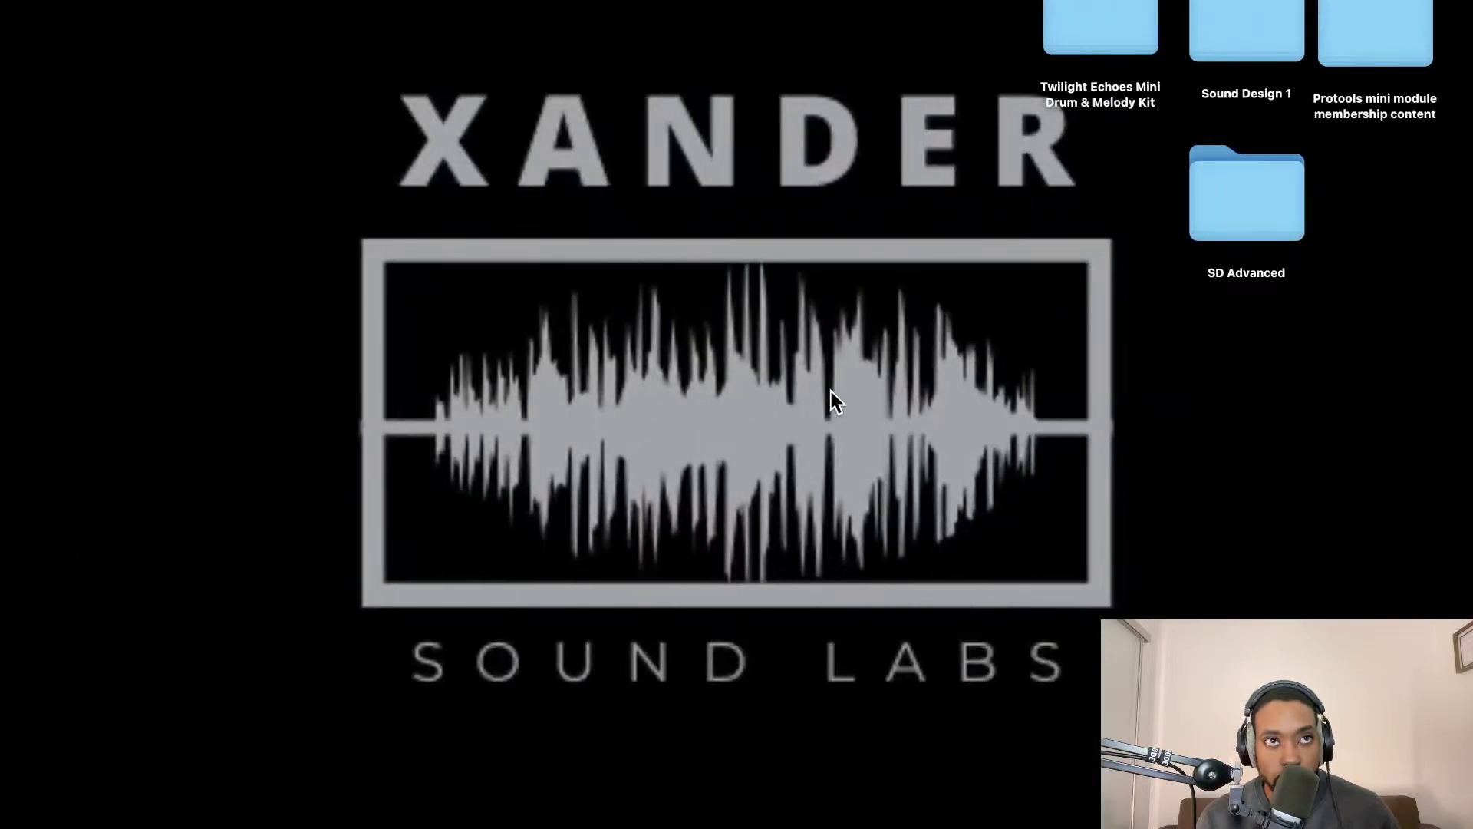
pyautogui.hotkey('ctrl', 'Left')
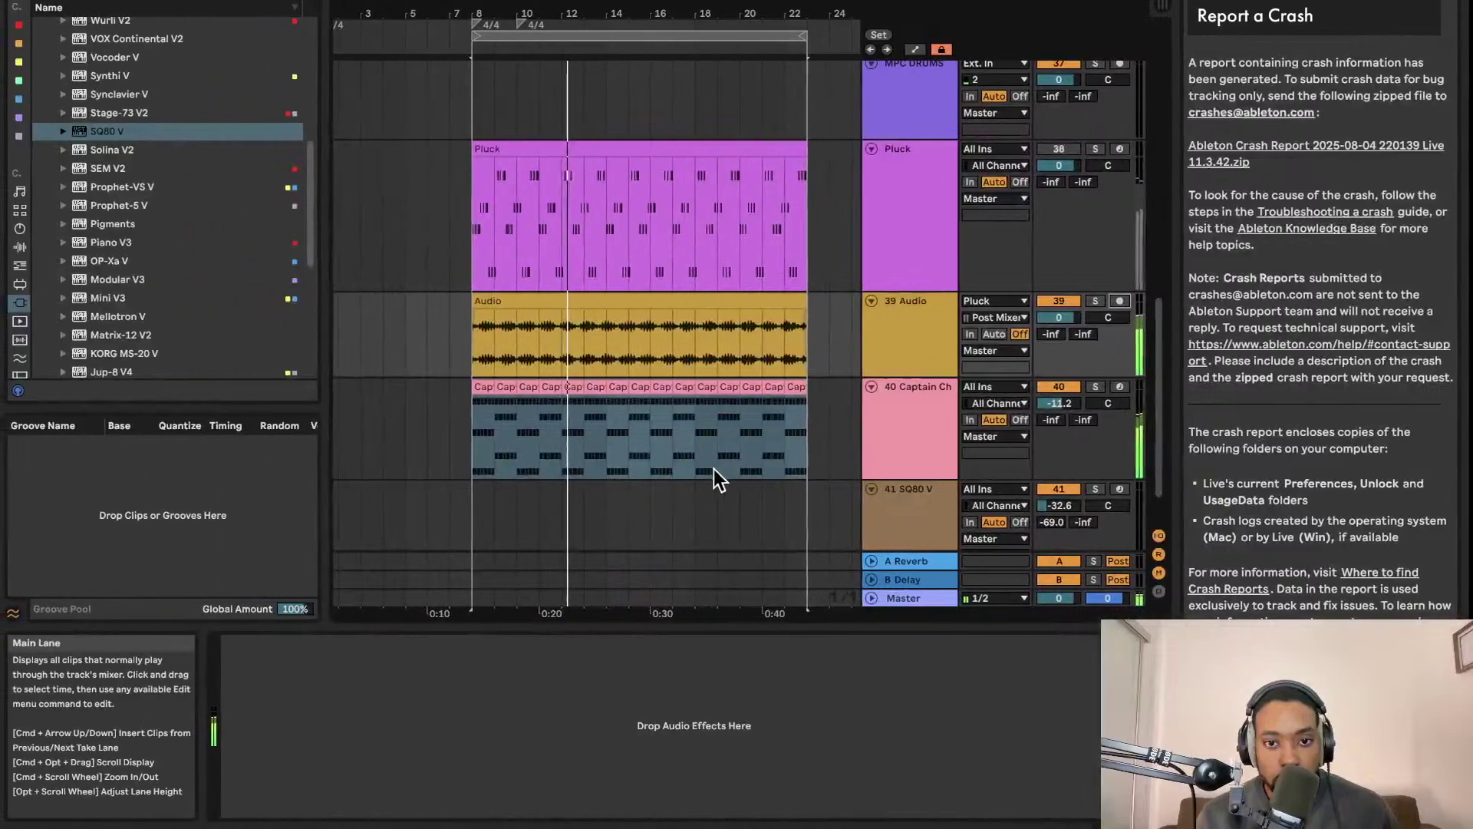
# Duplicate the looped section from bar 8 to 23 across all tracks so the arrangement runs to bar 38
pyautogui.click(764, 491)
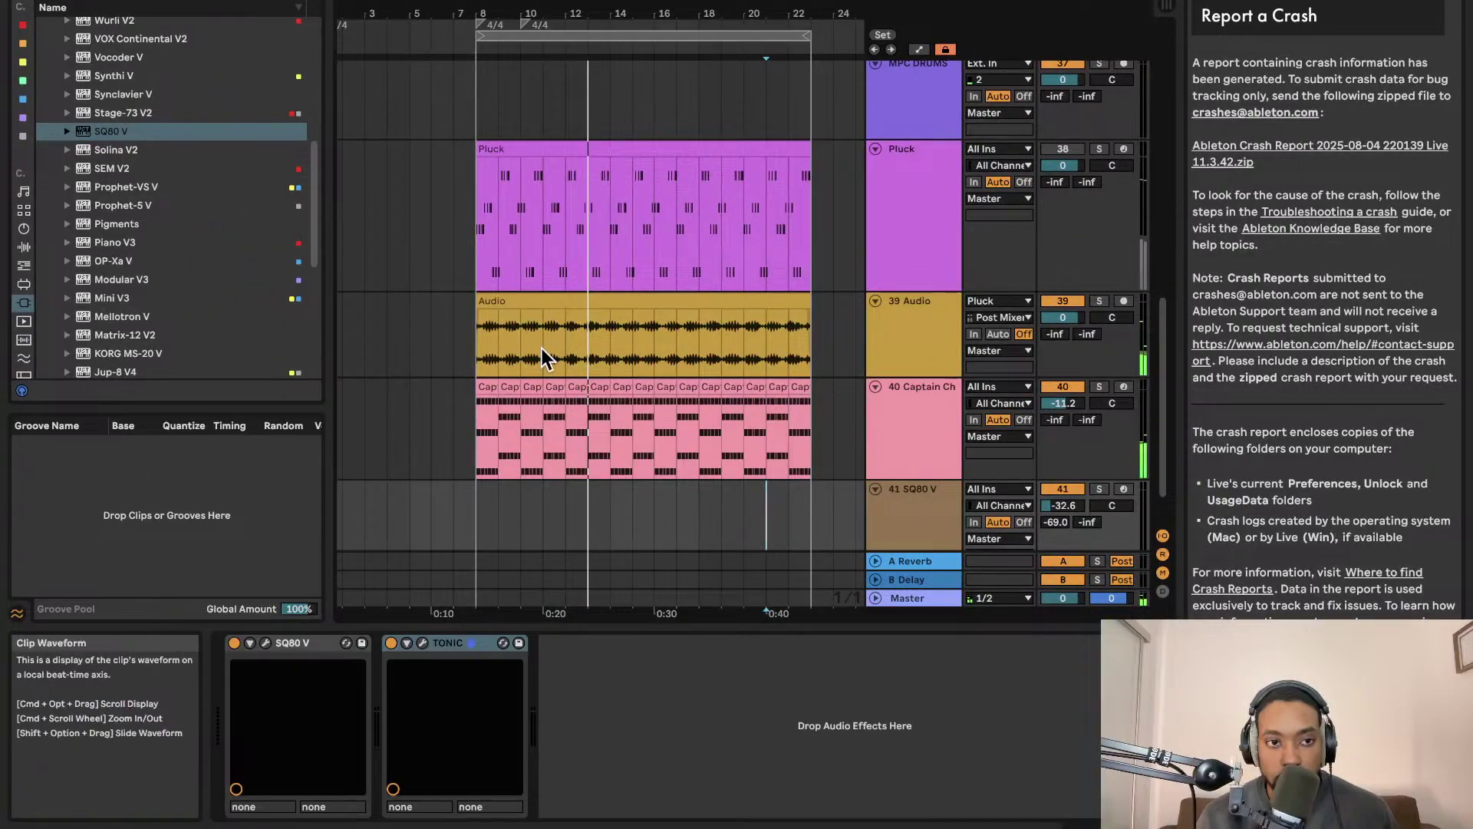
pyautogui.click(22, 43)
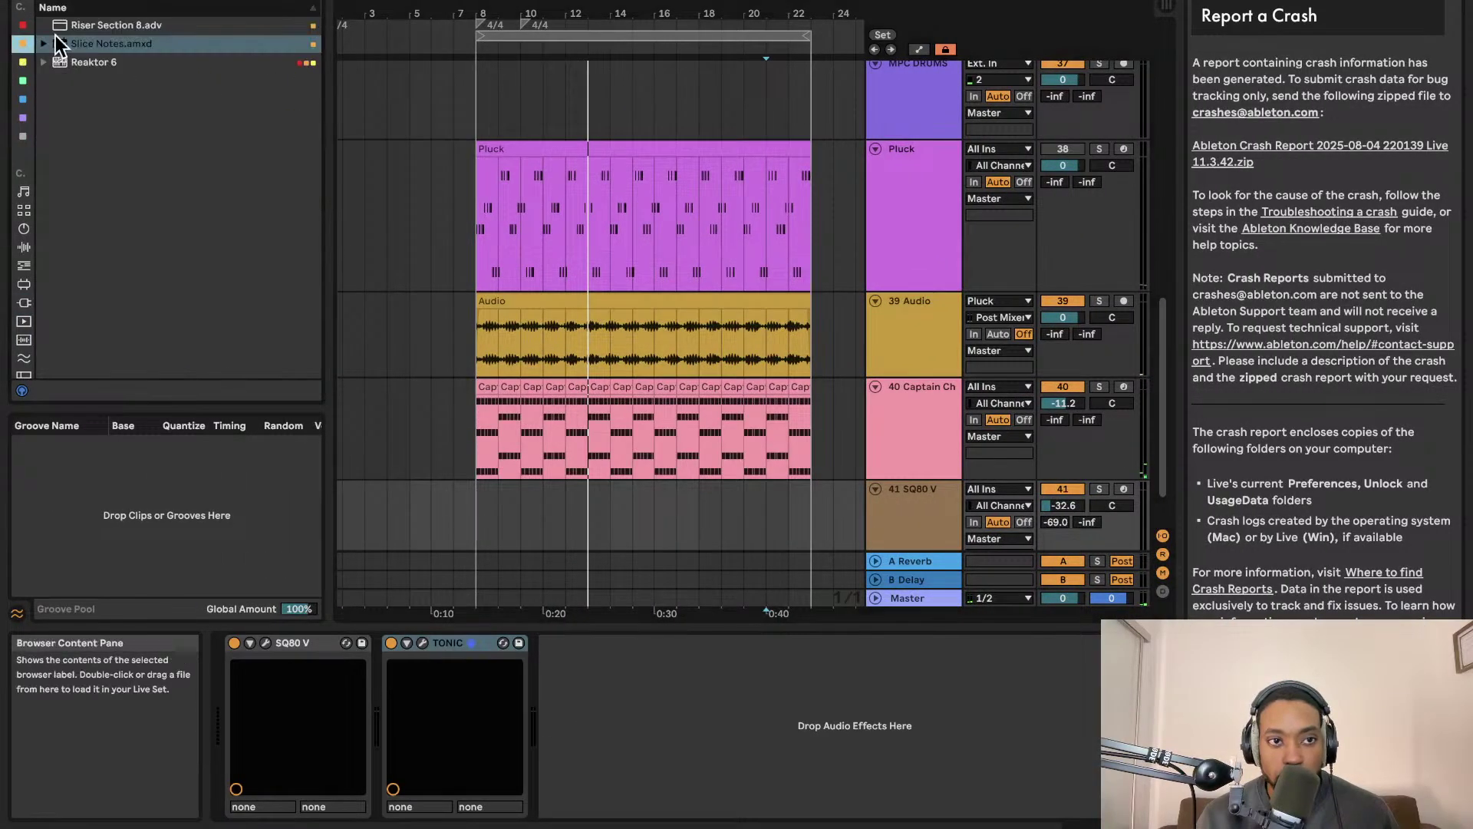
pyautogui.click(531, 34)
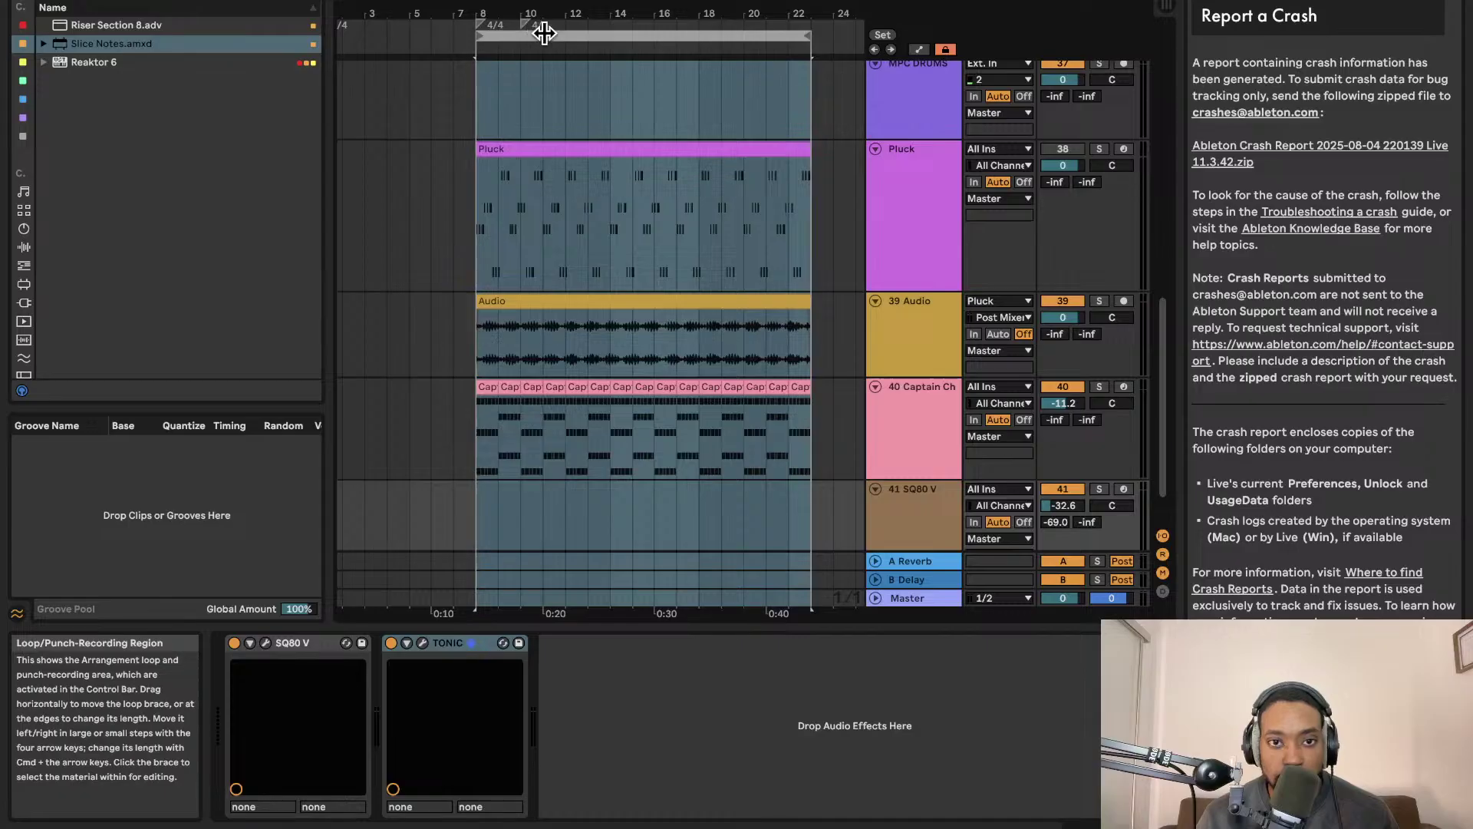
pyautogui.press('super+d')
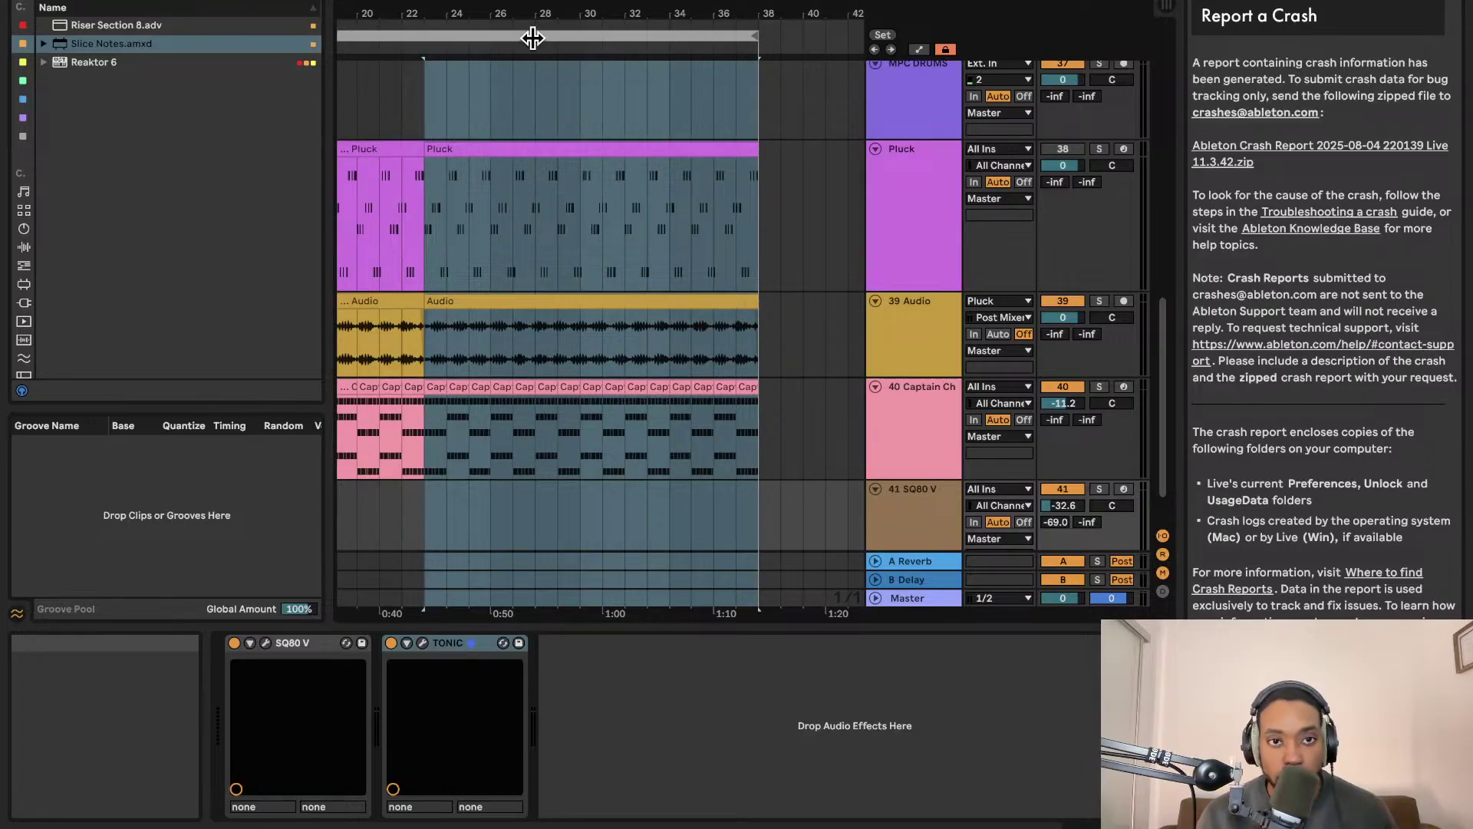
# Add a locator at bar 23, where the duplicated section starts, and play the arrangement from bar 8
pyautogui.rightClick(442, 58)
pyautogui.click(476, 94)
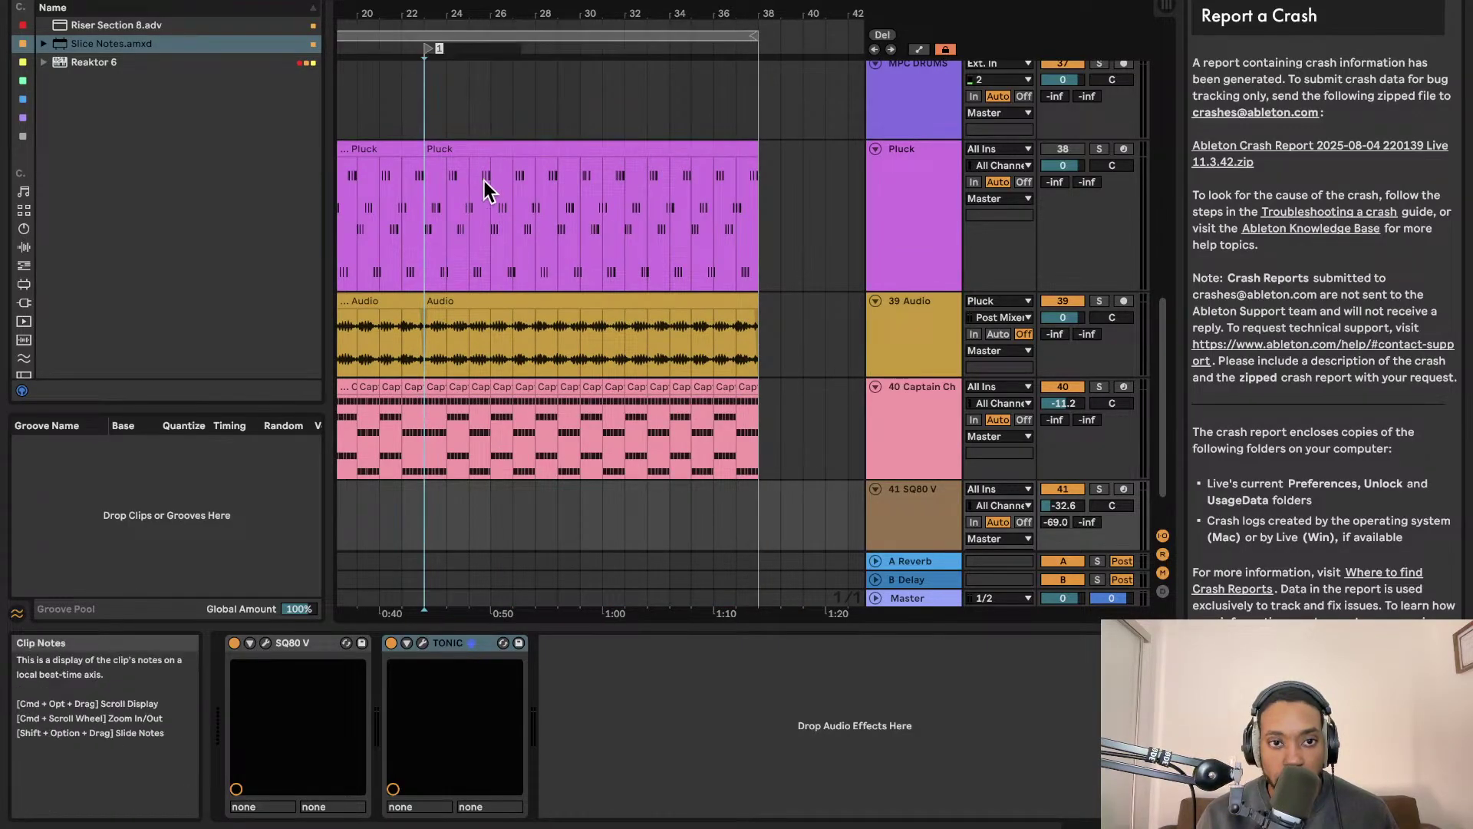
pyautogui.scroll(2, 486, 181)
pyautogui.scroll(-1, 486, 178)
pyautogui.scroll(-4, 487, 177)
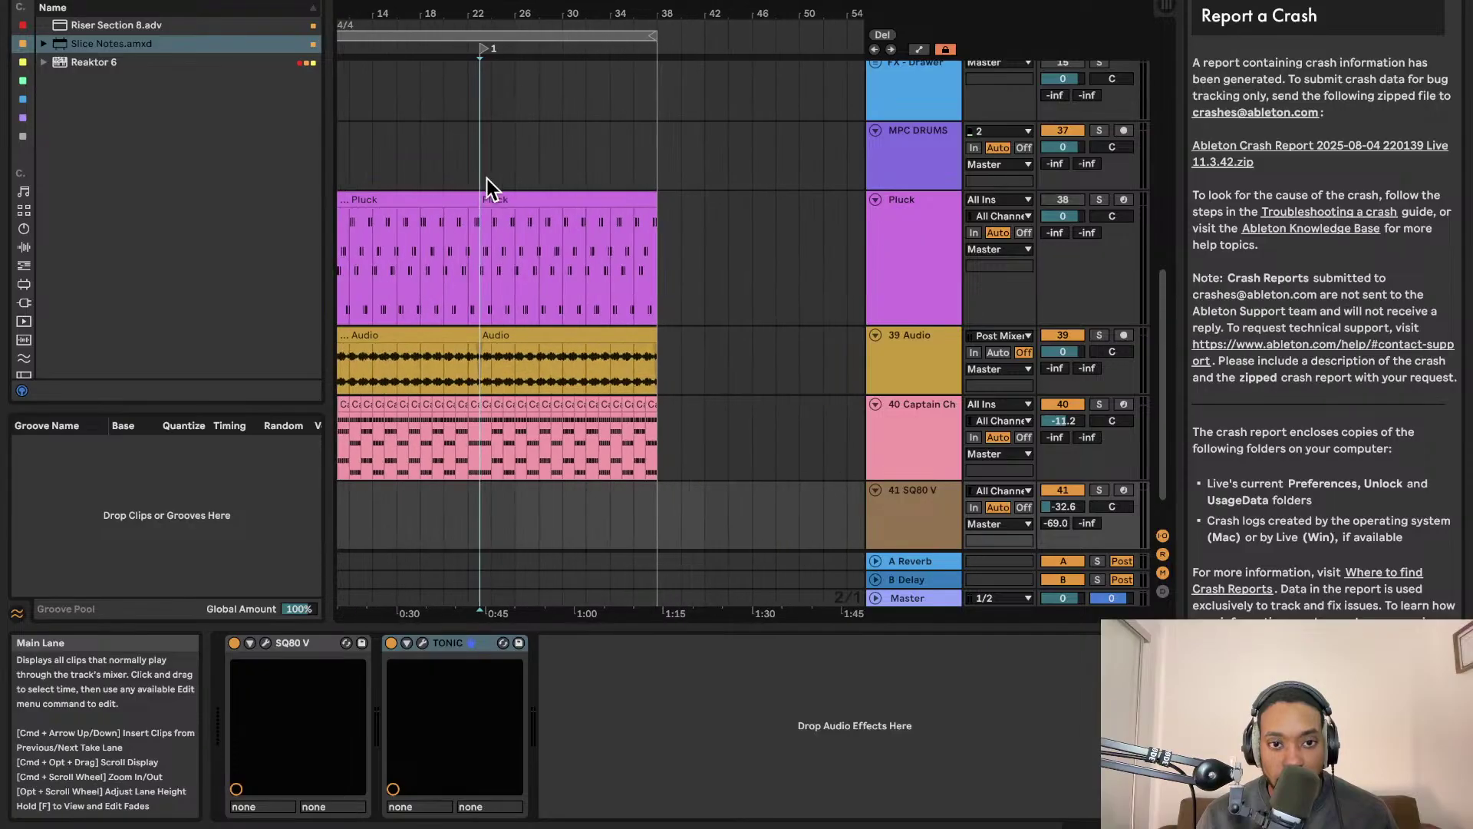
pyautogui.hscroll(-5, 486, 178)
pyautogui.click(424, 183)
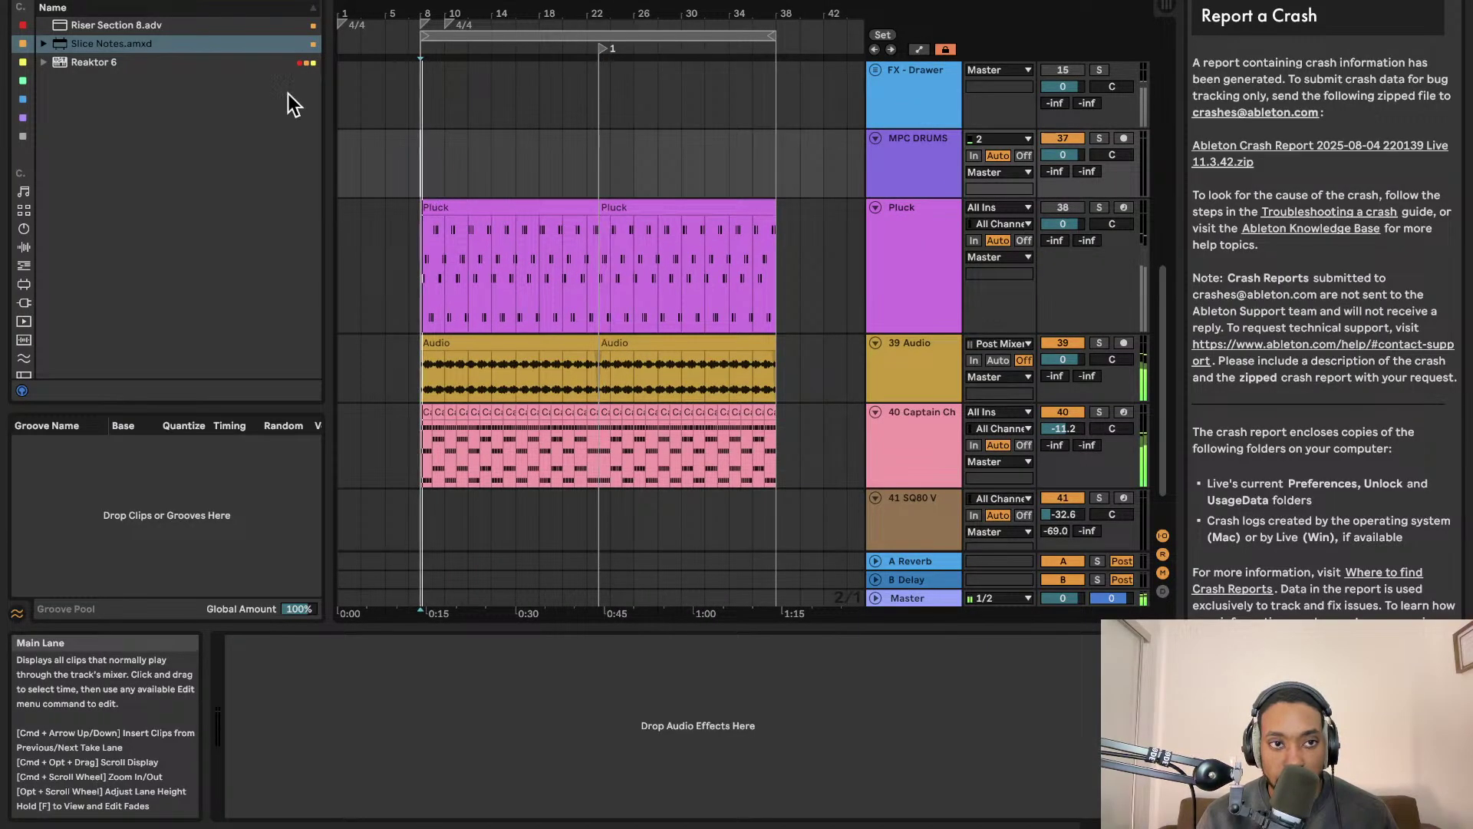
pyautogui.press('space')
# Replace the instrument on track 41 with the Riser Section 8 preset, arm the track, and set its volume to -14.5 dB
pyautogui.moveTo(117, 26); pyautogui.dragTo(483, 506)
pyautogui.press('Return')
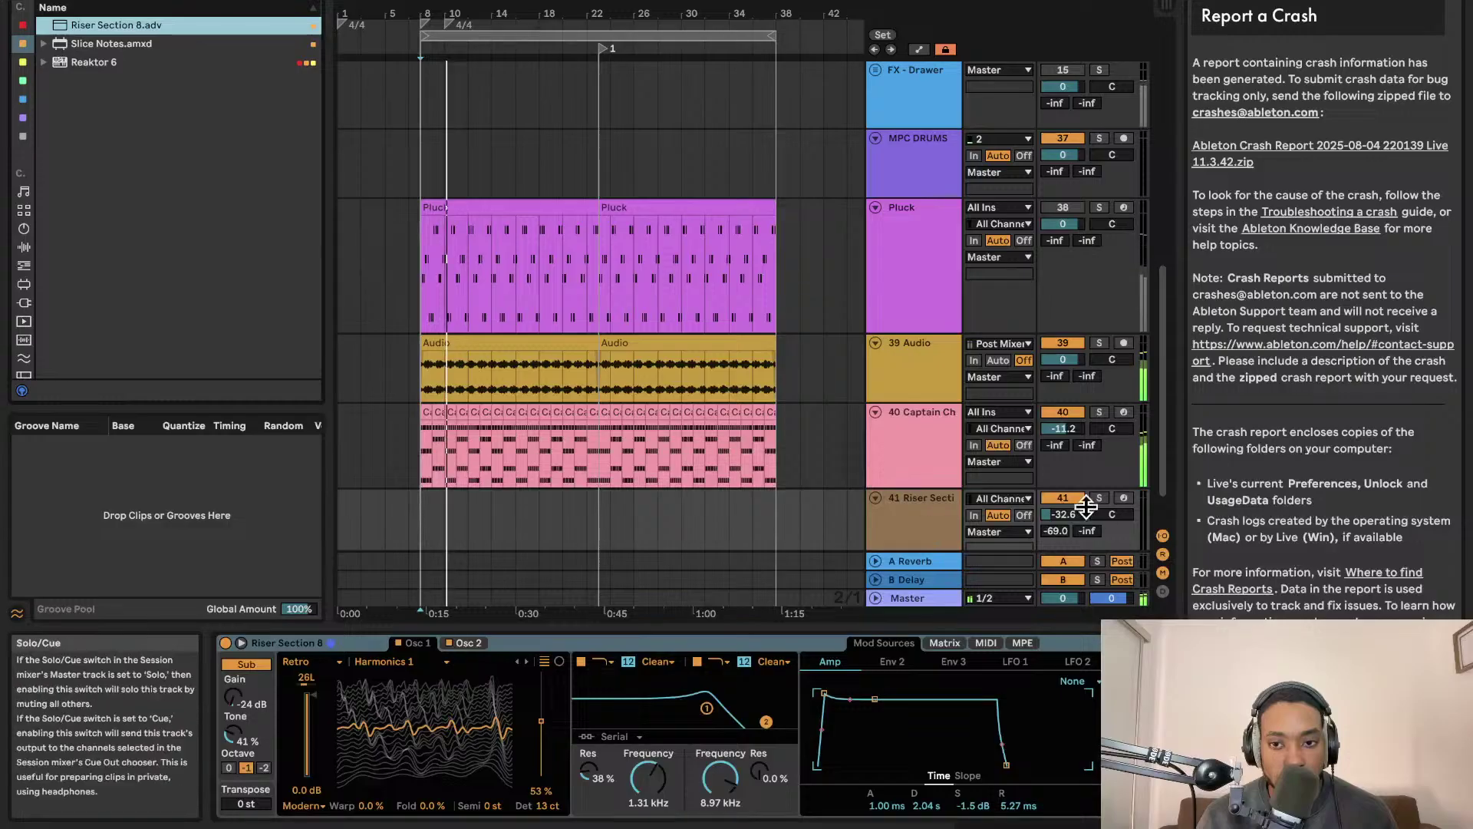
pyautogui.moveTo(1064, 514); pyautogui.dragTo(1063, 526)
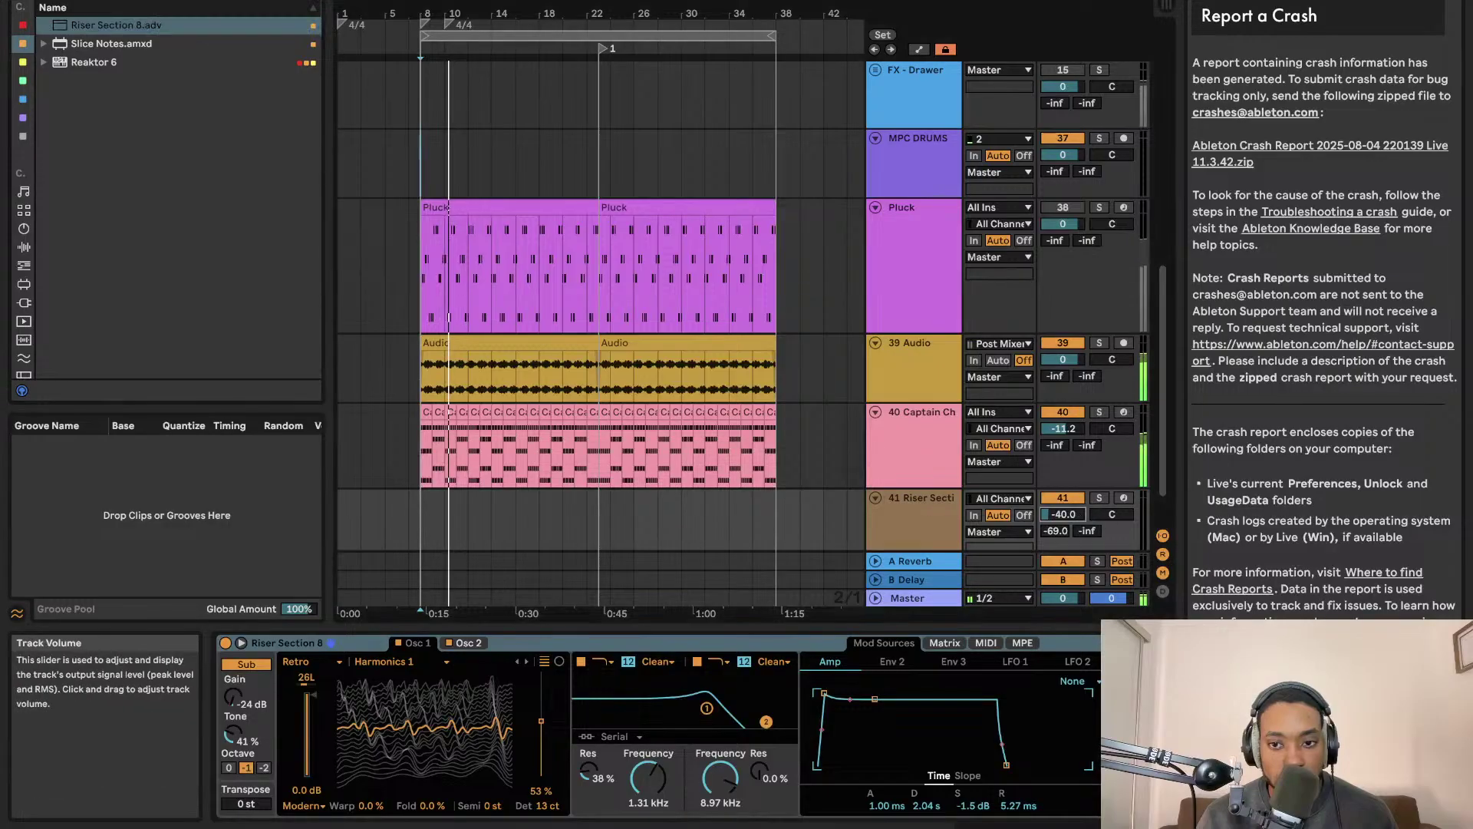
pyautogui.click(1124, 497)
pyautogui.moveTo(1063, 517); pyautogui.dragTo(1063, 528)
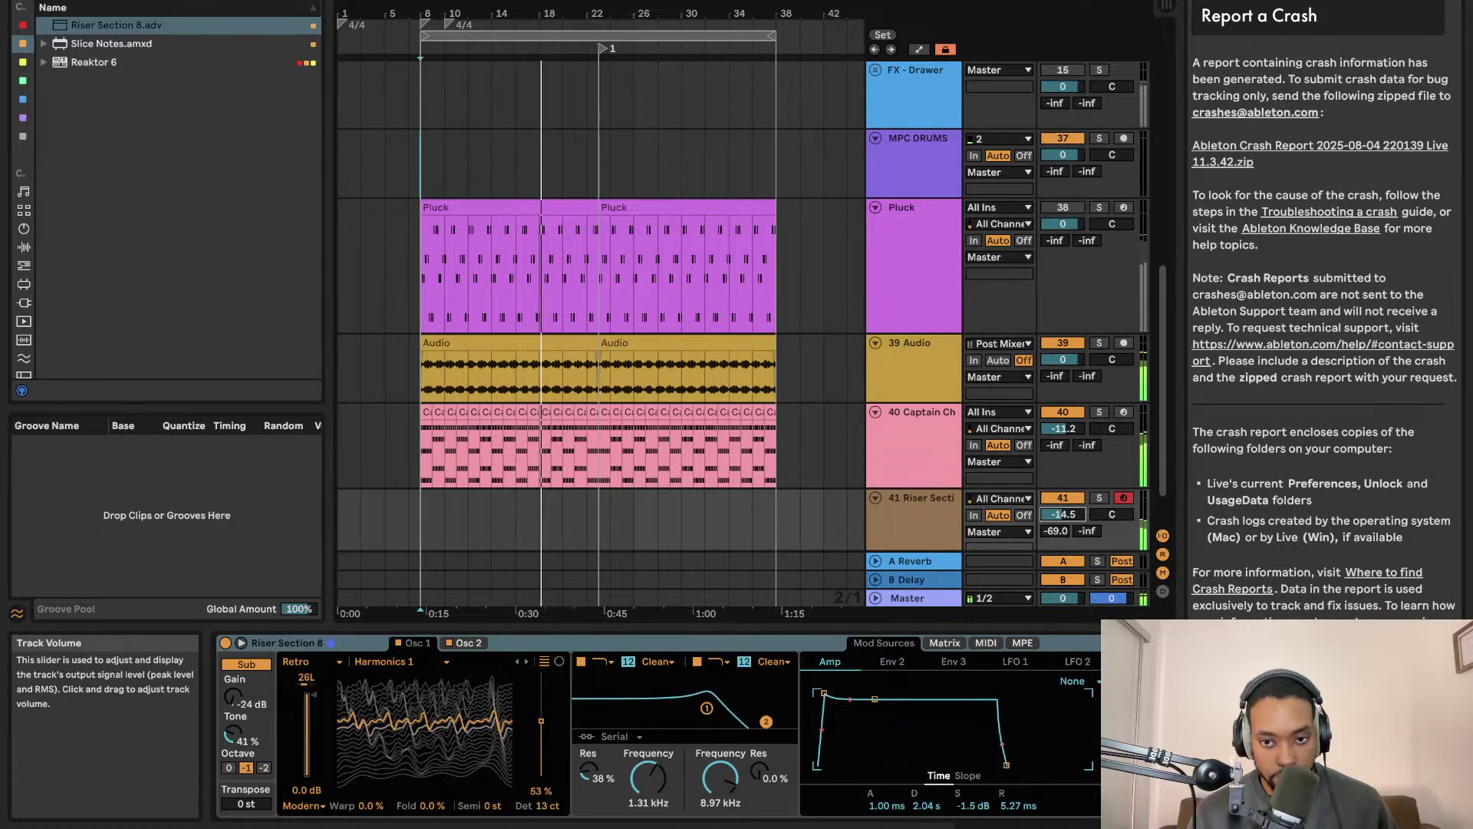
# Try Reaktor 6 on a new track below the riser track and delete that track
pyautogui.scroll(-2, 1018, 525)
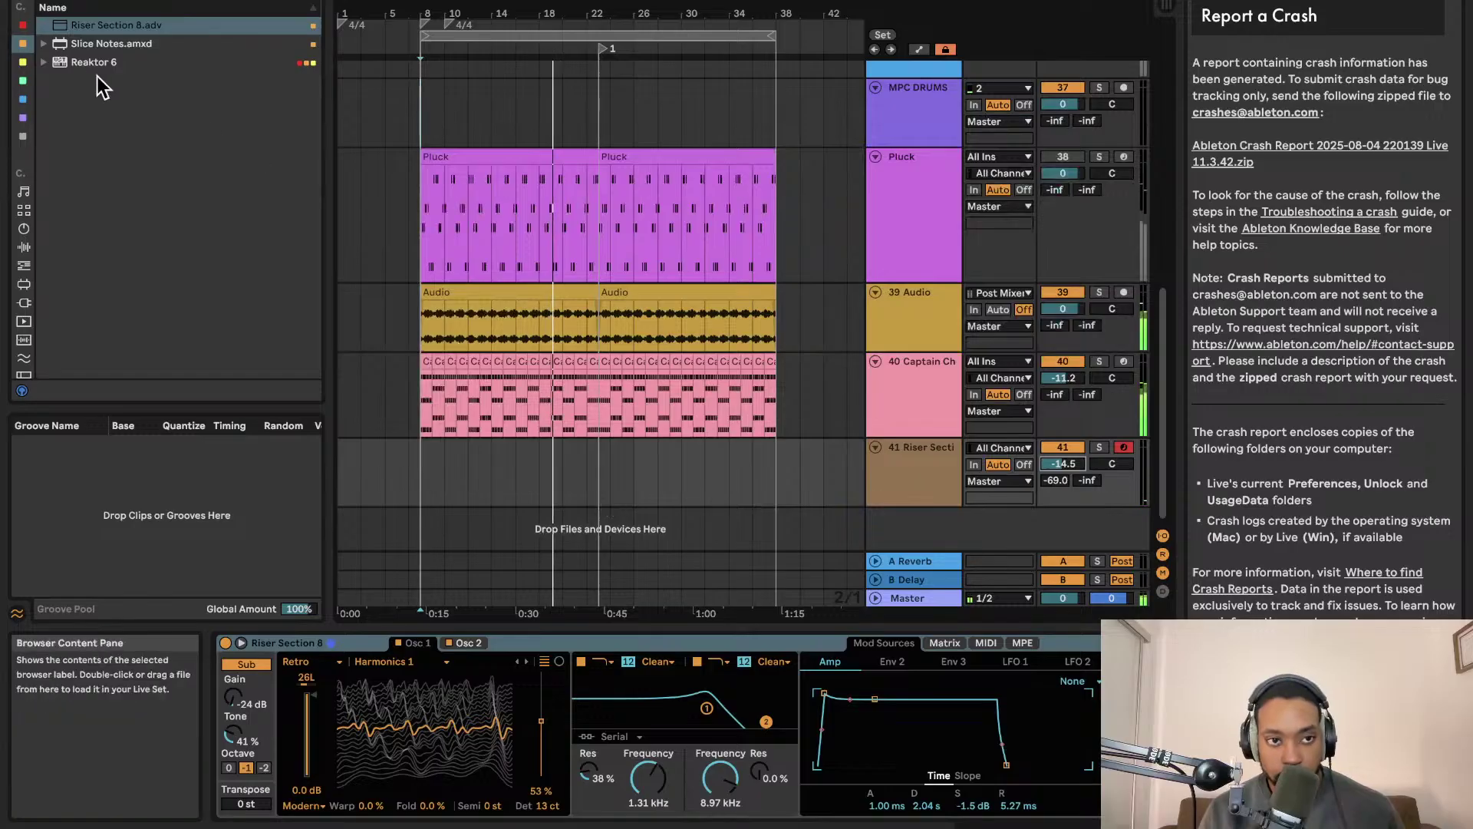
pyautogui.moveTo(87, 65); pyautogui.dragTo(559, 470)
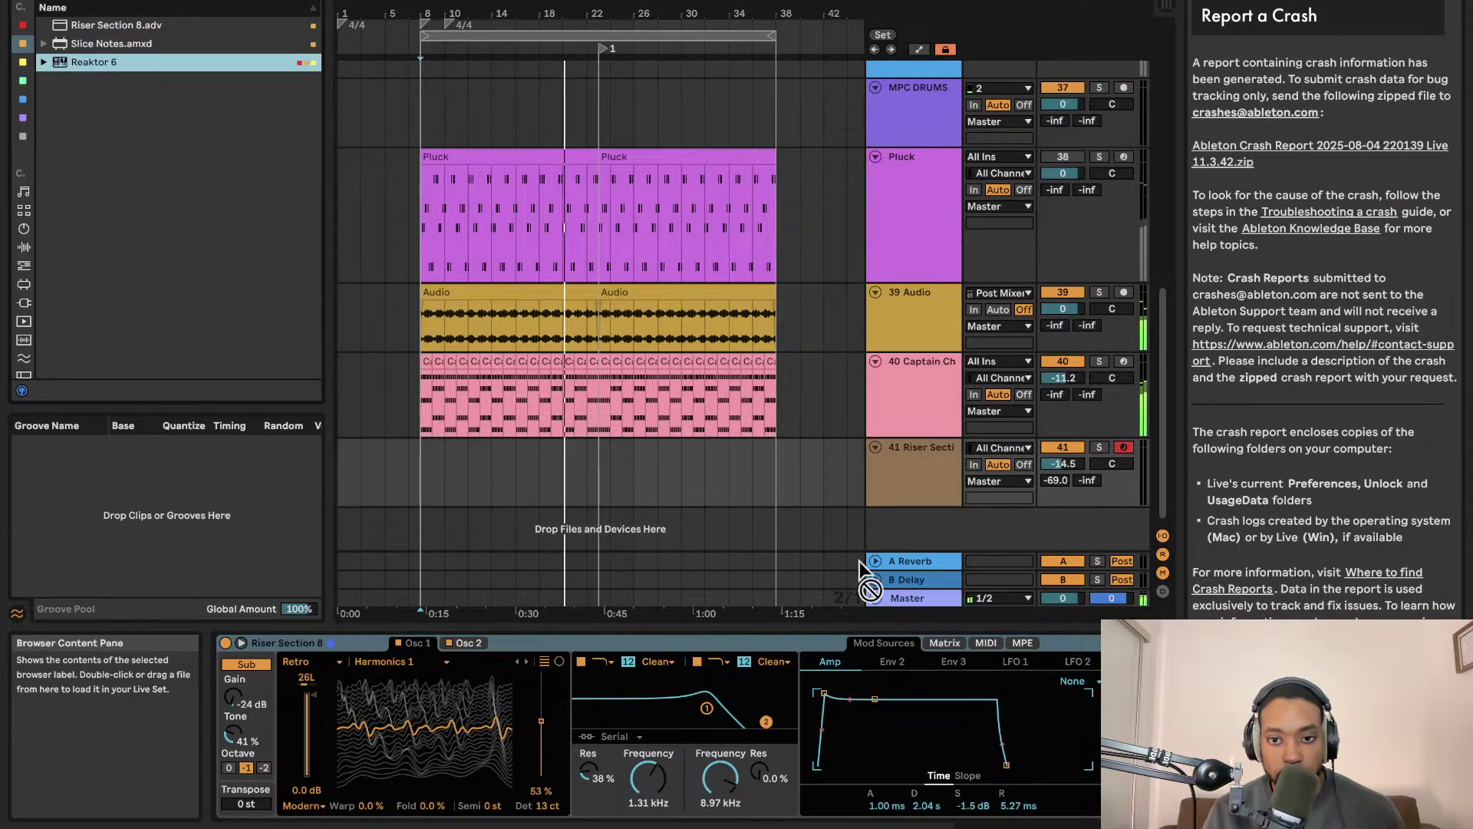
pyautogui.moveTo(903, 525); pyautogui.dragTo(903, 526)
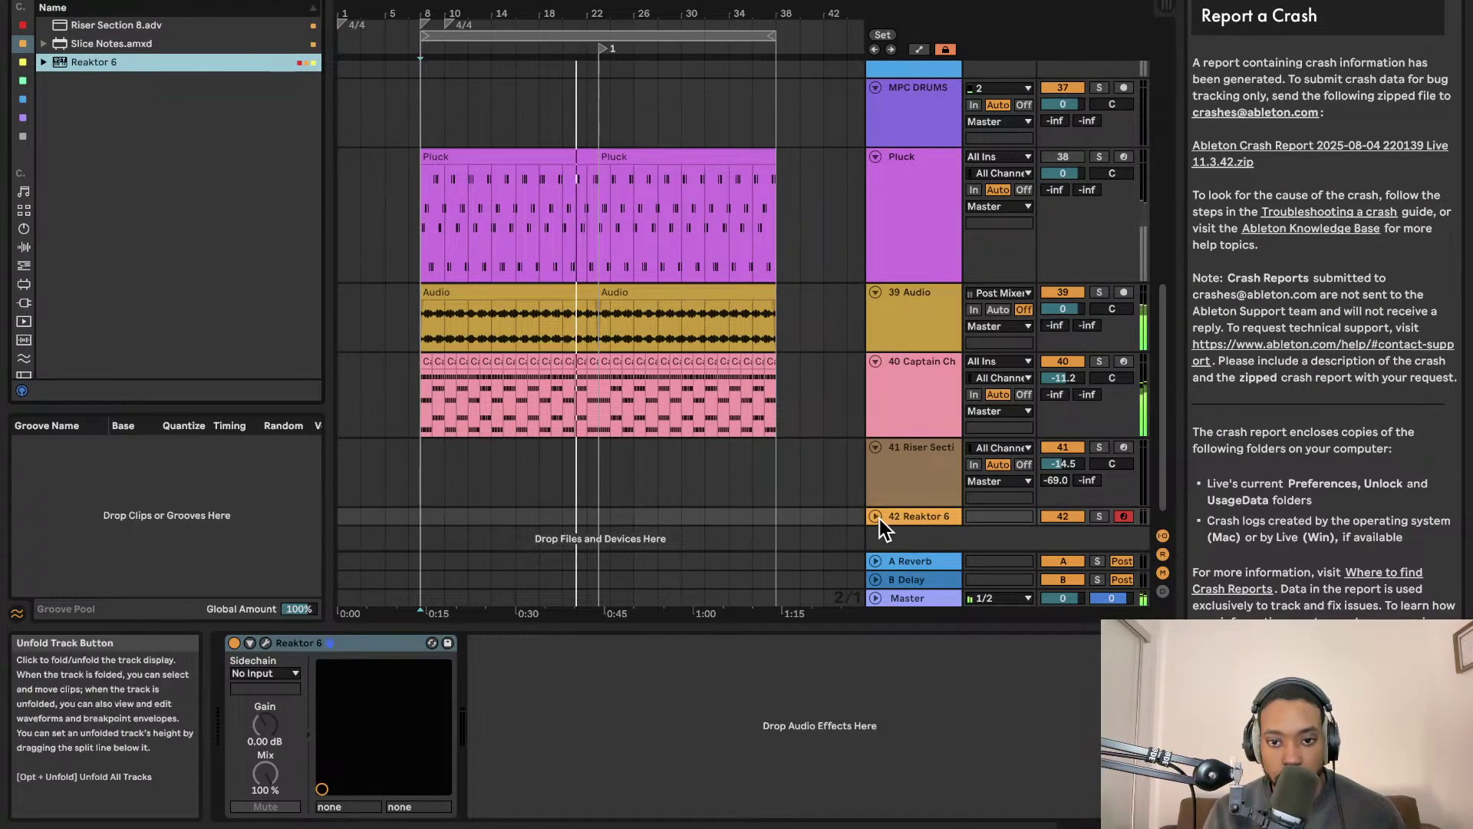
pyautogui.press('BackSpace')
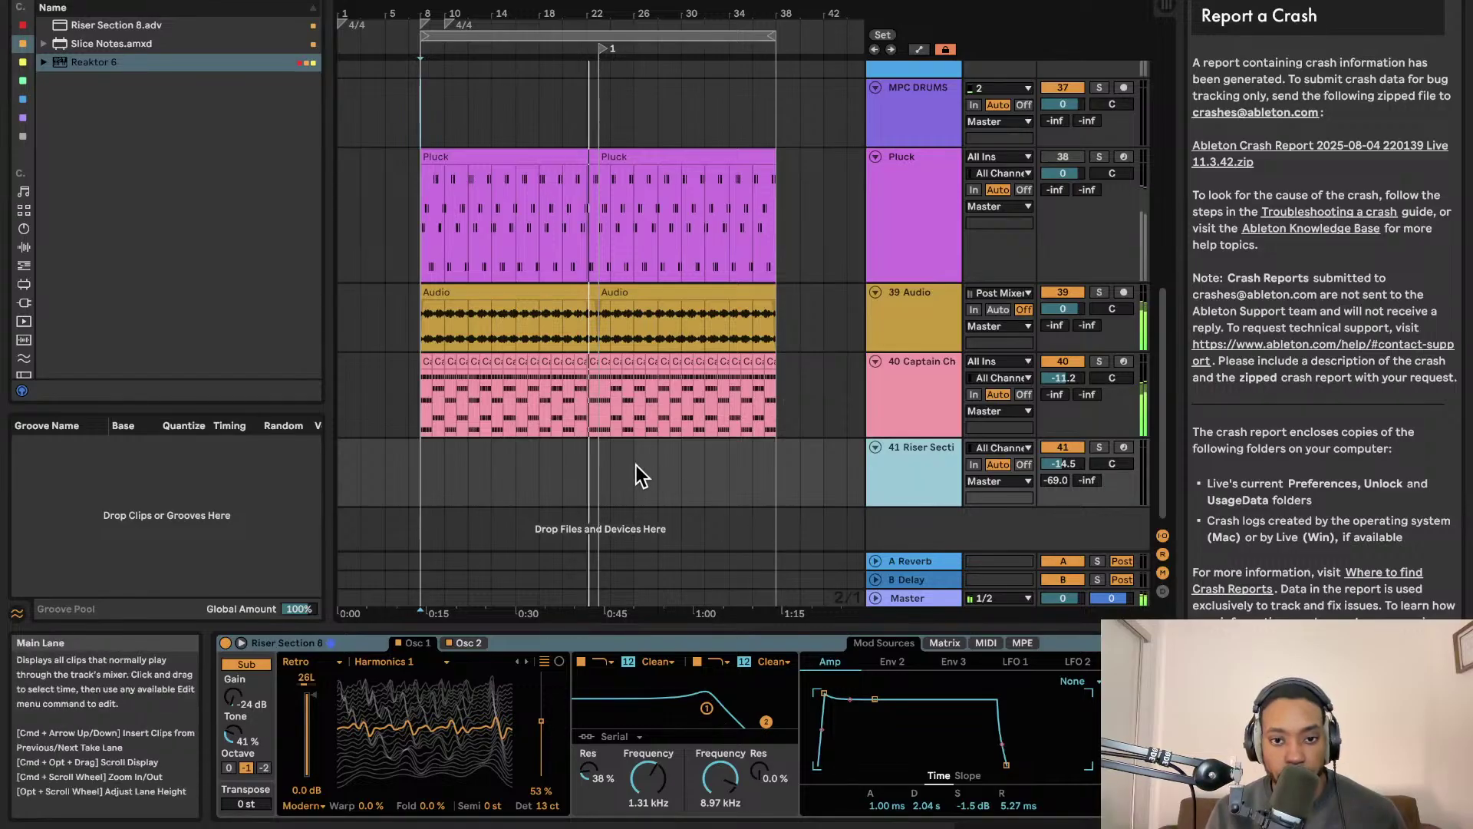
# Load the Percussion Effects Basic rack from the Mixing & Mastering audio effects onto a new track below the riser track
pyautogui.click(21, 28)
pyautogui.click(23, 43)
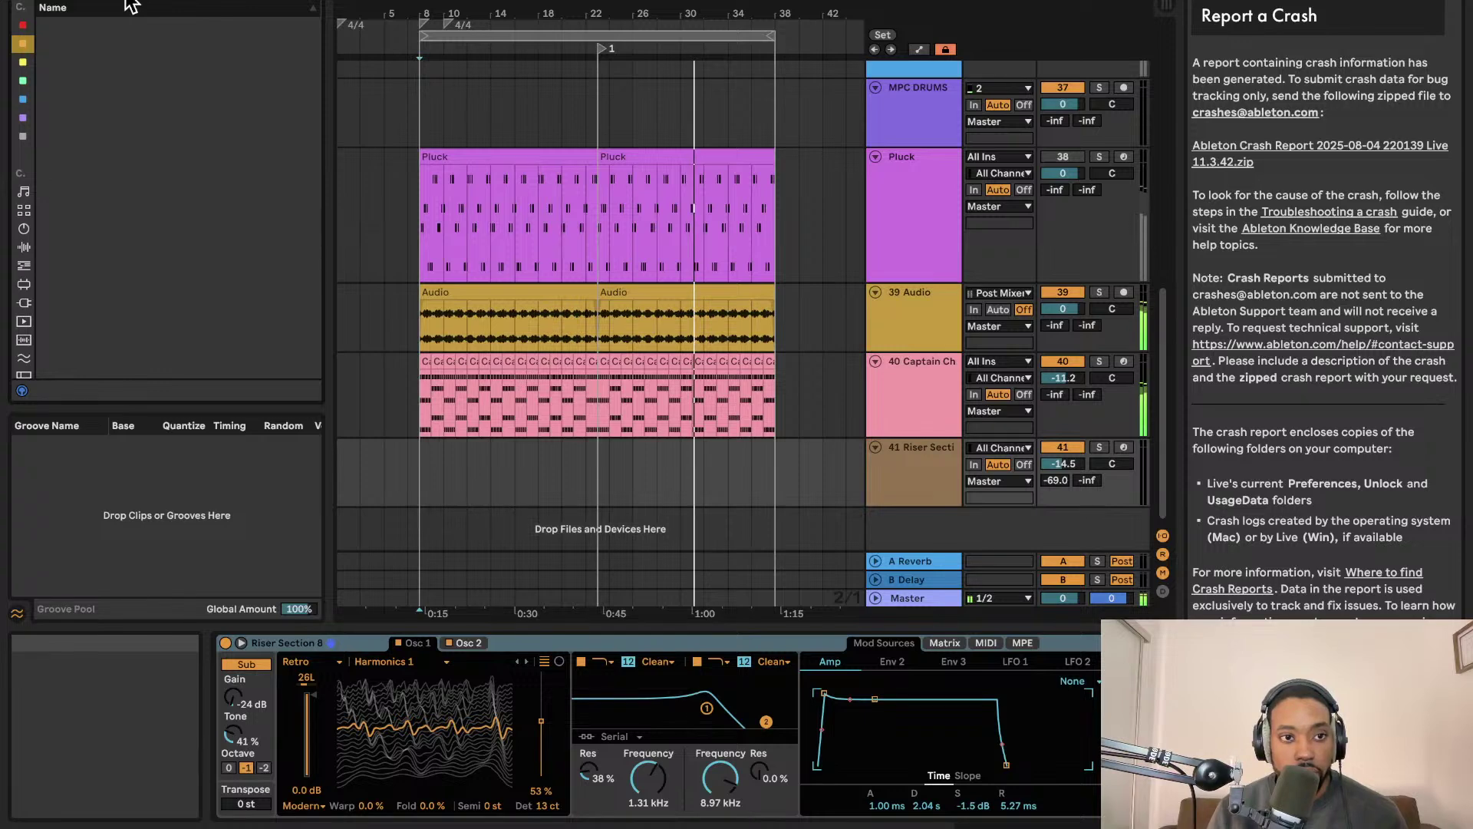
pyautogui.click(24, 246)
pyautogui.click(47, 25)
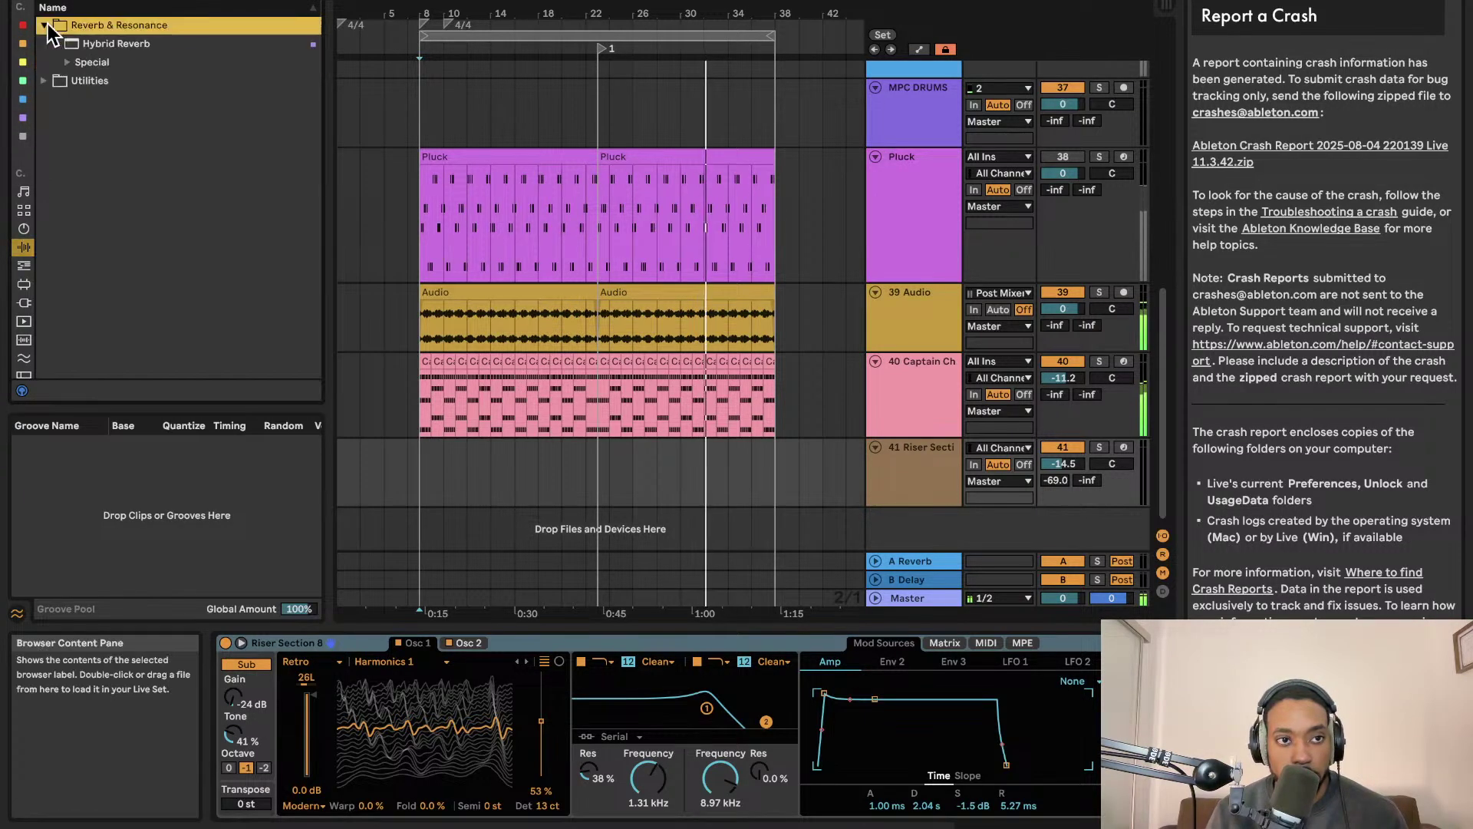
pyautogui.click(66, 48)
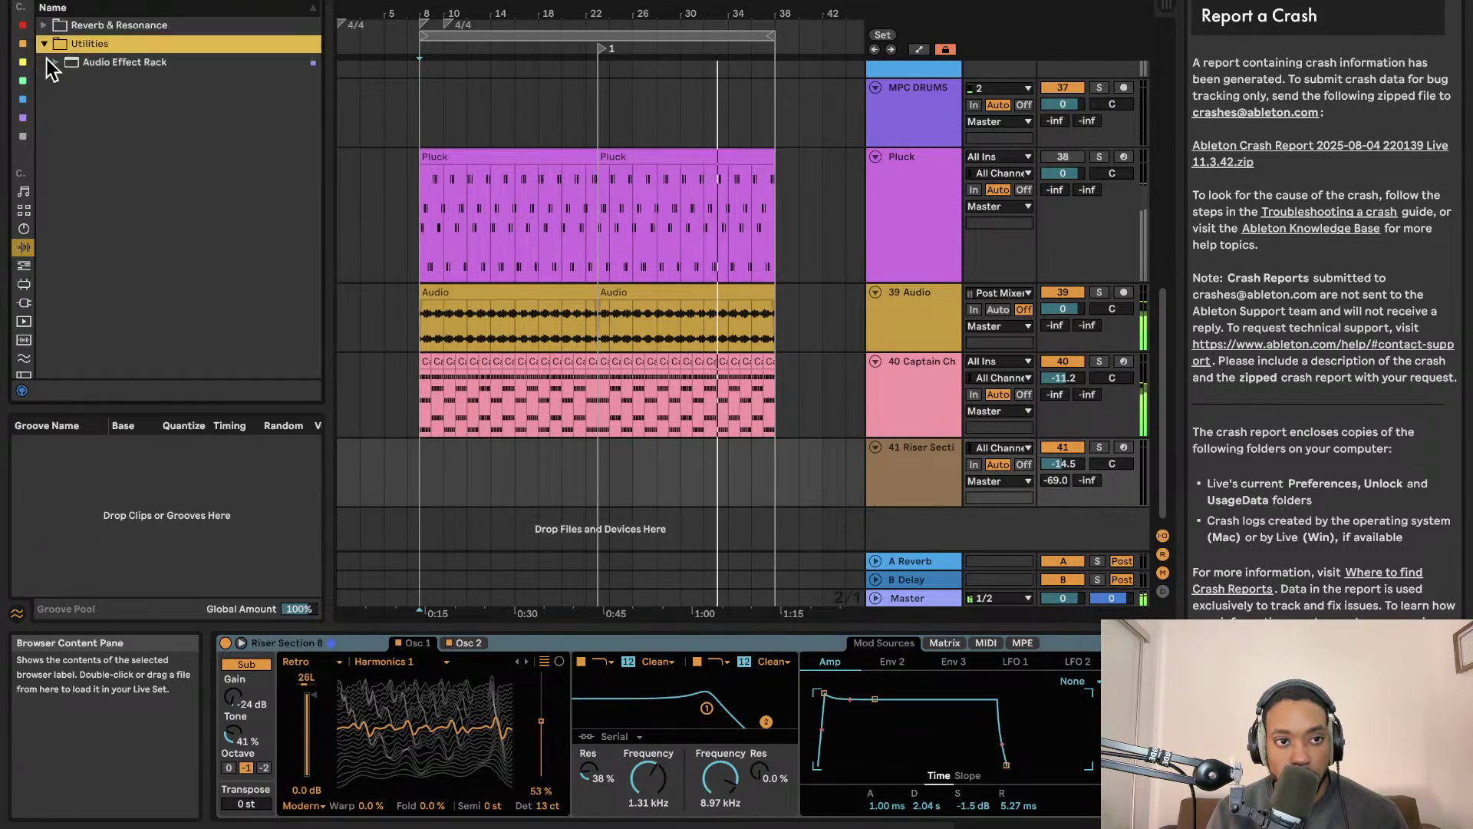
pyautogui.click(48, 62)
pyautogui.click(73, 82)
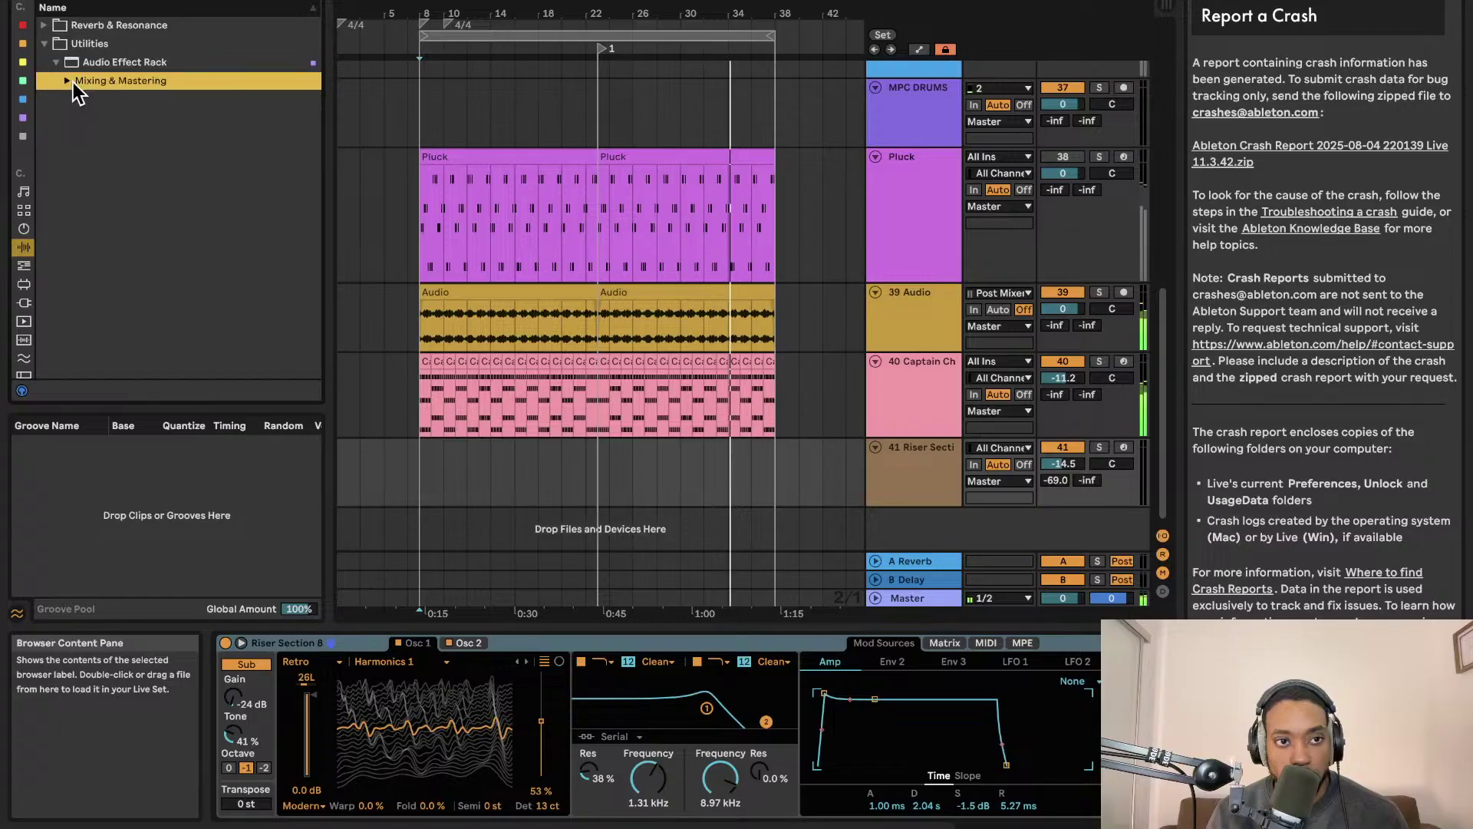
pyautogui.click(69, 81)
pyautogui.moveTo(135, 96); pyautogui.dragTo(864, 356)
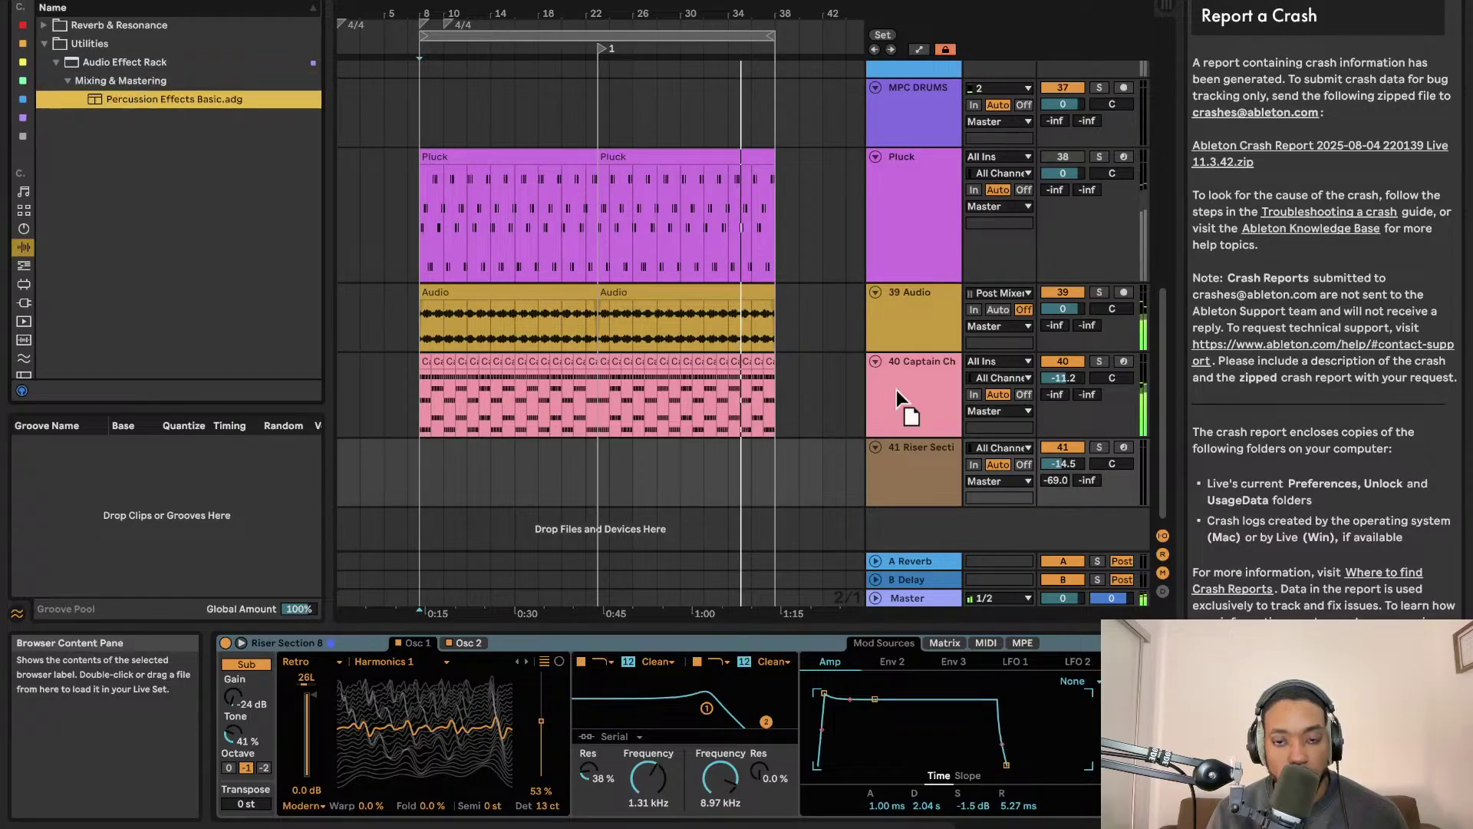
pyautogui.moveTo(941, 525); pyautogui.dragTo(941, 526)
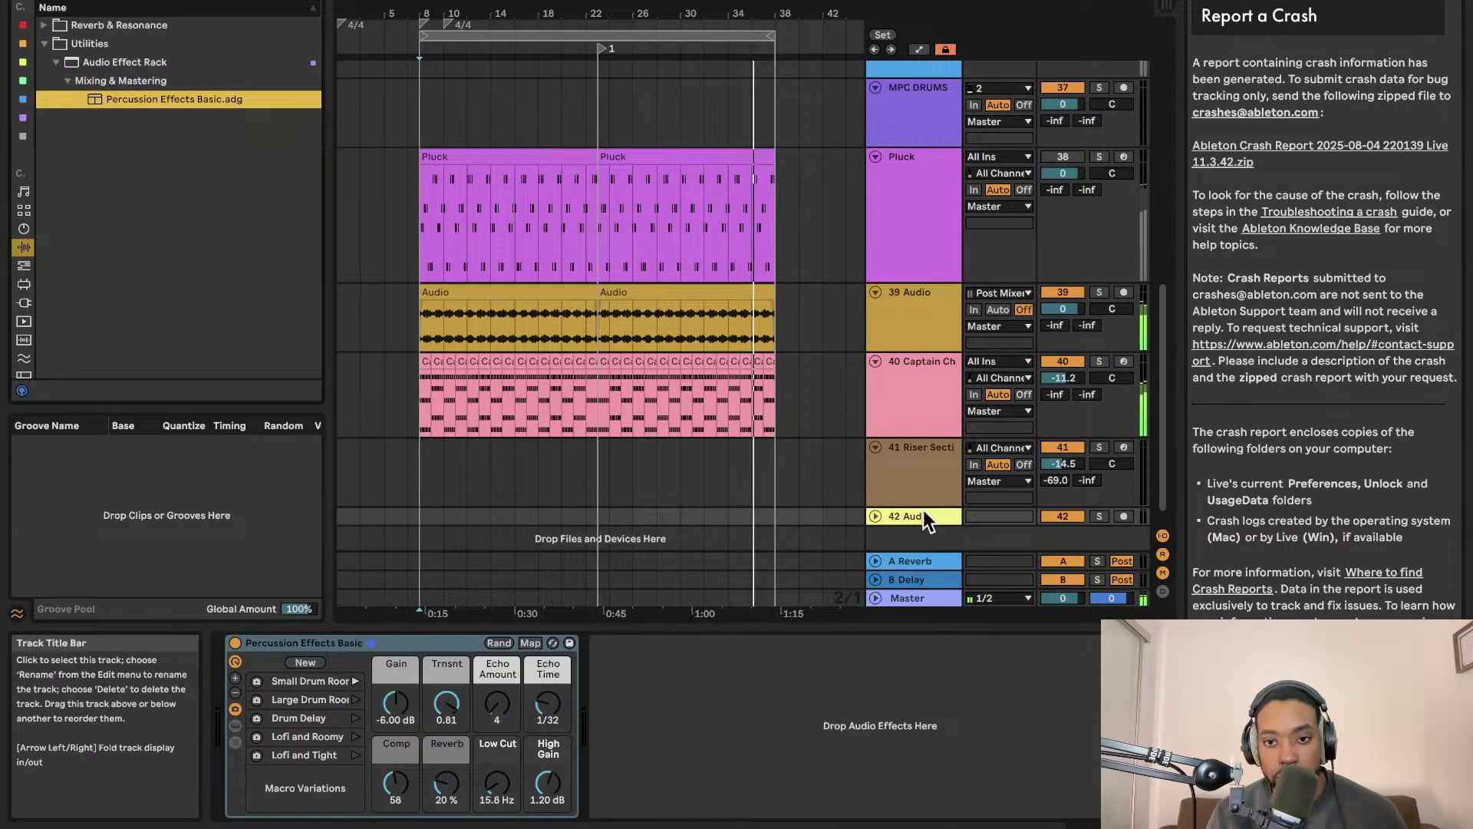
# Arm the Percussion Effects Basic track to test it, and delete the track
pyautogui.click(1120, 516)
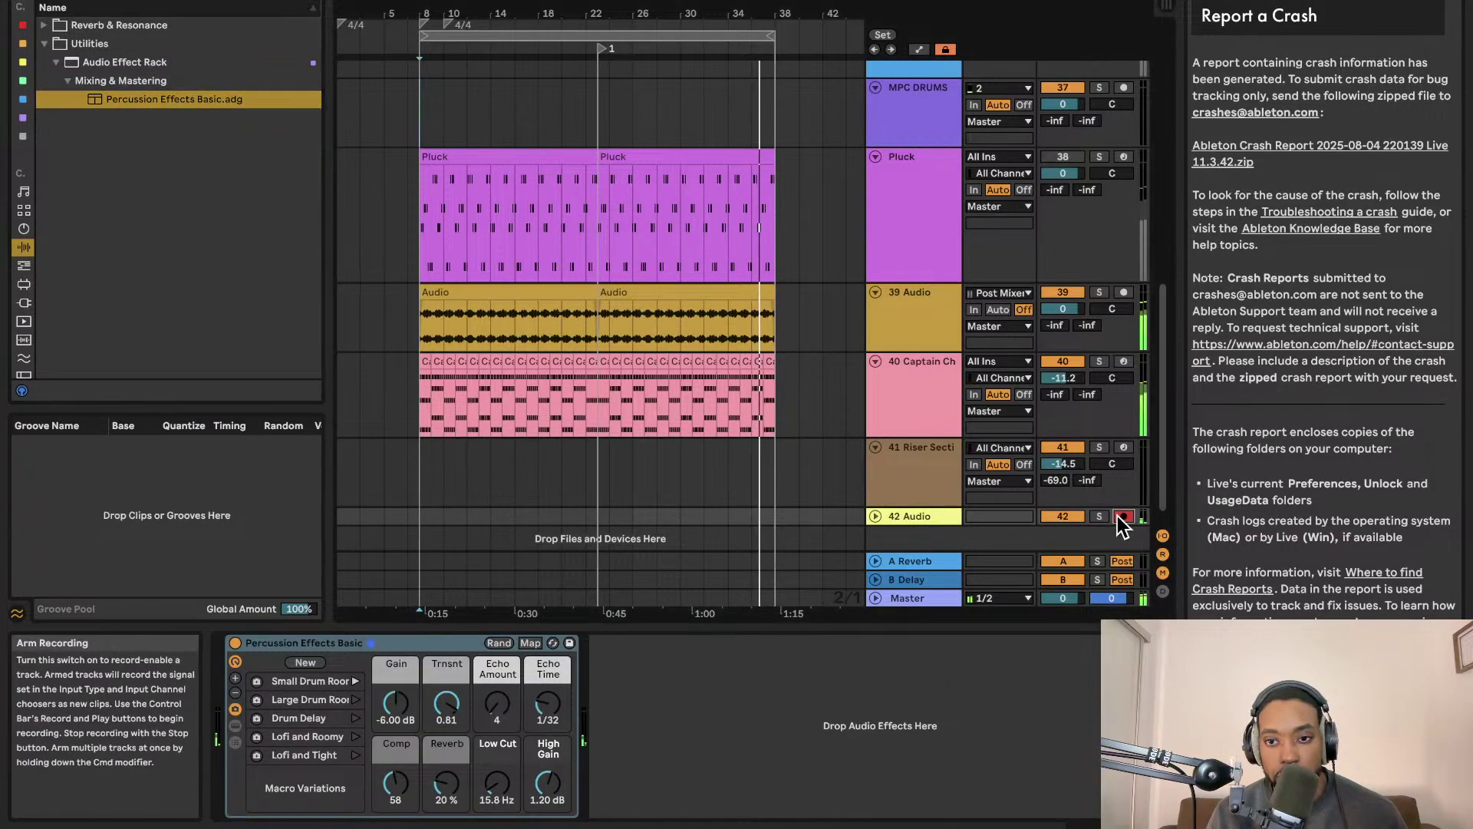
pyautogui.click(875, 514)
pyautogui.press('Delete')
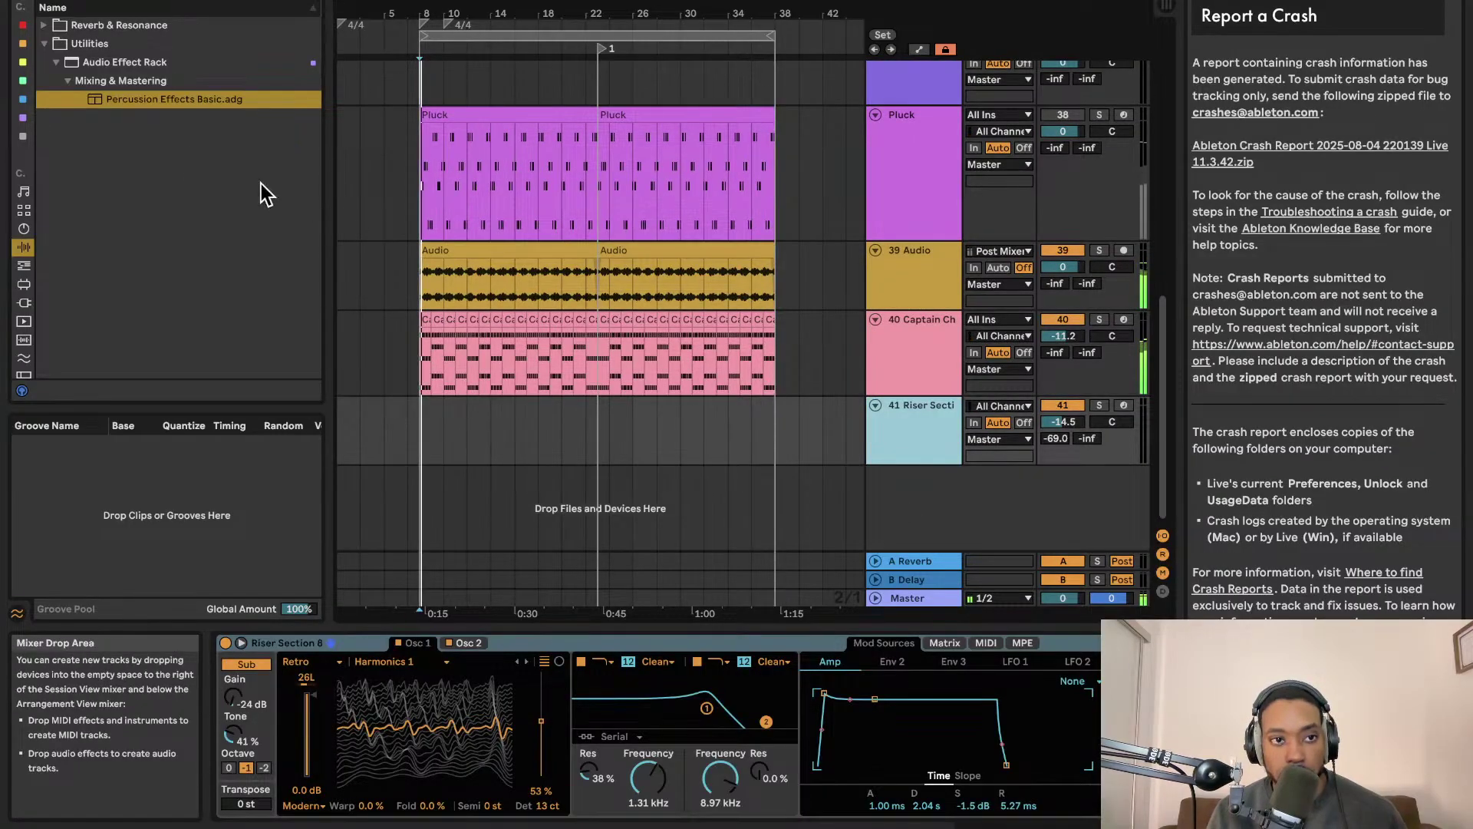
# Load the Bathtub Percussion preset of Hybrid Reverb onto a new audio track below the riser track and arm it
pyautogui.click(44, 25)
pyautogui.click(58, 43)
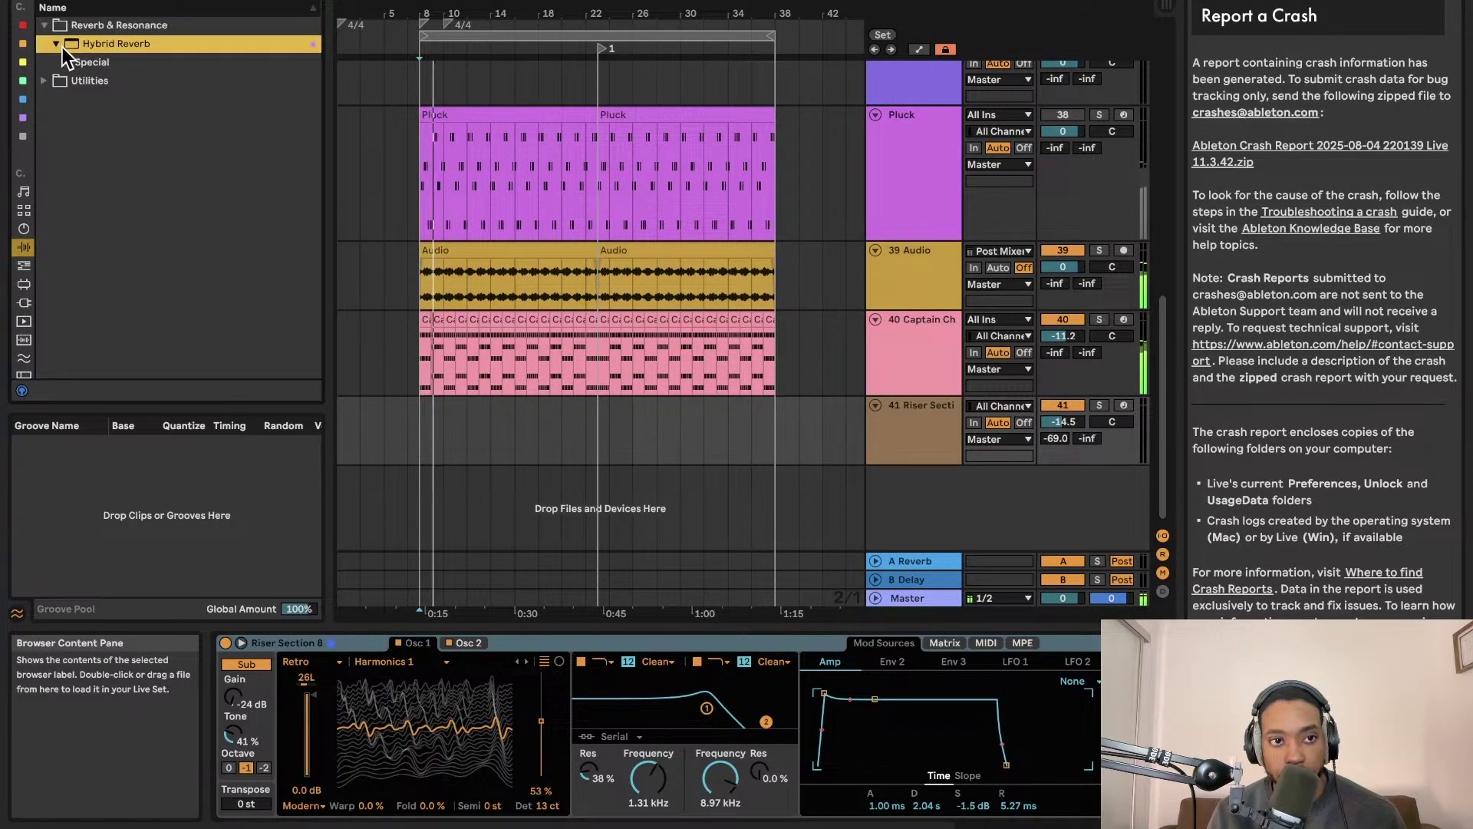
pyautogui.click(68, 62)
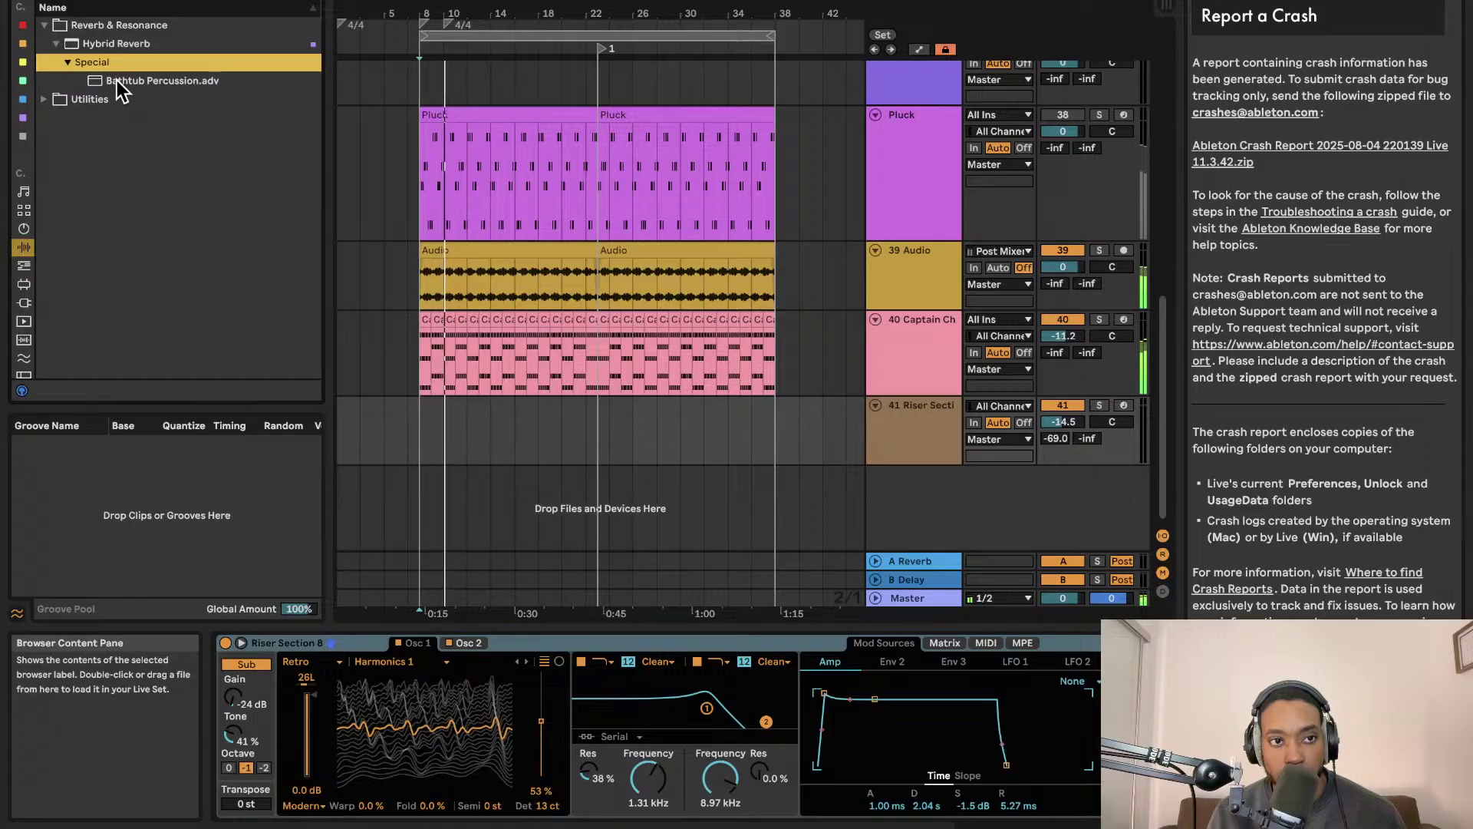
pyautogui.moveTo(117, 79); pyautogui.dragTo(650, 249)
pyautogui.moveTo(914, 517); pyautogui.dragTo(915, 517)
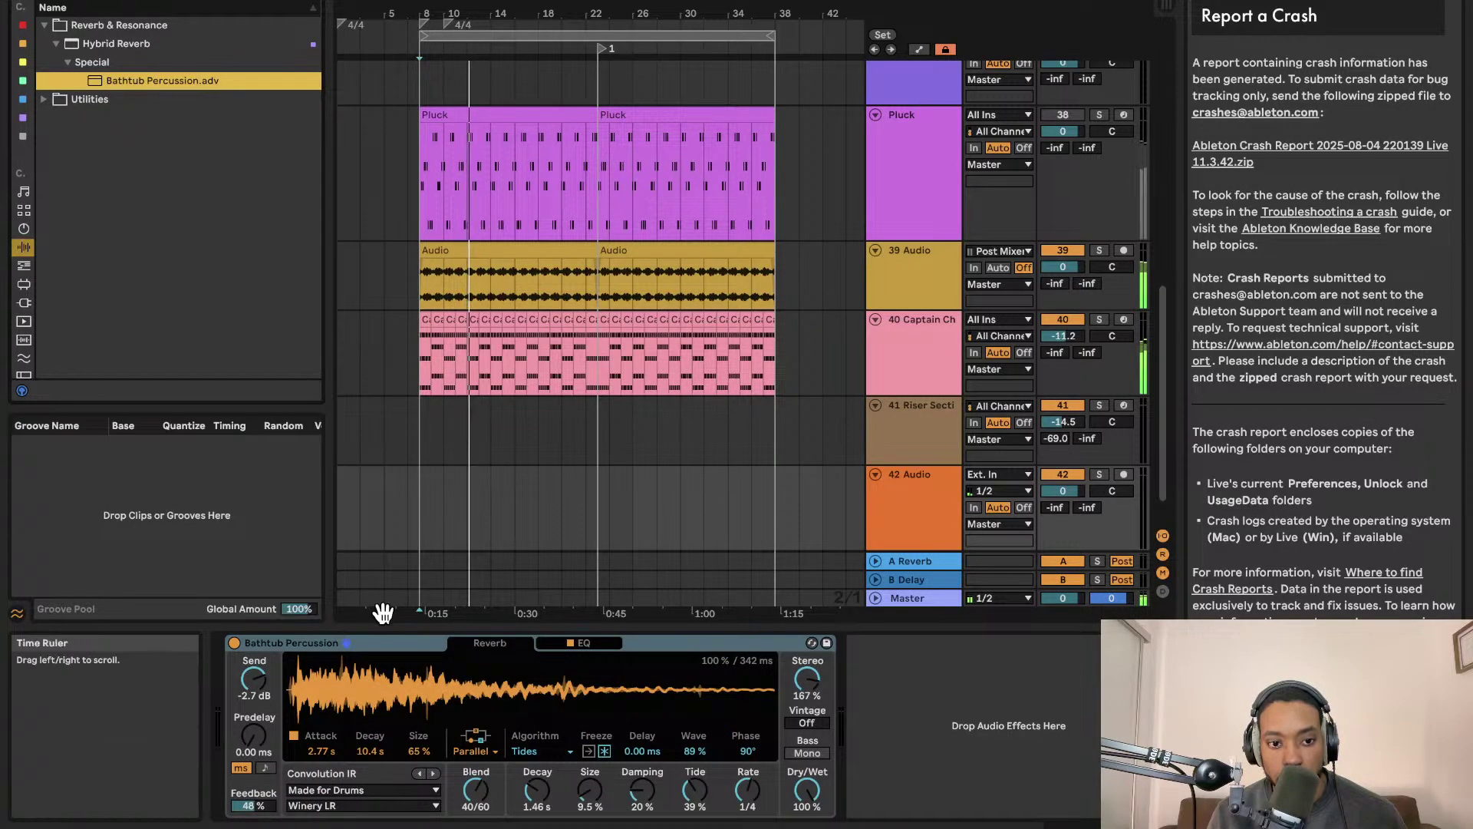
pyautogui.click(1124, 475)
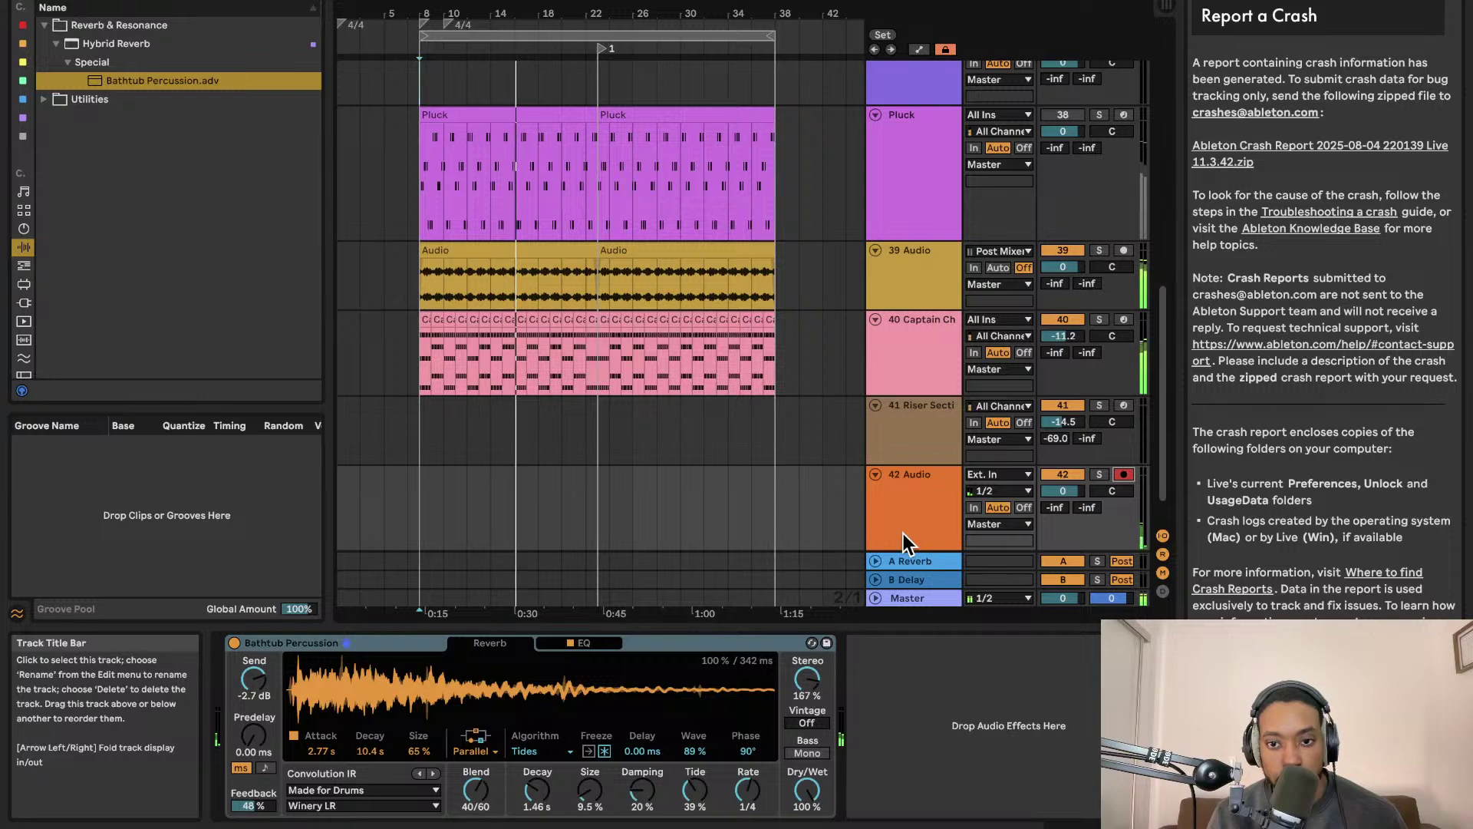
# Audition the 42 Audio track soloed, take it out of solo, and mute it
pyautogui.click(1099, 475)
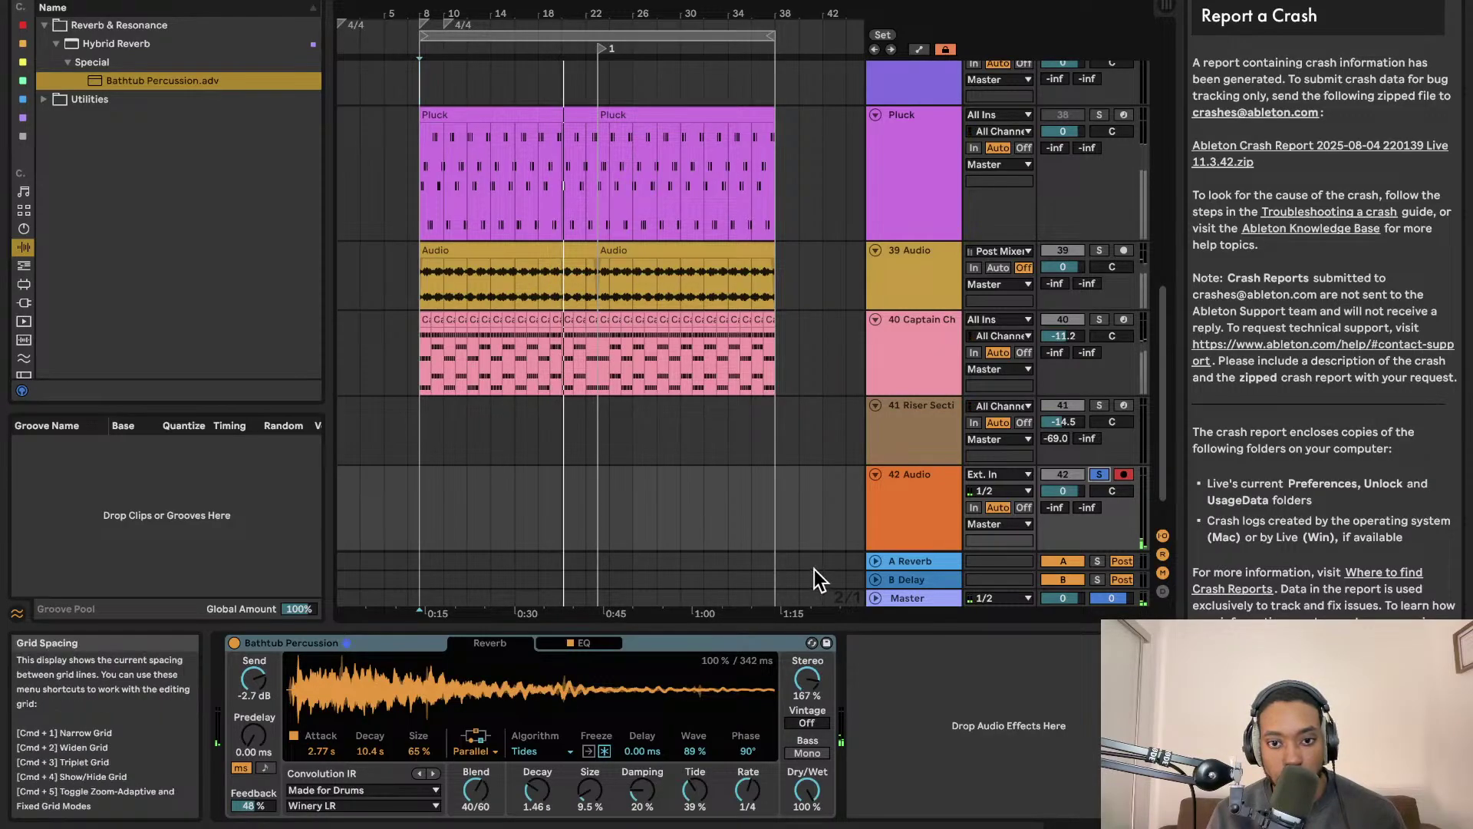
pyautogui.click(1097, 474)
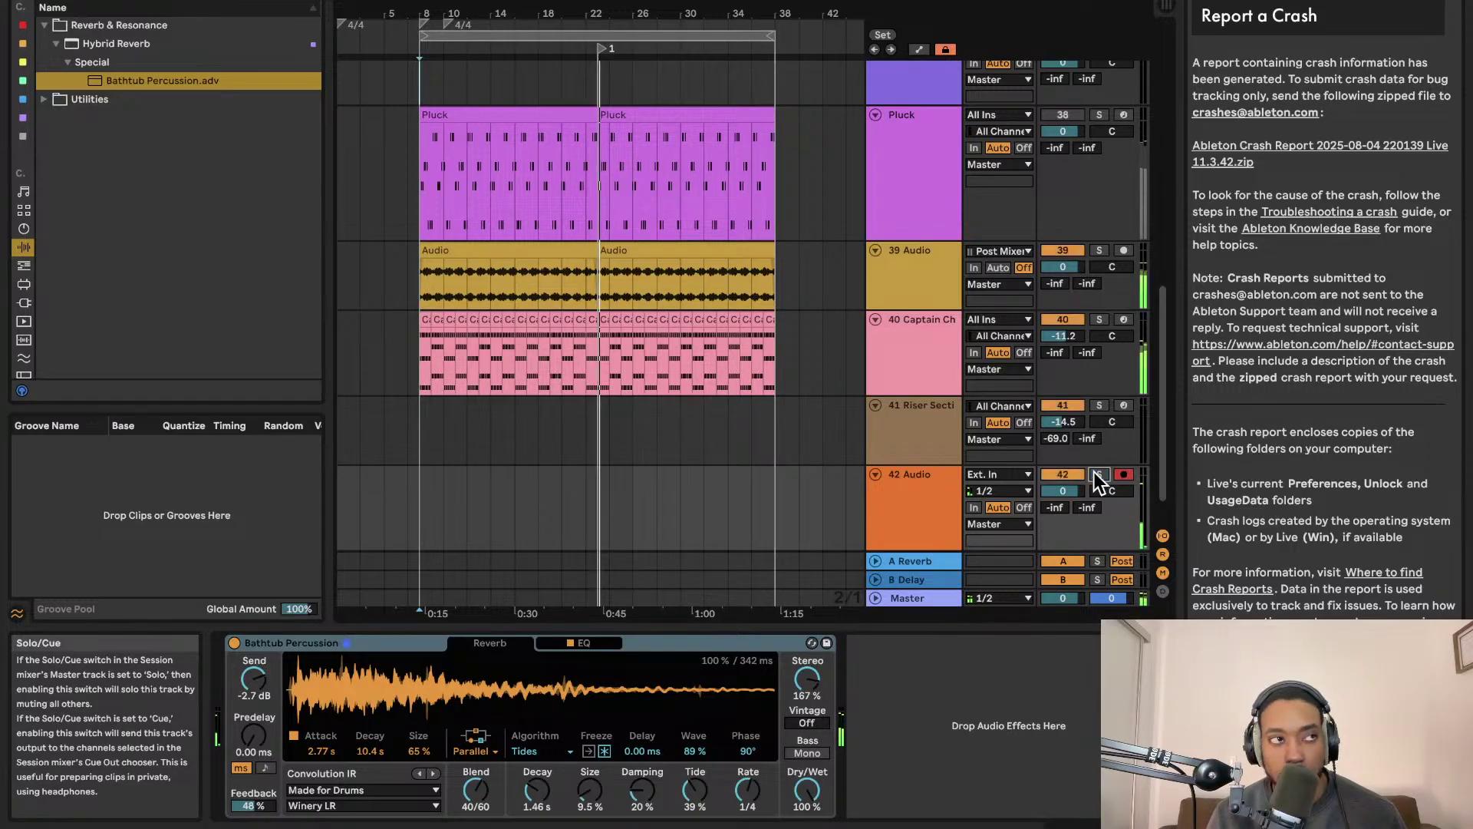
pyautogui.click(1062, 474)
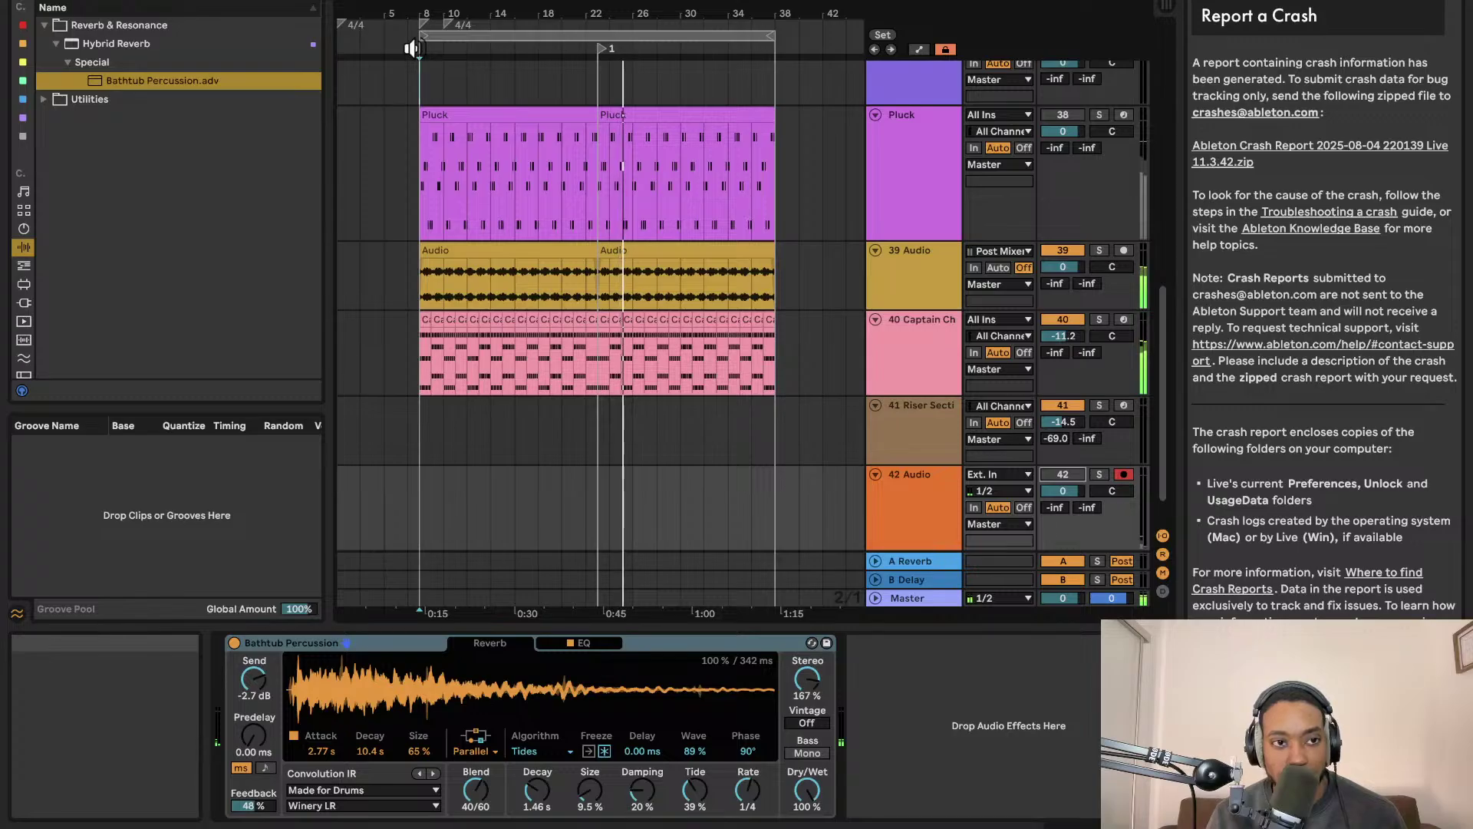
# Load the Prophet-VS V instrument onto a new track below 42 Audio, and lower the 42 Audio track's volume to -5.8 dB
pyautogui.click(46, 99)
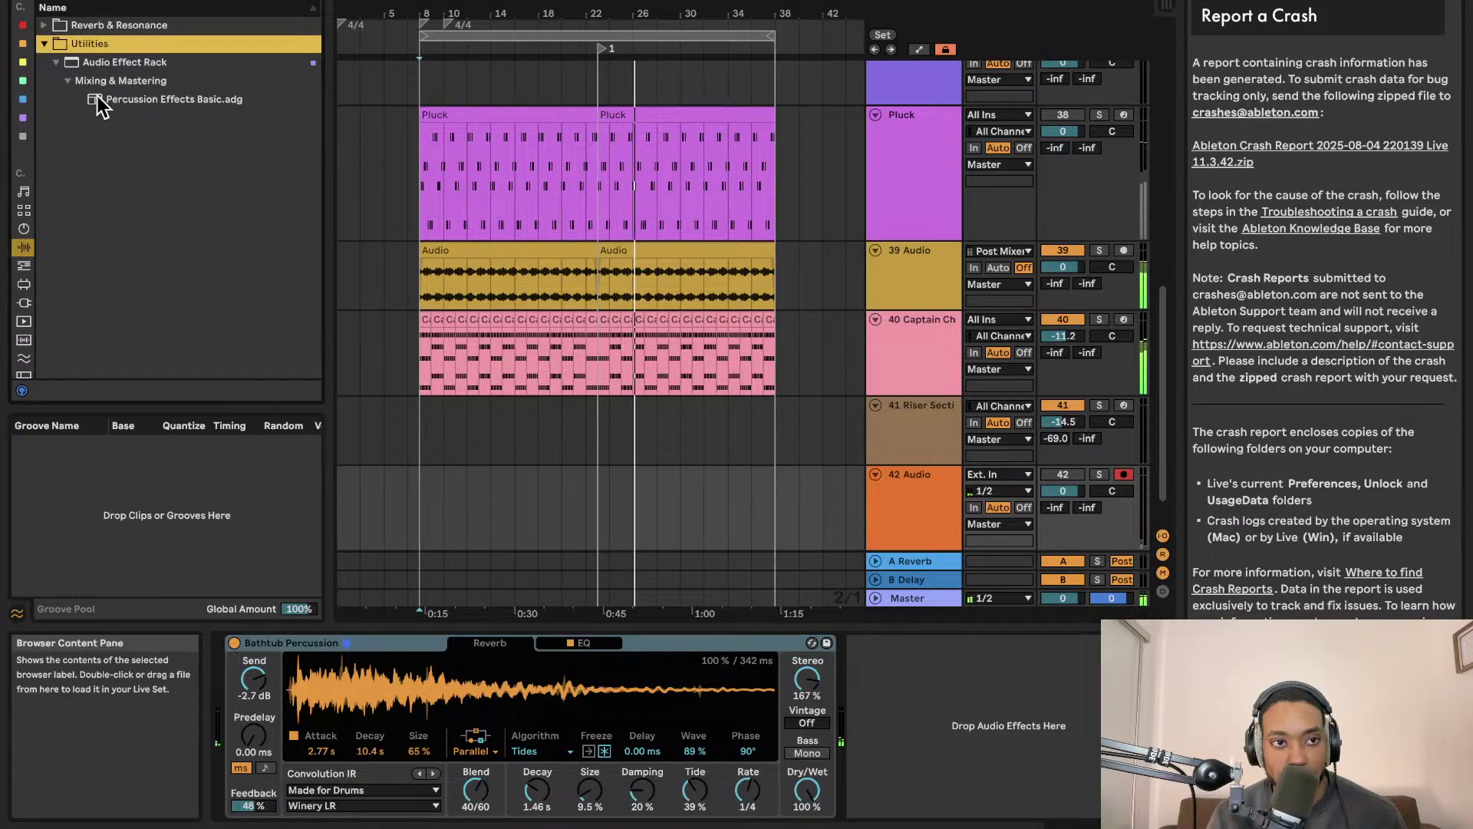
pyautogui.click(24, 302)
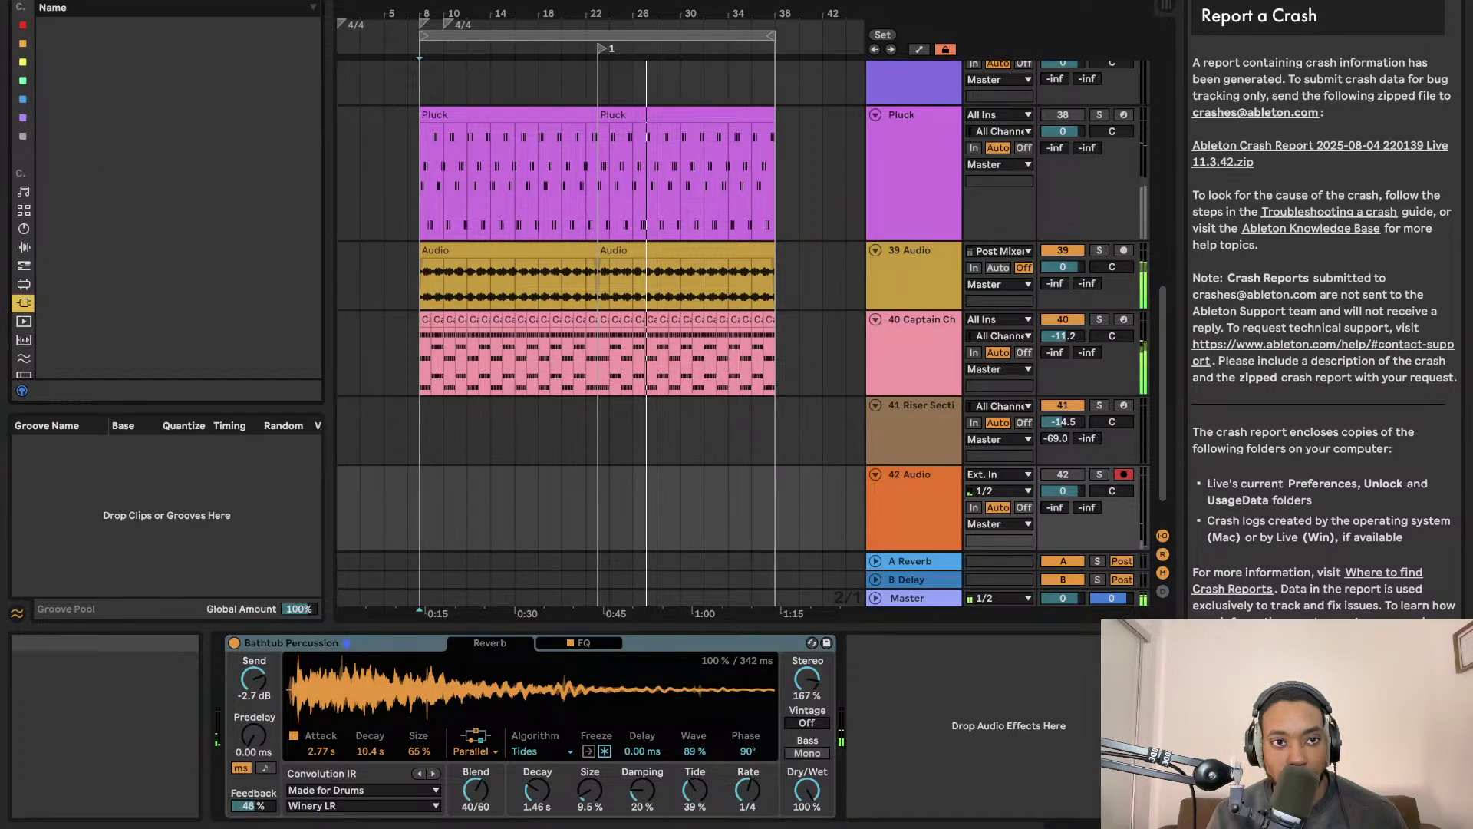
pyautogui.moveTo(123, 94); pyautogui.dragTo(899, 511)
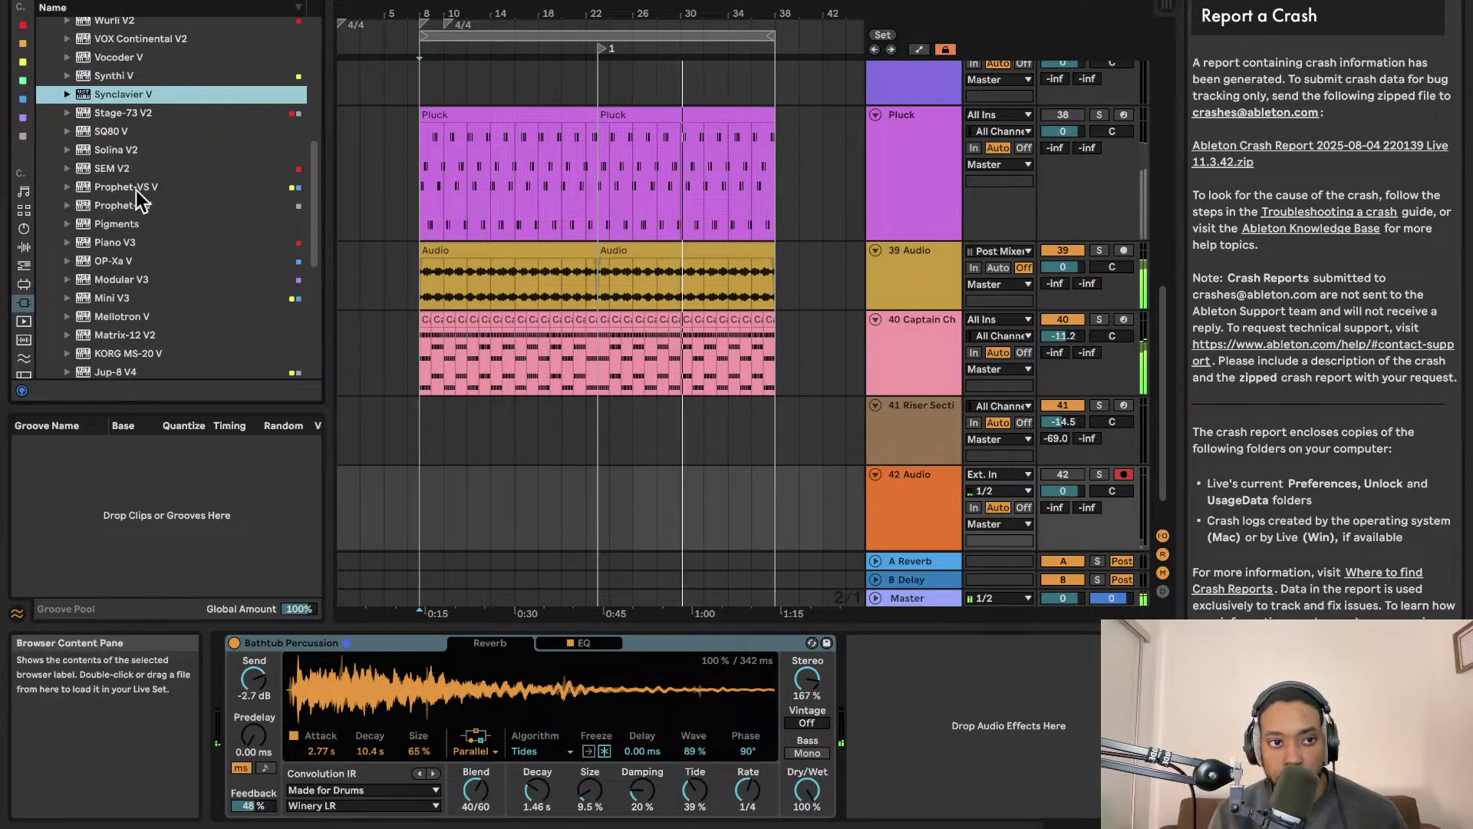
pyautogui.click(113, 132)
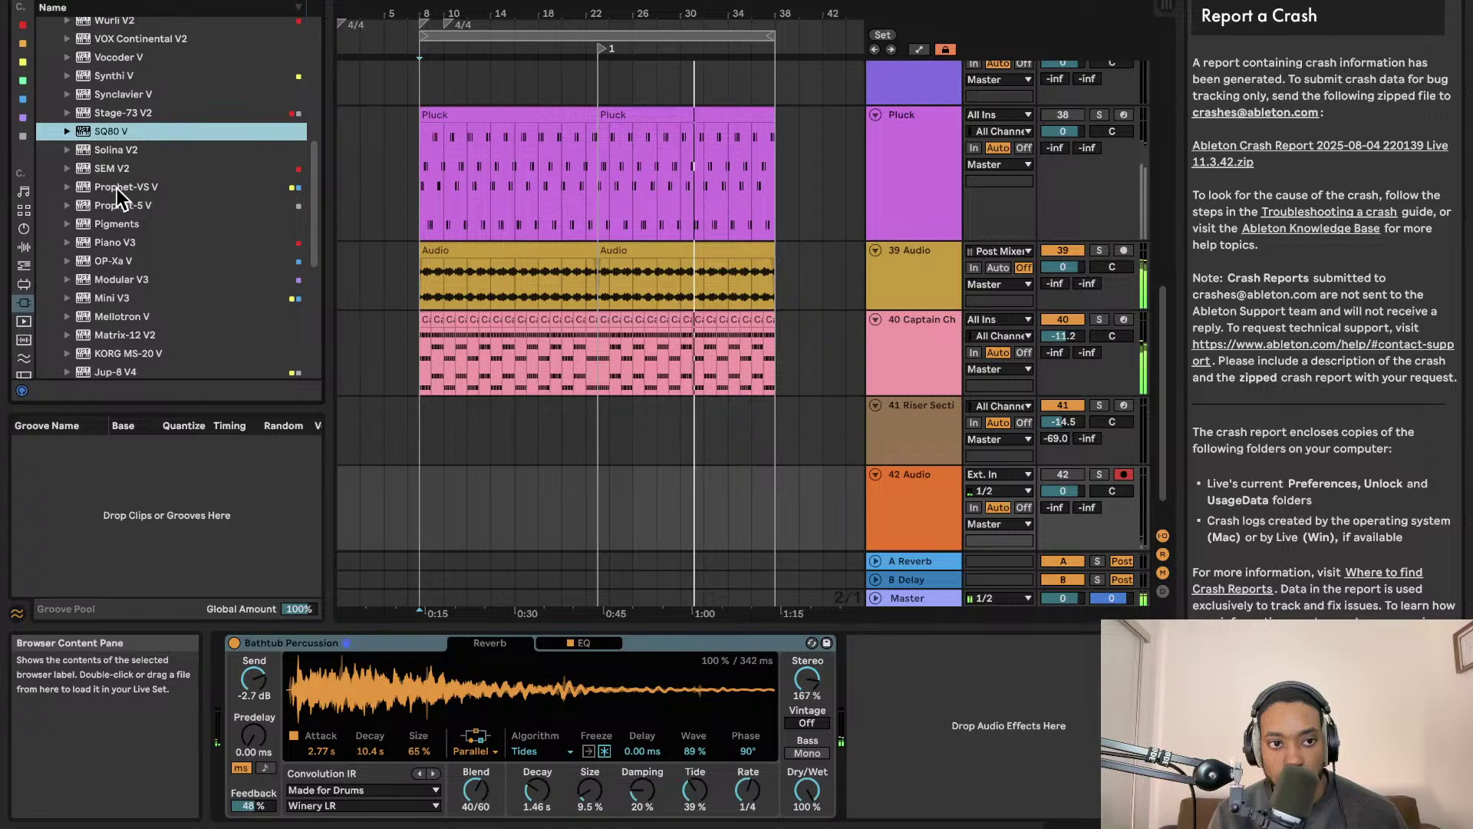
pyautogui.moveTo(118, 187); pyautogui.dragTo(986, 458)
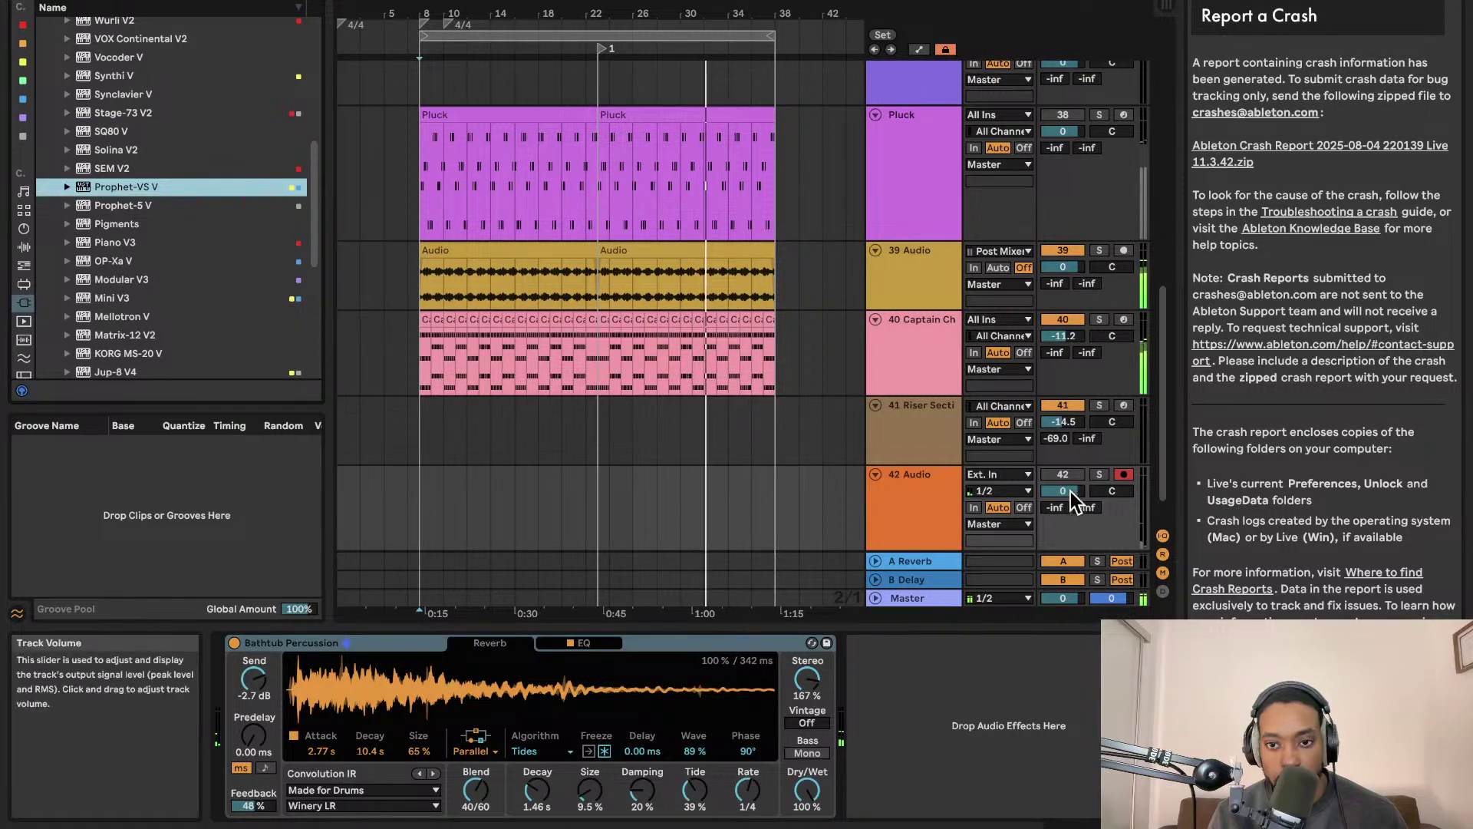
pyautogui.moveTo(1070, 490); pyautogui.dragTo(1070, 491)
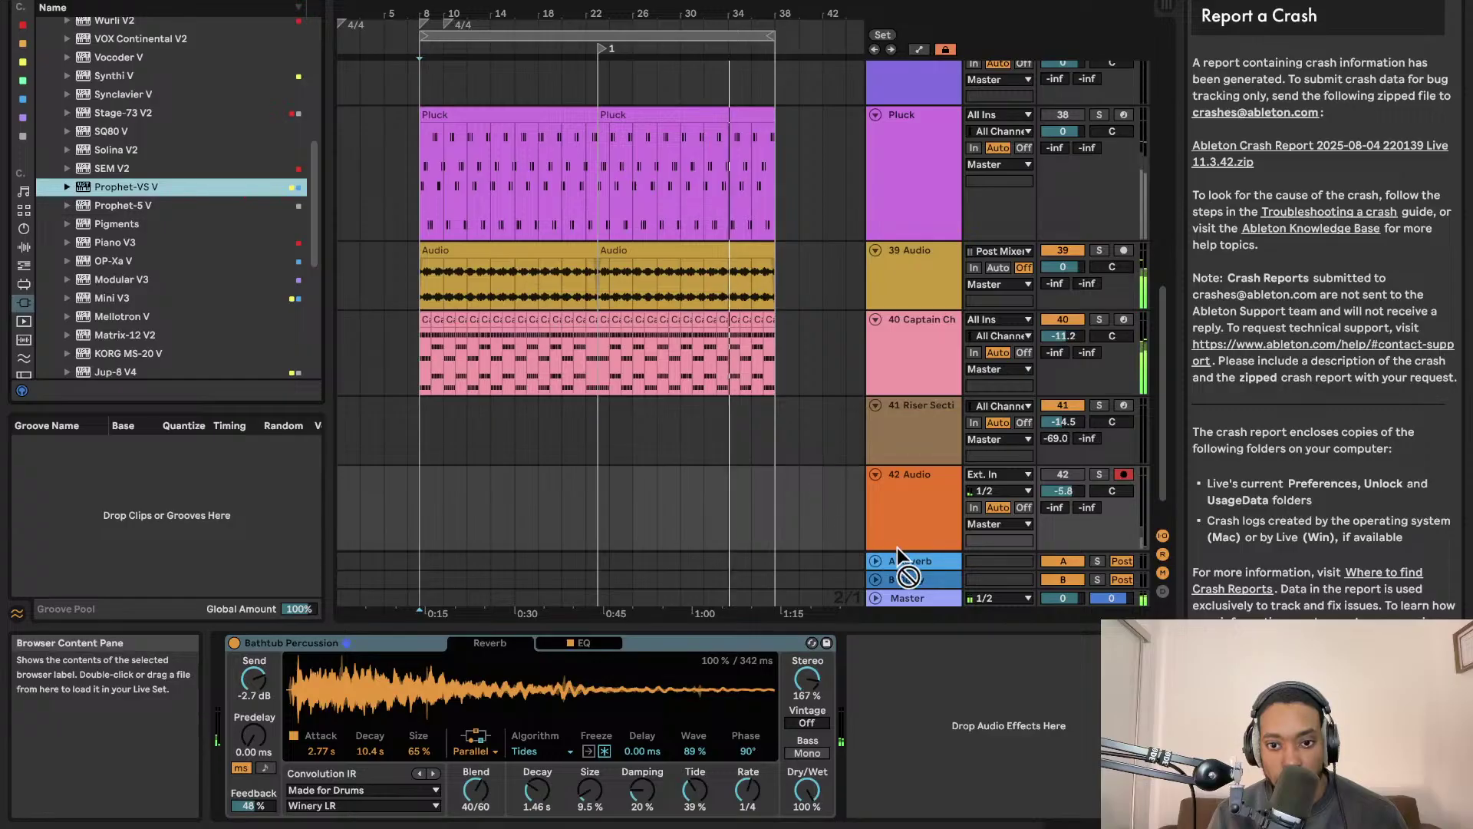
pyautogui.scroll(-1, 901, 542)
pyautogui.press('Return')
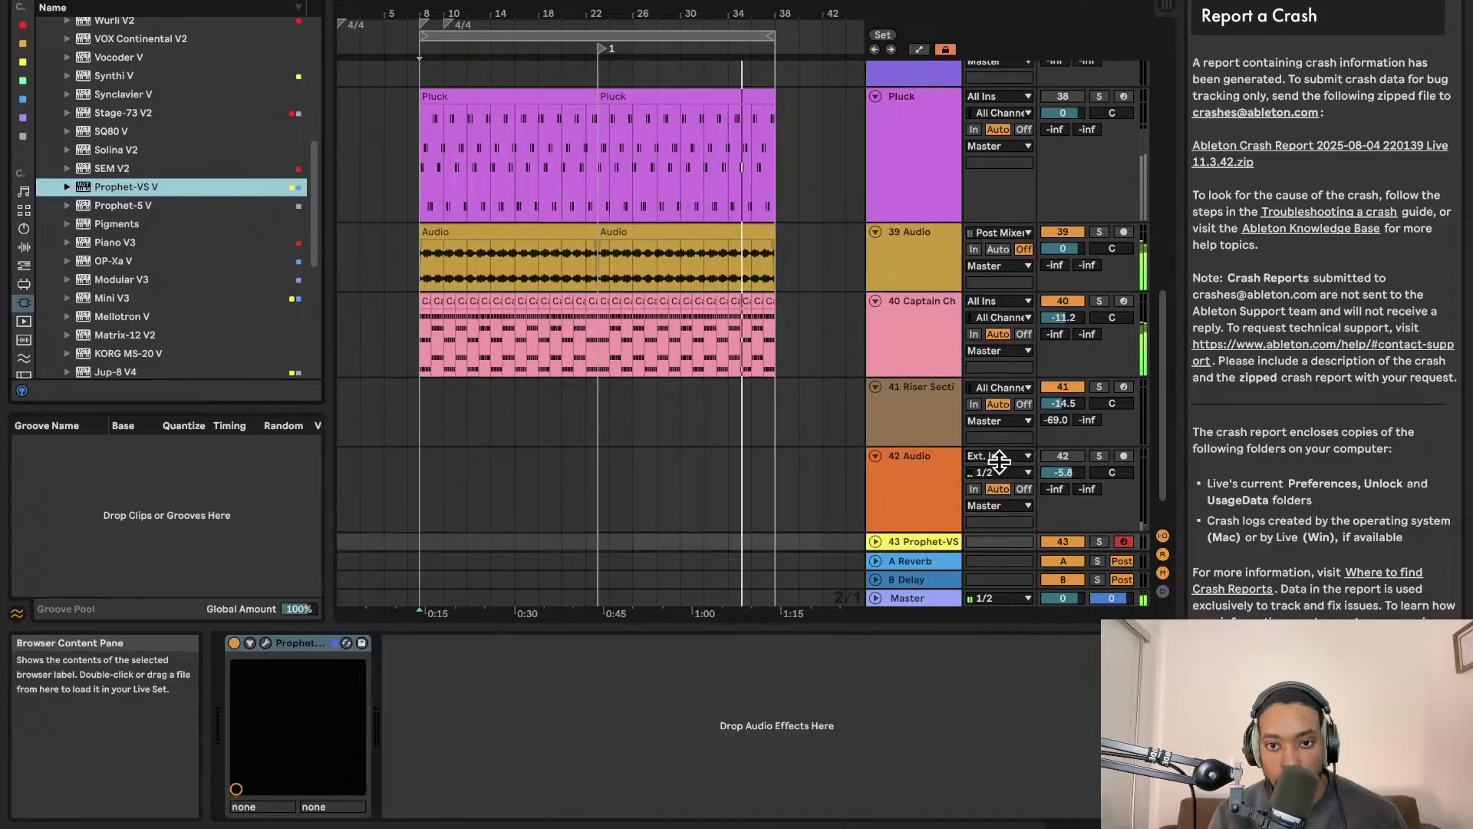
# Fold the 42 Audio track, unfold the Prophet-VS track, and lower the Prophet-VS volume to -3.1 dB
pyautogui.click(875, 459)
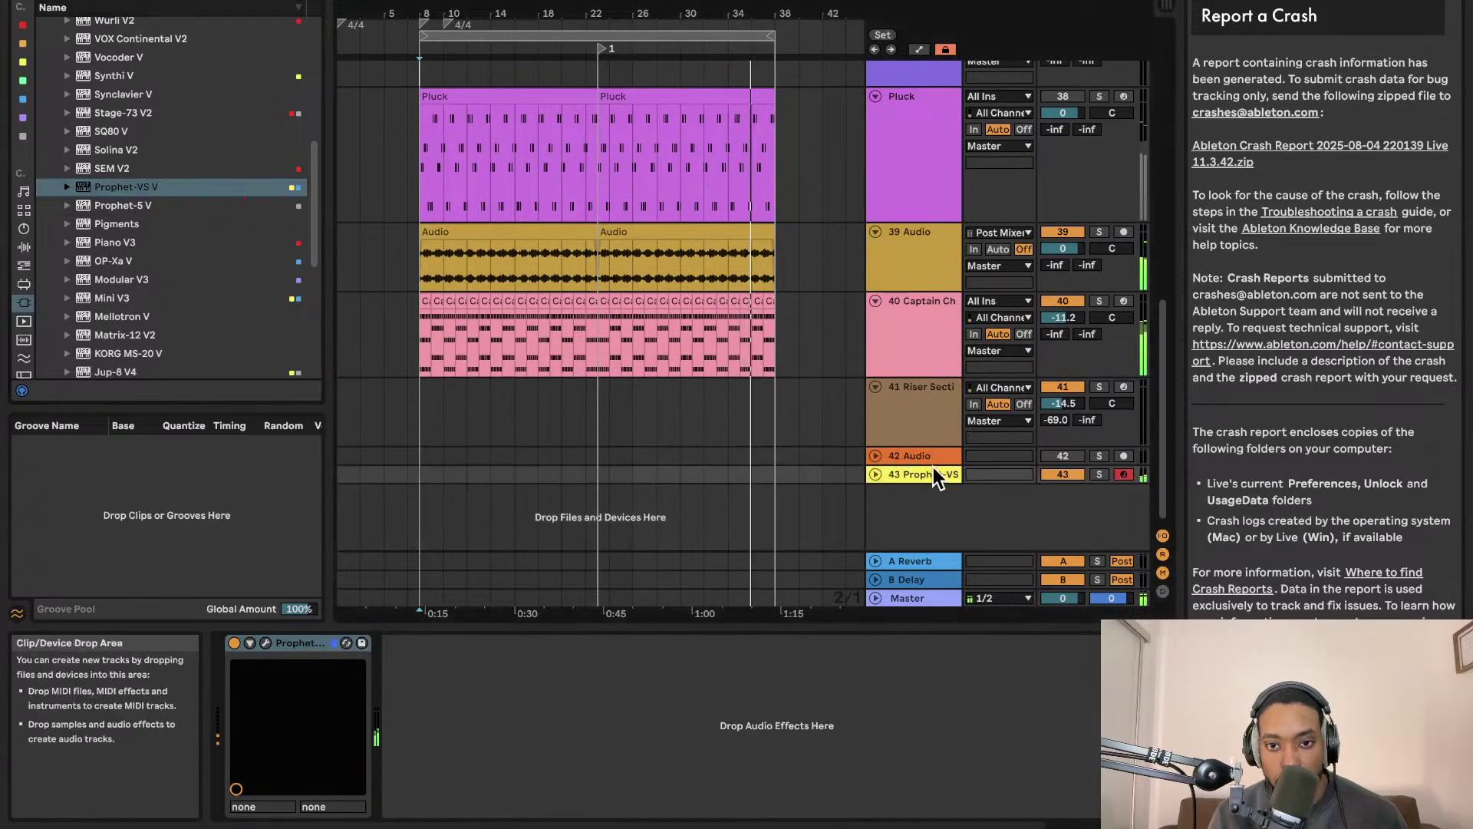
pyautogui.click(876, 474)
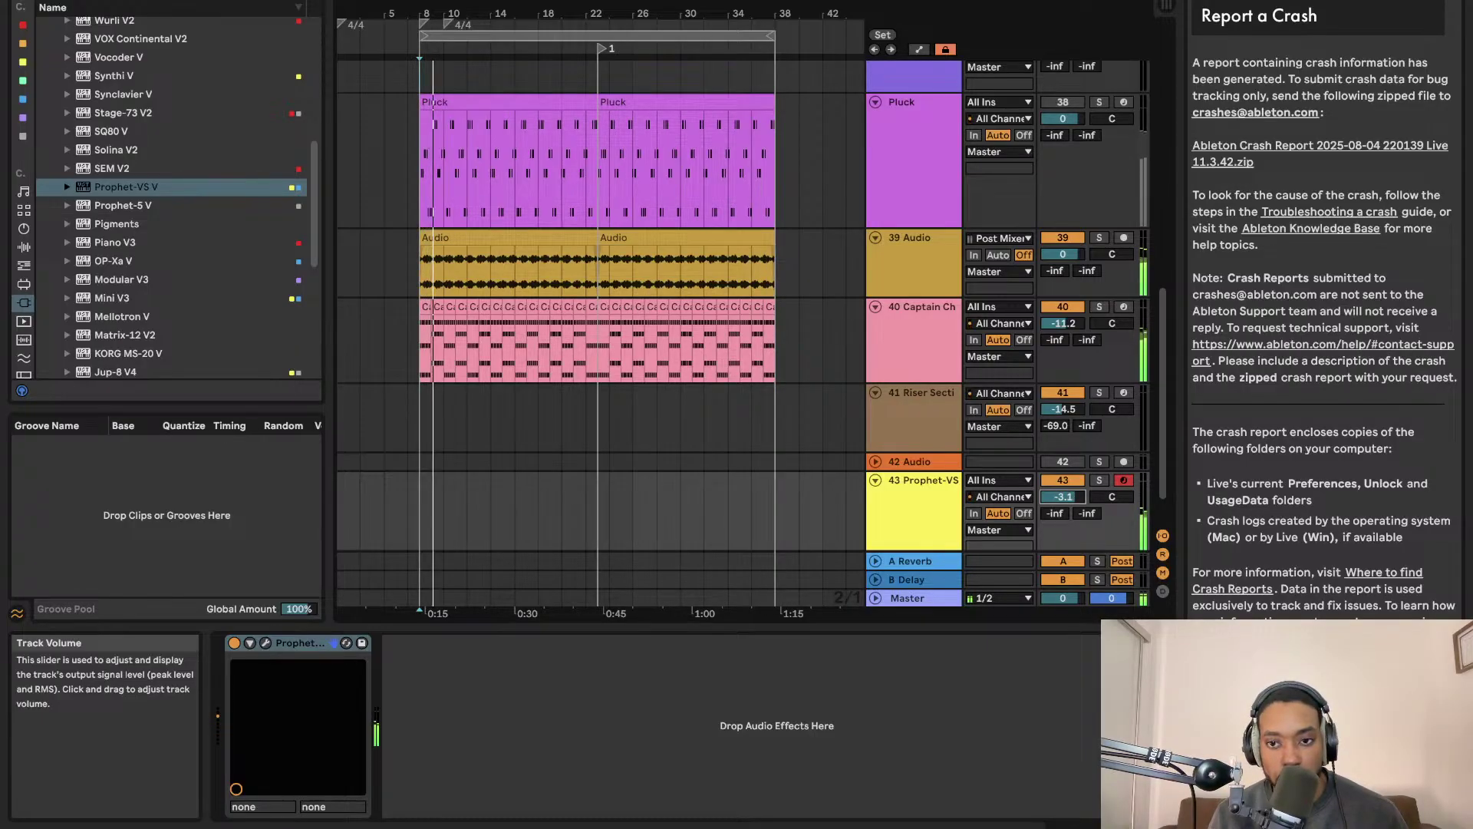
pyautogui.scroll(1, 1080, 488)
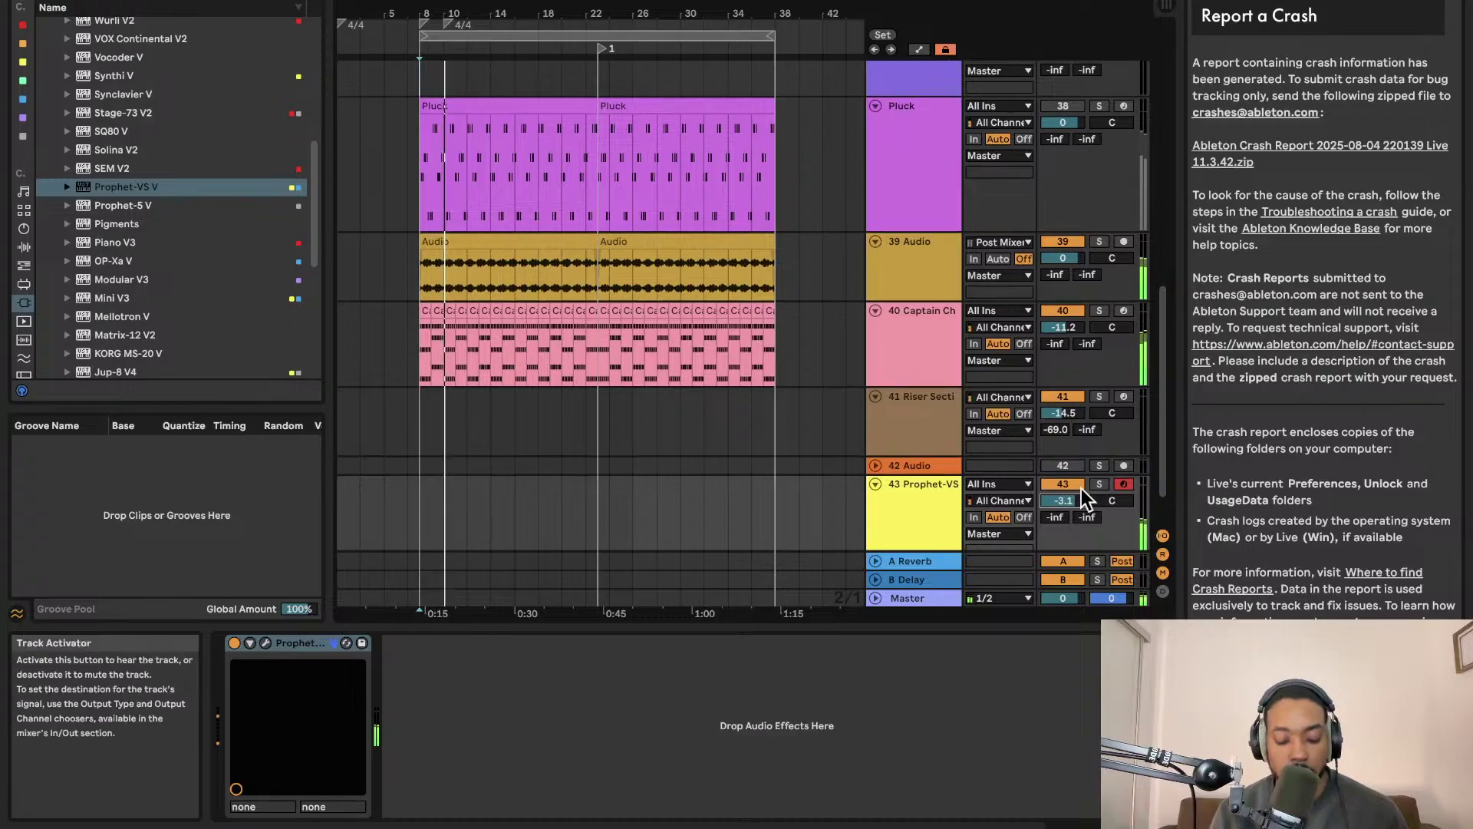
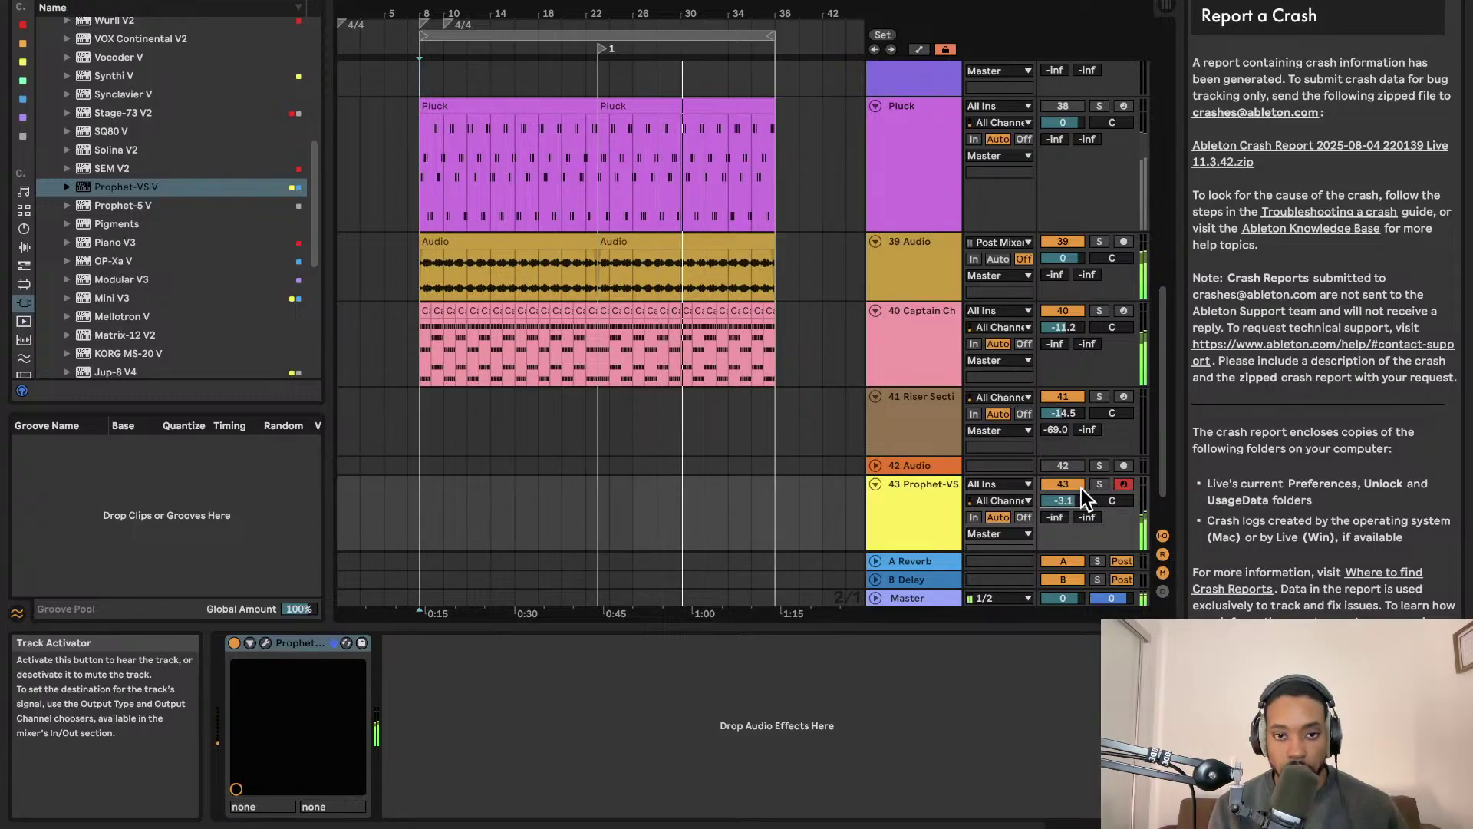
pyautogui.scroll(-2, 1080, 488)
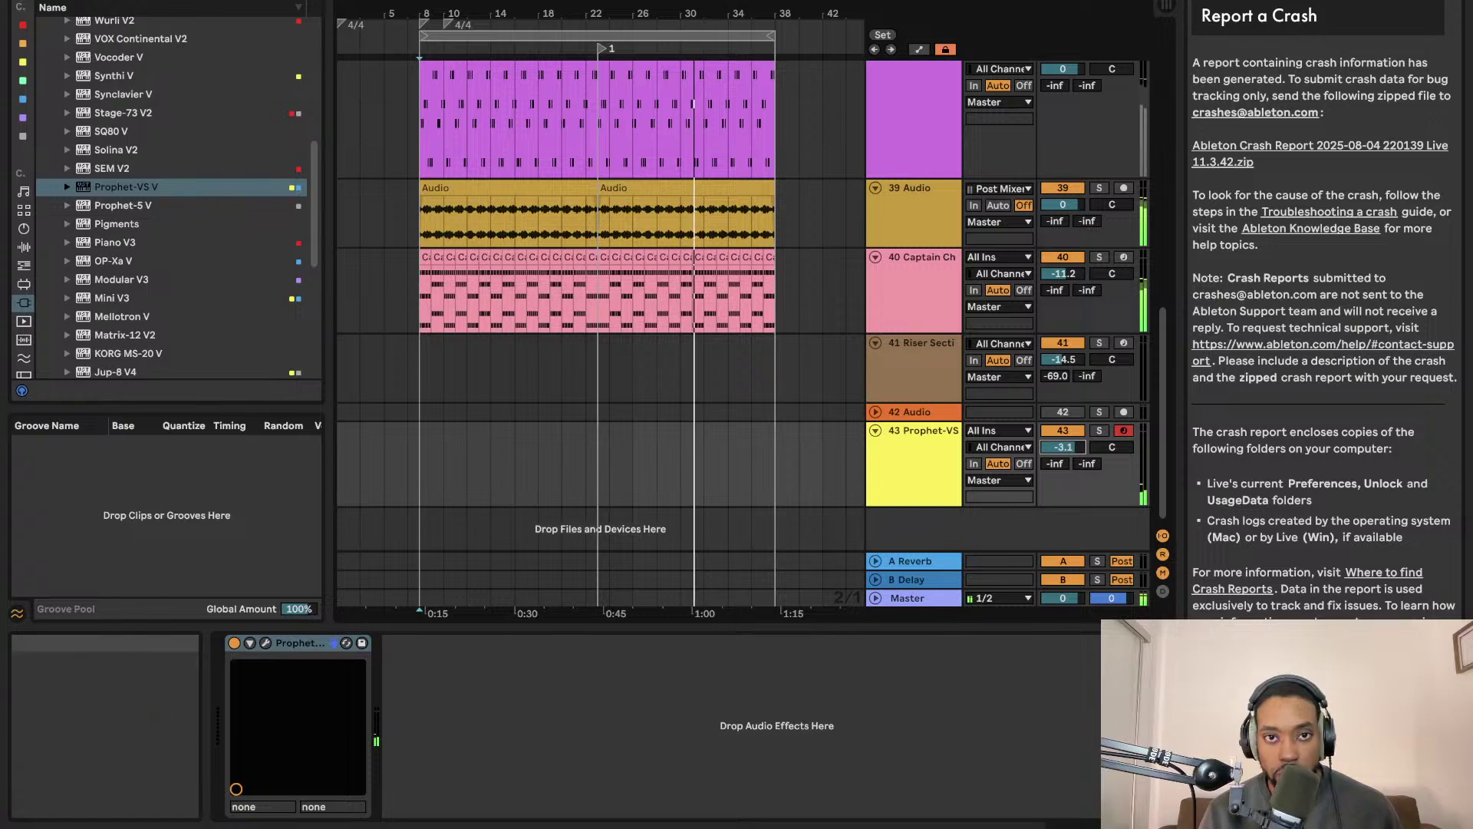
# Capture the played notes as a MIDI clip on the Prophet-VS track, open it in an enlarged note editor, and select the F4 note
pyautogui.click(683, 1)
pyautogui.moveTo(627, 425); pyautogui.dragTo(623, 422)
pyautogui.doubleClick(629, 426)
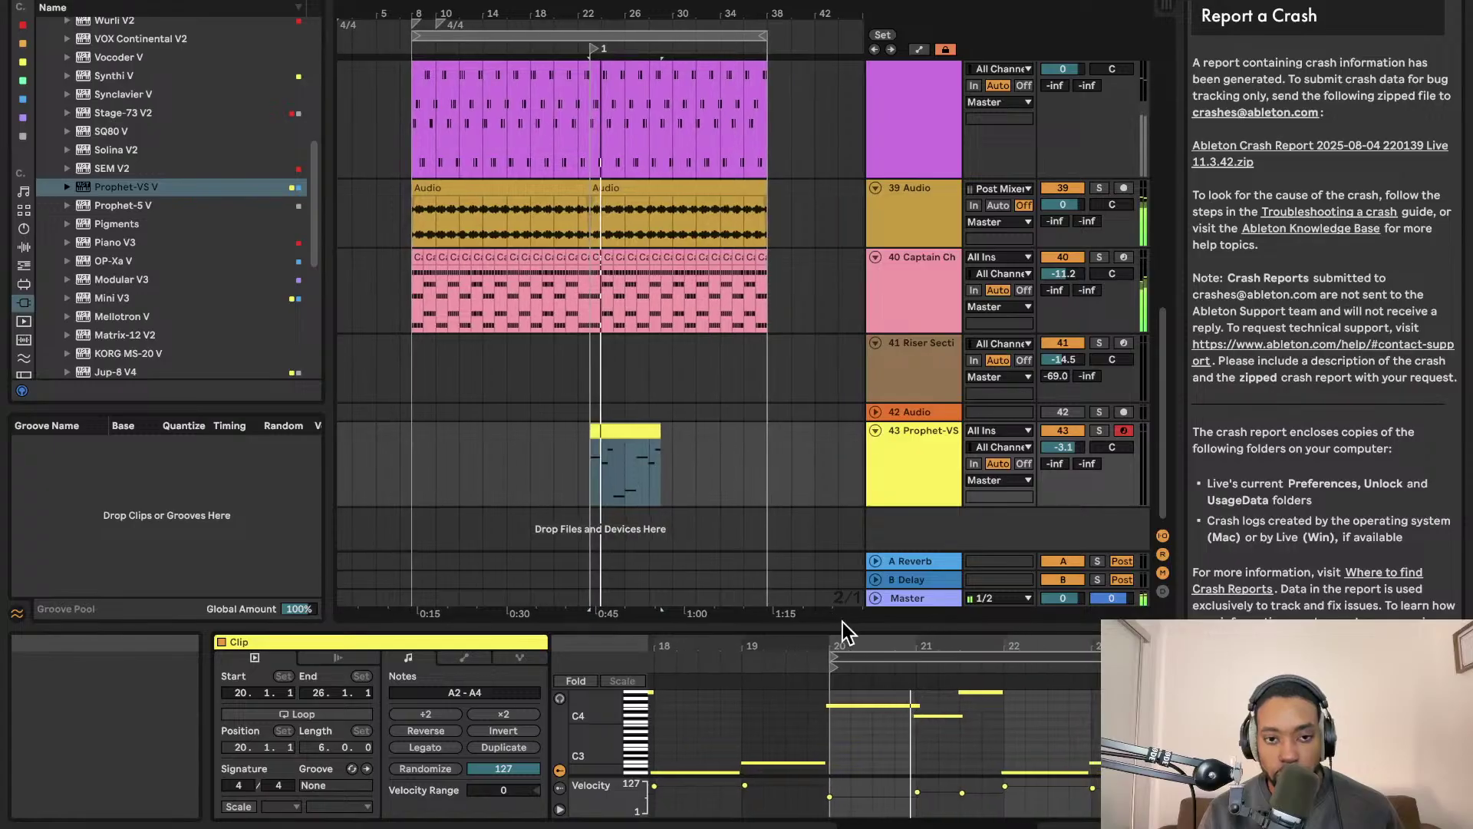
pyautogui.click(872, 704)
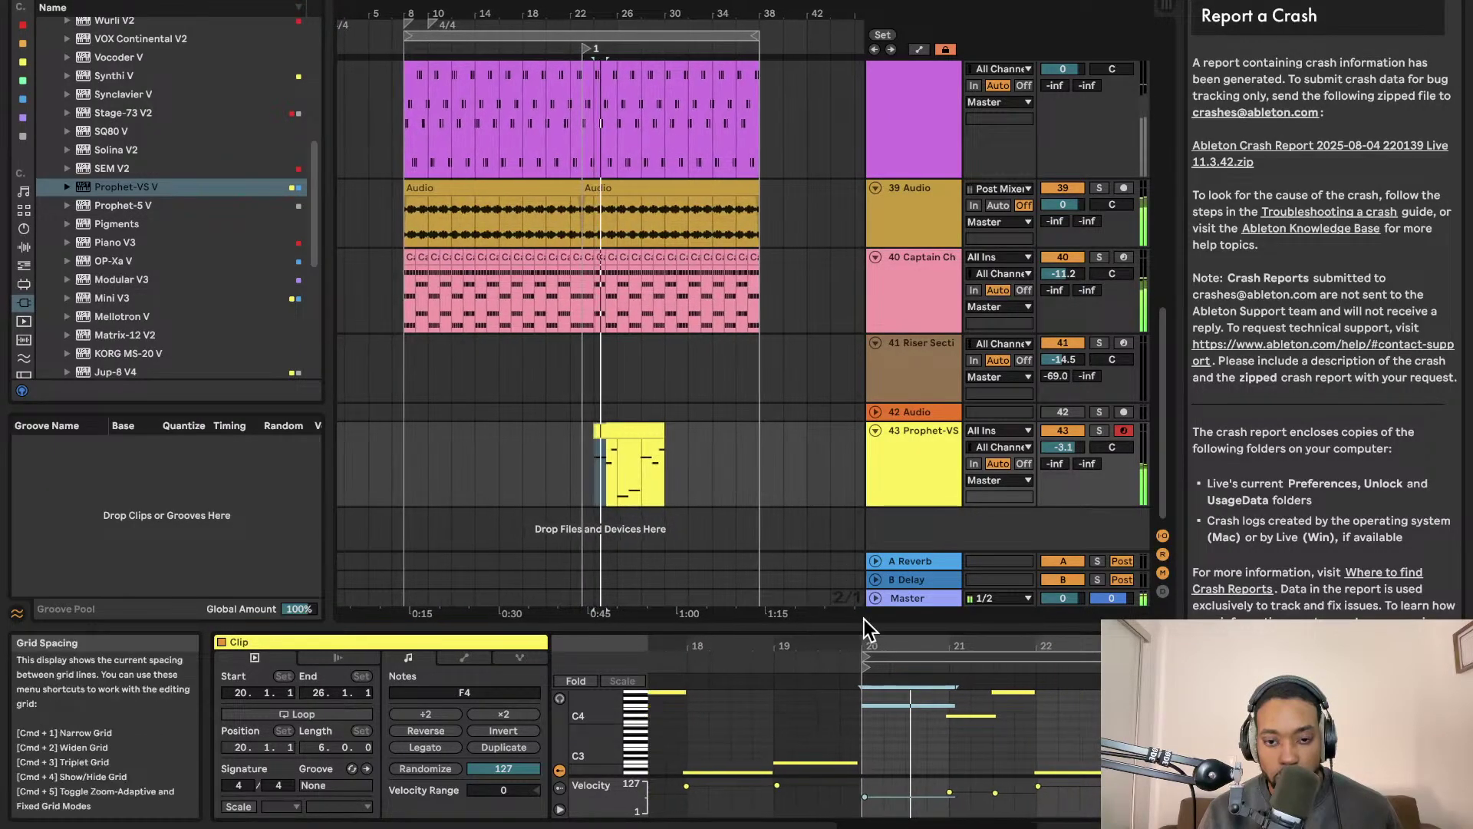
pyautogui.moveTo(852, 625); pyautogui.dragTo(822, 351)
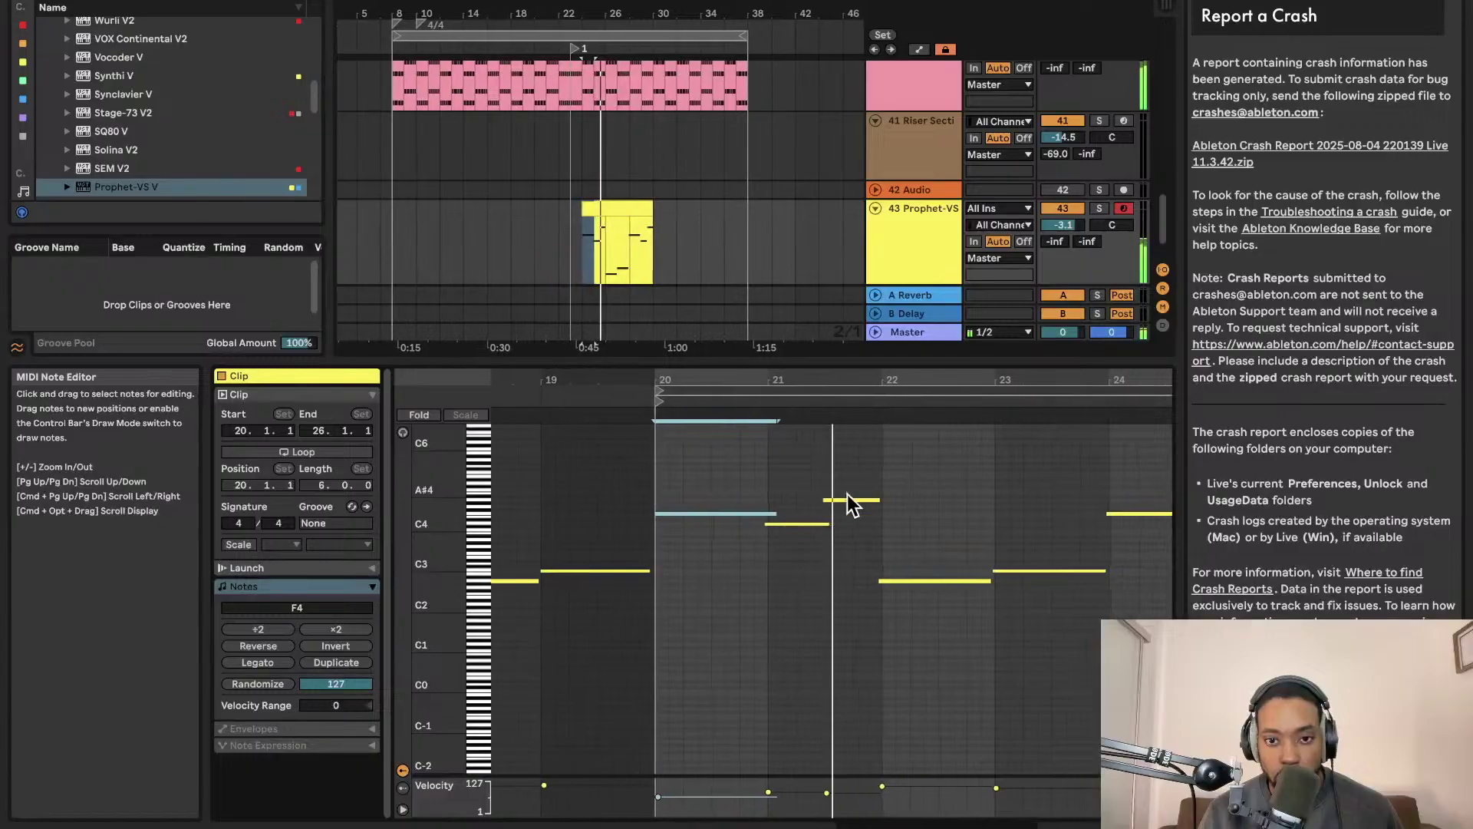
# Open the Prophet-VS V instrument, load the Zurano Strings preset, and loop playback over the captured clip
pyautogui.doubleClick(923, 206)
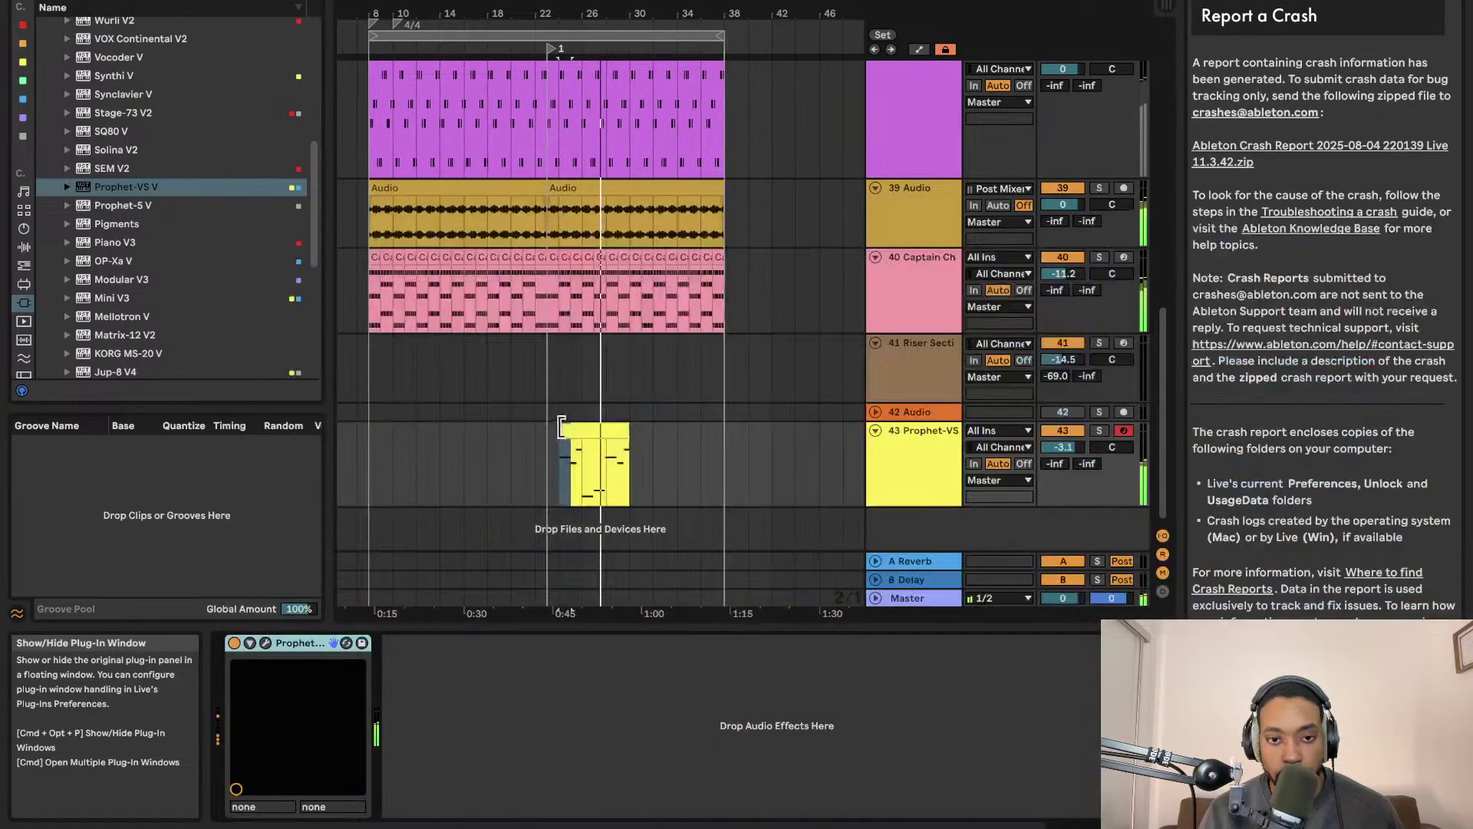
pyautogui.click(265, 643)
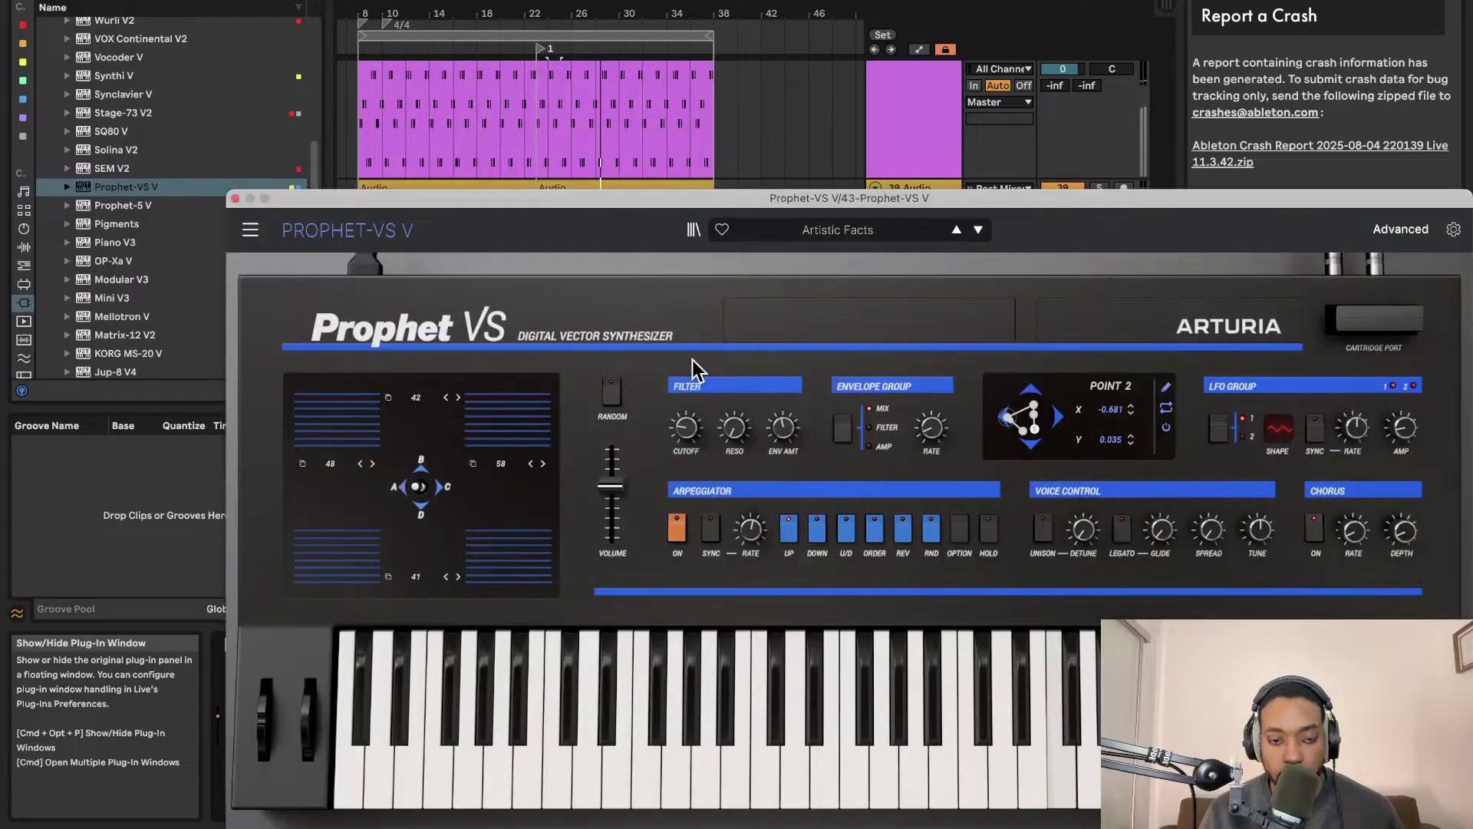
pyautogui.click(957, 231)
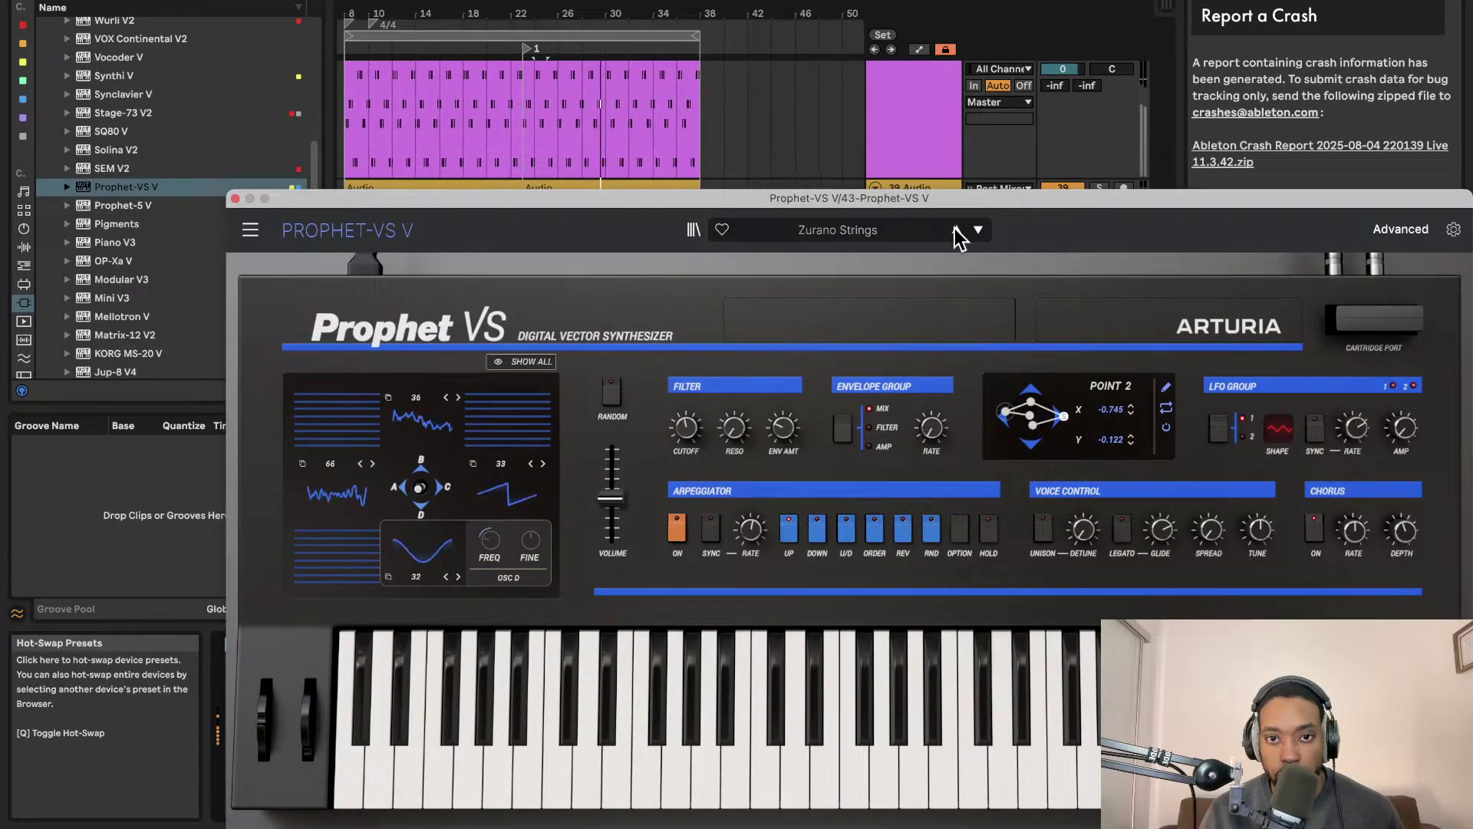
pyautogui.moveTo(835, 198); pyautogui.dragTo(818, 454)
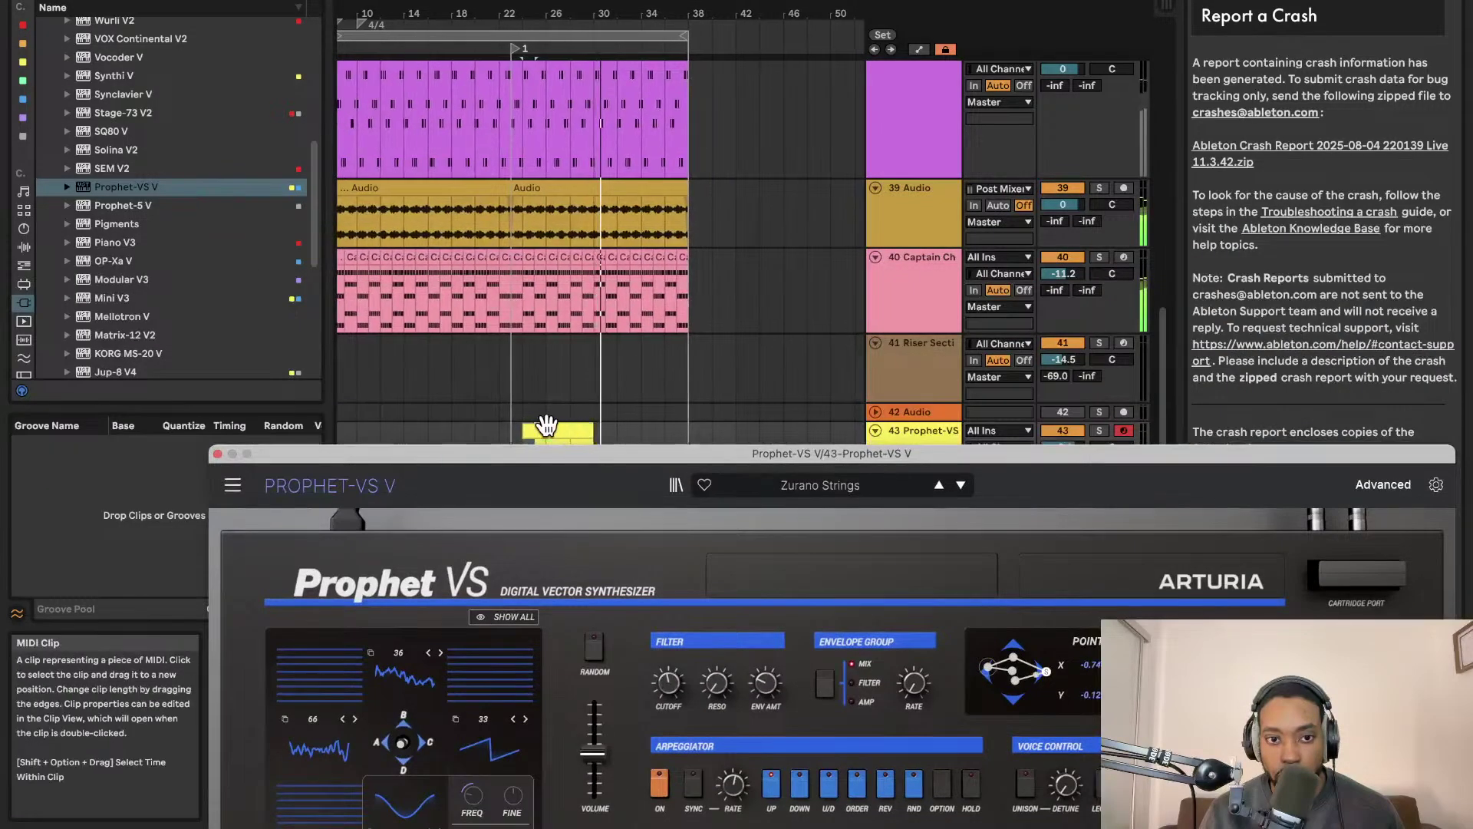
pyautogui.press('super+l')
pyautogui.press('space')
pyautogui.press('space')
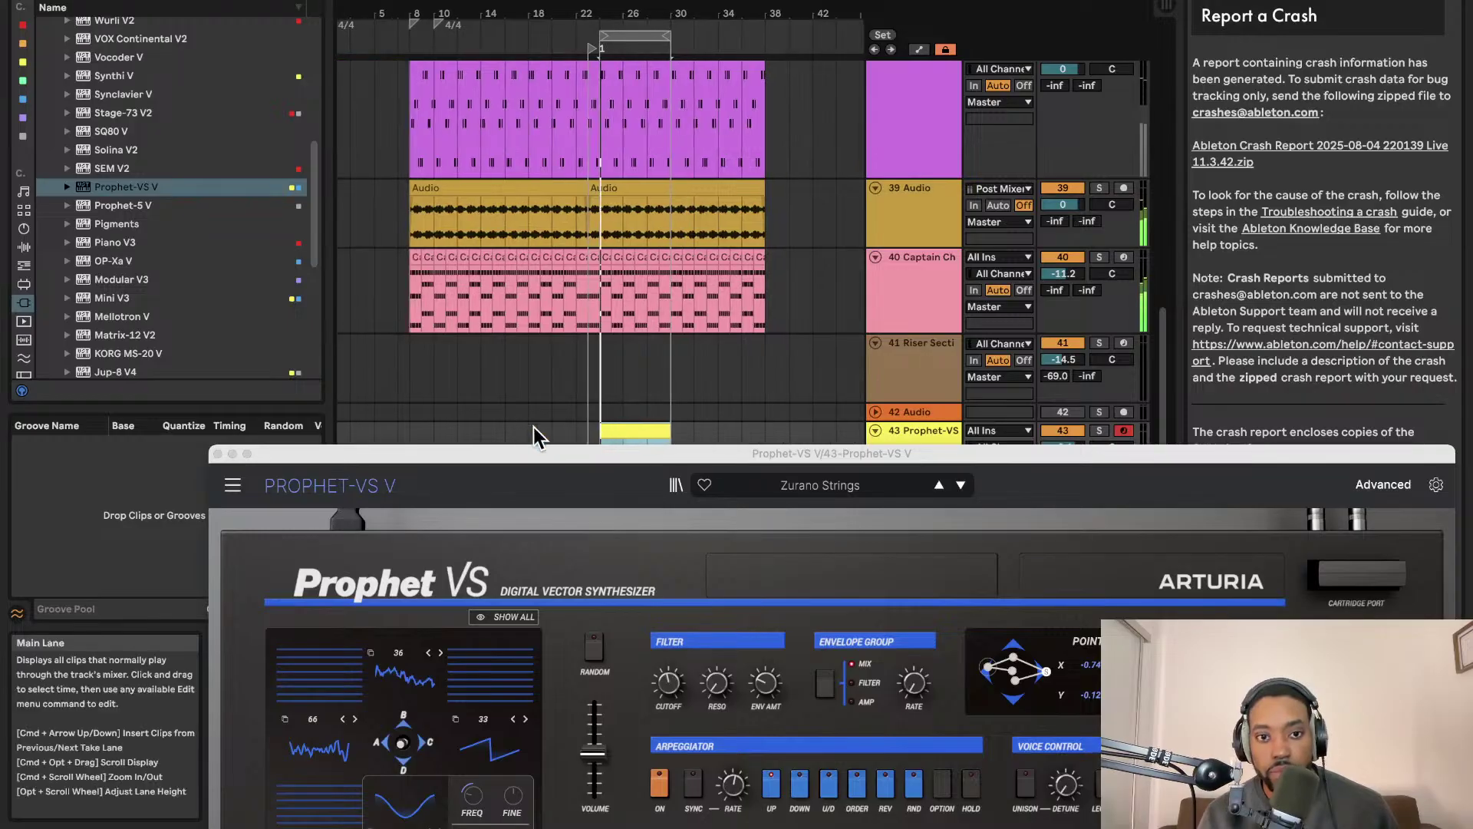
# Switch the Prophet-VS V to the Wide Sparkles preset and lower the 40 Captain Chords track's volume to -16.3 dB
pyautogui.moveTo(855, 454); pyautogui.dragTo(795, 161)
pyautogui.click(880, 193)
pyautogui.click(879, 193)
pyautogui.moveTo(626, 163); pyautogui.dragTo(692, 486)
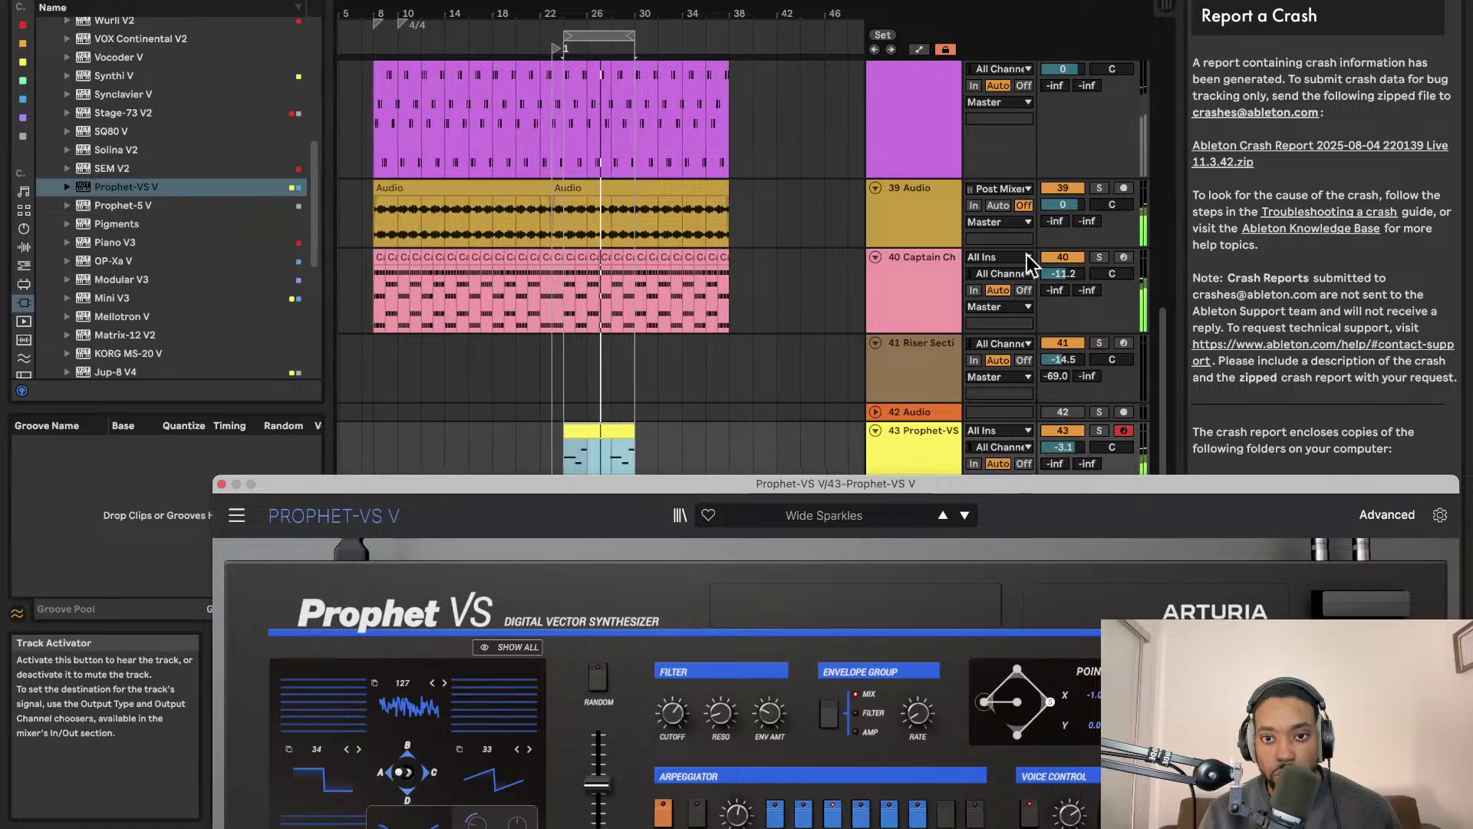
pyautogui.scroll(1, 1068, 337)
pyautogui.moveTo(1063, 299); pyautogui.dragTo(1063, 330)
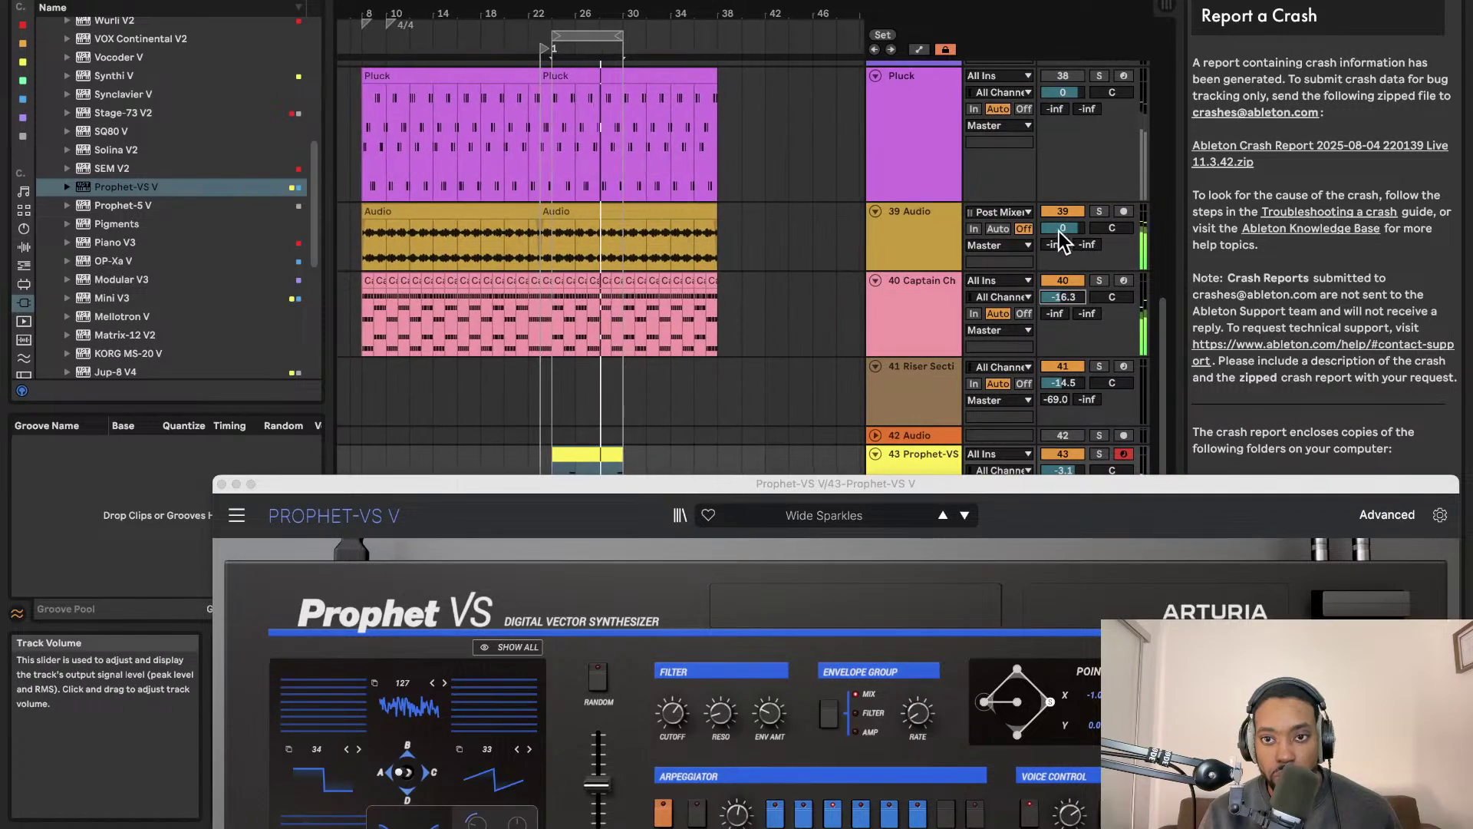
# Audition further Prophet-VS V presets, including Touch Control, and settle on The 5th Journey
pyautogui.moveTo(1015, 486); pyautogui.dragTo(965, 168)
pyautogui.click(953, 200)
pyautogui.click(955, 199)
pyautogui.click(956, 199)
pyautogui.click(956, 200)
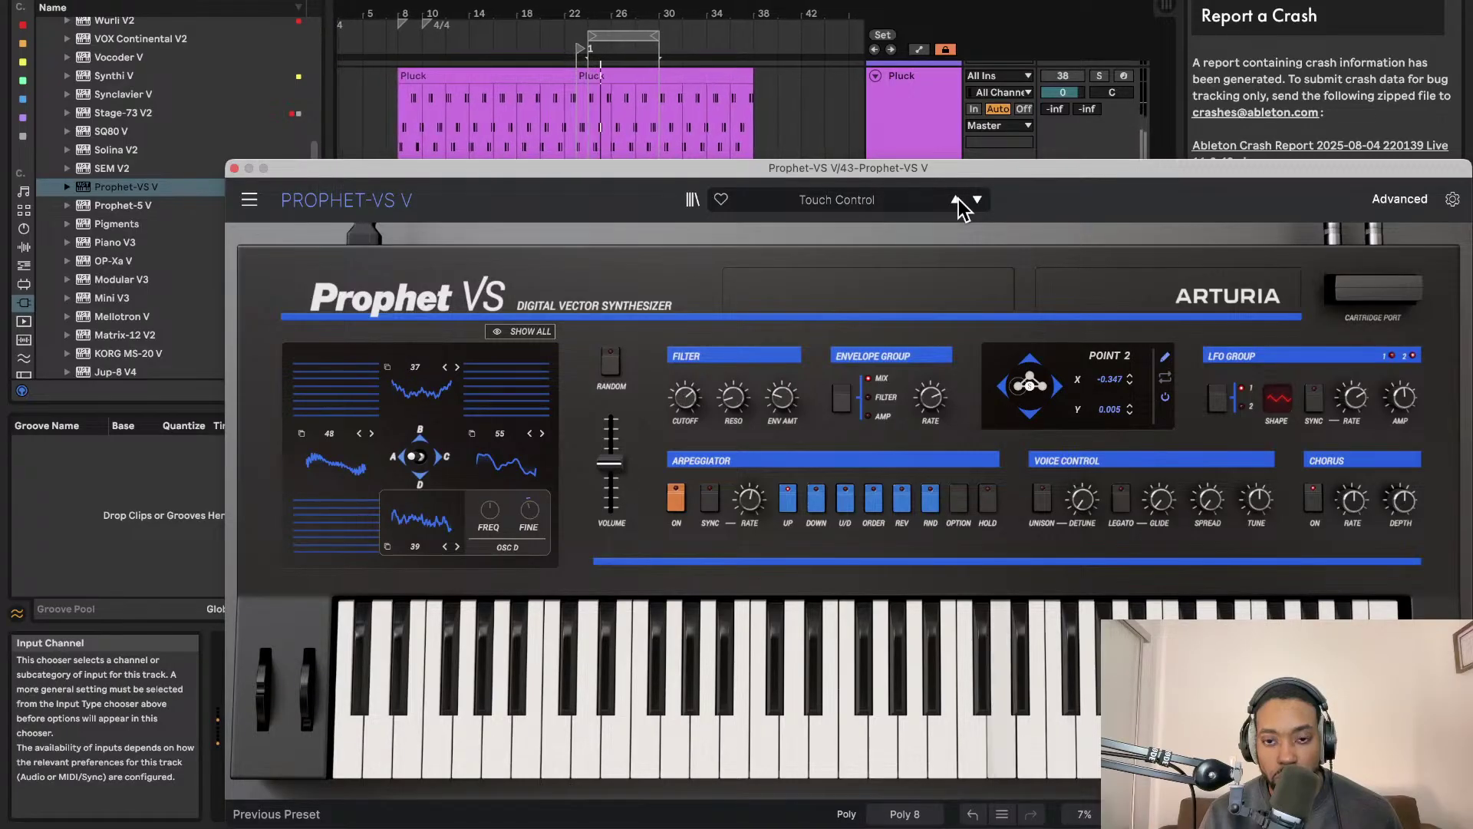
pyautogui.click(957, 200)
pyautogui.click(957, 200)
pyautogui.click(959, 200)
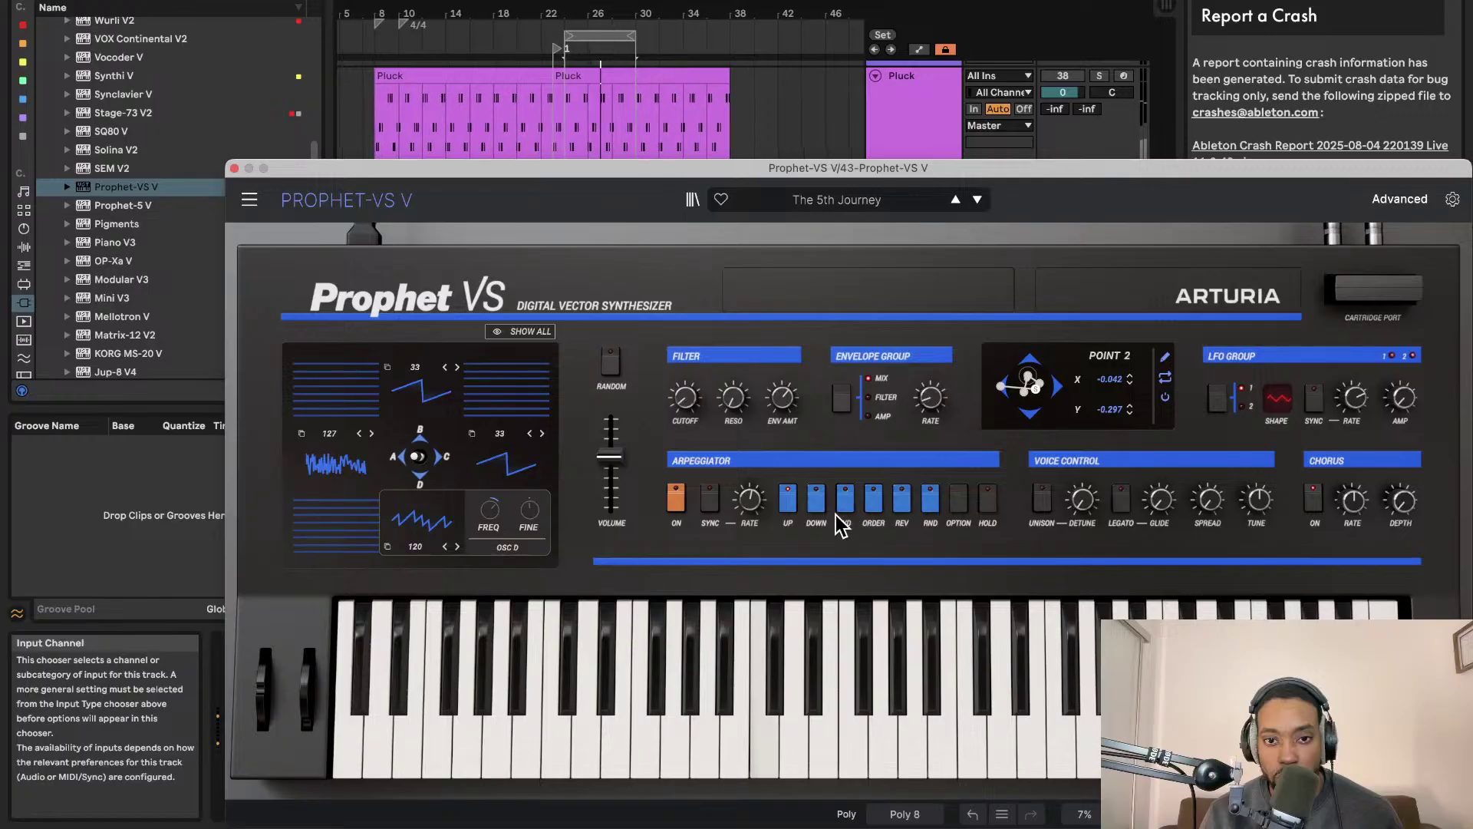
# Shift the vector mix of The 5th Journey toward oscillators B and C, set the pan spread to 0.896, and close the instrument window
pyautogui.moveTo(416, 456); pyautogui.dragTo(421, 462)
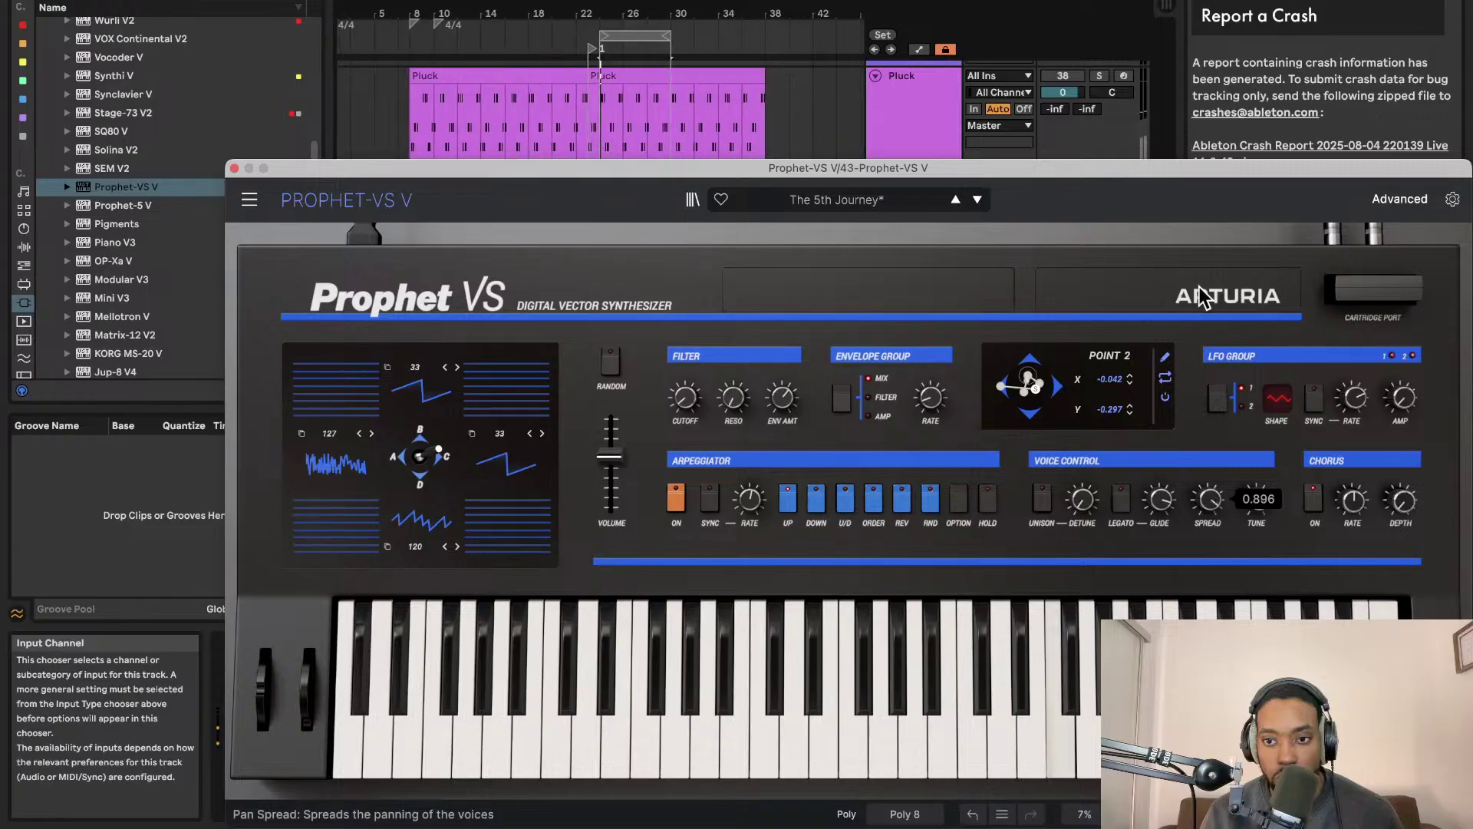
pyautogui.moveTo(751, 528)
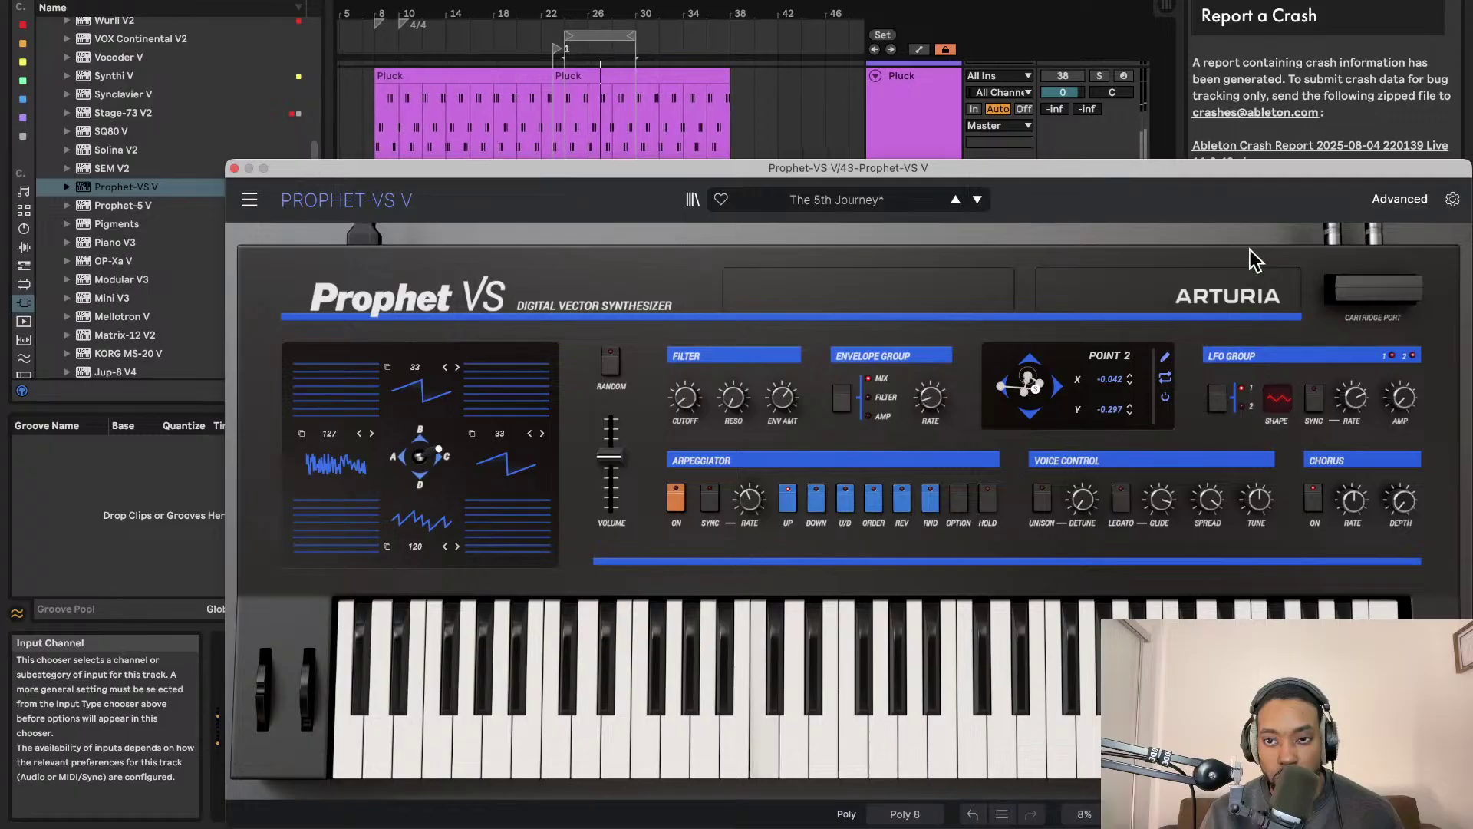
pyautogui.click(234, 168)
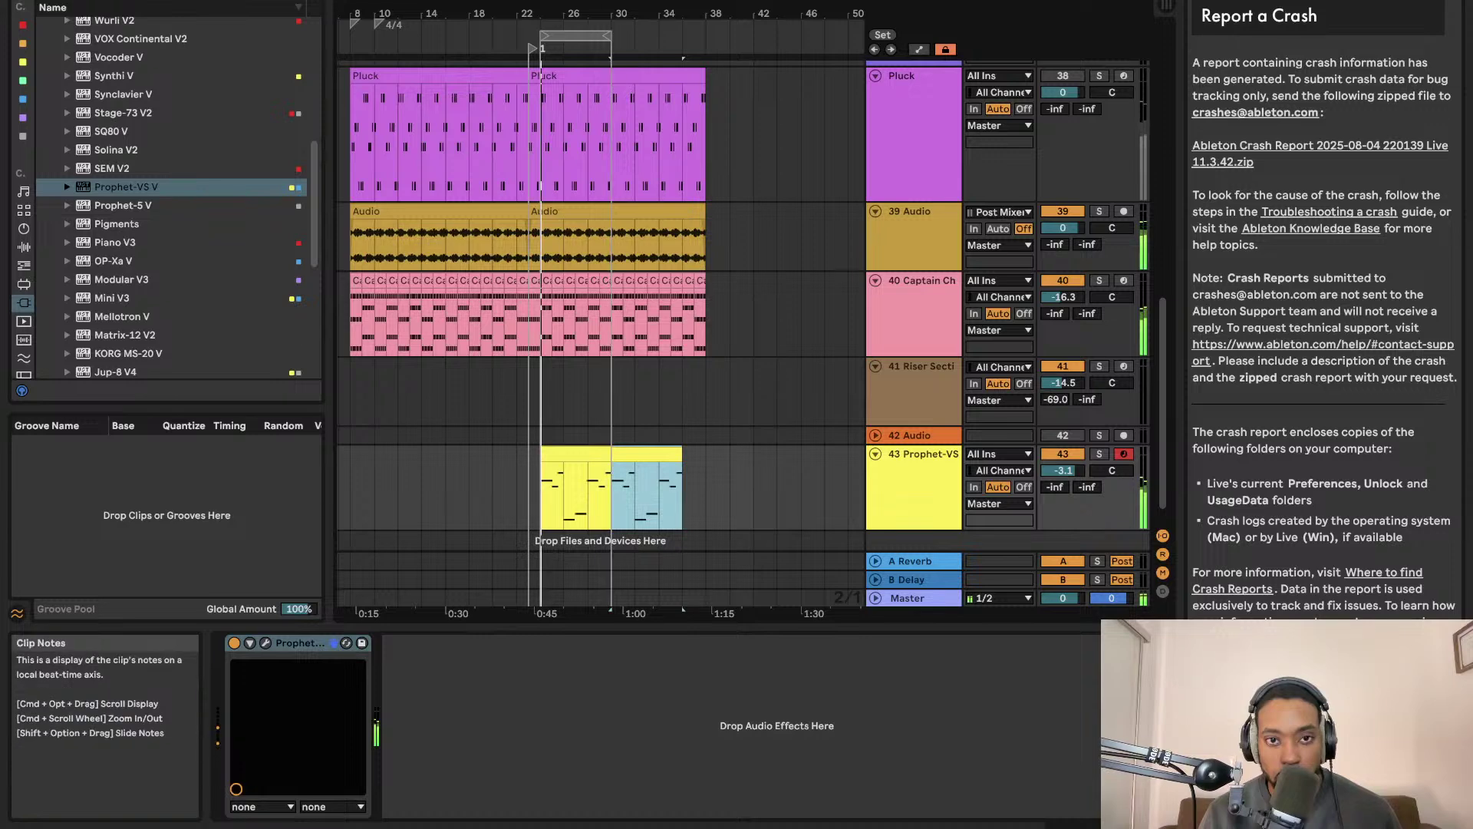
# Repeat the Prophet-VS clip up to bar 38, trimming the last copy there, and set the loop to span bars 8 to 38
pyautogui.moveTo(613, 36); pyautogui.dragTo(689, 37)
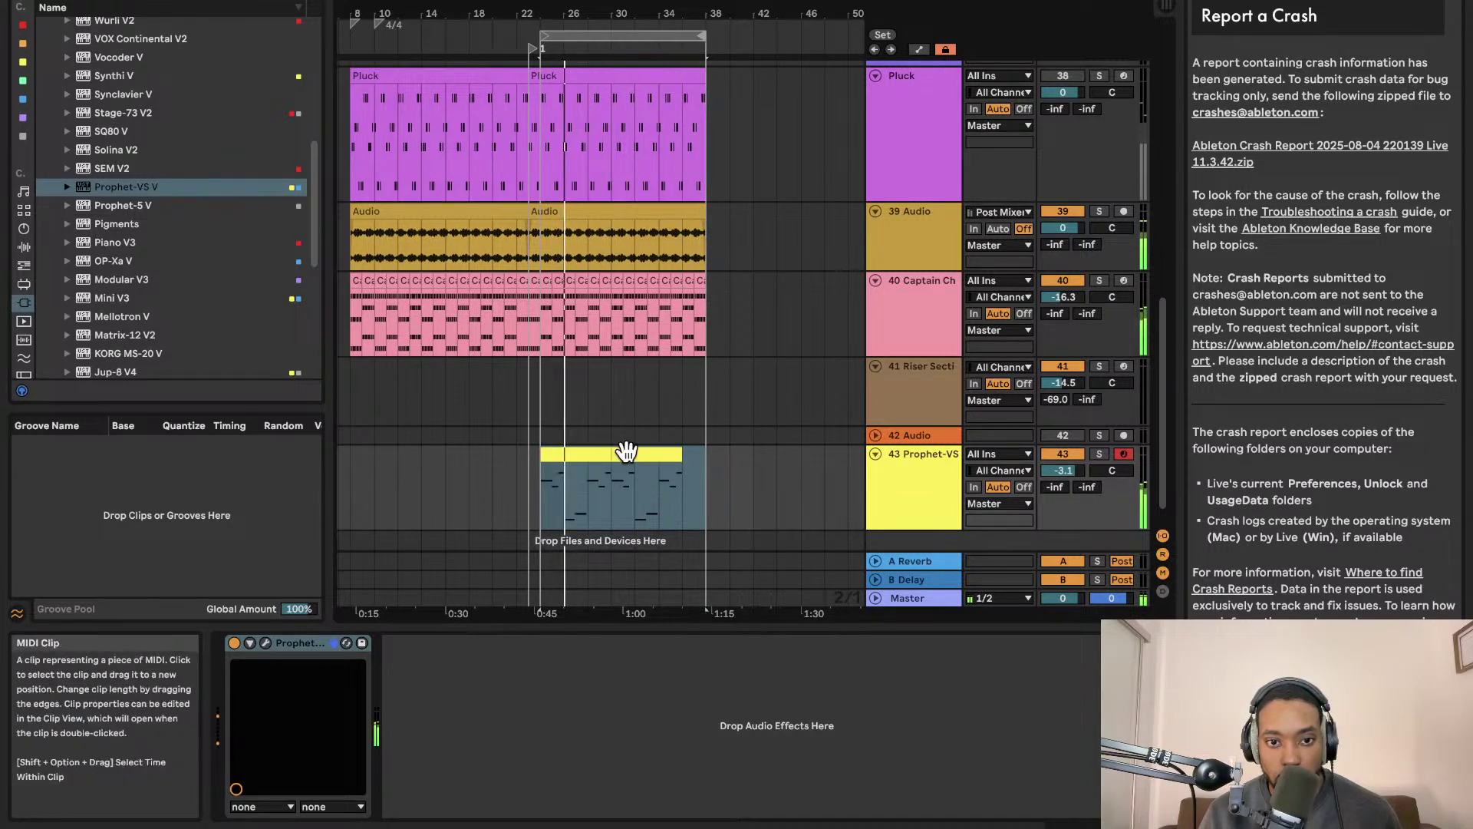
pyautogui.click(657, 454)
pyautogui.press('super+d')
pyautogui.moveTo(751, 454); pyautogui.dragTo(706, 455)
pyautogui.scroll(1, 662, 436)
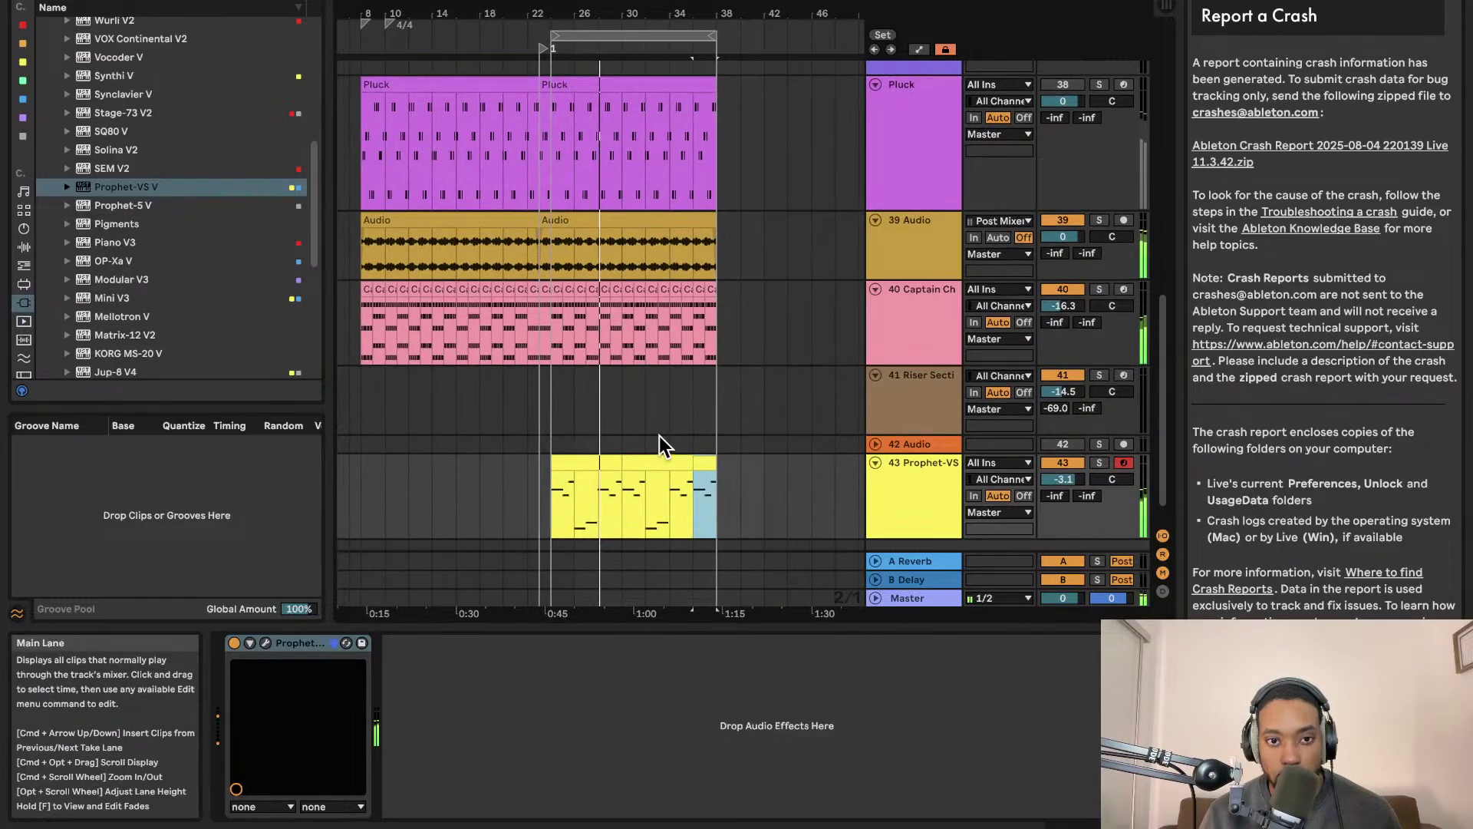
pyautogui.scroll(-3, 659, 436)
pyautogui.moveTo(546, 36); pyautogui.dragTo(400, 36)
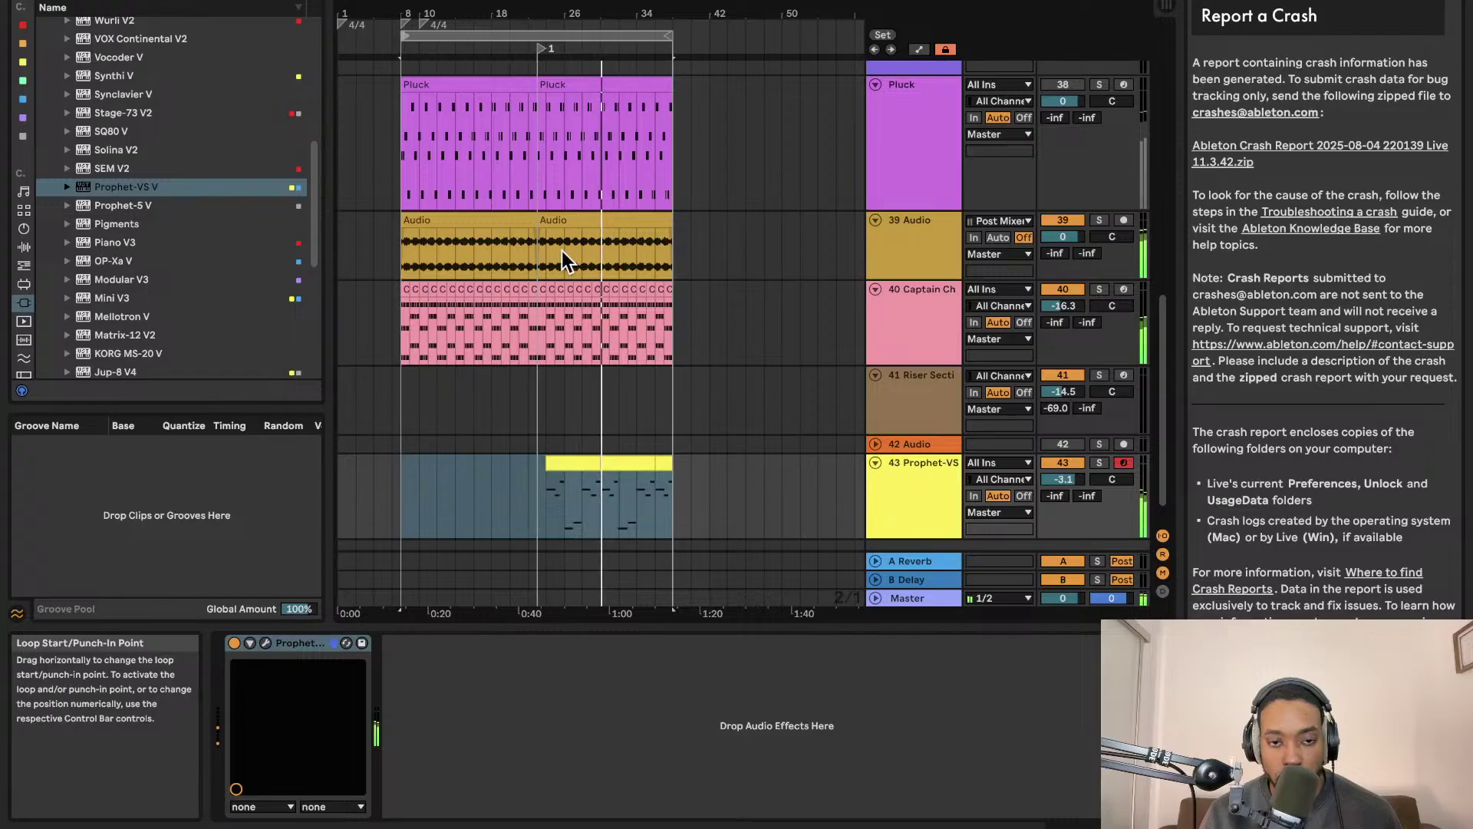
# Find Crack Rack Volume 2.adg under Simpler in the red collection and load it onto a new track below the Prophet-VS track
pyautogui.click(510, 444)
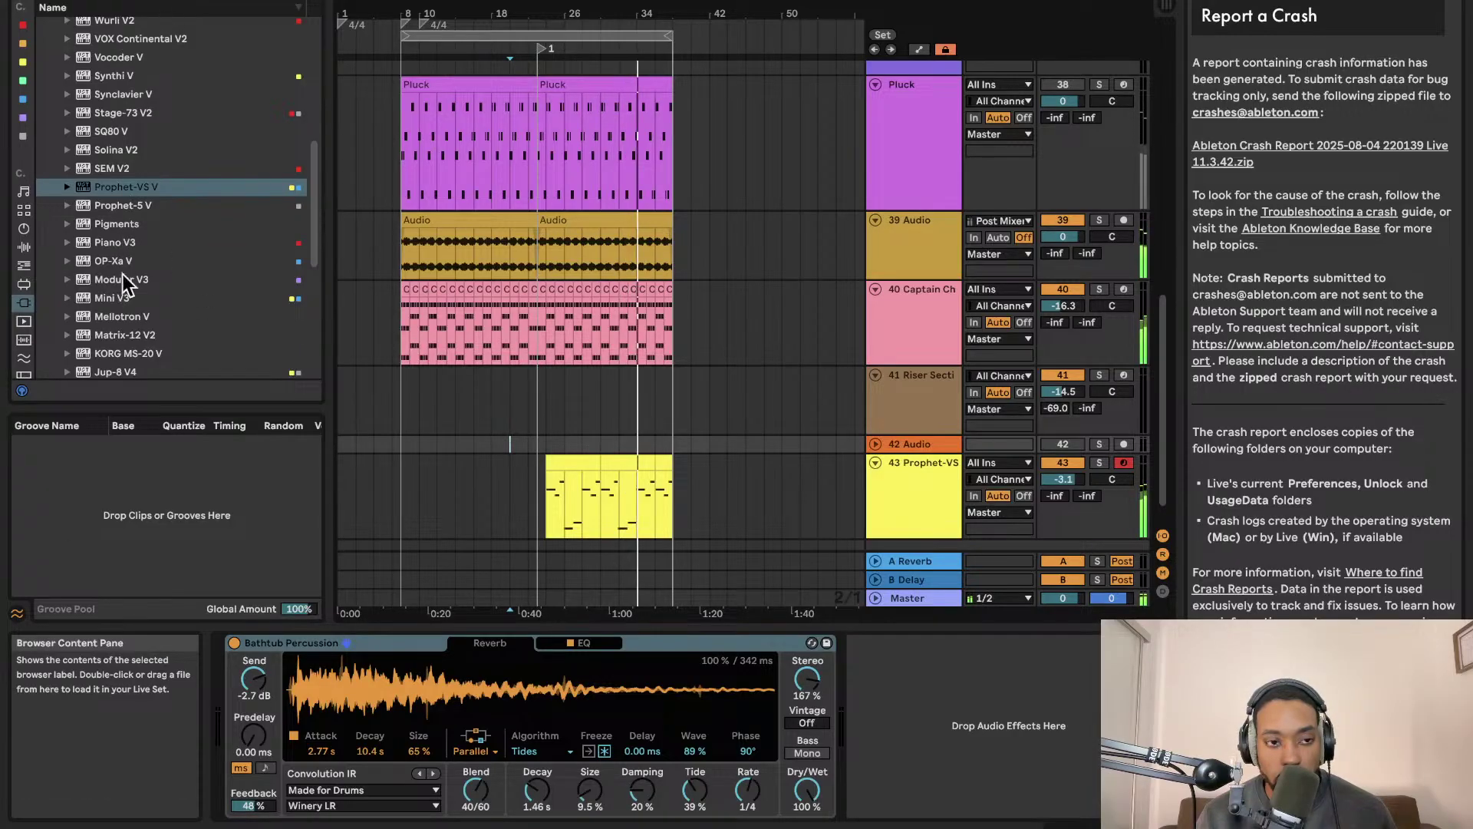
pyautogui.scroll(-5, 150, 310)
pyautogui.scroll(-1, 169, 307)
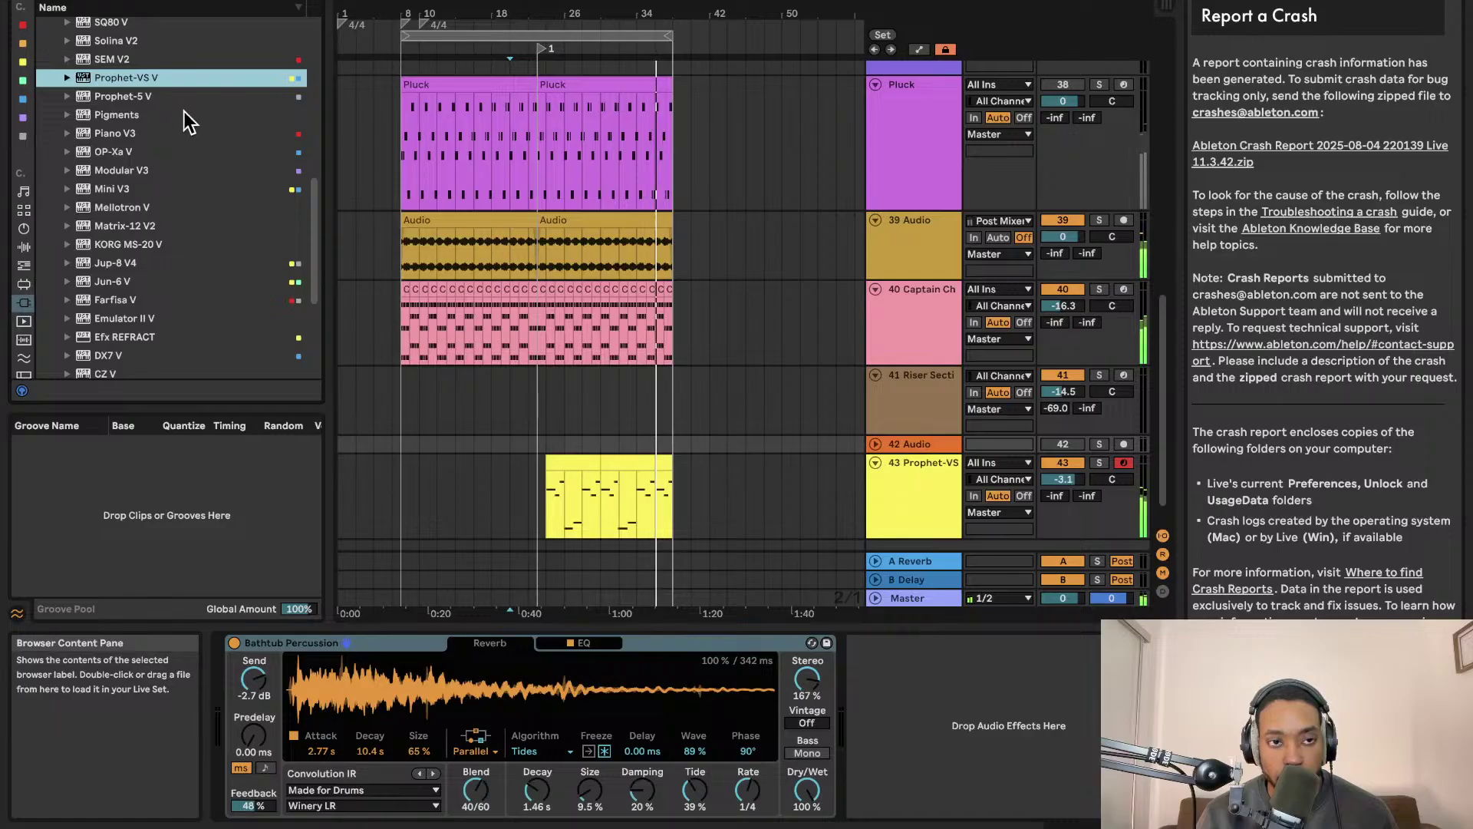
pyautogui.scroll(15, 153, 92)
pyautogui.click(23, 43)
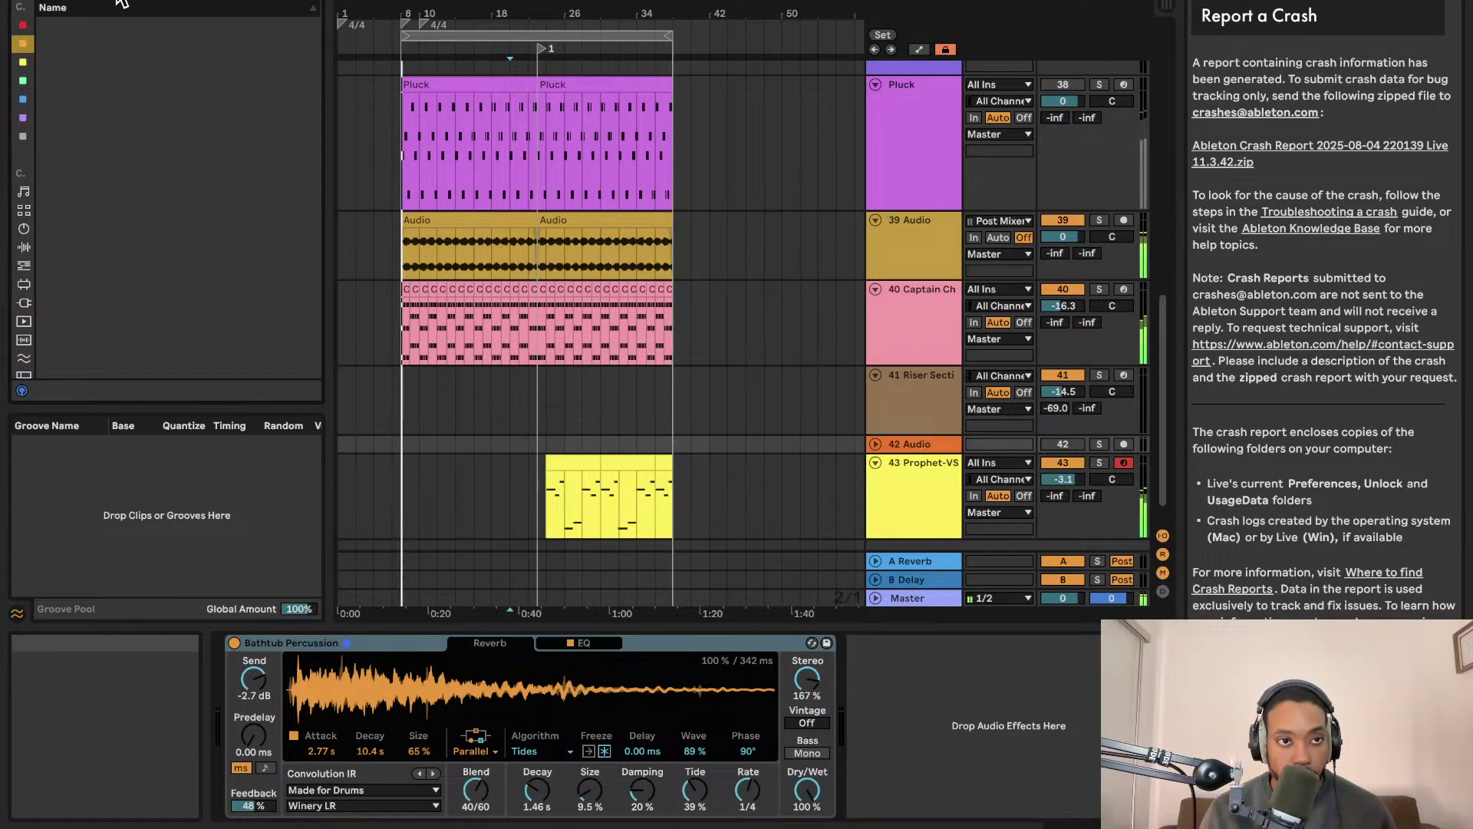
pyautogui.press('Up')
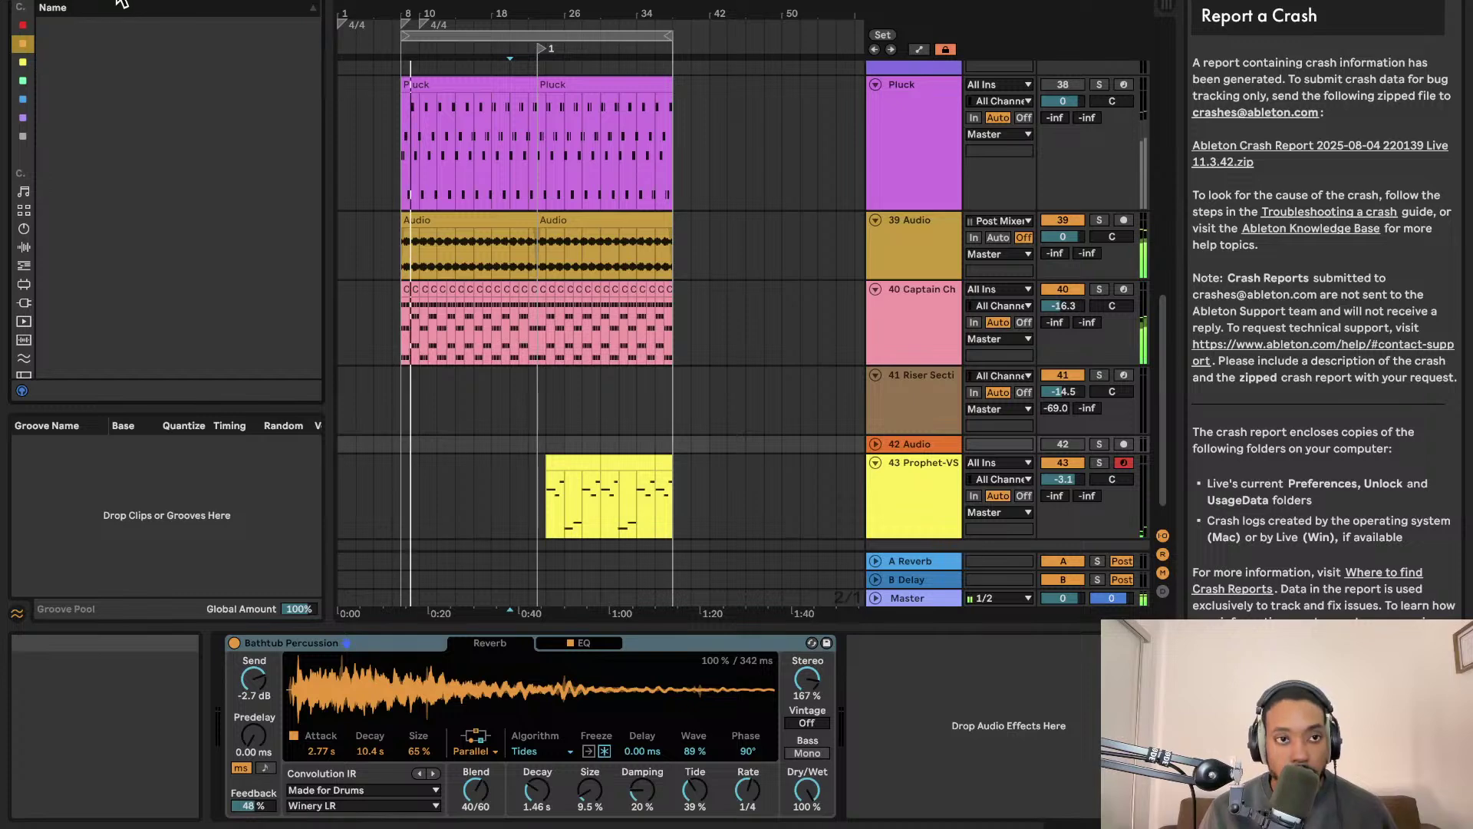
pyautogui.click(24, 26)
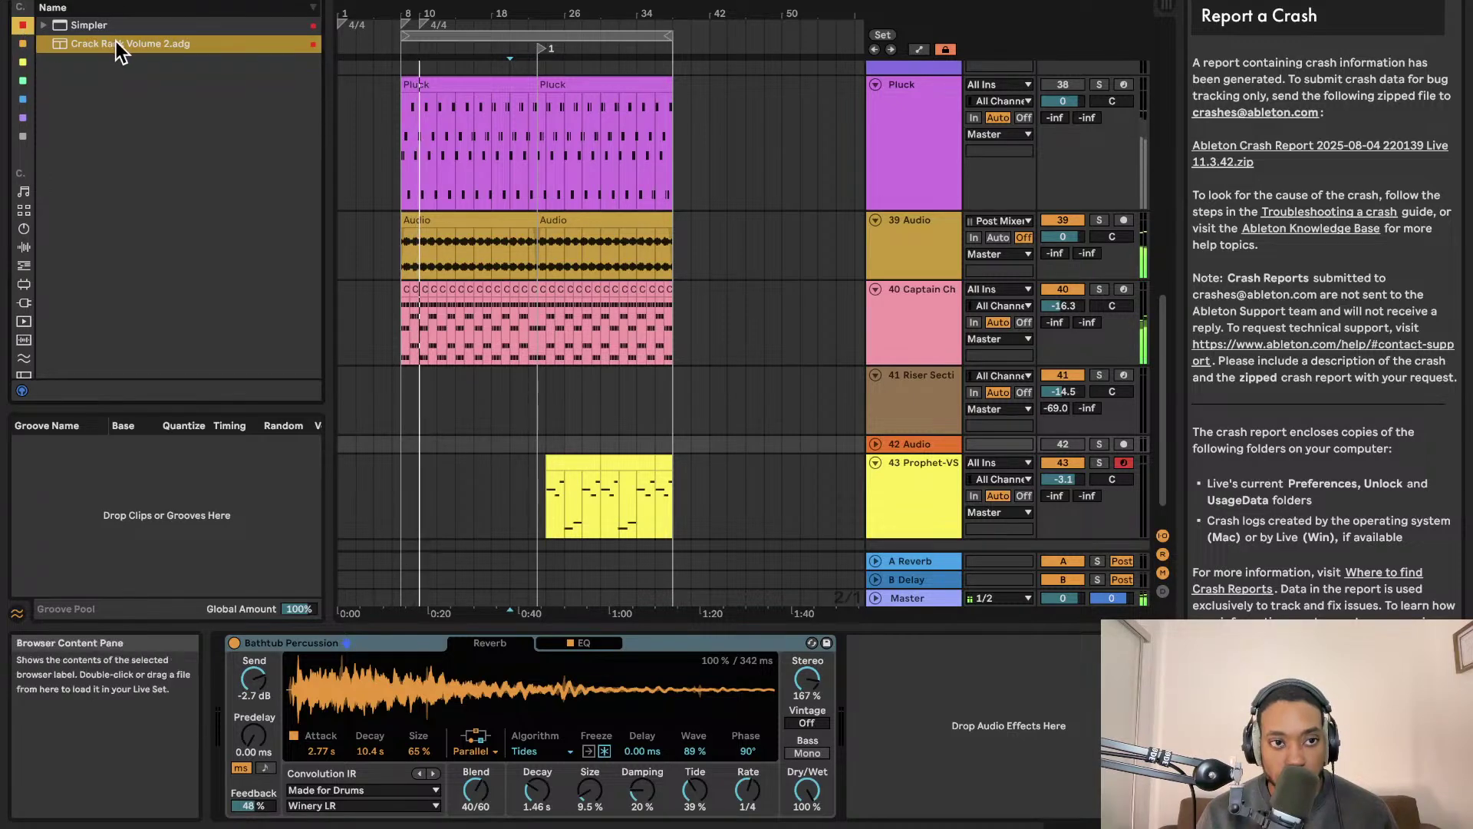
pyautogui.click(45, 25)
pyautogui.click(54, 41)
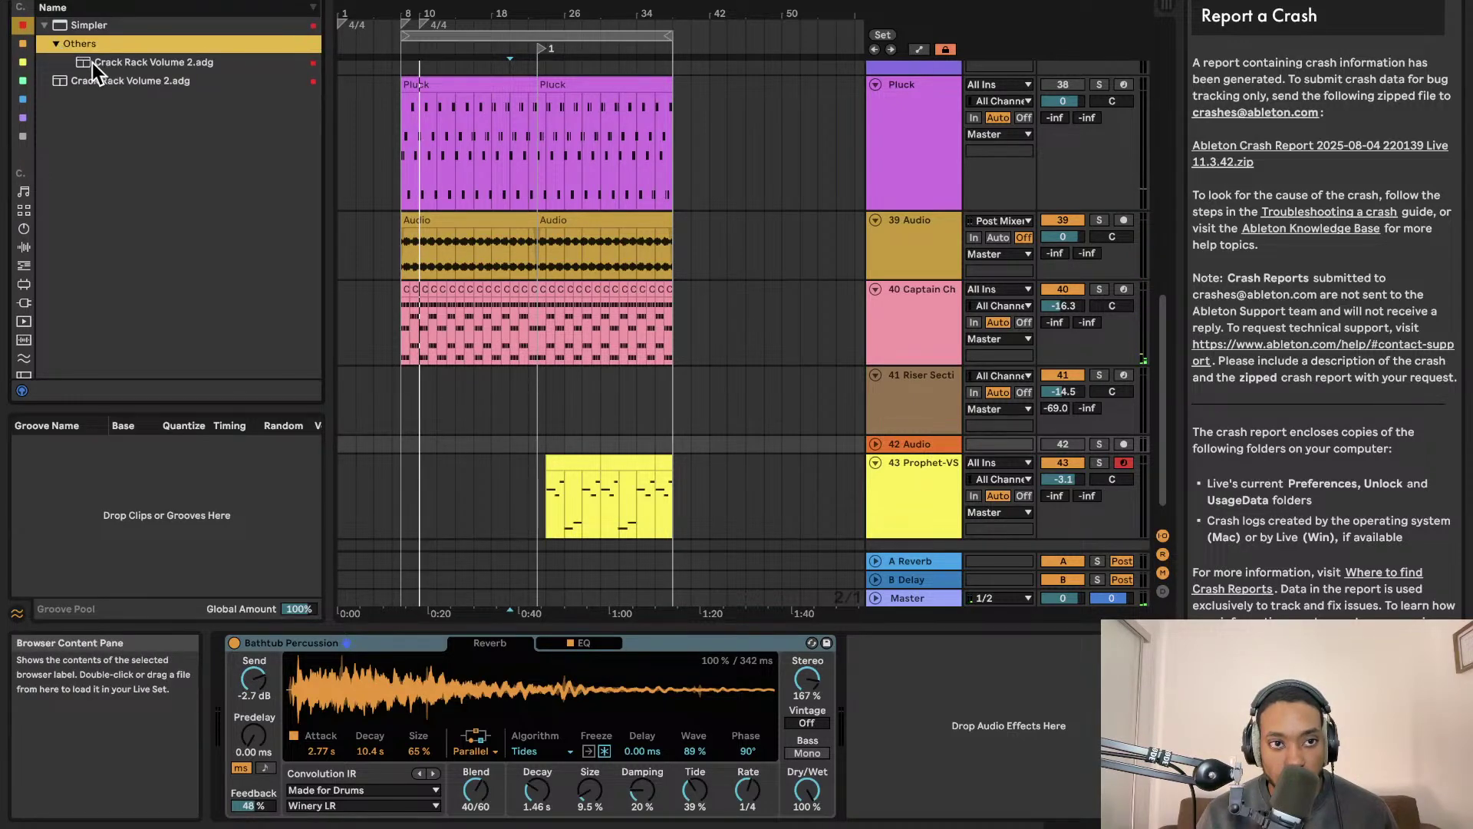
pyautogui.moveTo(92, 63); pyautogui.dragTo(895, 205)
pyautogui.moveTo(861, 555); pyautogui.dragTo(912, 535)
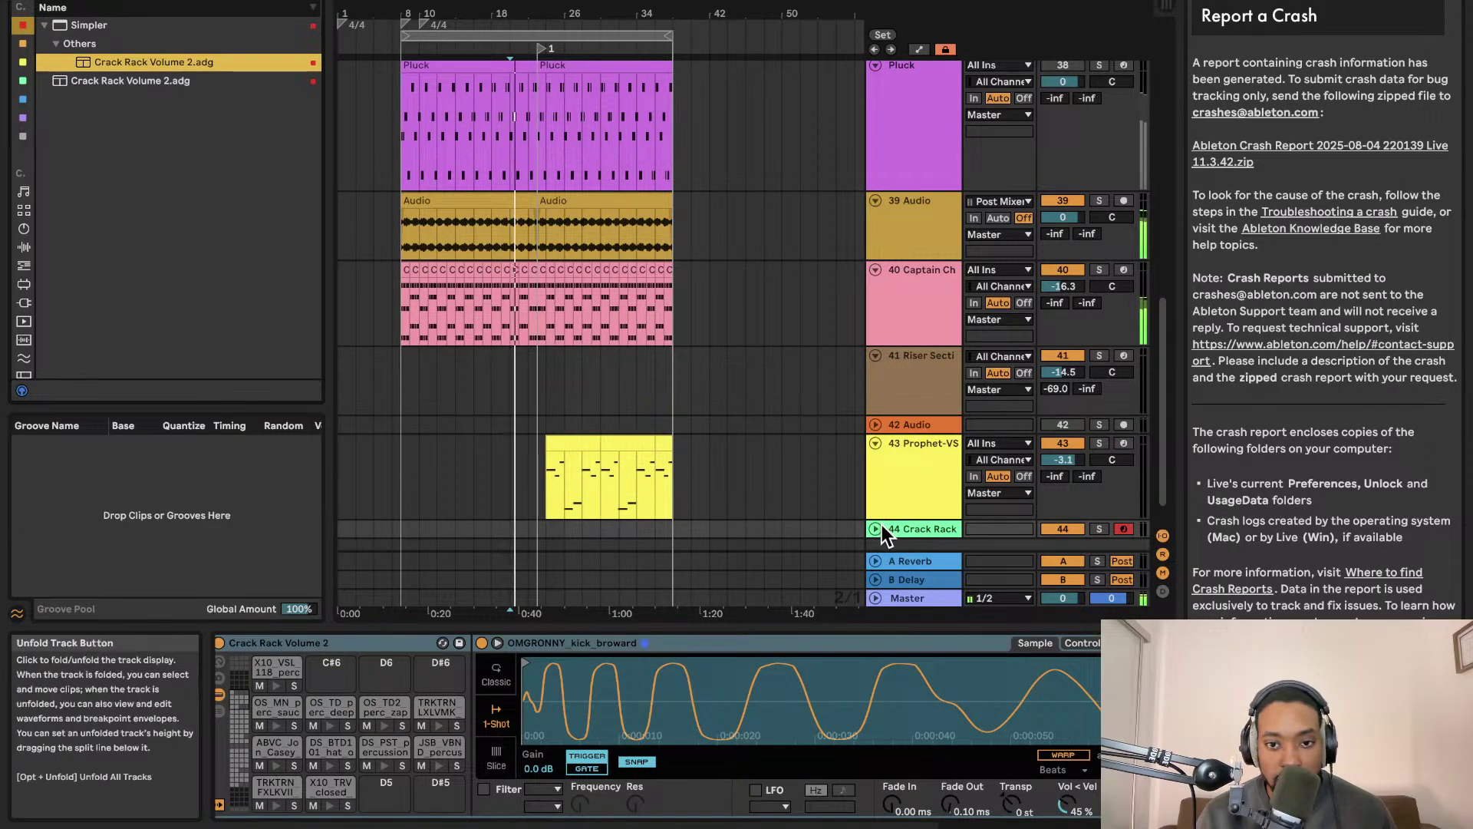
# Create an empty MIDI clip on the Crack Rack track spanning bars 8 to 38 and open it for note editing
pyautogui.click(879, 527)
pyautogui.moveTo(402, 493); pyautogui.dragTo(656, 466)
pyautogui.click(394, 494)
pyautogui.moveTo(398, 494); pyautogui.dragTo(659, 490)
pyautogui.press('super+a')
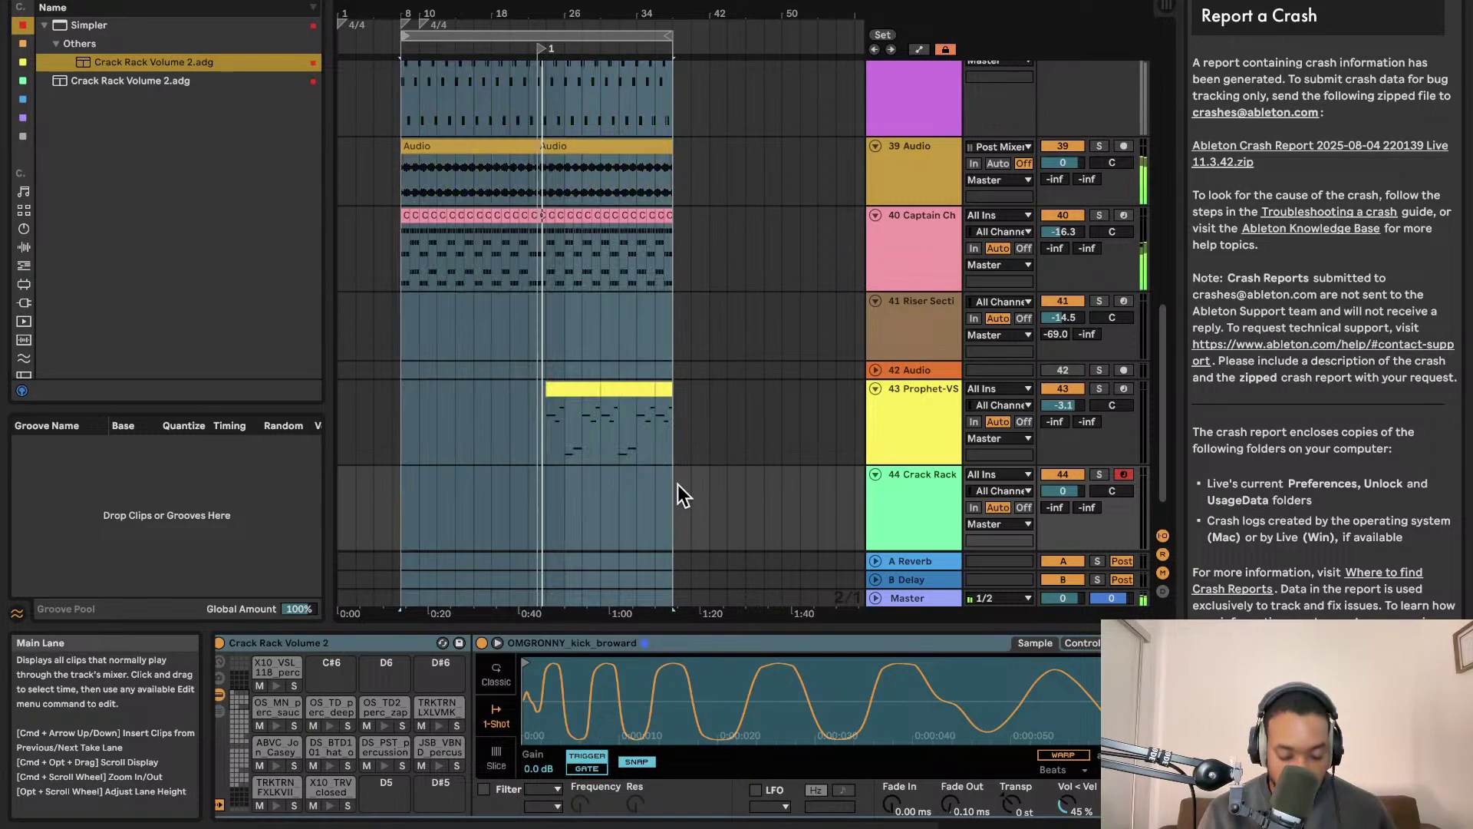
pyautogui.moveTo(401, 516); pyautogui.dragTo(678, 502)
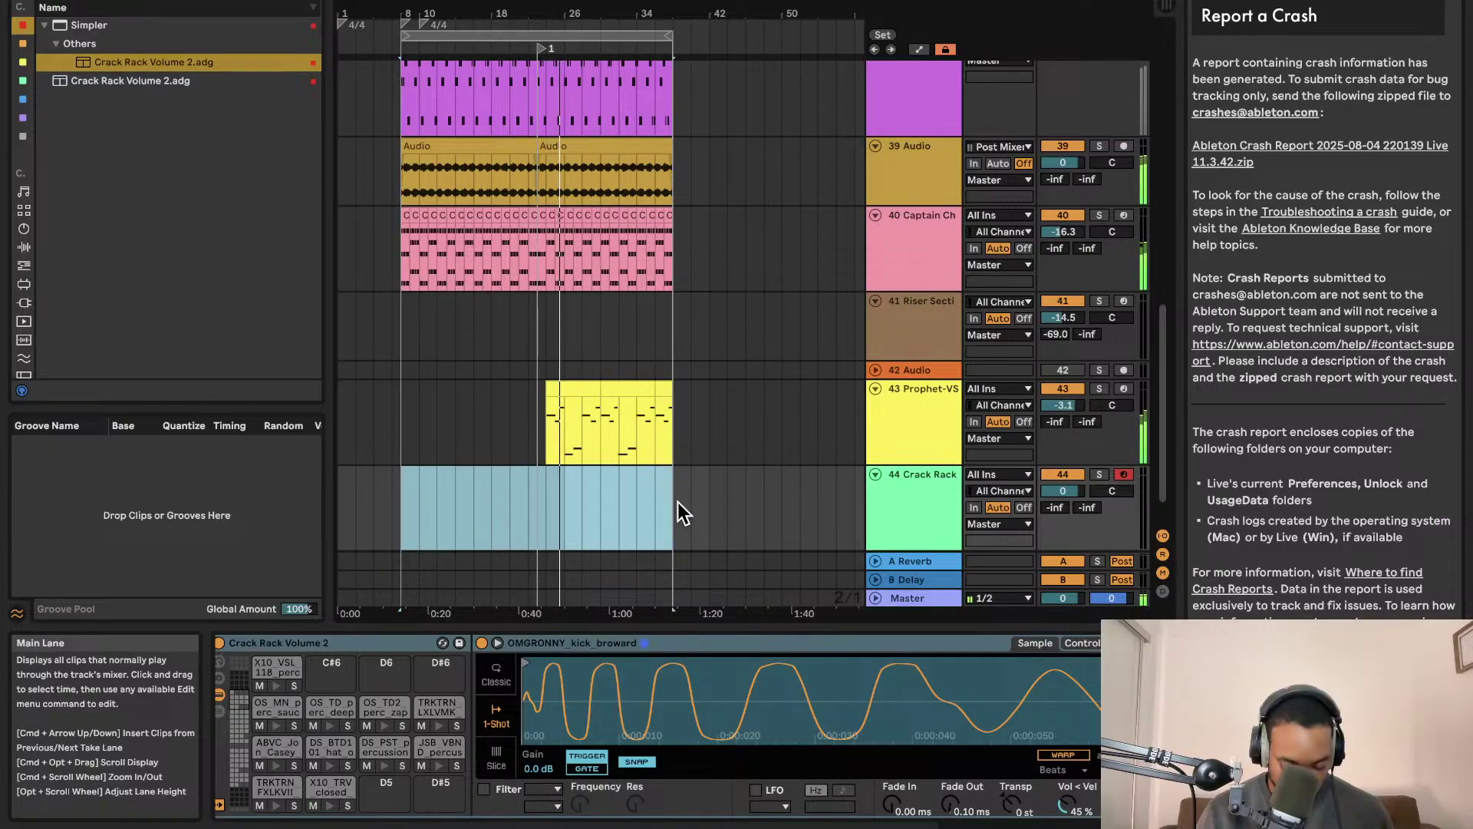
pyautogui.press('super+shift+m')
pyautogui.click(668, 554)
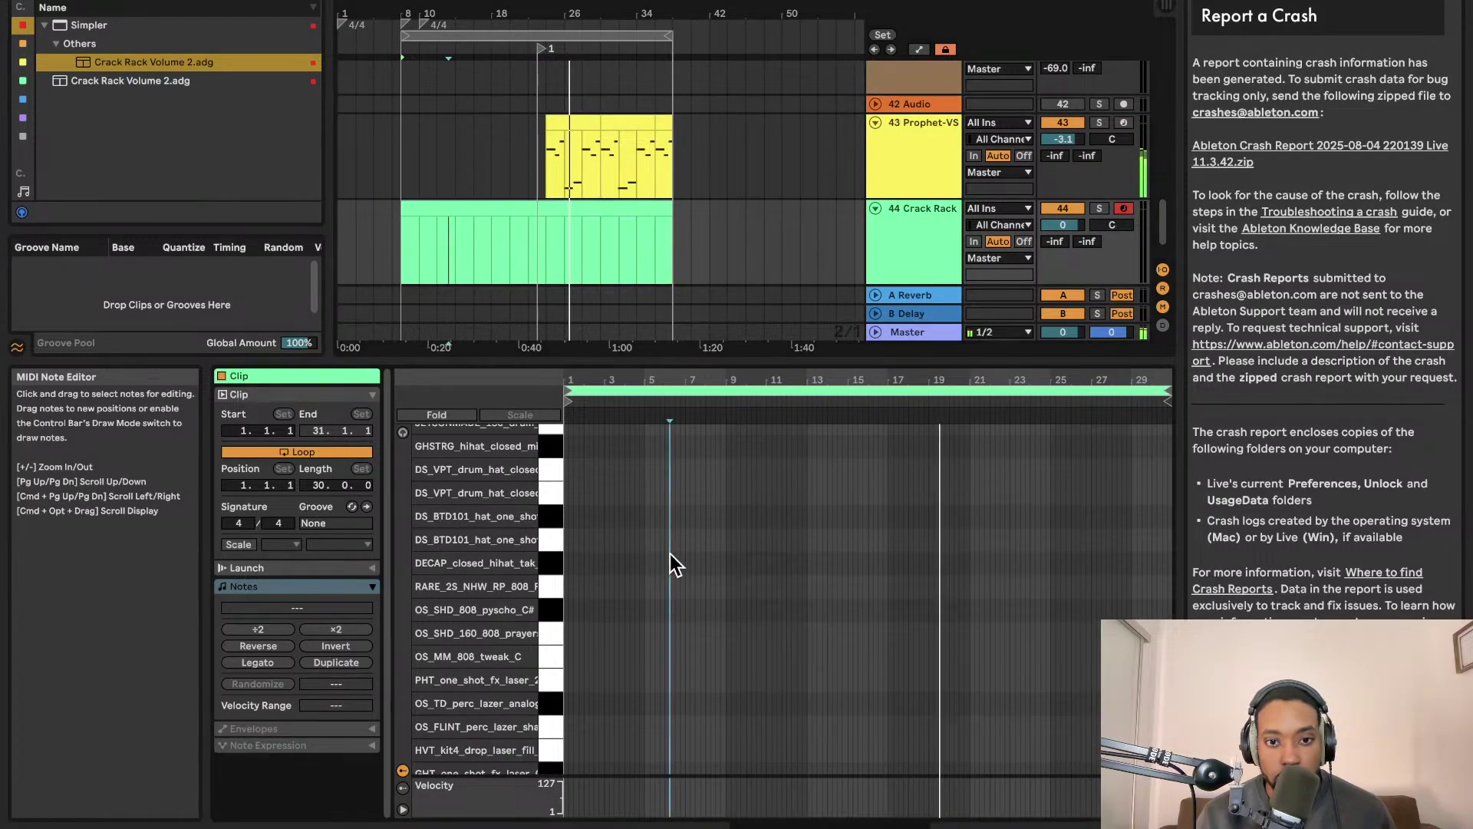
# Lower the Crack Rack track's volume to -5.2 dB
pyautogui.scroll(-2, 886, 274)
pyautogui.moveTo(1063, 181); pyautogui.dragTo(1063, 204)
pyautogui.scroll(3, 600, 541)
# Try an A3 note of the DS_BTD101 hat near the end of the clip's bar 2, play it and remove it
pyautogui.doubleClick(598, 541)
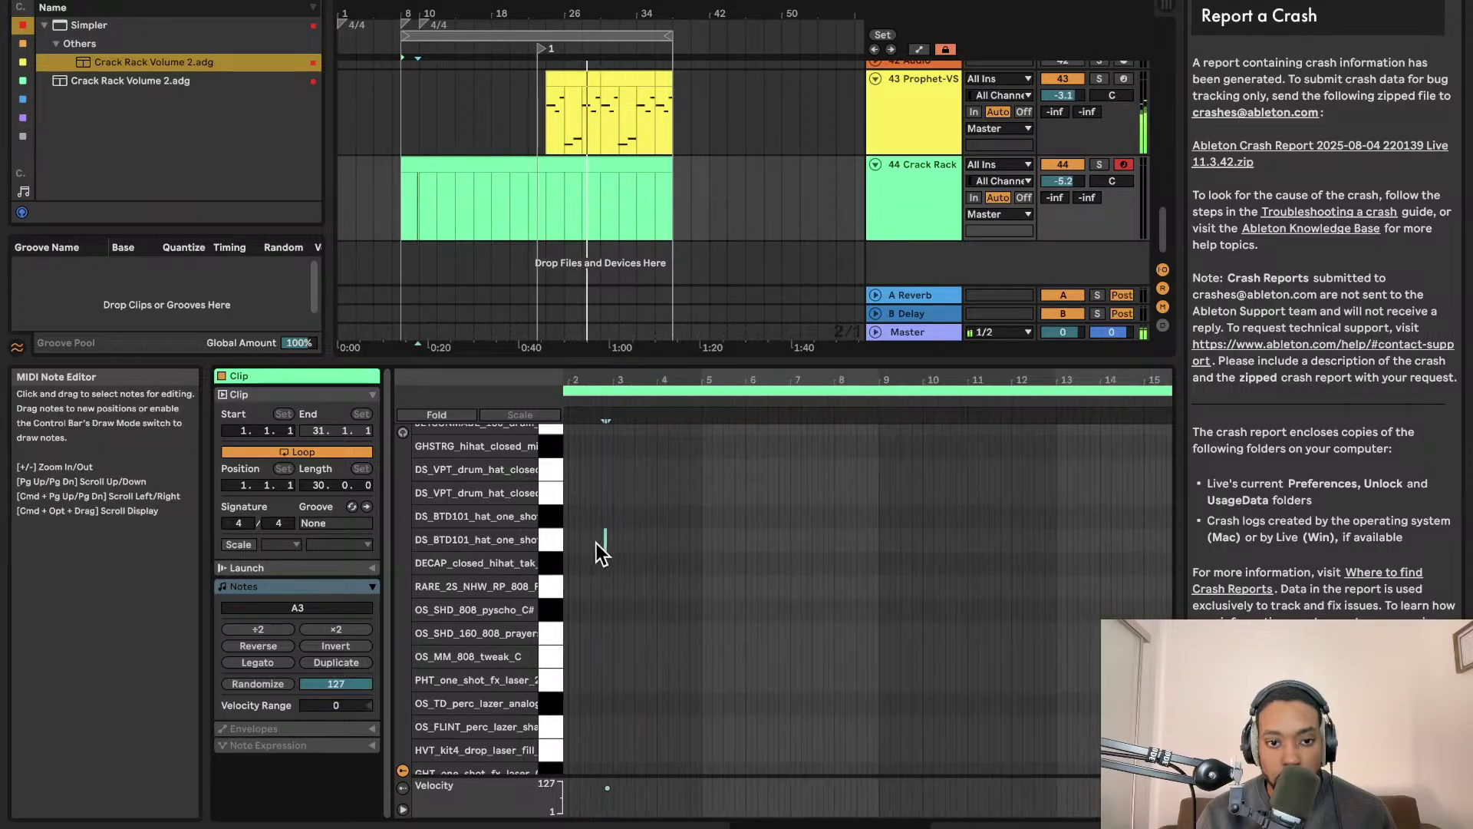
pyautogui.scroll(2, 596, 543)
pyautogui.press('space')
pyautogui.press('space')
pyautogui.press('space')
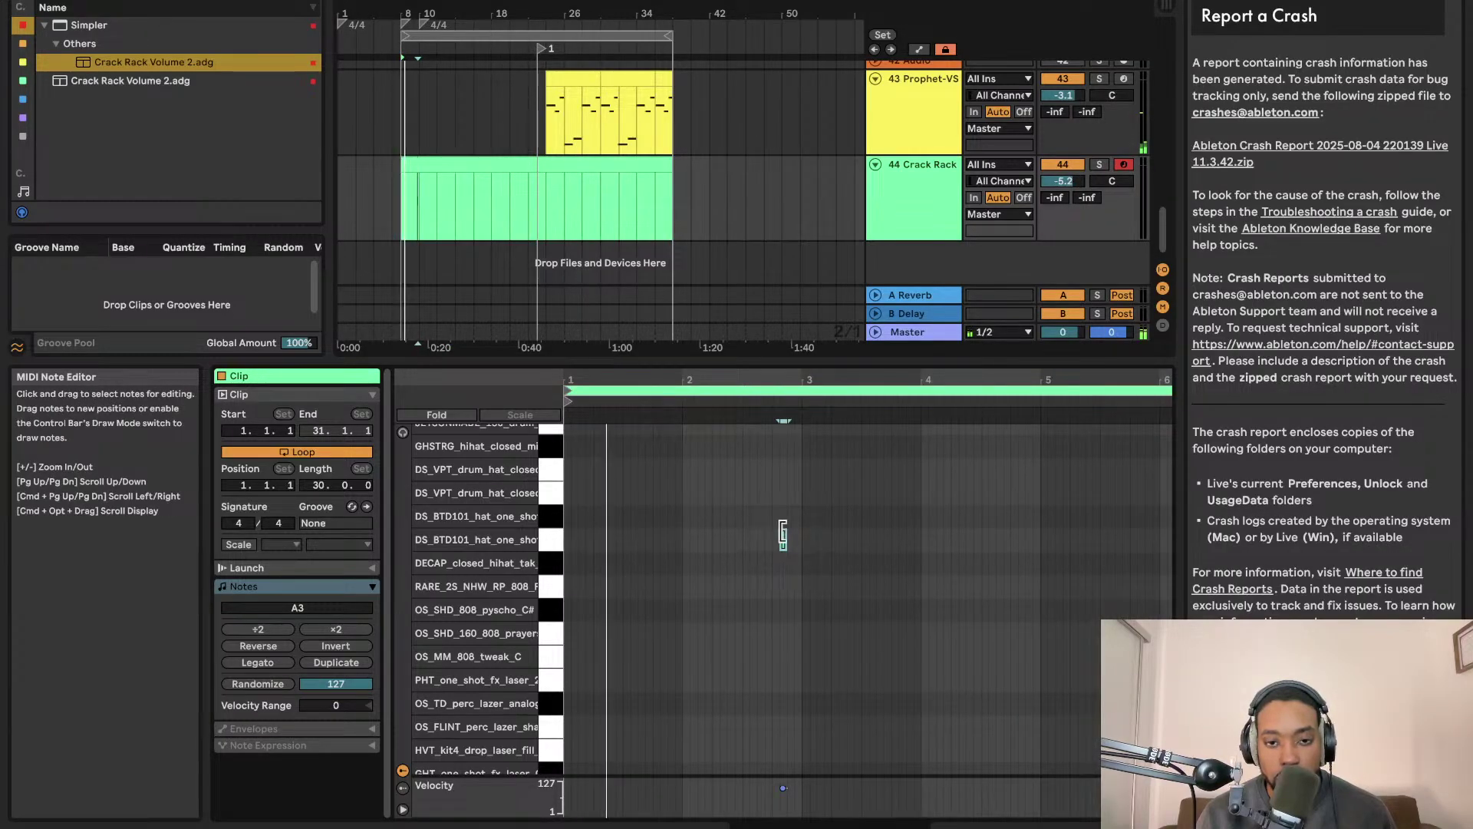
pyautogui.click(723, 525)
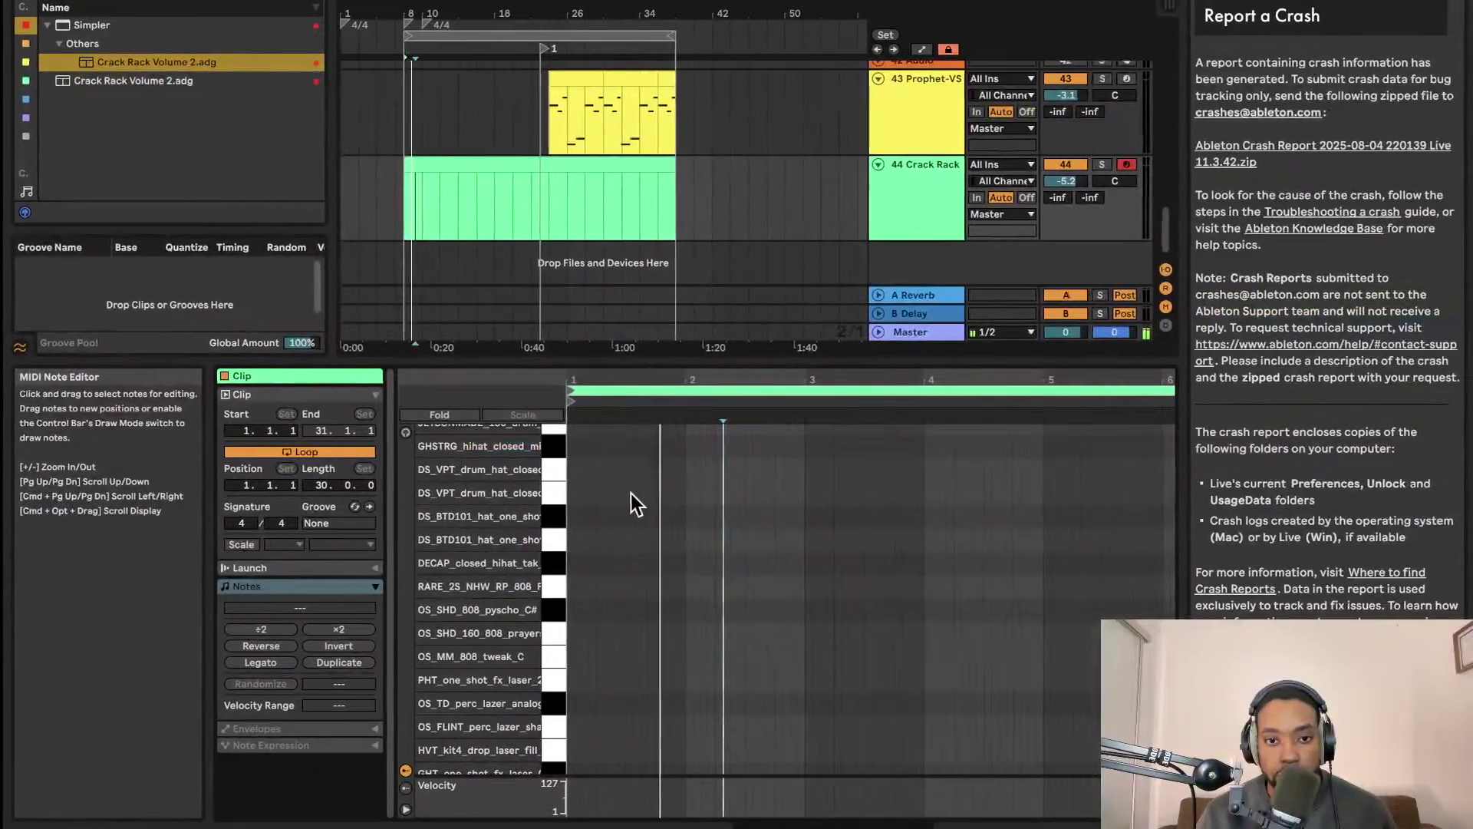
# Place a B3 note of the DS_VPT closed hat on beat 2 of the clip's first bar
pyautogui.doubleClick(810, 493)
pyautogui.moveTo(604, 494); pyautogui.dragTo(596, 493)
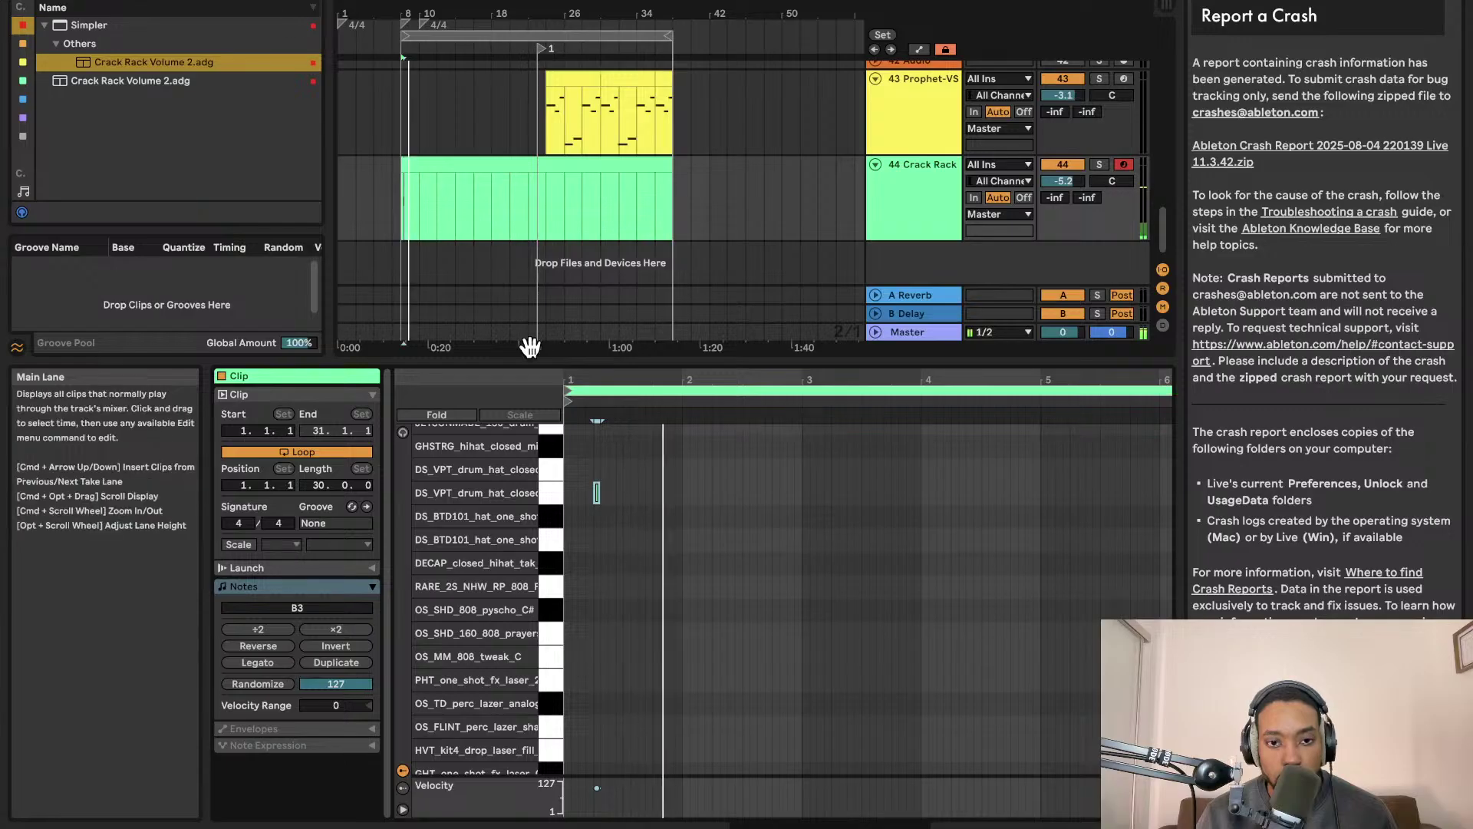
pyautogui.press('space')
# Lower the cue volume to -27.0 dB in the Session View mixer and return to the Arrangement View
pyautogui.press('Tab')
pyautogui.press('Tab')
pyautogui.press('Tab')
pyautogui.press('Tab')
pyautogui.press('Tab')
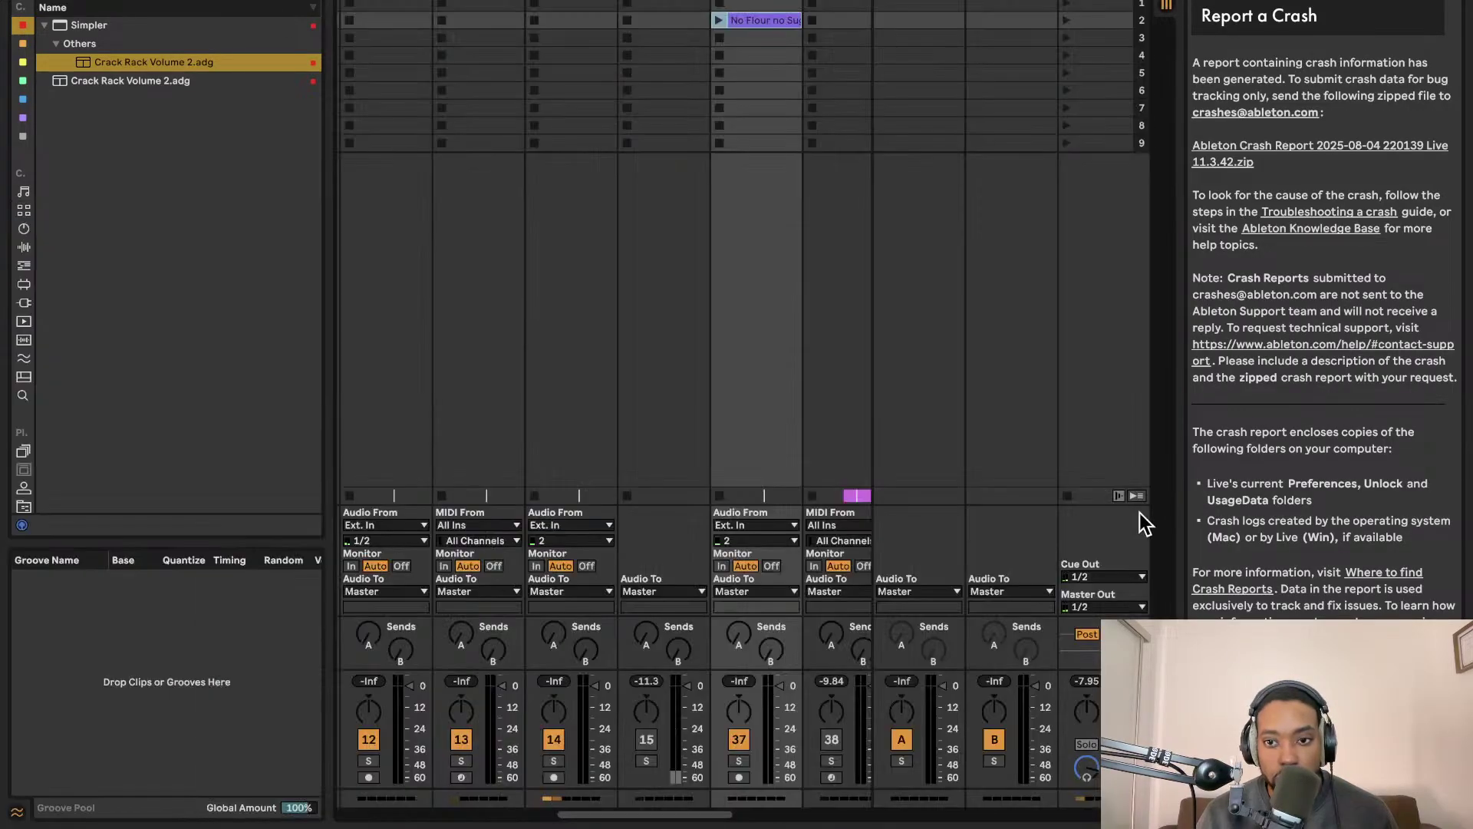
pyautogui.press('Tab')
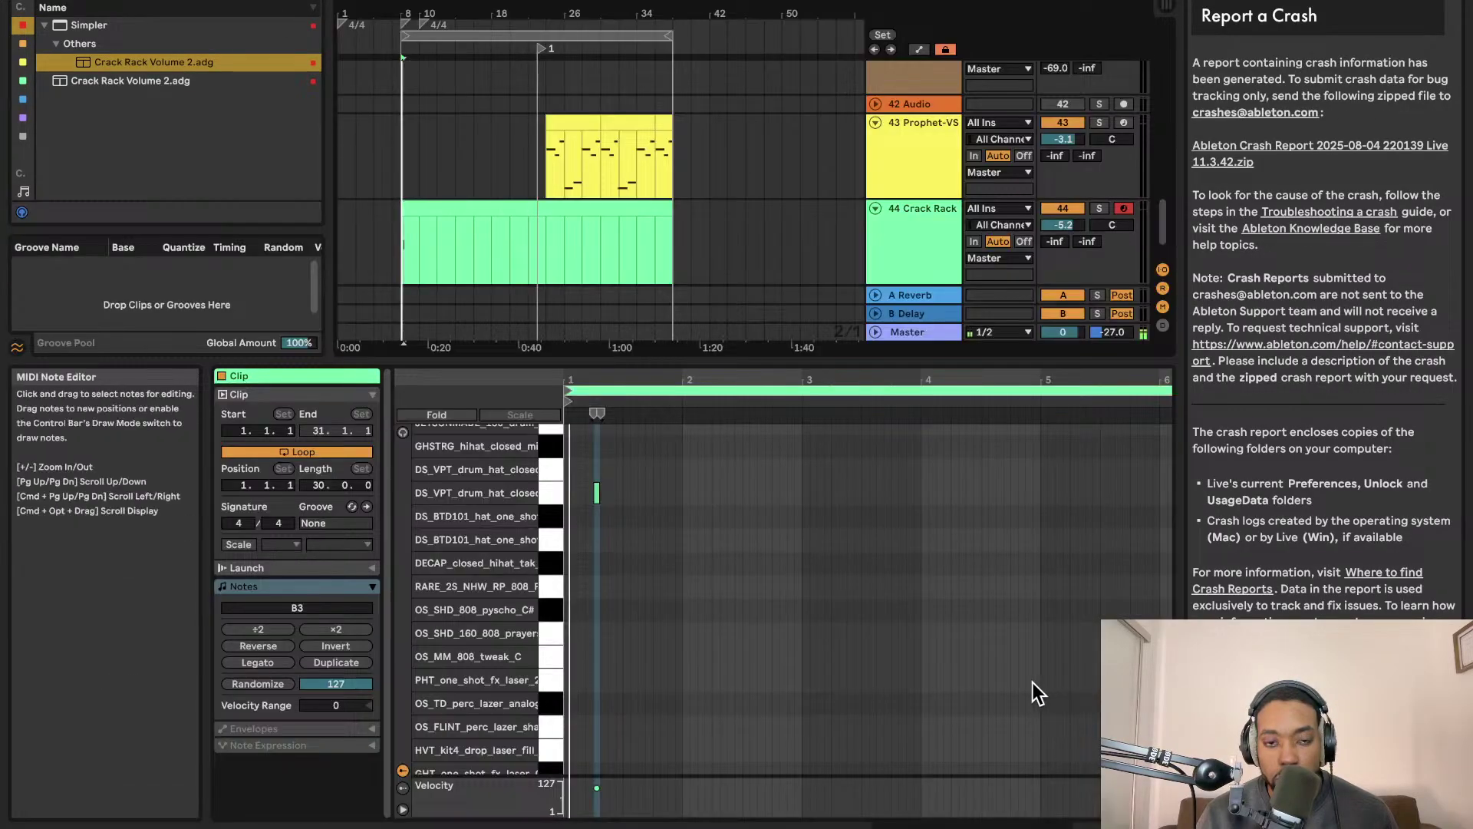
# Add a second B3 closed-hat note on beat 4 of the clip's first bar
pyautogui.doubleClick(686, 494)
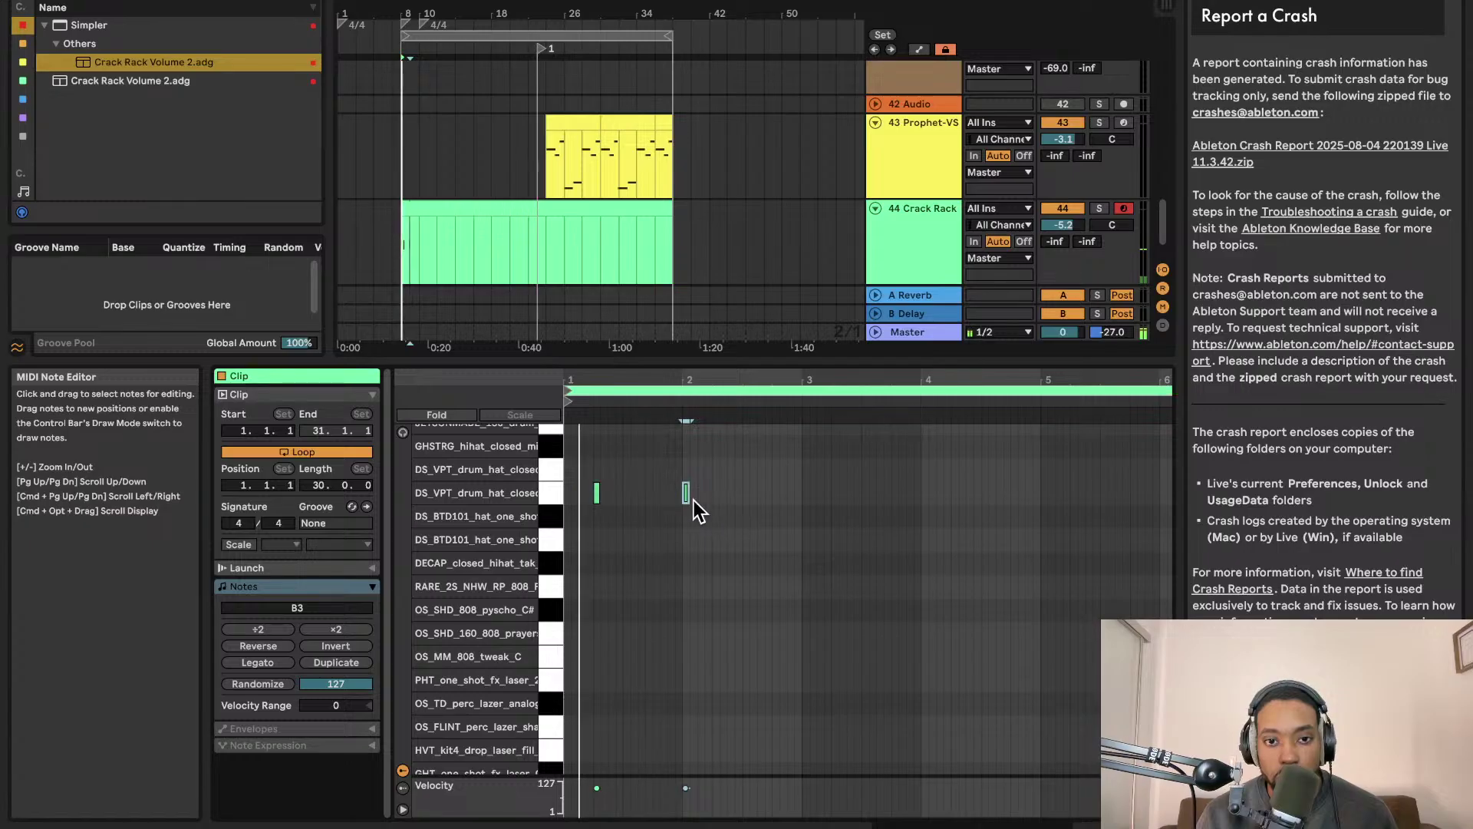
pyautogui.moveTo(687, 494); pyautogui.dragTo(564, 498)
# Duplicate the two closed-hat notes repeatedly until the pattern reaches the clip's end at bar 31
pyautogui.press('super+d')
pyautogui.press('super+d')
pyautogui.press('super+d')
pyautogui.press('super+d')
pyautogui.press('super+d')
pyautogui.press('super+d')
pyautogui.press('super+d')
pyautogui.press('super+d')
pyautogui.press('super+d')
pyautogui.press('super+d')
pyautogui.press('super+d')
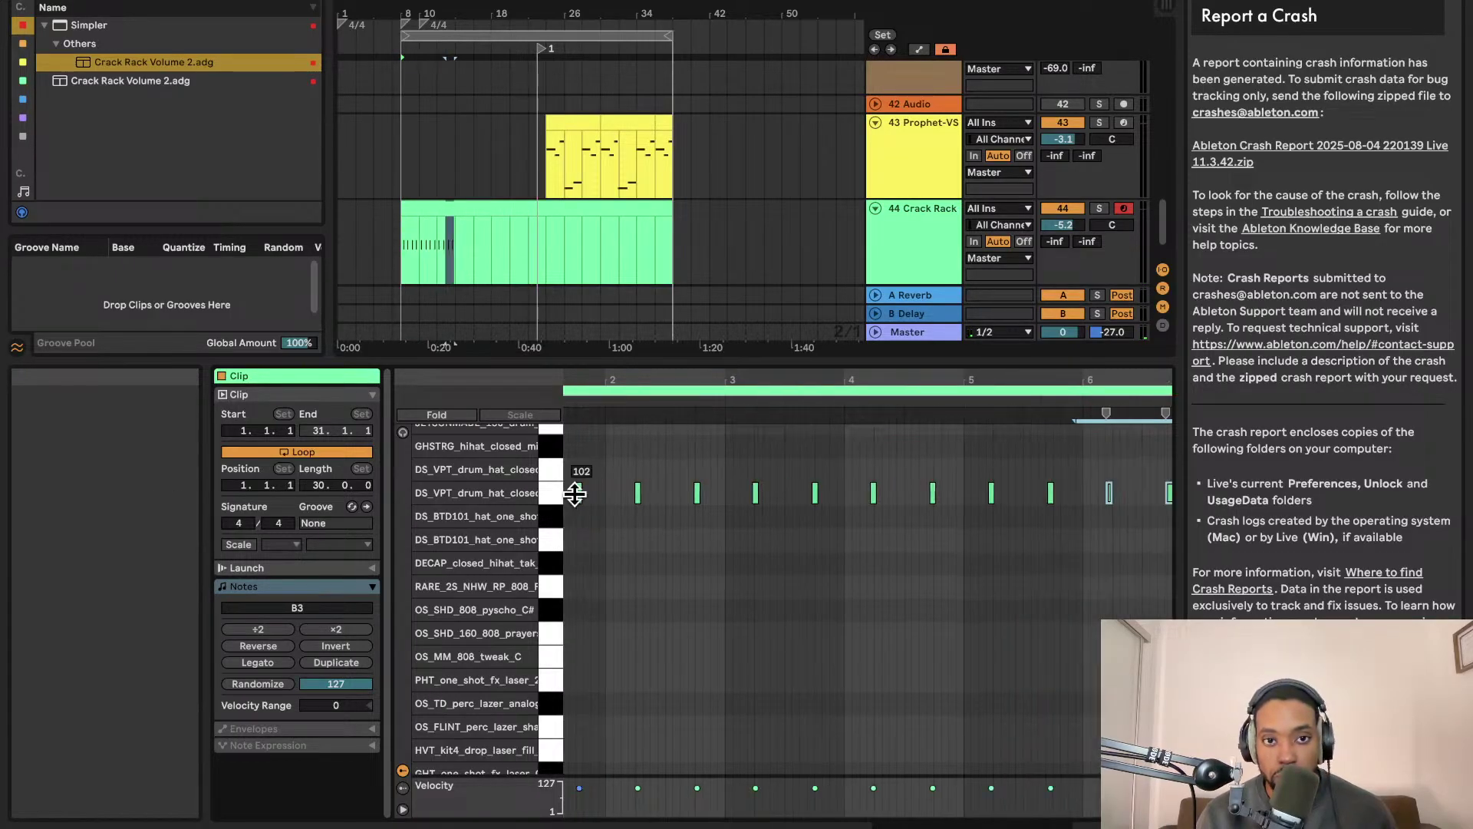
pyautogui.press('super+d')
pyautogui.press('super+d')
pyautogui.press('super+d')
pyautogui.press('super+d')
pyautogui.press('super+d')
pyautogui.press('super+d')
pyautogui.press('super+d')
pyautogui.press('super+d')
pyautogui.press('super+d')
pyautogui.press('super+d')
pyautogui.press('super+d')
pyautogui.press('super+d')
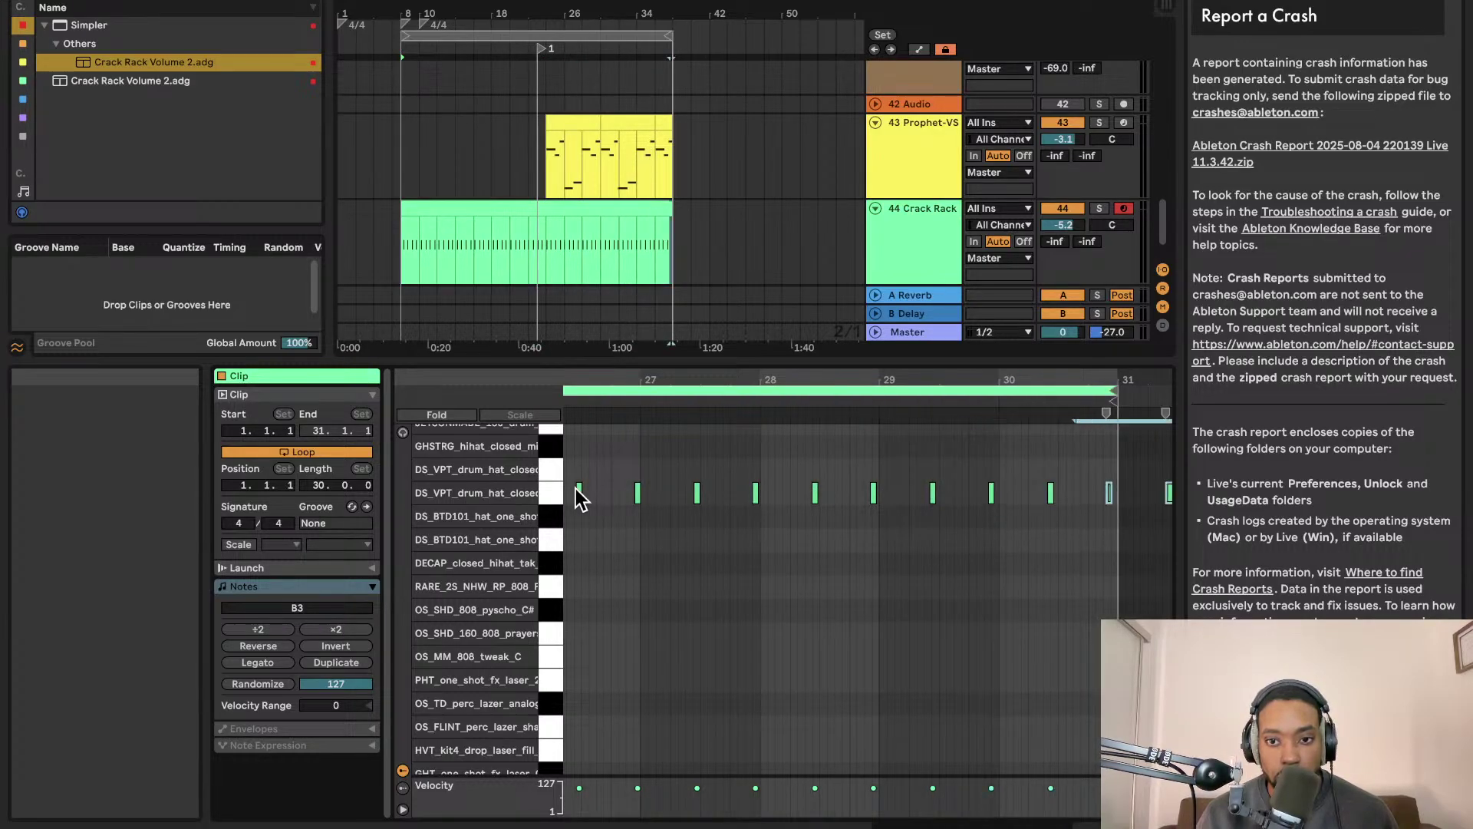
# Play back the hat pattern and undo the repeated duplications, keeping only the two notes in the clip's first bar
pyautogui.press('super+space')
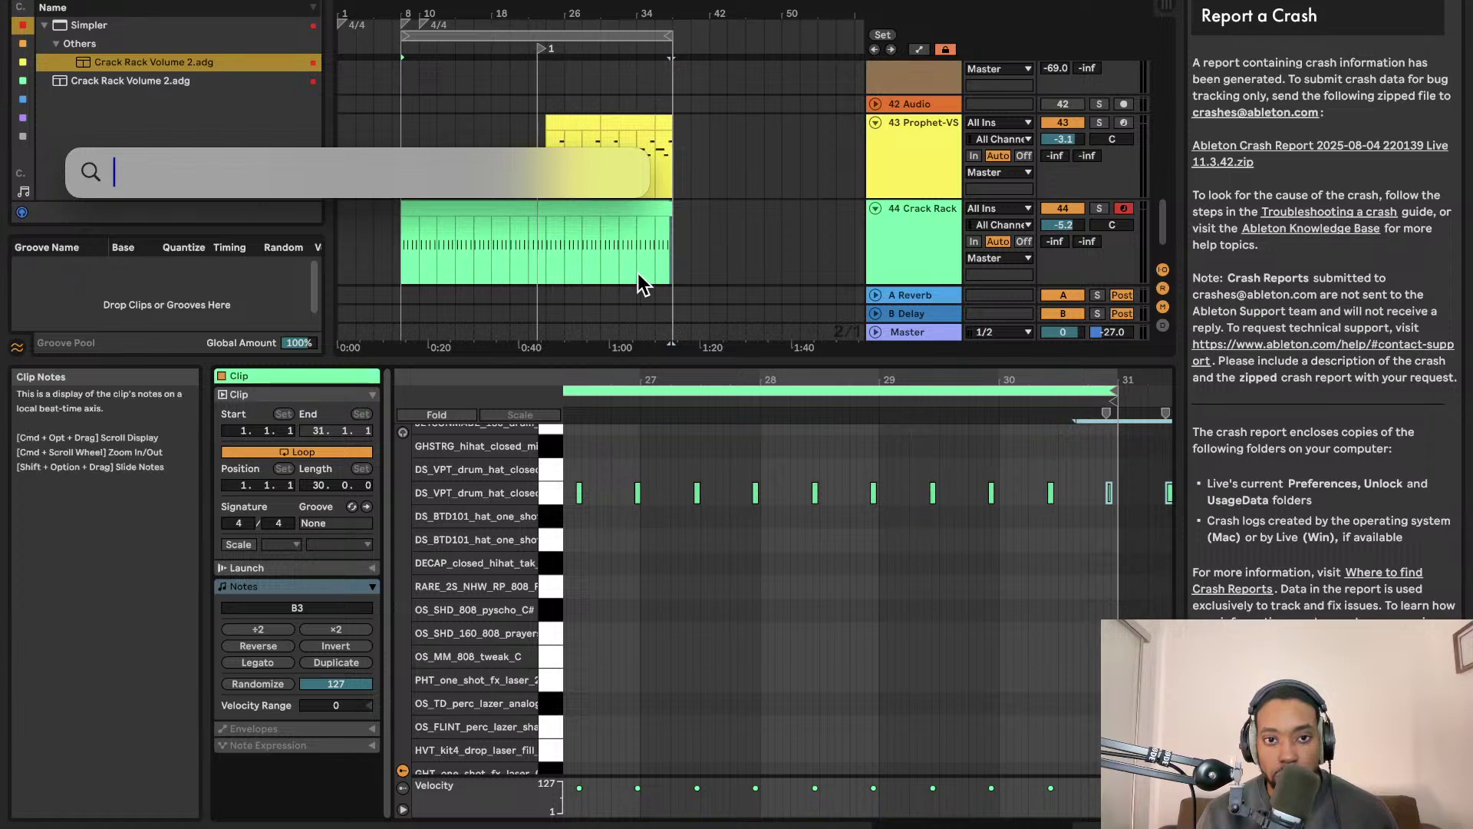
pyautogui.press('Escape')
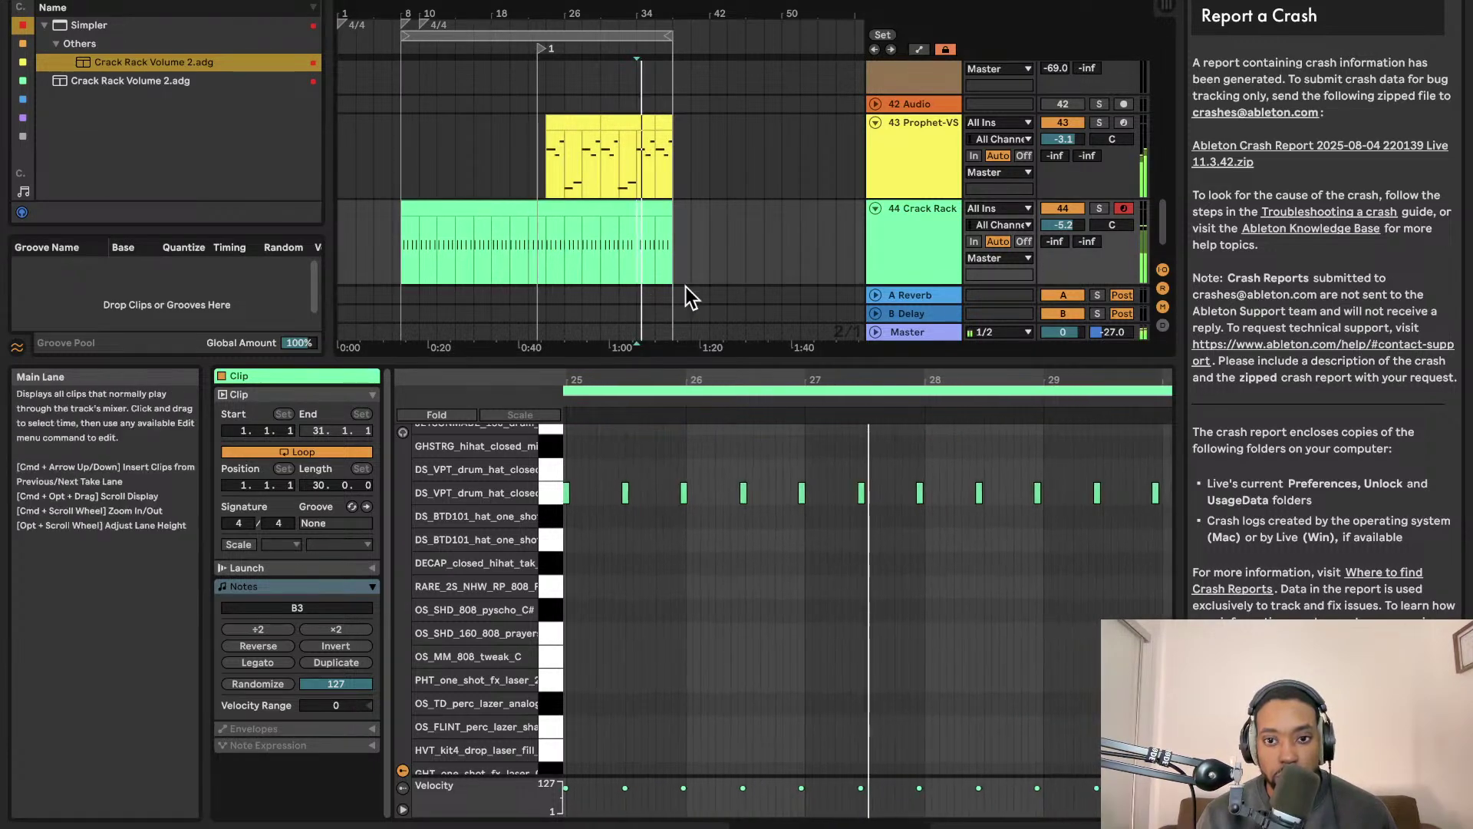
pyautogui.moveTo(770, 390); pyautogui.dragTo(776, 395)
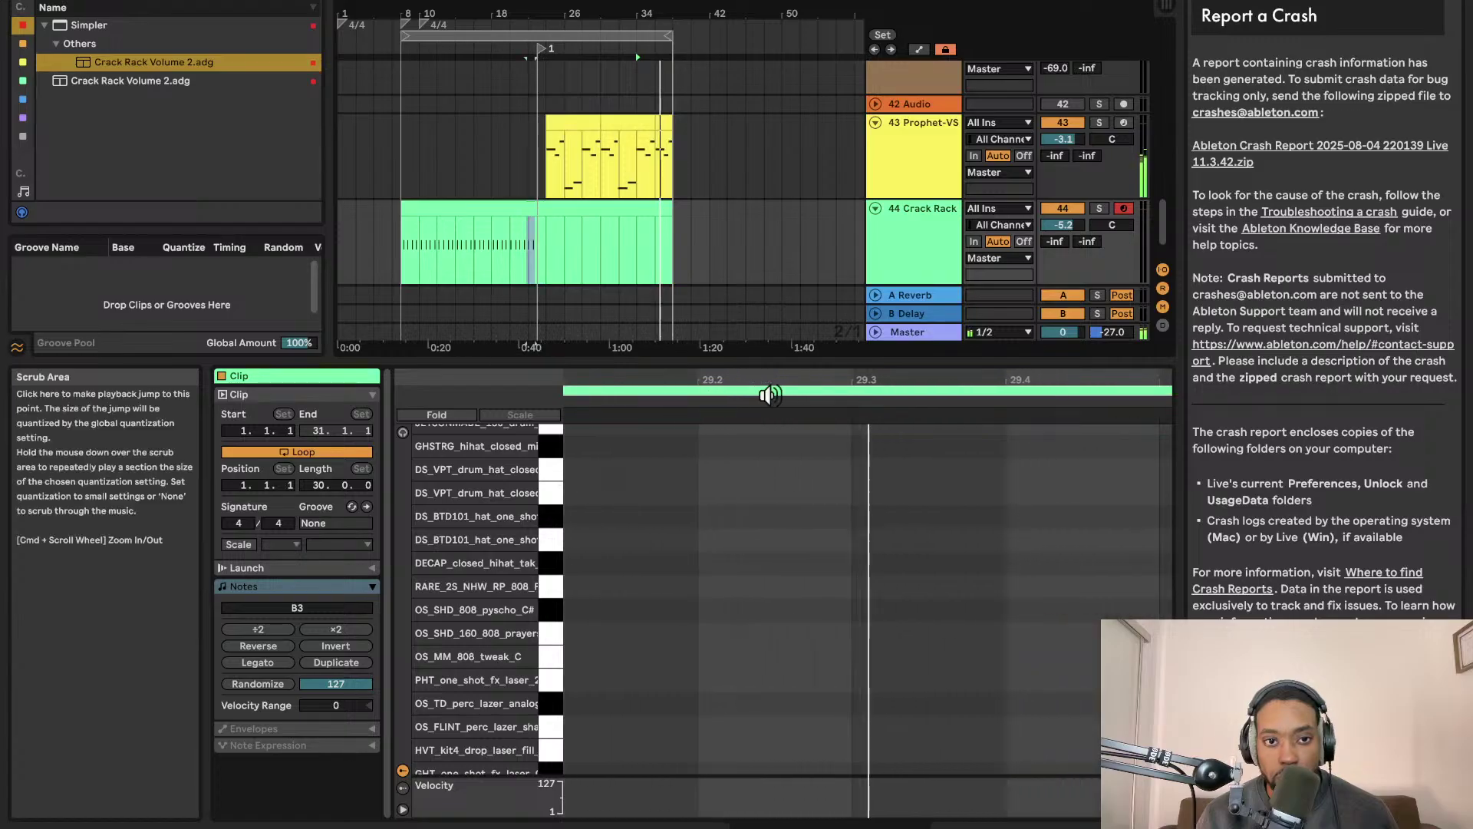
pyautogui.press('space')
pyautogui.click(413, 262)
pyautogui.press('space')
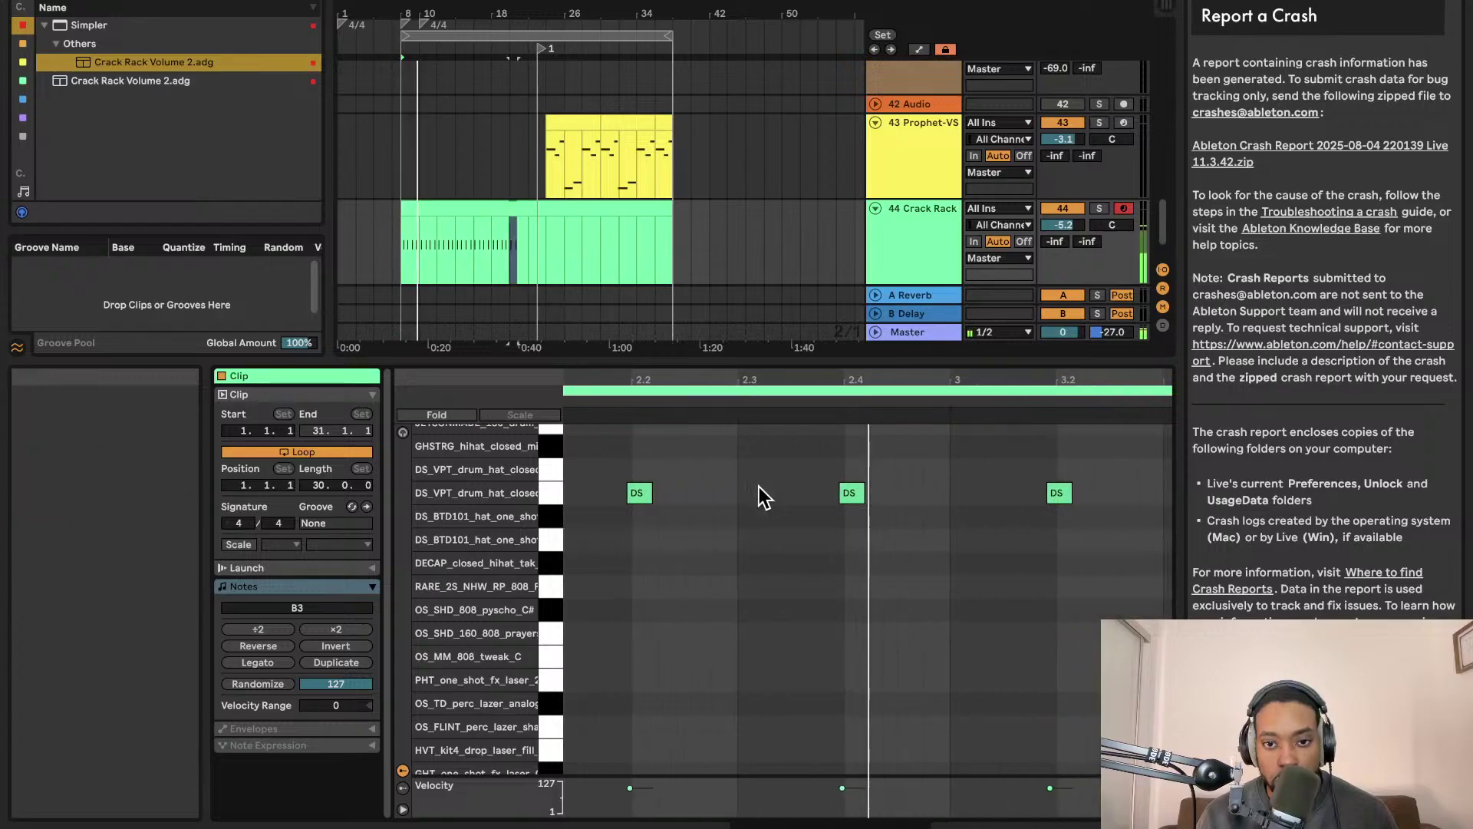
pyautogui.hscroll(-3, 752, 485)
pyautogui.press('super+z')
pyautogui.press('super+z')
pyautogui.press('super+z')
pyautogui.press('super+z')
pyautogui.hscroll(-2, 738, 474)
pyautogui.hscroll(-1, 738, 474)
pyautogui.scroll(-3, 738, 474)
# Select the two closed-hat notes in the clip's first bar and duplicate them bar by bar through bar 15
pyautogui.moveTo(790, 486); pyautogui.dragTo(564, 503)
pyautogui.hscroll(-1, 620, 503)
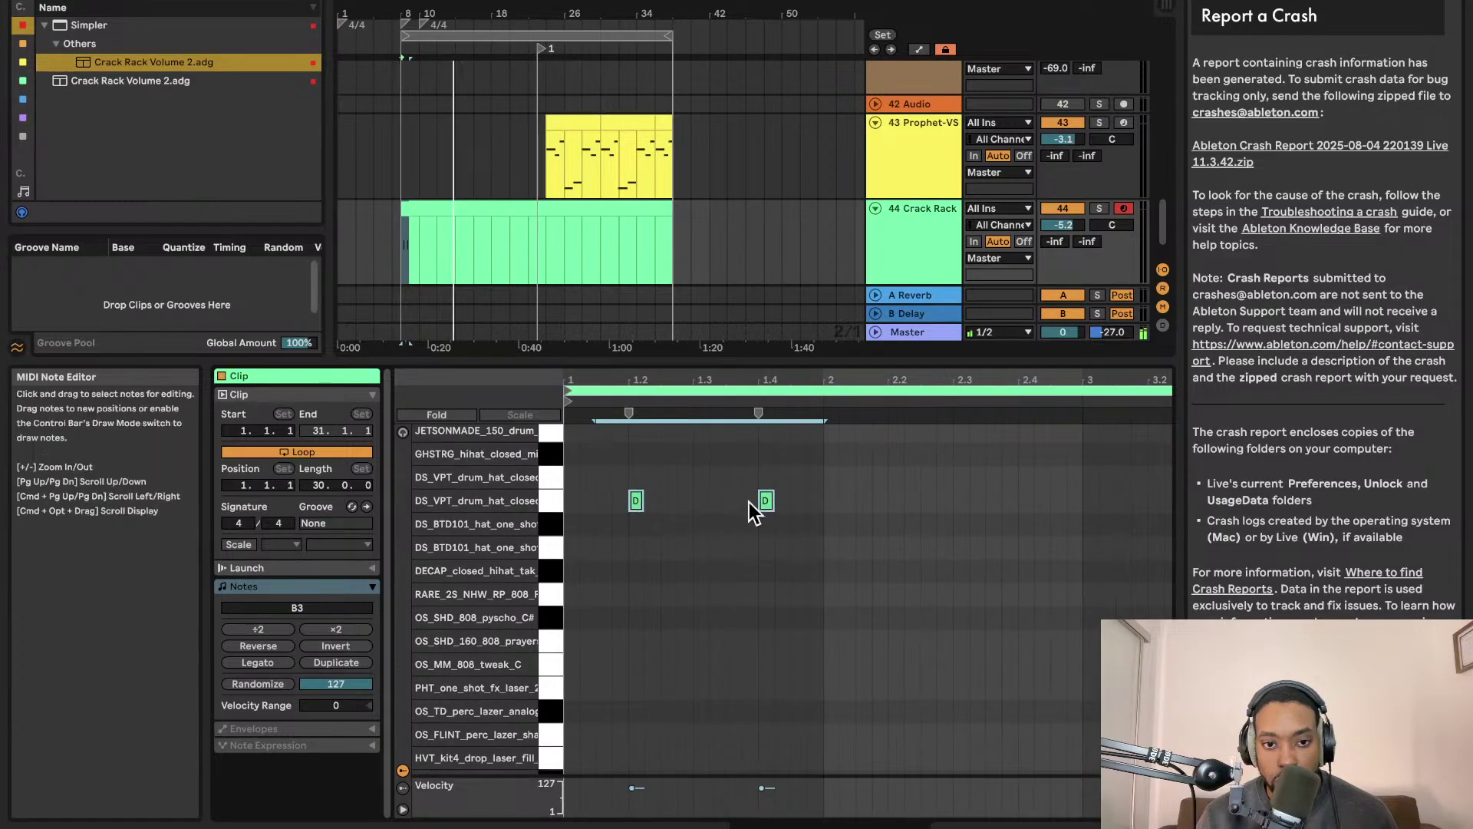
pyautogui.moveTo(823, 501); pyautogui.dragTo(558, 504)
pyautogui.press('super+d')
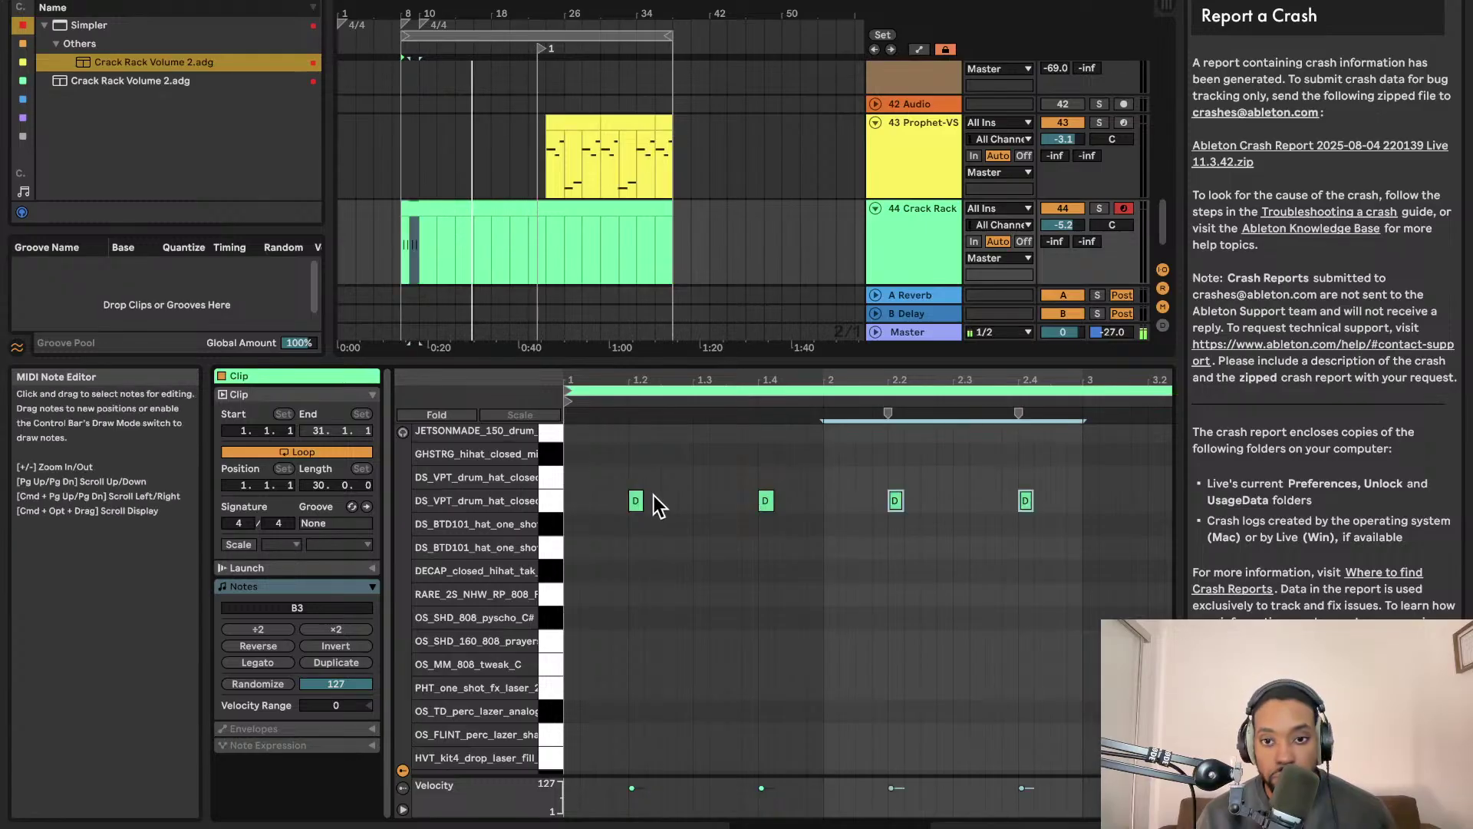
pyautogui.scroll(6, 887, 491)
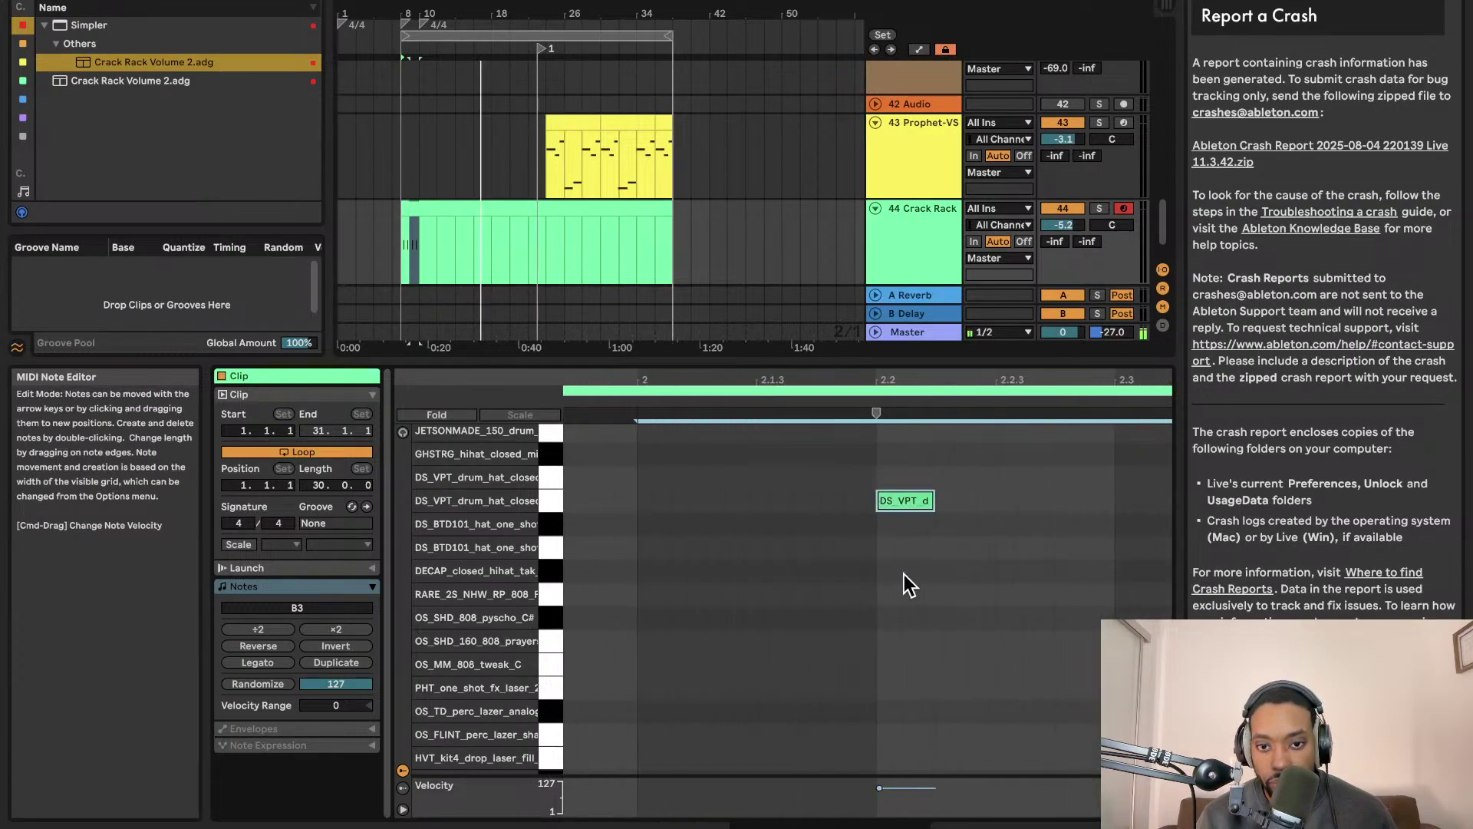
pyautogui.press('super+d')
pyautogui.scroll(-6, 852, 546)
pyautogui.press('super+d')
pyautogui.press('super+d')
pyautogui.press('super+d')
pyautogui.press('super+d')
pyautogui.press('super+d')
pyautogui.press('super+d')
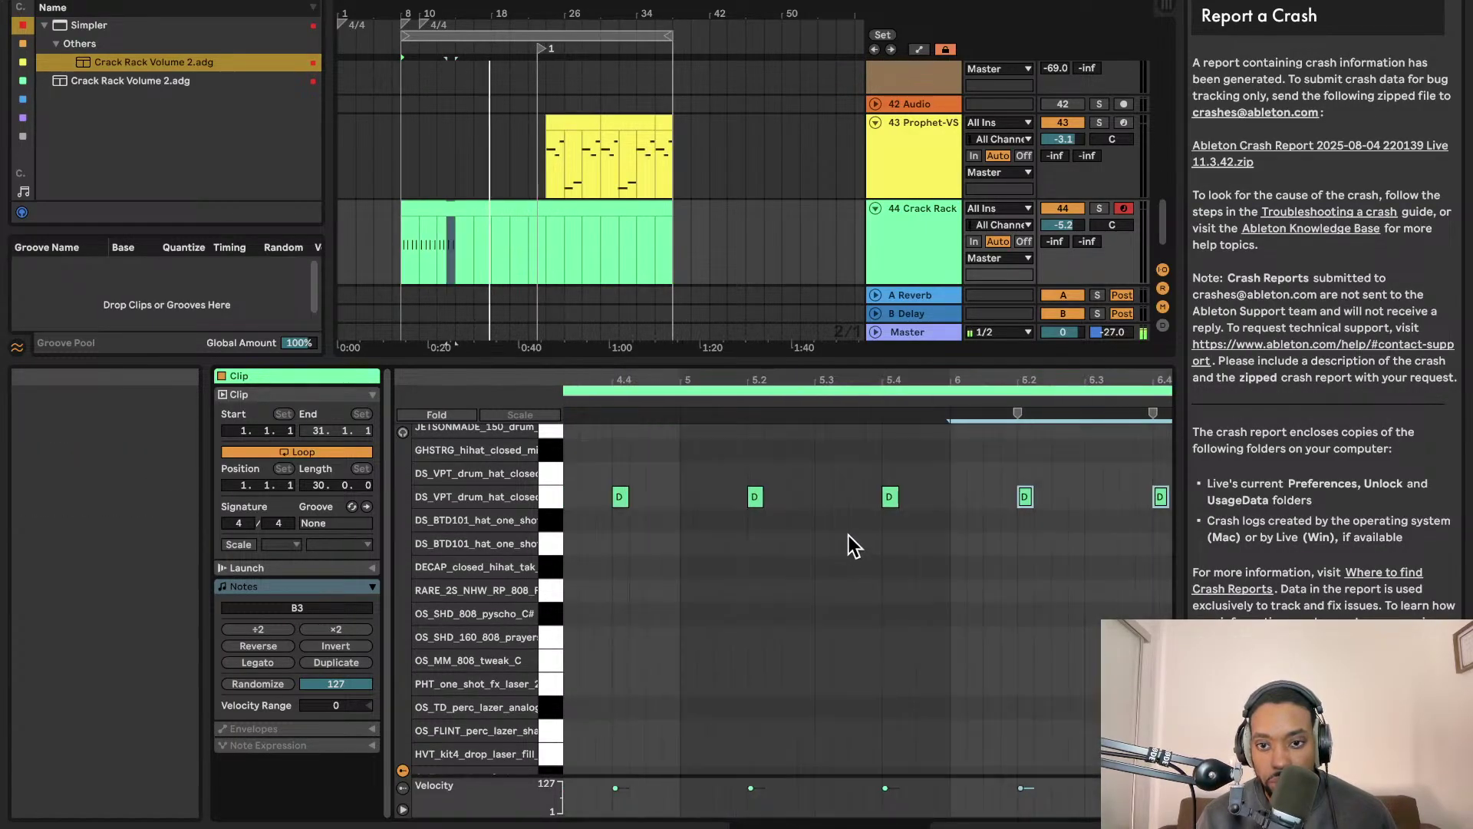
pyautogui.press('super+d')
pyautogui.press('super+d')
pyautogui.press('super+d')
pyautogui.press('super+d')
pyautogui.press('super+d')
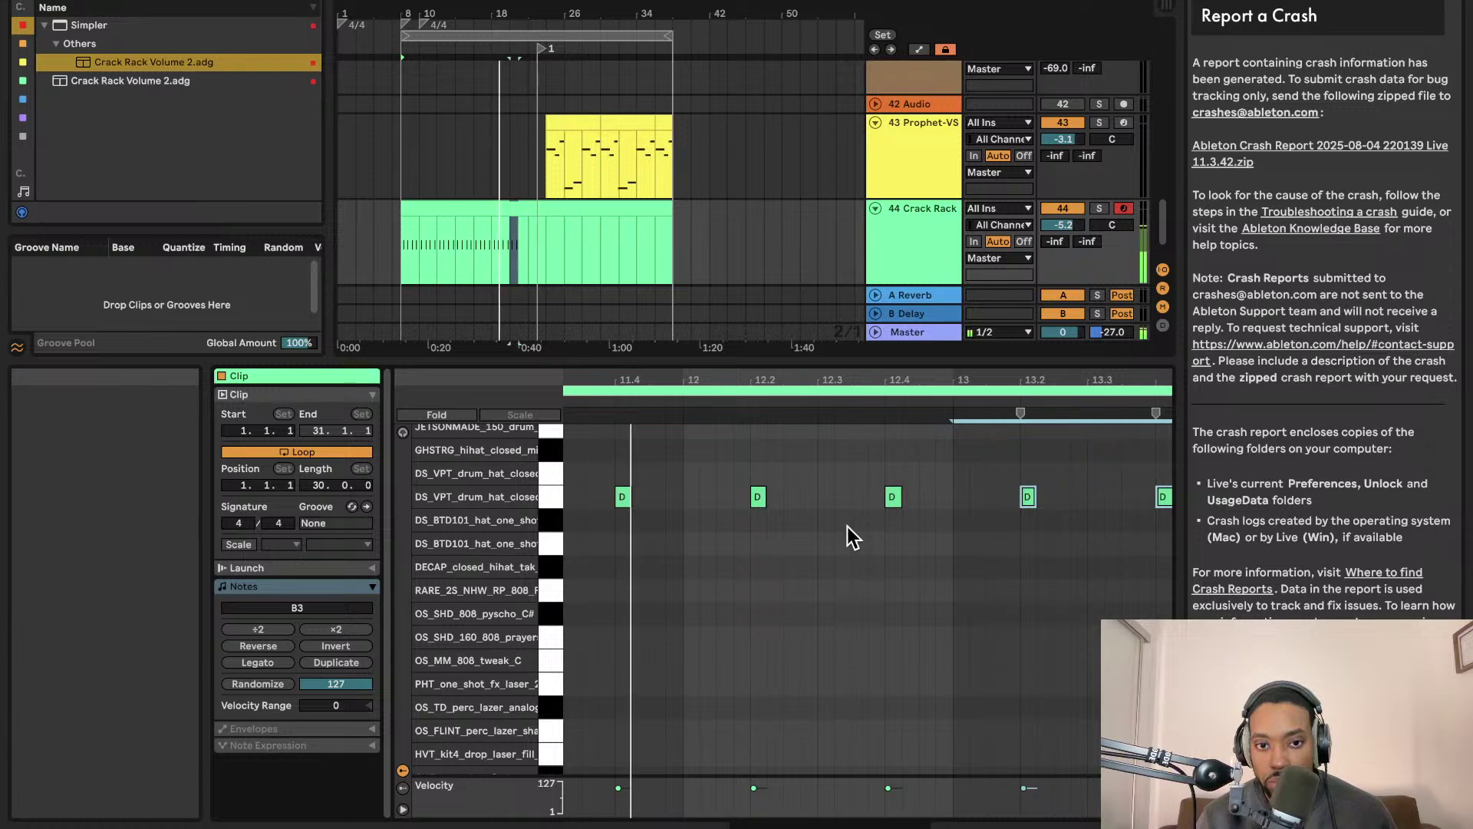
pyautogui.press('super+d')
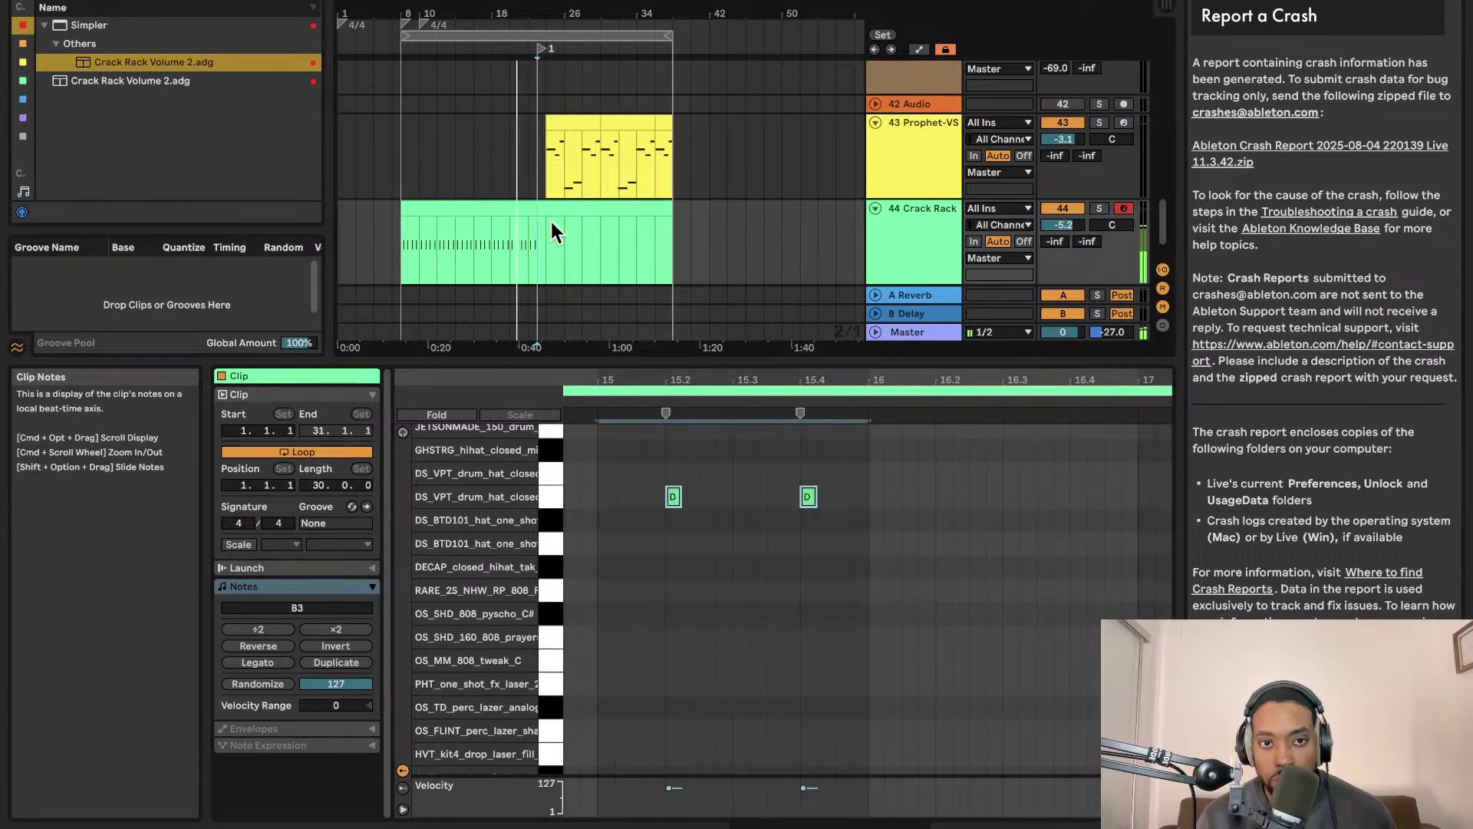
# Split the Crack Rack clip at bar 23 and replace its empty second half with a copy of the first half up to bar 38
pyautogui.press('super+e')
pyautogui.click(569, 207)
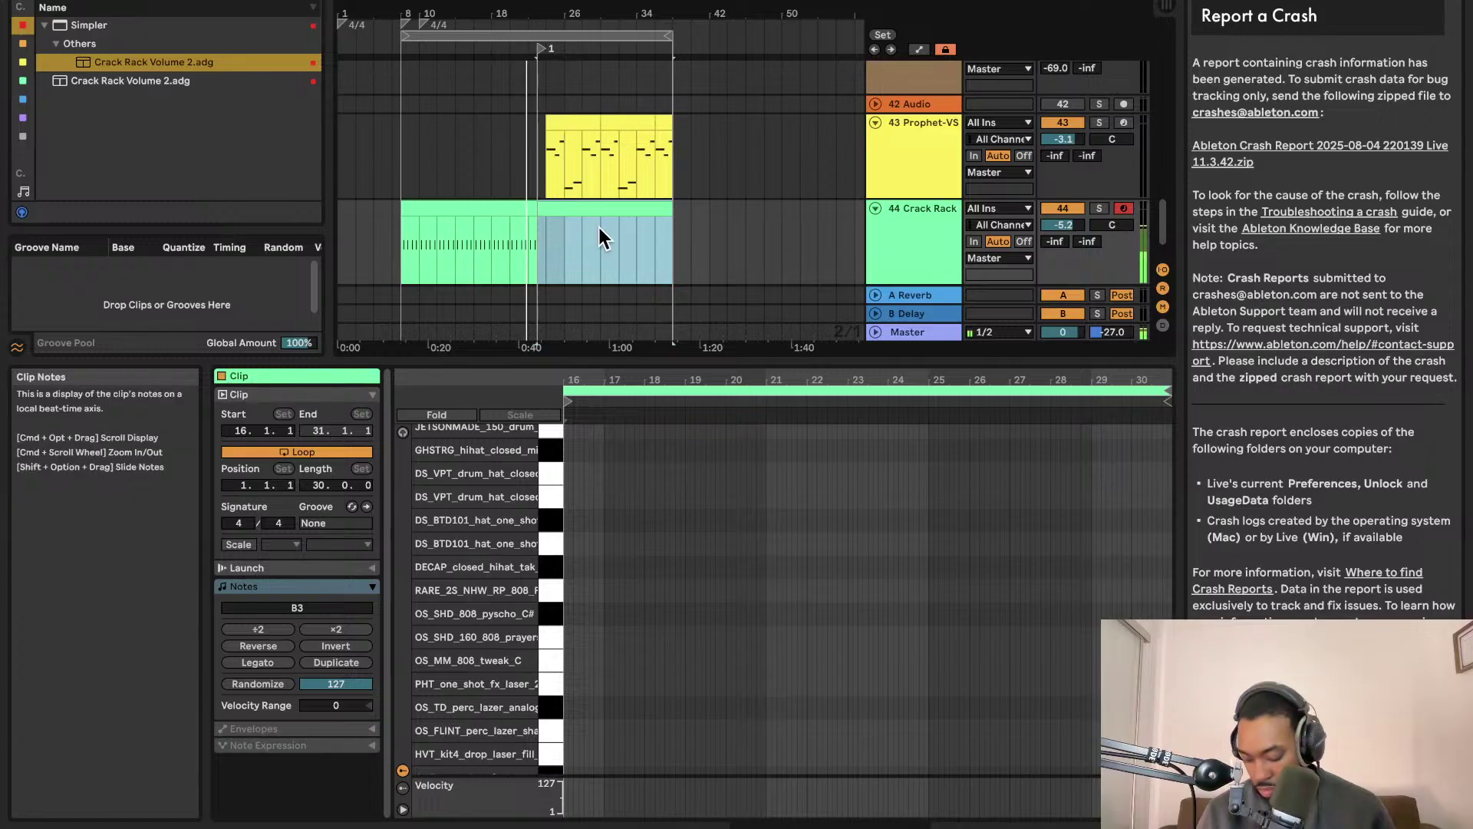
pyautogui.press('Delete')
pyautogui.press('super+z')
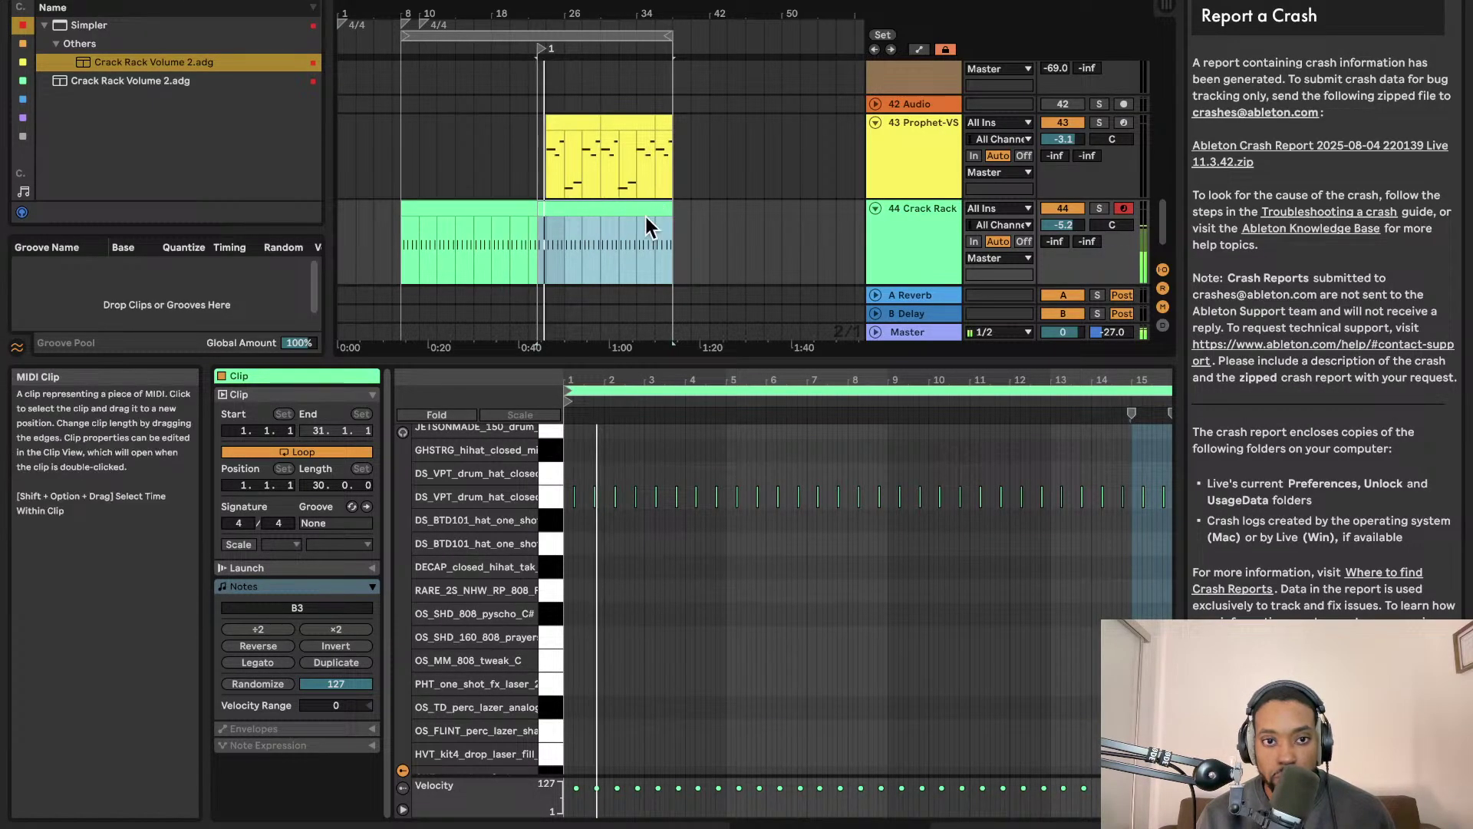
# Set the 44 Crack Rack track's volume to -7.8 dB and duplicate the track
pyautogui.click(929, 250)
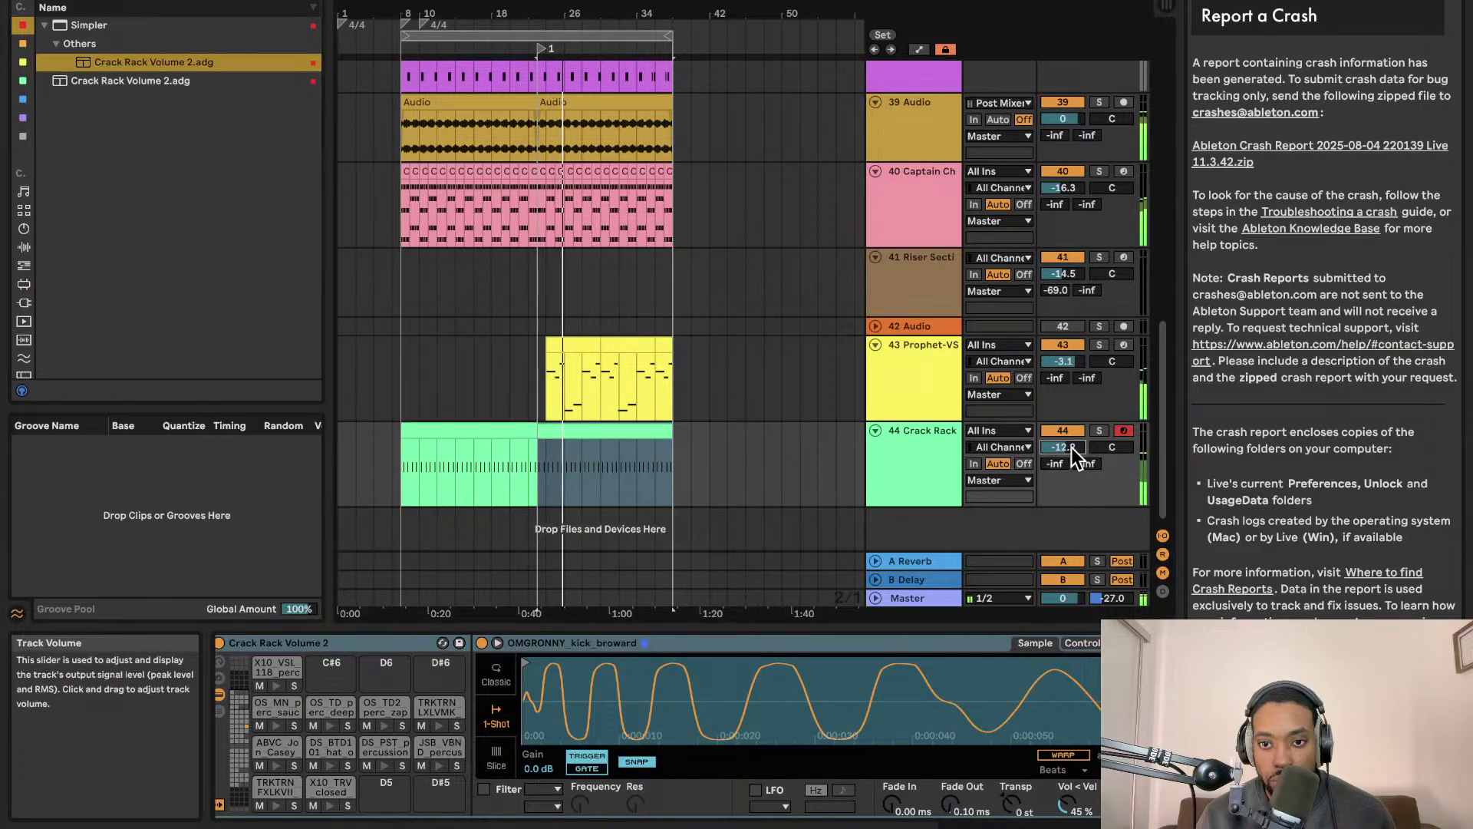
pyautogui.click(913, 459)
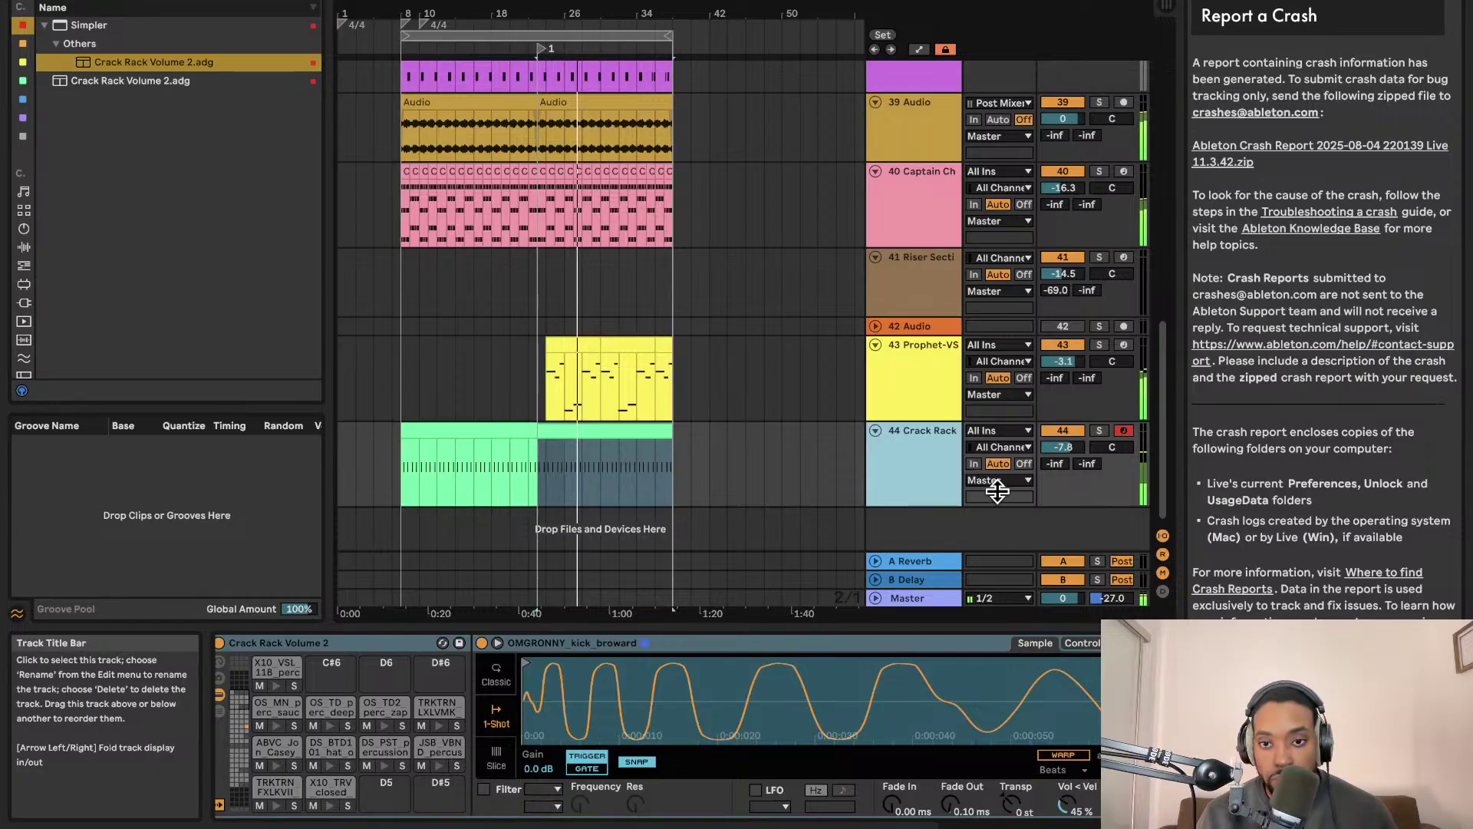
pyautogui.hotkey('ctrl', 'd')
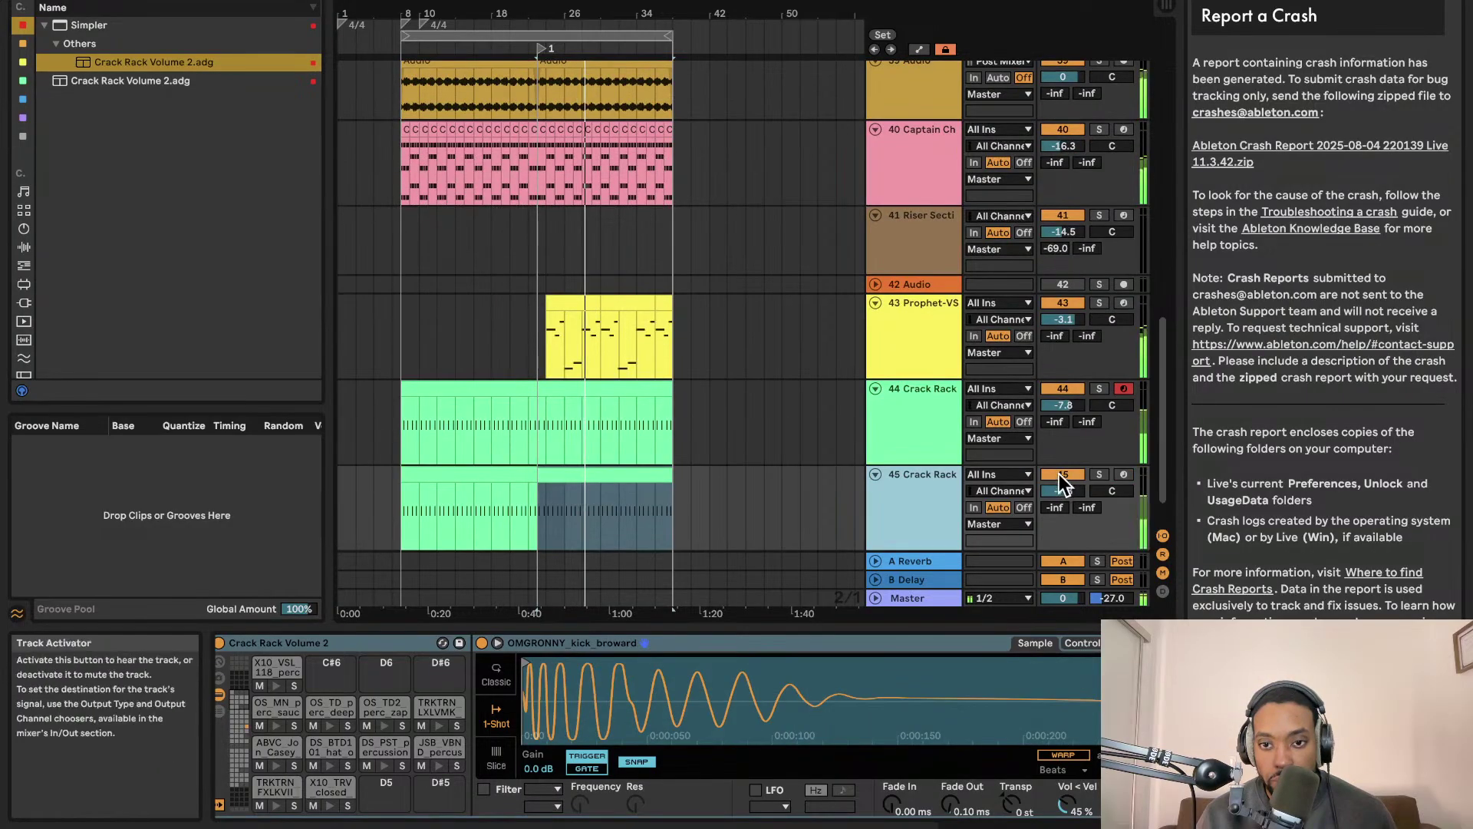
# Deactivate the duplicated Crack Rack track and delete its second clip, spanning bars 23 to 38
pyautogui.click(555, 477)
pyautogui.scroll(-1, 526, 479)
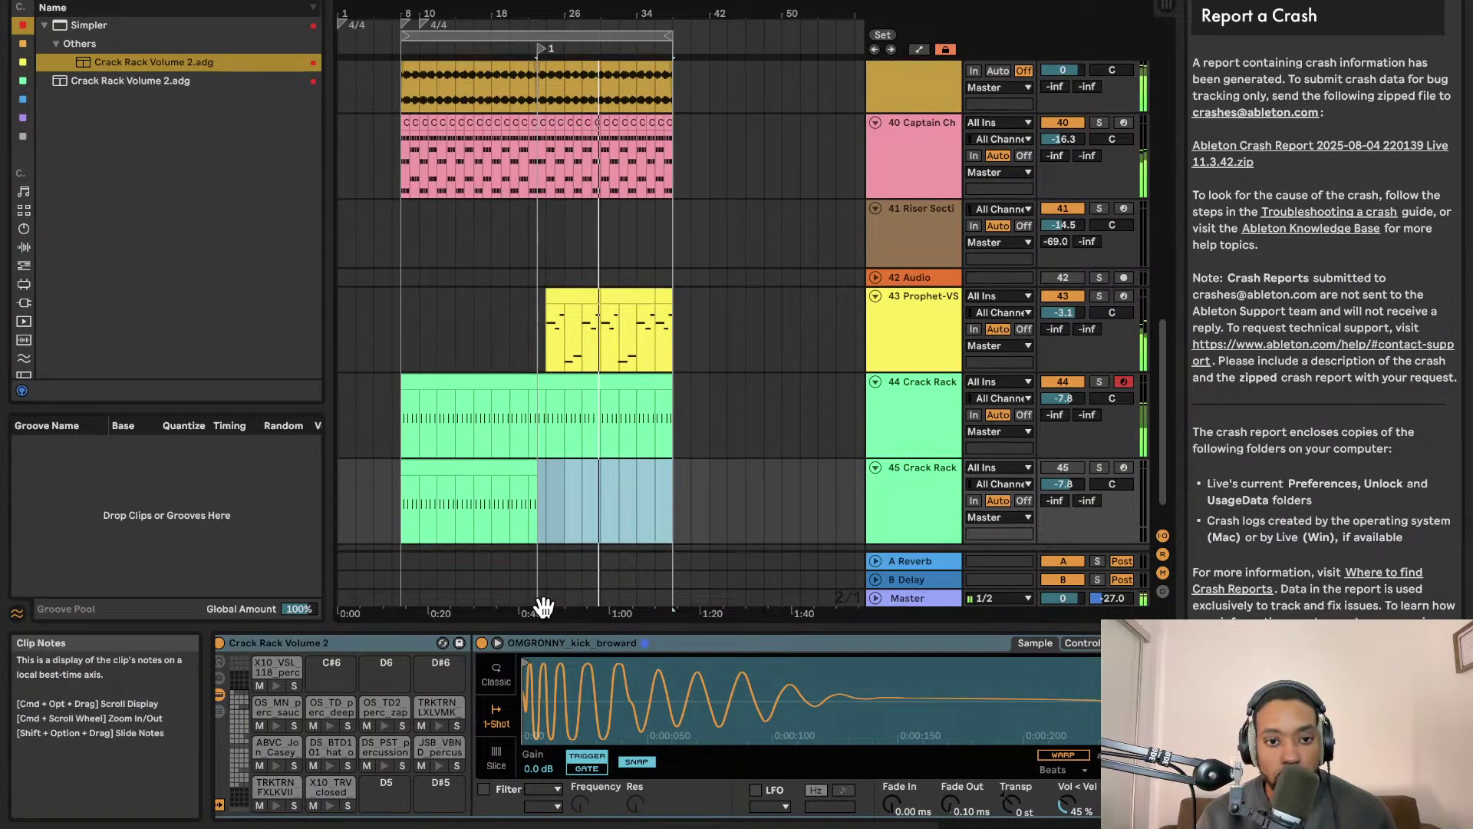
# Open the clip on the 45 Crack Rack track and delete most of the closed-hat notes in its first three bars
pyautogui.doubleClick(507, 470)
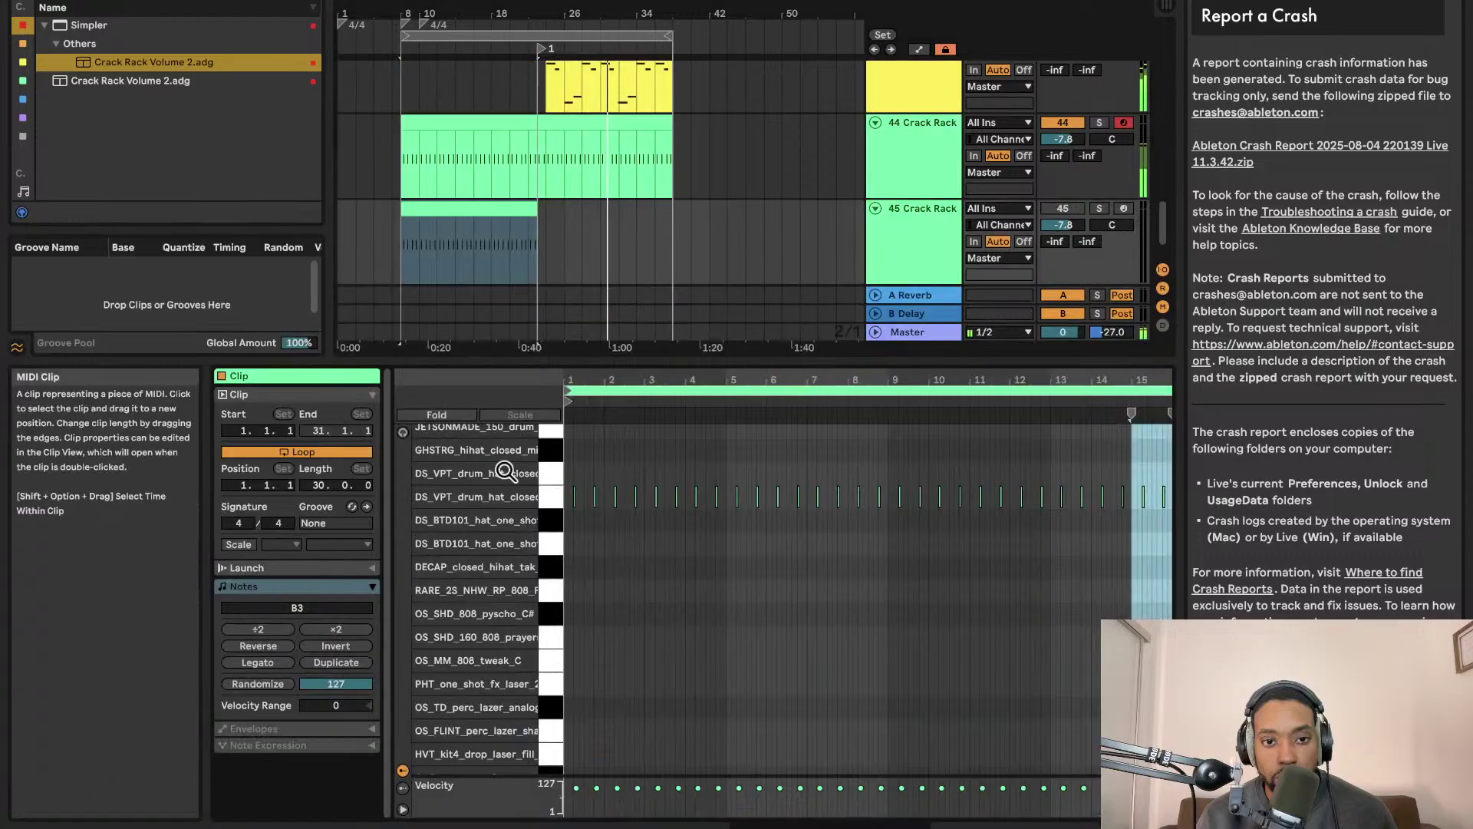
pyautogui.click(614, 666)
pyautogui.press('space')
pyautogui.doubleClick(643, 683)
pyautogui.press('space')
pyautogui.click(573, 635)
pyautogui.moveTo(568, 631); pyautogui.dragTo(564, 558)
pyautogui.press('Delete')
pyautogui.moveTo(619, 678); pyautogui.dragTo(738, 673)
pyautogui.press('Delete')
pyautogui.moveTo(598, 748); pyautogui.dragTo(666, 766)
pyautogui.press('Delete')
# Add a short OMGRONNY kick note near the start of the clip's first bar
pyautogui.scroll(-5, 562, 749)
pyautogui.scroll(-2, 621, 690)
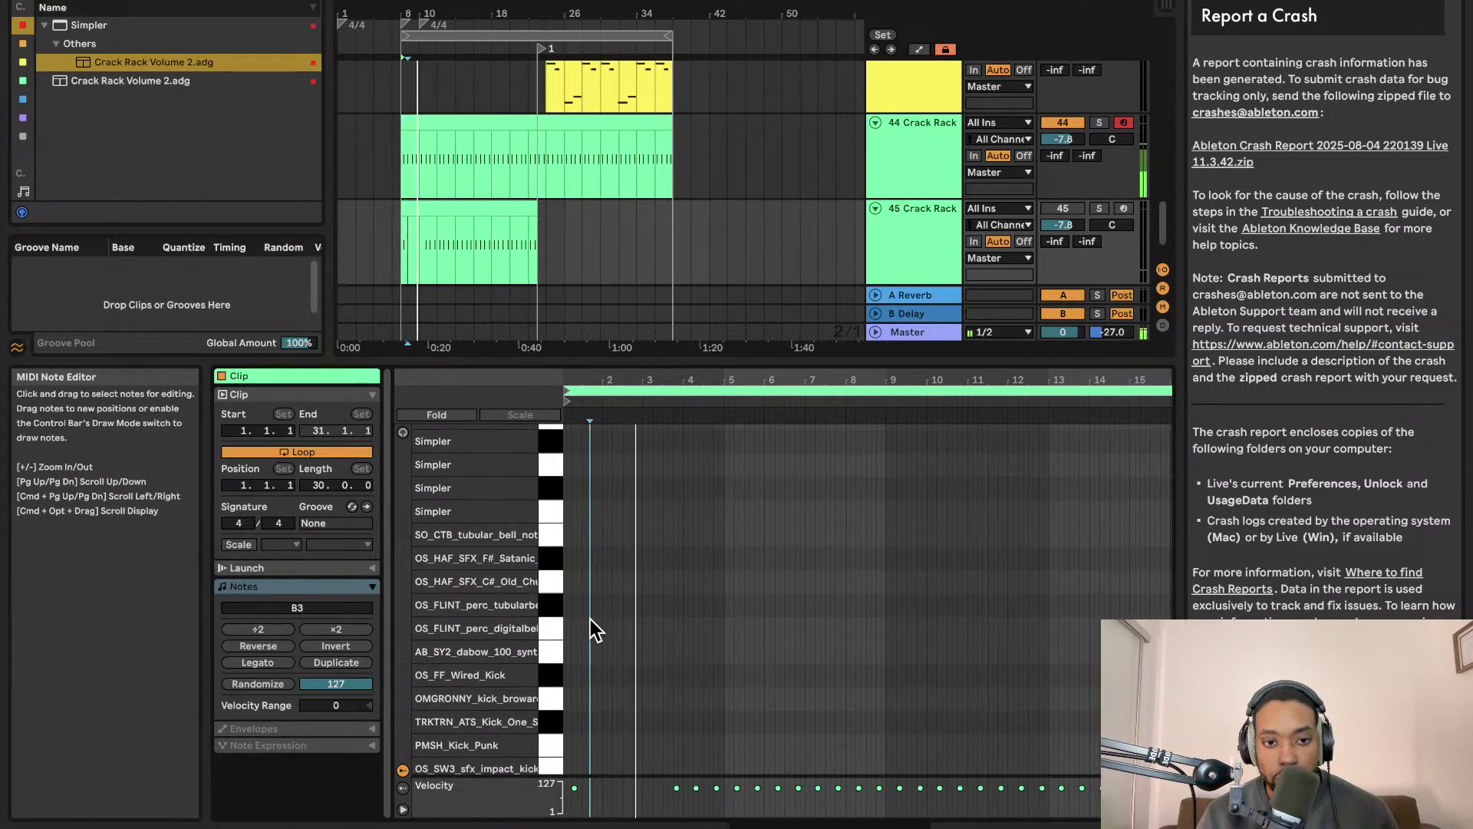
pyautogui.scroll(-1, 566, 661)
pyautogui.doubleClick(573, 667)
pyautogui.press('space')
pyautogui.press('space')
pyautogui.scroll(4, 588, 675)
pyautogui.moveTo(586, 674); pyautogui.dragTo(570, 674)
# Reactivate the 45 Crack Rack track and set its volume to -9.8 dB
pyautogui.click(1063, 210)
pyautogui.press('space')
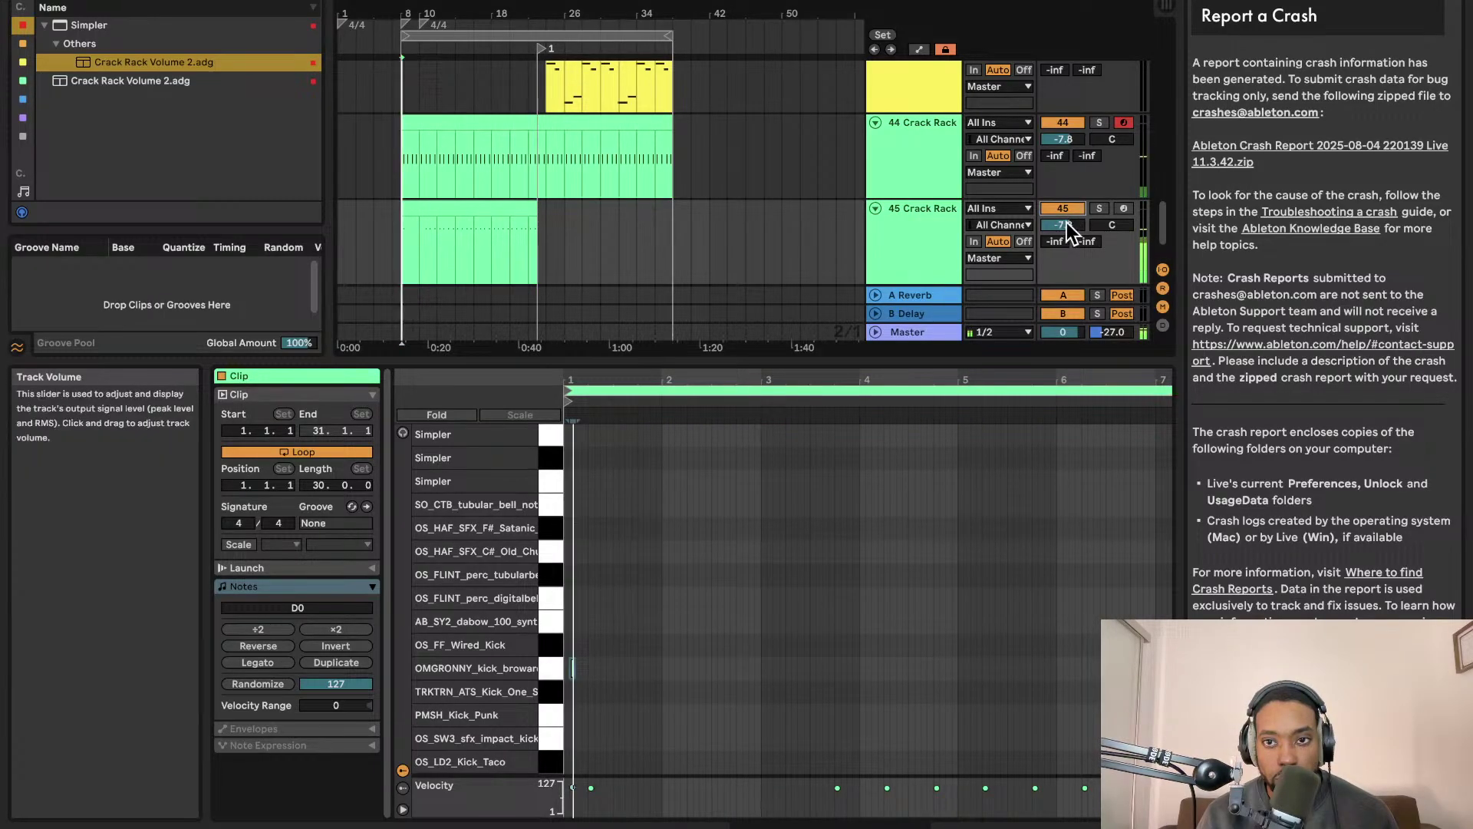
pyautogui.press('+')
pyautogui.press('+')
pyautogui.press('space')
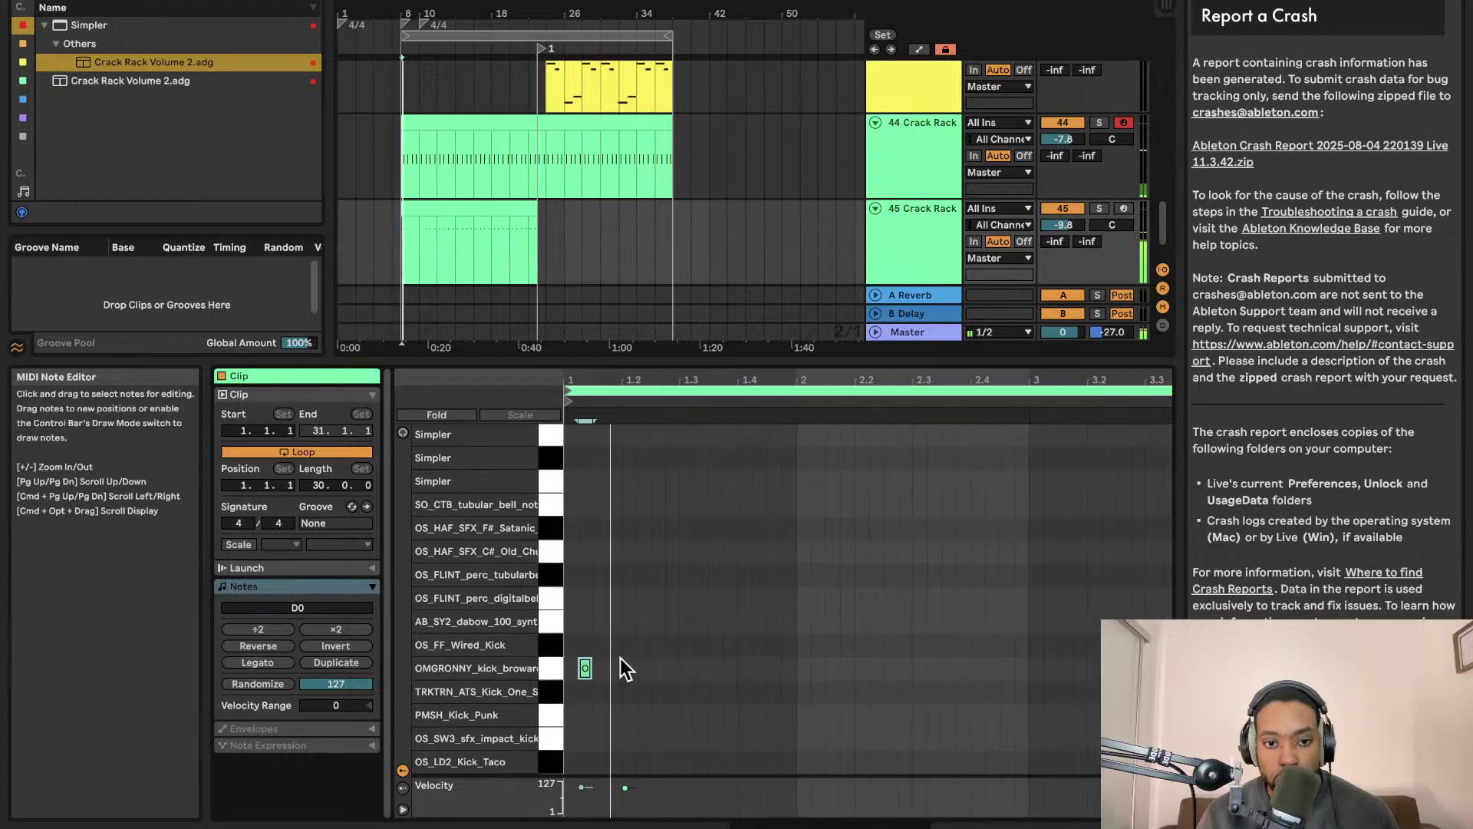
# Lengthen the first-bar OMGRONNY kick note to about one and a half beats and play it back
pyautogui.press('space')
pyautogui.moveTo(584, 668)
pyautogui.mouseDown()
pyautogui.moveTo(765, 670)
pyautogui.moveTo(640, 666)
pyautogui.mouseUp()
pyautogui.press('space')
pyautogui.press('space')
pyautogui.press('space')
# Add a second OMGRONNY kick note just after the start of bar 2 and lengthen it to about one beat
pyautogui.scroll(1, 778, 666)
pyautogui.doubleClick(799, 670)
pyautogui.scroll(1, 801, 681)
pyautogui.scroll(1, 786, 687)
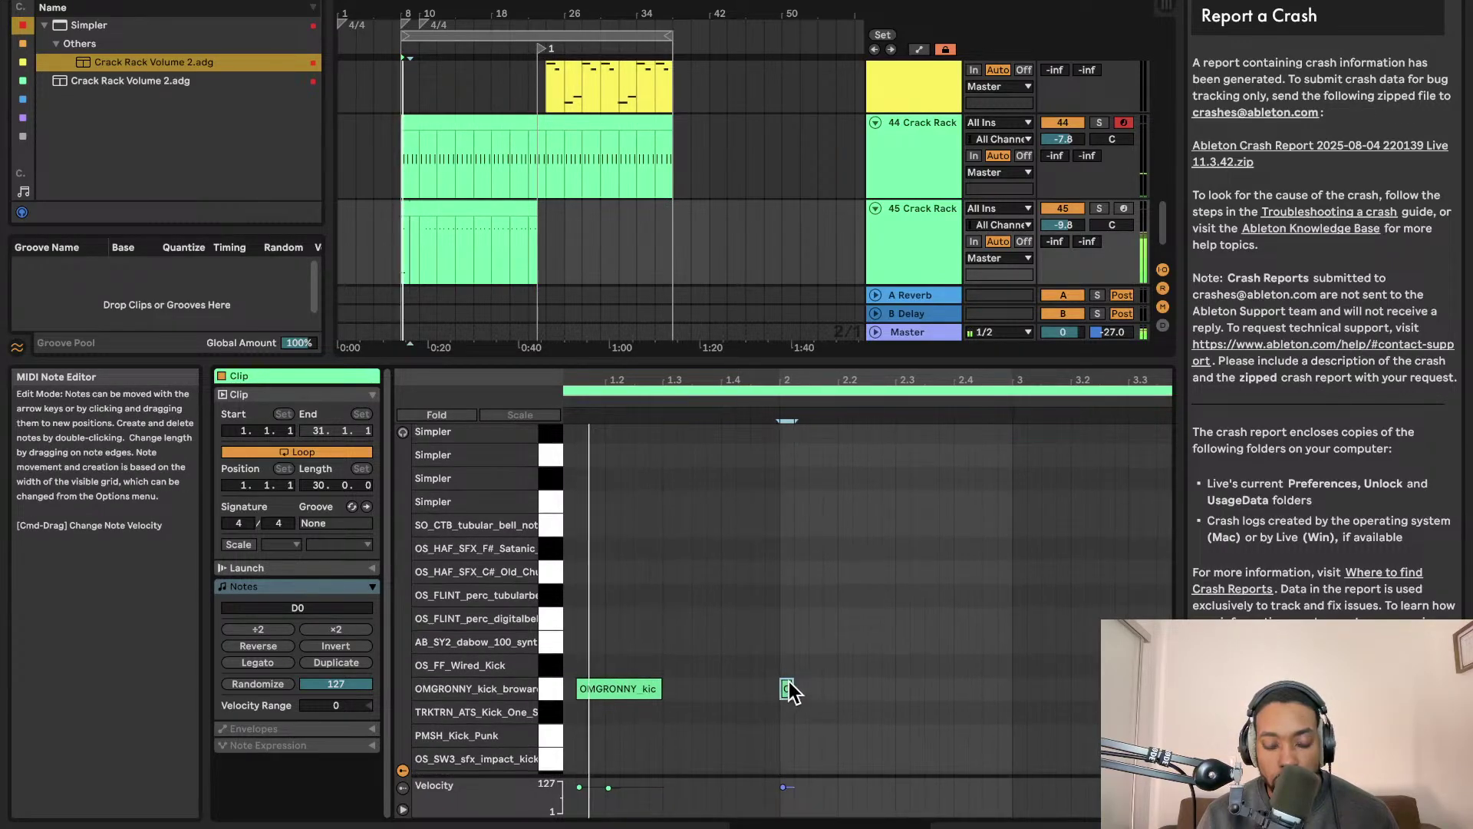
pyautogui.moveTo(792, 689)
pyautogui.mouseDown()
pyautogui.moveTo(890, 689)
pyautogui.moveTo(868, 693)
pyautogui.mouseUp()
pyautogui.scroll(1, 827, 695)
pyautogui.scroll(-5, 881, 670)
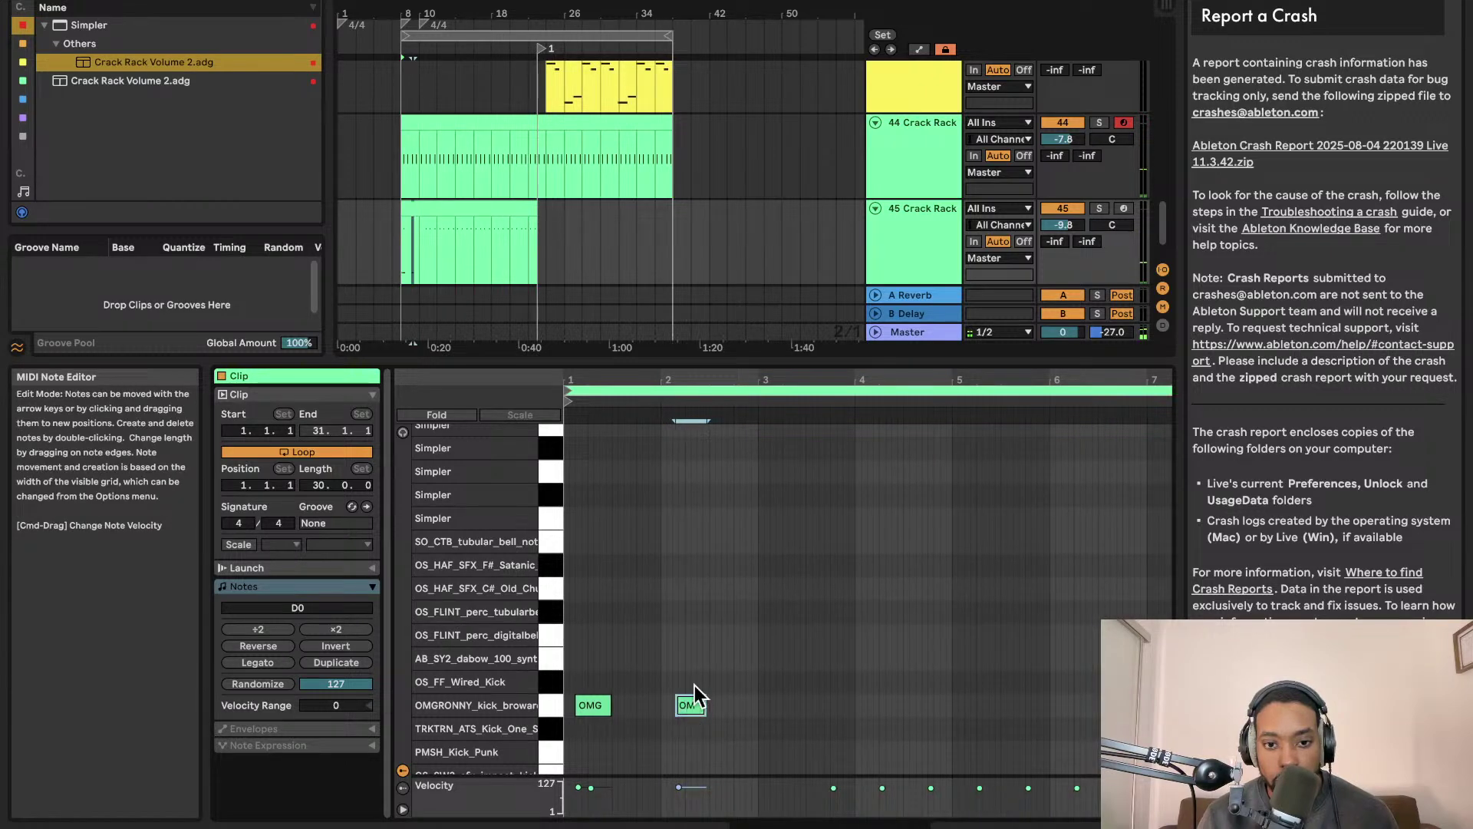
pyautogui.scroll(-3, 682, 702)
pyautogui.scroll(-2, 694, 678)
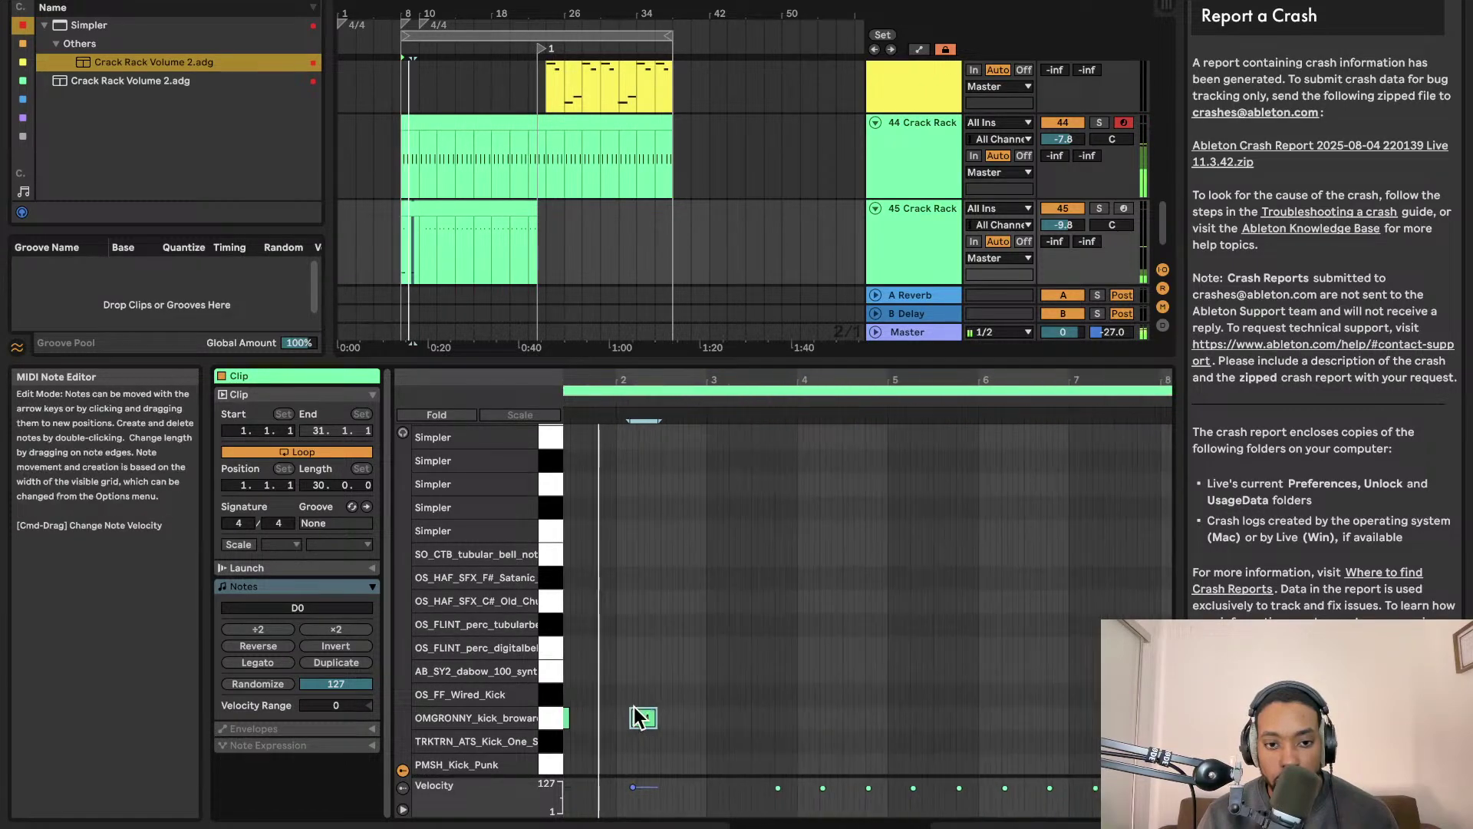
pyautogui.scroll(8, 641, 700)
pyautogui.moveTo(648, 668); pyautogui.dragTo(635, 665)
pyautogui.scroll(-6, 637, 667)
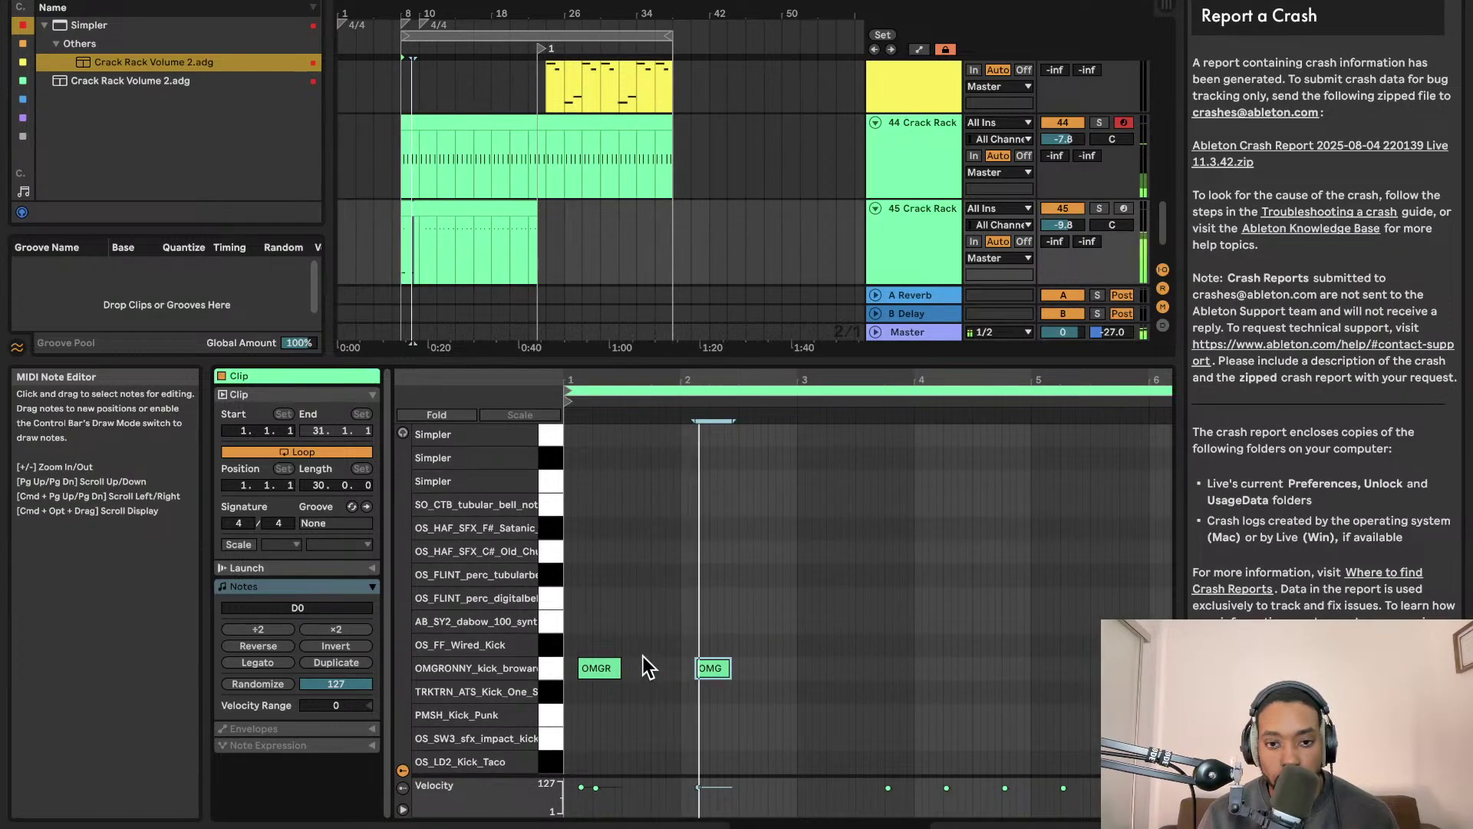
# Select the kick pattern in bars 1 and 2, duplicate it seven times along the clip, and play it back
pyautogui.moveTo(796, 662); pyautogui.dragTo(590, 678)
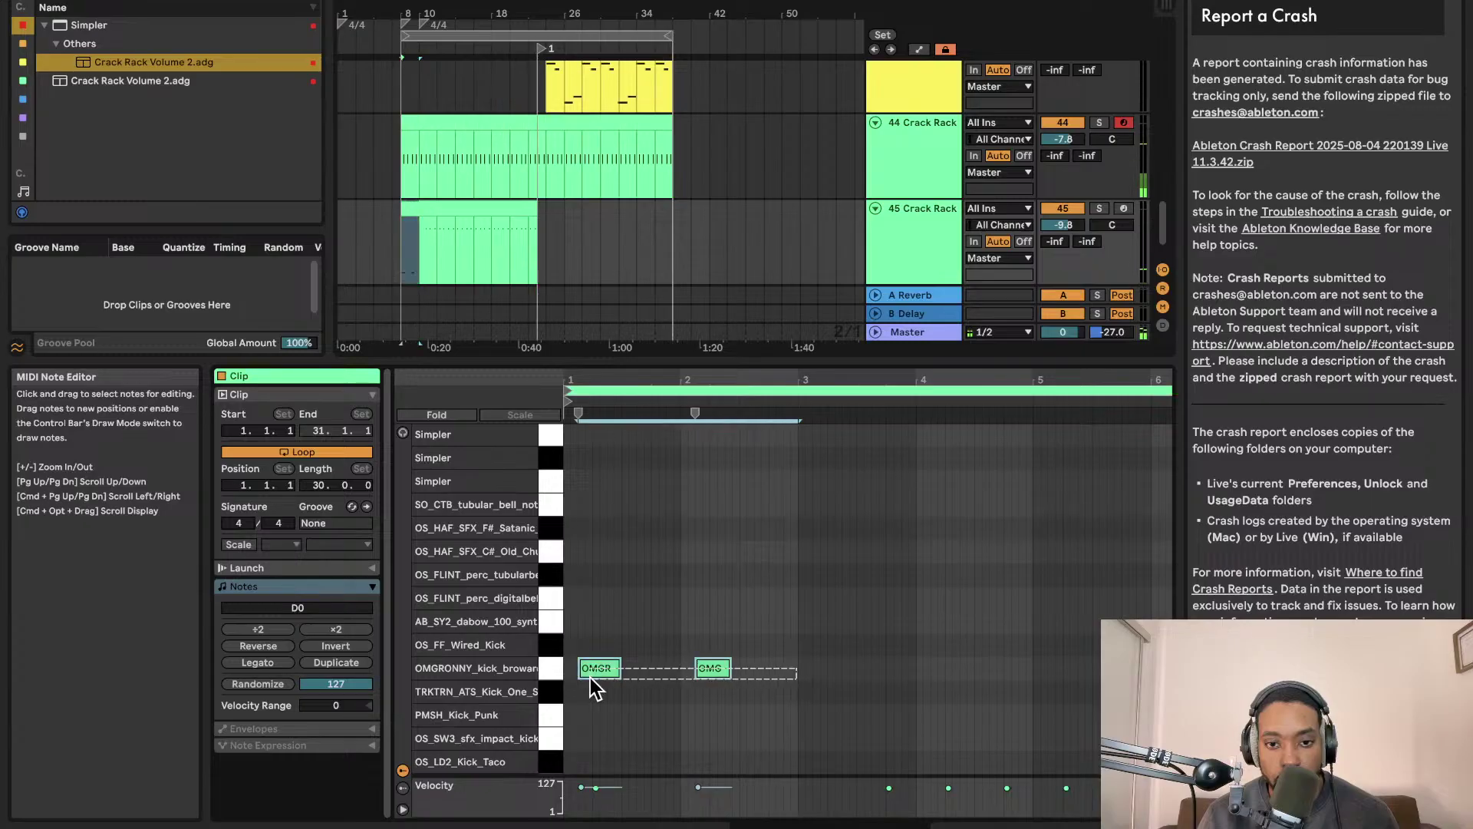
pyautogui.scroll(1, 631, 631)
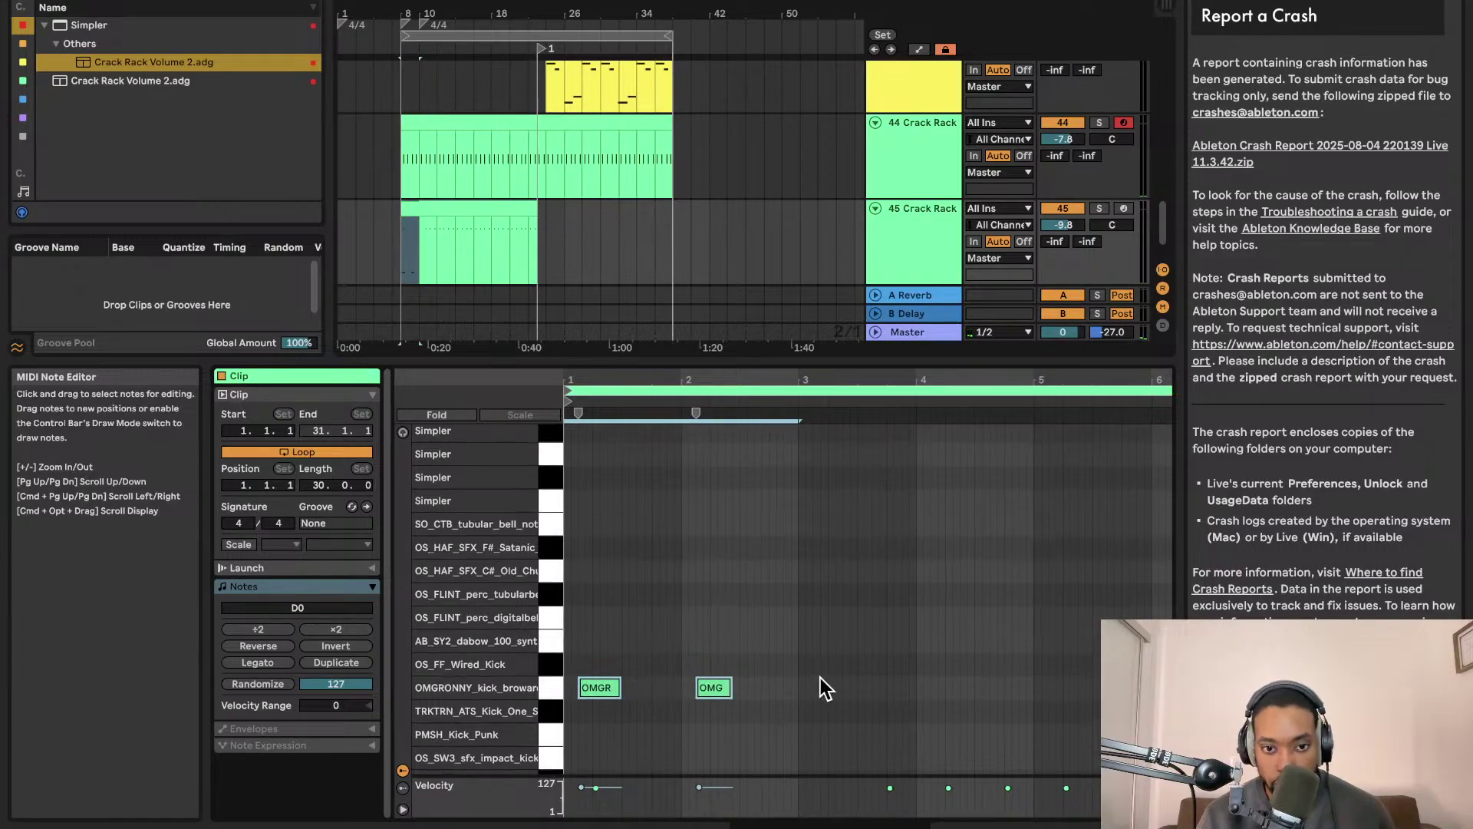
pyautogui.moveTo(798, 689); pyautogui.dragTo(577, 675)
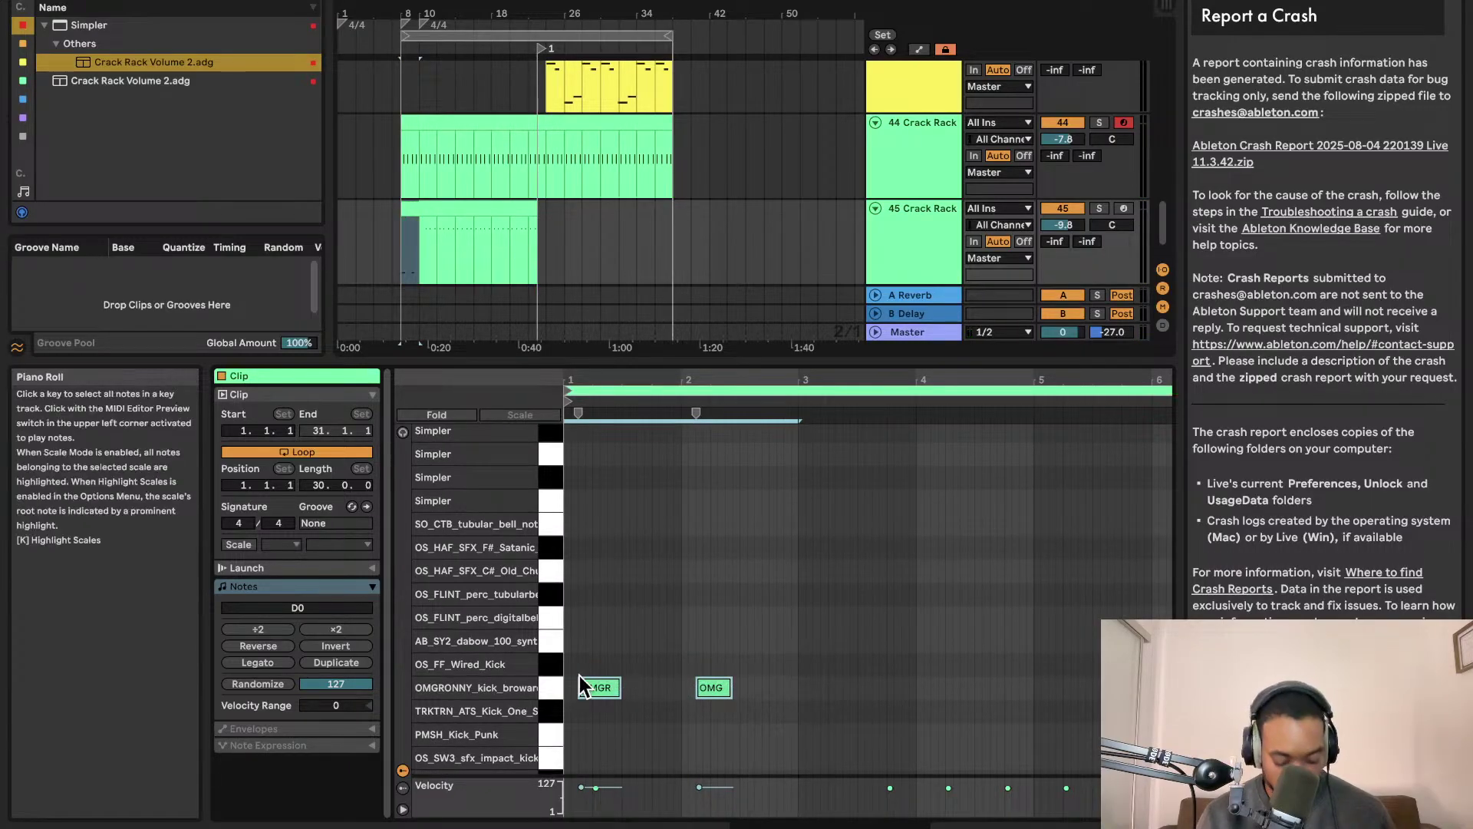
pyautogui.press('super+d')
pyautogui.press('super+d')
pyautogui.press('super+d')
pyautogui.press('super+d')
pyautogui.press('super+d')
pyautogui.press('super+d')
pyautogui.press('super+d')
pyautogui.press('space')
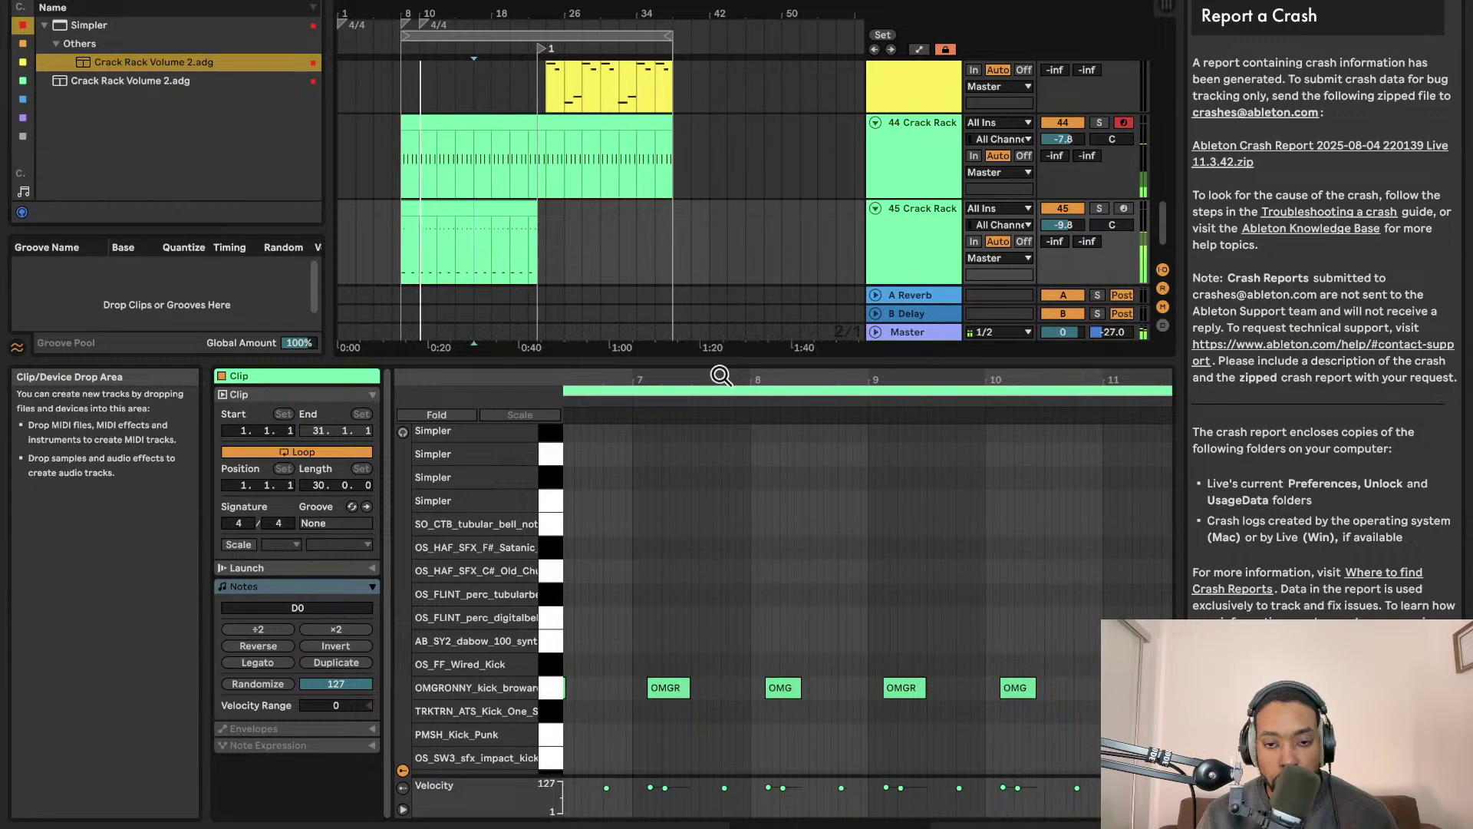
# Deactivate the 45 Crack Rack clip spanning bars 8 to 23
pyautogui.click(482, 214)
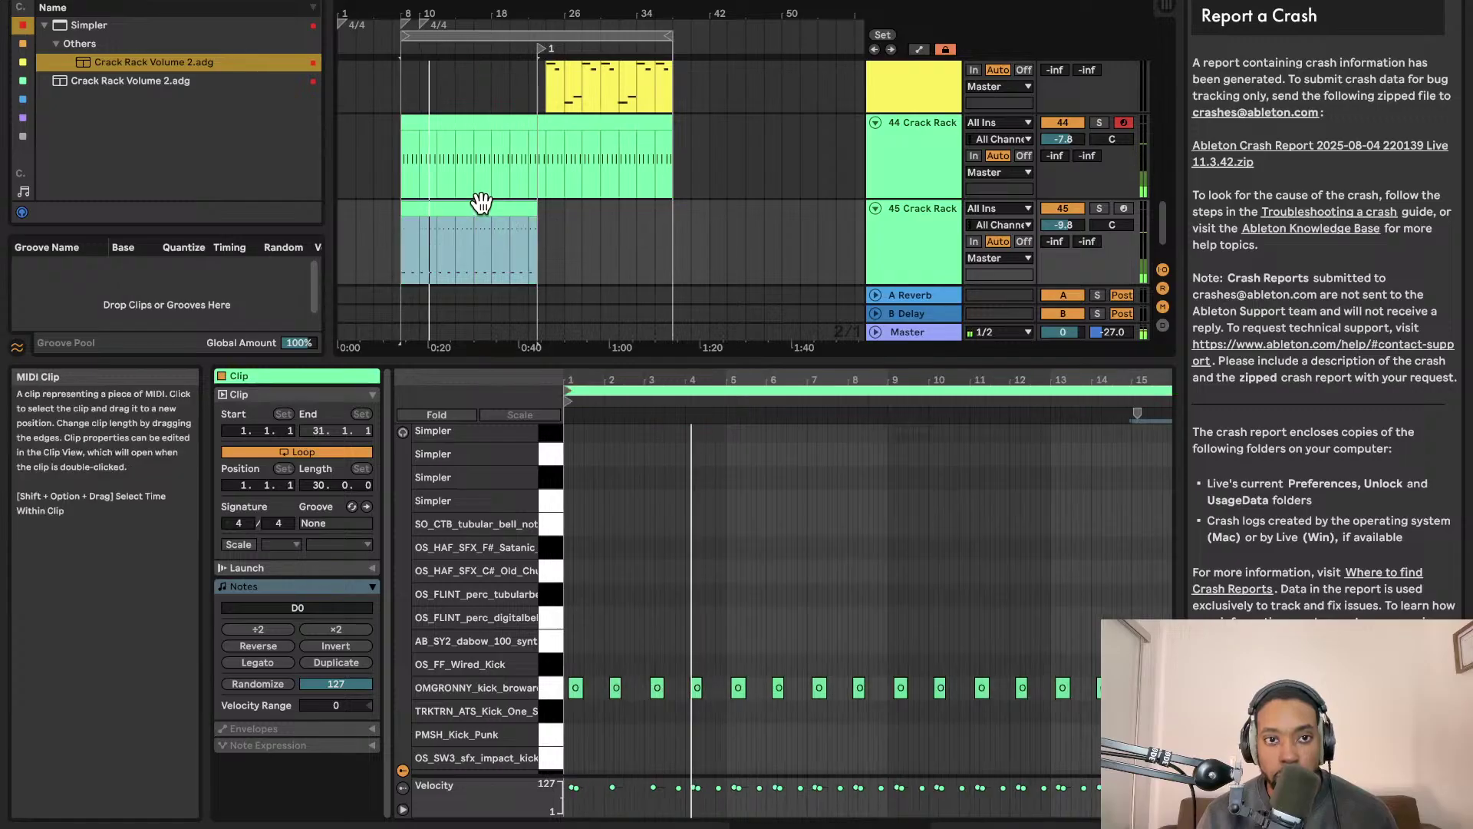
pyautogui.press('0')
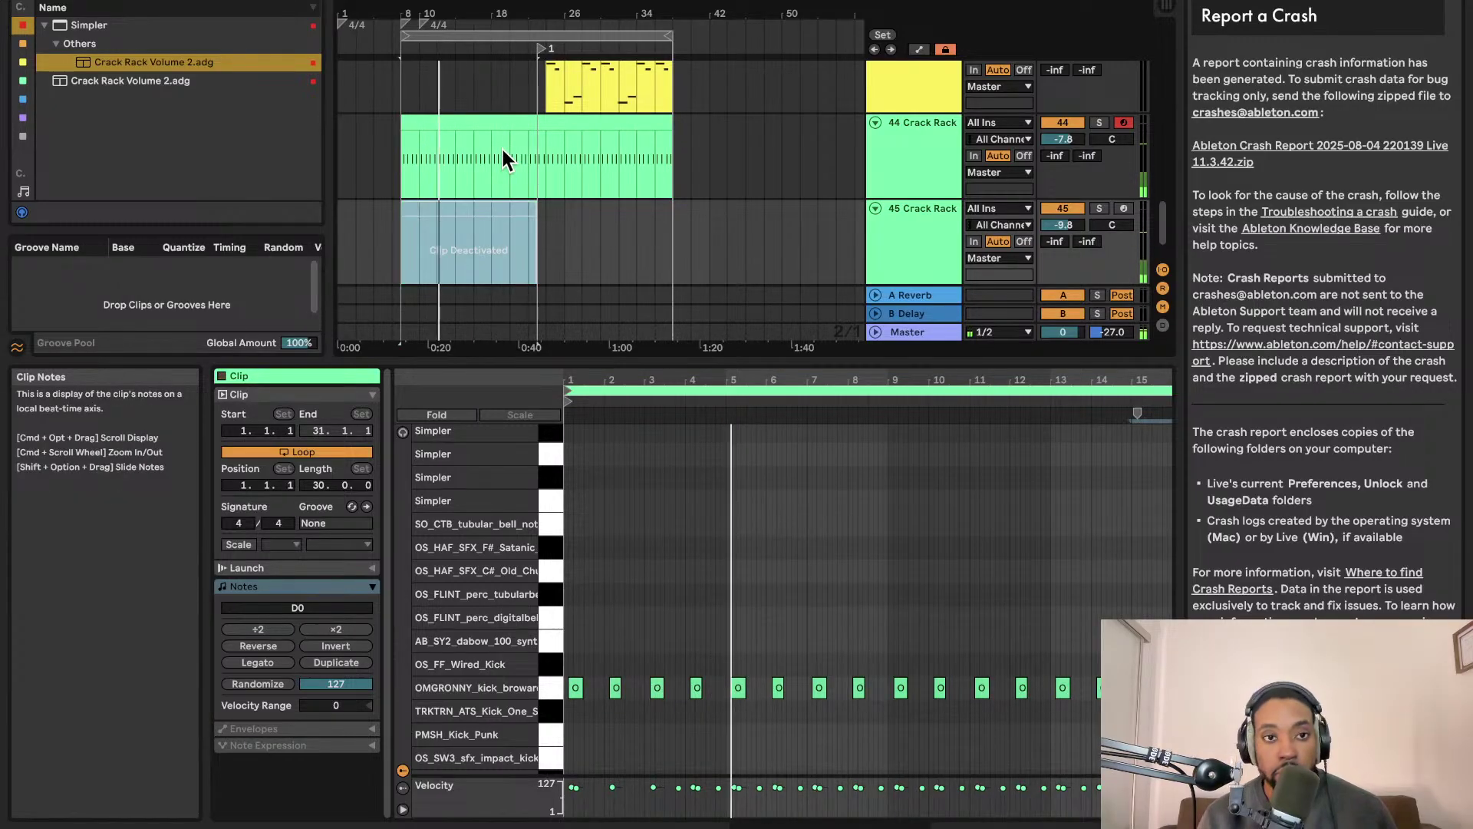
pyautogui.scroll(-3, 22, 145)
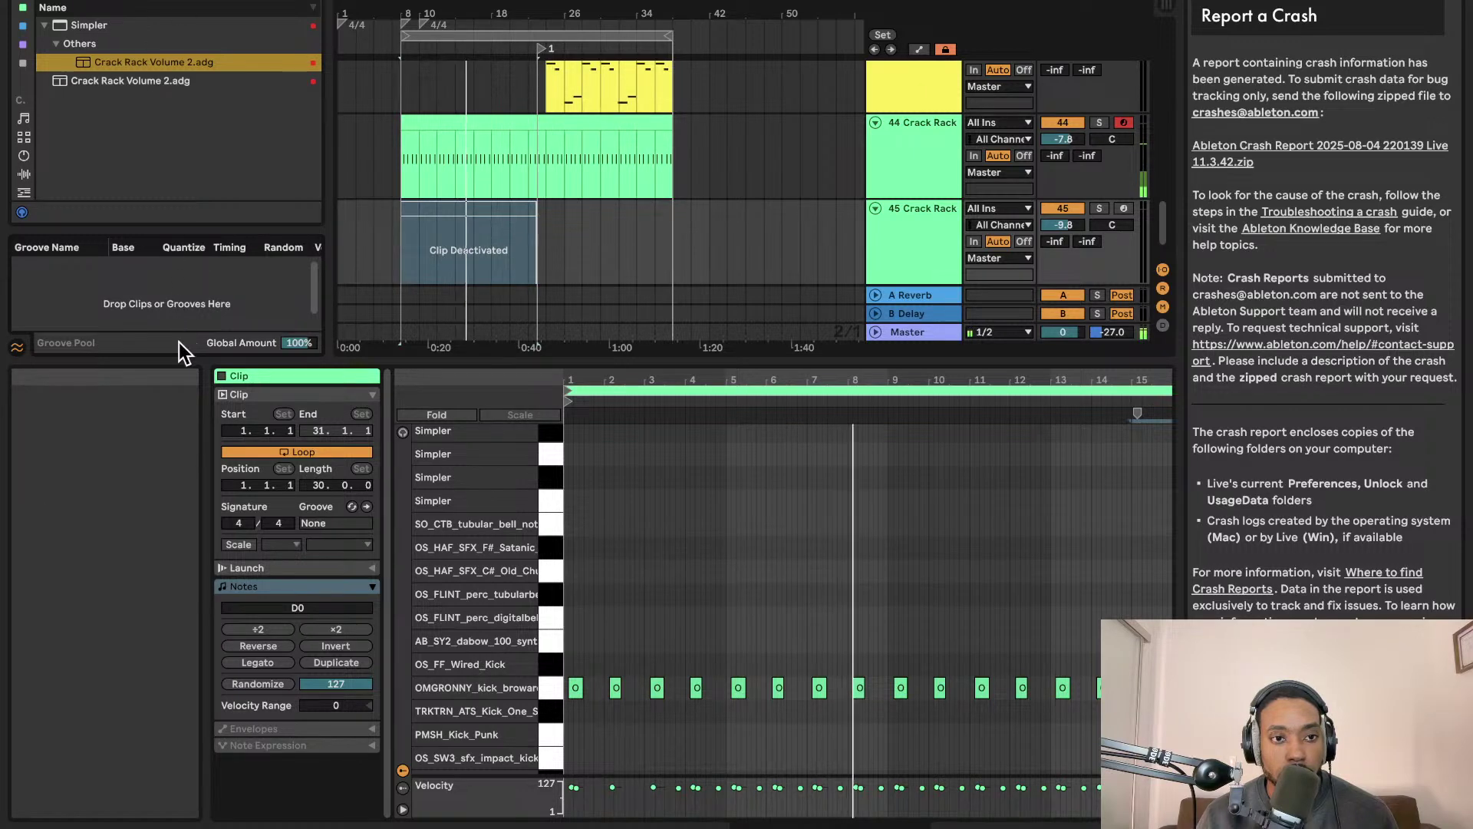
# Enlarge the browser's file list and find the Saw Percussion preset among the Effects sounds
pyautogui.moveTo(289, 239); pyautogui.dragTo(289, 295)
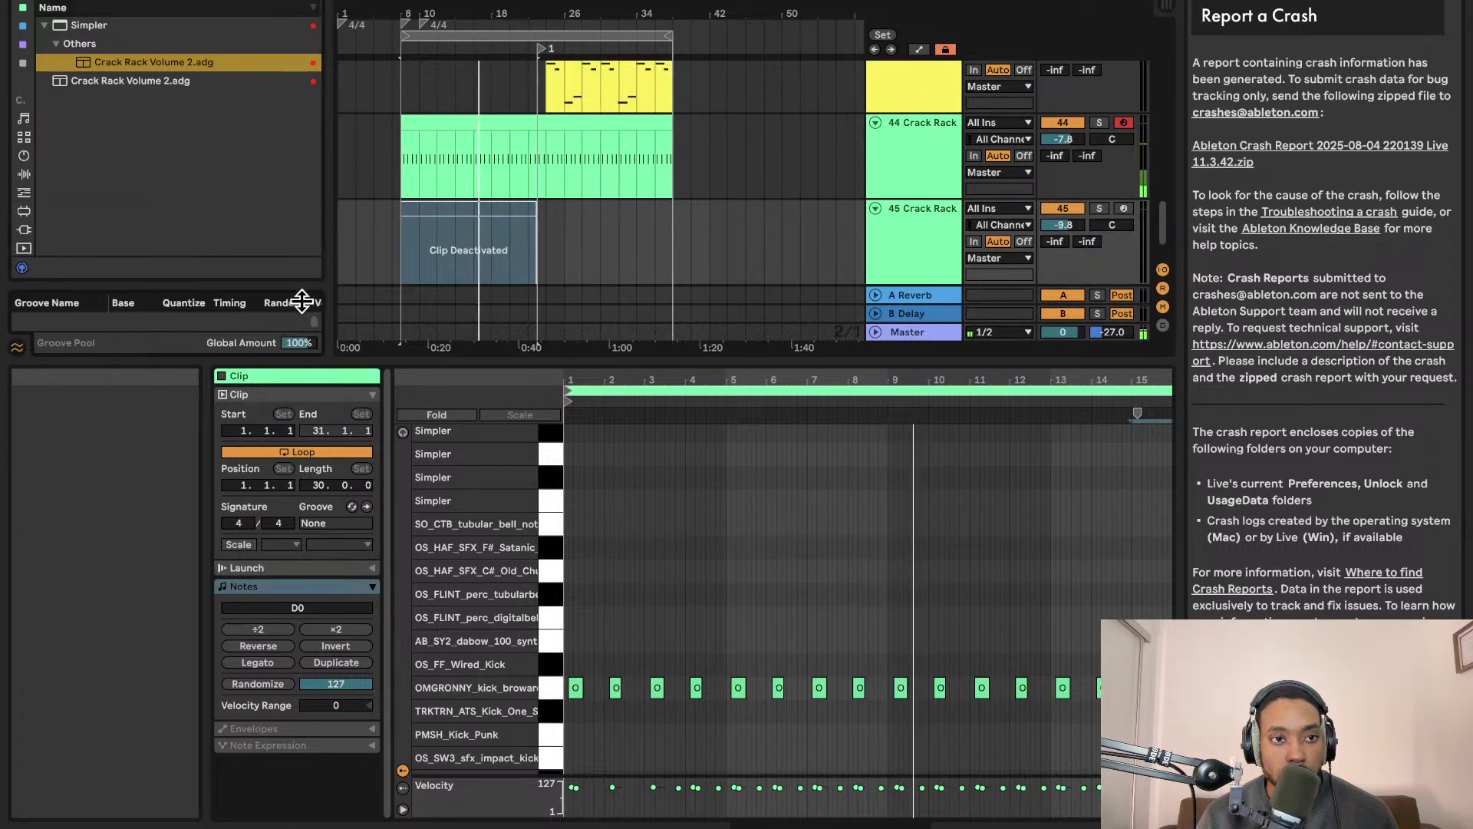
pyautogui.click(24, 229)
pyautogui.click(28, 118)
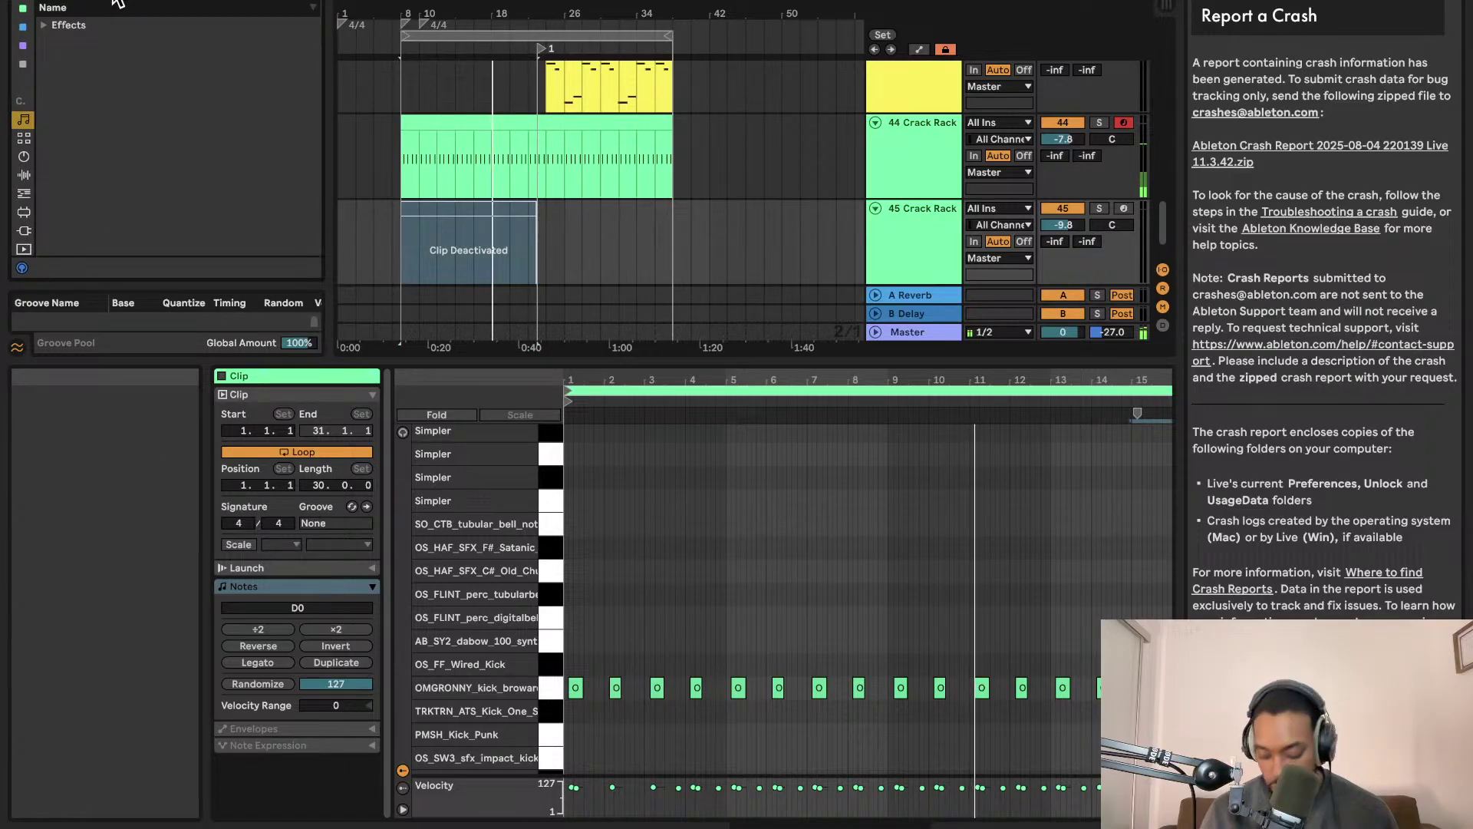
pyautogui.write('twis')
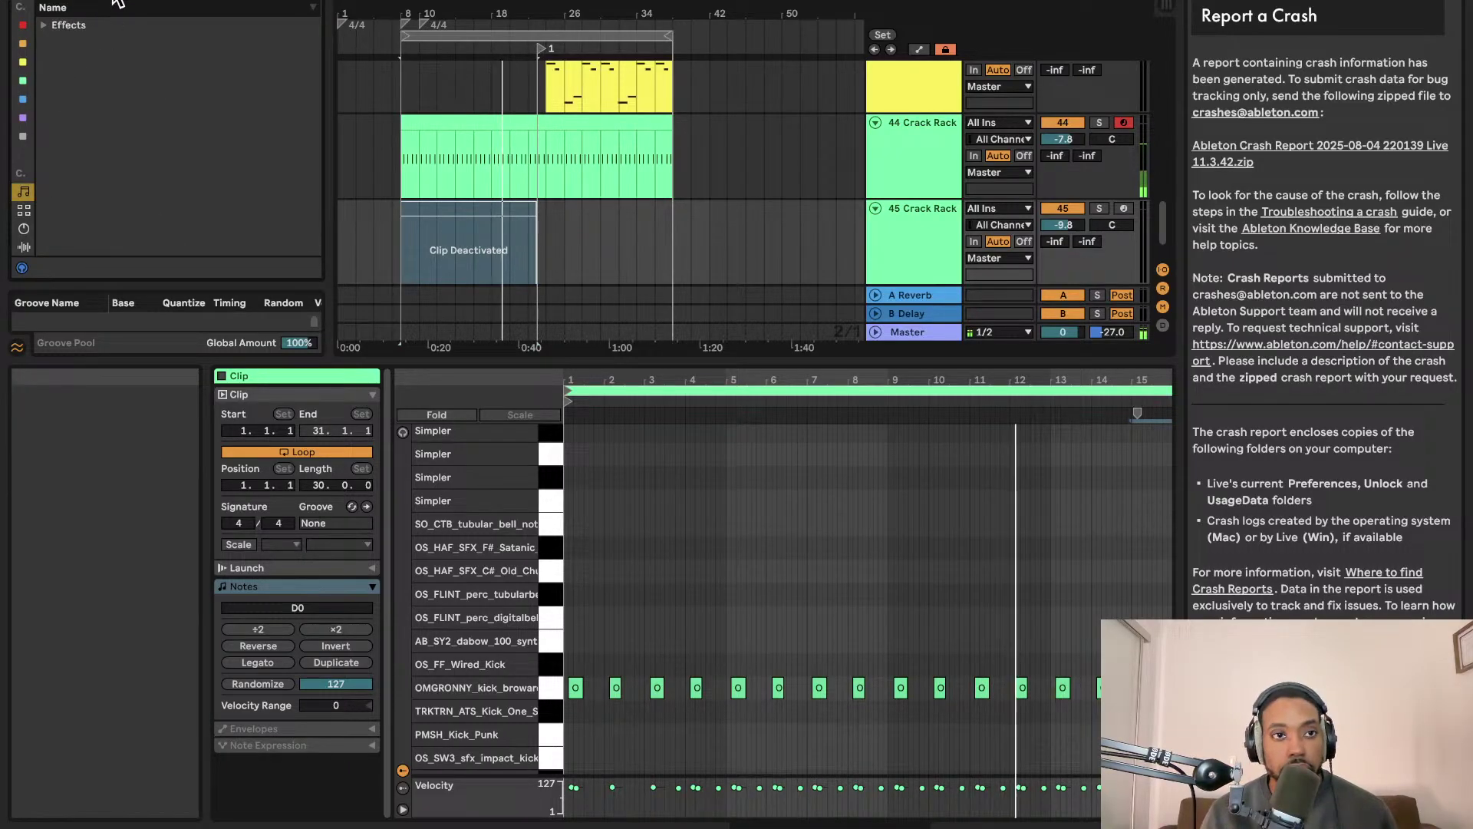
pyautogui.click(49, 29)
pyautogui.click(52, 41)
# Load the Saw Percussion preset onto track 45 and set the track's volume to -11.8 dB
pyautogui.scroll(-4, 30, 192)
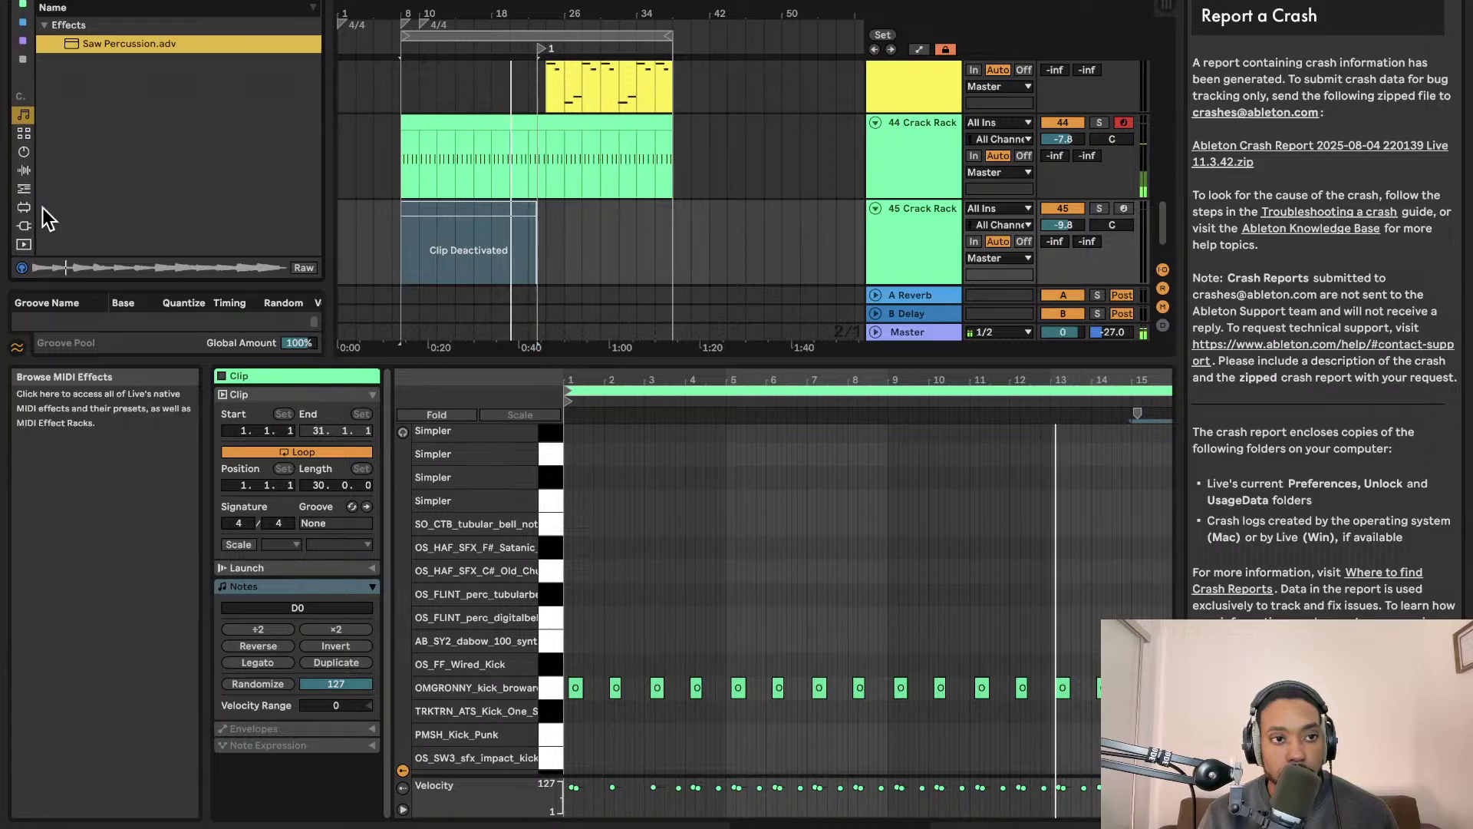
pyautogui.scroll(-5, 33, 223)
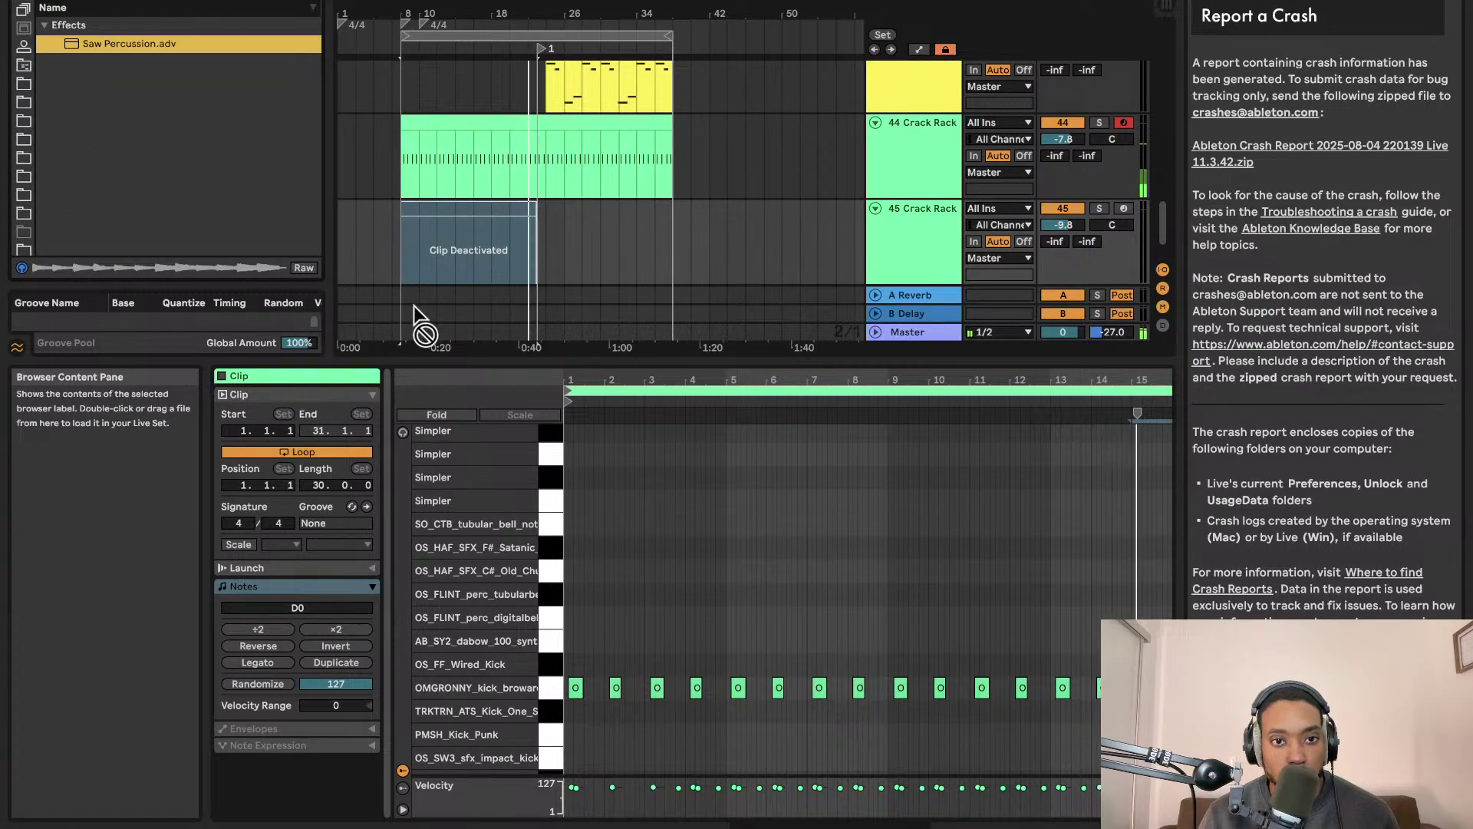
pyautogui.moveTo(419, 272); pyautogui.dragTo(412, 220)
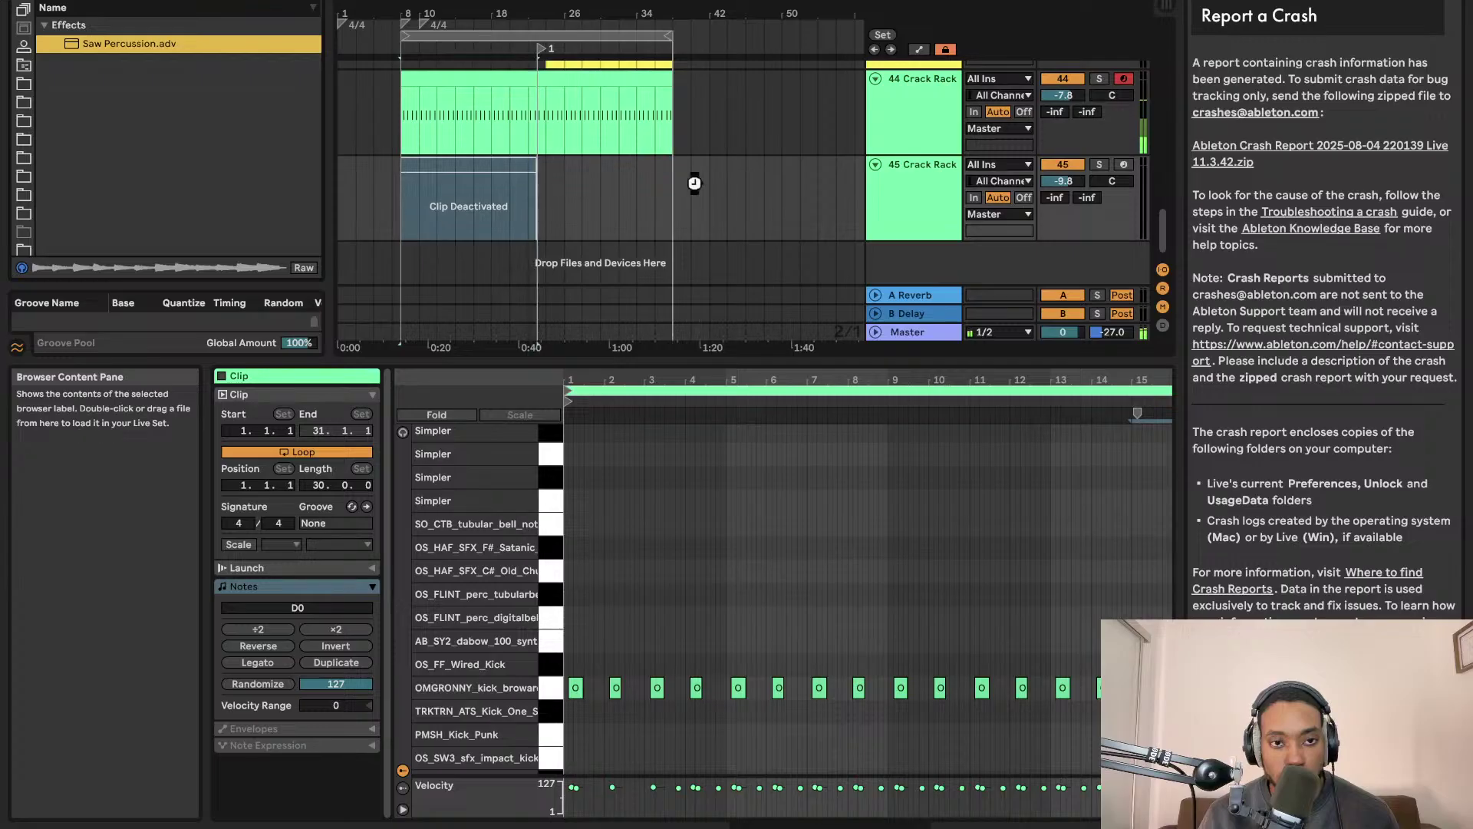
pyautogui.moveTo(1102, 181); pyautogui.dragTo(1074, 188)
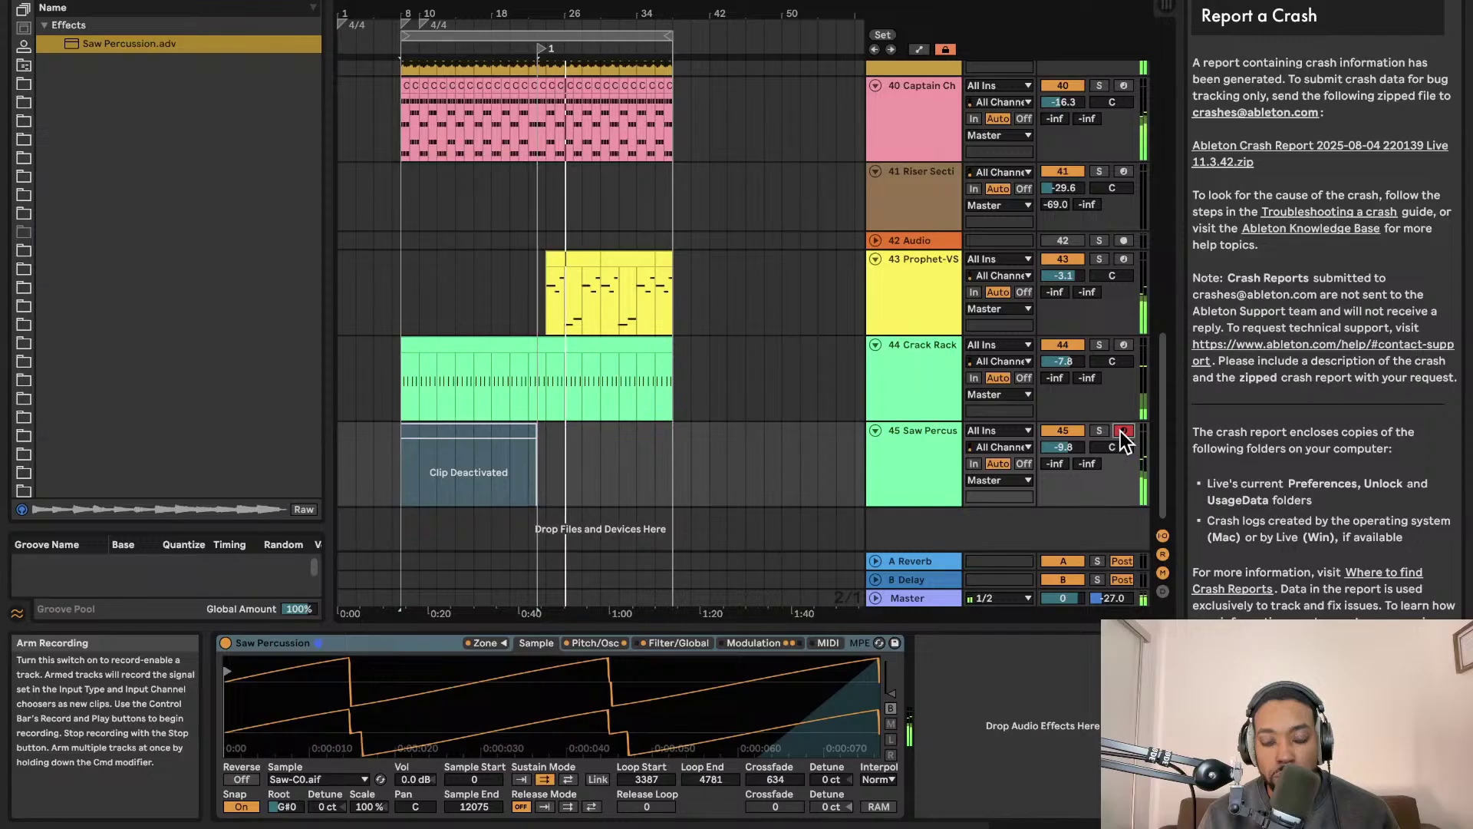
pyautogui.moveTo(1063, 446); pyautogui.dragTo(1063, 449)
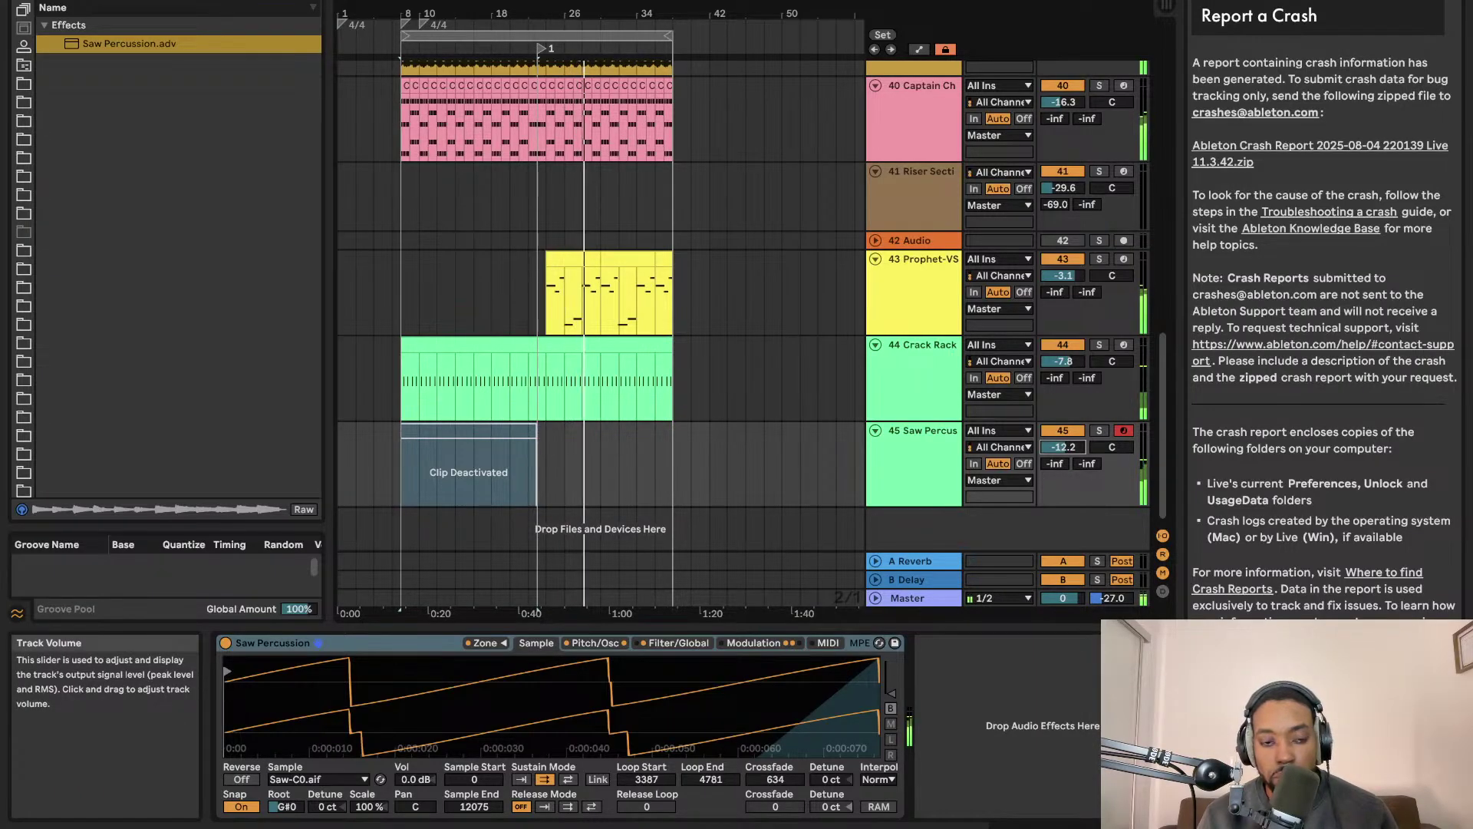
# Browse the sample folders and audition the Bone Movement file in the Misc folder of Foley Essentials
pyautogui.click(23, 212)
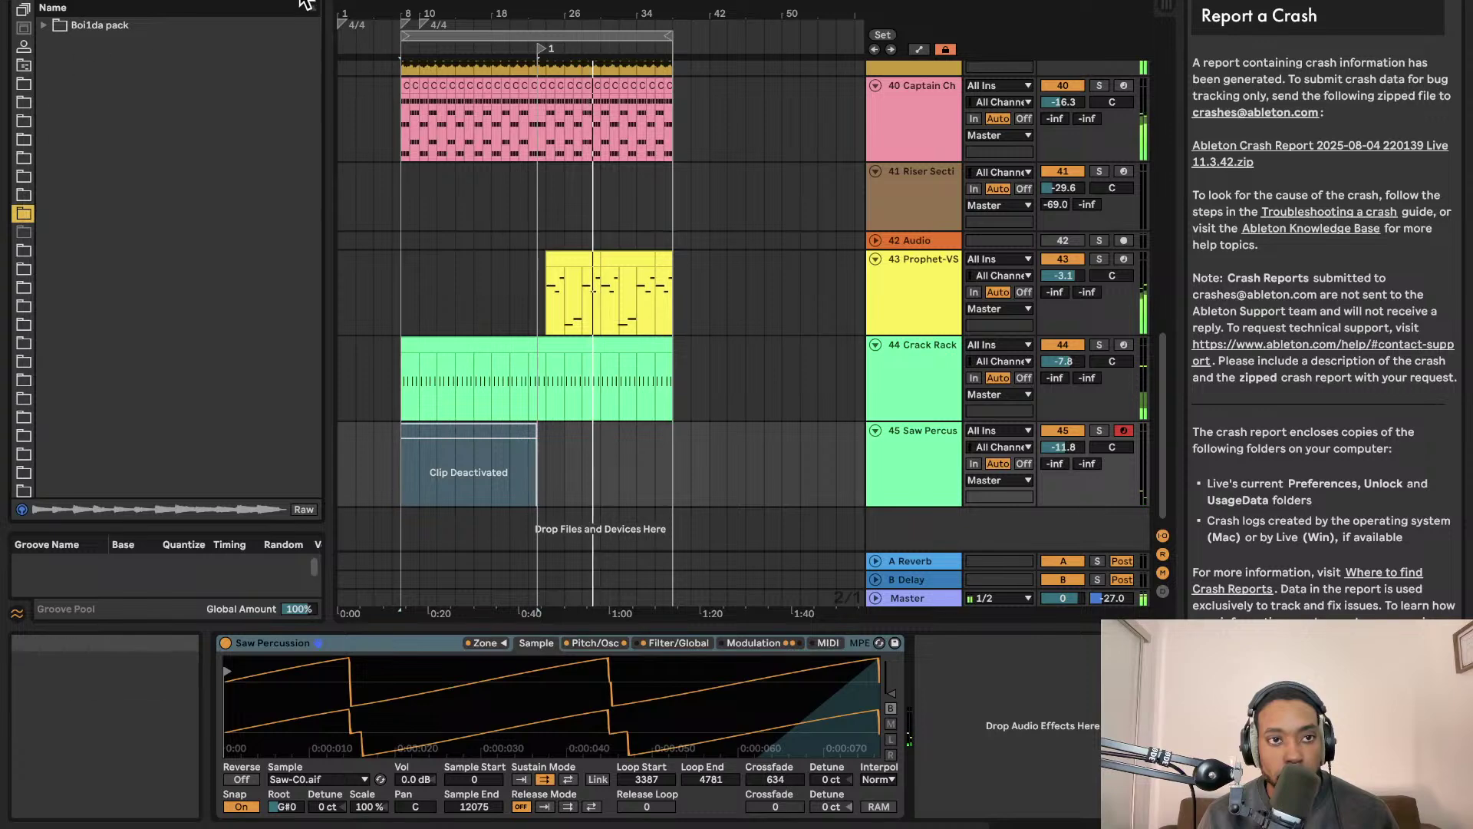
pyautogui.scroll(5, 20, 296)
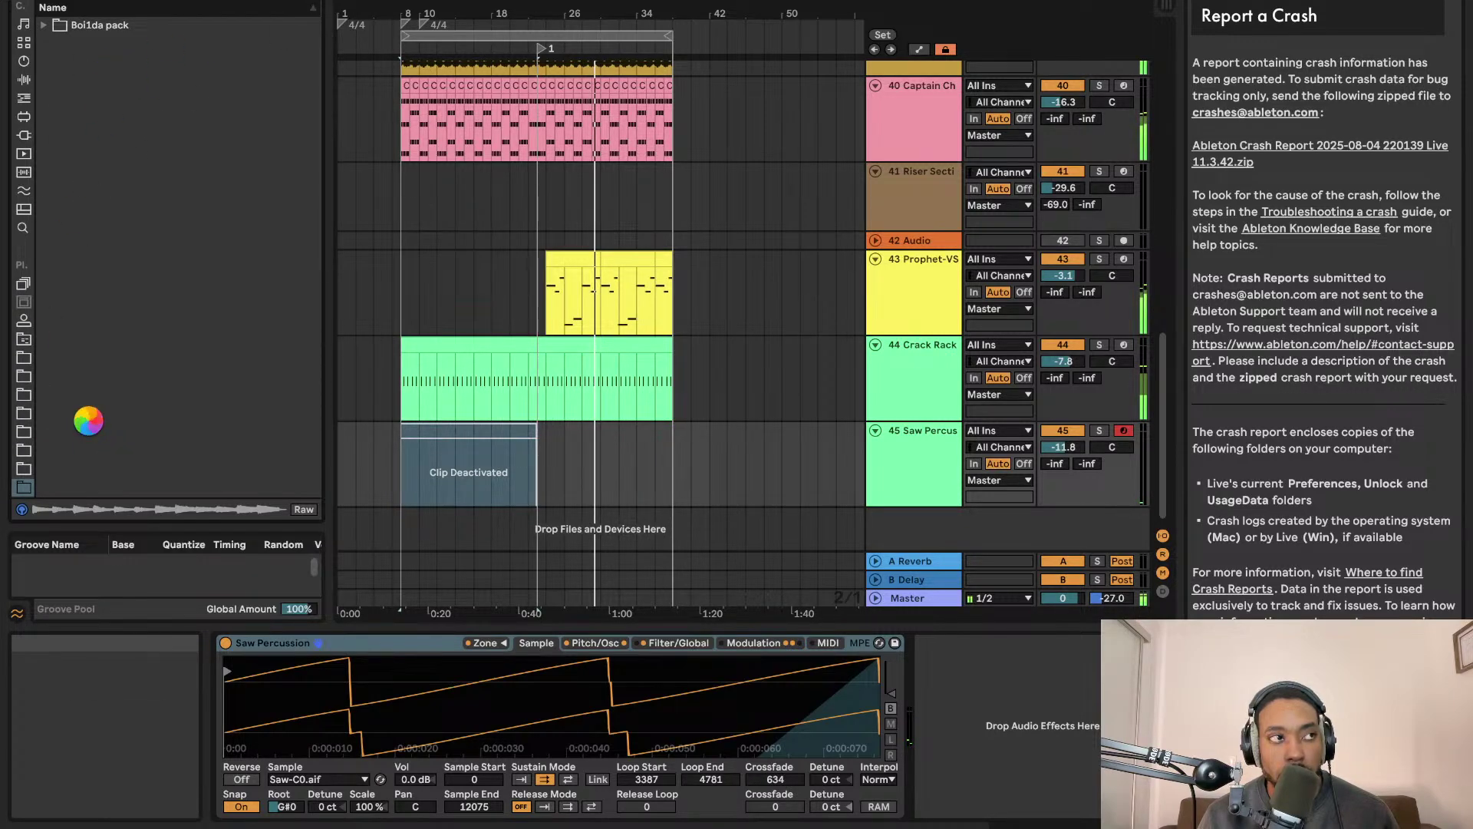
pyautogui.click(23, 376)
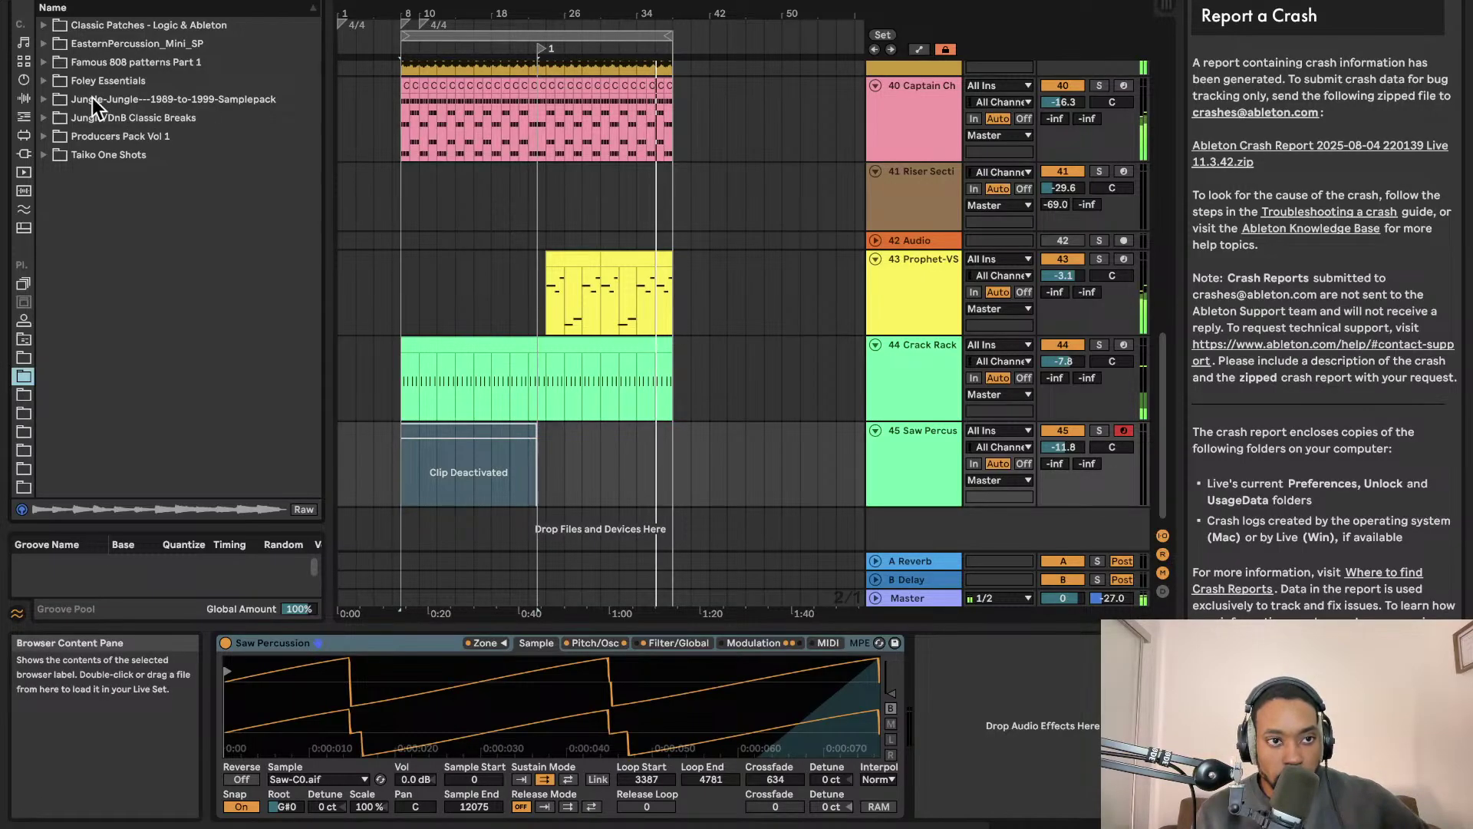
pyautogui.click(45, 81)
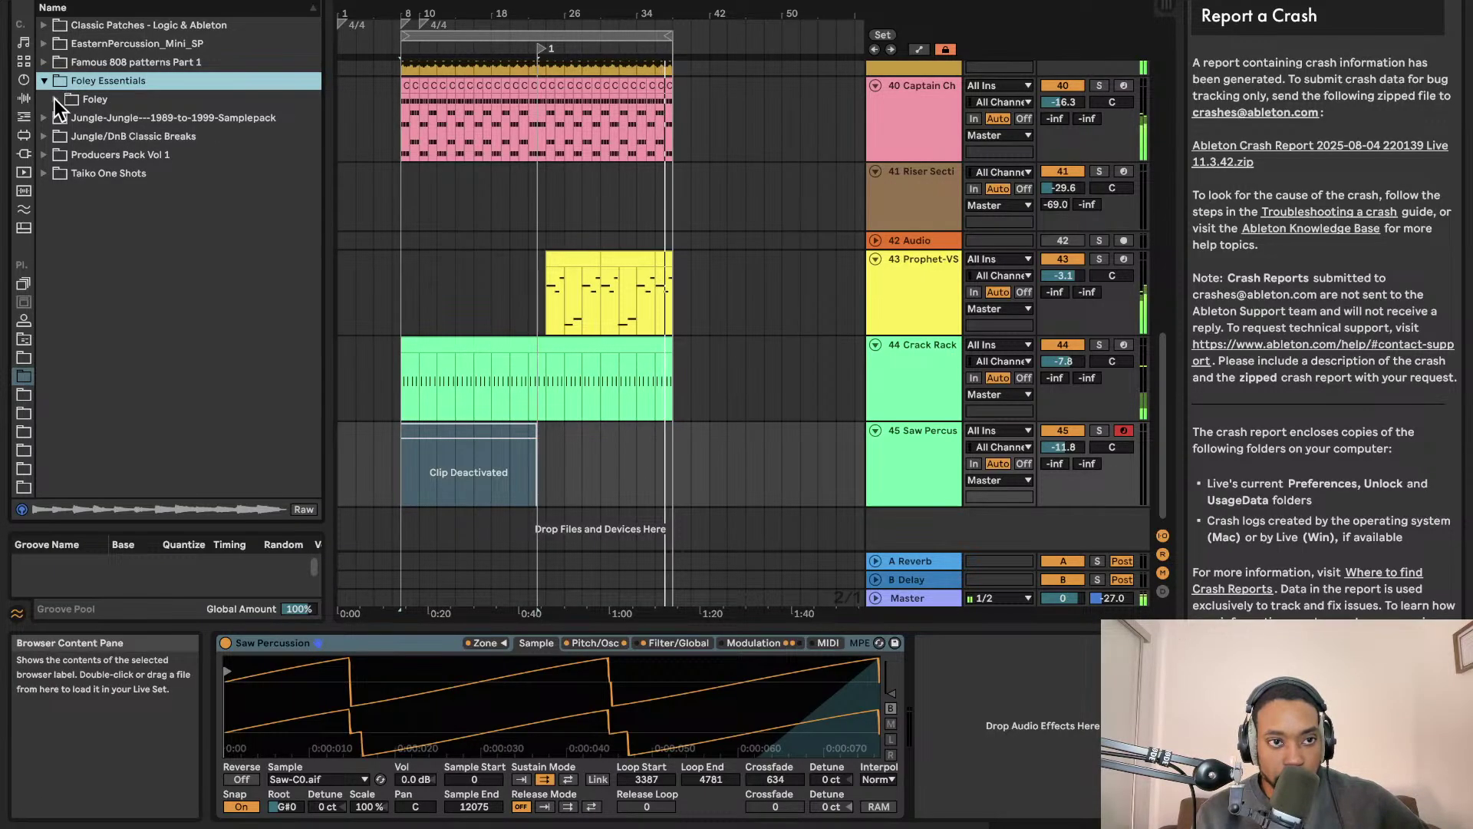
pyautogui.click(56, 100)
pyautogui.click(67, 135)
pyautogui.click(146, 212)
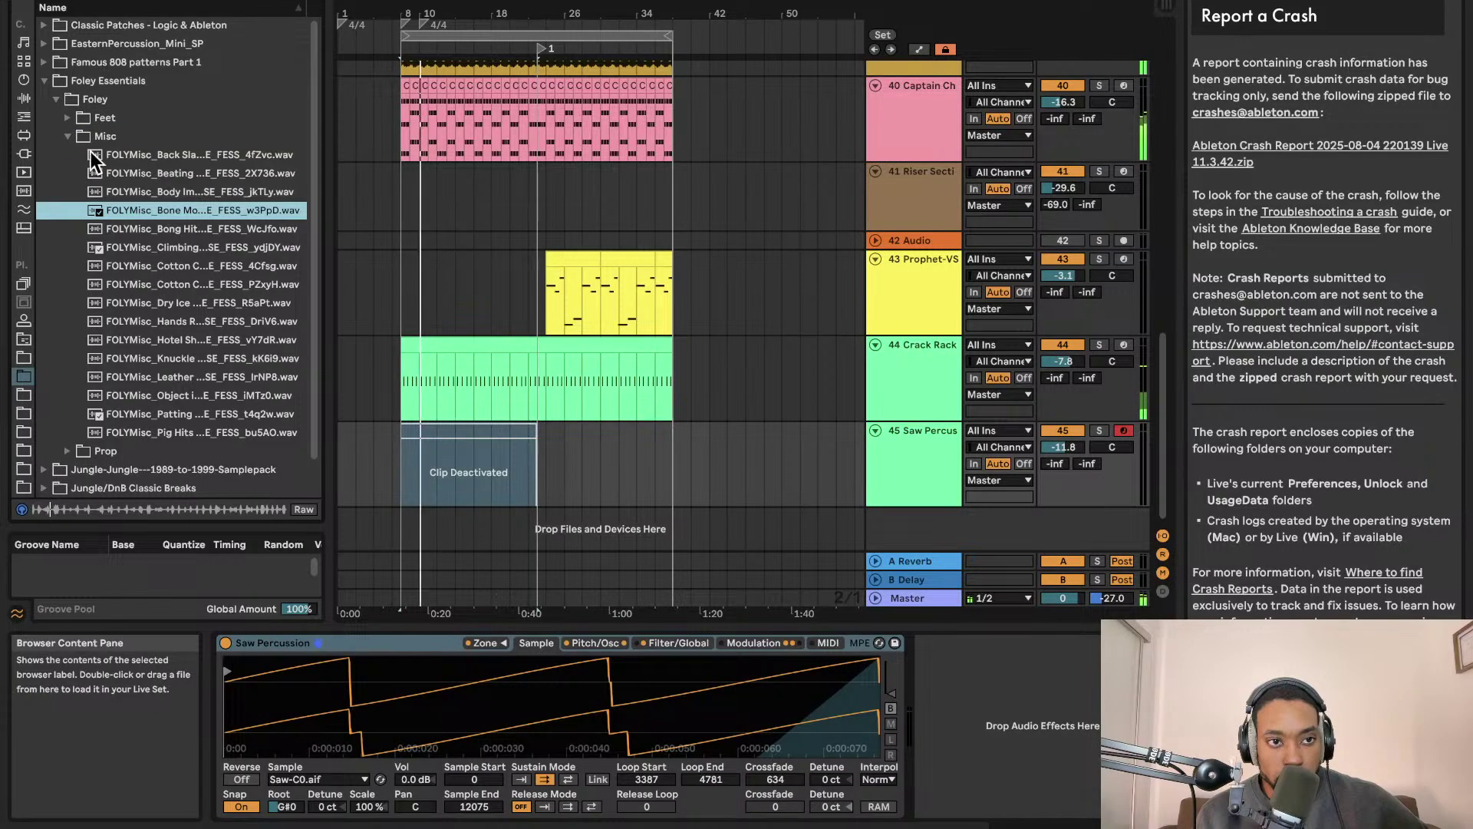
# Look through the user sample folders for drum sounds, auditioning the TFP_Music_100_5th_Cm loop along the way
pyautogui.click(27, 428)
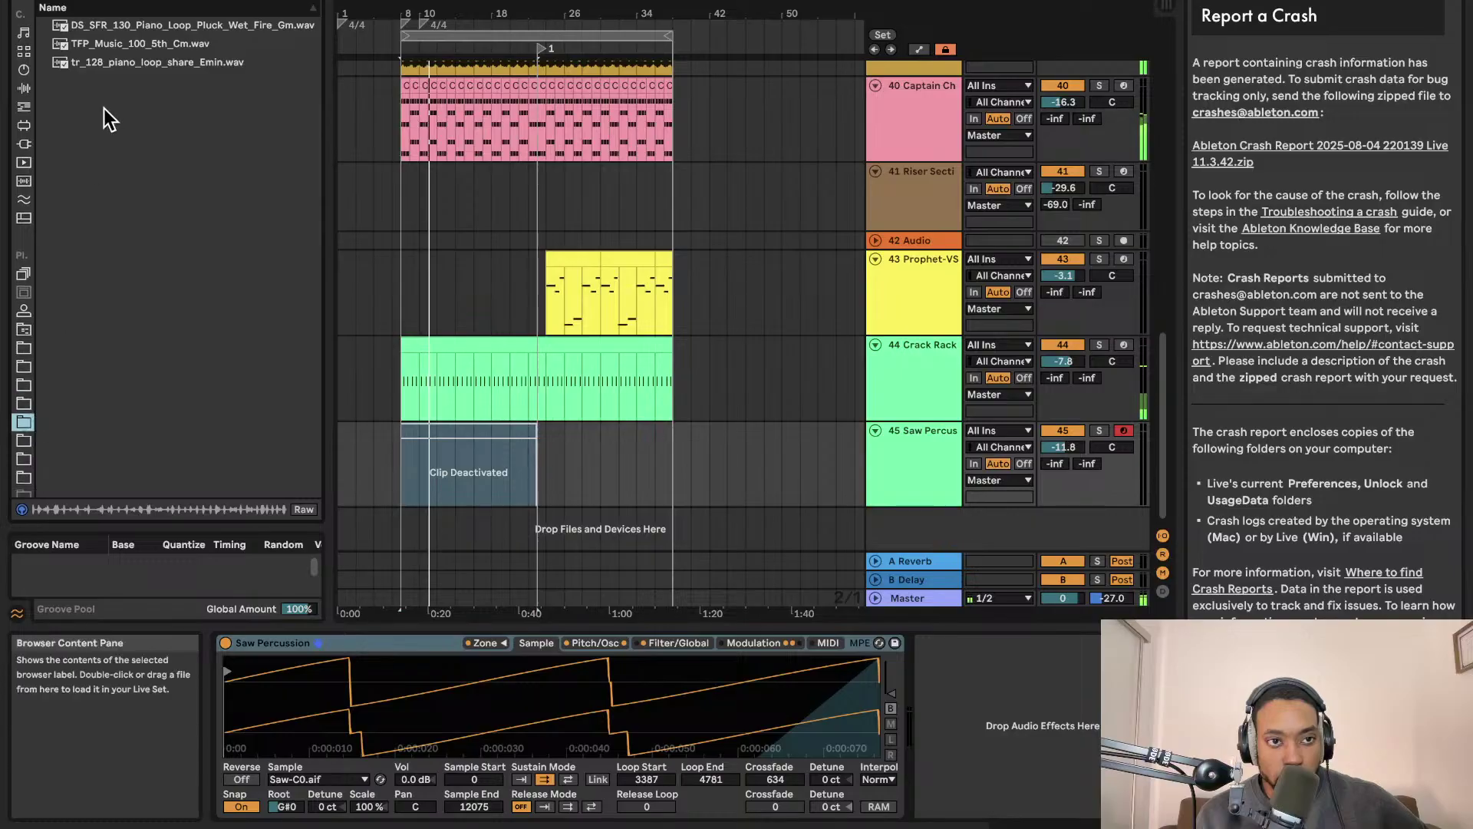
pyautogui.click(107, 45)
pyautogui.scroll(-5, 30, 375)
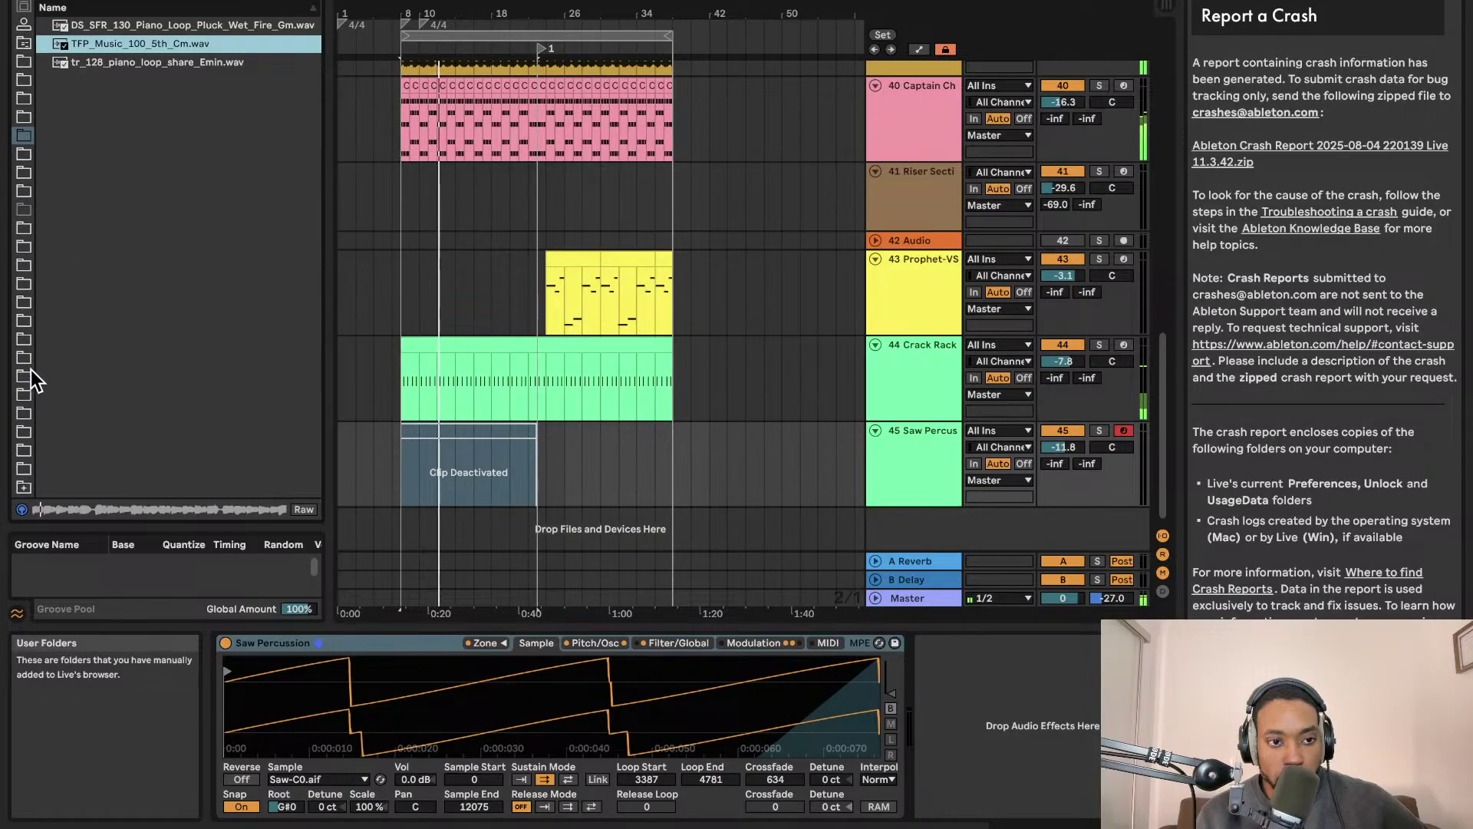
pyautogui.click(26, 412)
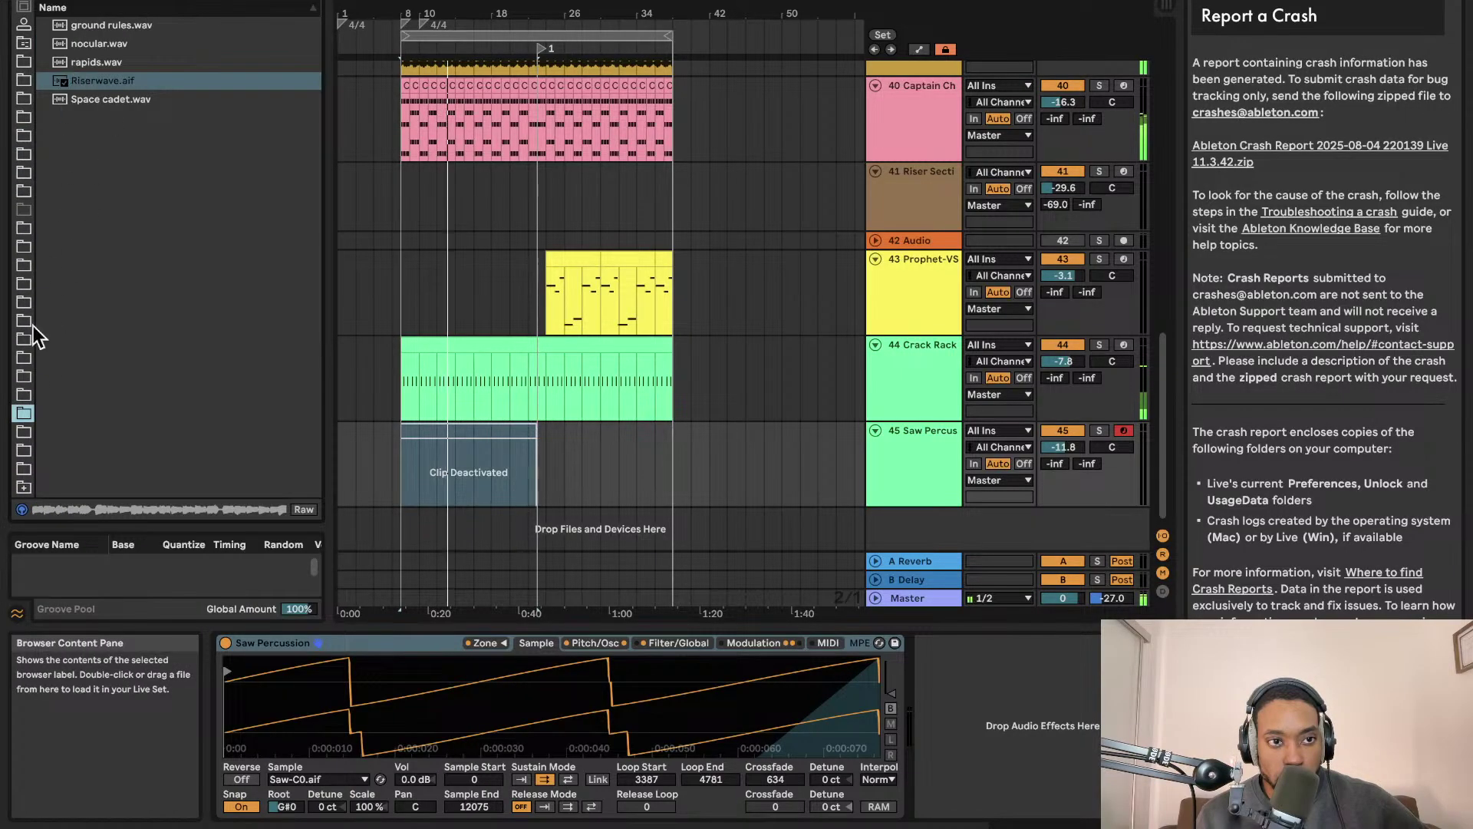
pyautogui.click(23, 448)
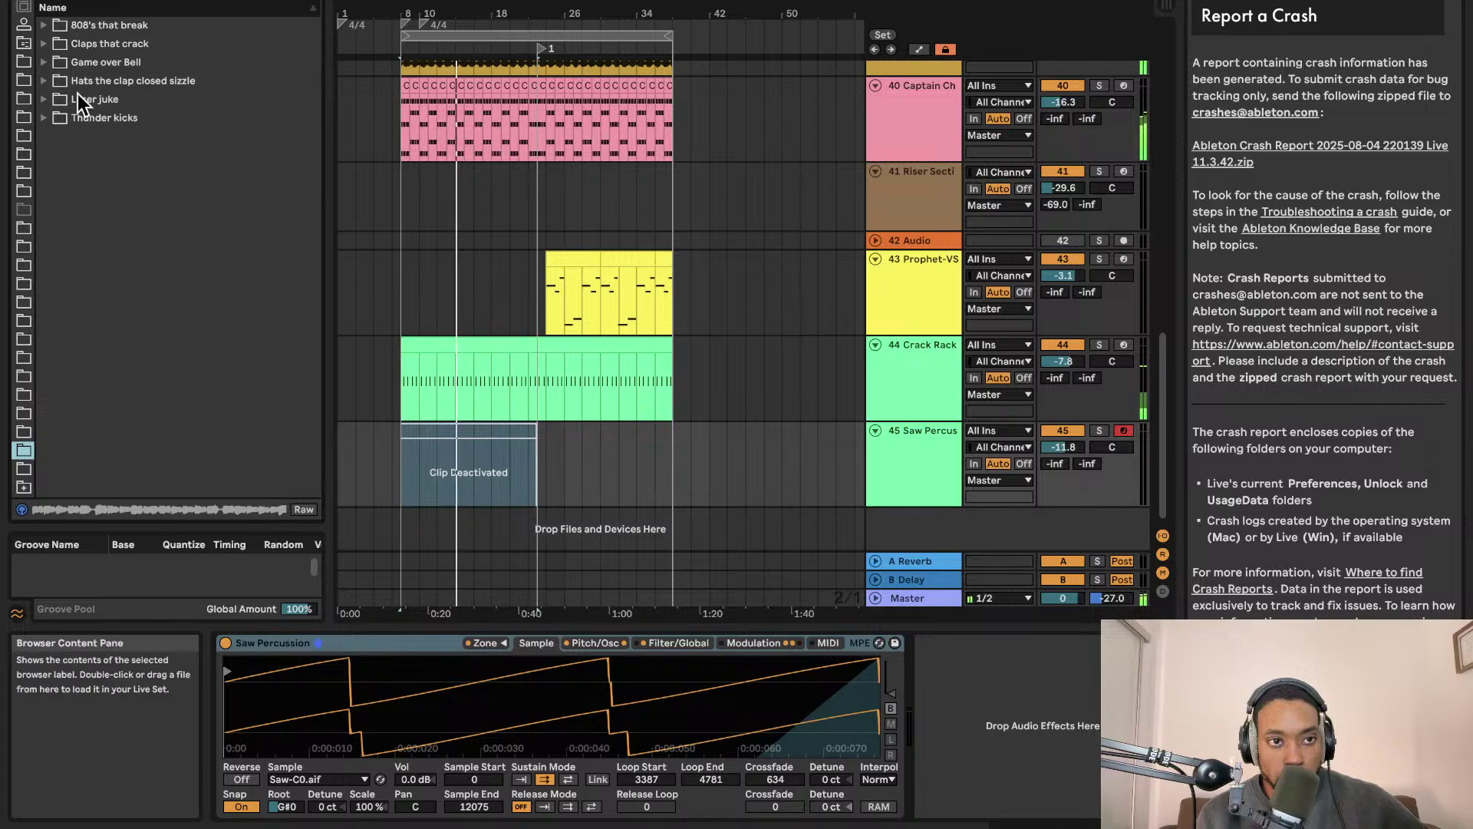
pyautogui.click(24, 338)
pyautogui.click(23, 376)
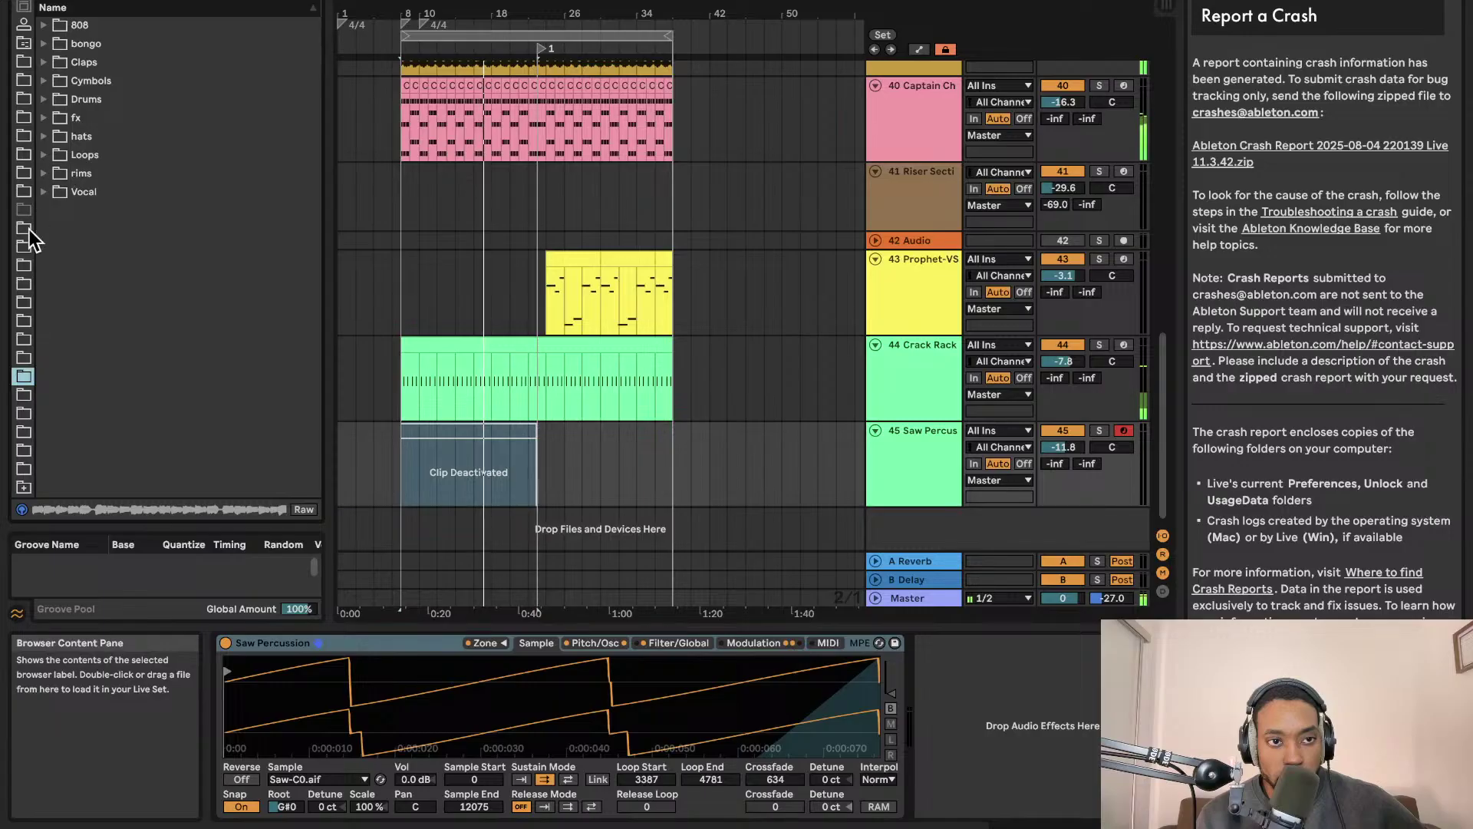
pyautogui.click(24, 432)
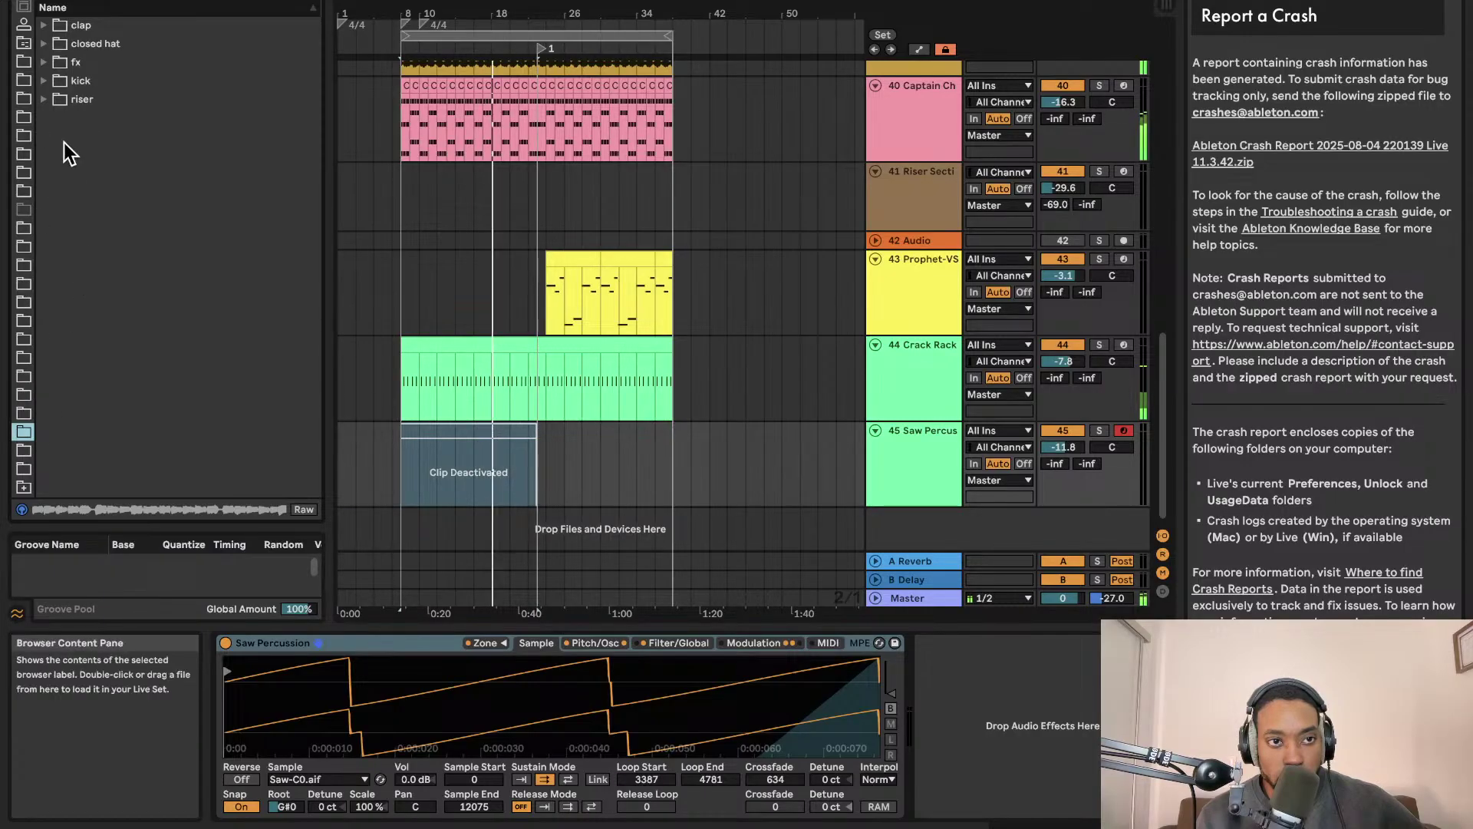
# Check the kick, tom low & high and synth sample folders and audition the synth folder's Stack Lola Gm loop
pyautogui.click(46, 86)
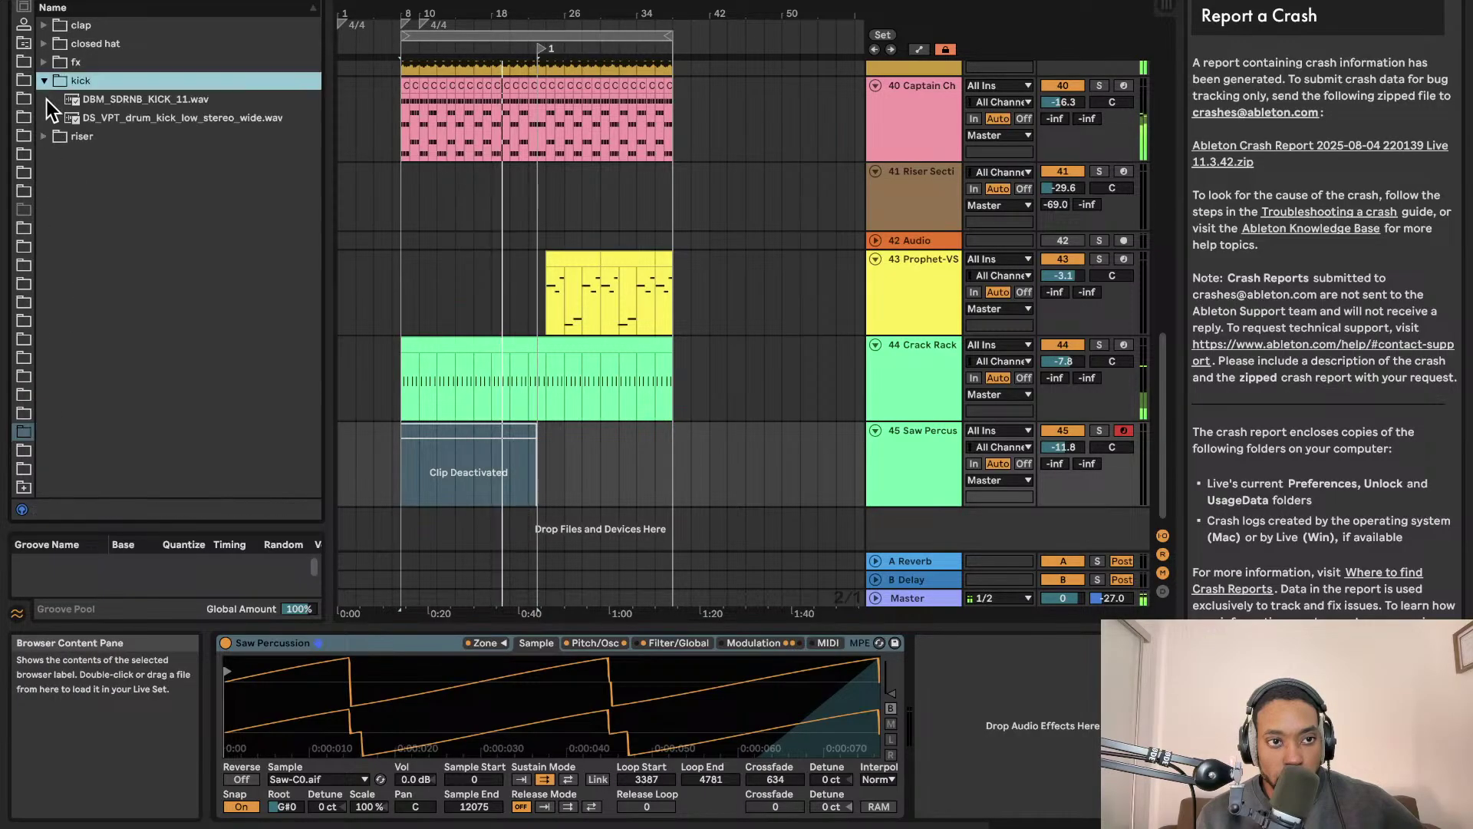
pyautogui.click(23, 468)
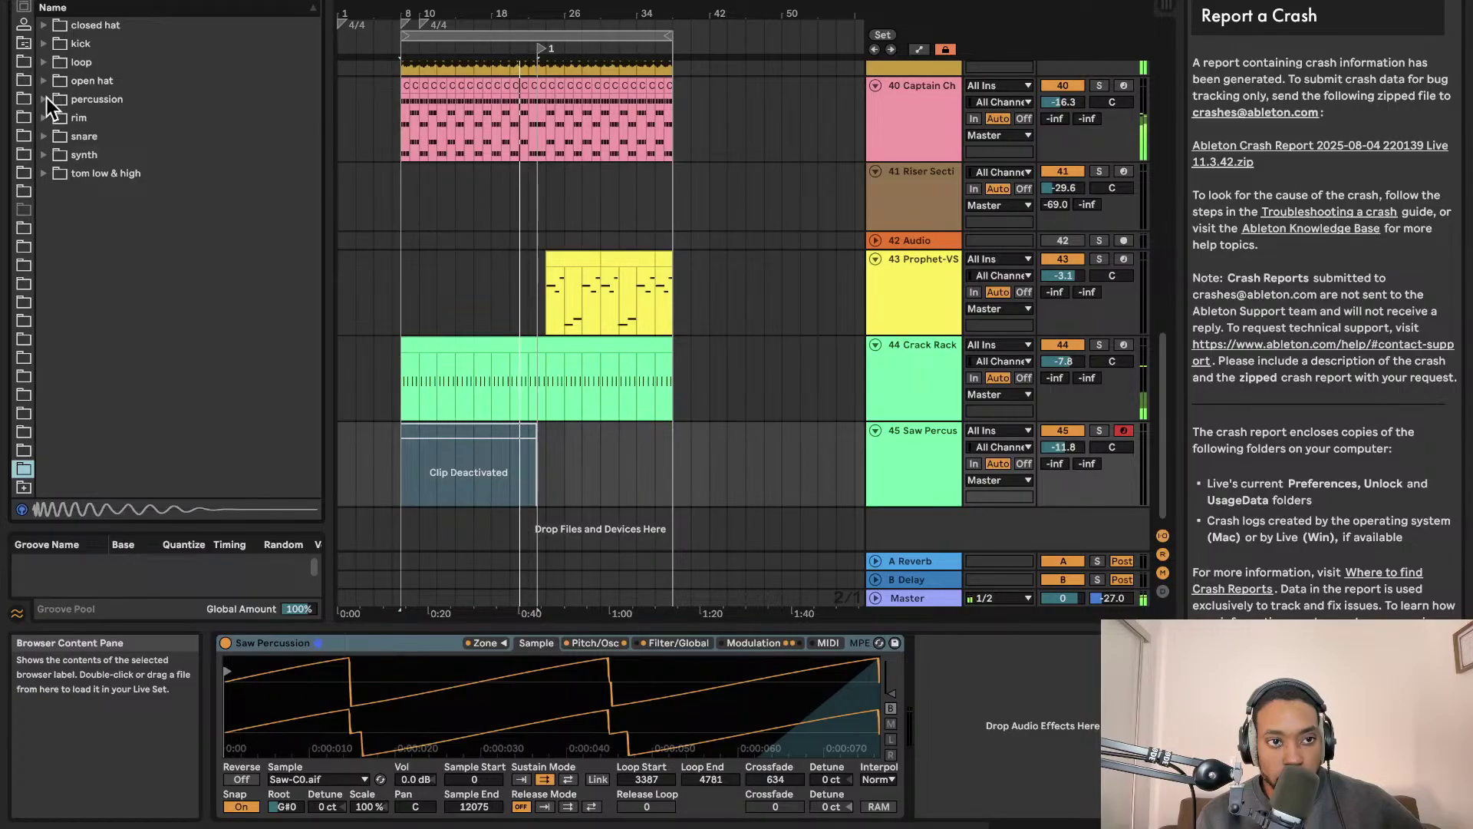
pyautogui.click(44, 154)
pyautogui.click(103, 194)
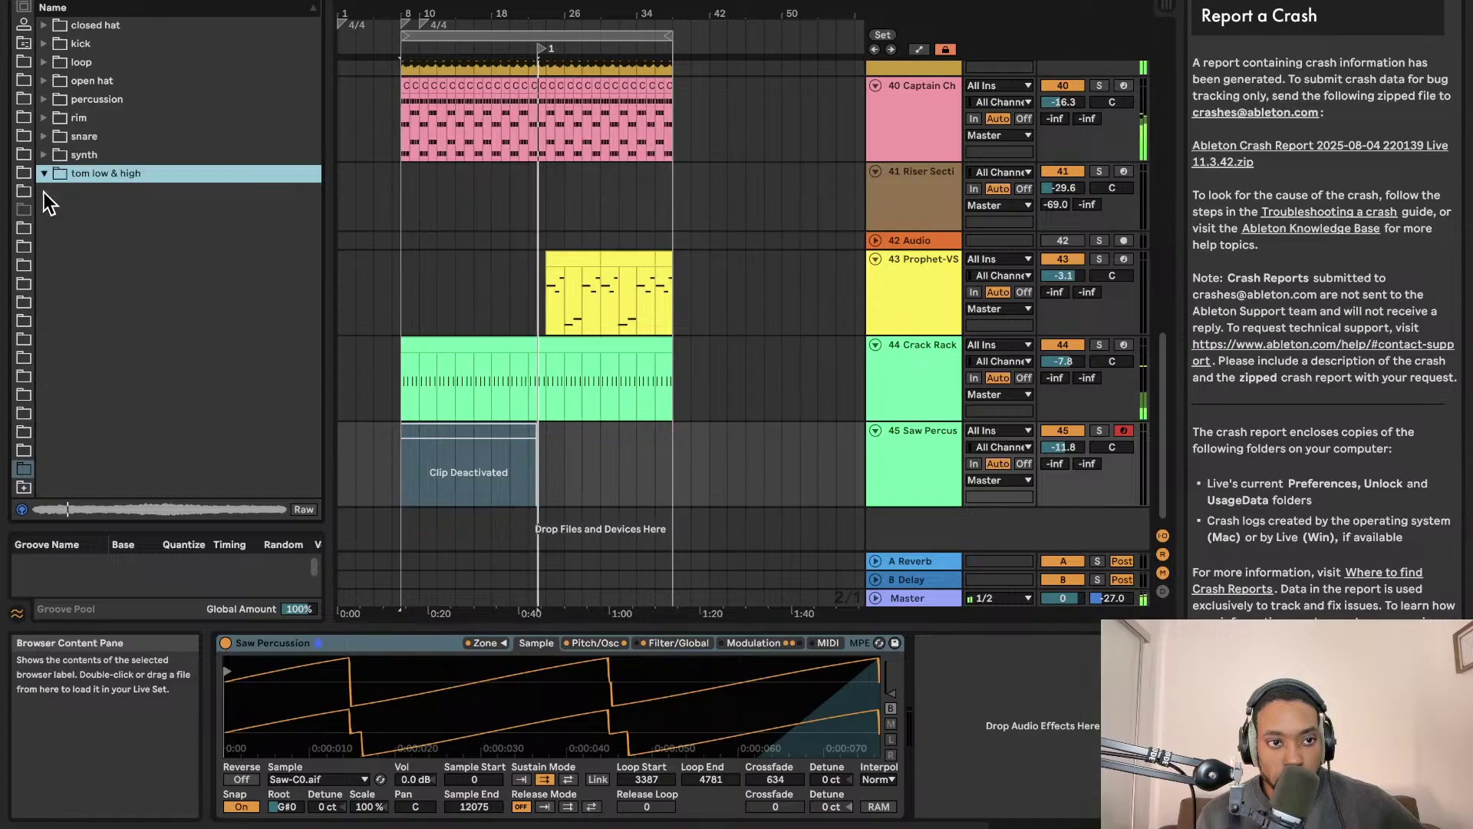
pyautogui.click(61, 68)
pyautogui.click(43, 42)
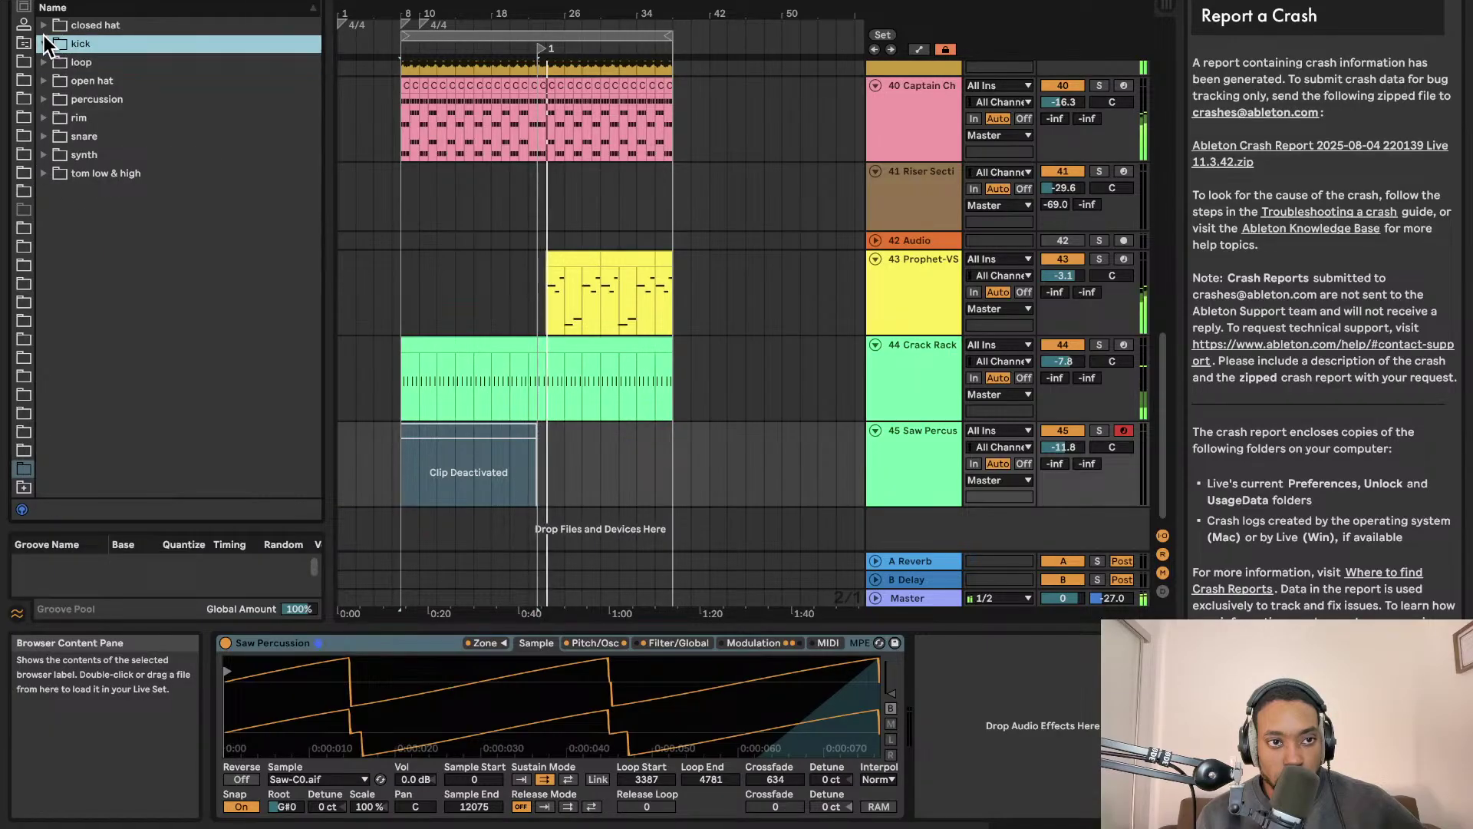
pyautogui.click(44, 156)
pyautogui.click(131, 175)
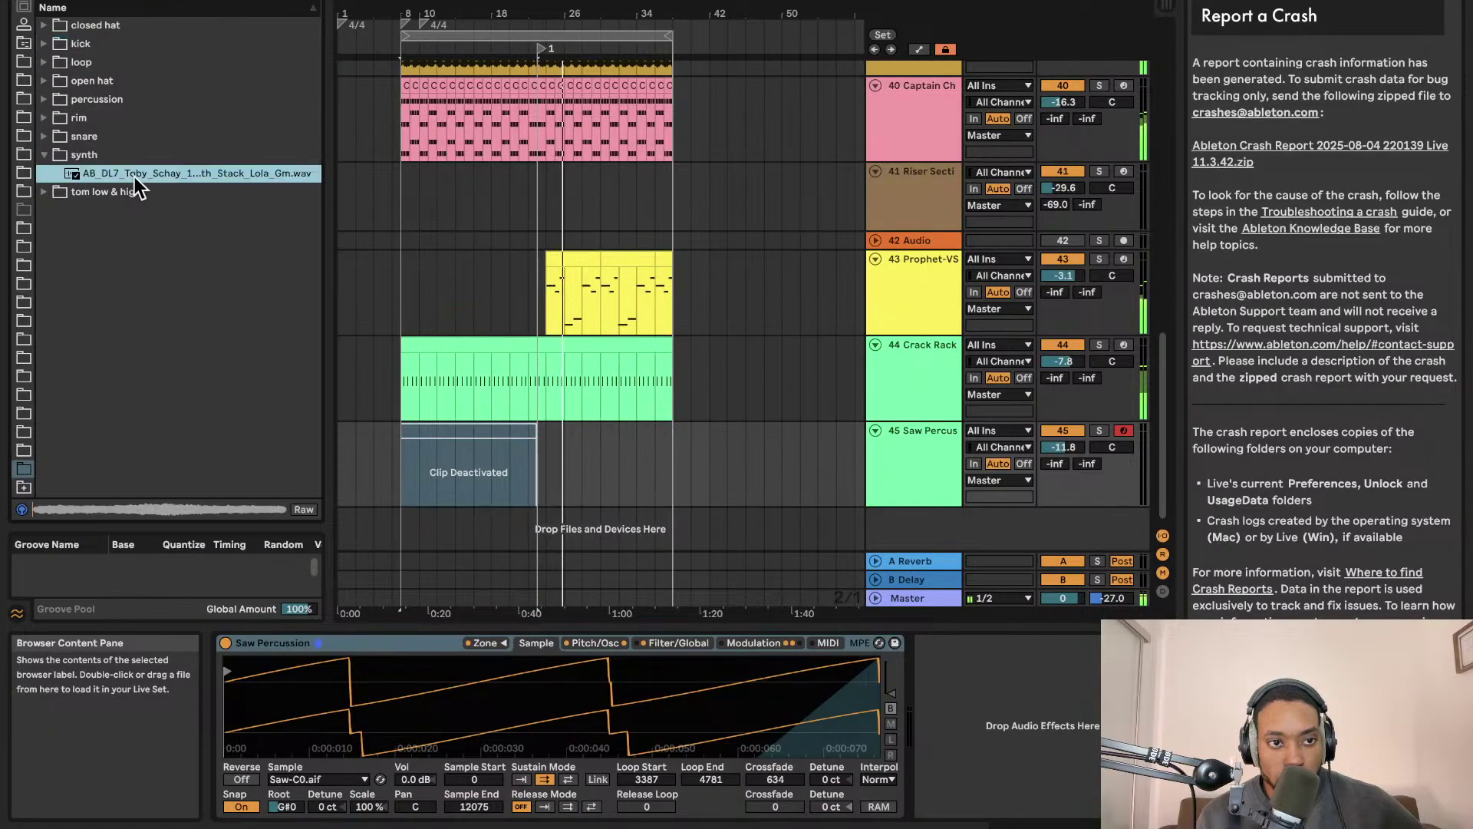
# Find the sample folder containing brass woodwind sounds and audition its OS_NB_130 synth brass loop
pyautogui.click(27, 338)
pyautogui.click(25, 300)
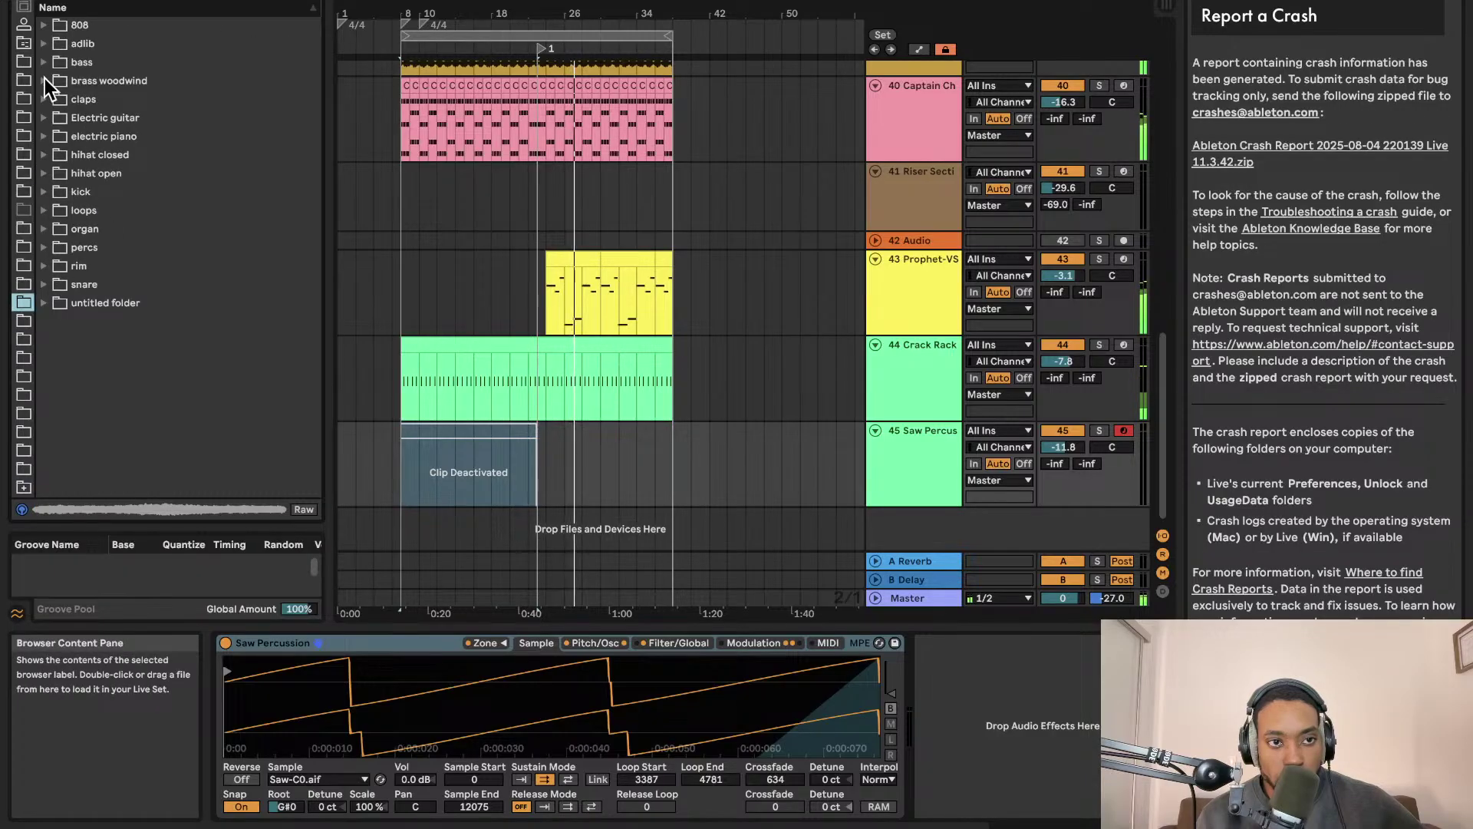
pyautogui.click(44, 80)
pyautogui.click(87, 114)
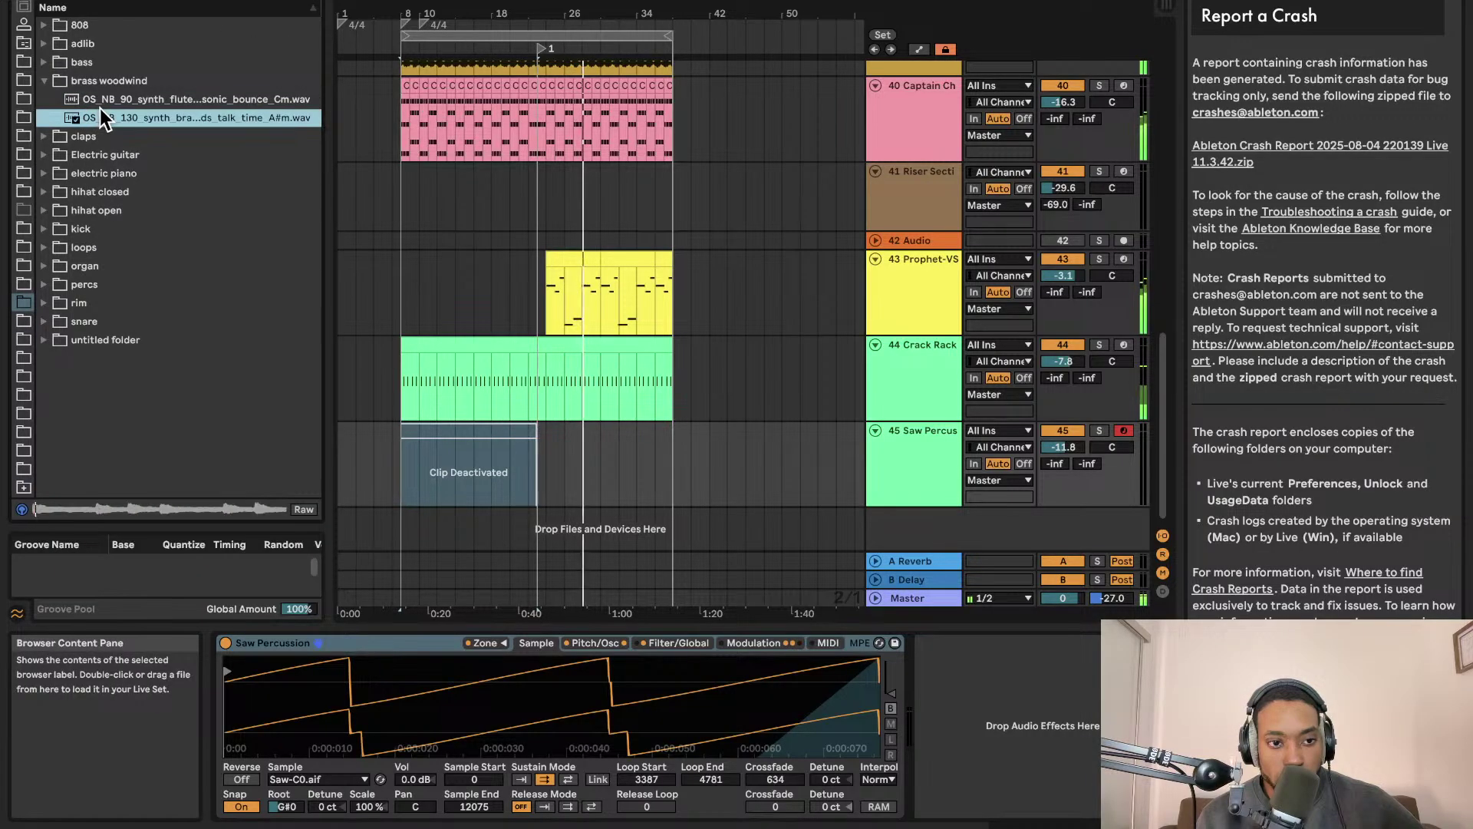
# Place the OS_NB_130 synth brass loop at bar 8 on a new track 46 and set its volume to about -16.1 dB
pyautogui.moveTo(107, 108); pyautogui.dragTo(402, 519)
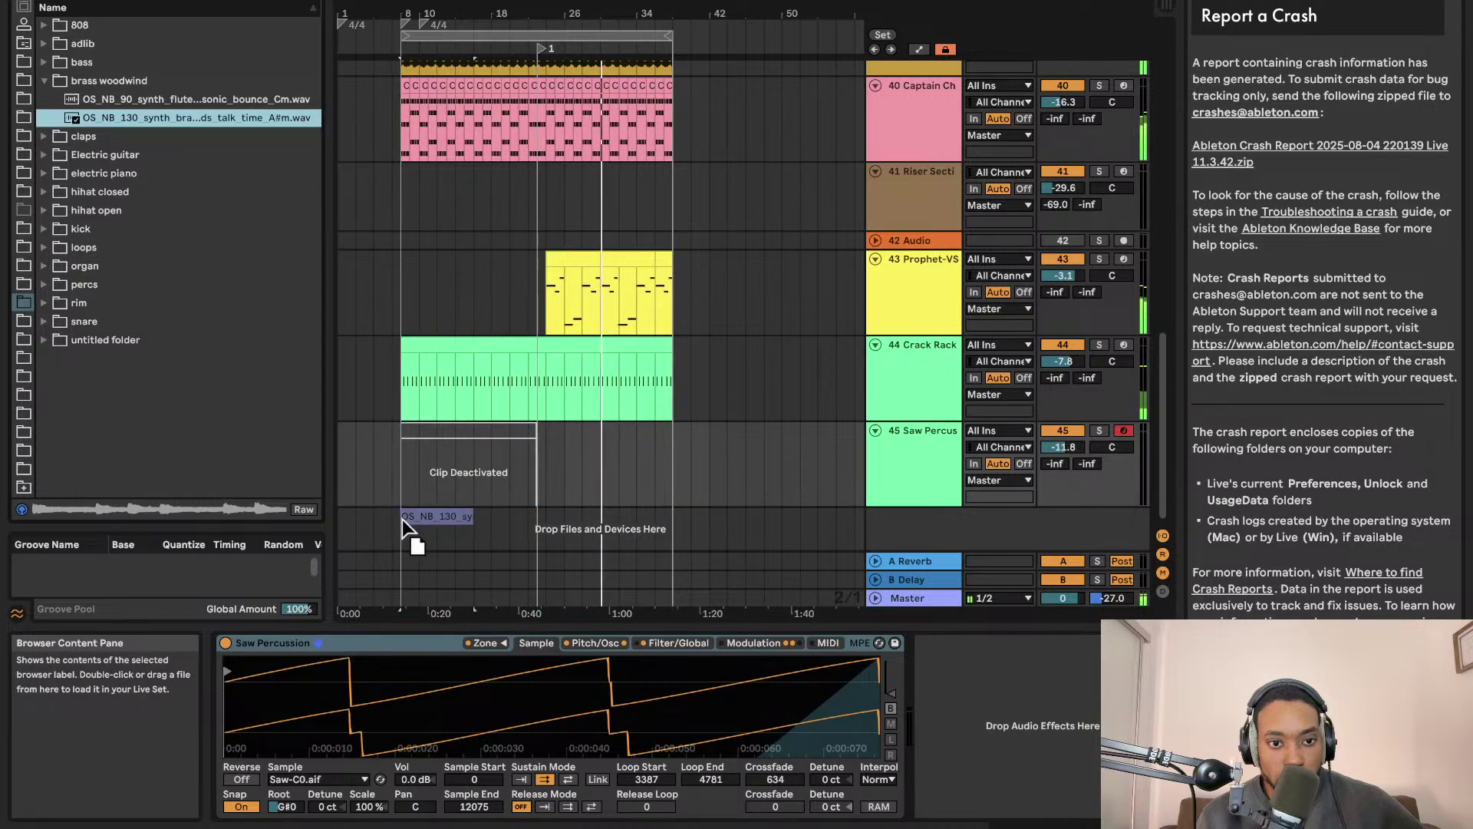
pyautogui.moveTo(1070, 488); pyautogui.dragTo(1070, 516)
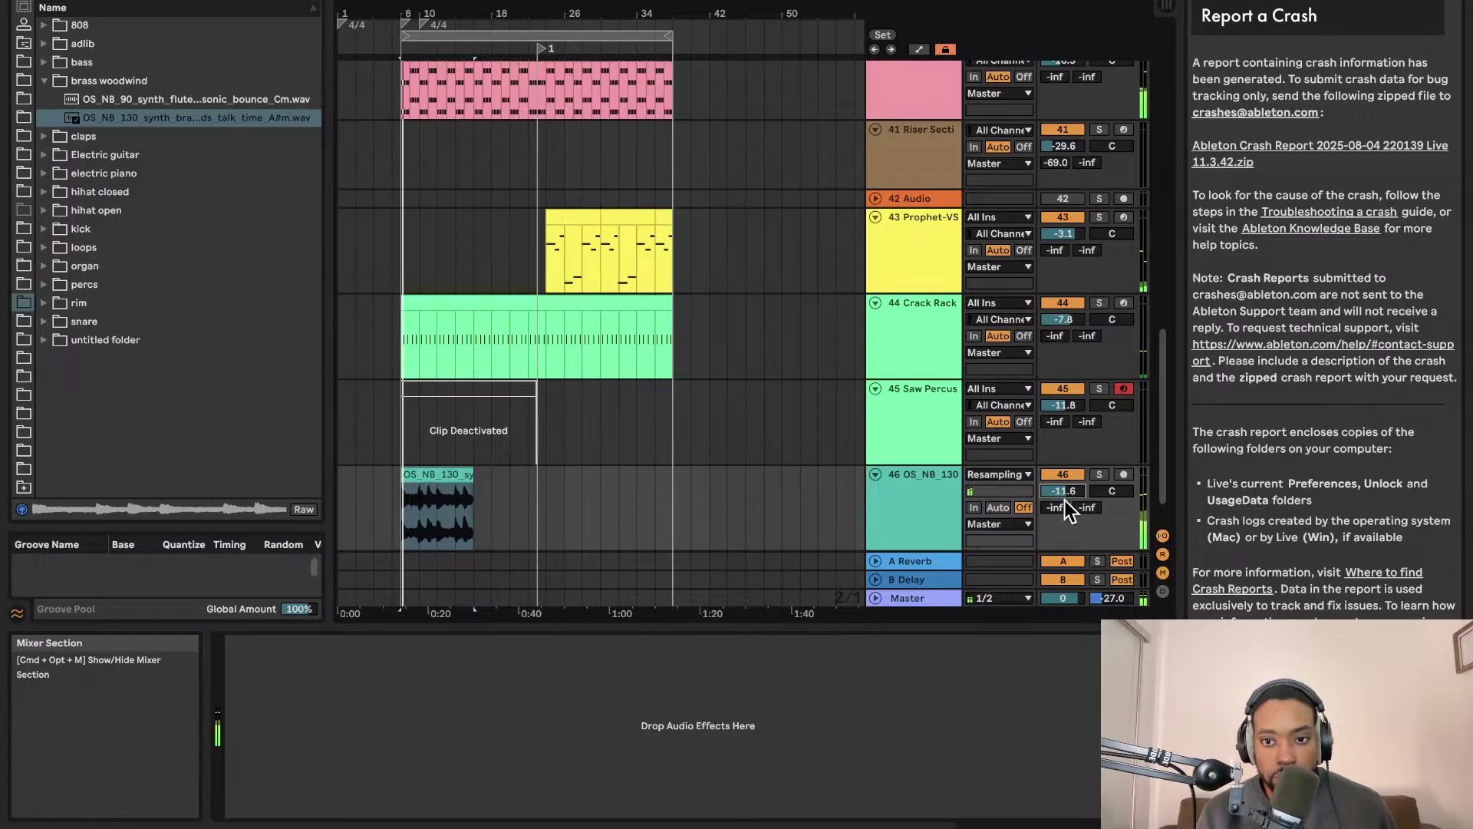
pyautogui.moveTo(1070, 489); pyautogui.dragTo(1070, 504)
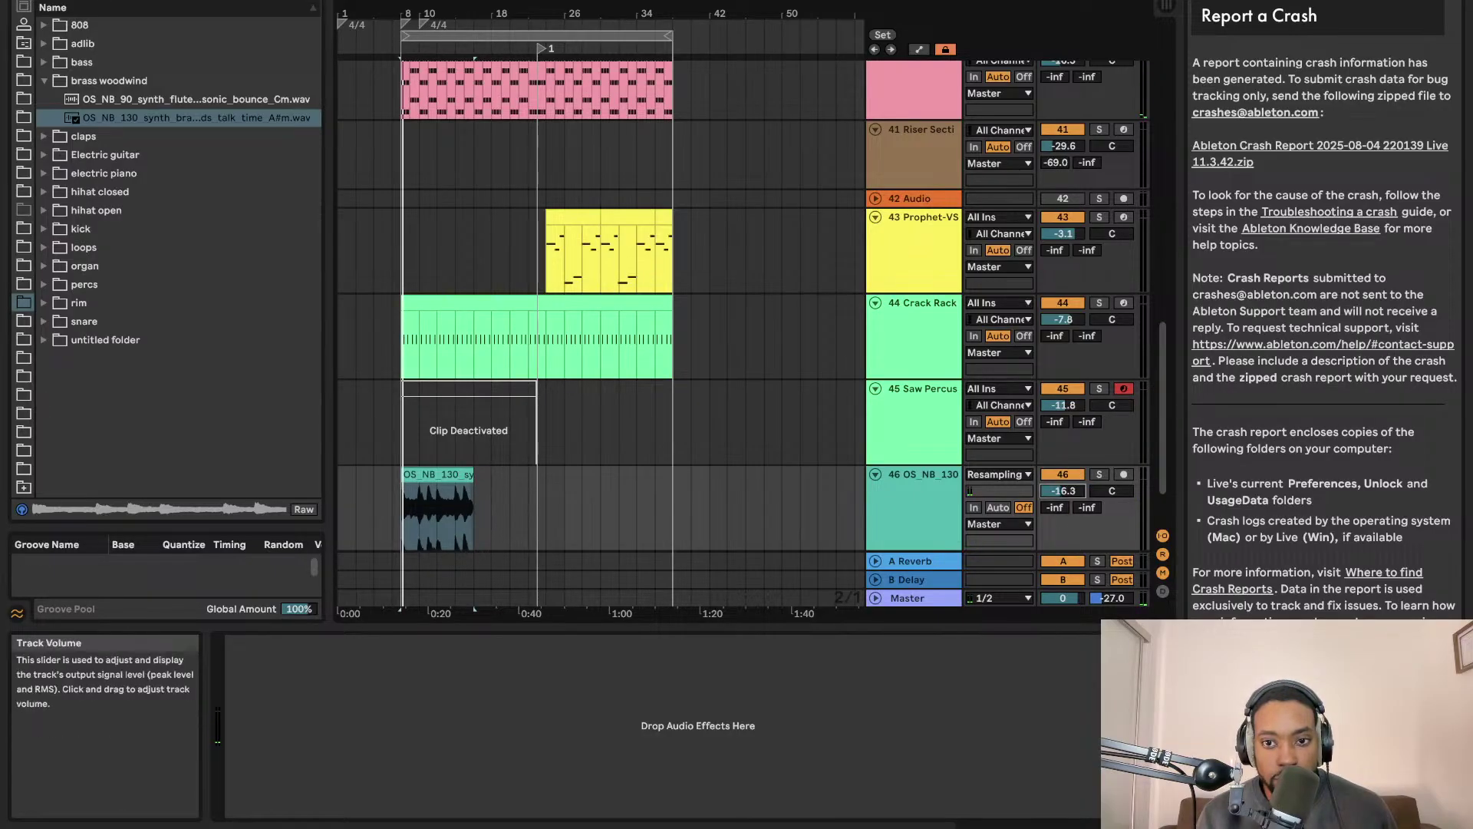
# Play the loop with the synth brass clip on track 46, and delete that clip while keeping the track
pyautogui.press('space')
pyautogui.scroll(-3, 871, 255)
pyautogui.press('space')
pyautogui.click(431, 395)
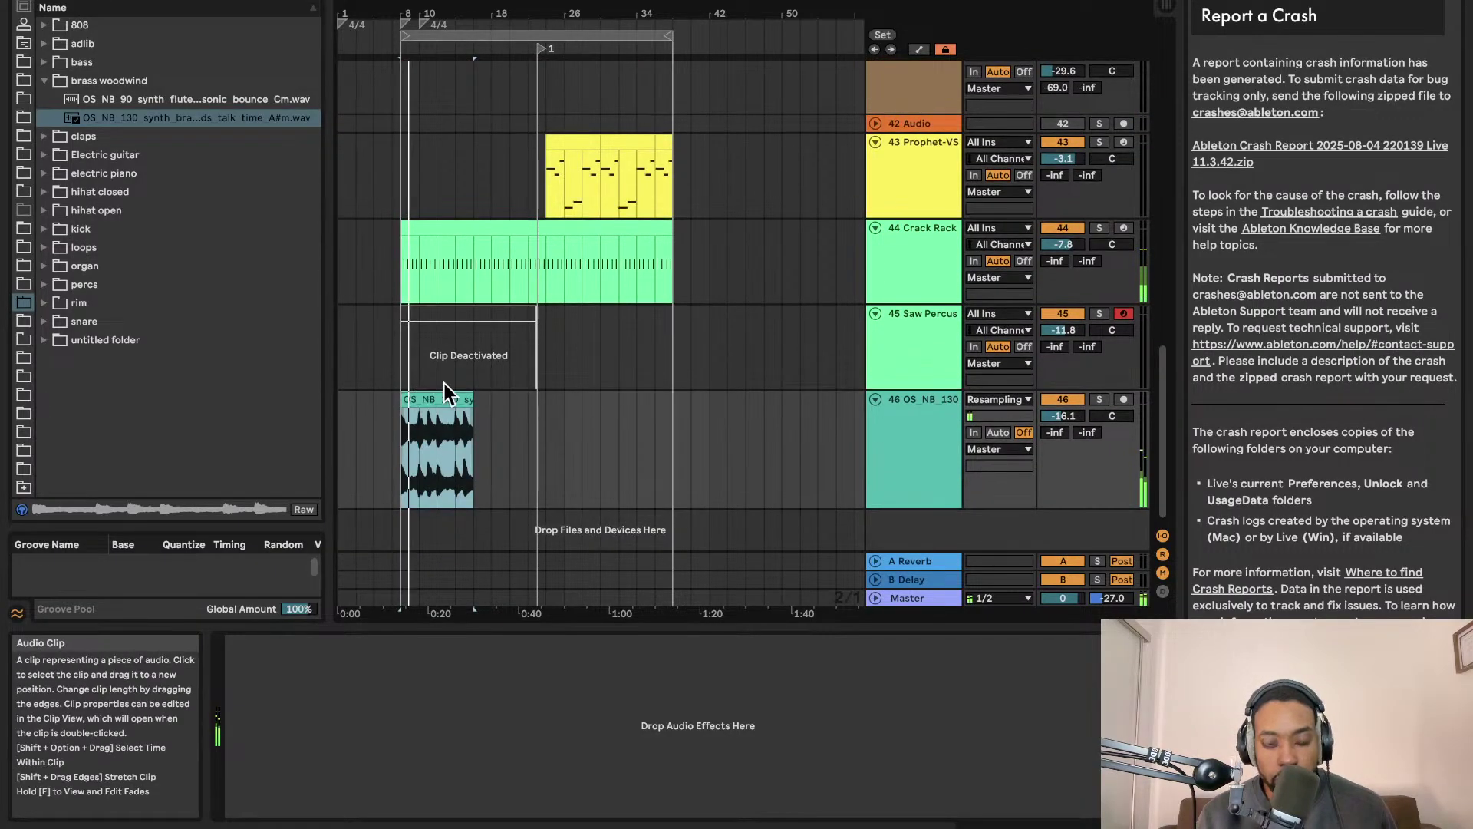
pyautogui.press('Delete')
pyautogui.press('space')
pyautogui.scroll(3, 486, 155)
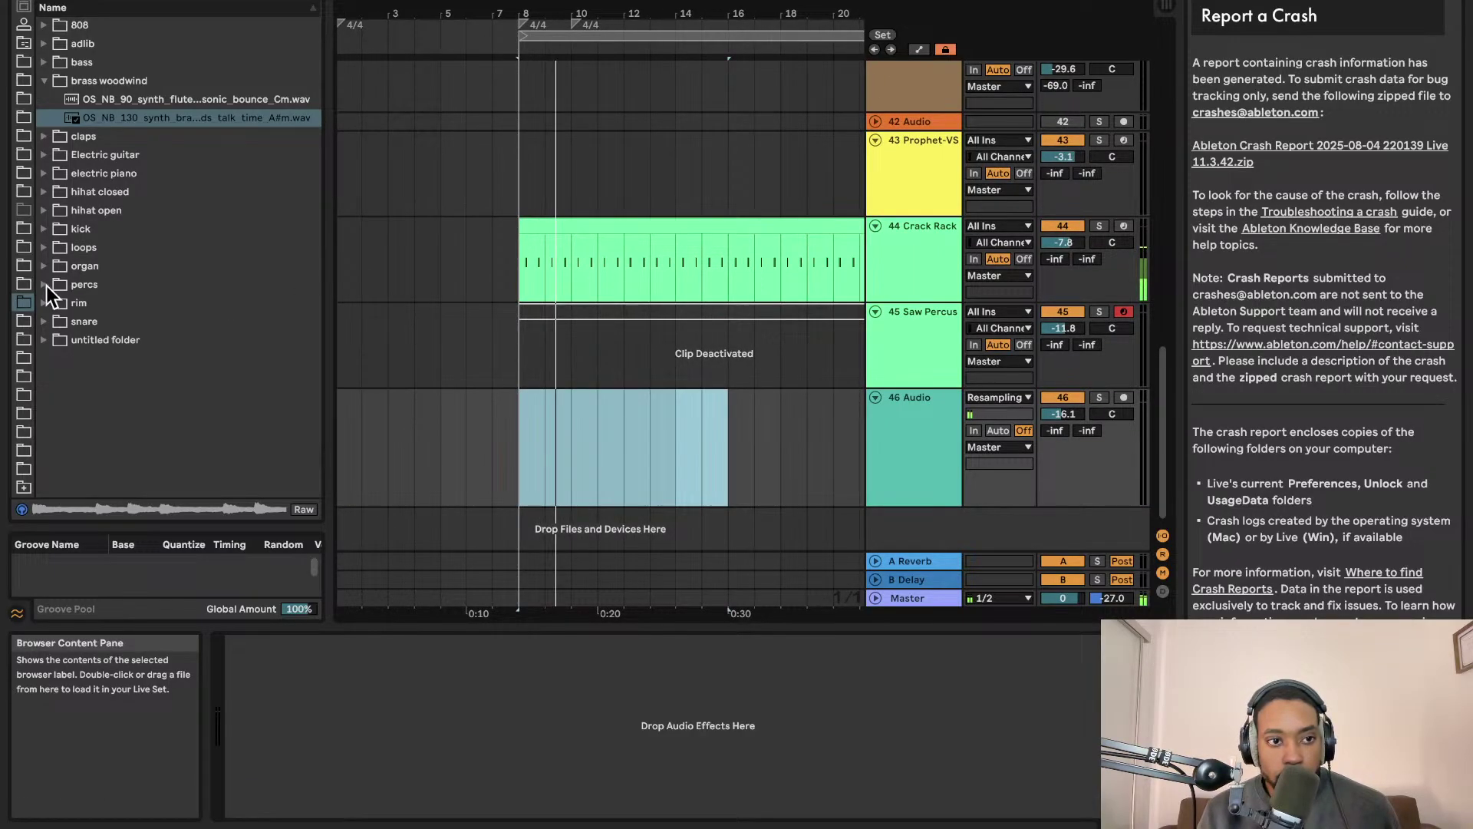
# Audition the samples in the percs folder, including the plastic, shaker_tamb, static_rumbles and subtlness sounds
pyautogui.click(73, 284)
pyautogui.click(113, 290)
pyautogui.click(112, 307)
pyautogui.click(132, 324)
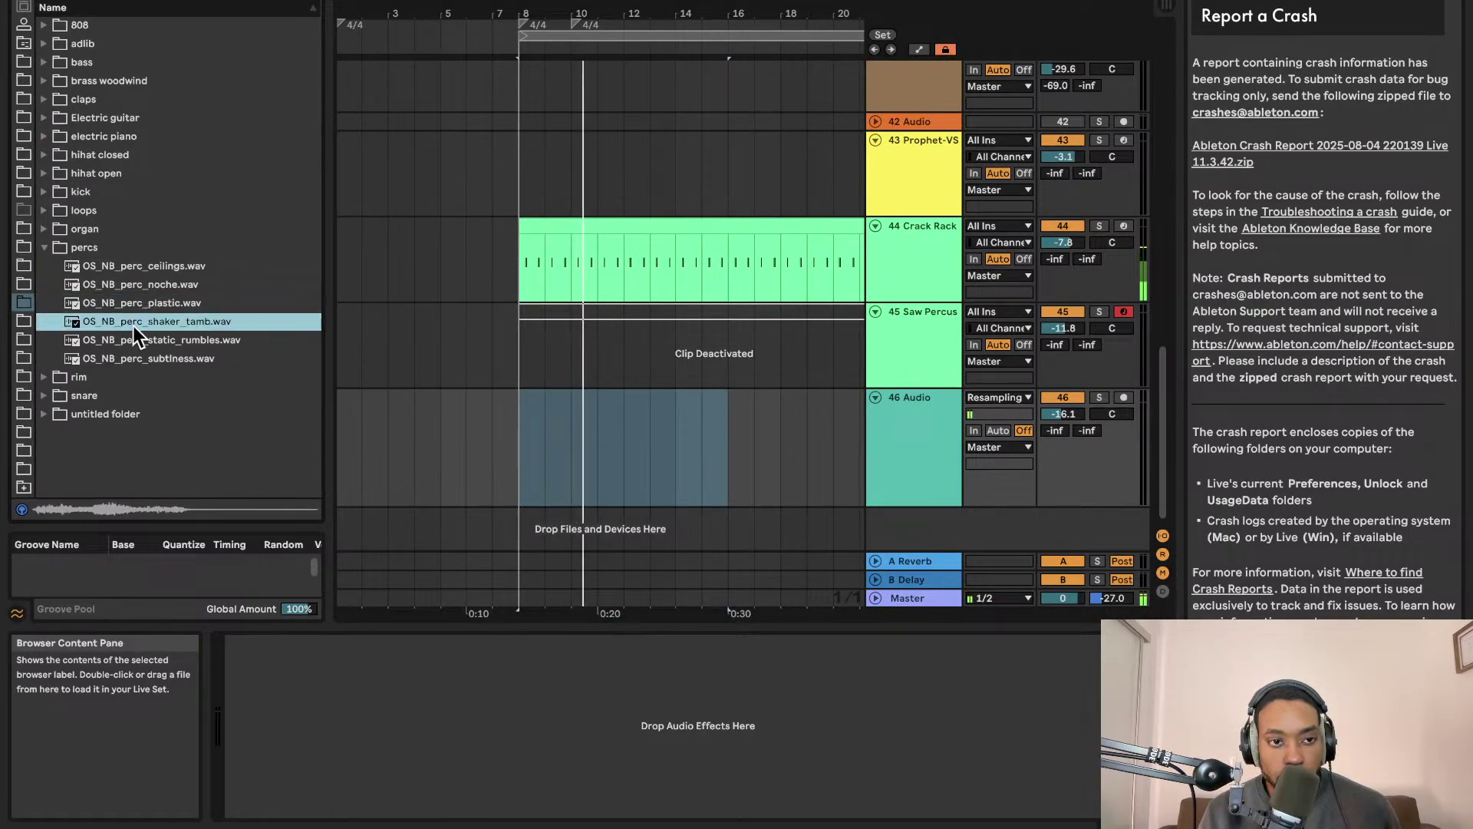
pyautogui.click(132, 340)
pyautogui.click(132, 351)
pyautogui.click(145, 299)
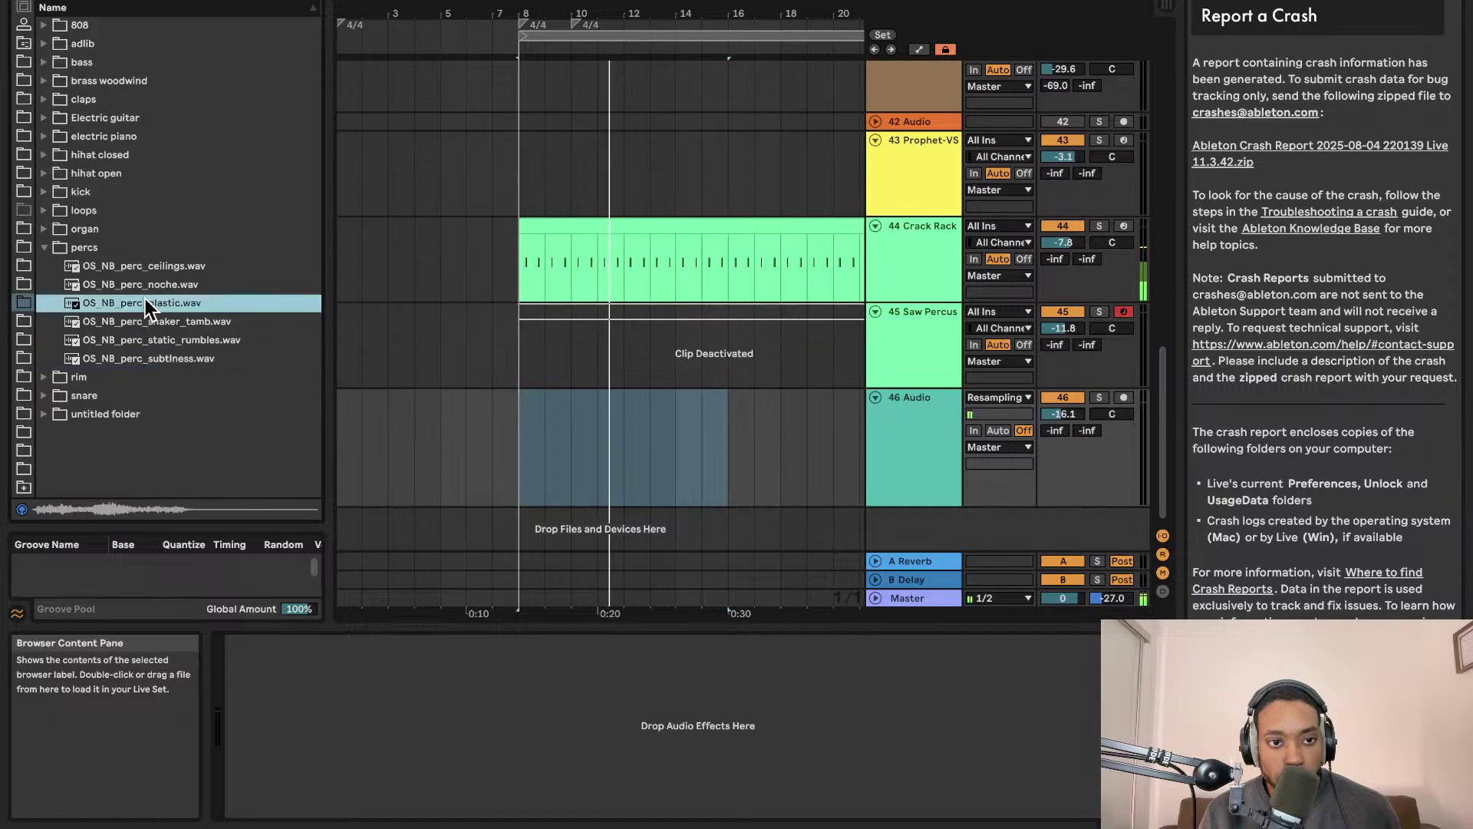
# Place the OS_NB_perc_subtlness sample at bar 8 on track 46
pyautogui.click(141, 359)
pyautogui.moveTo(141, 359); pyautogui.dragTo(526, 450)
pyautogui.scroll(6, 537, 438)
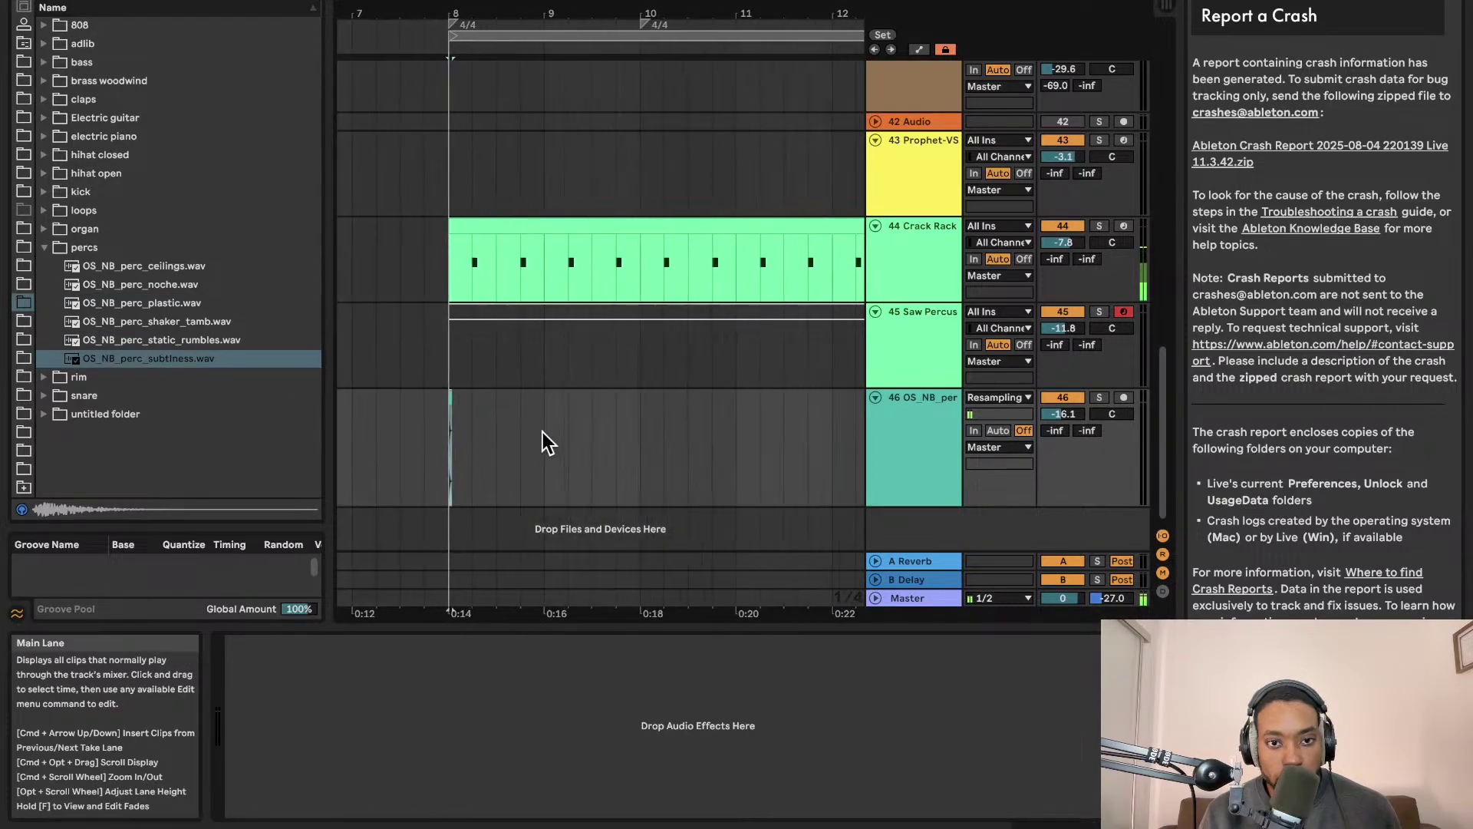
pyautogui.scroll(3, 480, 406)
pyautogui.hscroll(-3, 503, 405)
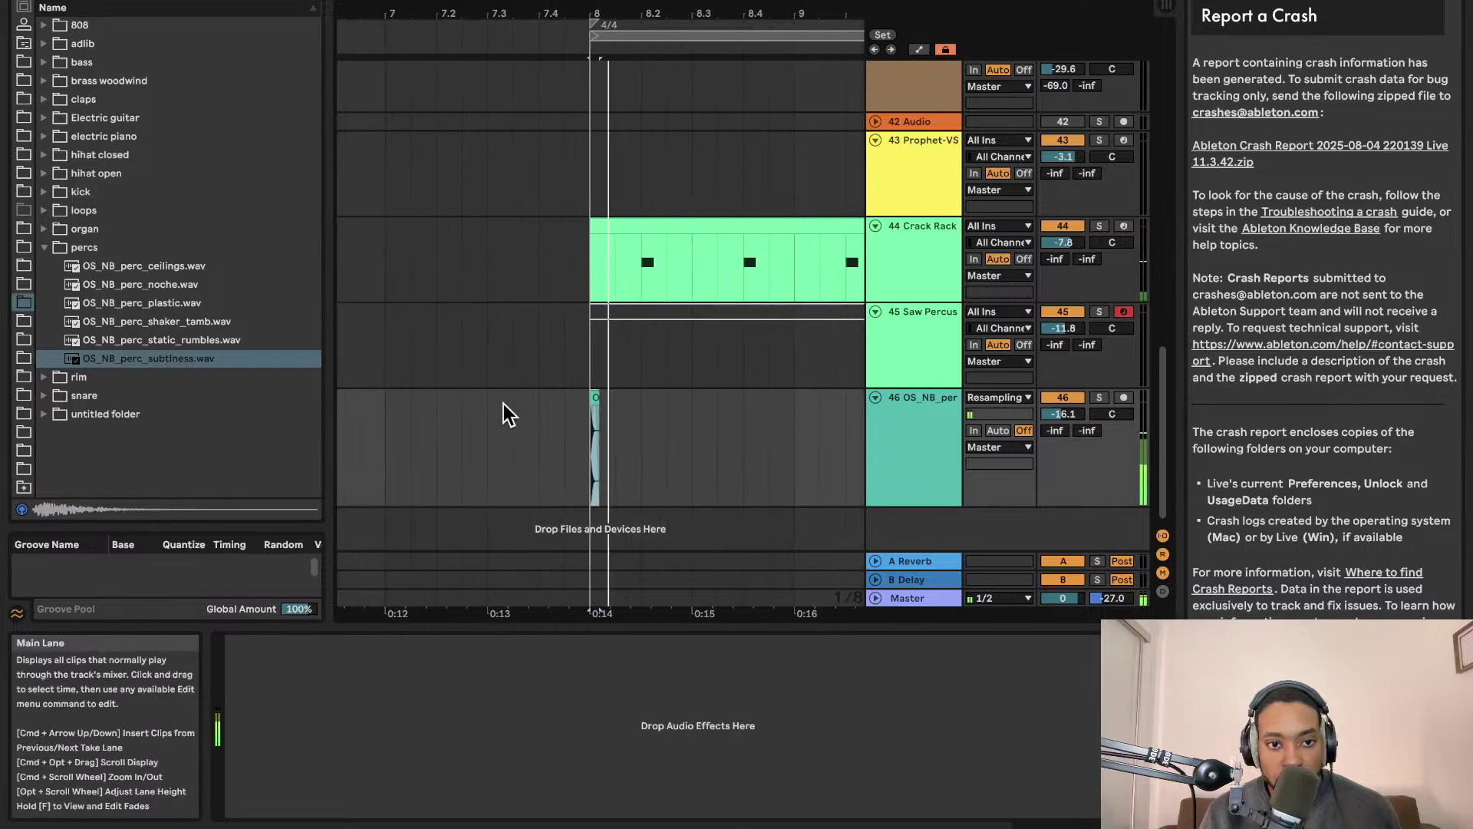
# Shift the subtlness clip an eighth note after bar 8 and lower track 46's volume to -27.0 dB
pyautogui.moveTo(653, 398)
pyautogui.mouseDown()
pyautogui.moveTo(719, 416)
pyautogui.moveTo(689, 416)
pyautogui.mouseUp()
pyautogui.press('space')
pyautogui.hscroll(3, 690, 415)
pyautogui.click(510, 428)
pyautogui.press('space')
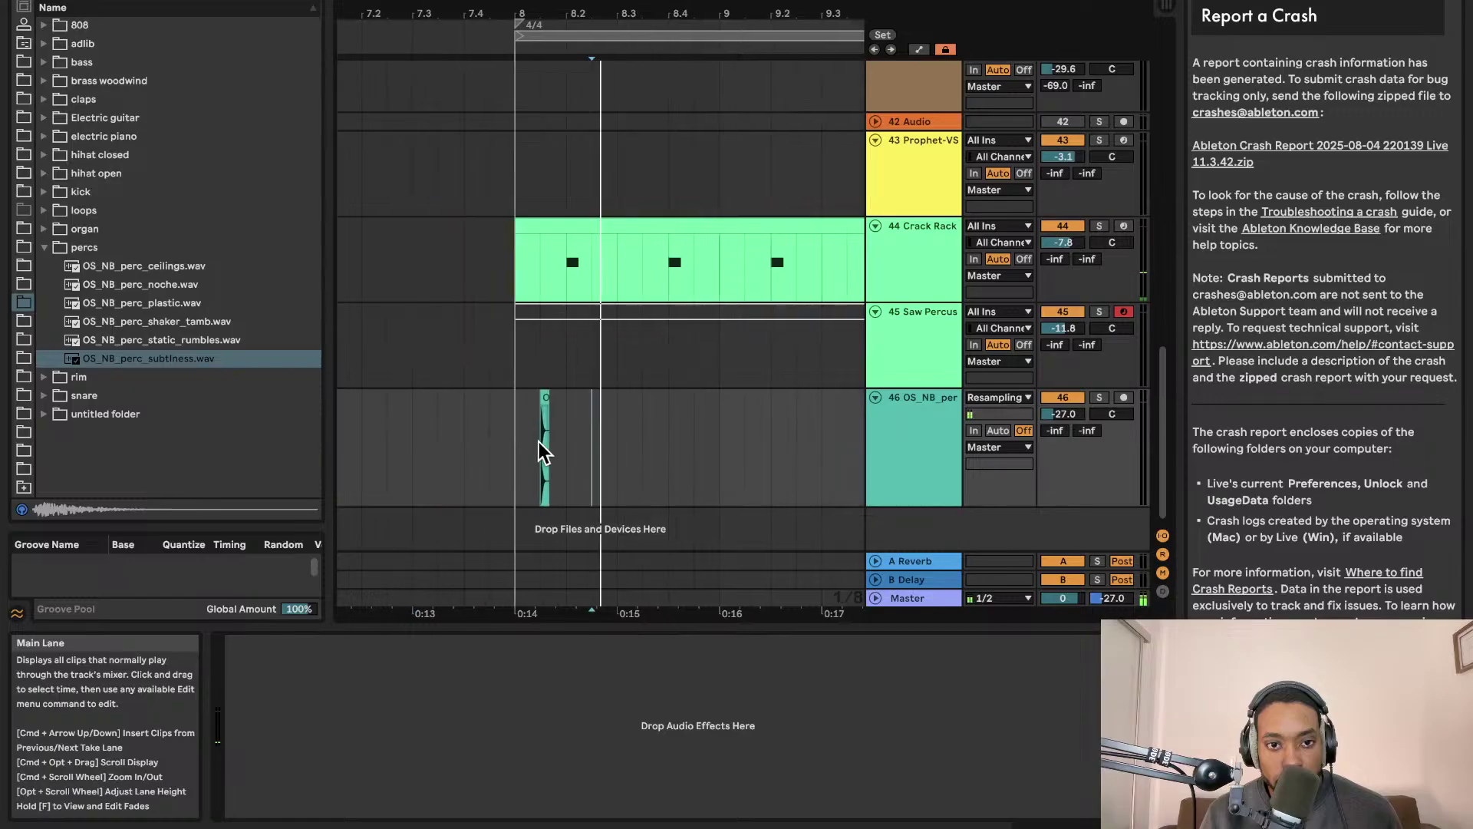
# Duplicate the range from bar 8 to 8.4 containing the subtlness hit repeatedly along track 46, up to the loop's end at bar 38
pyautogui.moveTo(606, 441); pyautogui.dragTo(444, 448)
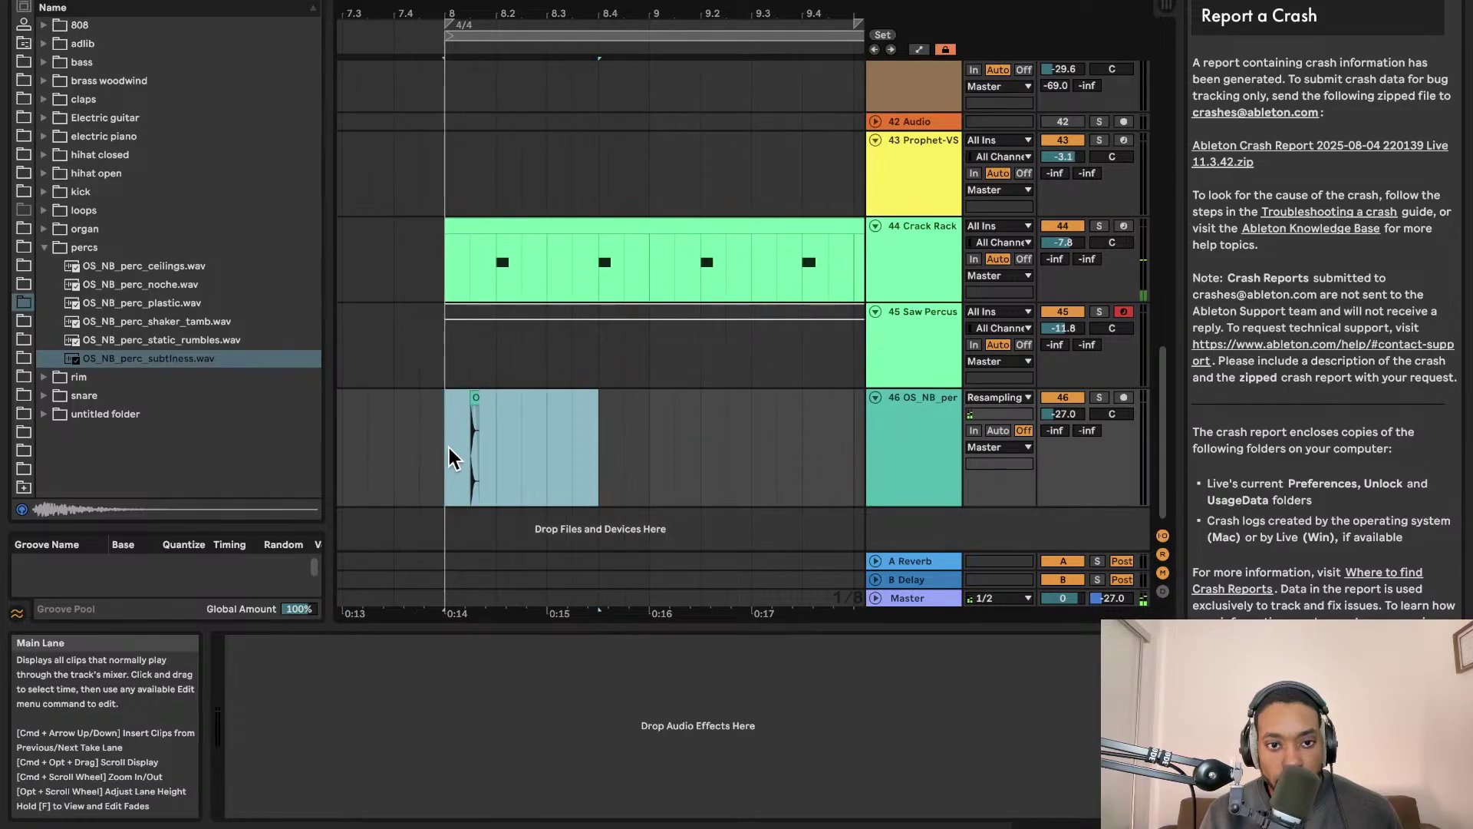
pyautogui.press('super+d')
pyautogui.press('super+d')
pyautogui.press('super+d')
pyautogui.press('super+d')
pyautogui.press('super+d')
pyautogui.press('super+d')
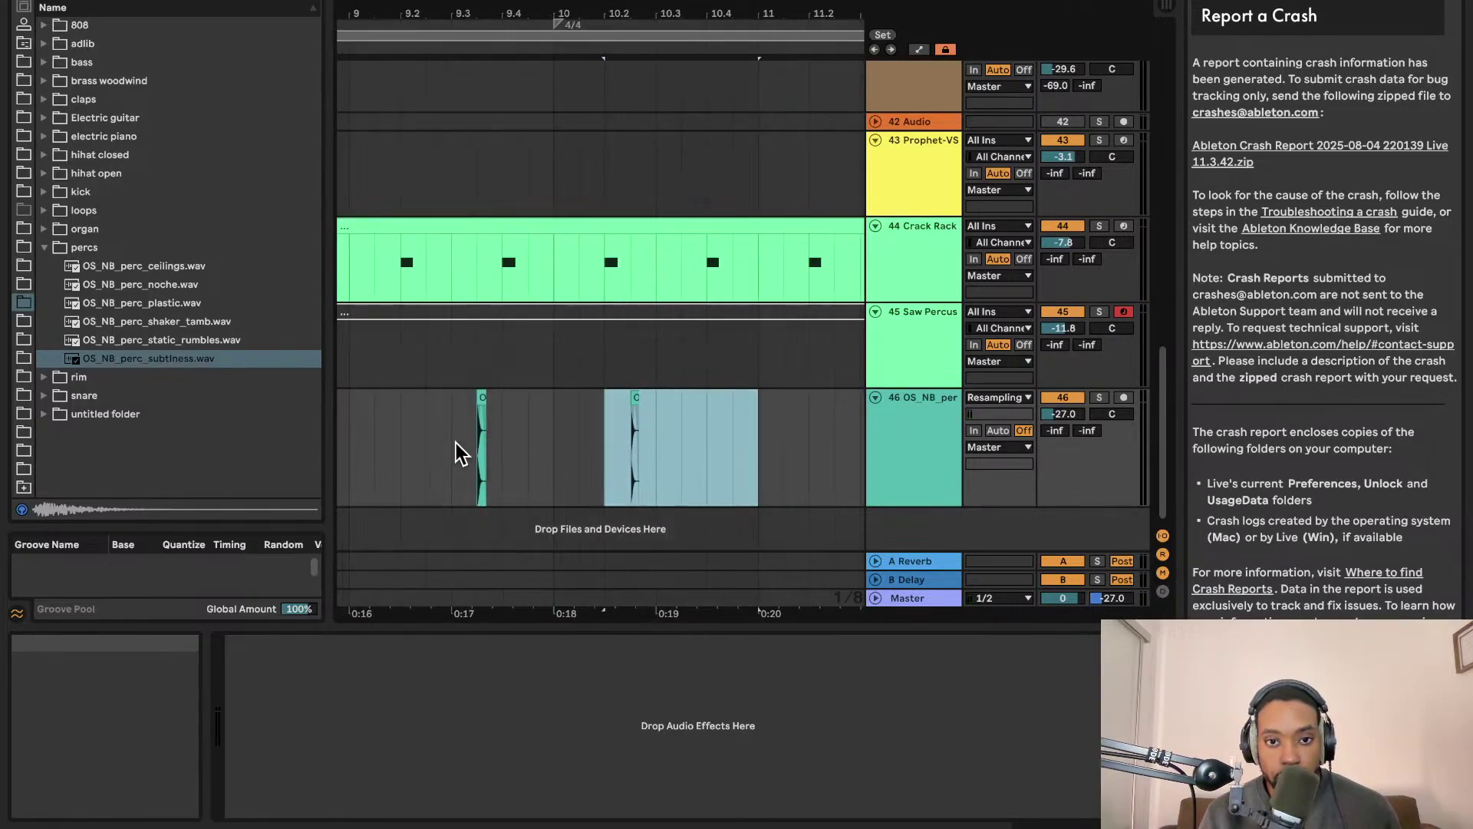
pyautogui.press('super+d')
pyautogui.press('super+d')
pyautogui.press('super+d')
pyautogui.press('super+d')
pyautogui.press('super+d')
pyautogui.press('super+d')
pyautogui.press('super+d')
pyautogui.press('super+d')
pyautogui.press('super+d')
pyautogui.press('super+d')
pyautogui.press('super+d')
pyautogui.press('super+d')
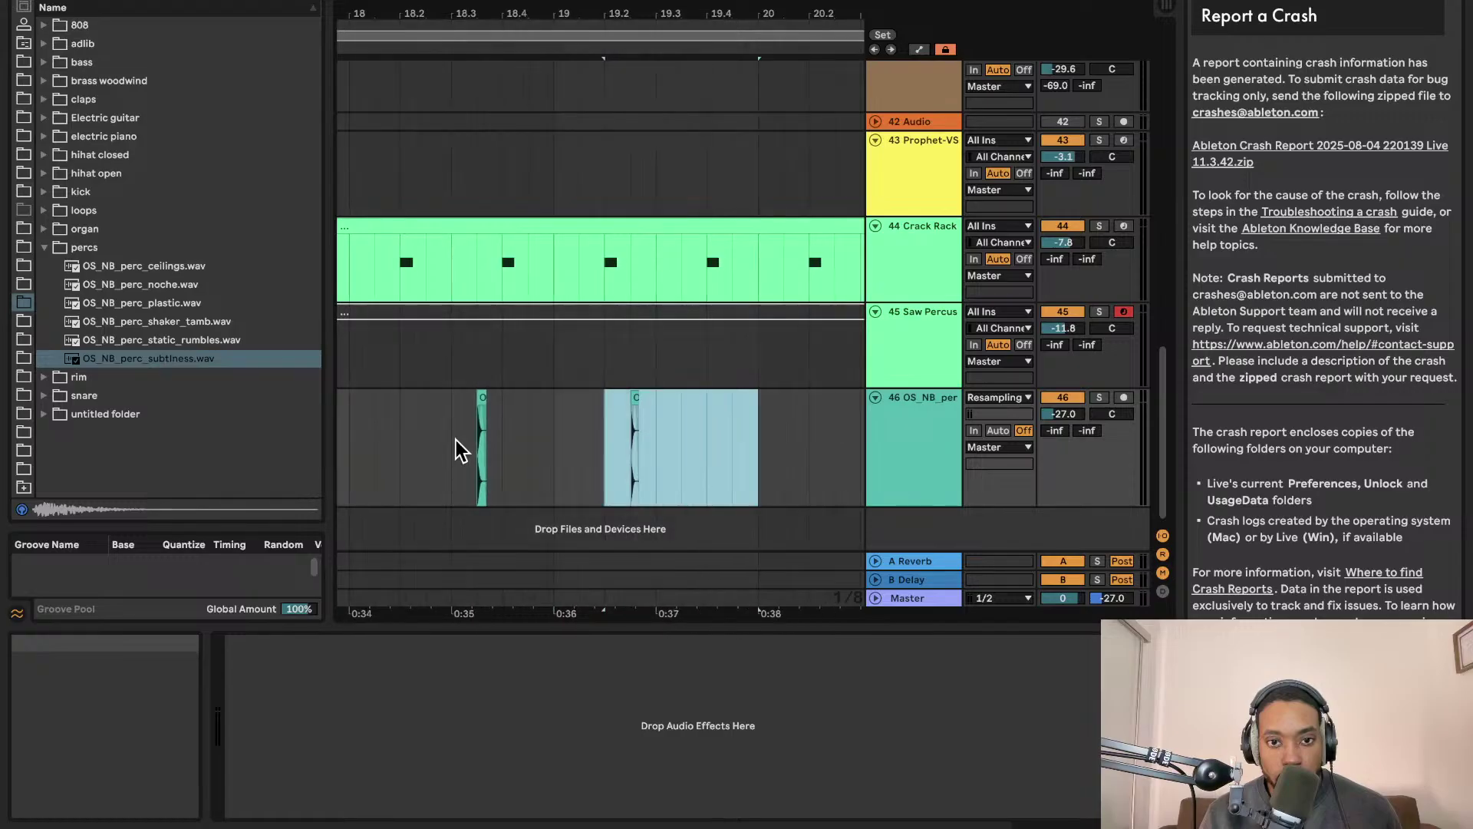
pyautogui.press('super+d')
pyautogui.press('super+d')
pyautogui.press('super+d')
pyautogui.press('super+d')
pyautogui.press('super+d')
pyautogui.press('super+d')
pyautogui.press('super+d')
pyautogui.press('super+d')
pyautogui.press('super+d')
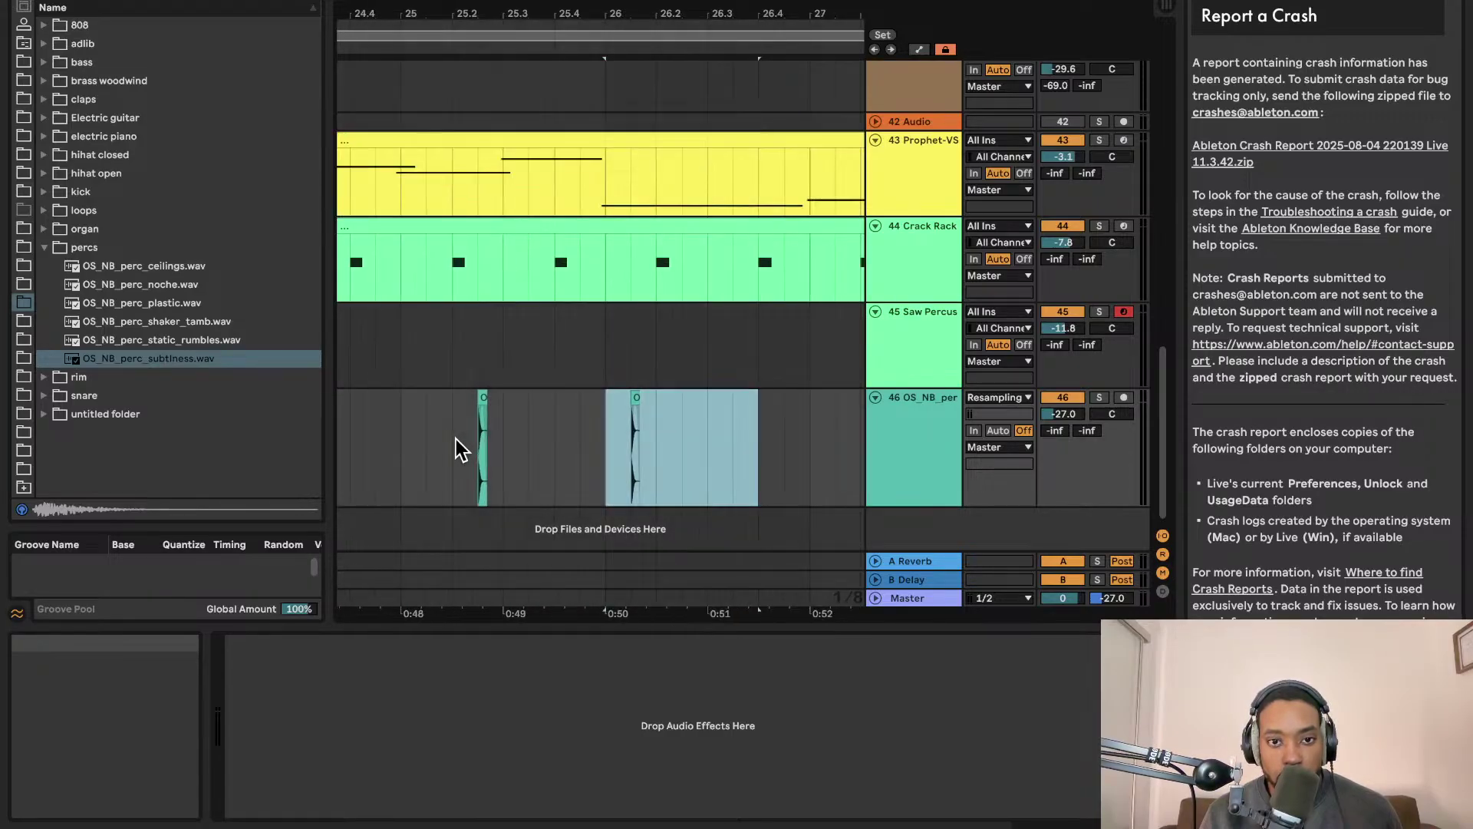
pyautogui.press('super+d')
pyautogui.press('super+d')
pyautogui.press('super+d')
pyautogui.press('super+d')
pyautogui.press('super+d')
pyautogui.press('super+d')
pyautogui.press('super+d')
pyautogui.press('super+d')
pyautogui.press('super+d')
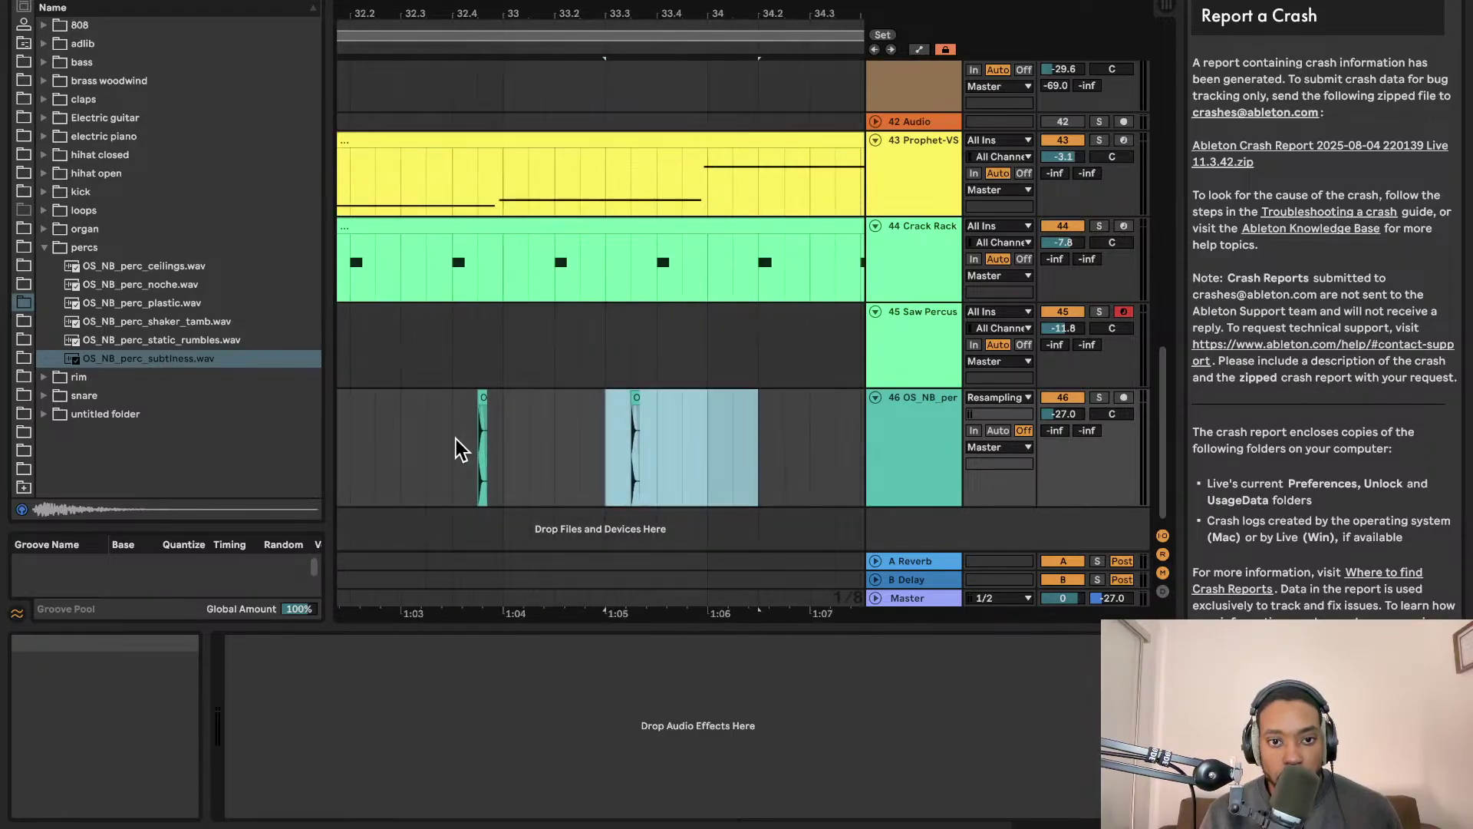
pyautogui.press('super+d')
pyautogui.press('super+d')
pyautogui.press('super+d')
pyautogui.press('super+d')
pyautogui.hscroll(4, 456, 439)
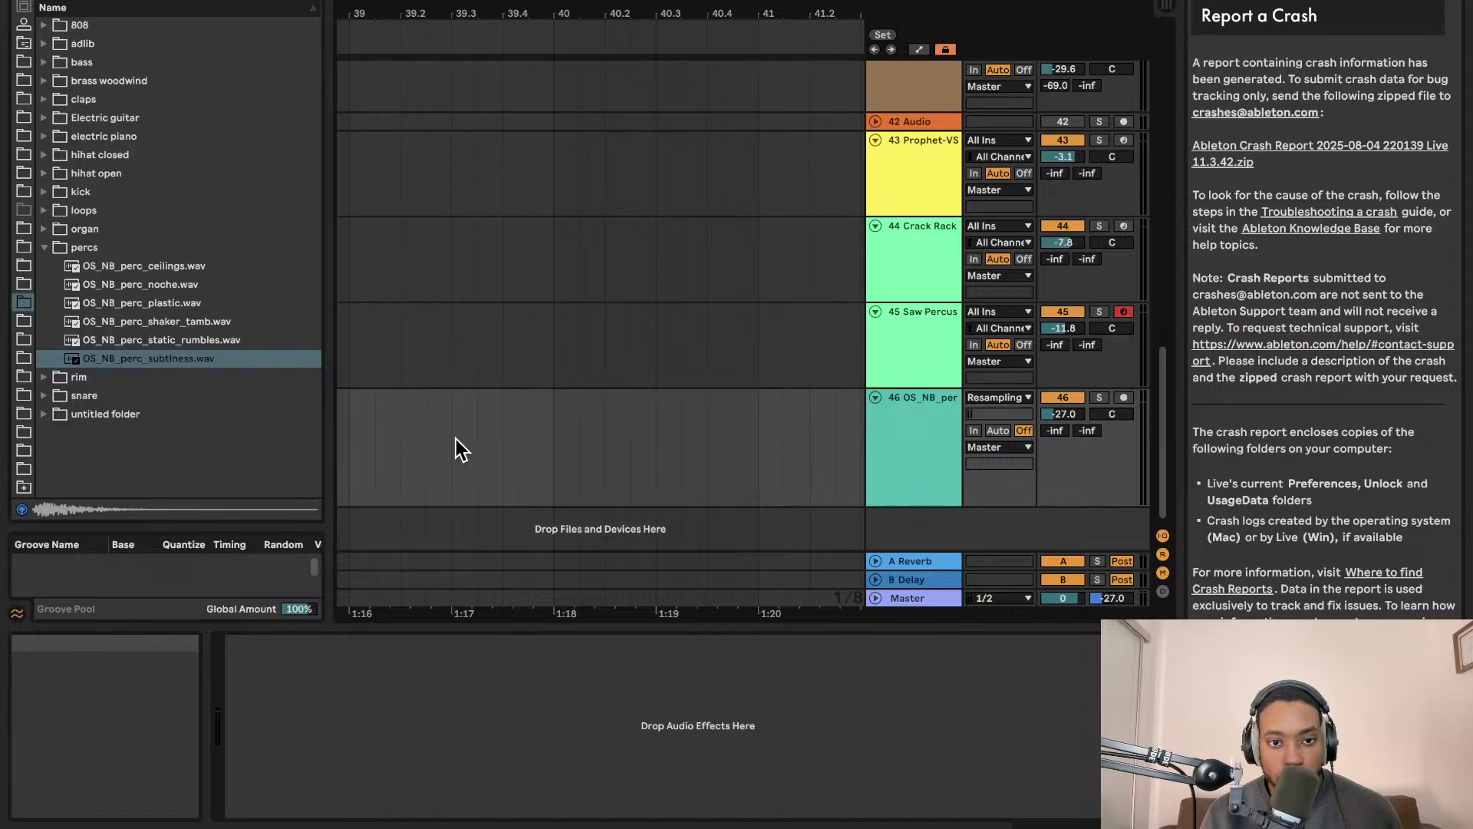
# Undo the surplus duplicates beyond bar 38 so the percussion pattern on track 46 ends with the loop
pyautogui.press('super+z')
pyautogui.press('super+z')
pyautogui.press('super+z')
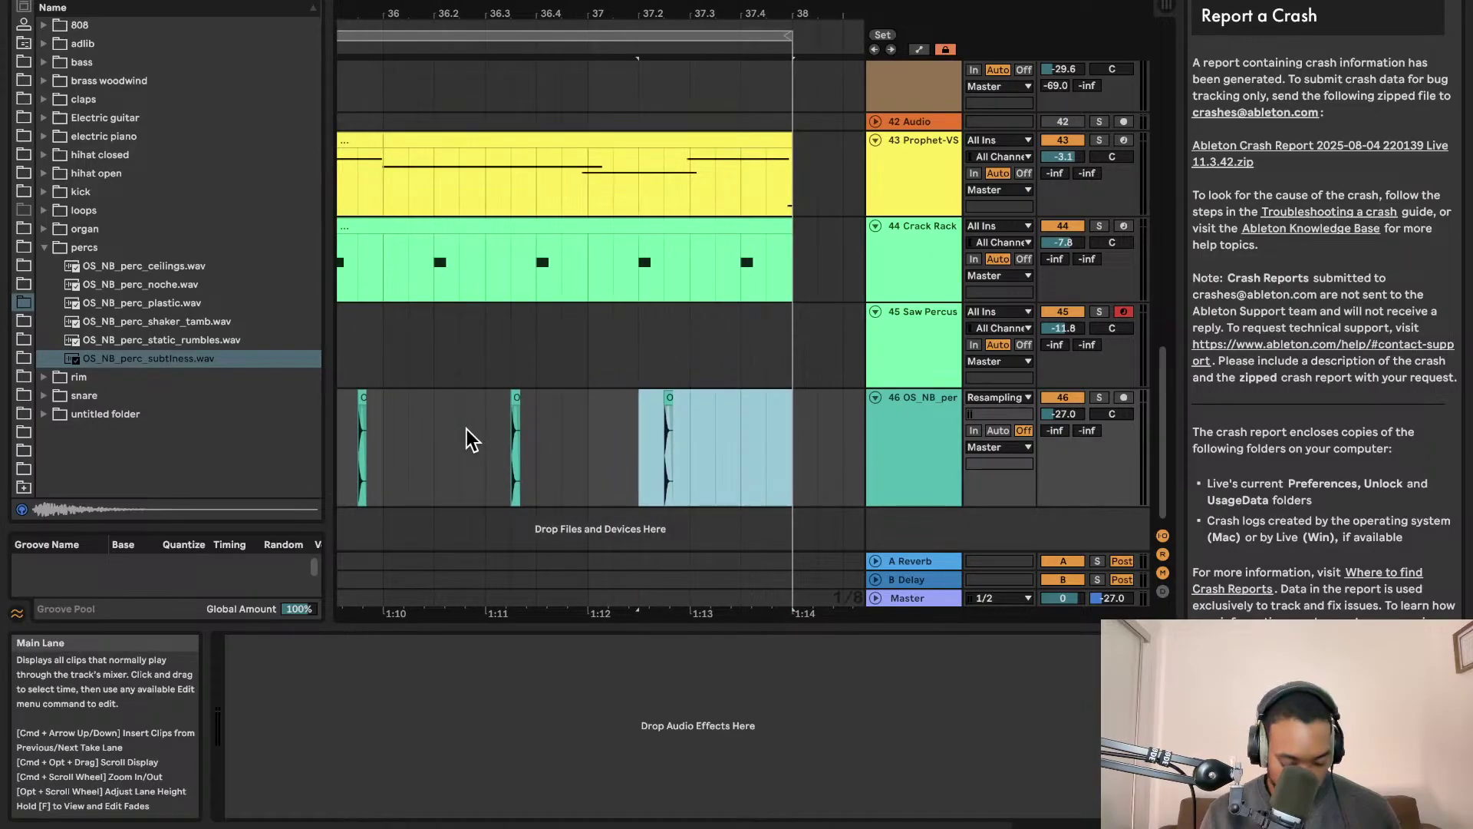
pyautogui.press('super+d')
pyautogui.press('super+z')
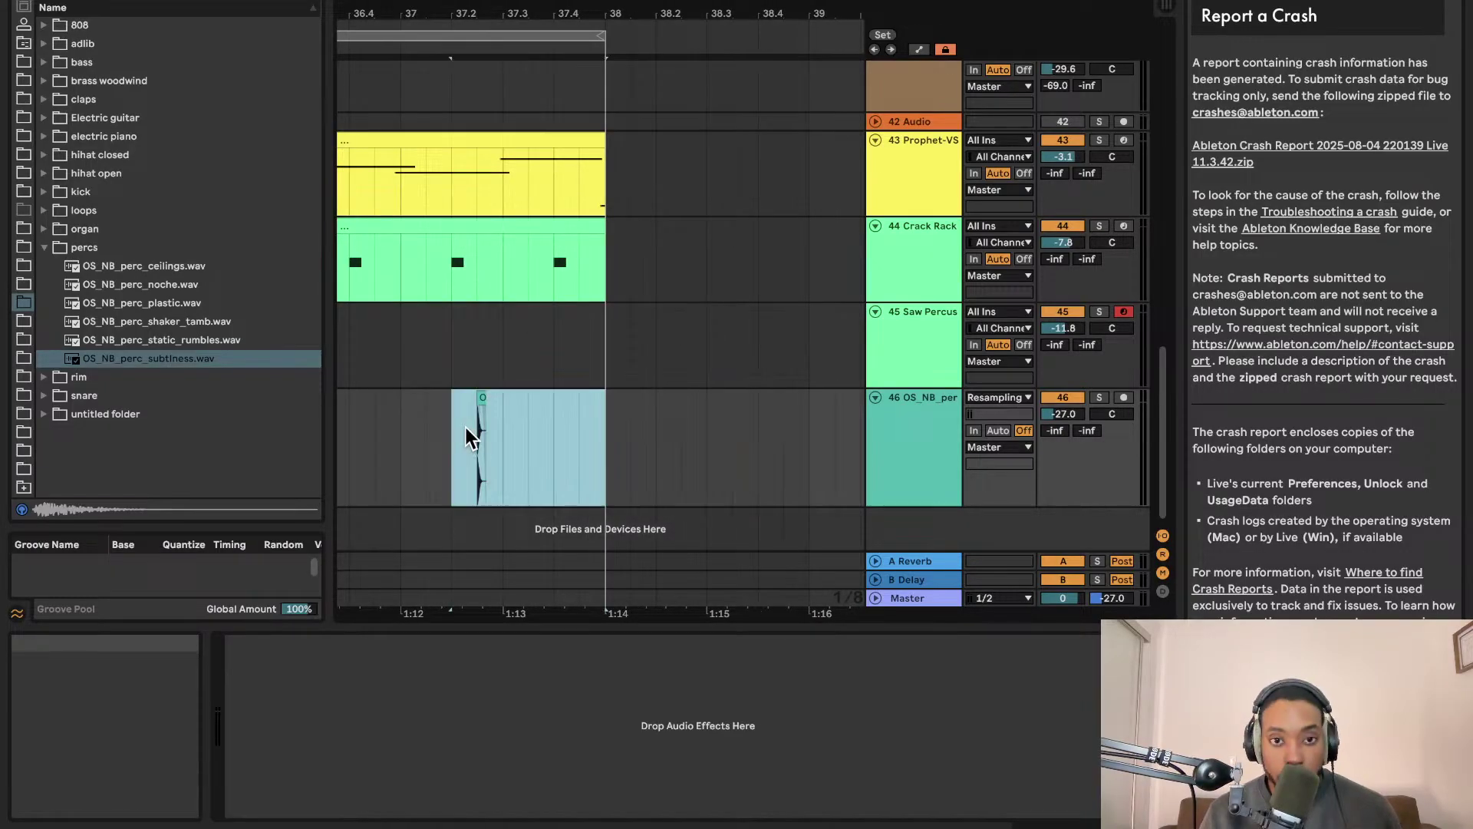
# Play the loop from bar 8 and listen to the repeated subtlness percussion against the Crack Rack hats
pyautogui.press('space')
pyautogui.scroll(-5, 471, 425)
pyautogui.press('space')
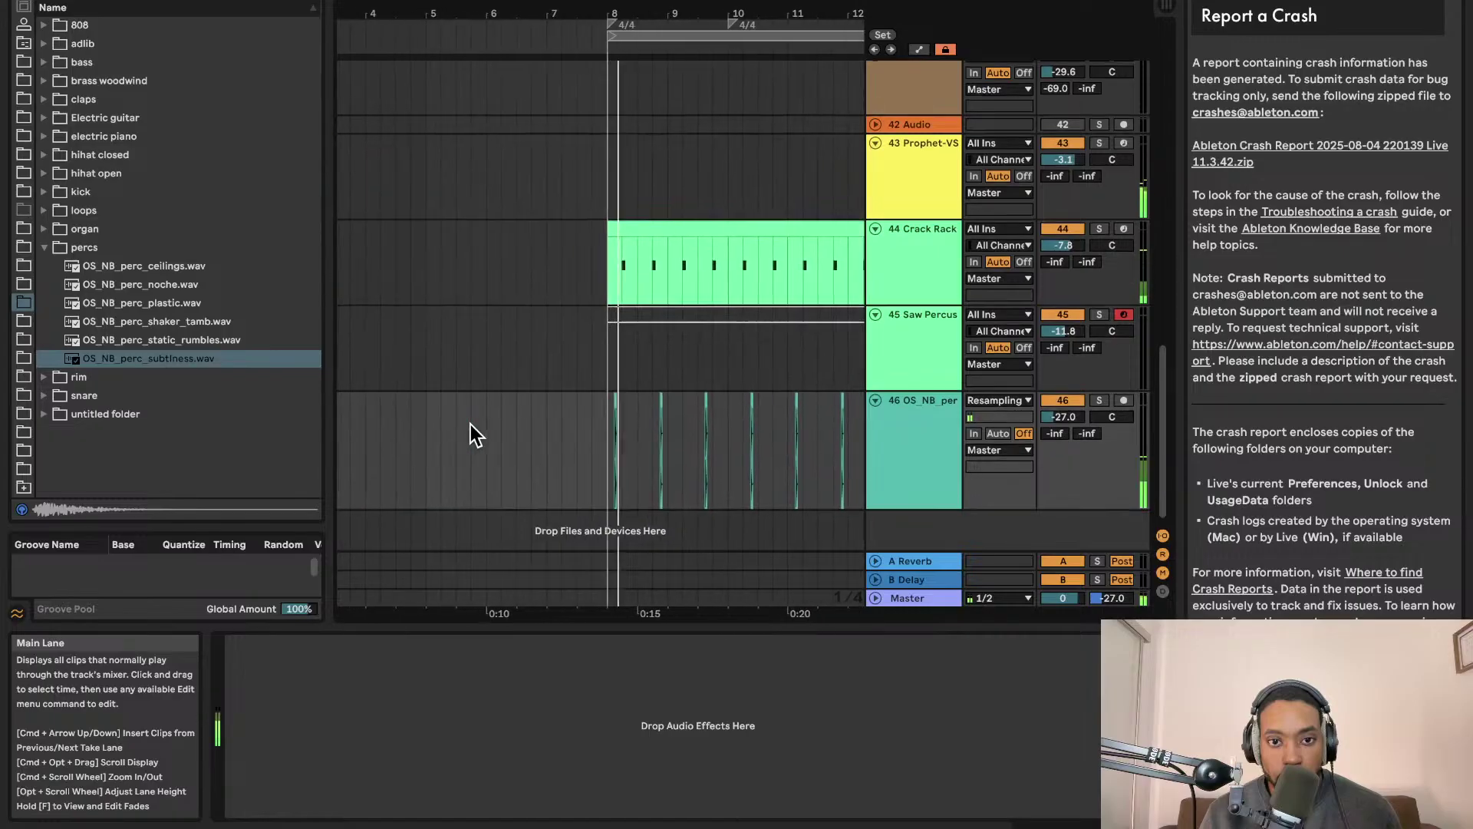
pyautogui.hscroll(-2, 724, 302)
pyautogui.hscroll(2, 726, 302)
pyautogui.scroll(-1, 725, 307)
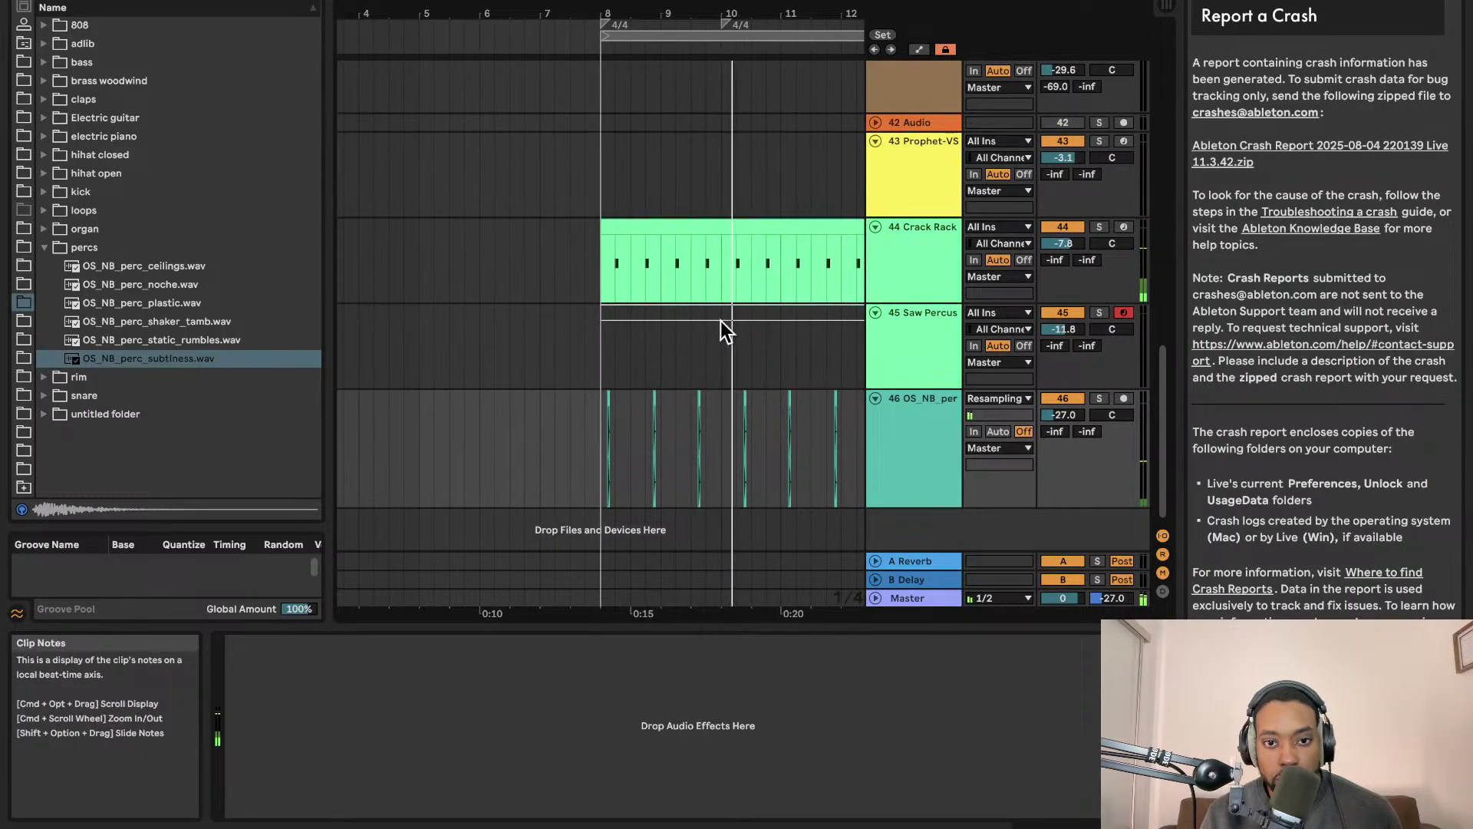
pyautogui.scroll(-2, 723, 321)
pyautogui.scroll(1, 723, 321)
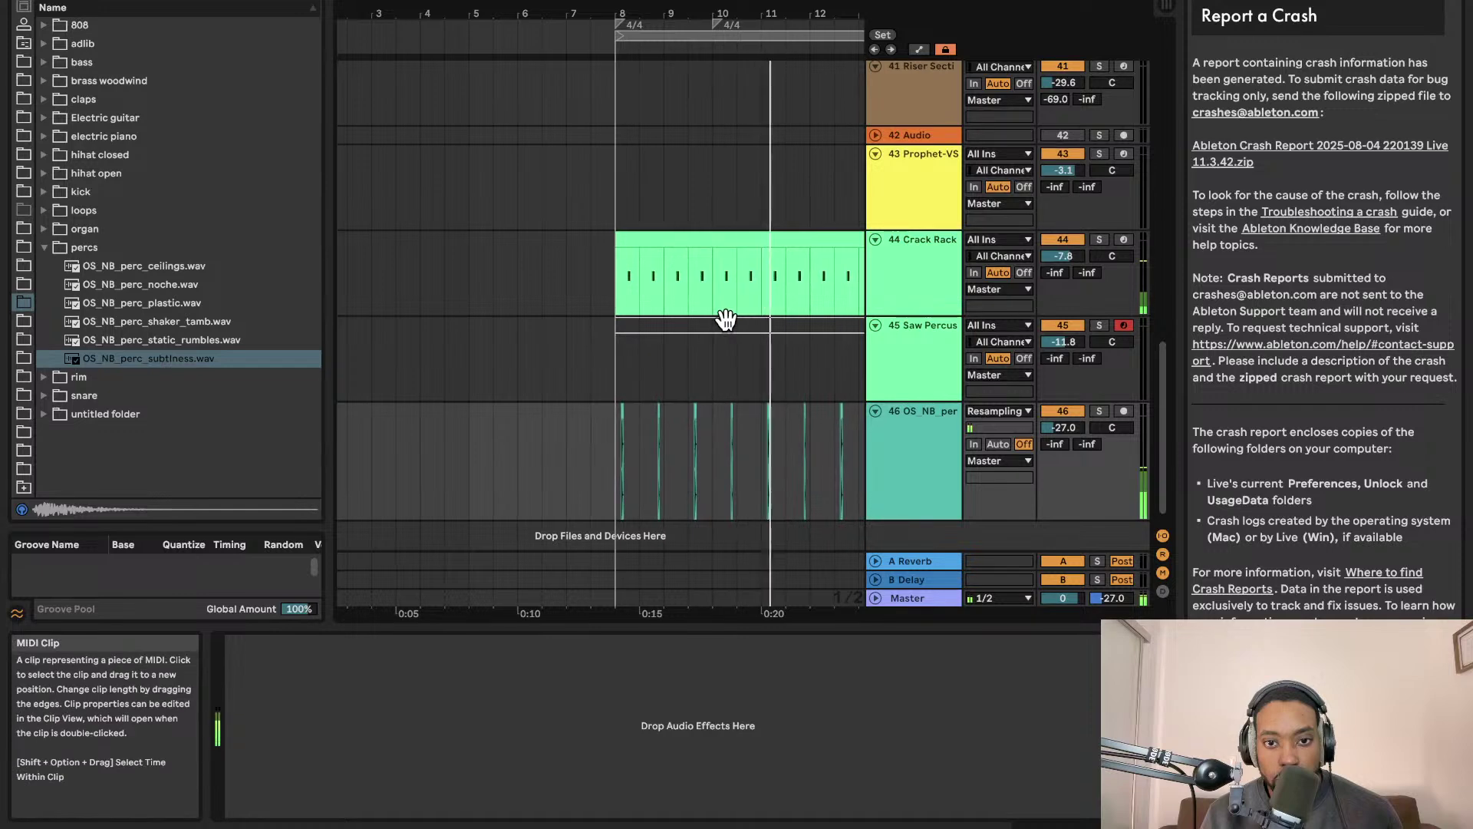
pyautogui.hscroll(2, 726, 319)
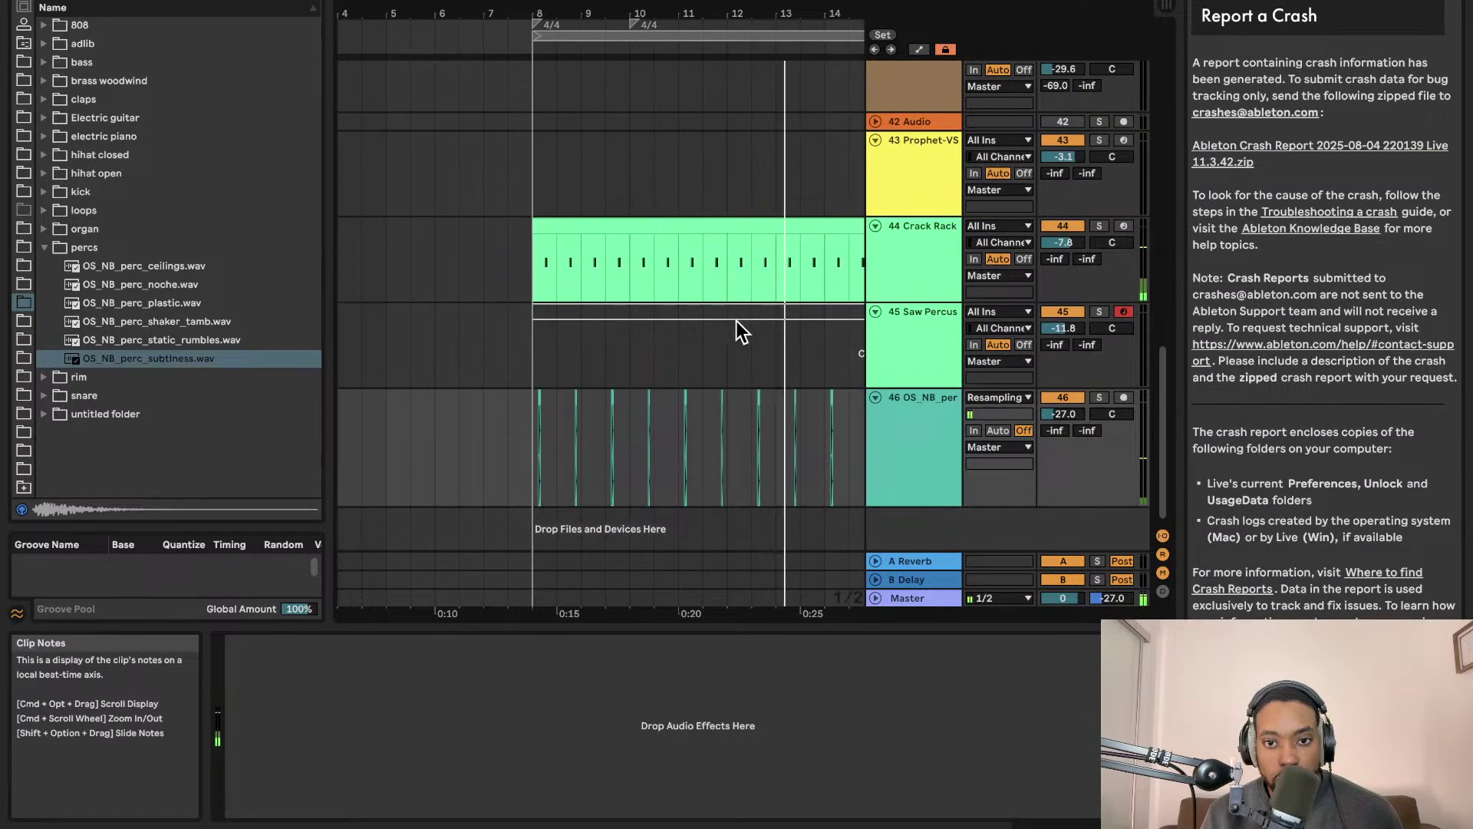
# Examine the arrangement from the melodic parts down to the percussion on track 46 while the loop plays
pyautogui.scroll(2, 735, 320)
pyautogui.scroll(3, 753, 218)
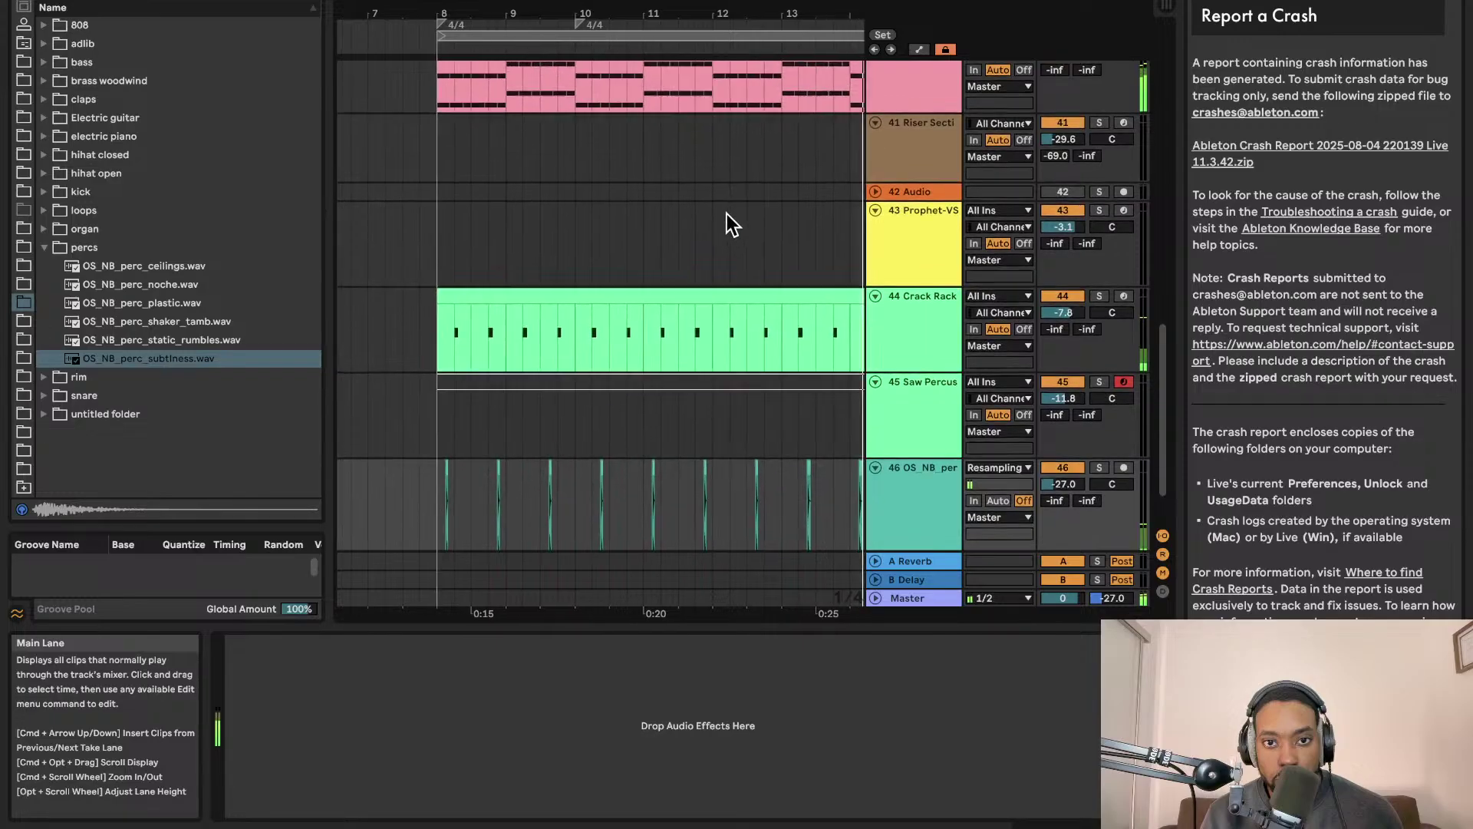
pyautogui.scroll(-2, 721, 213)
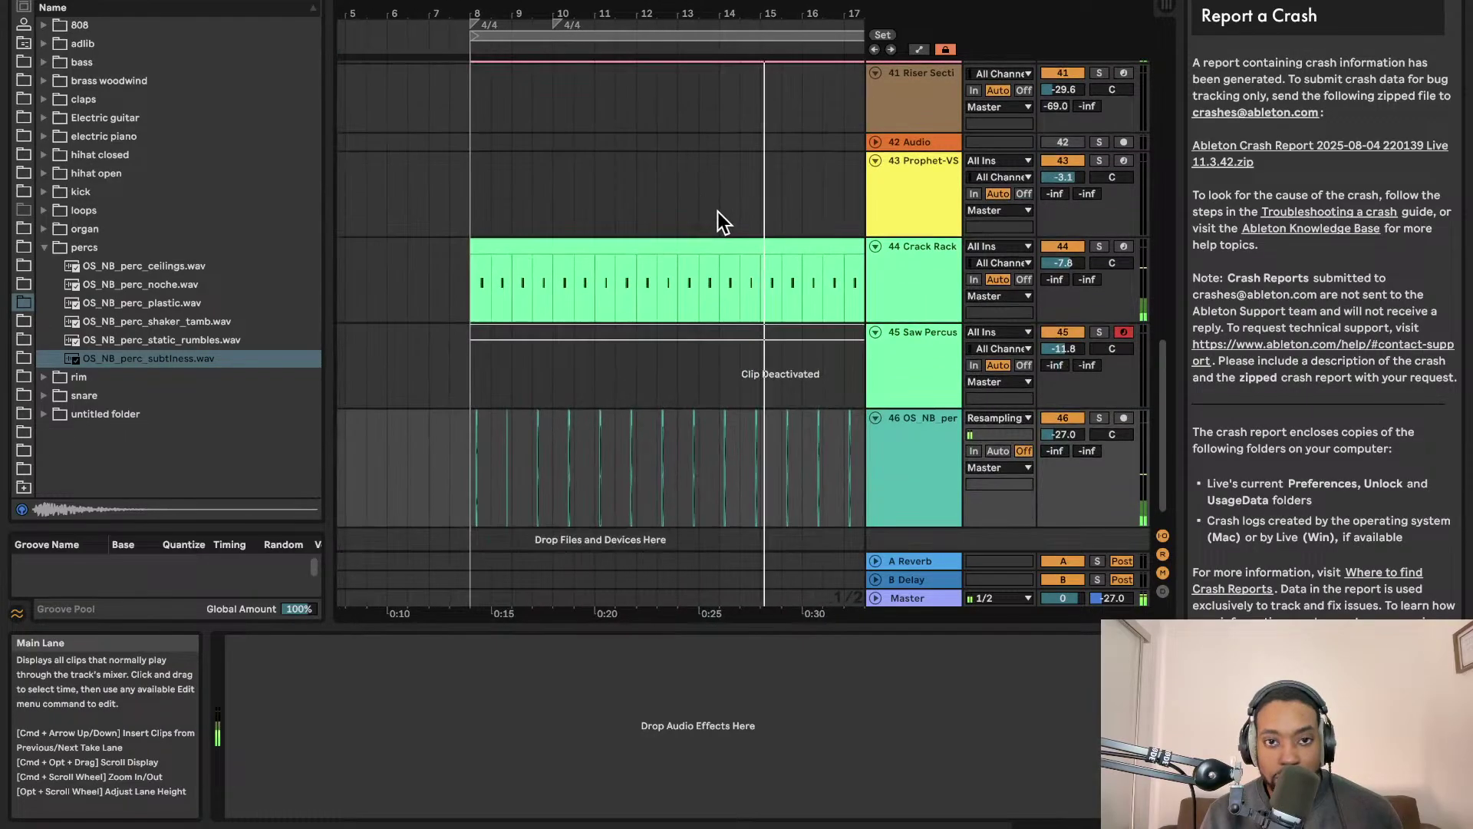
pyautogui.hscroll(2, 717, 213)
pyautogui.scroll(2, 716, 213)
pyautogui.scroll(-3, 714, 212)
pyautogui.scroll(2, 713, 212)
pyautogui.scroll(-2, 712, 211)
pyautogui.scroll(2, 712, 223)
pyautogui.scroll(2, 713, 210)
pyautogui.scroll(-2, 713, 210)
# Duplicate the whole time range of the loop from bar 8 to 38 across all tracks and play from the copy's start
pyautogui.click(730, 32)
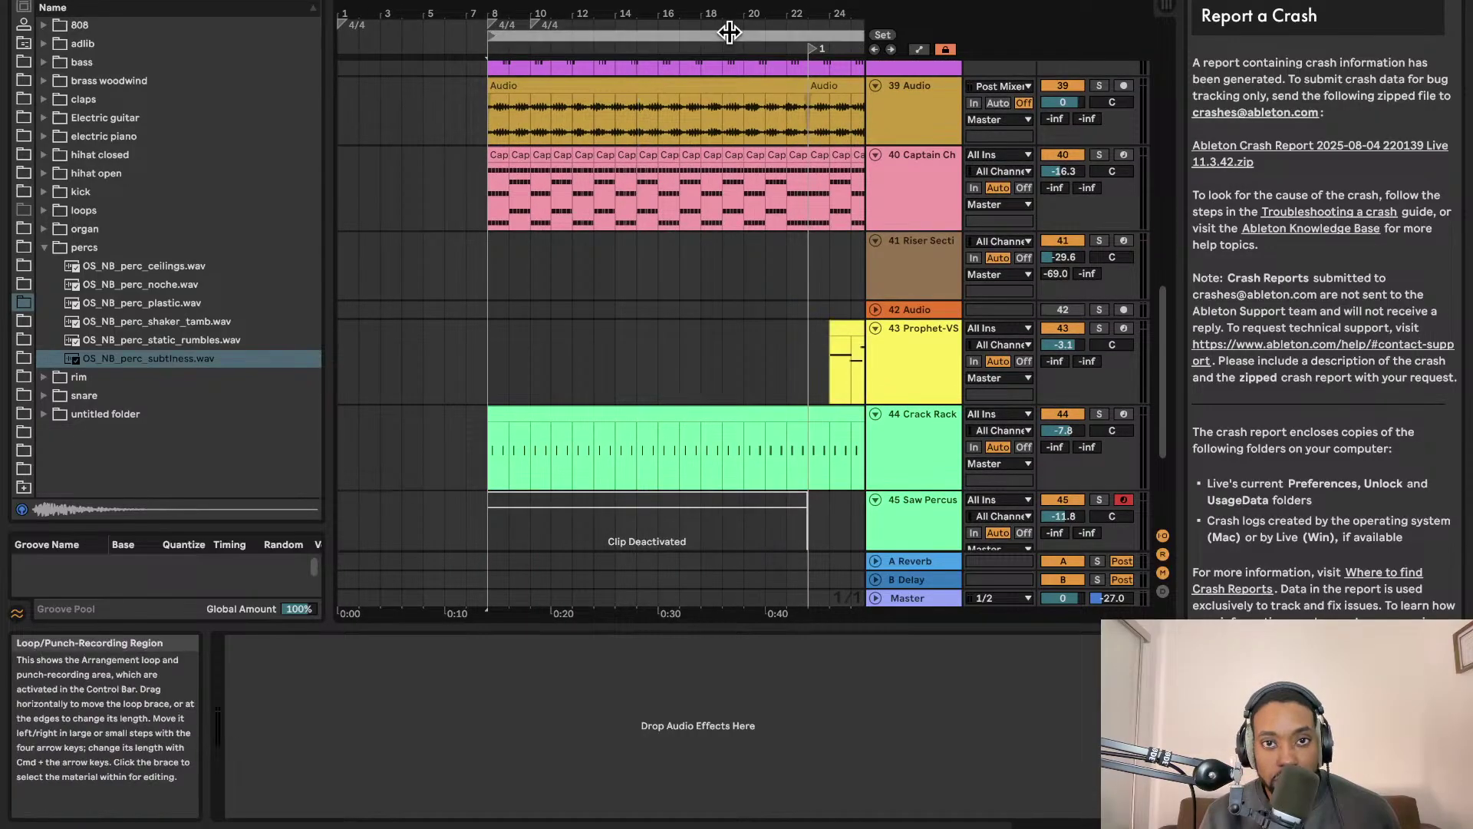
pyautogui.click(731, 35)
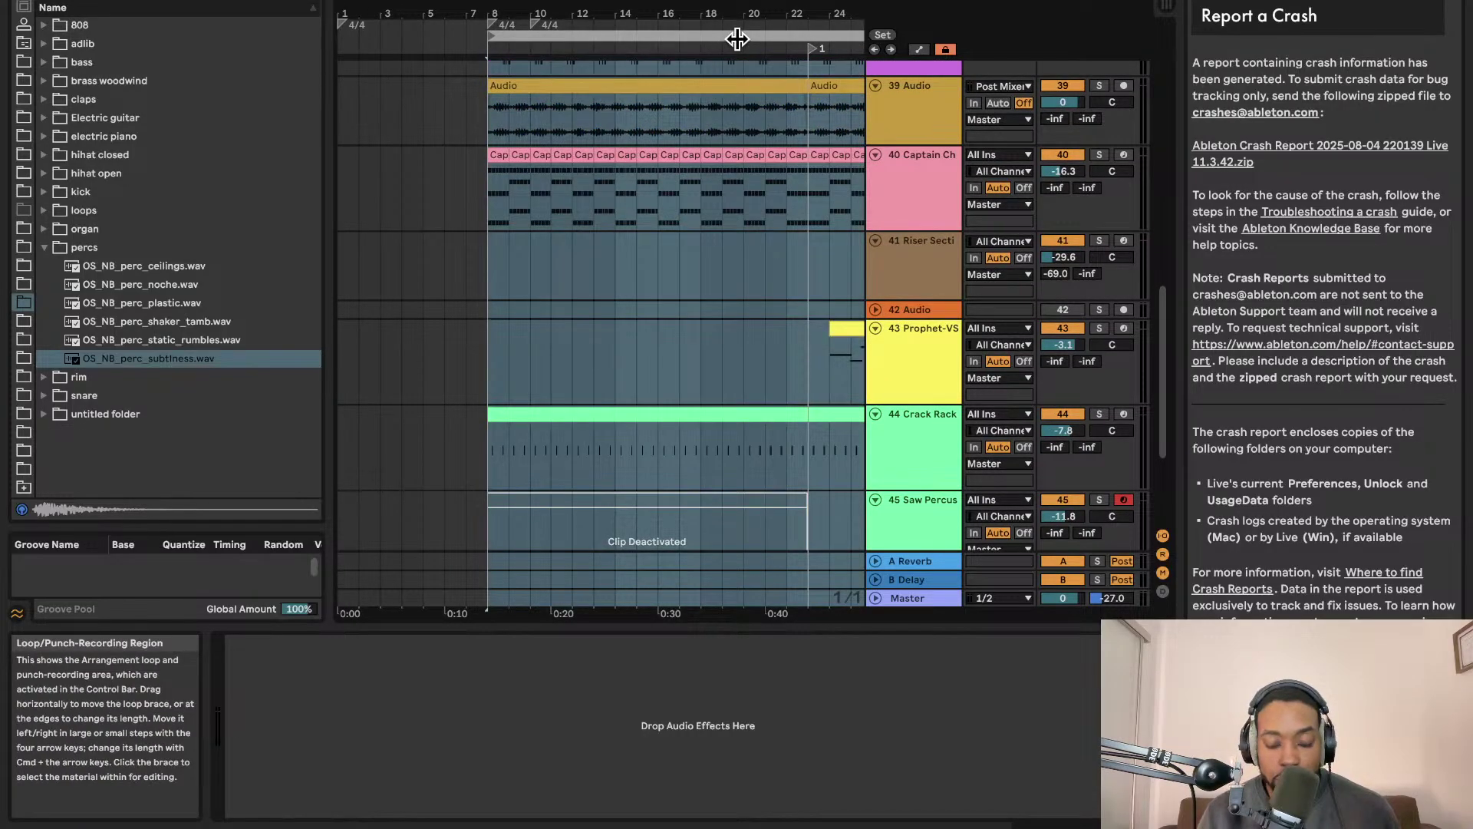
pyautogui.hscroll(5, 733, 39)
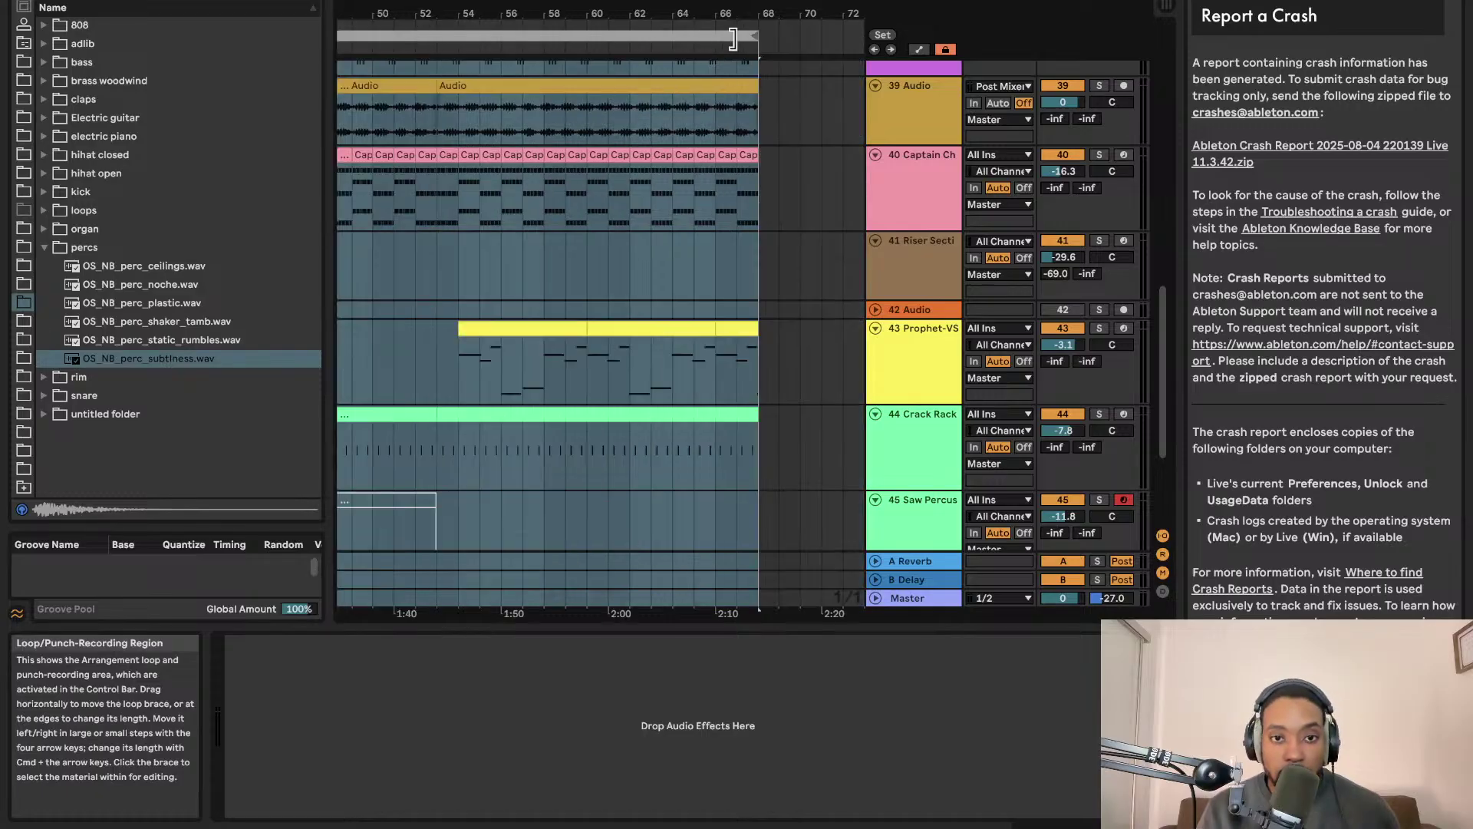
pyautogui.press('super+shift+d')
pyautogui.hscroll(-3, 744, 85)
pyautogui.press('space')
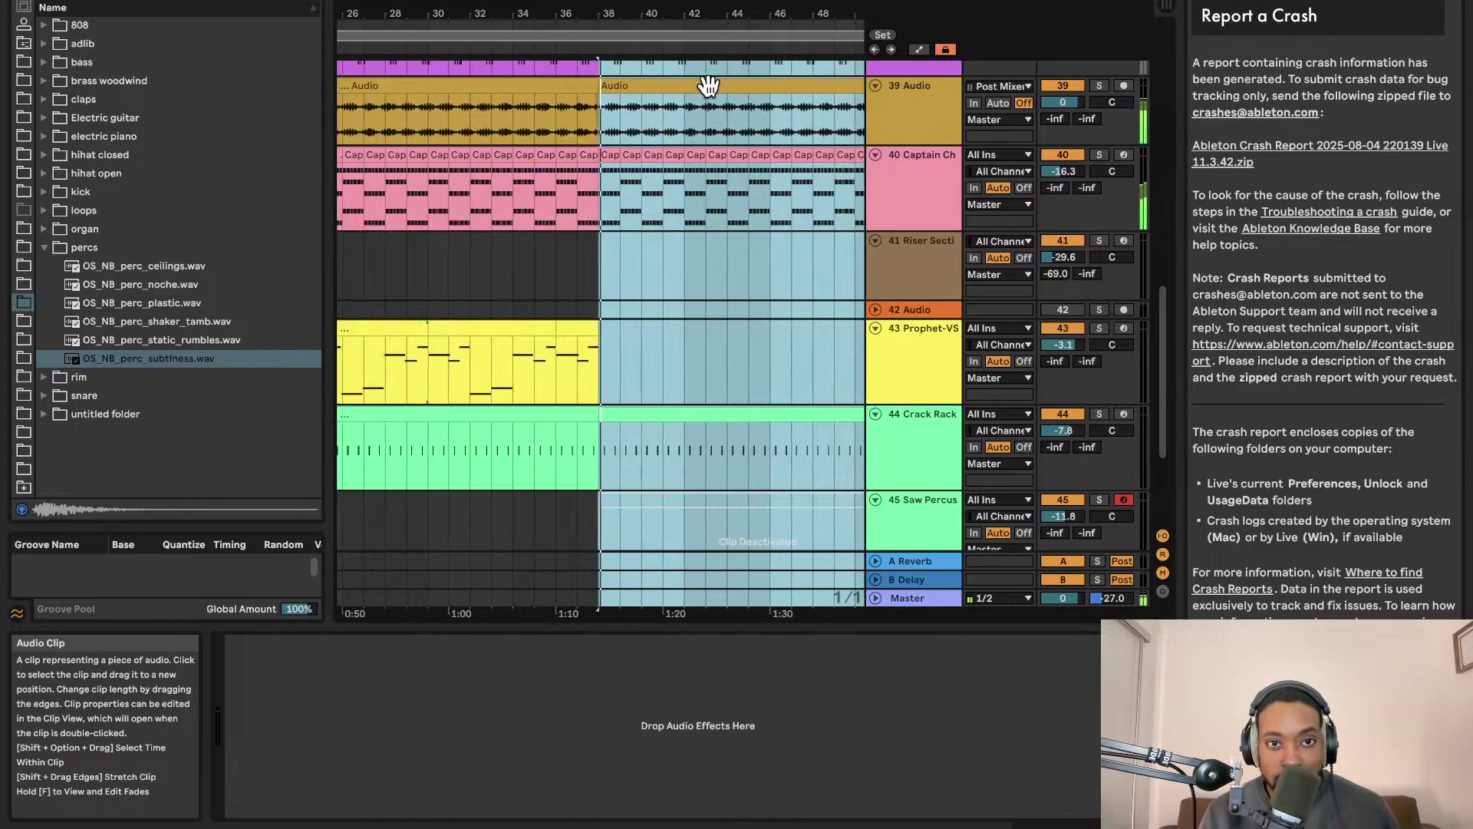
# Add a locator at bar 38 to mark the start of the duplicated section
pyautogui.hscroll(-2, 684, 85)
pyautogui.scroll(2, 685, 86)
pyautogui.scroll(-3, 684, 91)
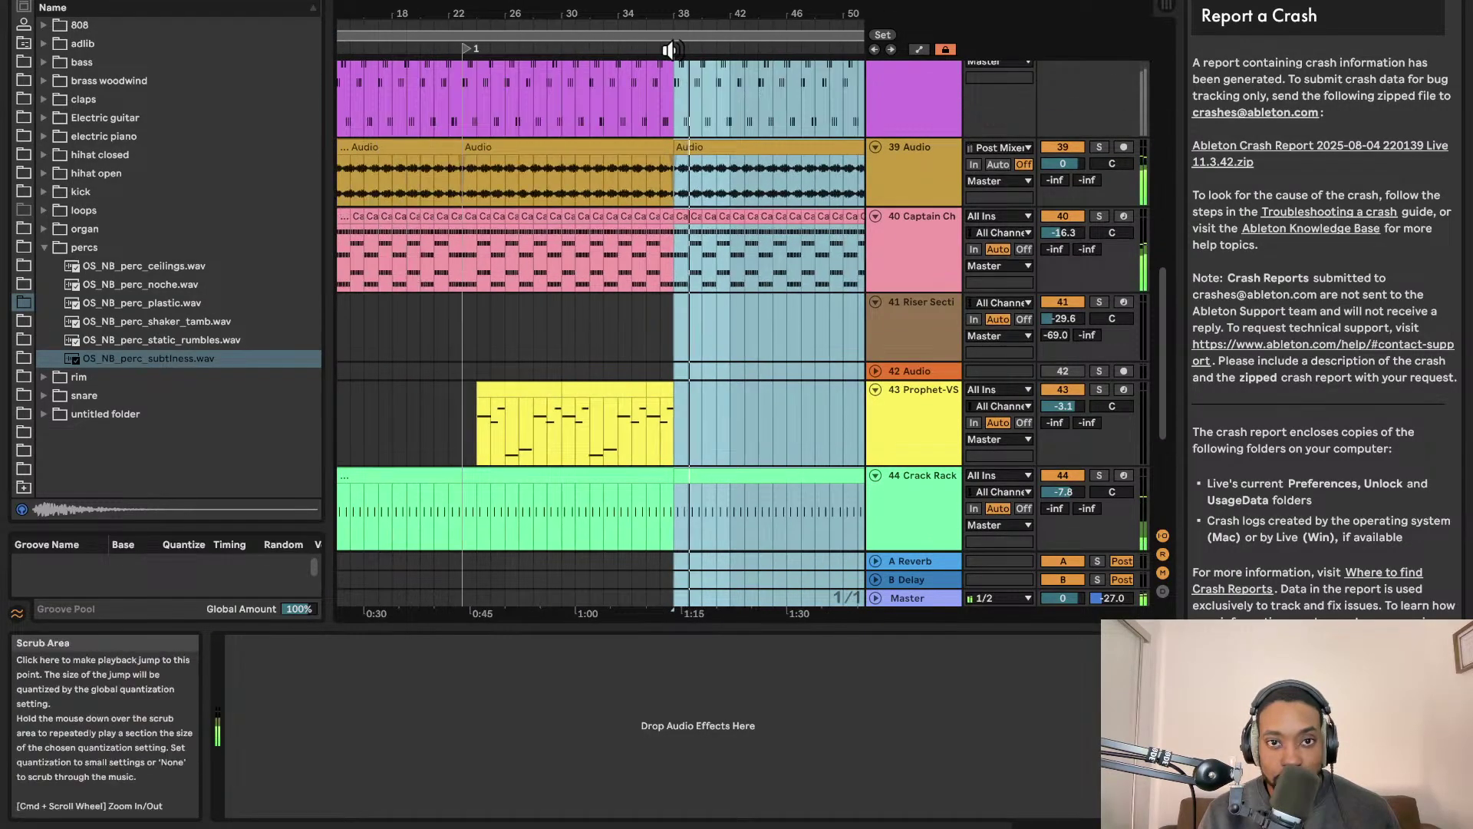
pyautogui.rightClick(669, 50)
pyautogui.click(695, 99)
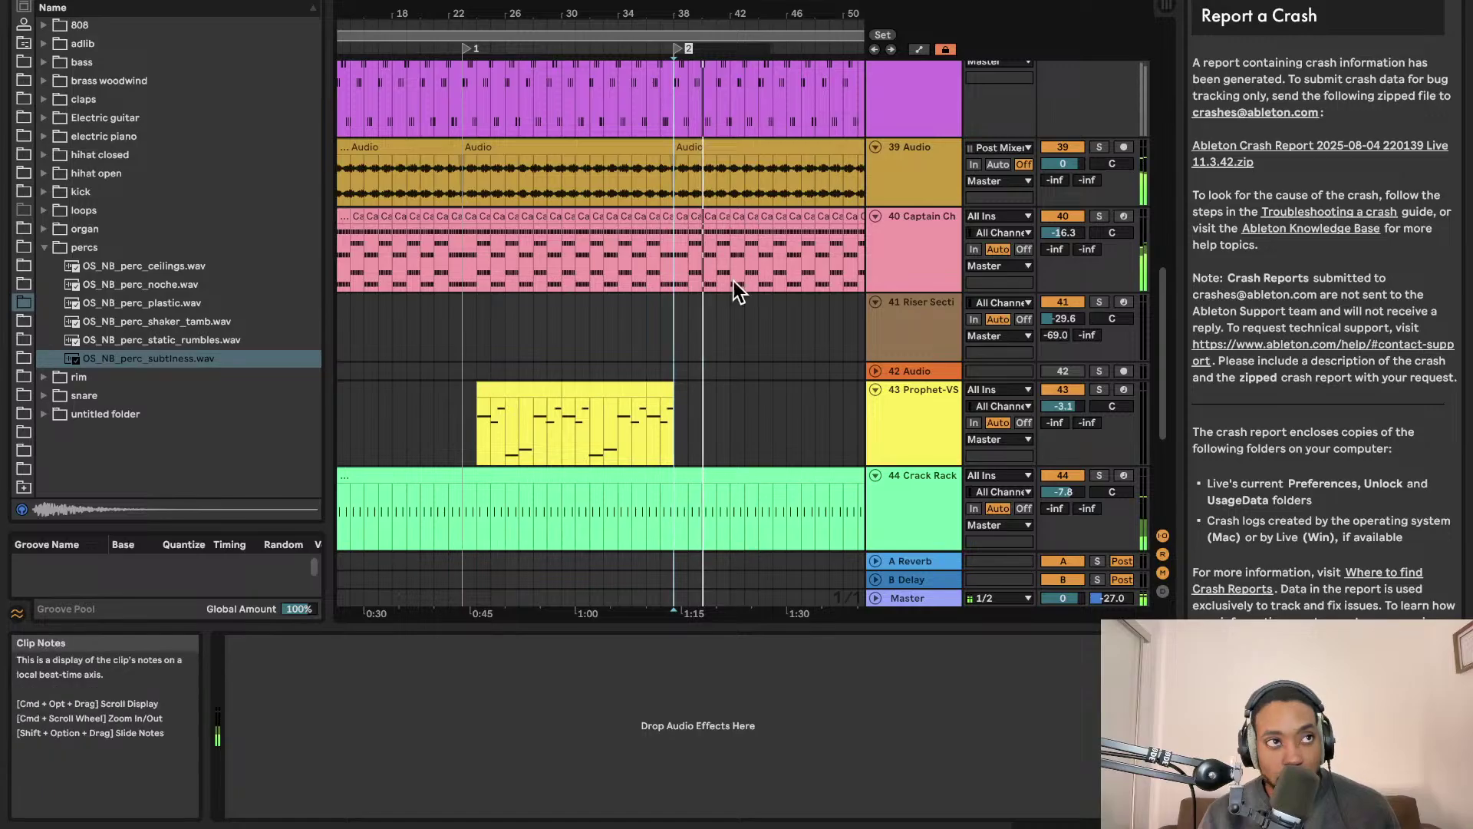
pyautogui.click(757, 413)
pyautogui.press('-')
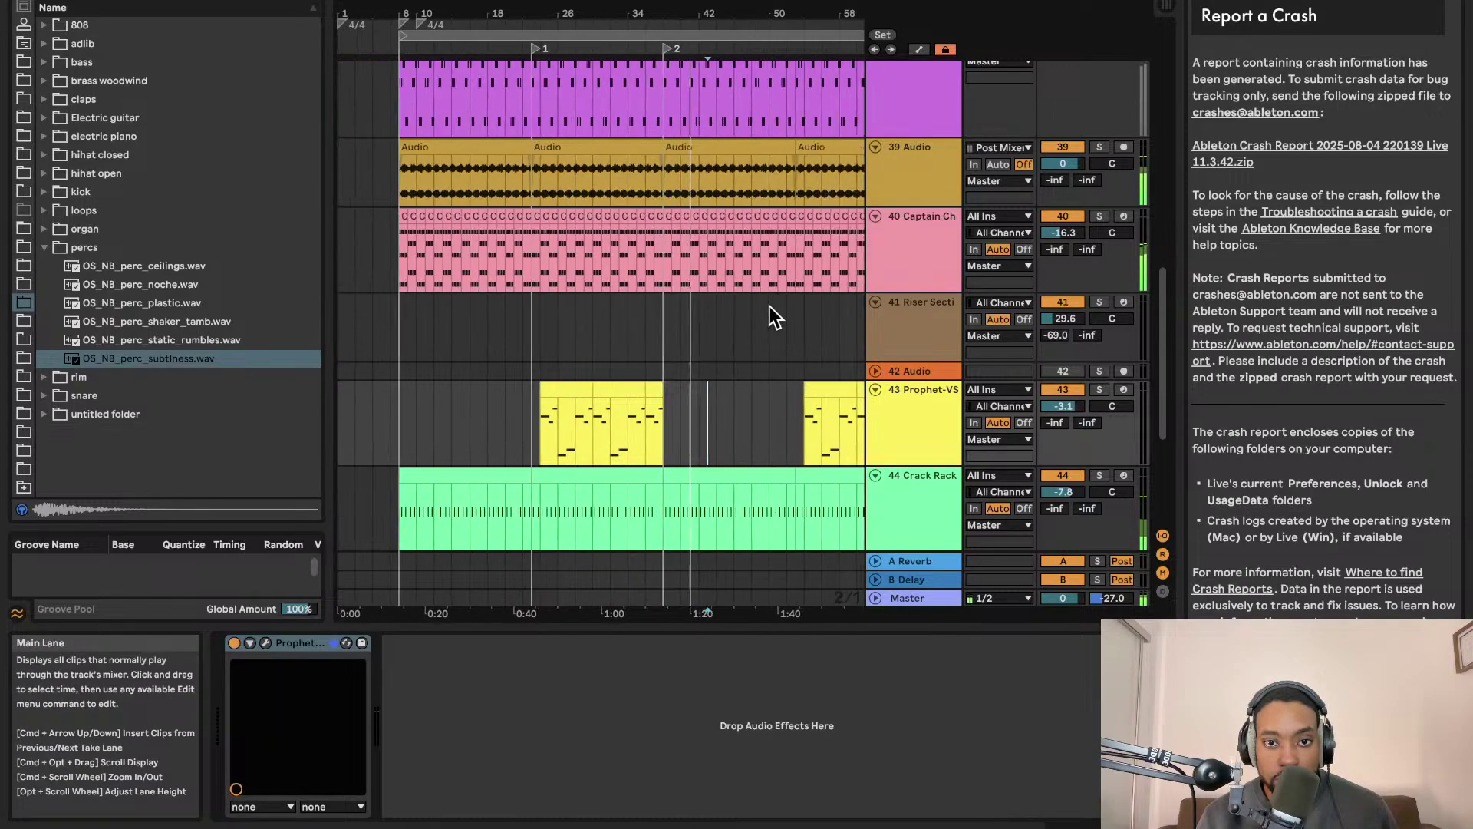
pyautogui.hscroll(3, 708, 192)
pyautogui.scroll(-1, 707, 196)
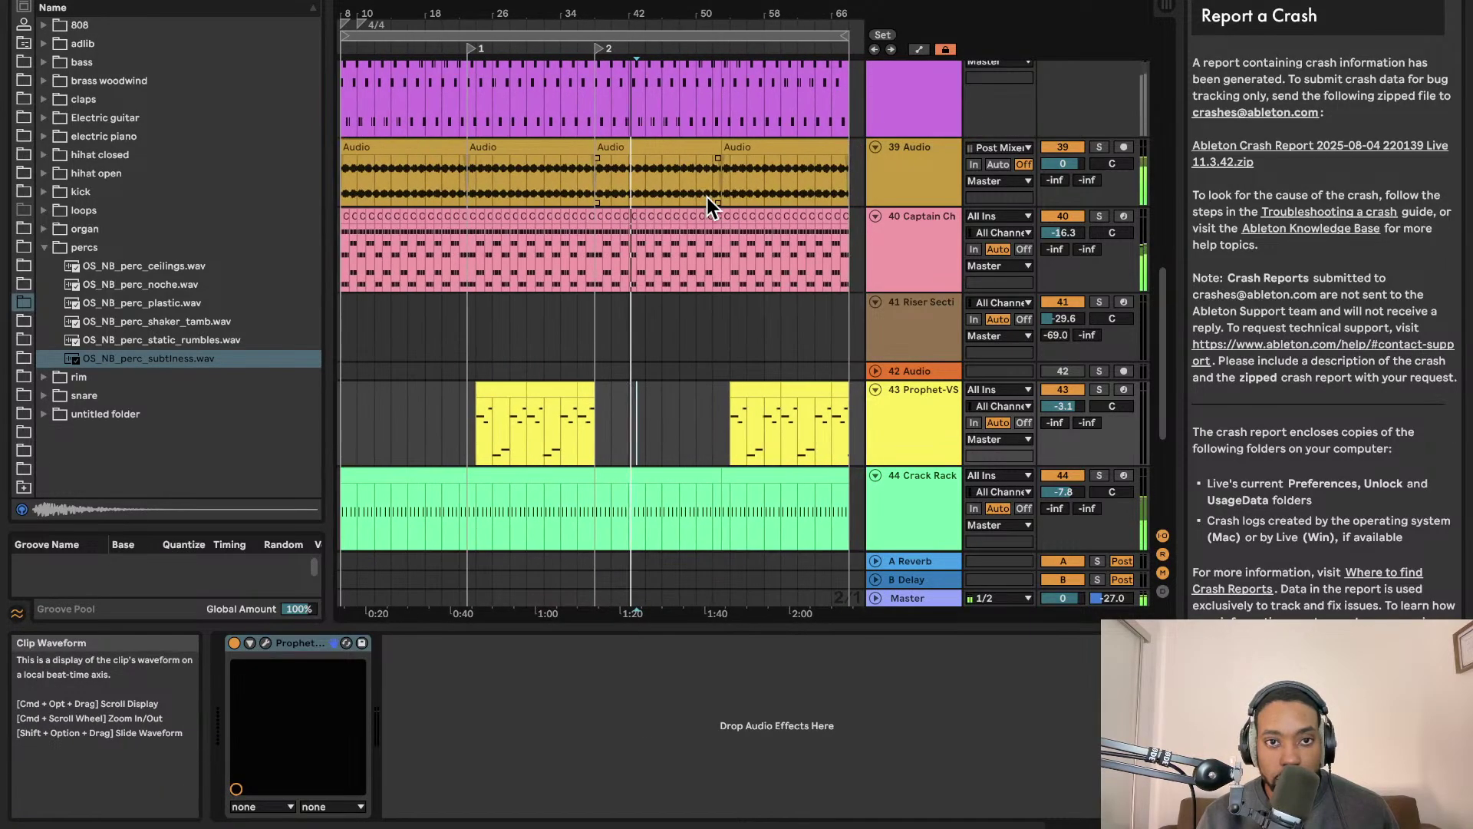
# Add the FabFilter Pro-L 2 limiter to the end of the Master track's device chain, after REFERENCE
pyautogui.click(942, 601)
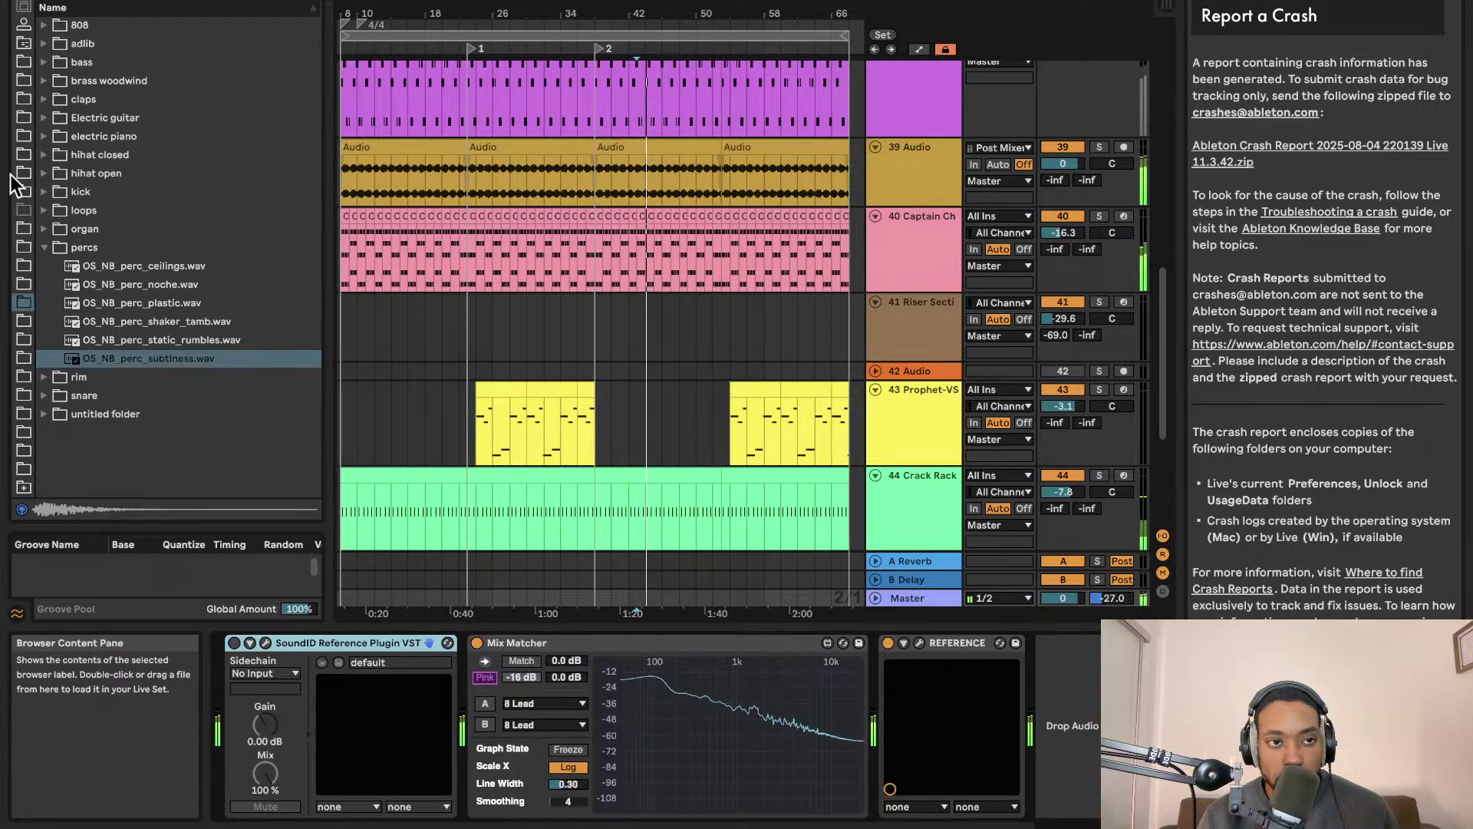
pyautogui.scroll(5, 18, 183)
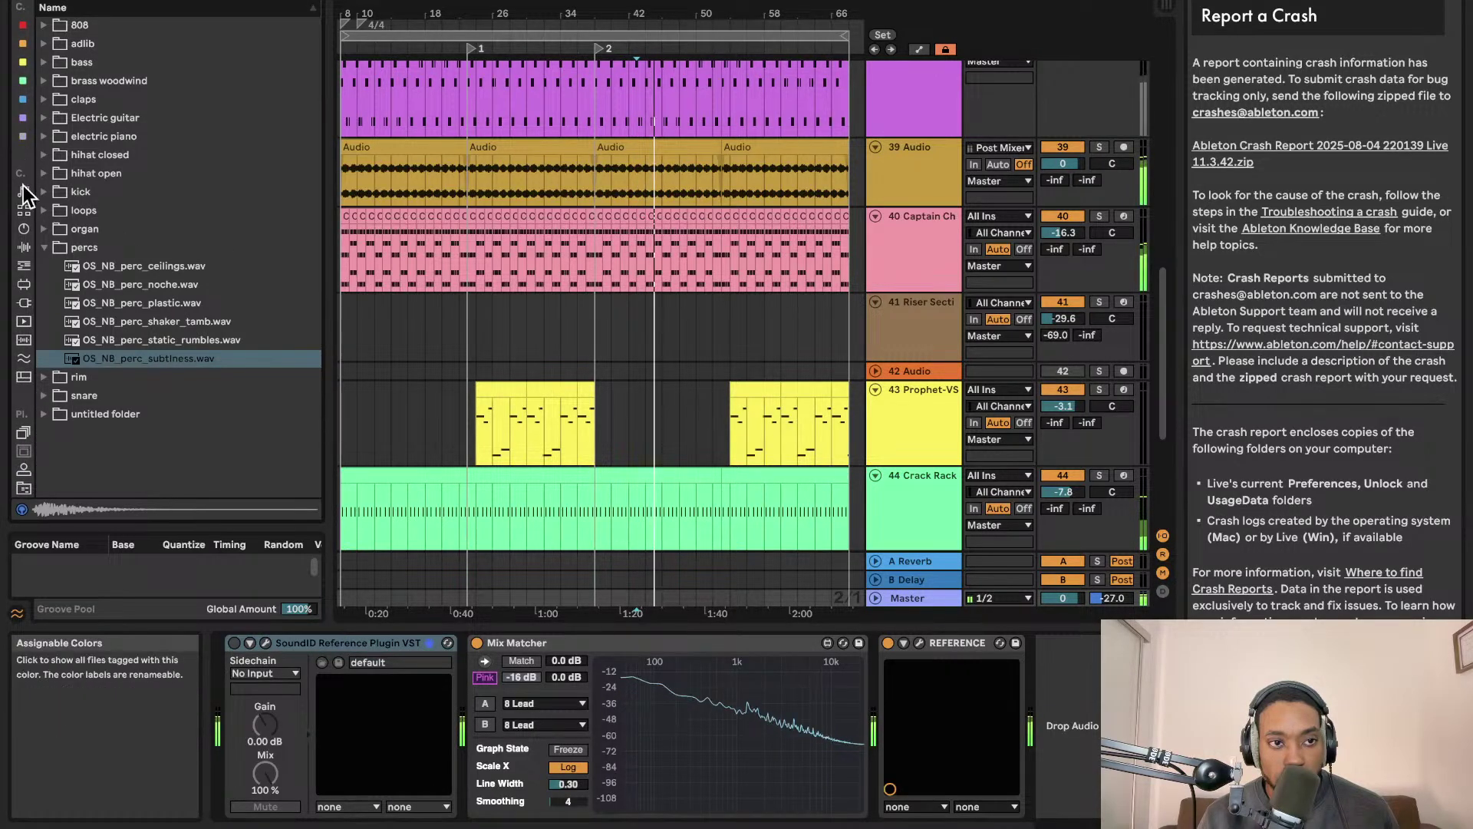
pyautogui.click(24, 302)
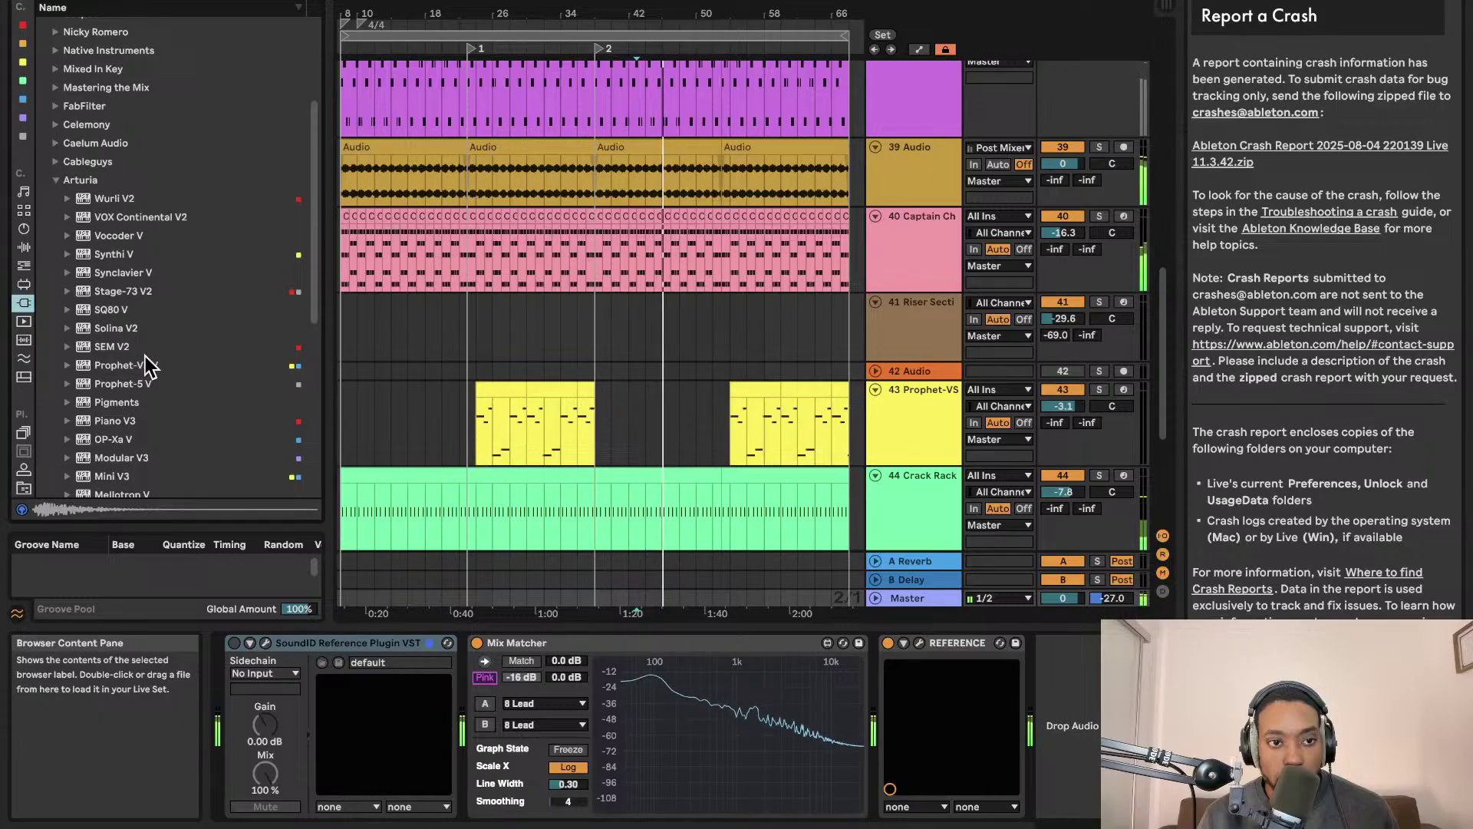
pyautogui.click(88, 105)
pyautogui.scroll(3, 60, 92)
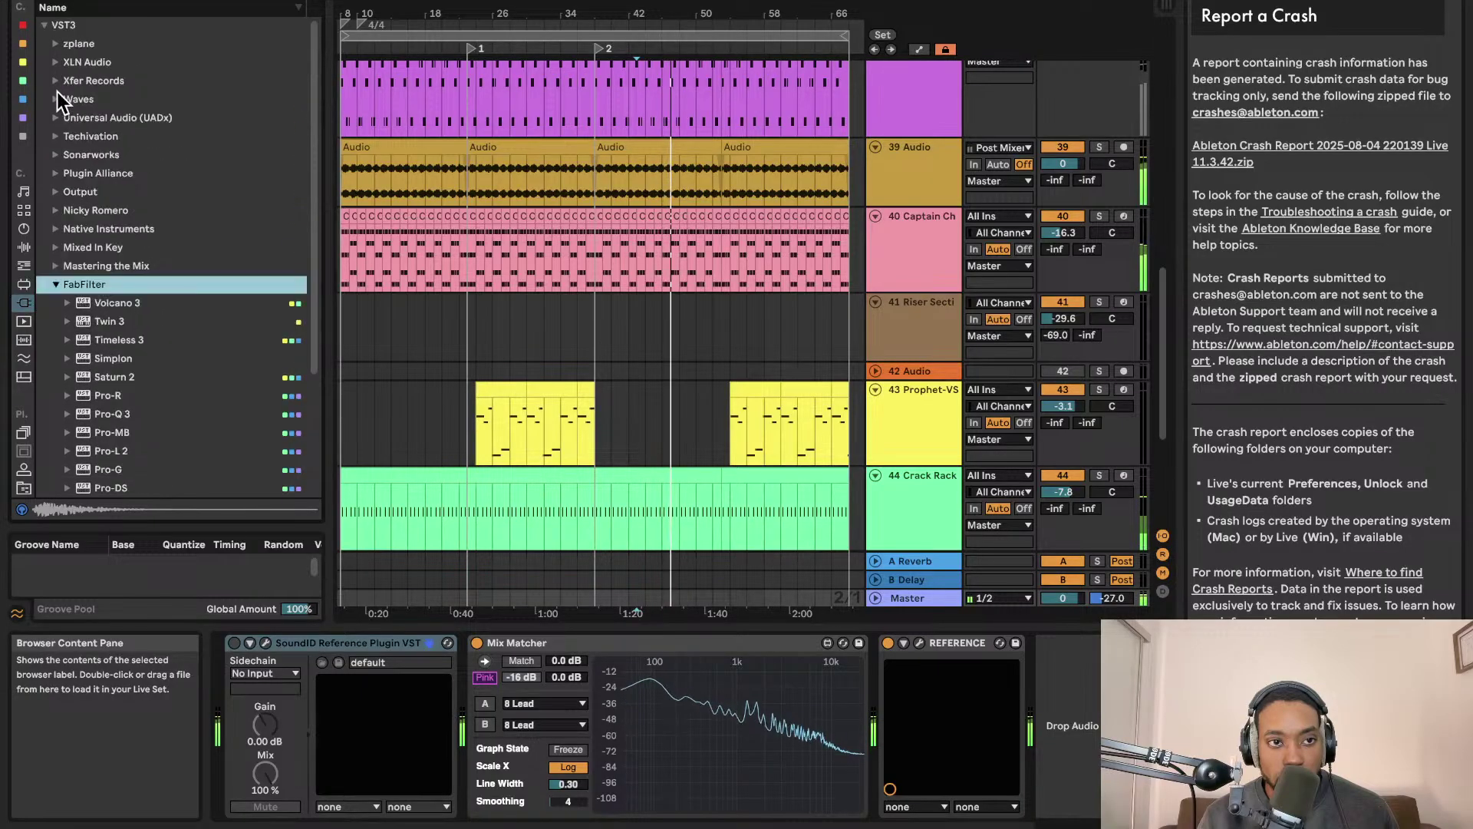
pyautogui.scroll(-3, 117, 333)
pyautogui.moveTo(116, 356); pyautogui.dragTo(1042, 658)
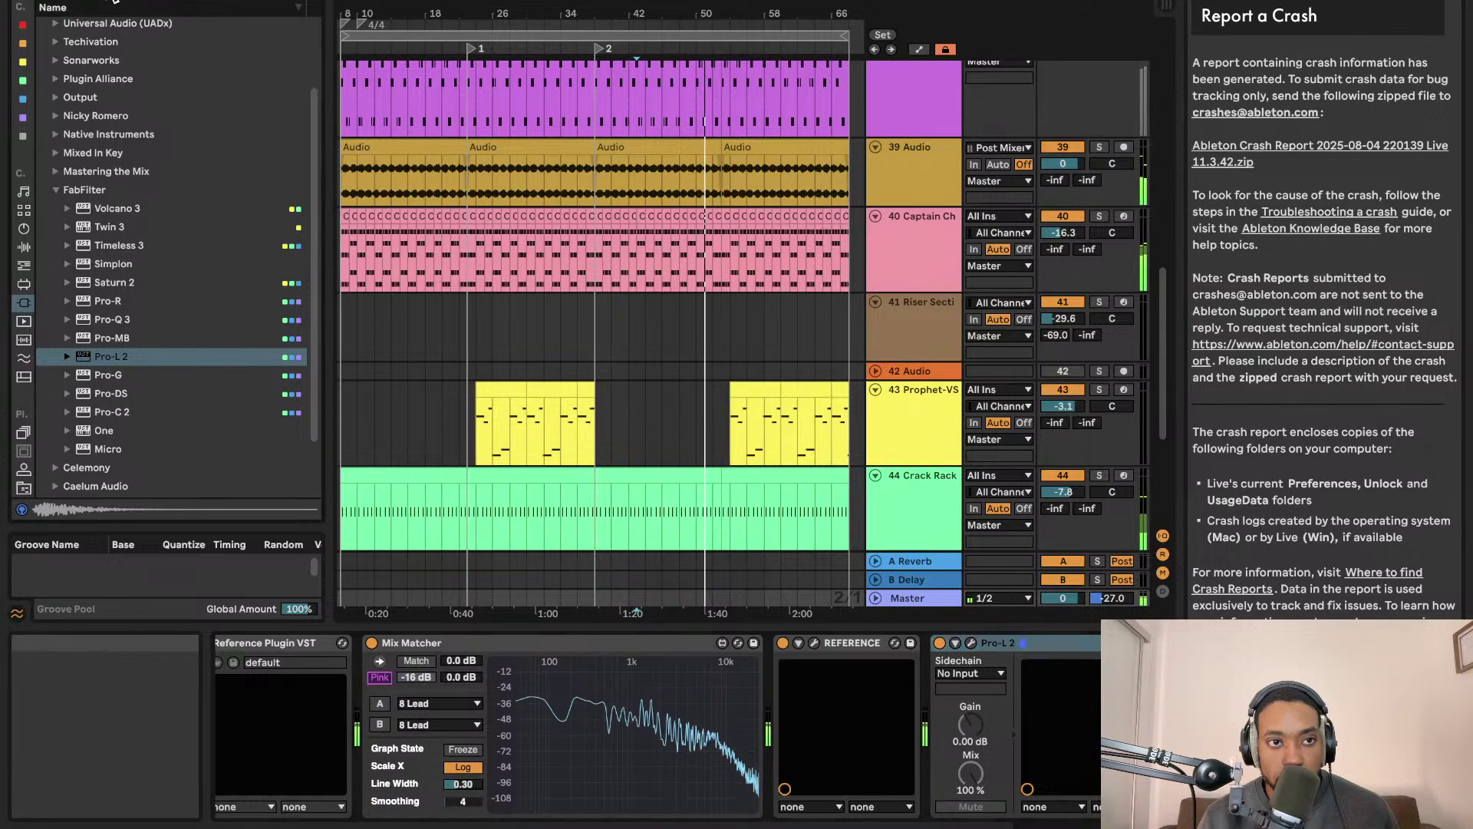
# Find the Utility audio effect and insert it on the Master track between REFERENCE and Pro-L 2
pyautogui.write('rc')
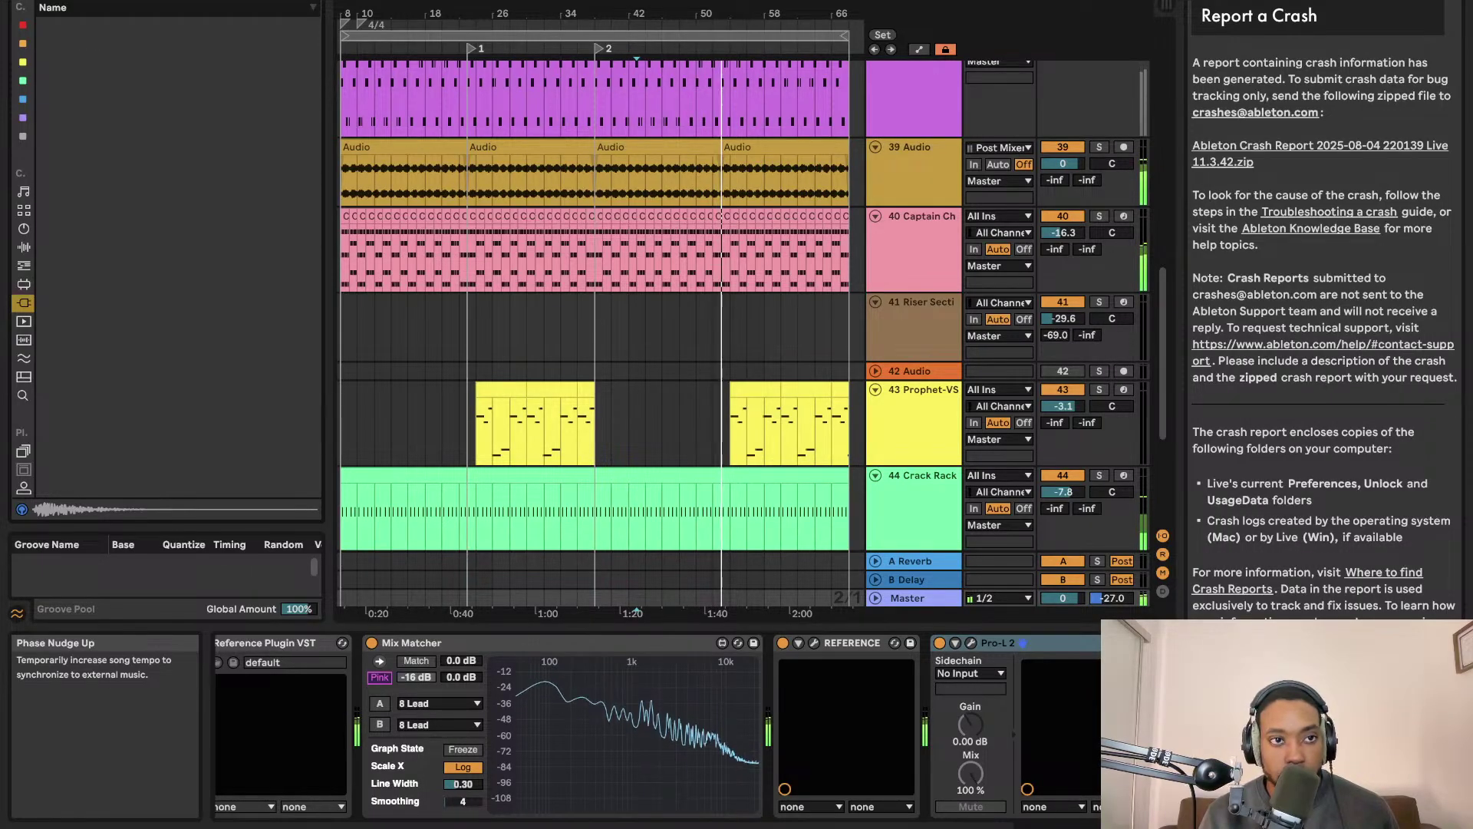
pyautogui.press('Escape')
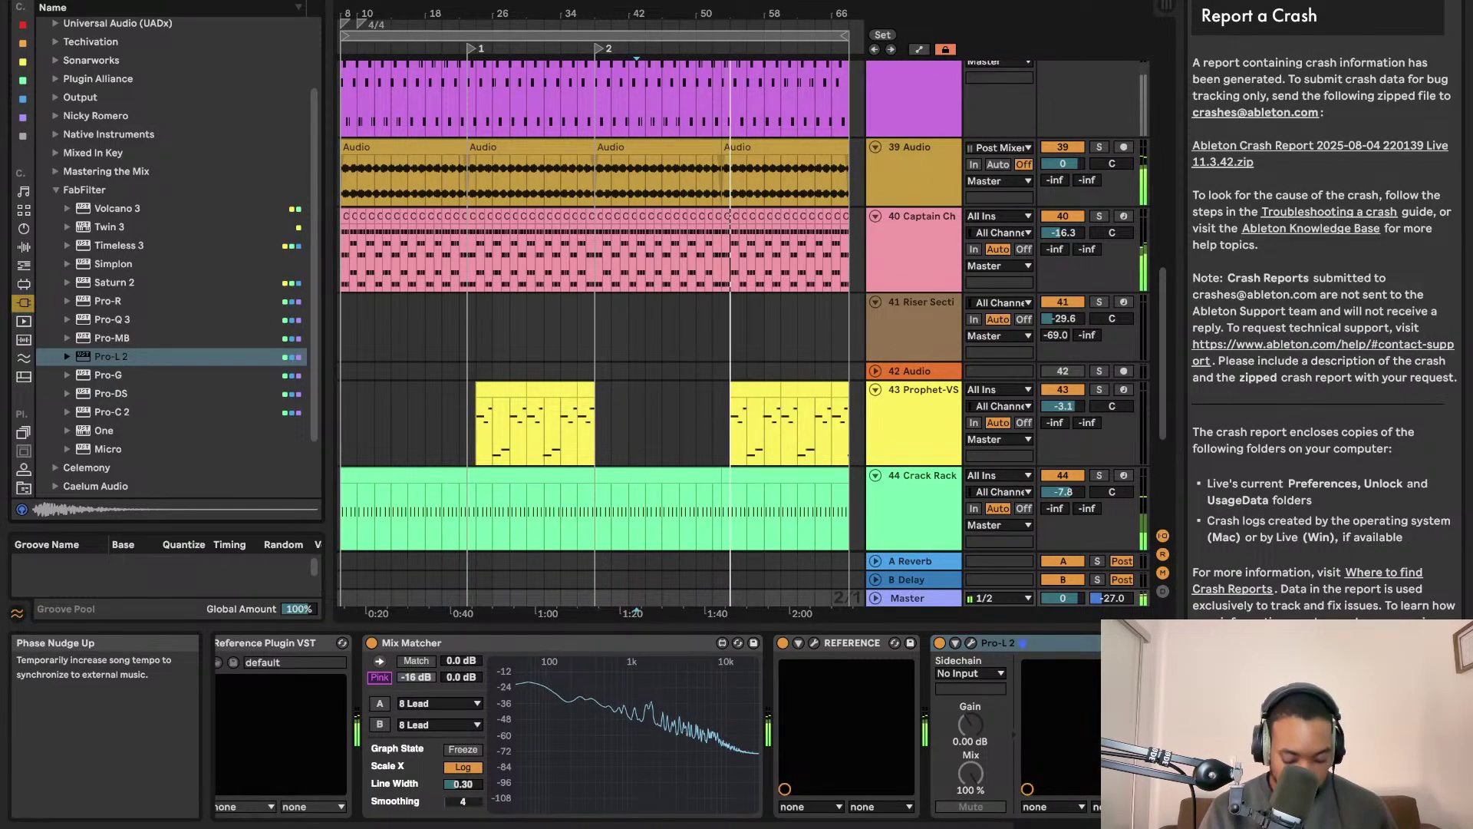
pyautogui.press('super+f')
pyautogui.click(24, 265)
pyautogui.click(24, 247)
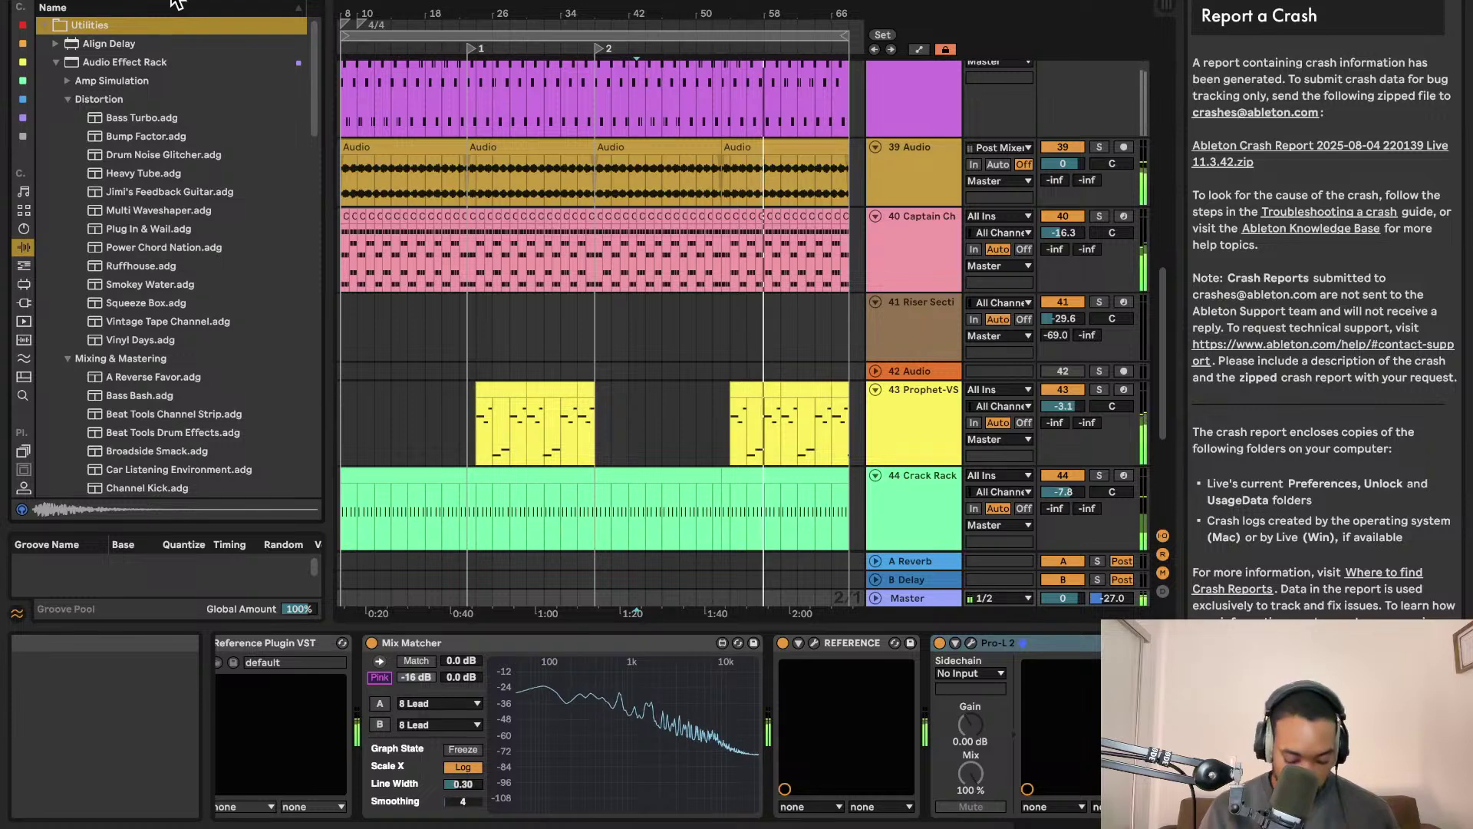
pyautogui.write('y')
pyautogui.moveTo(115, 43); pyautogui.dragTo(962, 664)
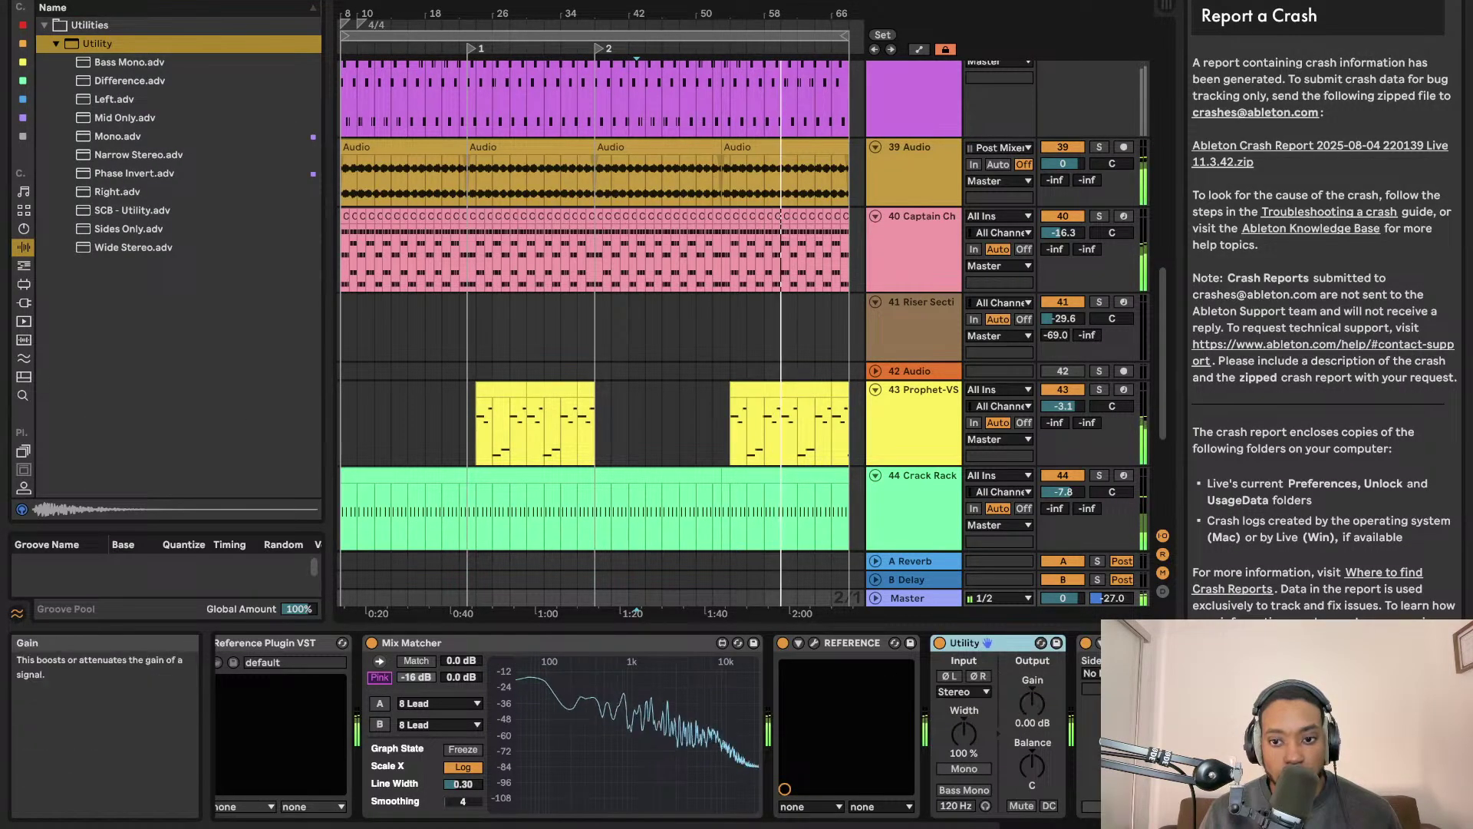
# Restart playback in the second section, near bar 42, and review the full arrangement from bar 8 to 68
pyautogui.press('Tab')
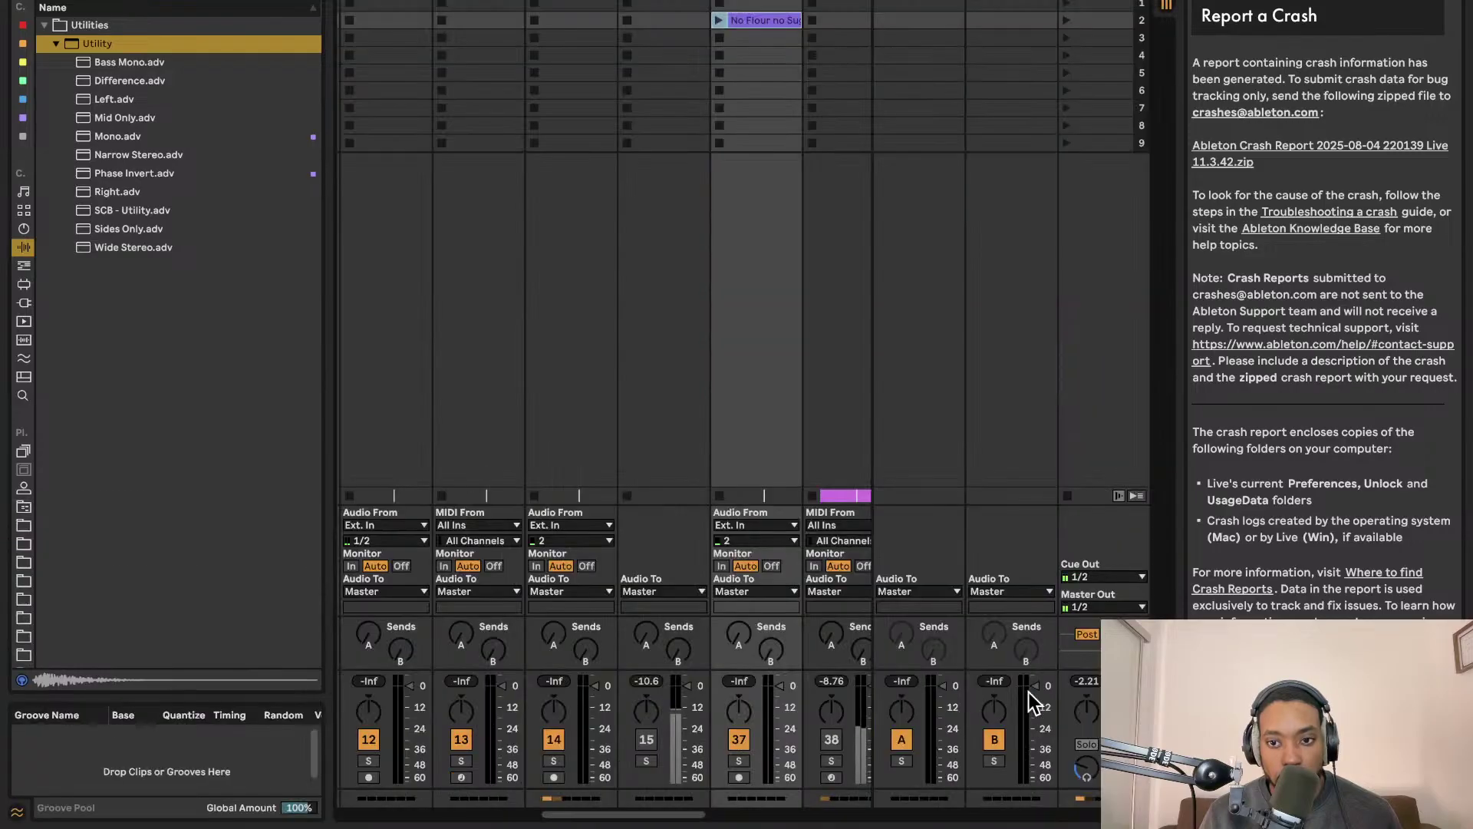
pyautogui.press('Tab')
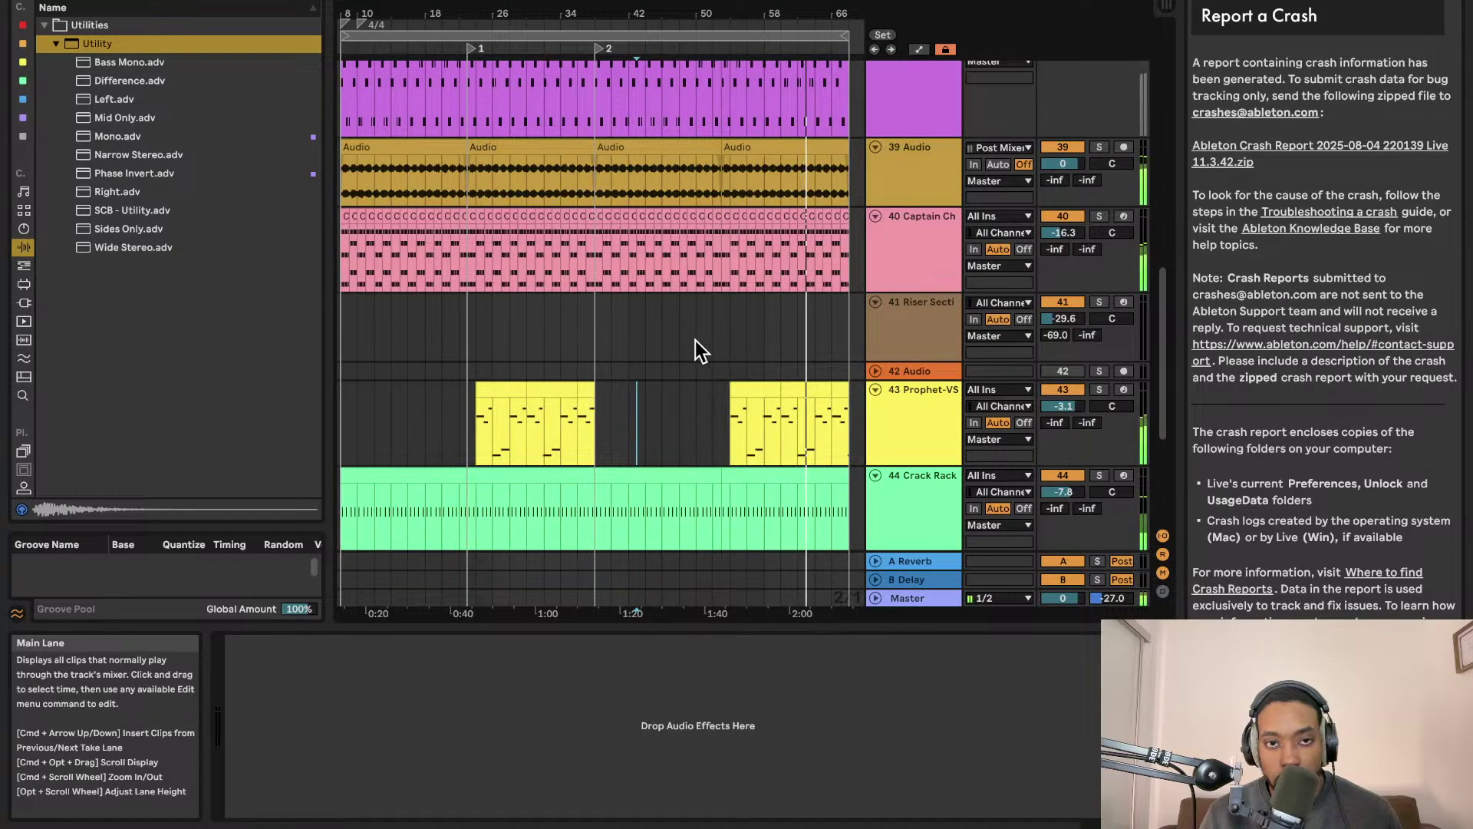
pyautogui.scroll(-5, 666, 187)
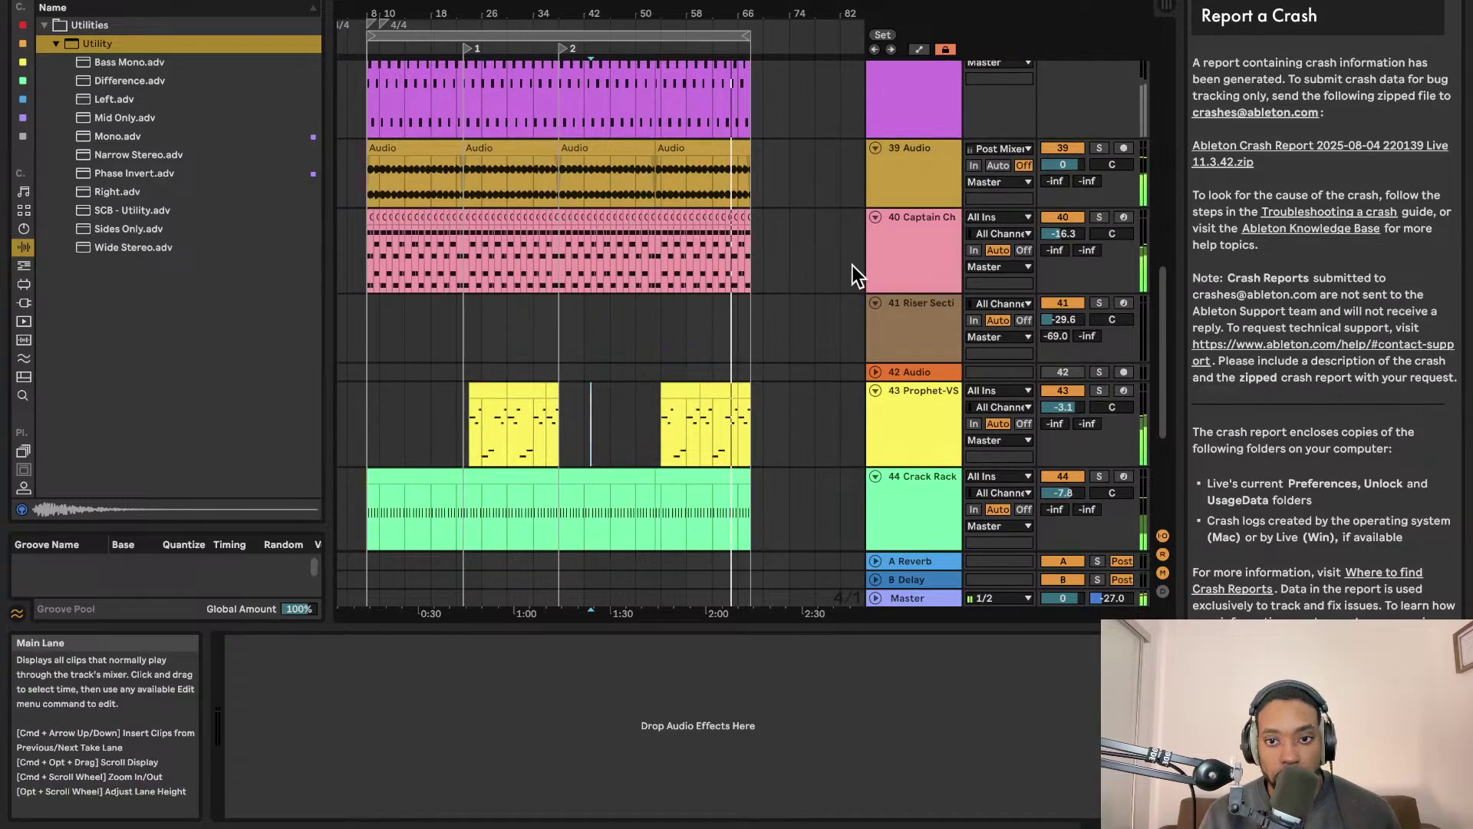
pyautogui.press('space')
pyautogui.press('space')
pyautogui.hscroll(-1, 472, 209)
pyautogui.hscroll(1, 427, 125)
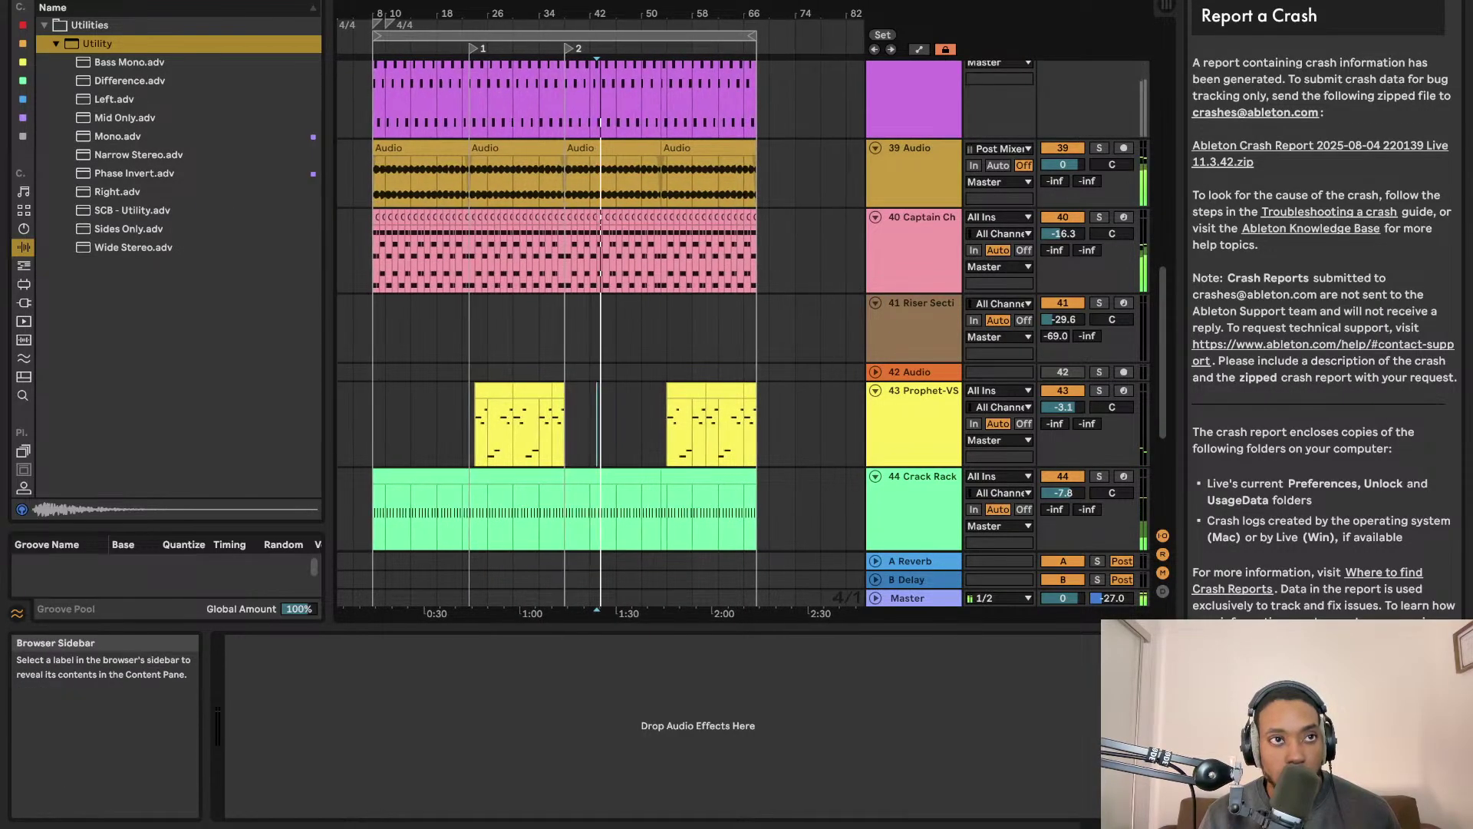
pyautogui.hscroll(1, 559, 322)
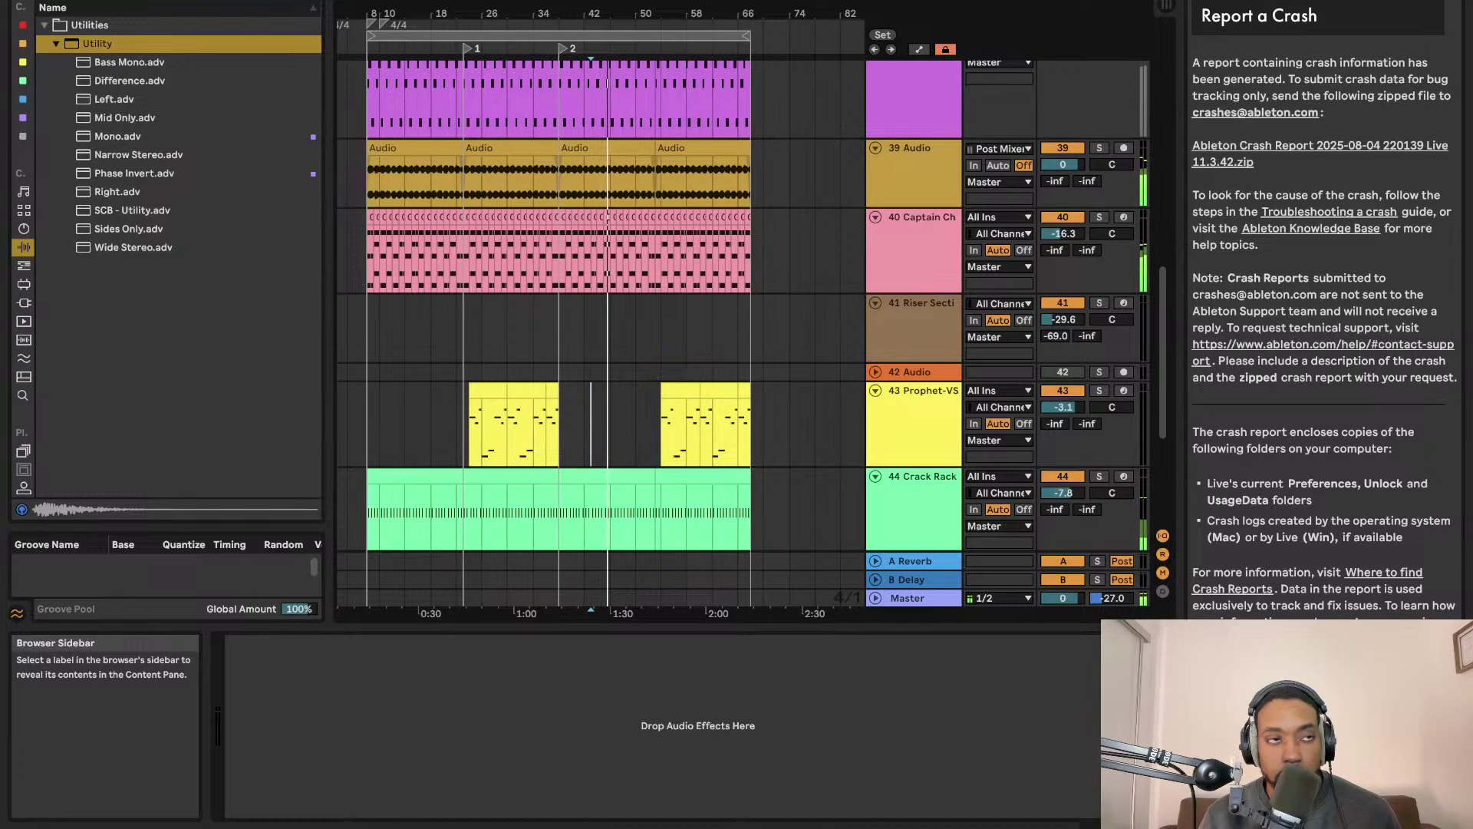
# Place the insert marker at bar 38 on track 41, the riser track
pyautogui.click(571, 328)
pyautogui.scroll(-2, 476, 305)
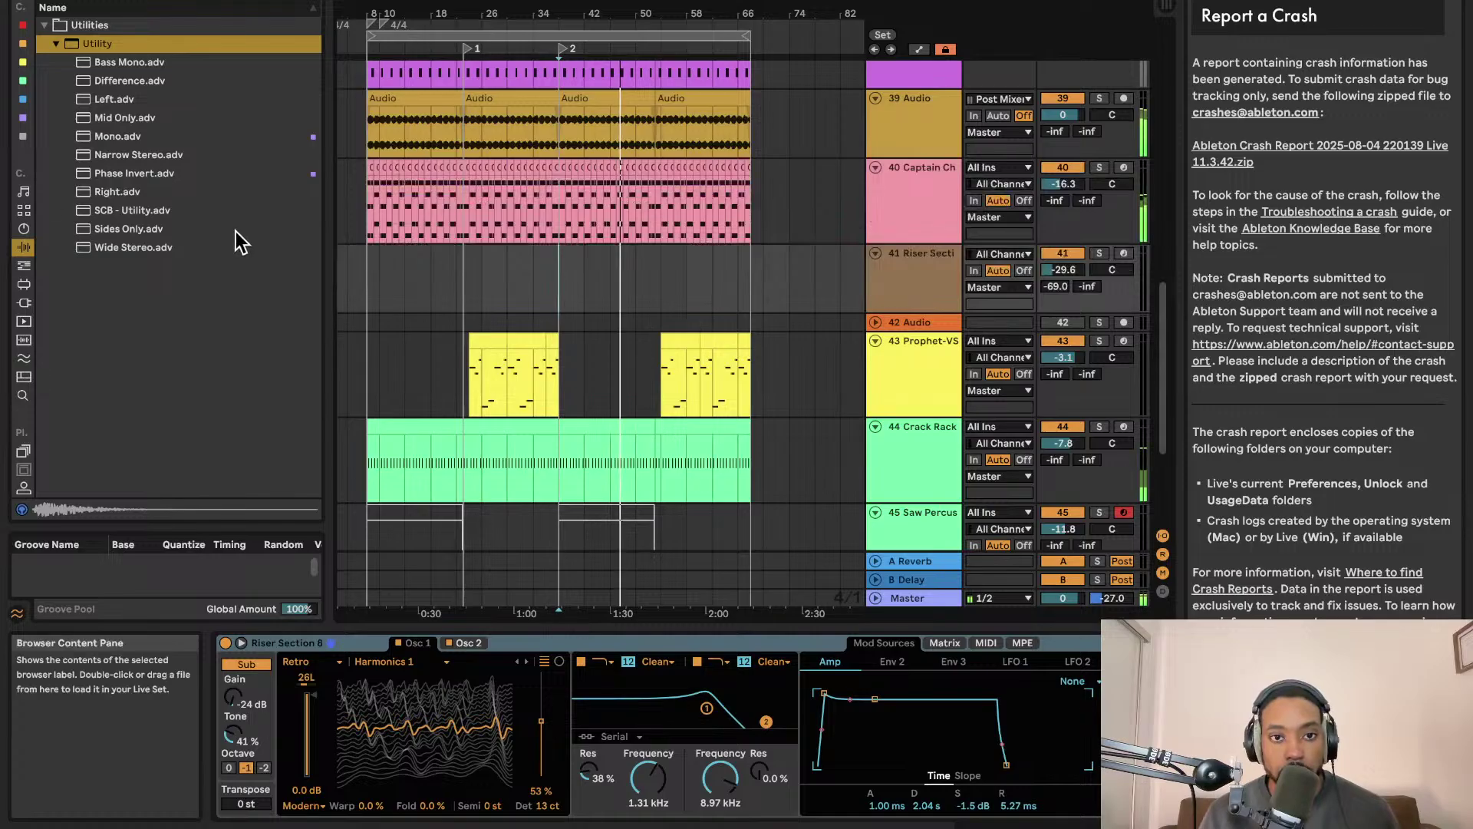
pyautogui.scroll(3, 462, 292)
pyautogui.hscroll(3, 462, 292)
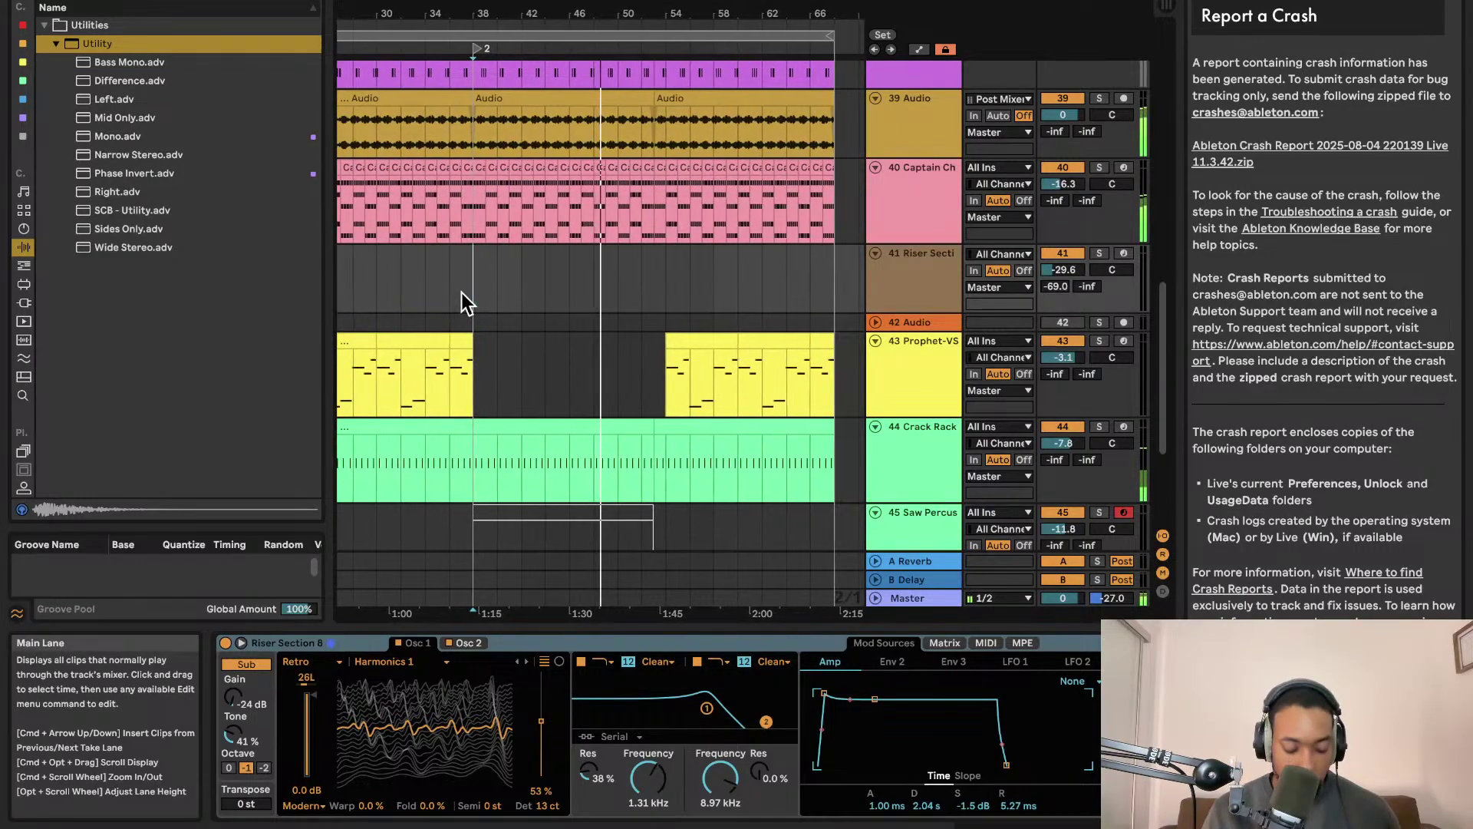